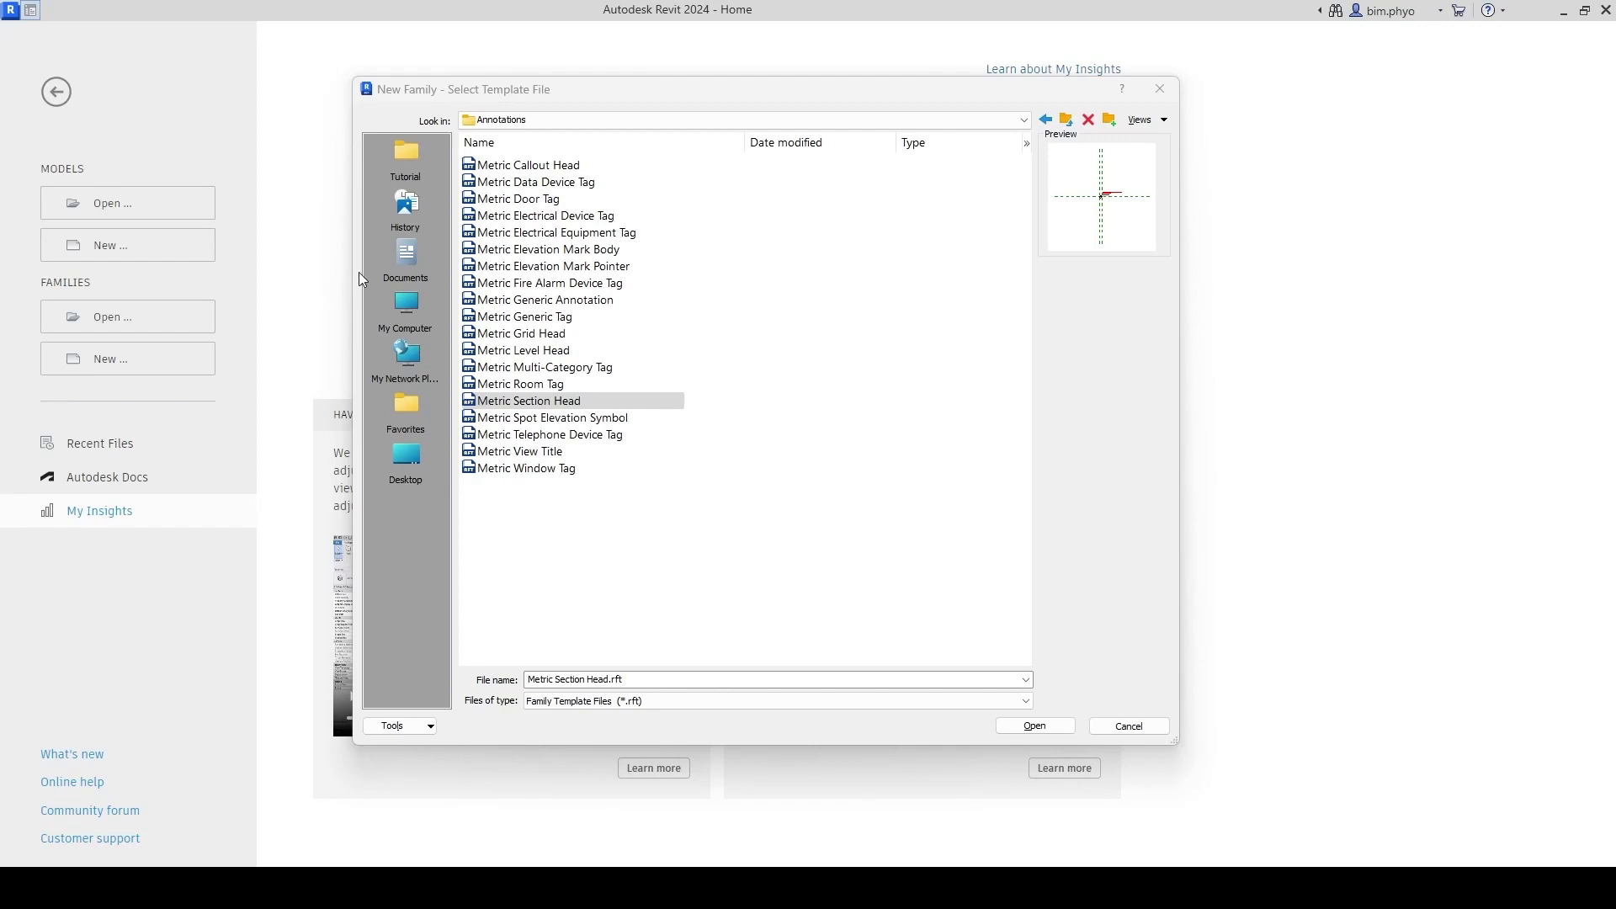
Step: Create a new annotation family from the Metric Section Head template
{"action": "left_click", "coordinate": [529, 402]}
{"action": "left_click", "coordinate": [1067, 118]}
{"action": "double_click", "coordinate": [531, 167]}
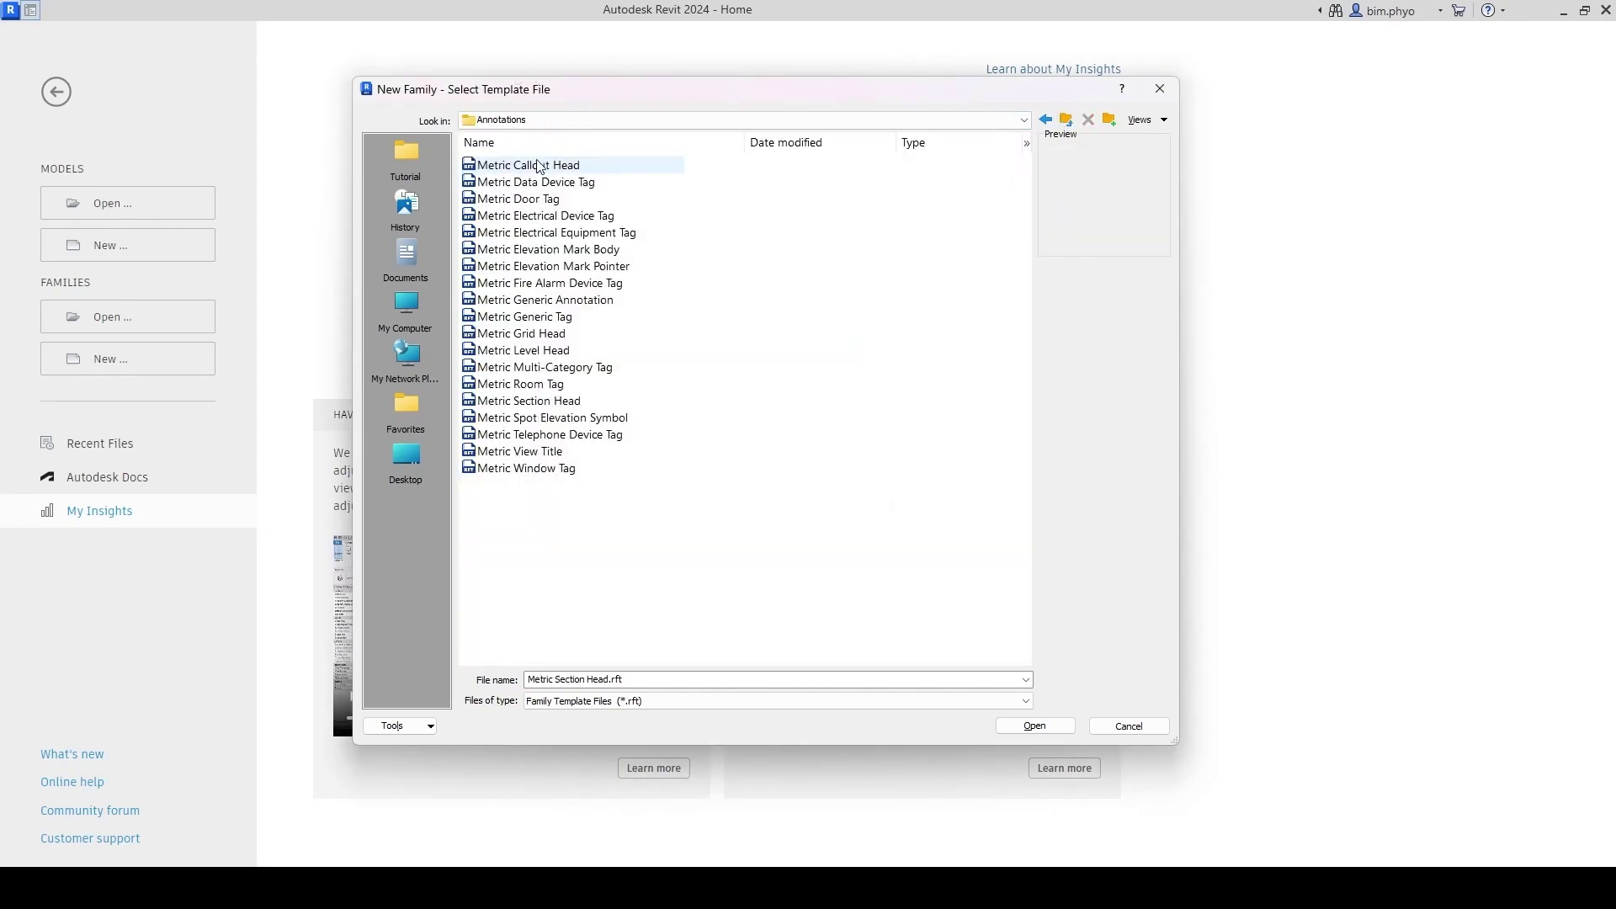
{"action": "left_click", "coordinate": [543, 404]}
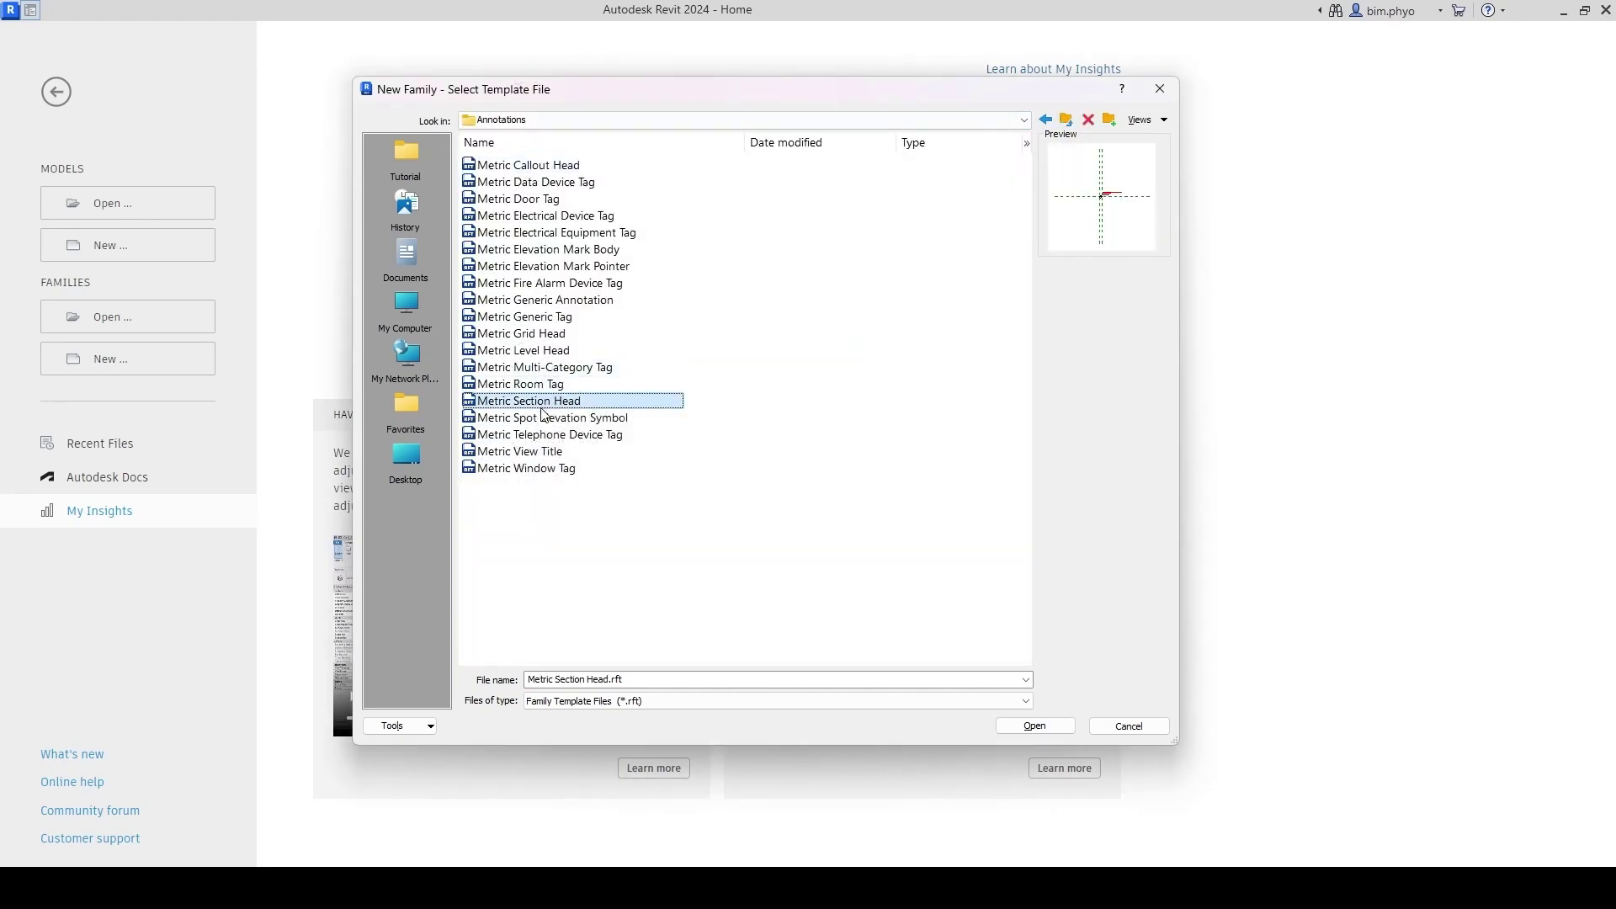
{"action": "left_click", "coordinate": [1037, 726]}
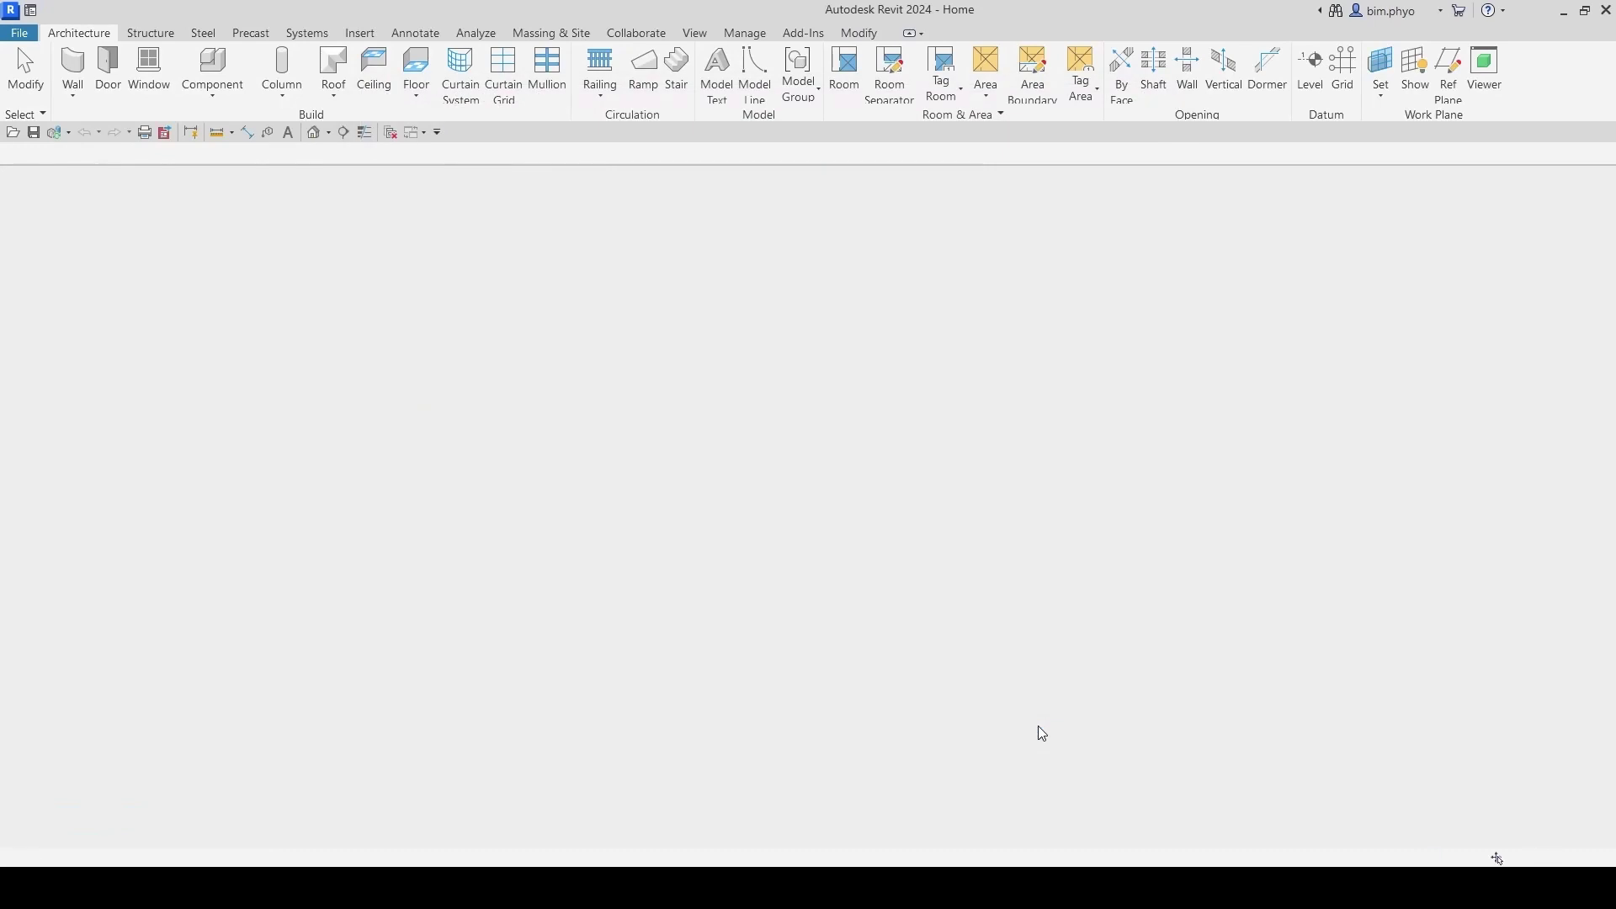
Step: Examine the template's section head circle, its horizontal line and the surrounding reference planes
{"action": "scroll", "coordinate": [749, 476], "scroll_direction": "up", "scroll_amount": 8}
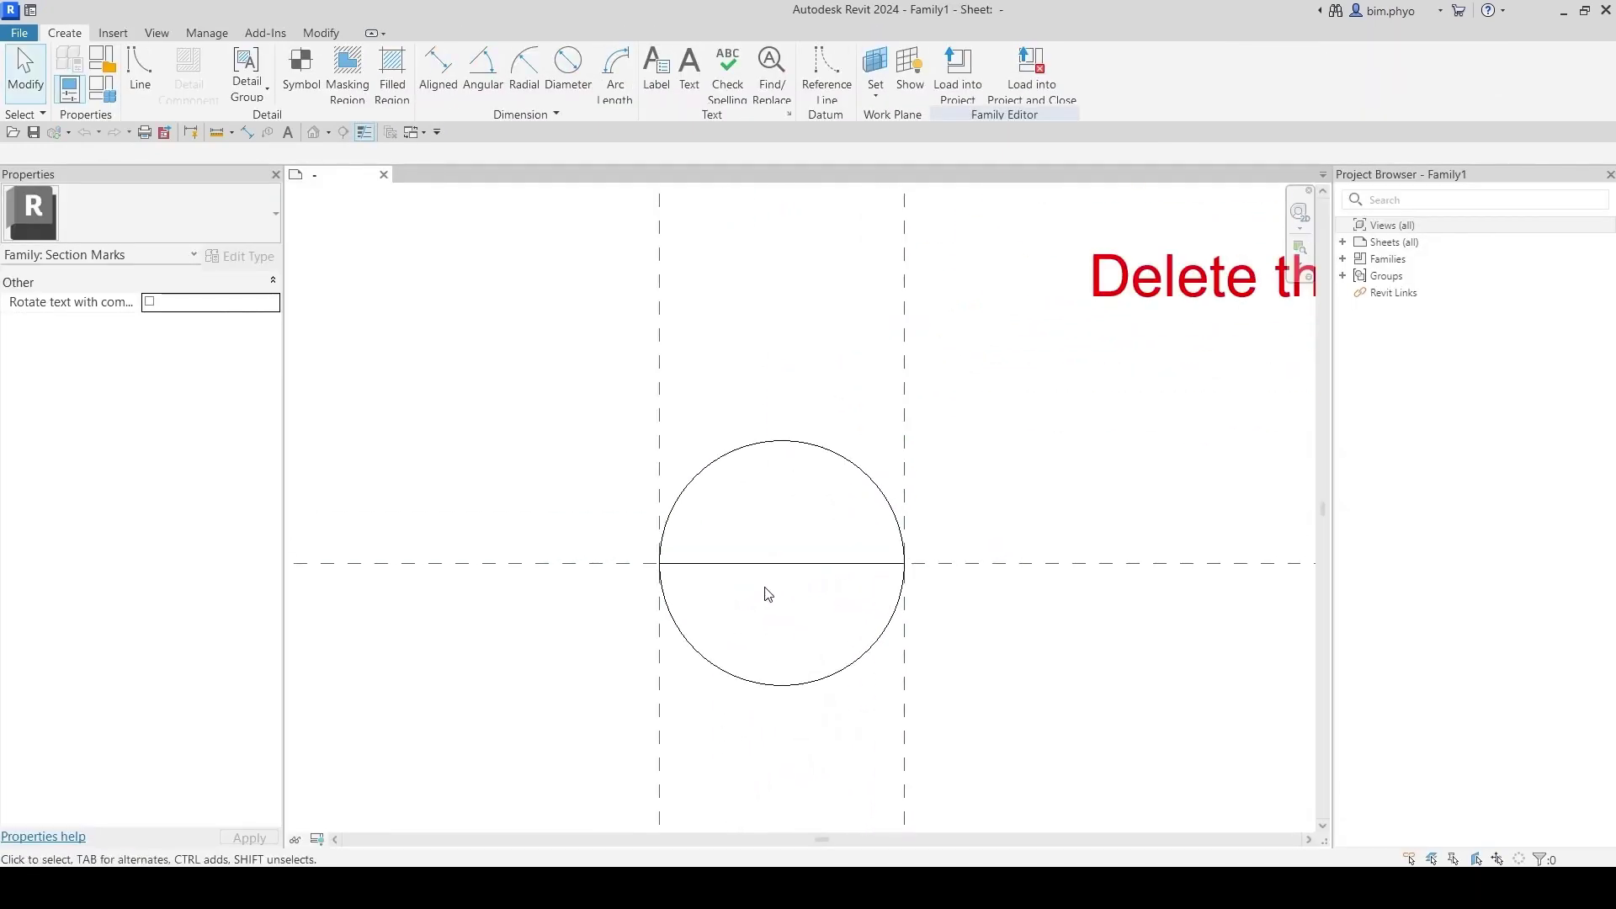
{"action": "left_click", "coordinate": [772, 379]}
{"action": "scroll", "coordinate": [940, 581], "scroll_direction": "down", "scroll_amount": 2}
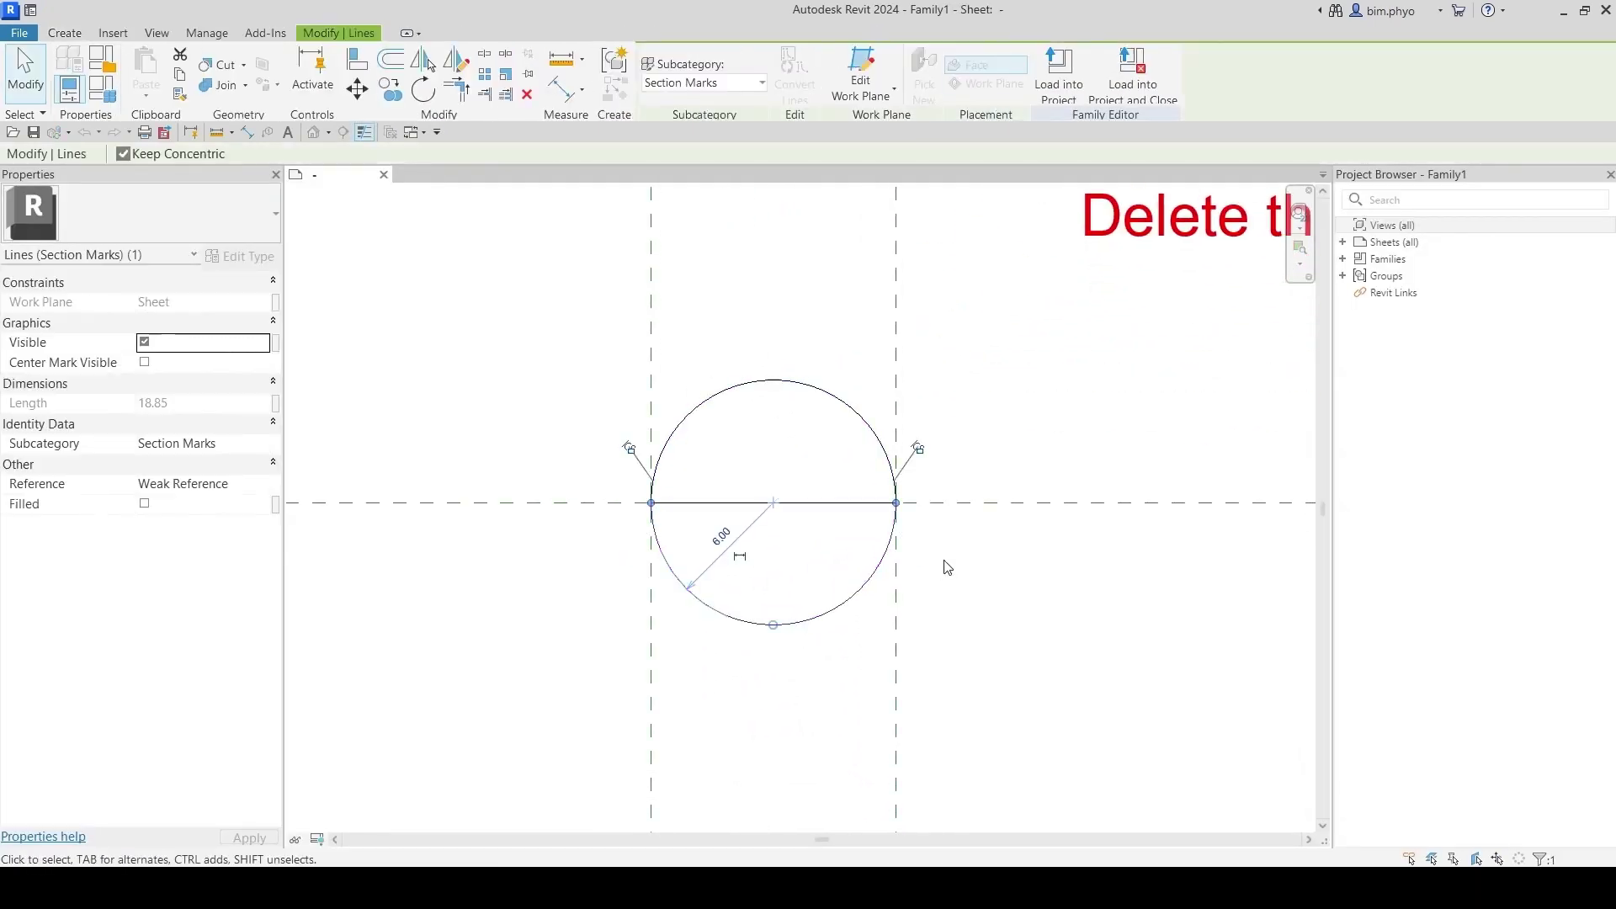
{"action": "scroll", "coordinate": [936, 602], "scroll_direction": "up", "scroll_amount": 1}
{"action": "middle_click_drag", "start_coordinate": [935, 603], "coordinate": [1001, 682]}
{"action": "scroll", "coordinate": [887, 519], "scroll_direction": "down", "scroll_amount": 1}
{"action": "key", "text": "Escape"}
{"action": "middle_click_drag", "start_coordinate": [887, 519], "coordinate": [894, 557]}
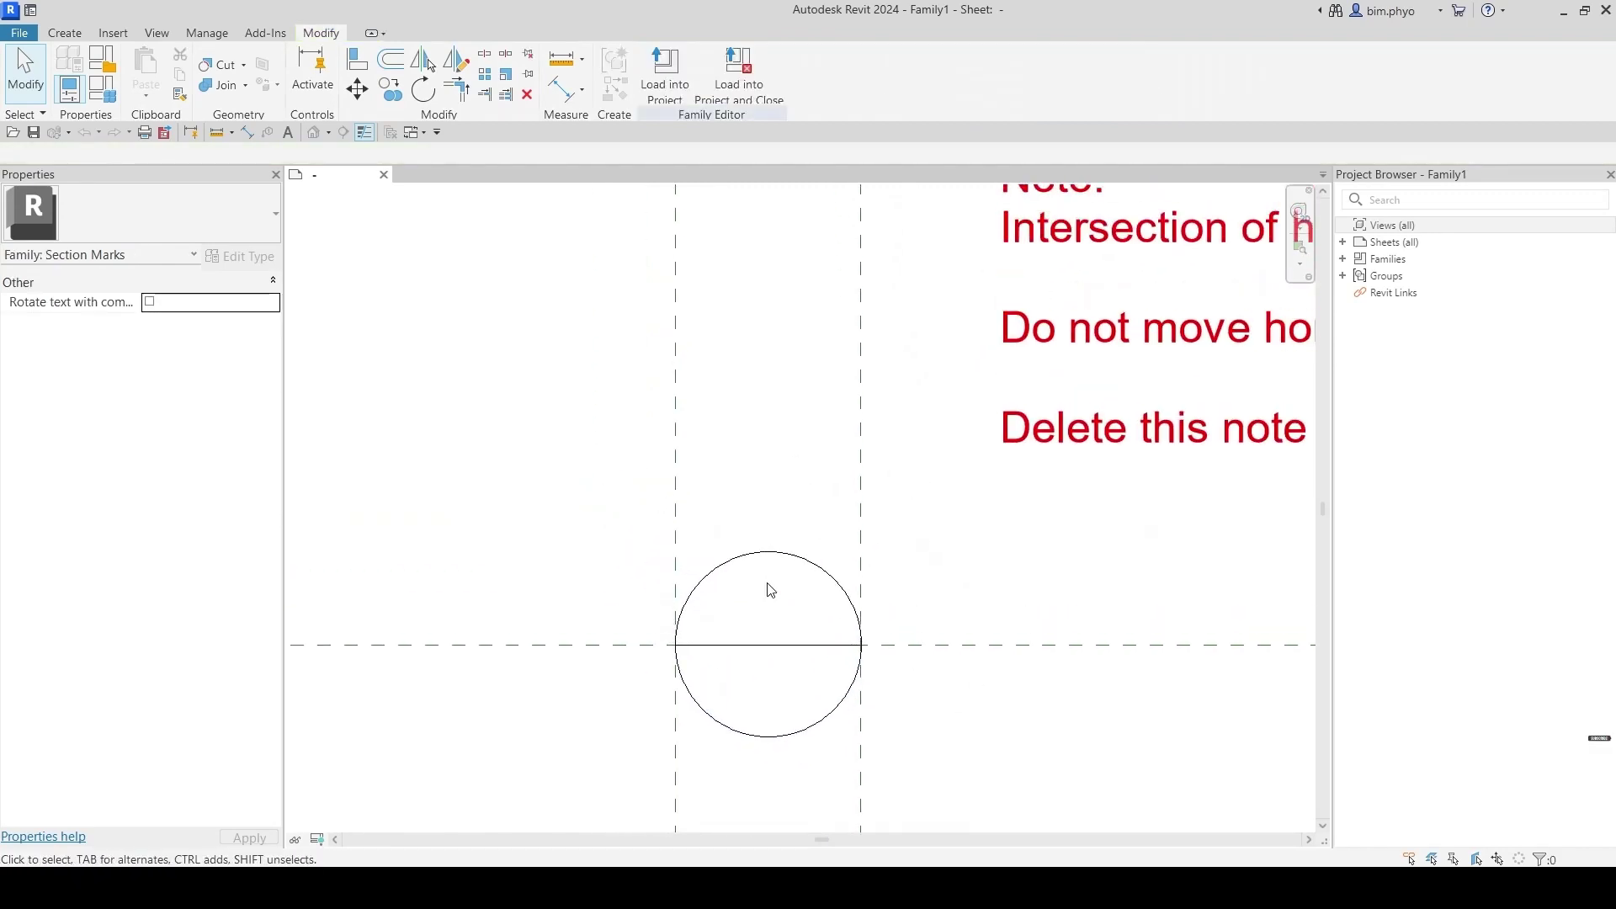
{"action": "scroll", "coordinate": [842, 463], "scroll_direction": "down", "scroll_amount": 4}
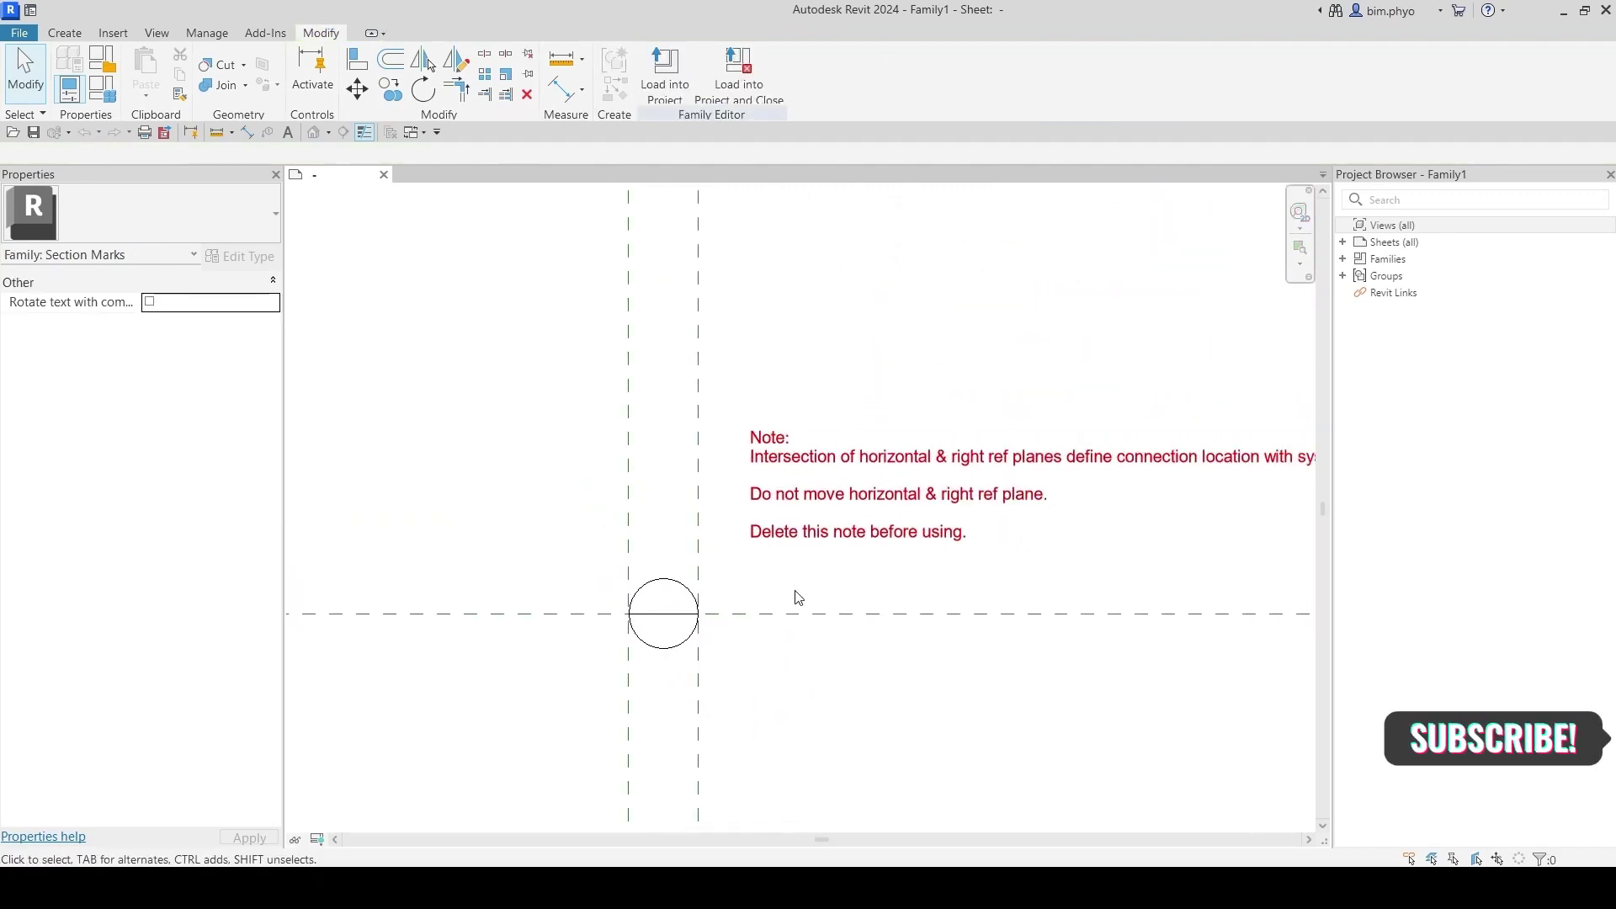
Step: Delete the red instruction note from the section head template
{"action": "middle_click_drag", "start_coordinate": [799, 598], "coordinate": [722, 678]}
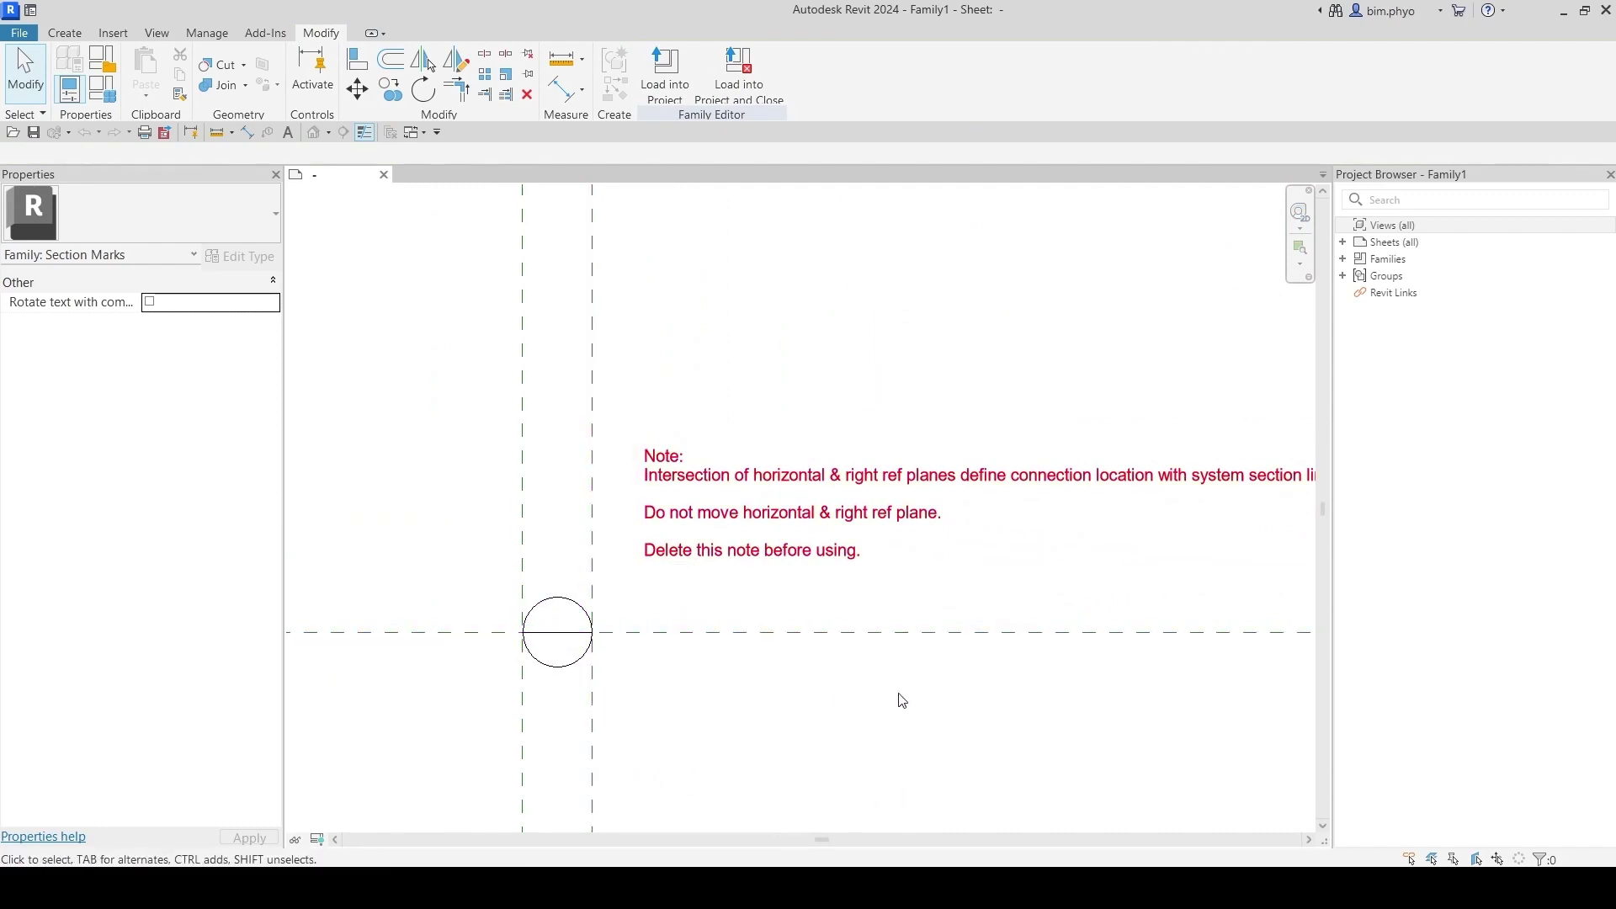
{"action": "middle_click_drag", "start_coordinate": [878, 704], "coordinate": [766, 694]}
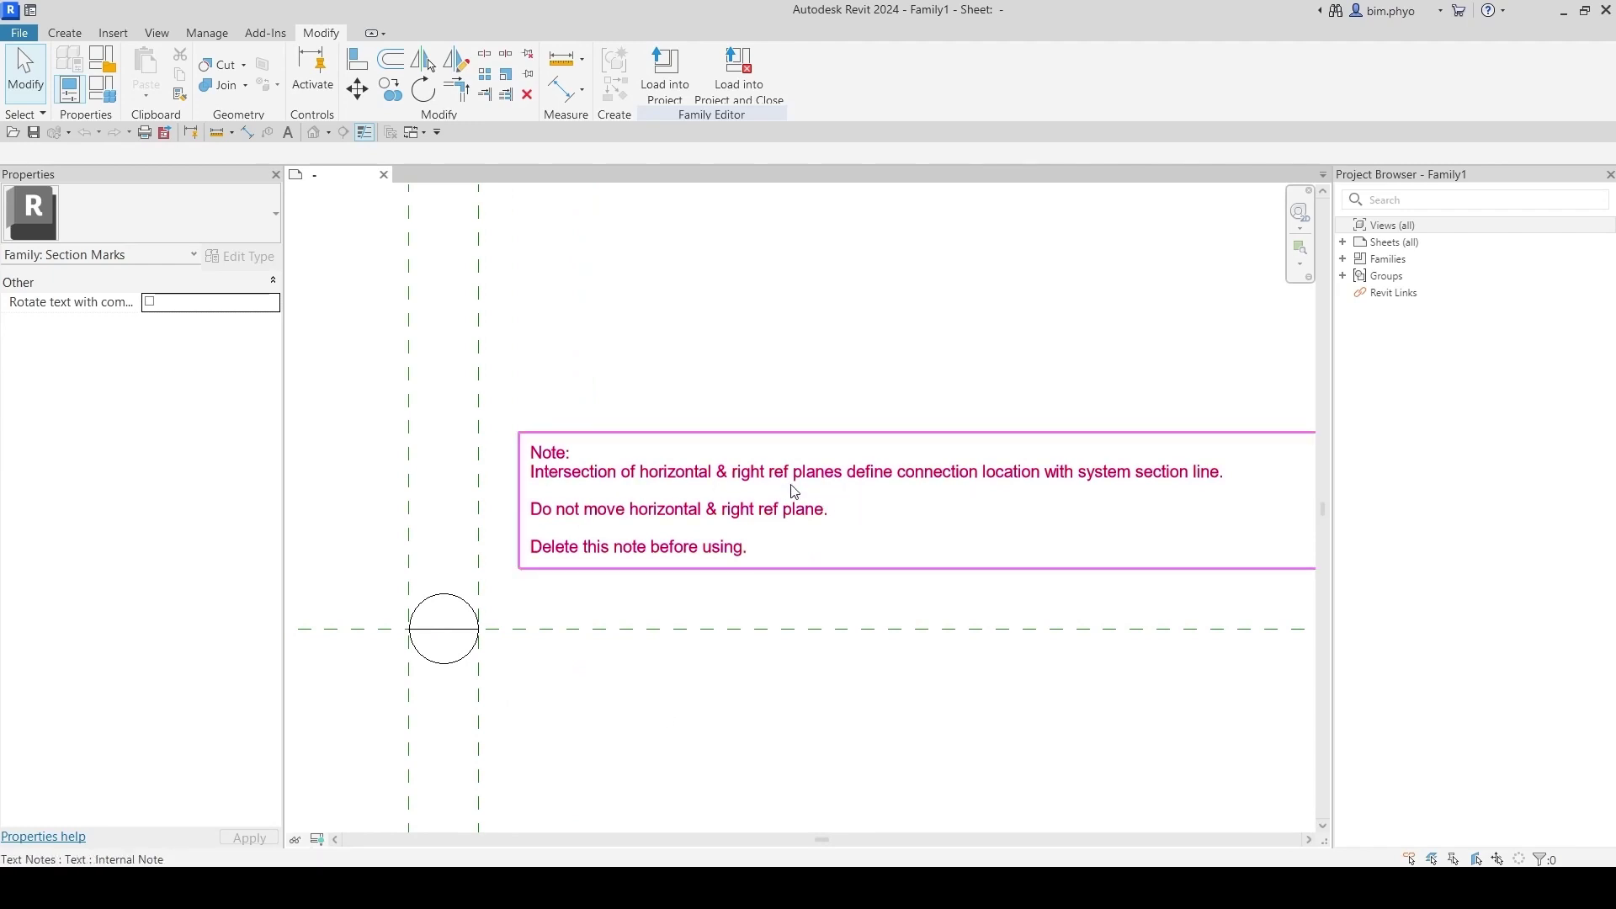
{"action": "middle_click_drag", "start_coordinate": [602, 540], "coordinate": [657, 545]}
{"action": "middle_click_drag", "start_coordinate": [736, 595], "coordinate": [776, 590]}
{"action": "left_click", "coordinate": [752, 532]}
{"action": "key", "text": "Delete"}
{"action": "middle_click_drag", "start_coordinate": [653, 542], "coordinate": [789, 548]}
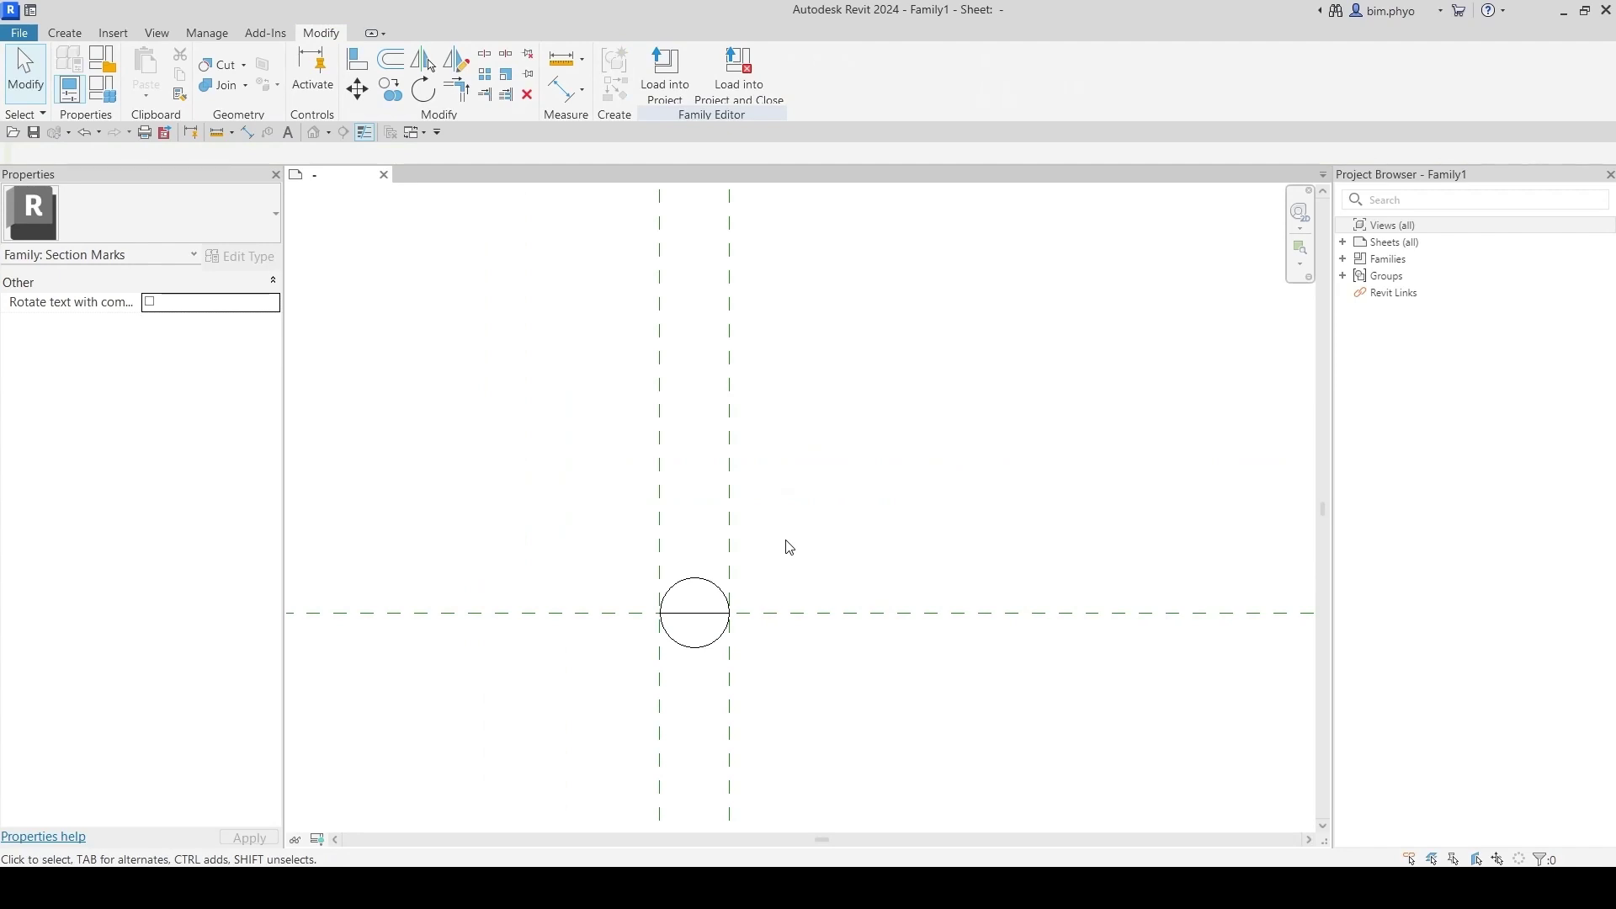
Step: Start a filled region boundary sketch in the section head family
{"action": "key", "text": "ctrl"}
{"action": "scroll", "coordinate": [694, 486], "scroll_direction": "up", "scroll_amount": 5}
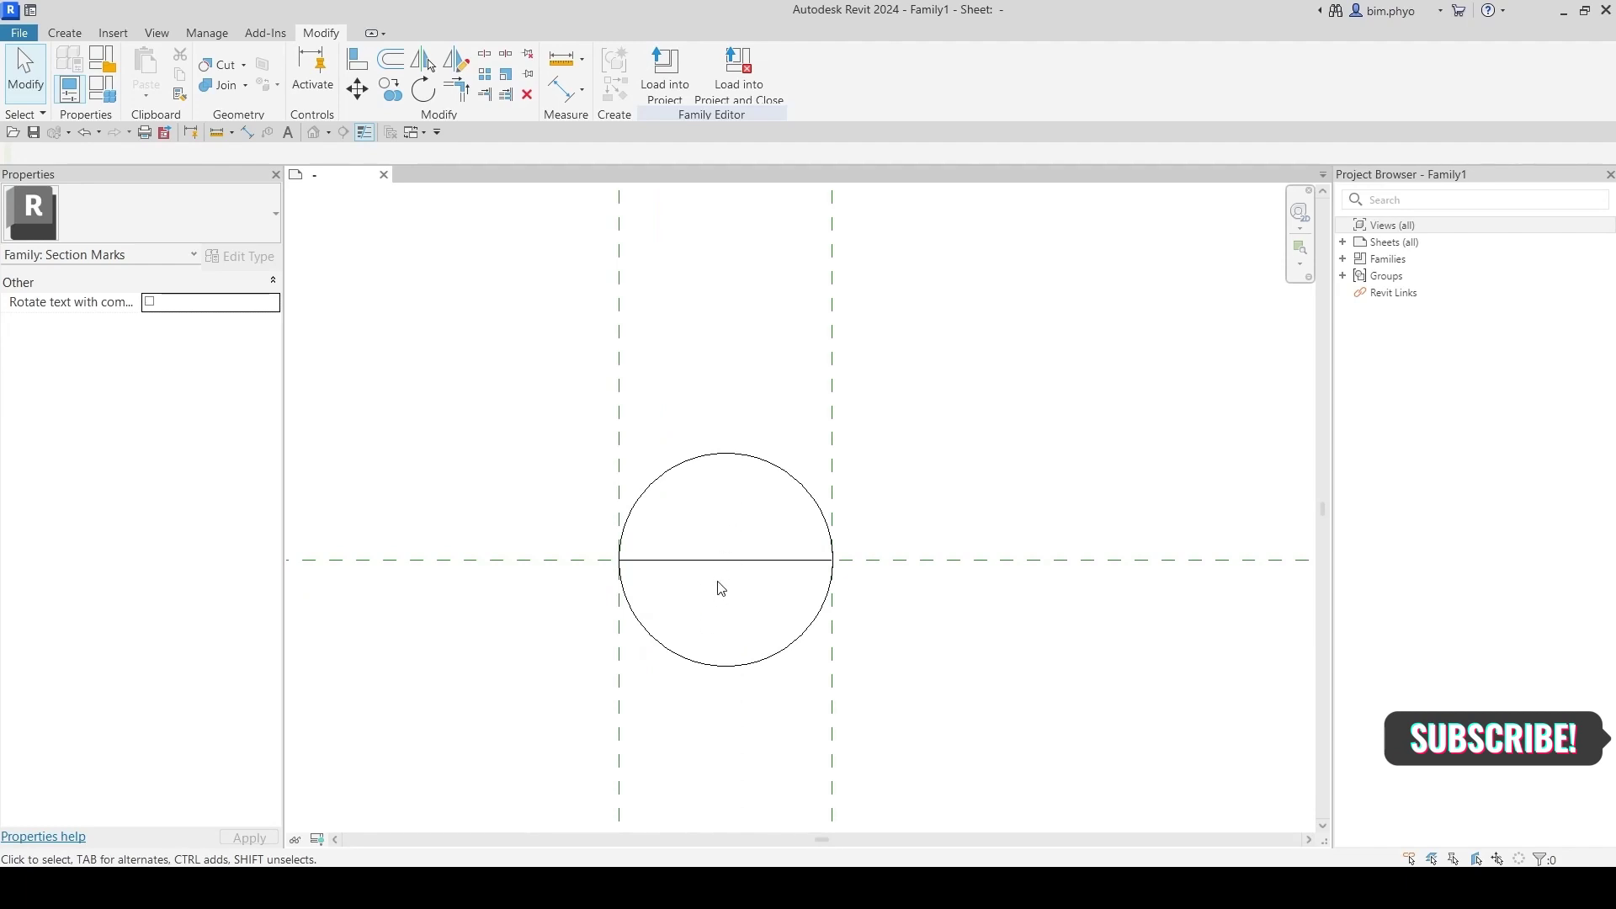
{"action": "scroll", "coordinate": [744, 314], "scroll_direction": "down", "scroll_amount": 2}
{"action": "middle_click_drag", "start_coordinate": [757, 337], "coordinate": [714, 581]}
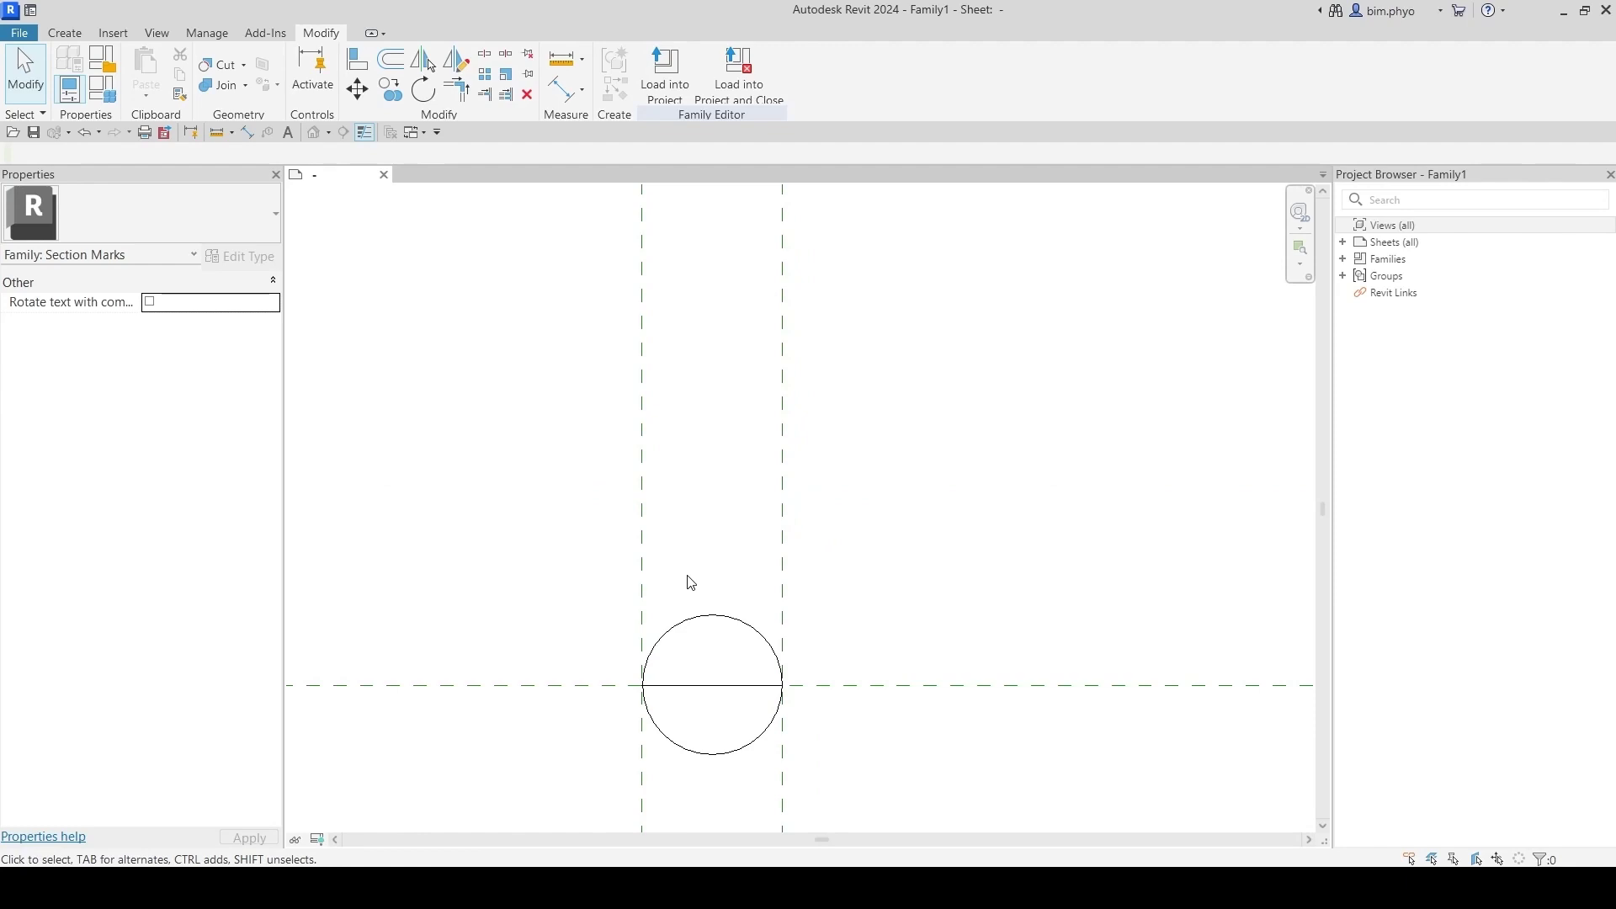
{"action": "key", "text": "ctrl"}
{"action": "left_click", "coordinate": [71, 36]}
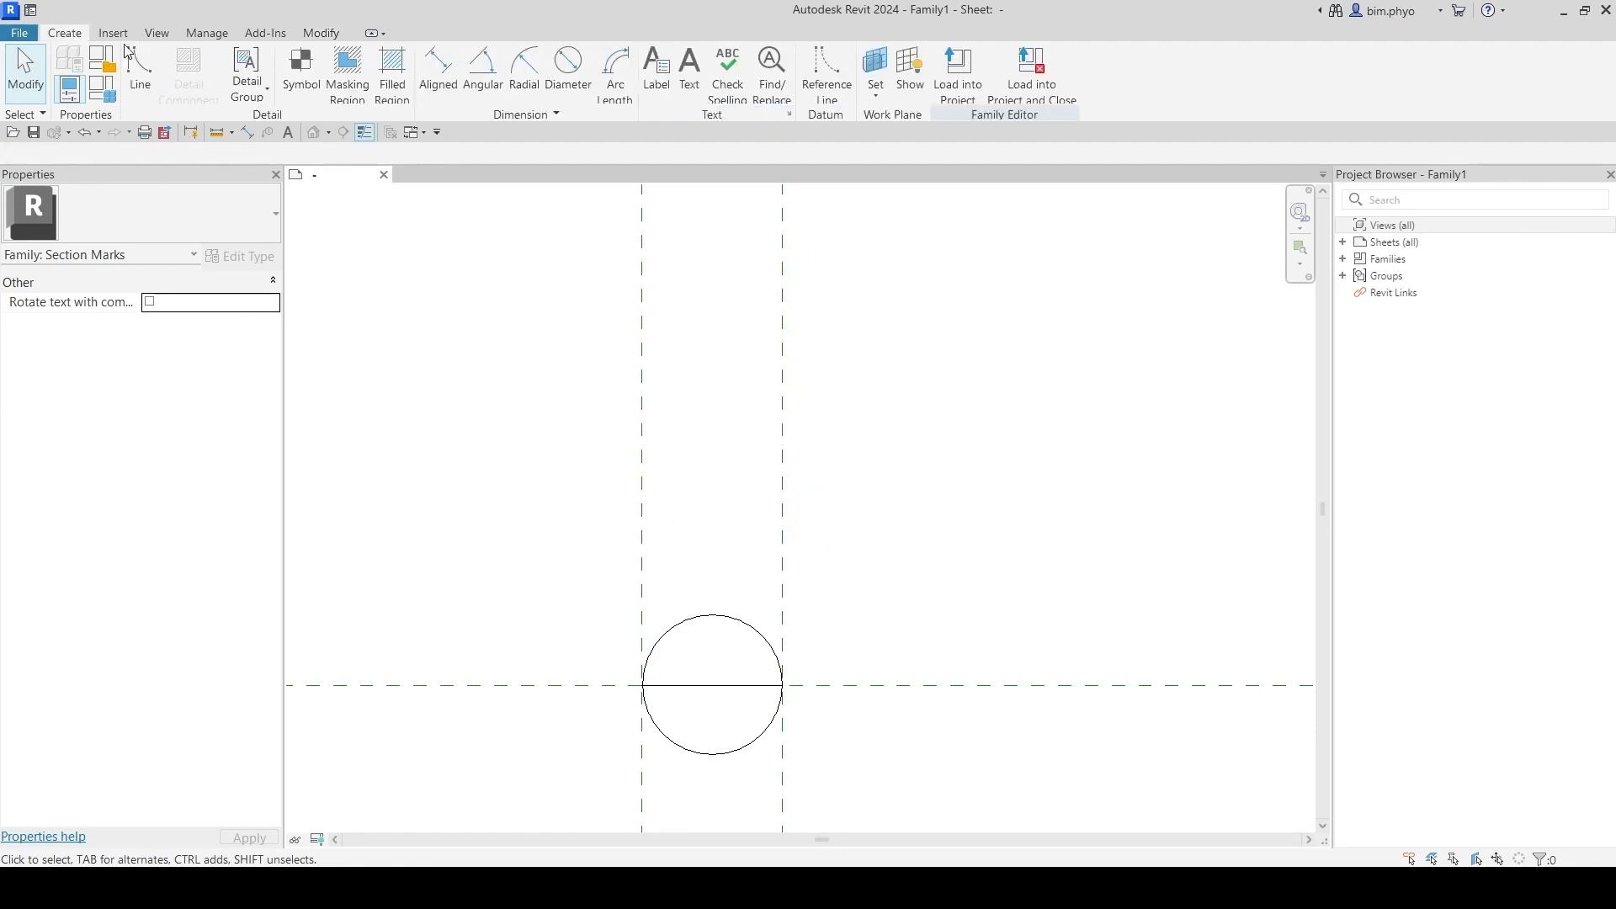
{"action": "left_click", "coordinate": [141, 85]}
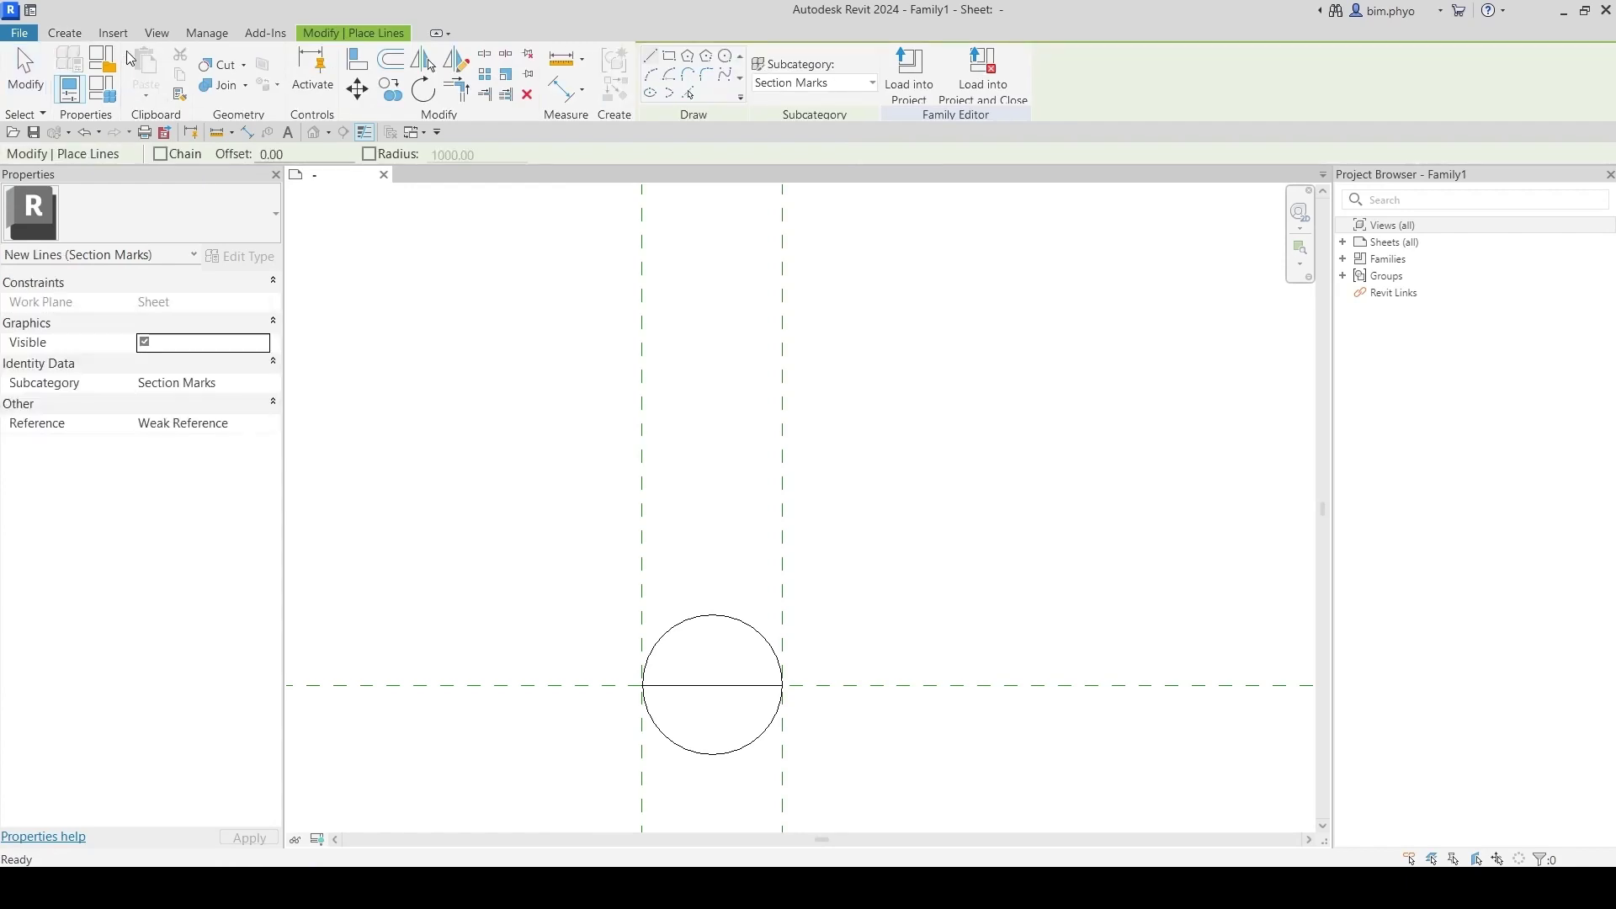
{"action": "left_click", "coordinate": [64, 33]}
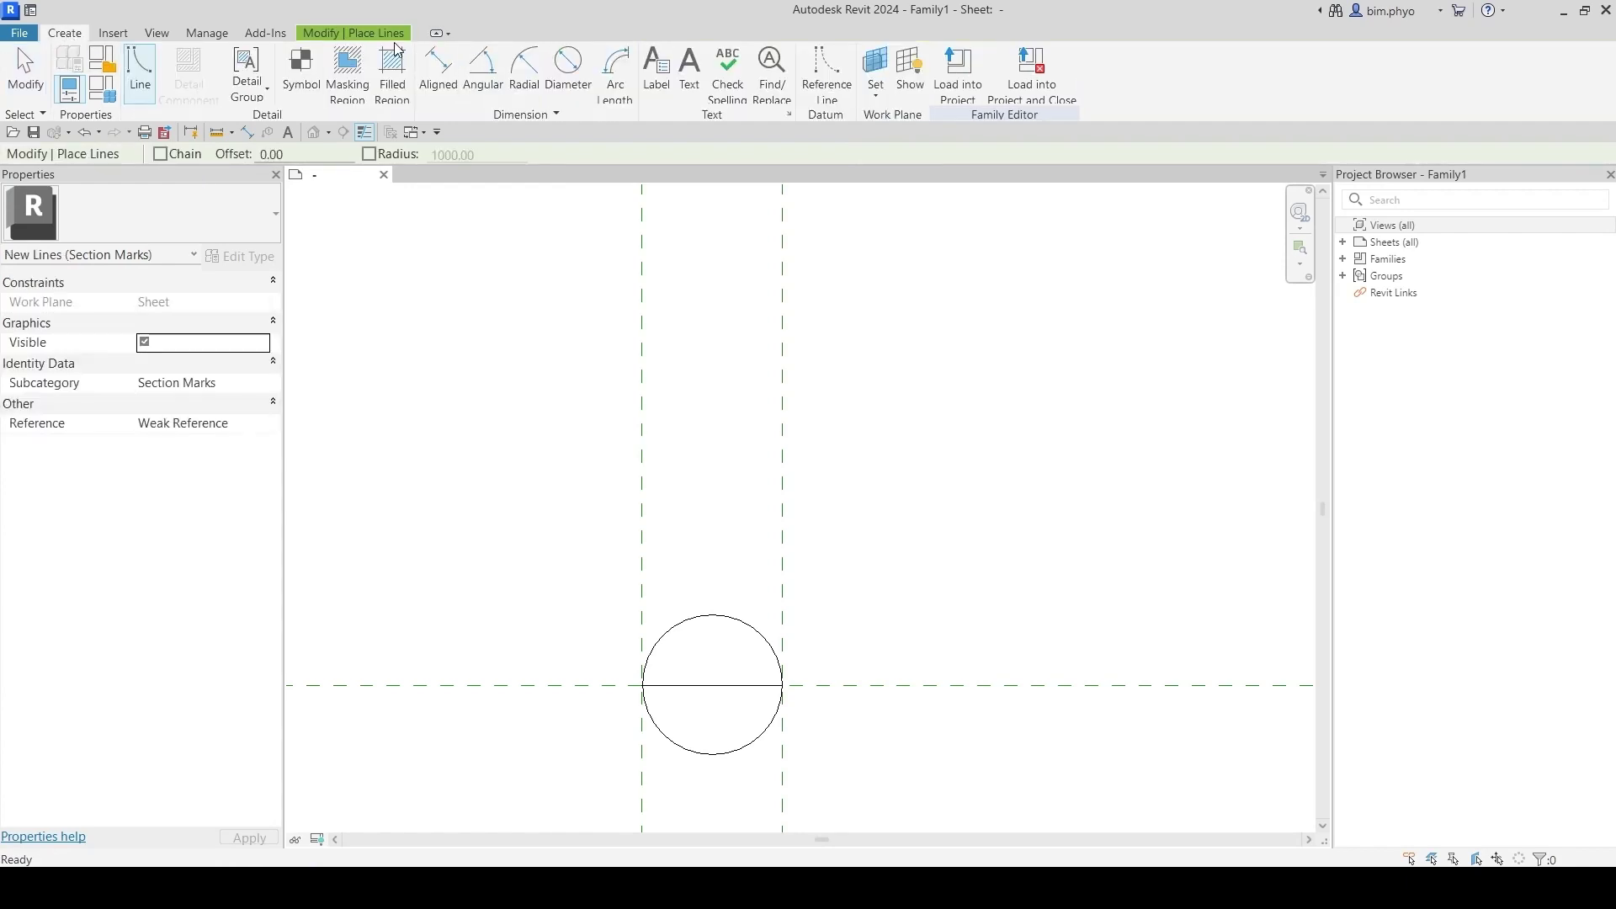
{"action": "left_click", "coordinate": [388, 76]}
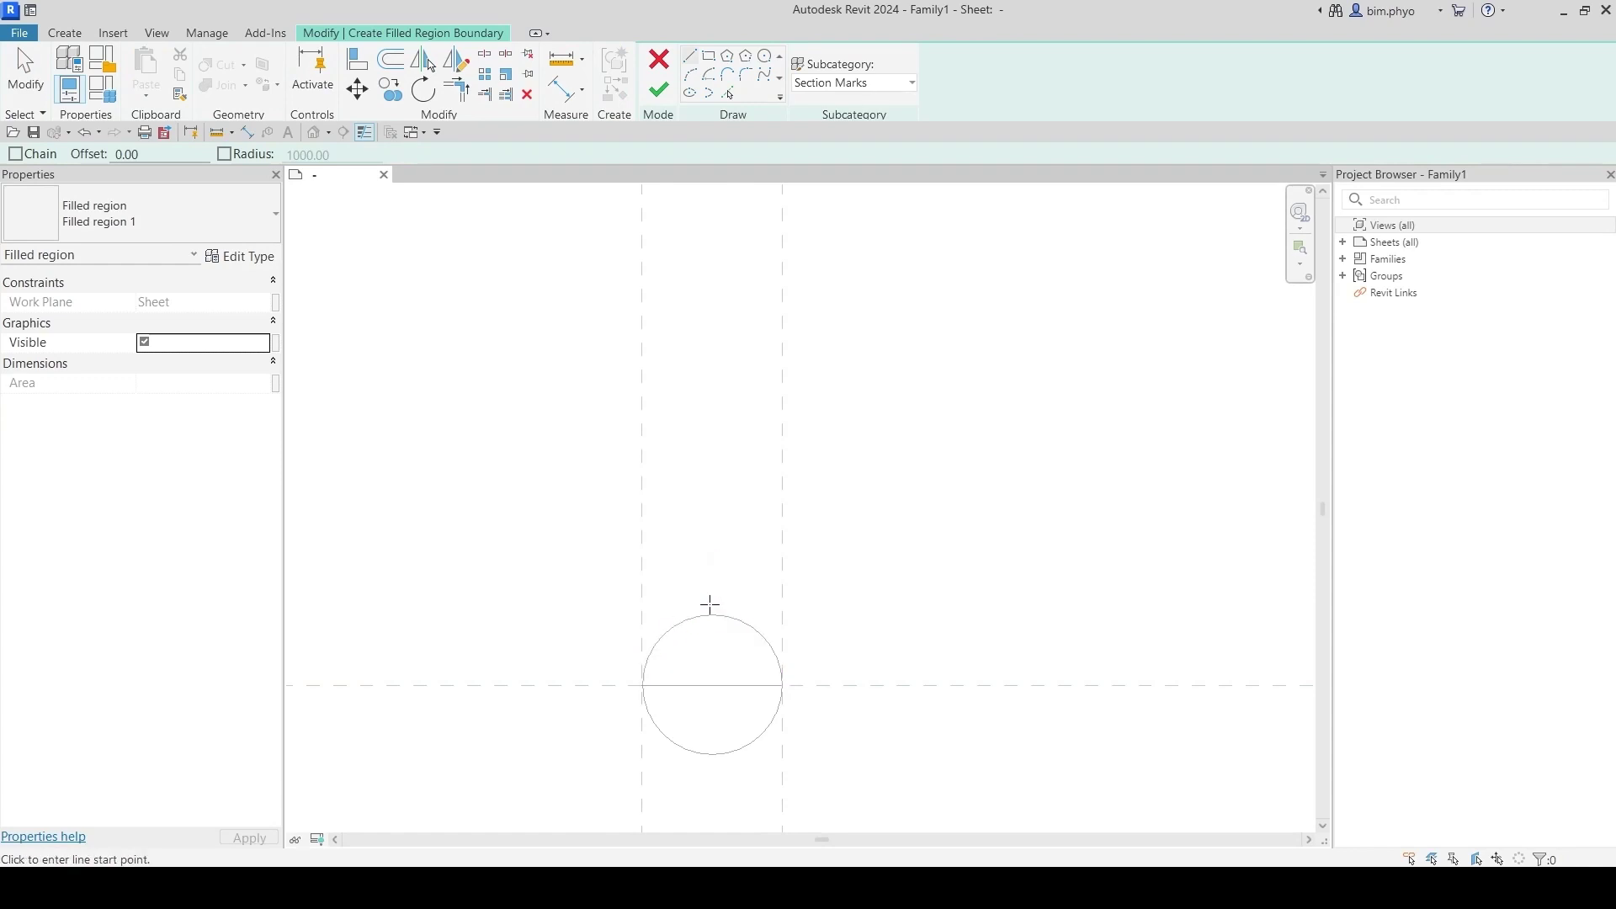
Step: Sketch a vertical guide line up from the circle's top and a slanted line from its upper end, tangent to the circle's left side
{"action": "left_click", "coordinate": [712, 615]}
{"action": "left_click", "coordinate": [712, 537]}
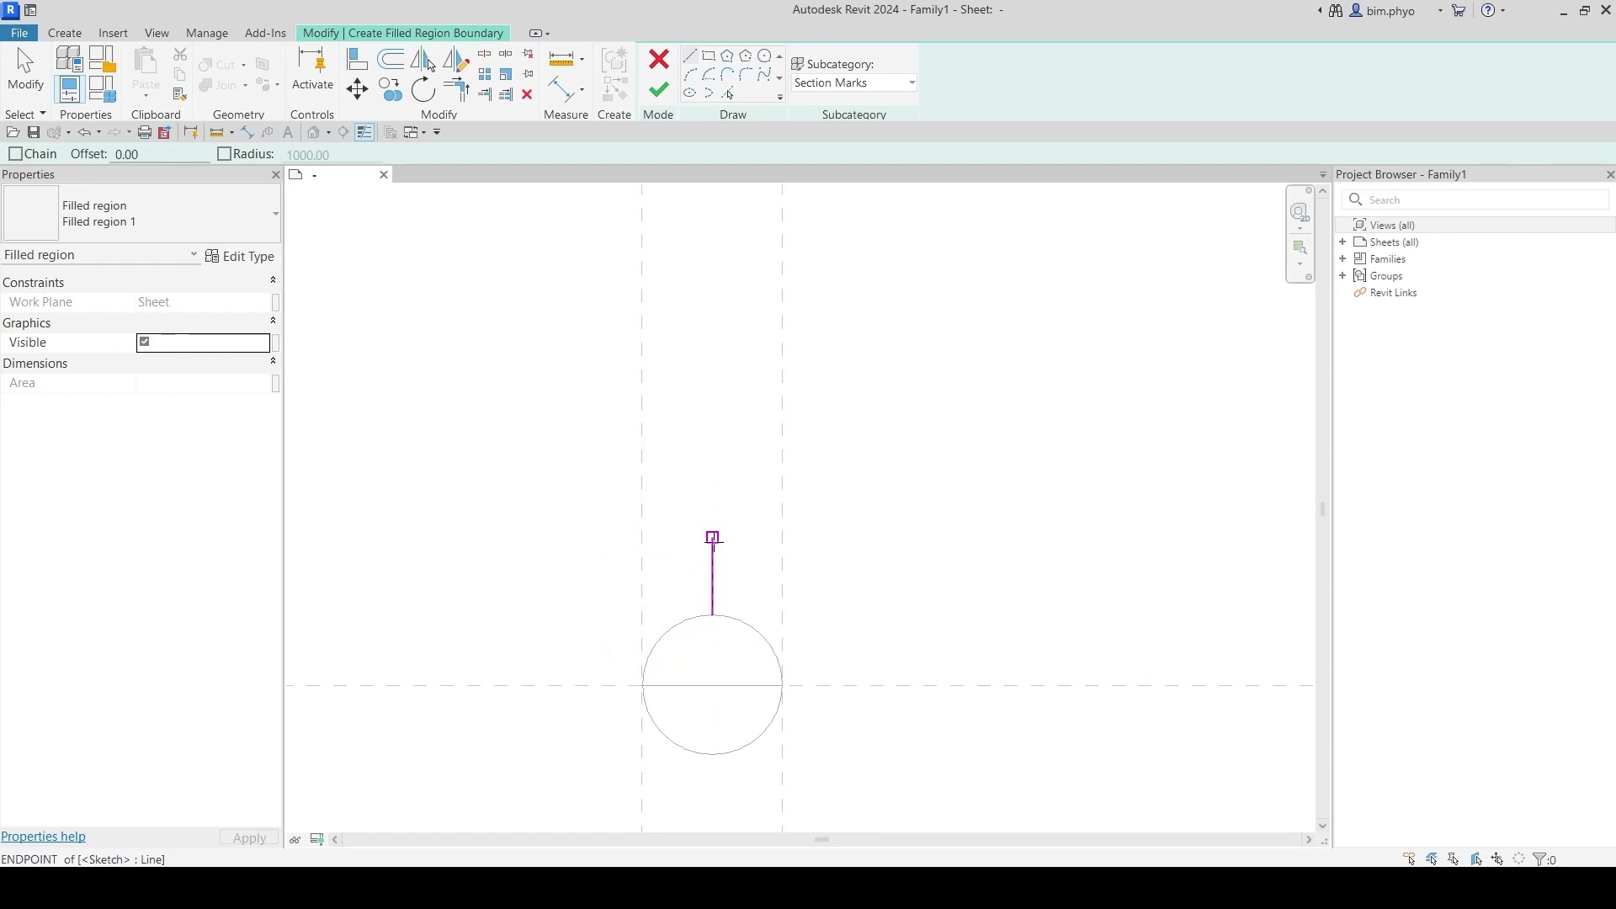
{"action": "left_click", "coordinate": [712, 537]}
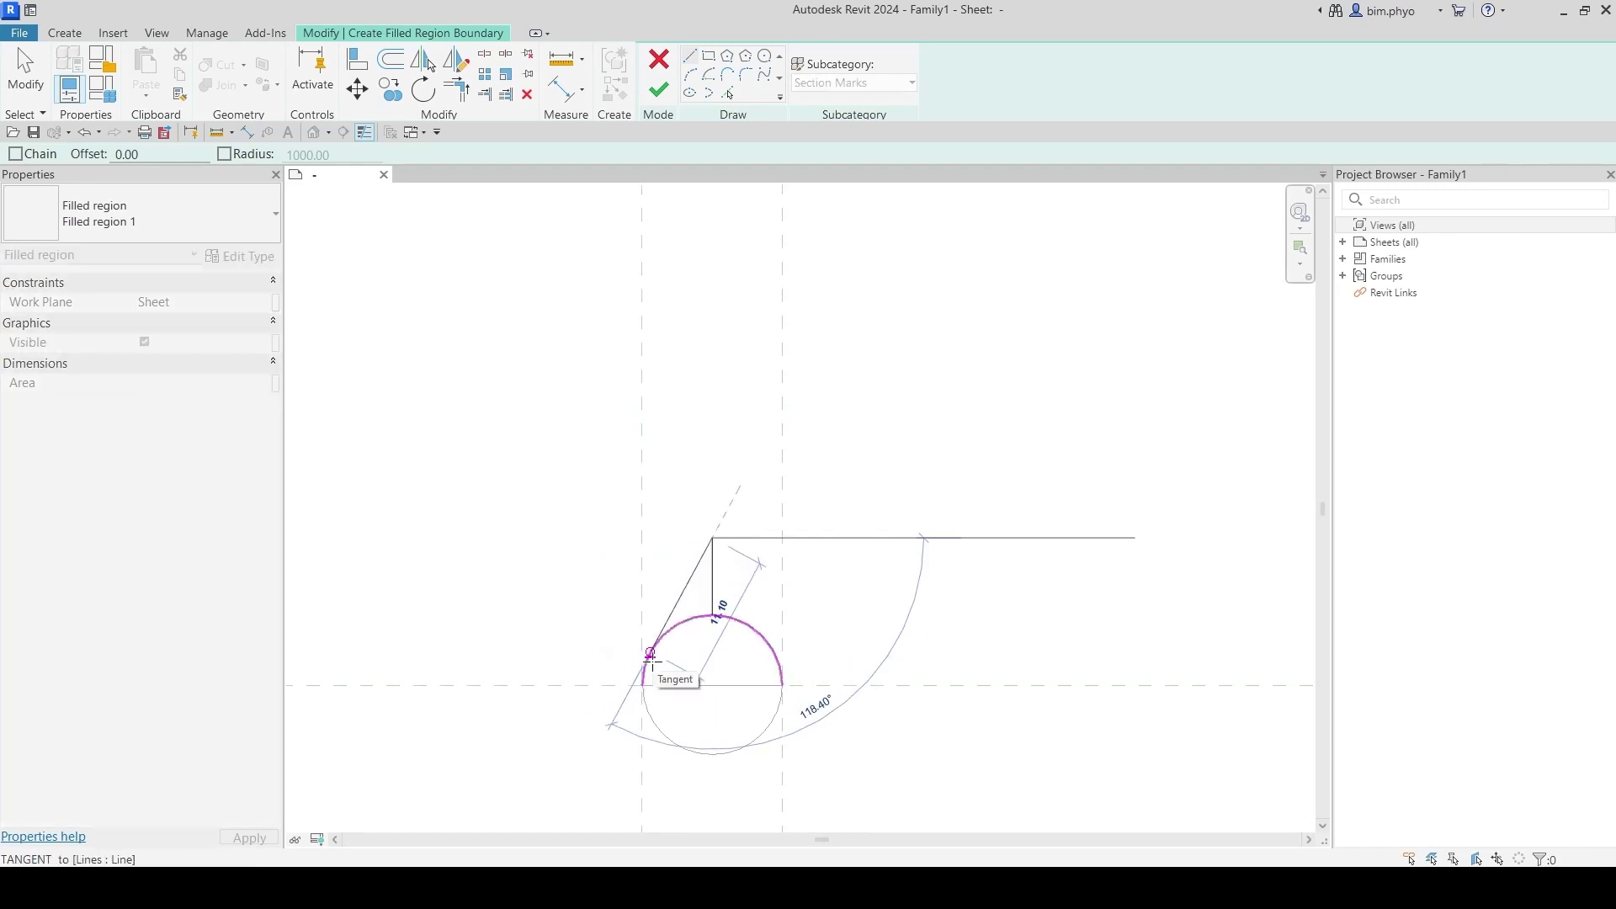
{"action": "left_click", "coordinate": [651, 654]}
{"action": "scroll", "coordinate": [698, 607], "scroll_direction": "up", "scroll_amount": 2}
{"action": "key", "text": "Escape"}
Step: Lower the slanted line's upper end along the vertical guide line, and delete the guide line
{"action": "left_click", "coordinate": [726, 547]}
{"action": "left_click_drag", "start_coordinate": [725, 546], "coordinate": [724, 529]}
{"action": "scroll", "coordinate": [737, 530], "scroll_direction": "down", "scroll_amount": 1}
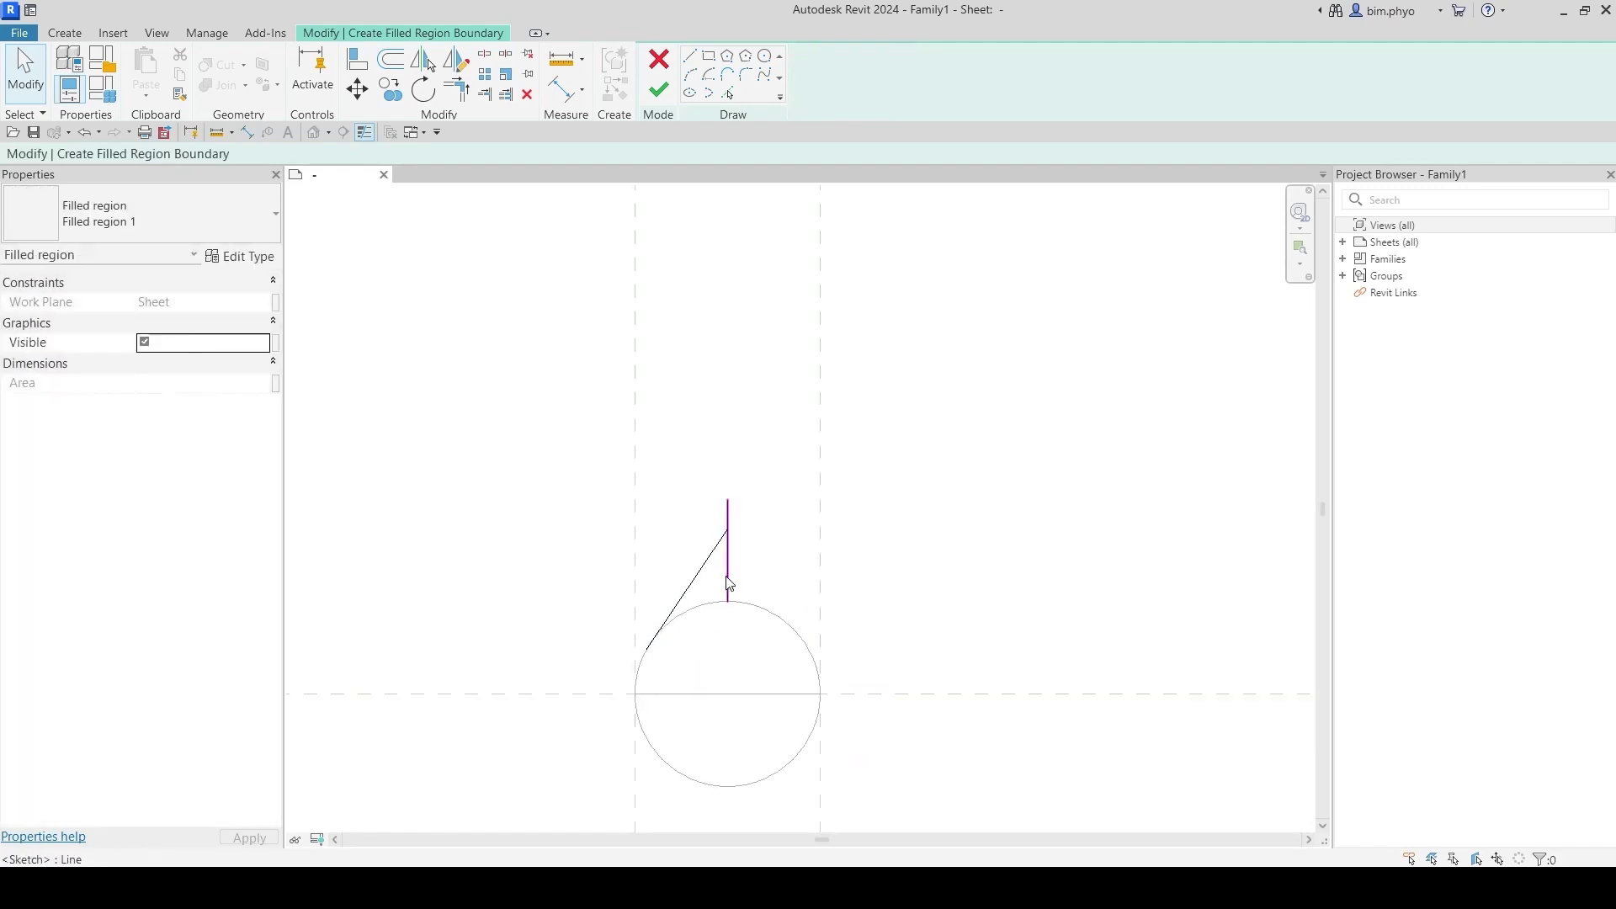
{"action": "left_click", "coordinate": [729, 582]}
{"action": "key", "text": "Delete"}
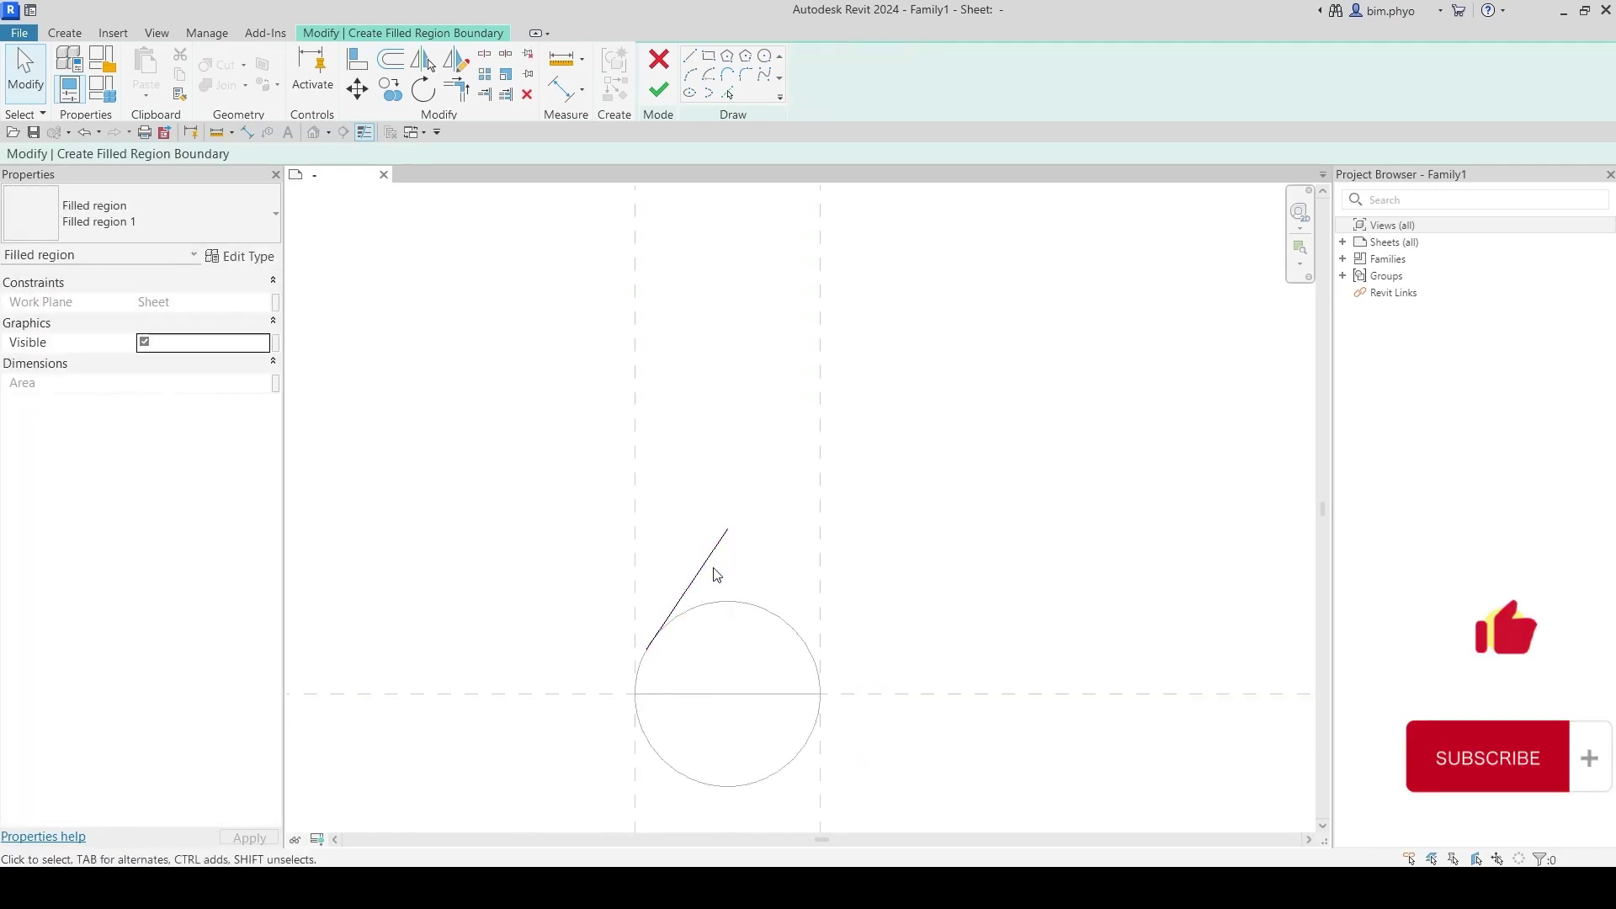
Step: Mirror the slanted line about a drawn vertical axis through its upper end to form the right side
{"action": "left_click", "coordinate": [717, 573]}
{"action": "key", "text": "m"}
{"action": "key", "text": "m"}
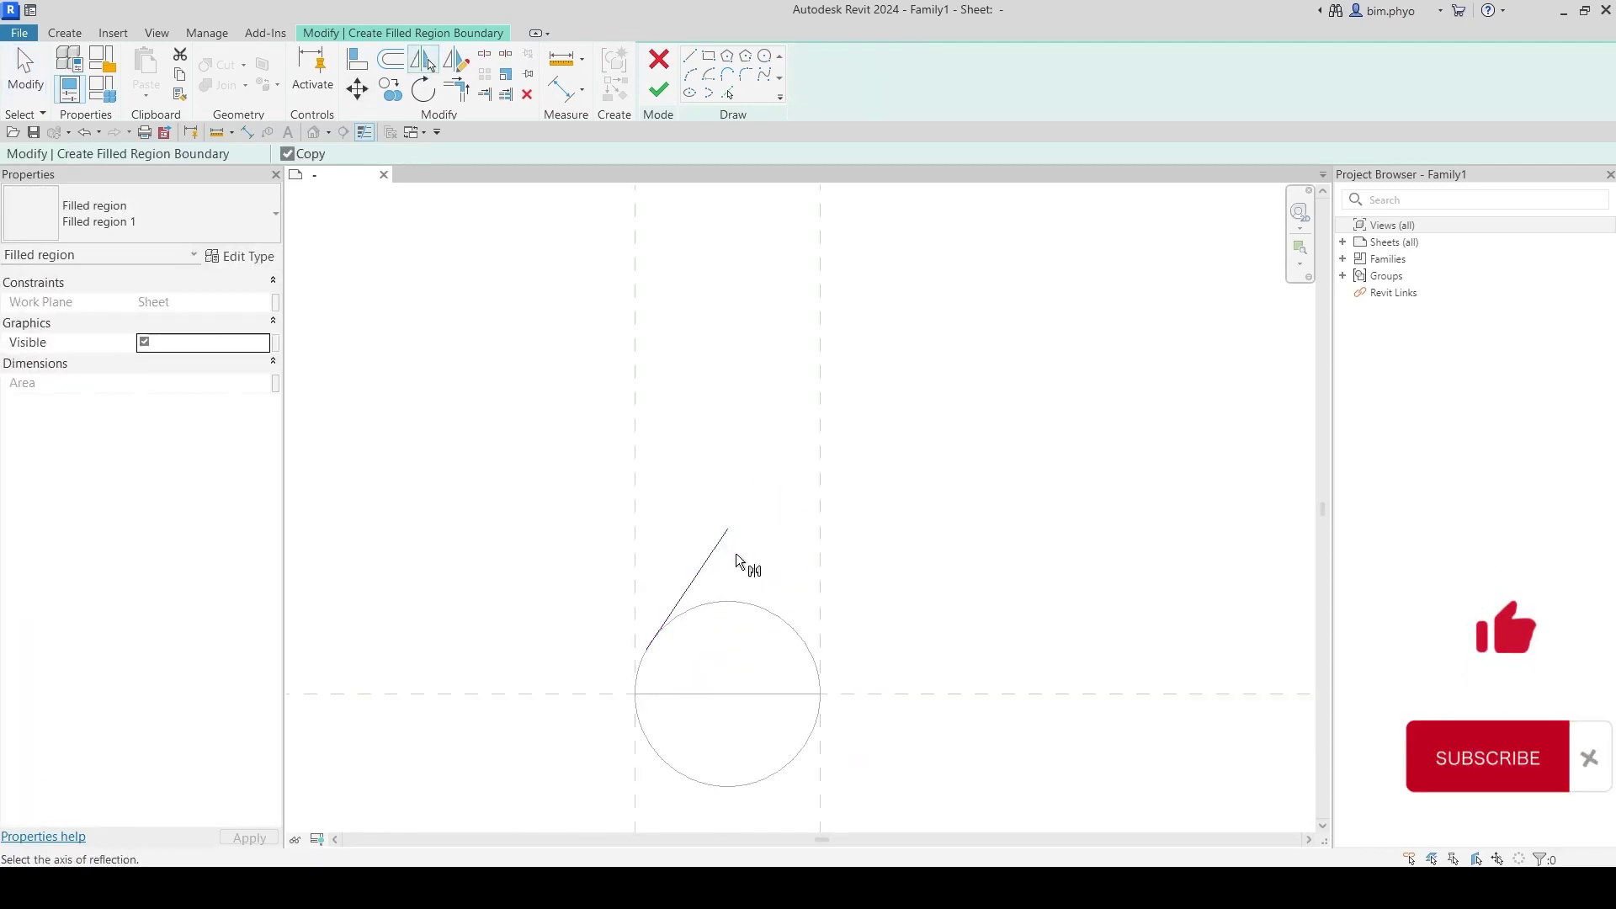
{"action": "key", "text": "d"}
{"action": "key", "text": "m"}
{"action": "left_click", "coordinate": [727, 529]}
{"action": "left_click", "coordinate": [729, 635]}
{"action": "middle_click_drag", "start_coordinate": [765, 669], "coordinate": [790, 531]}
{"action": "scroll", "coordinate": [789, 531], "scroll_direction": "down", "scroll_amount": 1}
{"action": "key", "text": "Escape"}
{"action": "middle_click_drag", "start_coordinate": [679, 438], "coordinate": [697, 420]}
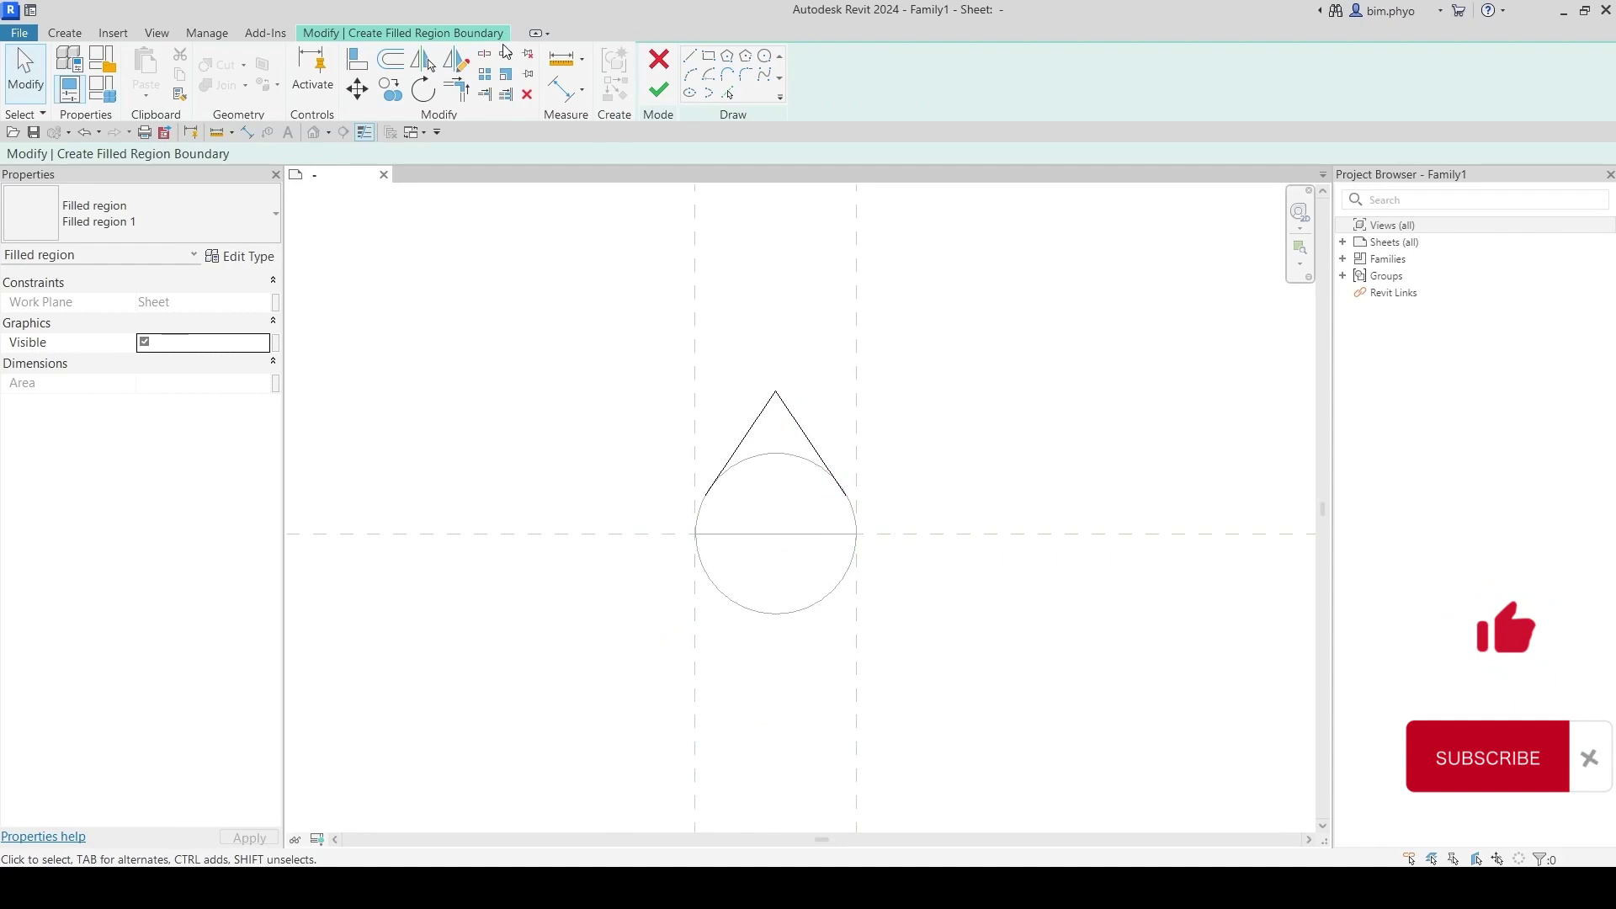
Step: Sketch a horizontal segment outward from the circle's left quadrant and a slanted line about 14 mm long from the apex down to it
{"action": "left_click", "coordinate": [690, 56]}
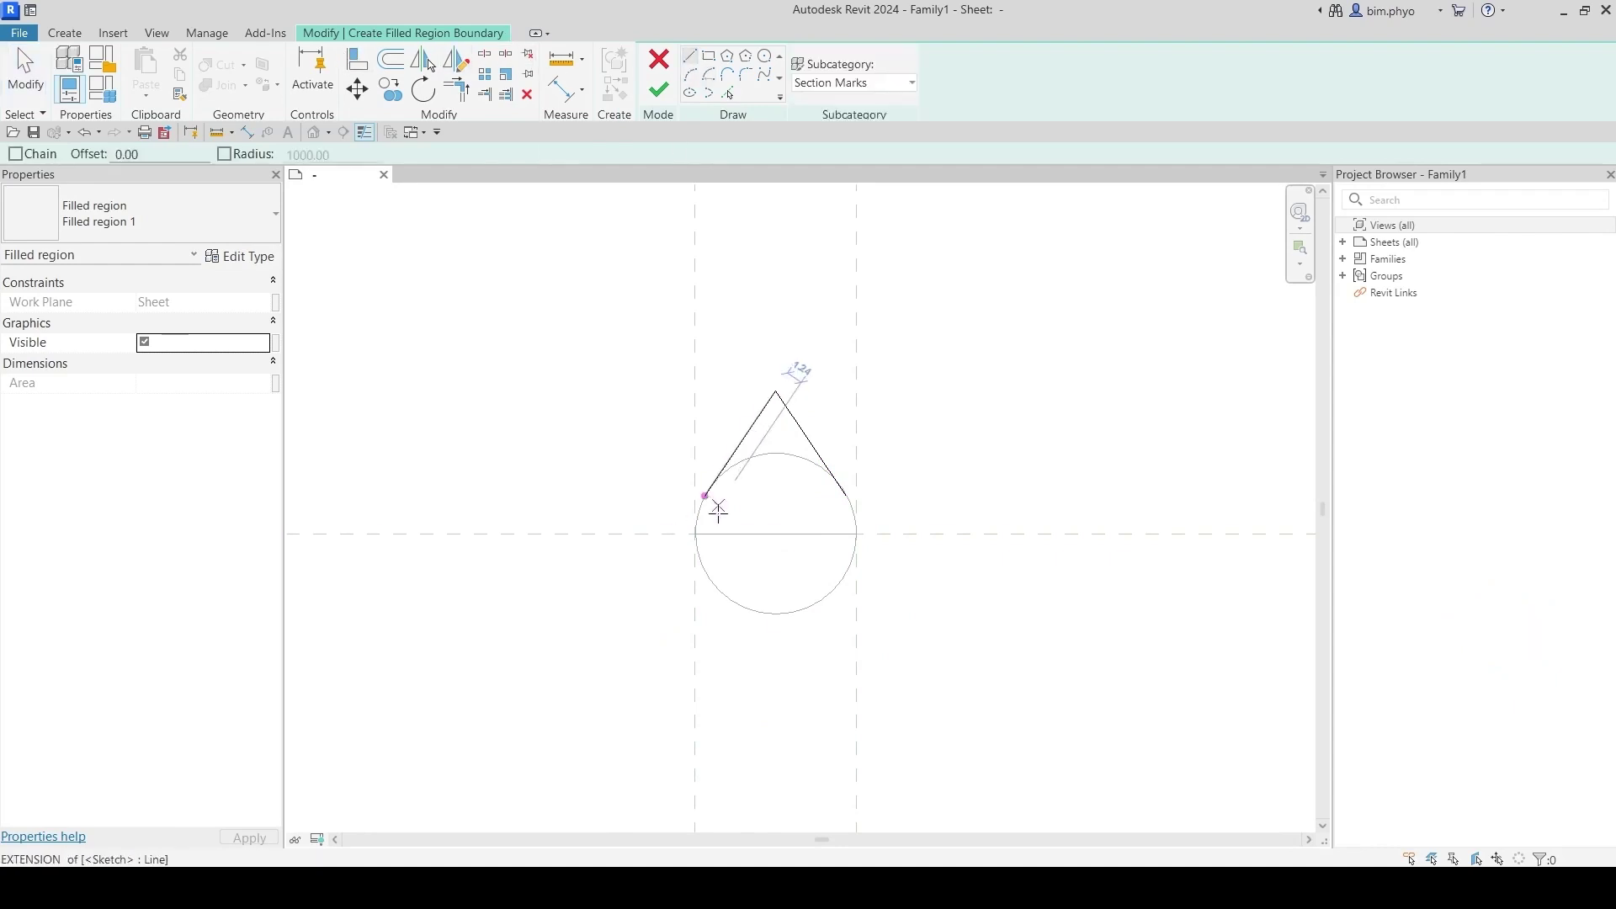
{"action": "left_click", "coordinate": [609, 534]}
{"action": "left_click", "coordinate": [695, 534]}
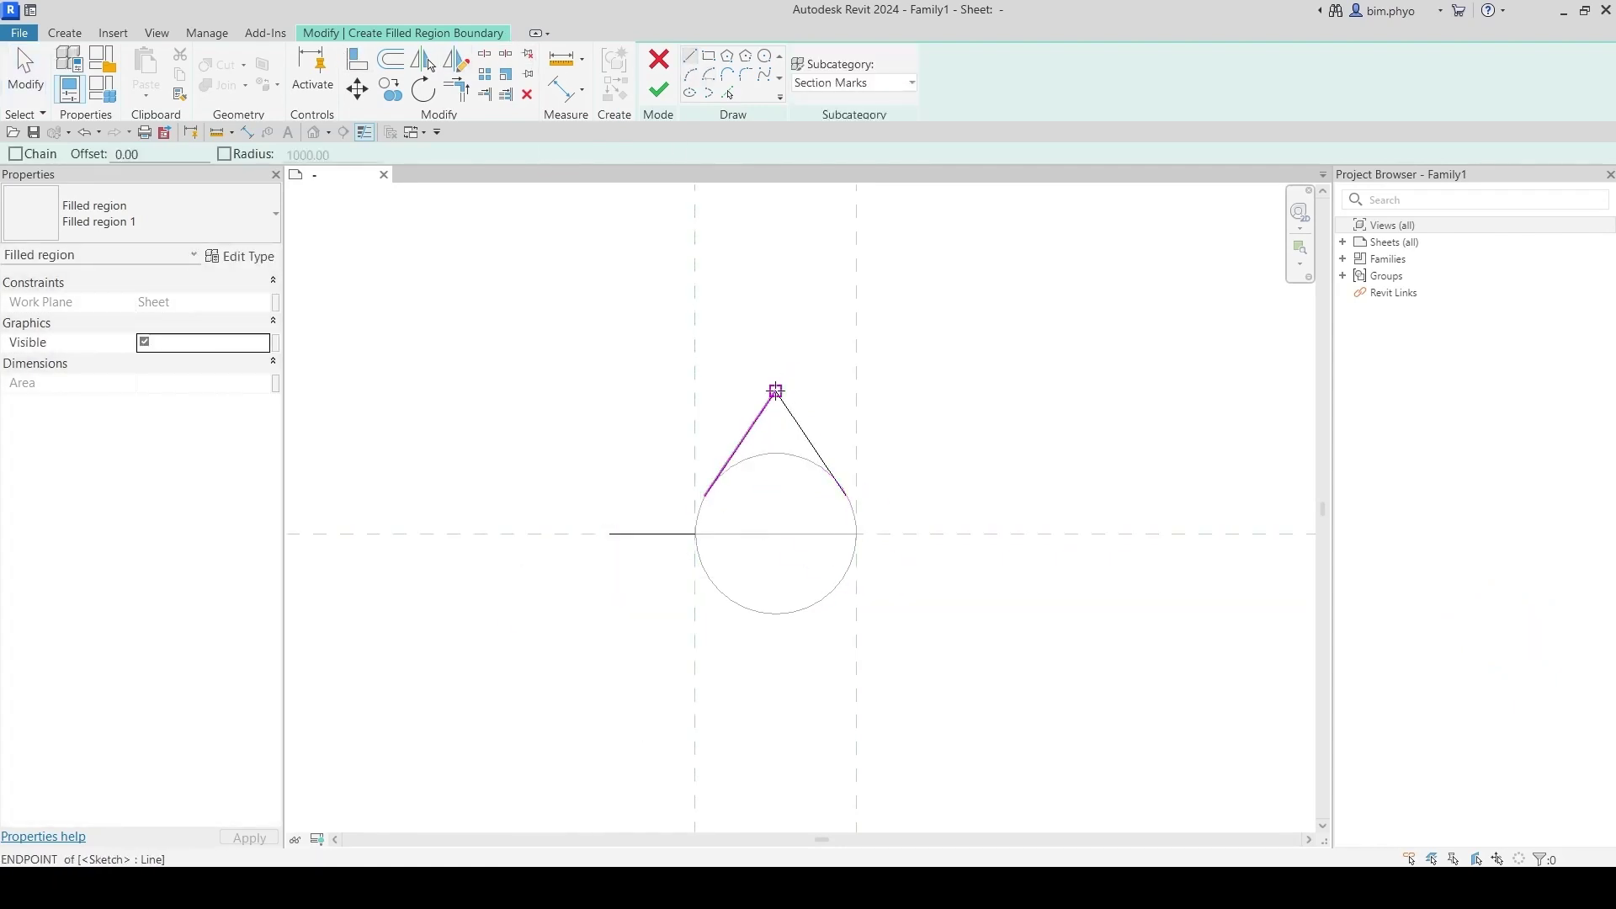
{"action": "left_click", "coordinate": [775, 392]}
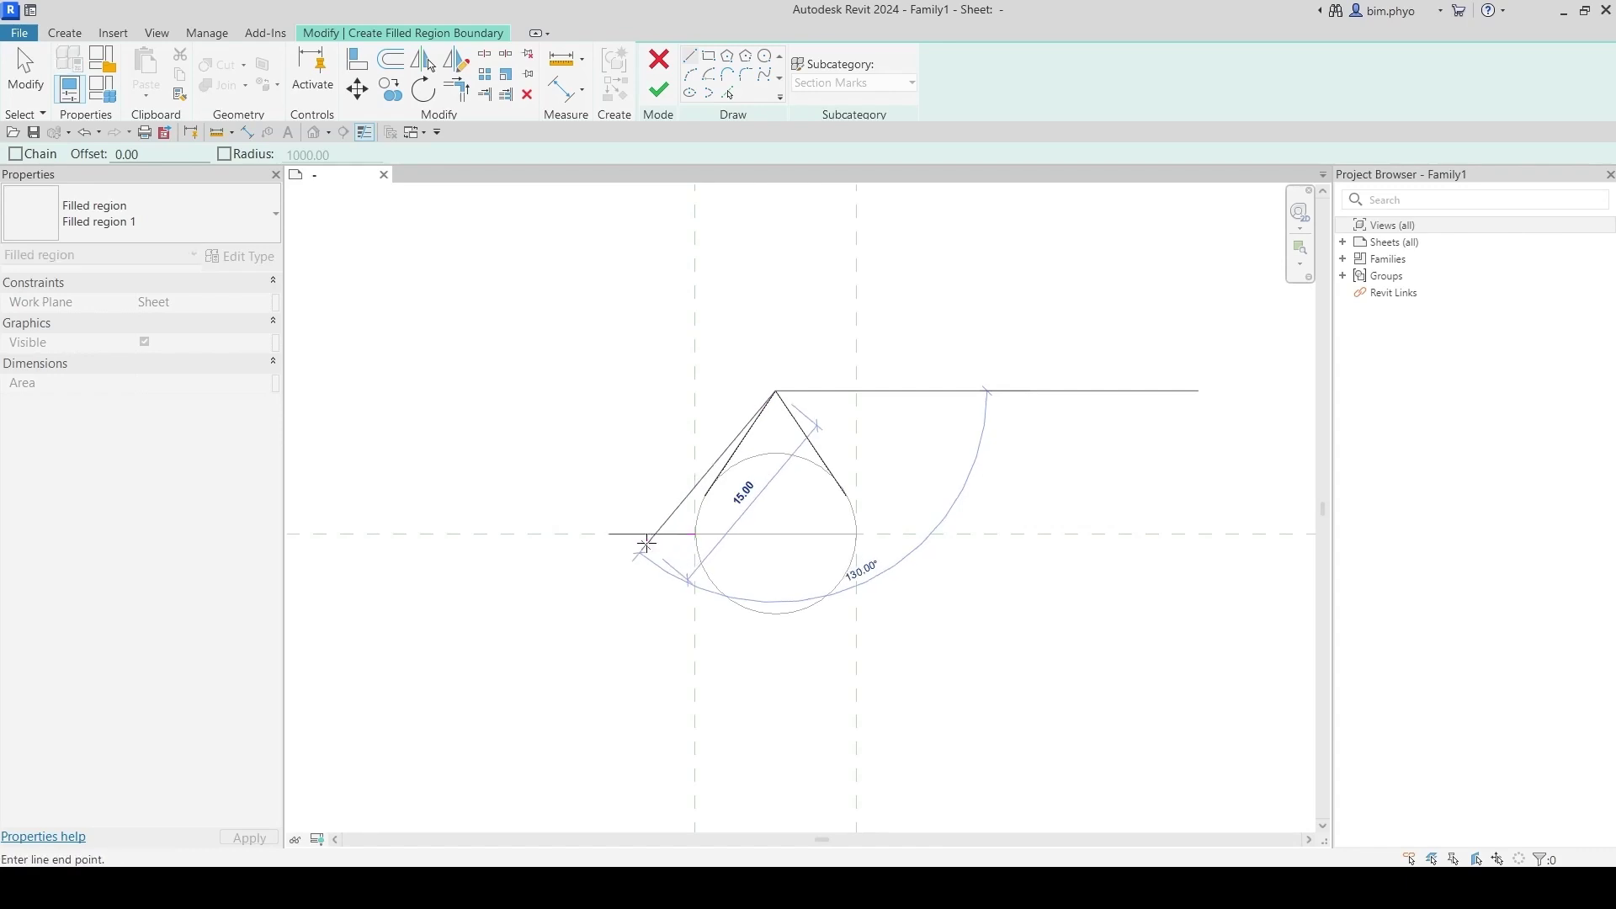
{"action": "left_click", "coordinate": [653, 534]}
{"action": "key", "text": "Escape"}
Step: Delete the two short slanted lines and shorten the left horizontal segment to the end of the longer slanted line
{"action": "scroll", "coordinate": [749, 471], "scroll_direction": "up", "scroll_amount": 2}
{"action": "left_click", "coordinate": [739, 436]}
{"action": "key", "text": "Delete"}
{"action": "left_click", "coordinate": [778, 369]}
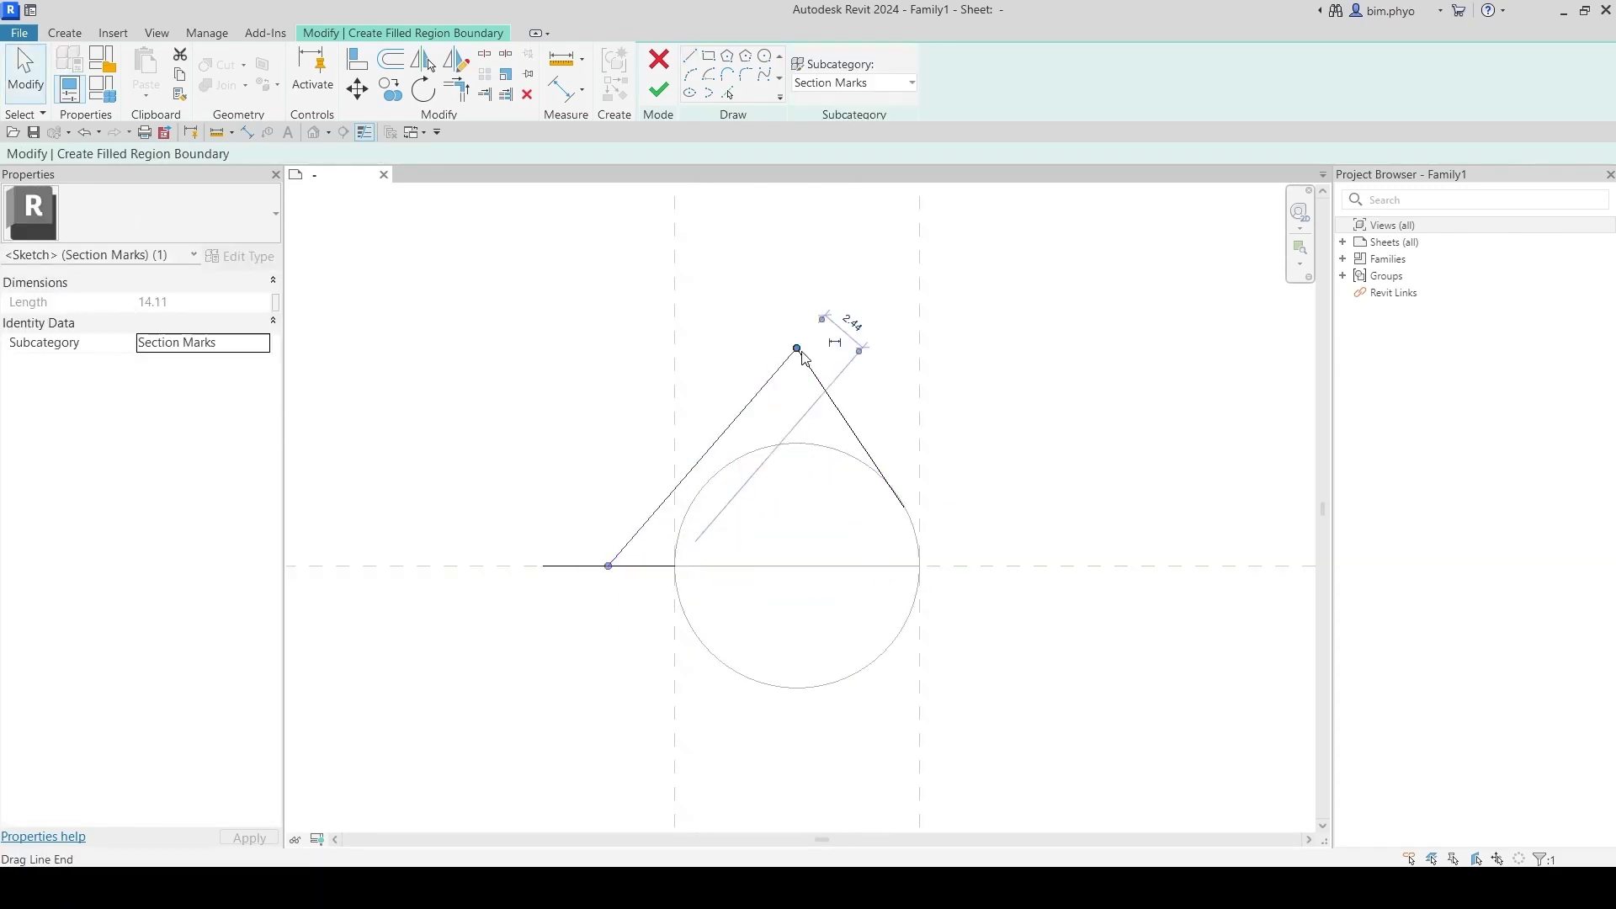
{"action": "key", "text": "Escape"}
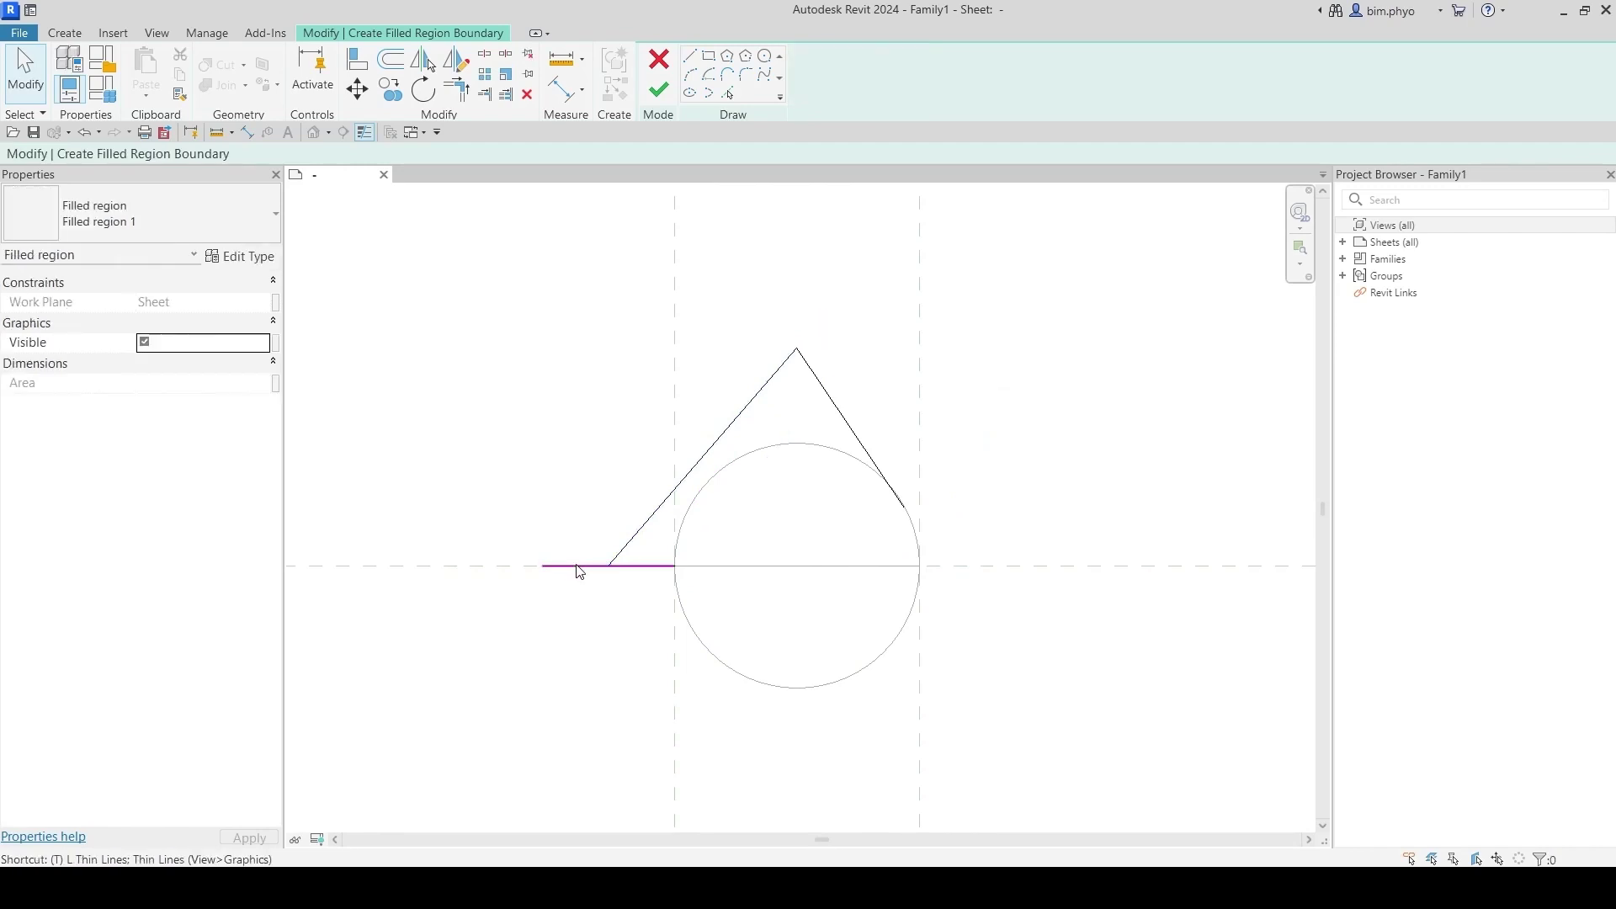
{"action": "middle_click_drag", "start_coordinate": [806, 537], "coordinate": [661, 563]}
{"action": "left_click", "coordinate": [709, 446]}
{"action": "key", "text": "Delete"}
Step: Mirror the remaining slanted line about a drawn vertical axis through the apex
{"action": "left_click", "coordinate": [623, 415]}
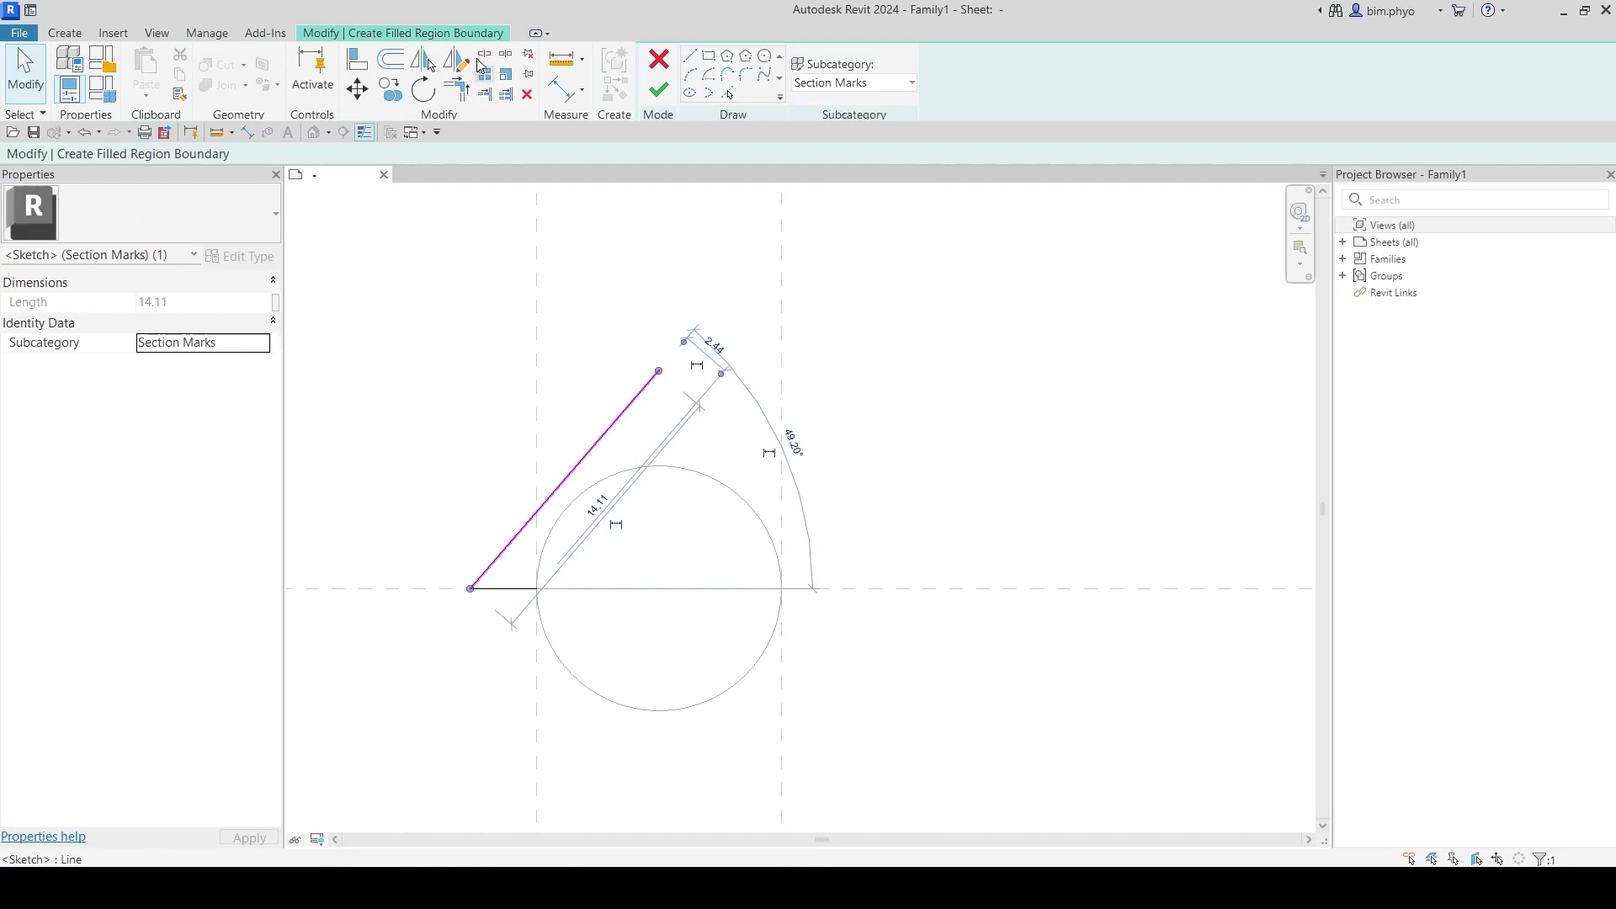
{"action": "left_click", "coordinate": [456, 59]}
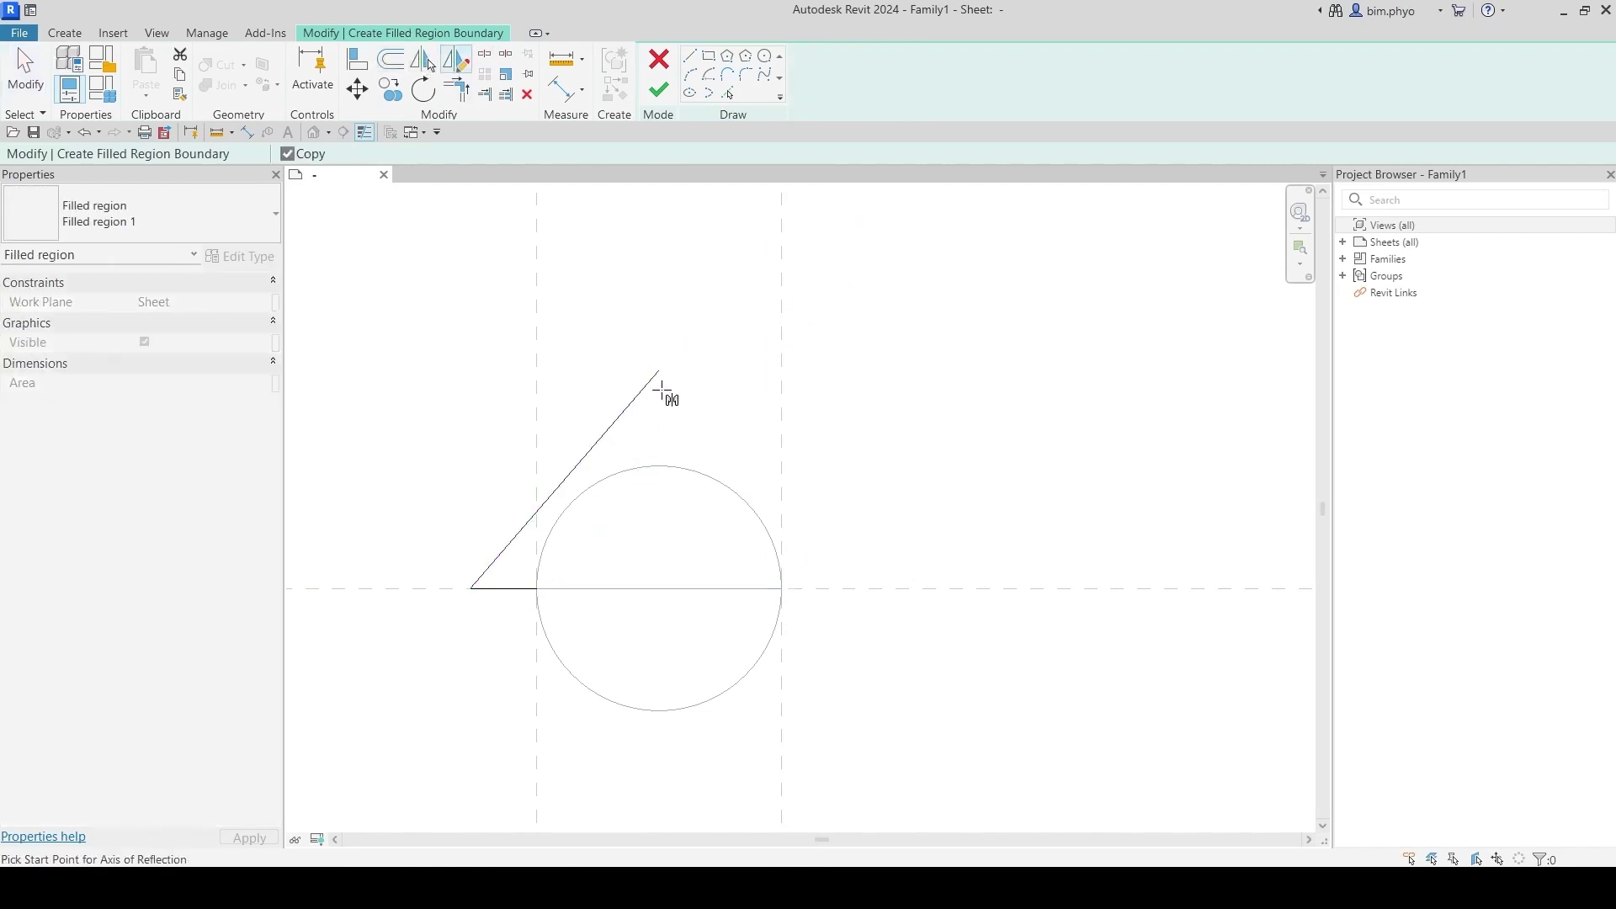
{"action": "left_click", "coordinate": [659, 371]}
{"action": "left_click", "coordinate": [661, 527]}
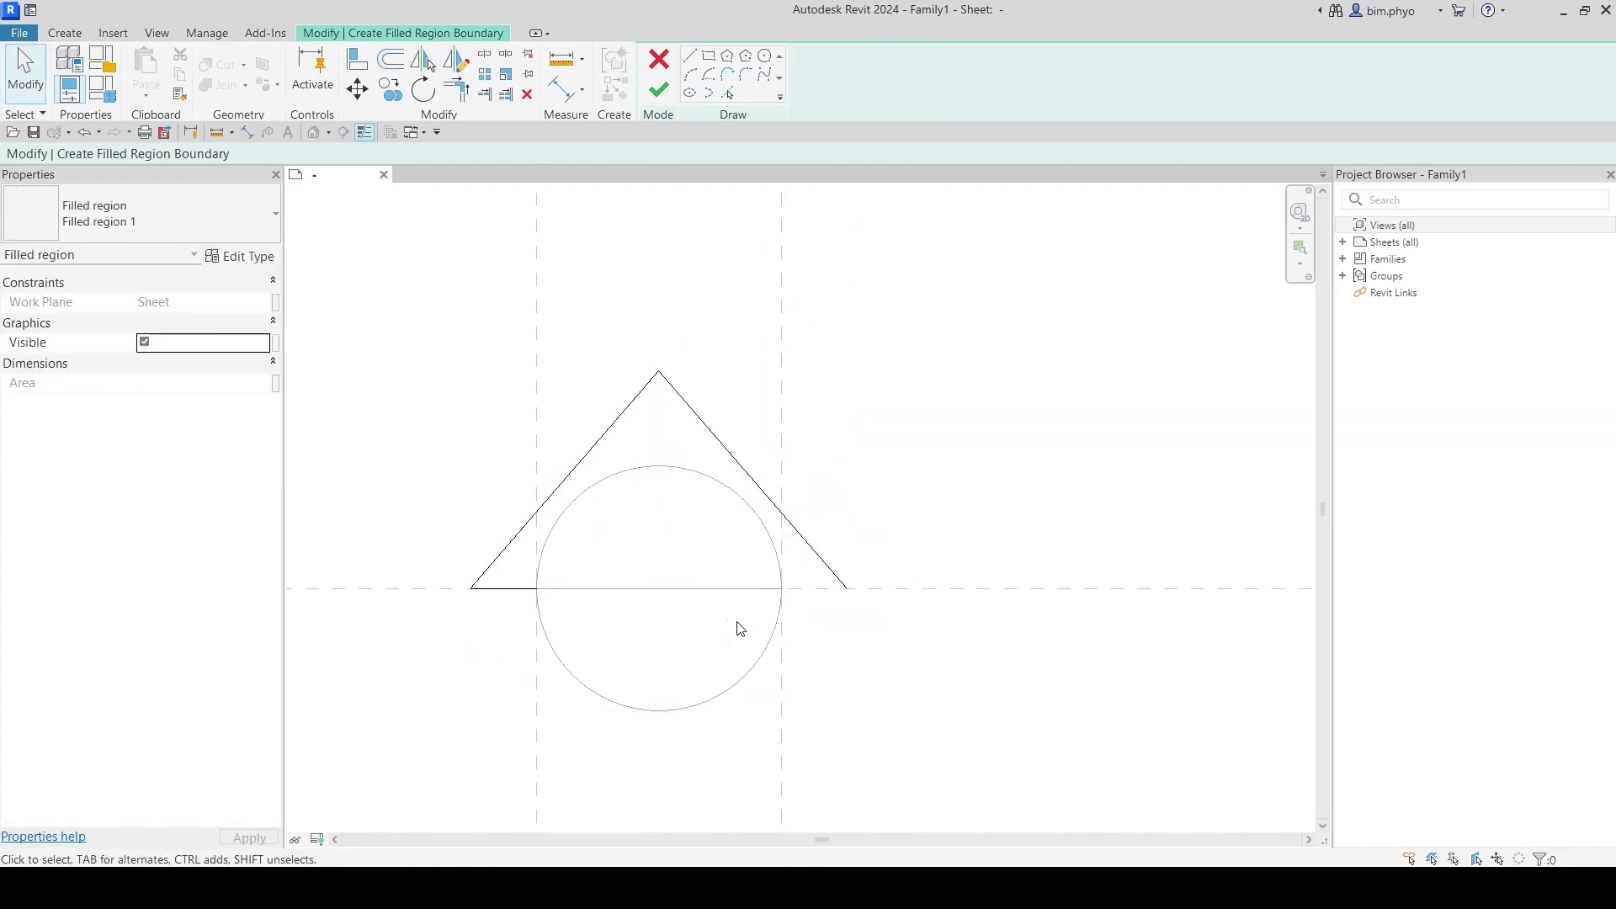
Step: Sketch a horizontal line from the circle's right quadrant to the lower end of the mirrored line
{"action": "left_click", "coordinate": [690, 55]}
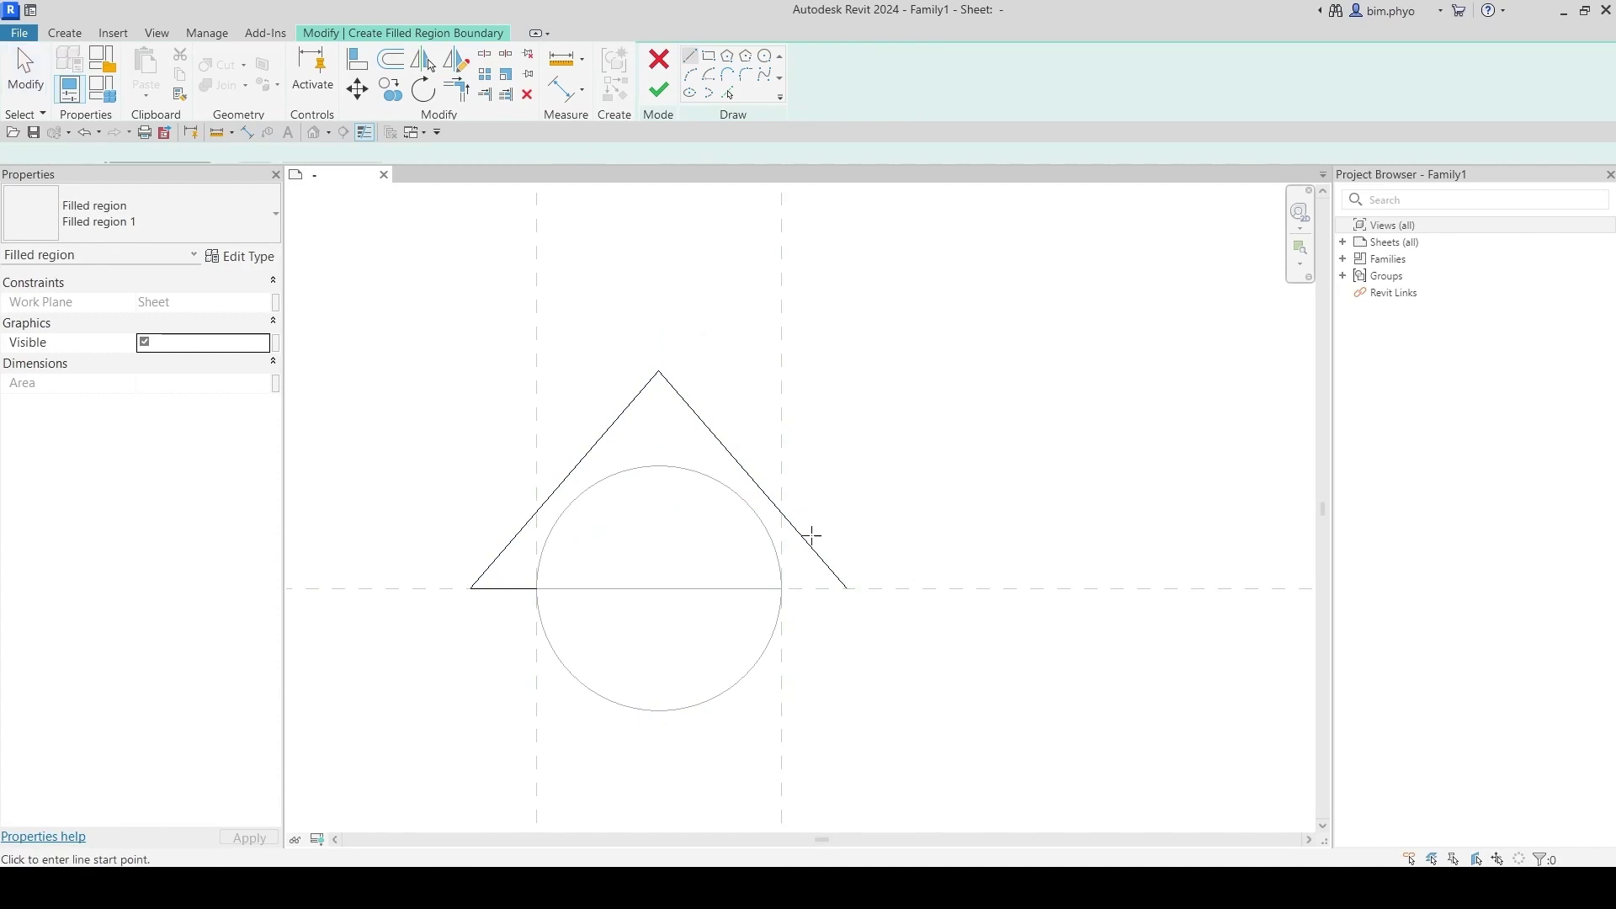
{"action": "left_click", "coordinate": [781, 588]}
{"action": "left_click", "coordinate": [847, 589]}
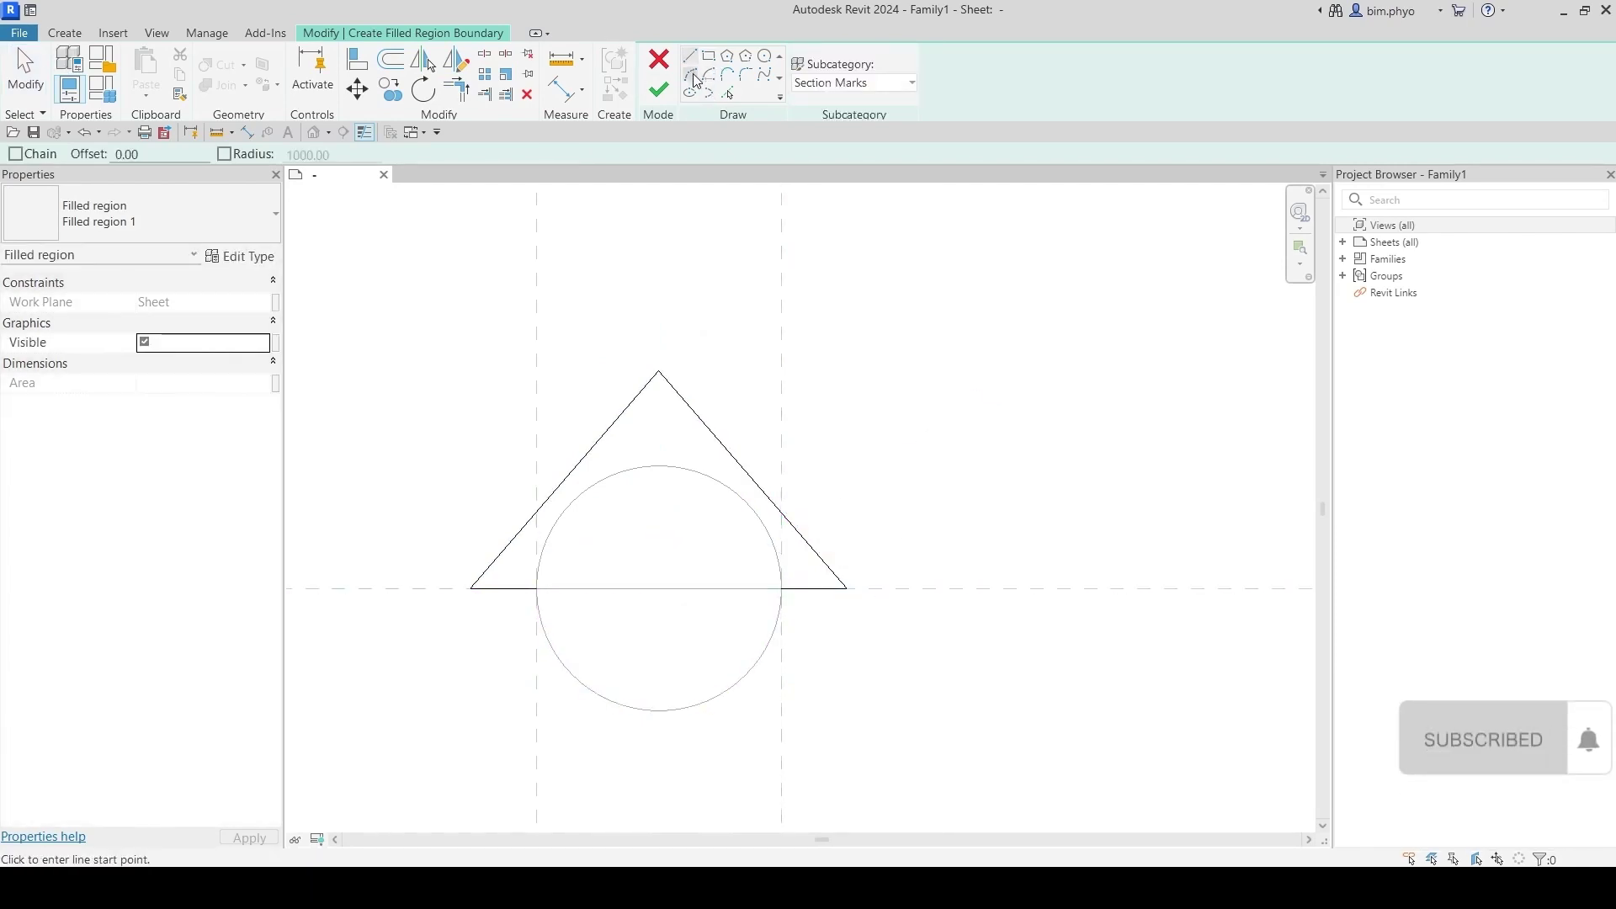
Step: Trace the circle's upper half with a start-end-radius arc to close the boundary, and finish the filled region
{"action": "left_click", "coordinate": [692, 75]}
{"action": "left_click", "coordinate": [536, 589]}
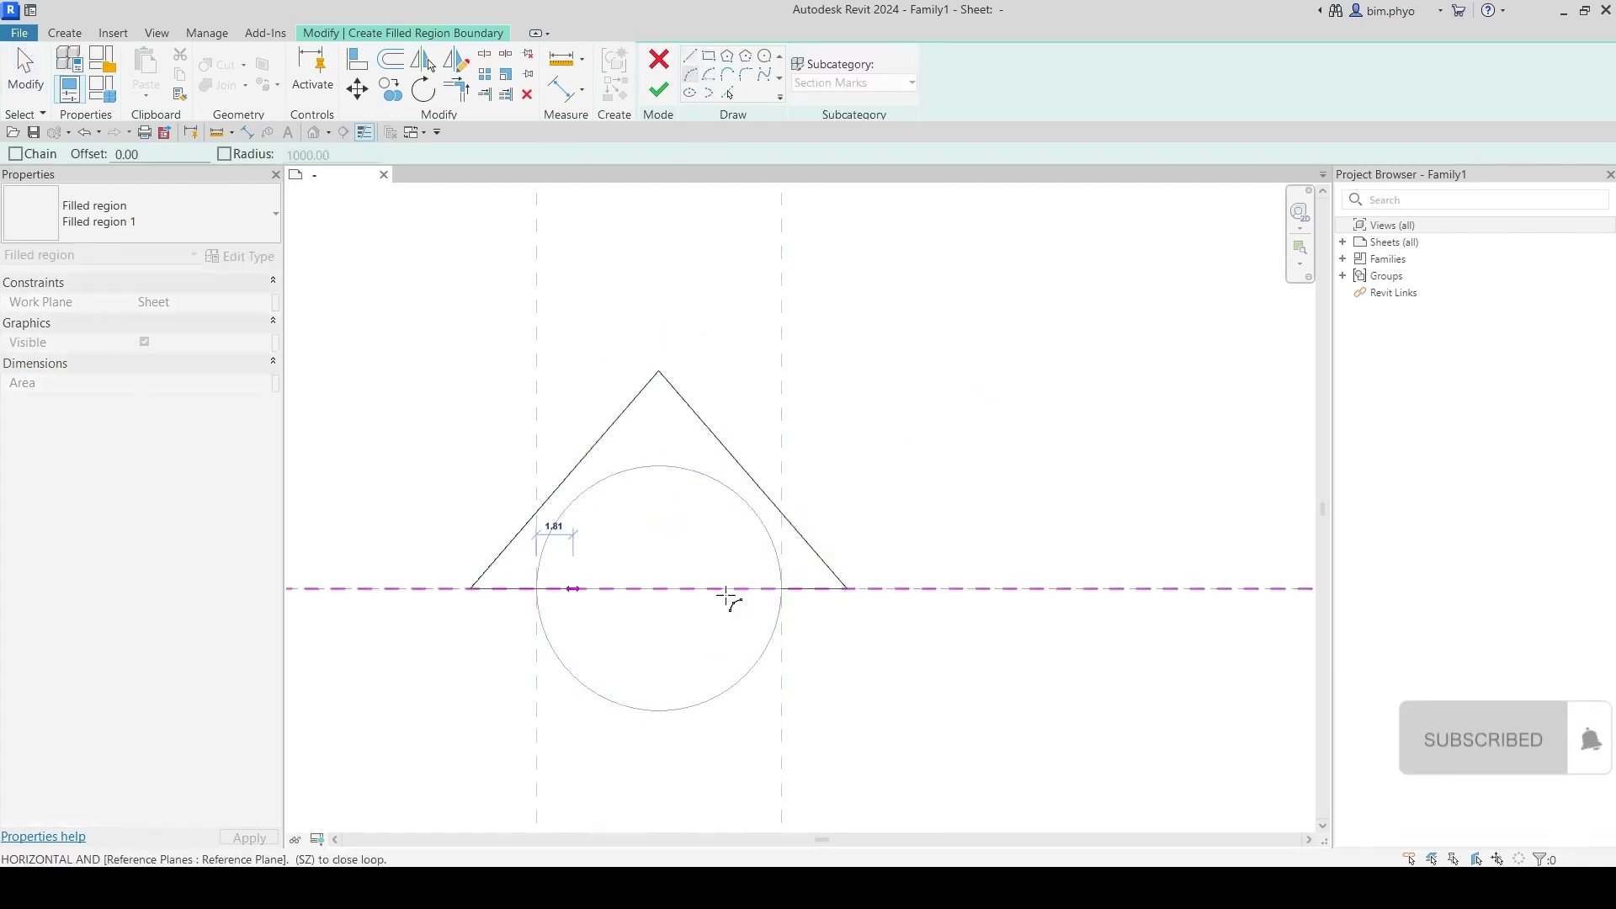
{"action": "left_click", "coordinate": [783, 589]}
{"action": "left_click", "coordinate": [658, 468]}
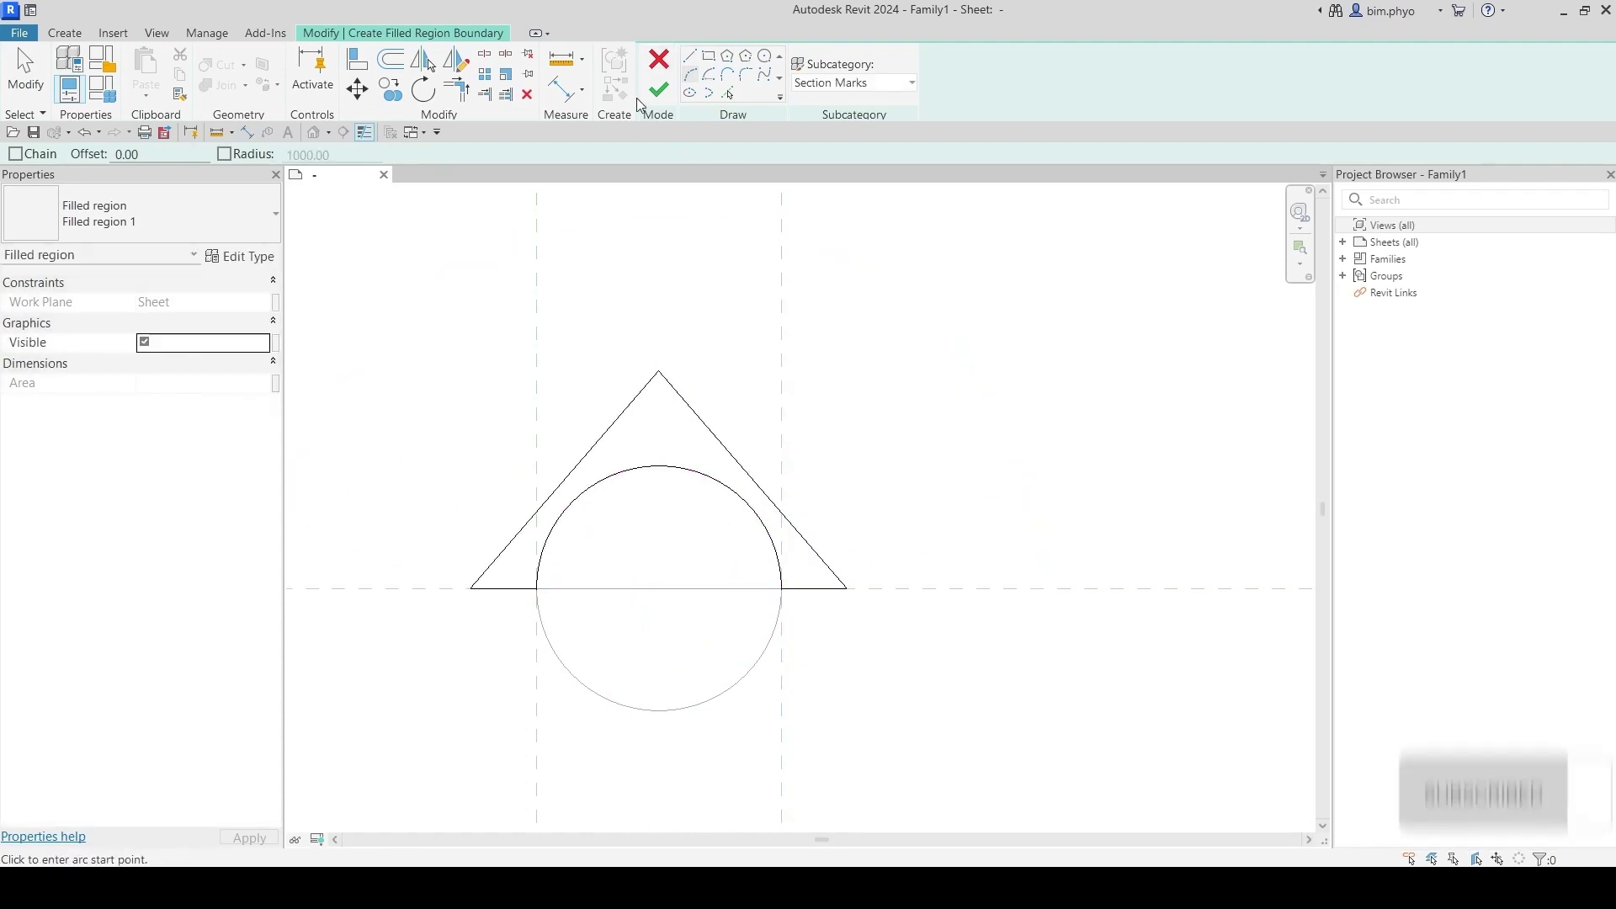
{"action": "left_click", "coordinate": [657, 85]}
{"action": "middle_click_drag", "start_coordinate": [837, 560], "coordinate": [900, 507]}
{"action": "left_click", "coordinate": [680, 438]}
{"action": "scroll", "coordinate": [891, 548], "scroll_direction": "down", "scroll_amount": 5}
{"action": "scroll", "coordinate": [769, 513], "scroll_direction": "up", "scroll_amount": 6}
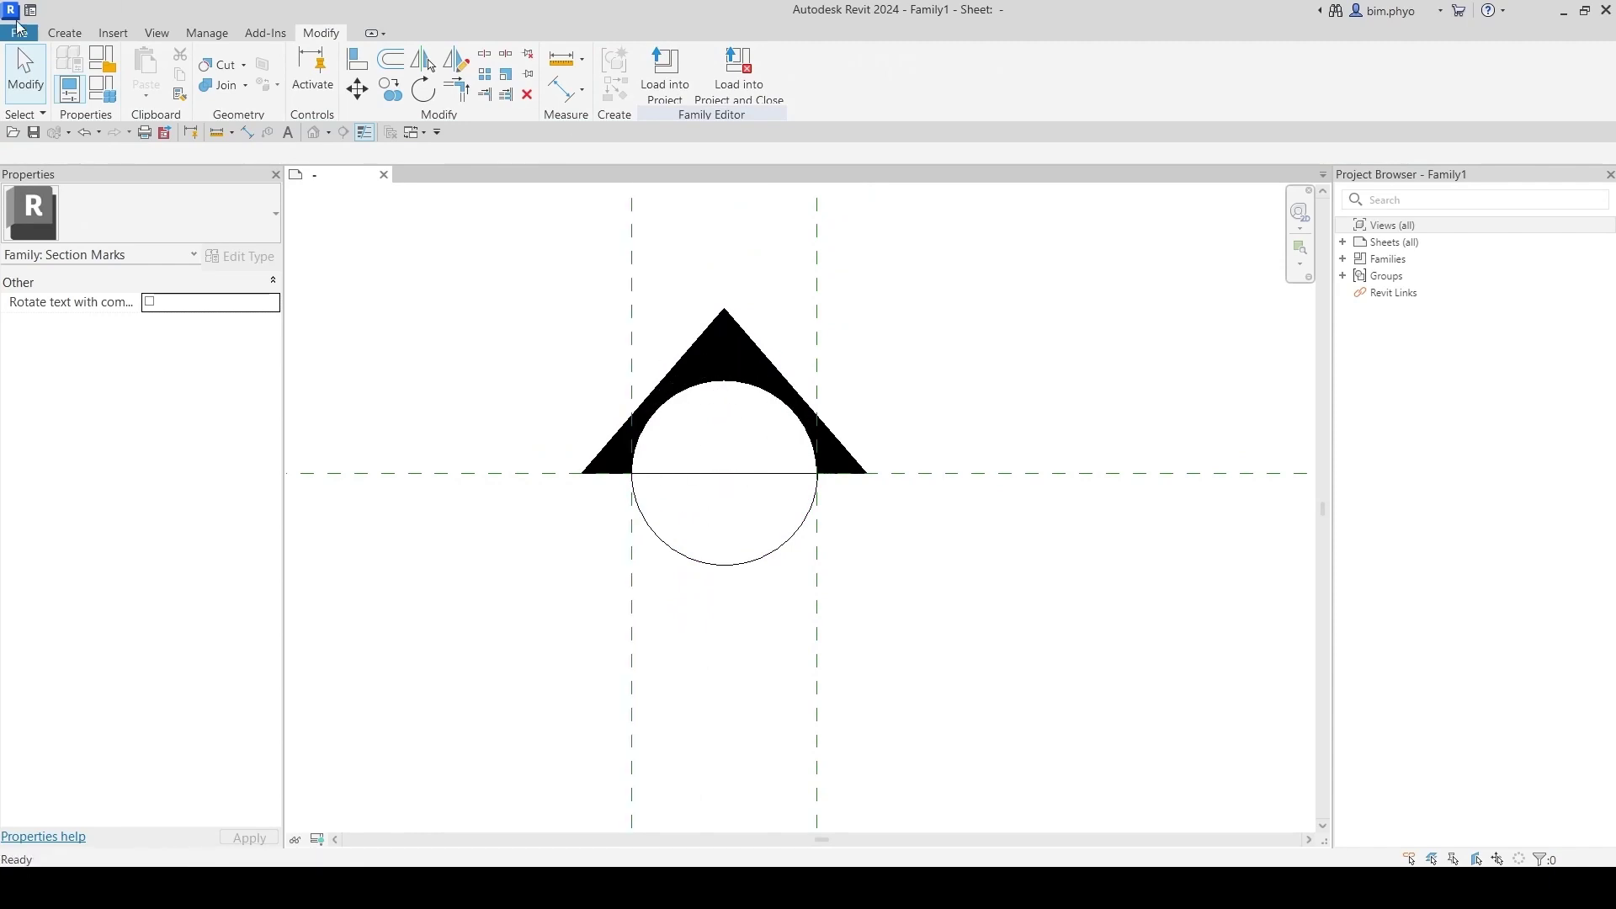
Step: Place a 3mm label with the Reference Label parameter in the circle's upper half
{"action": "left_click", "coordinate": [64, 32]}
{"action": "left_click", "coordinate": [656, 81]}
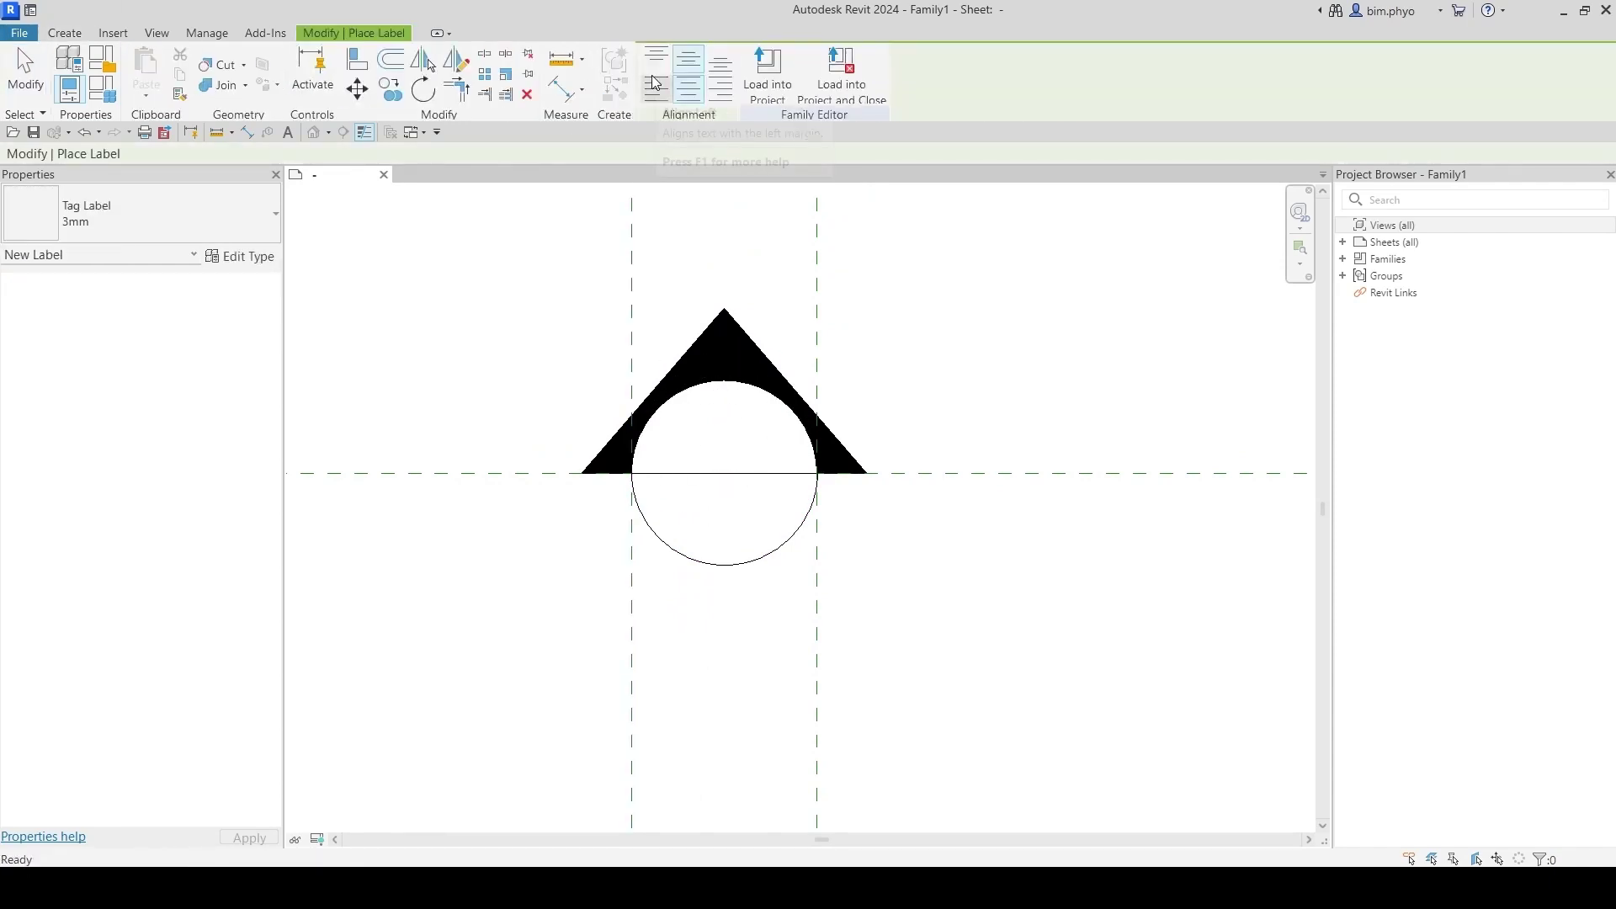
{"action": "left_click", "coordinate": [722, 431]}
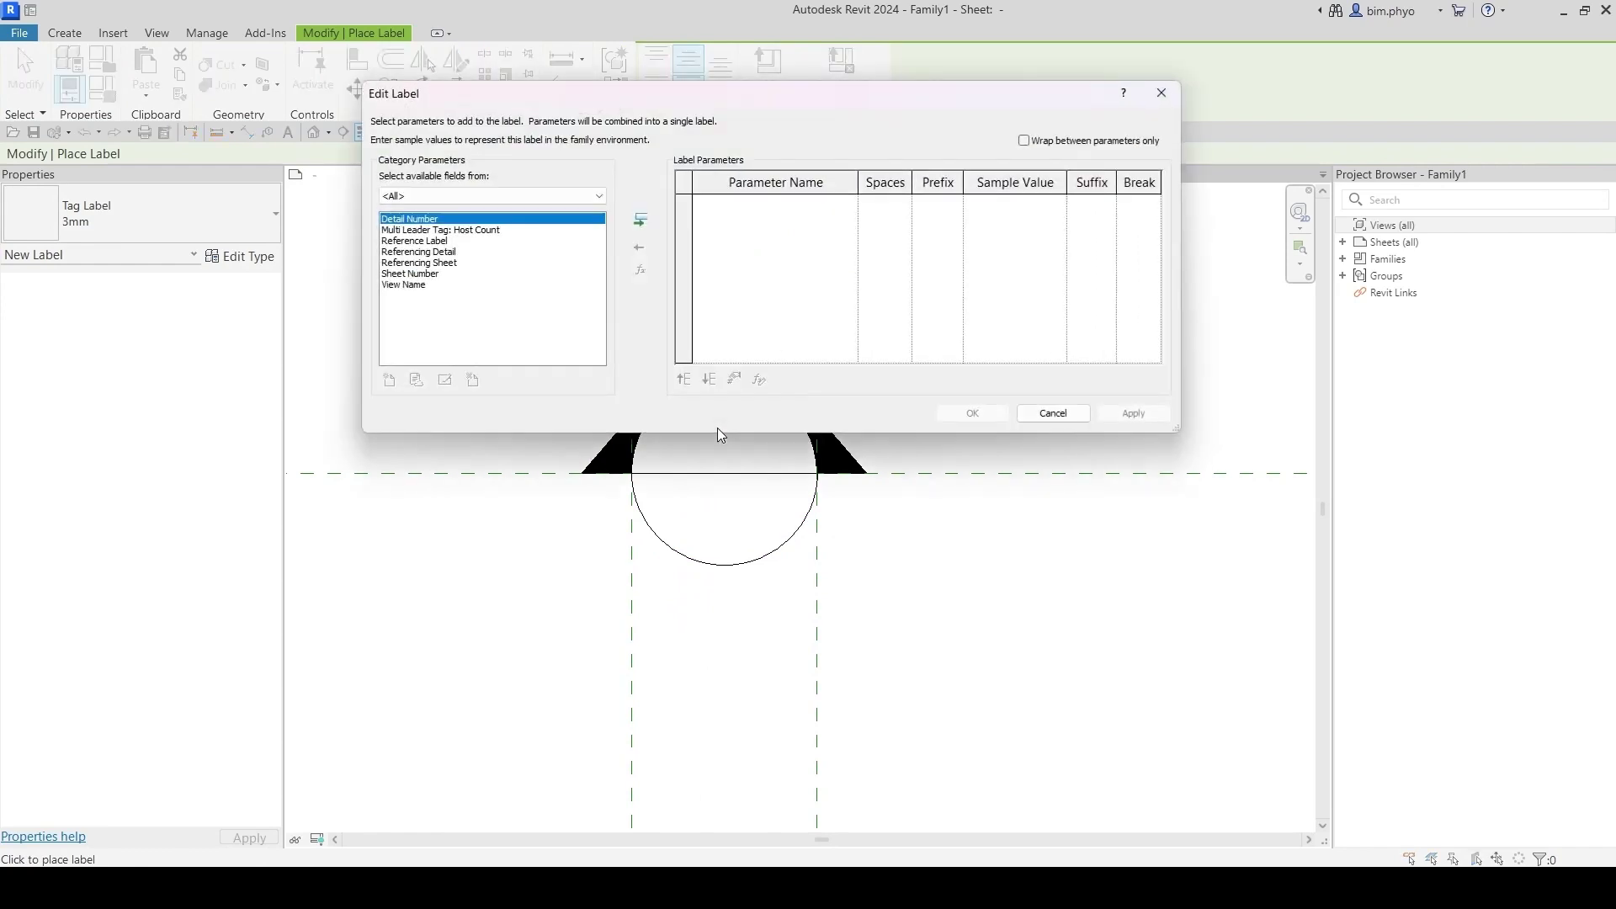
{"action": "left_click", "coordinate": [425, 242]}
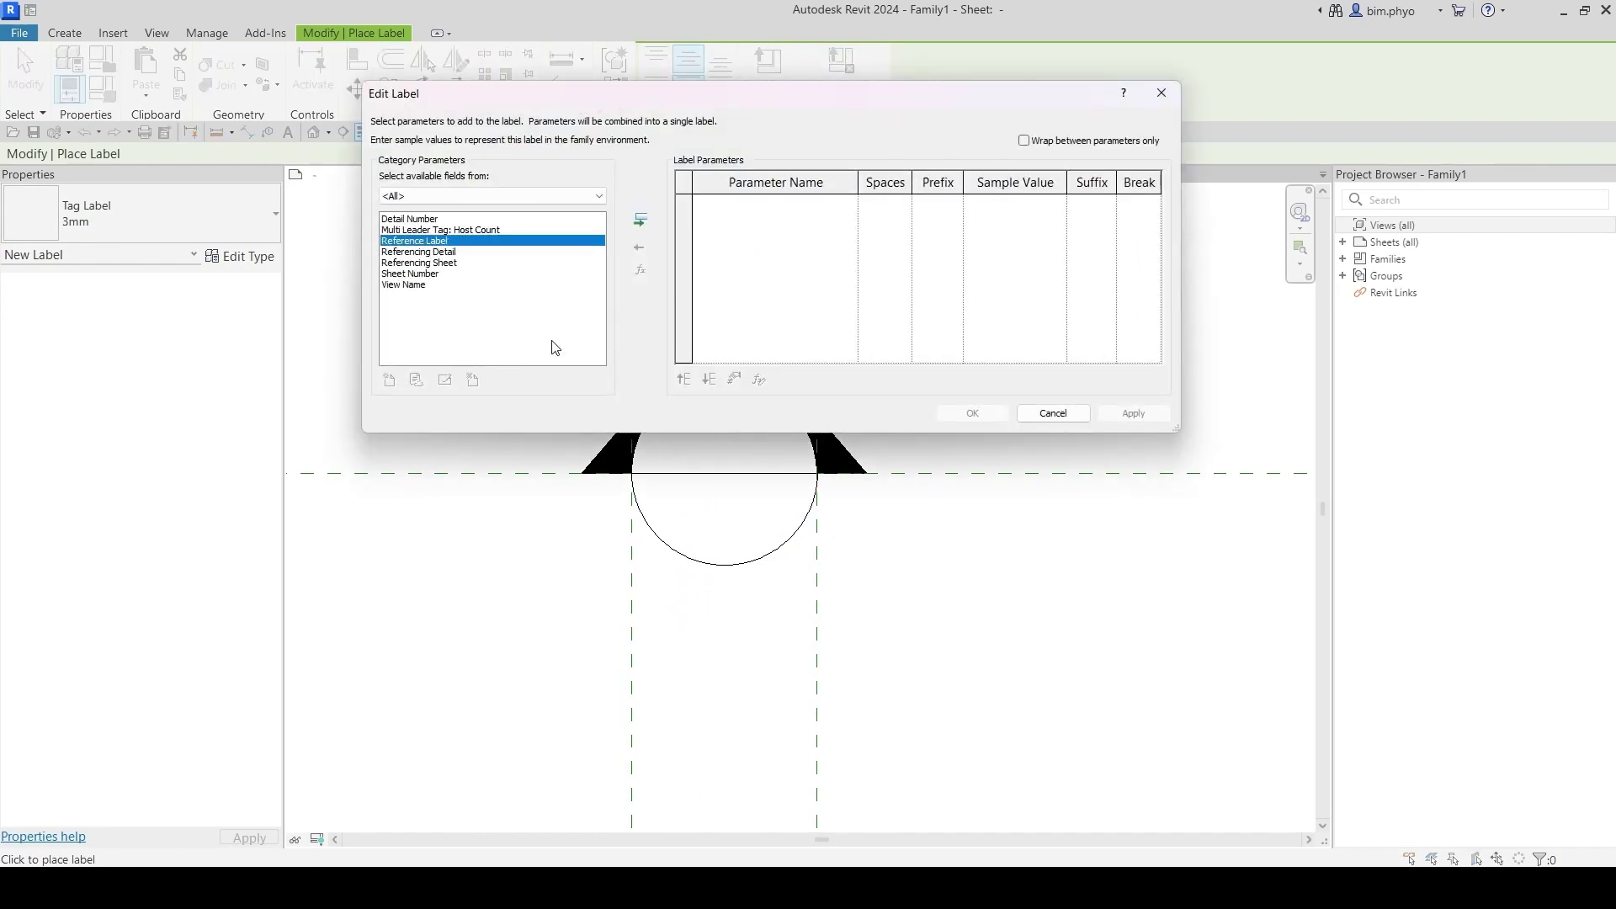
{"action": "left_click", "coordinate": [641, 220]}
{"action": "left_click", "coordinate": [973, 414]}
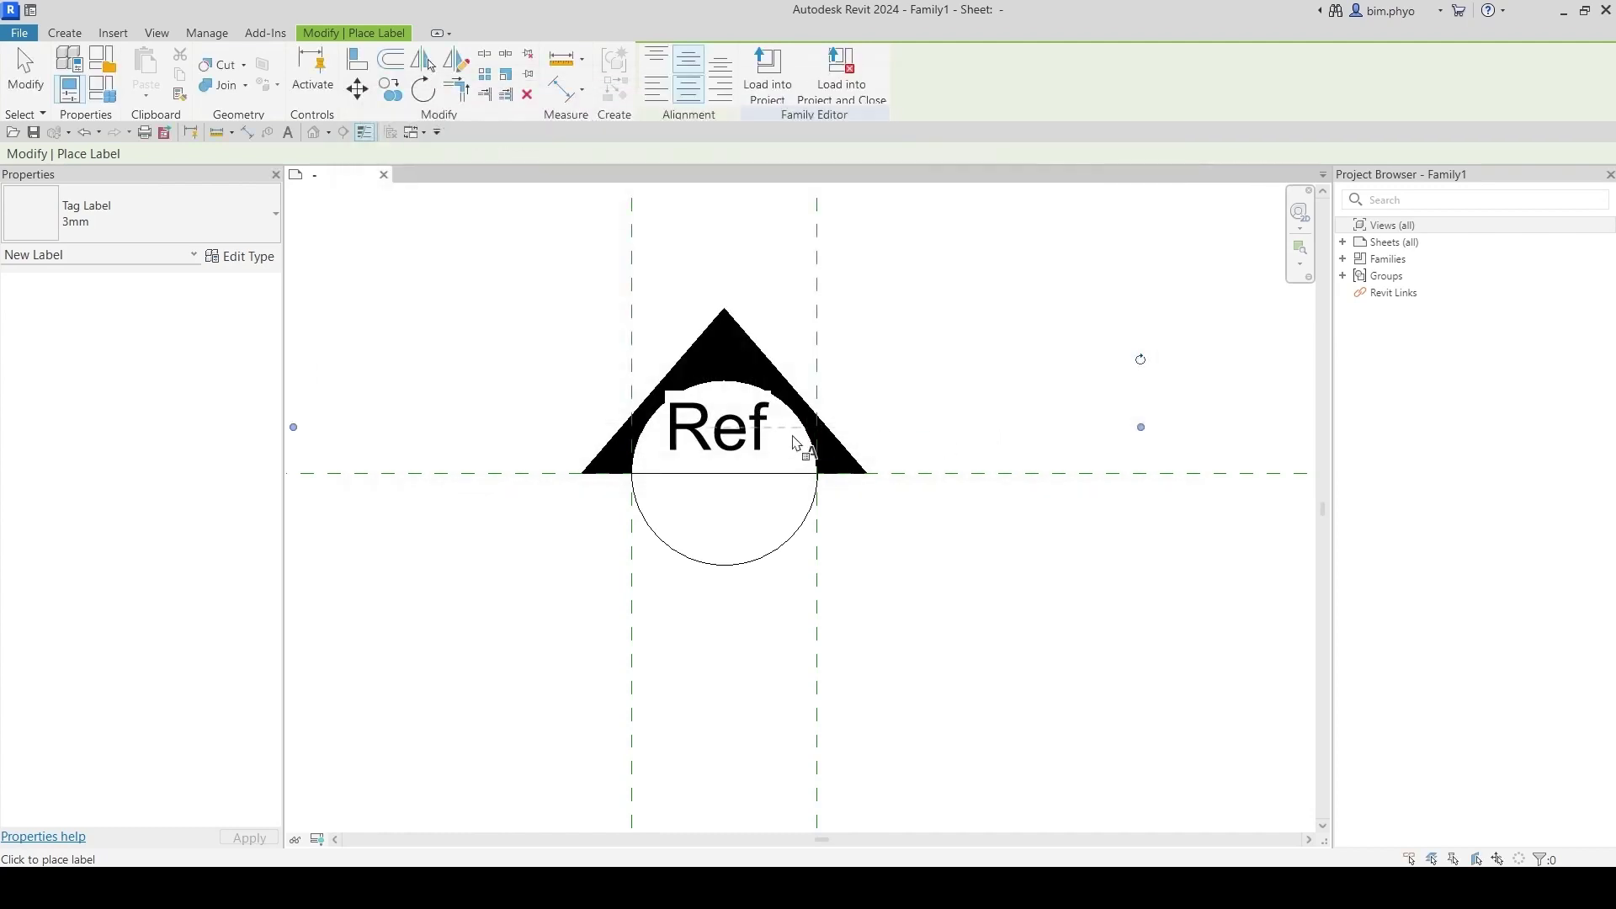
{"action": "middle_click_drag", "start_coordinate": [889, 446], "coordinate": [905, 442]}
{"action": "key", "text": "Escape"}
Step: Make the label type's background transparent and nudge the label toward the middle of the circle's upper half
{"action": "left_click", "coordinate": [749, 445]}
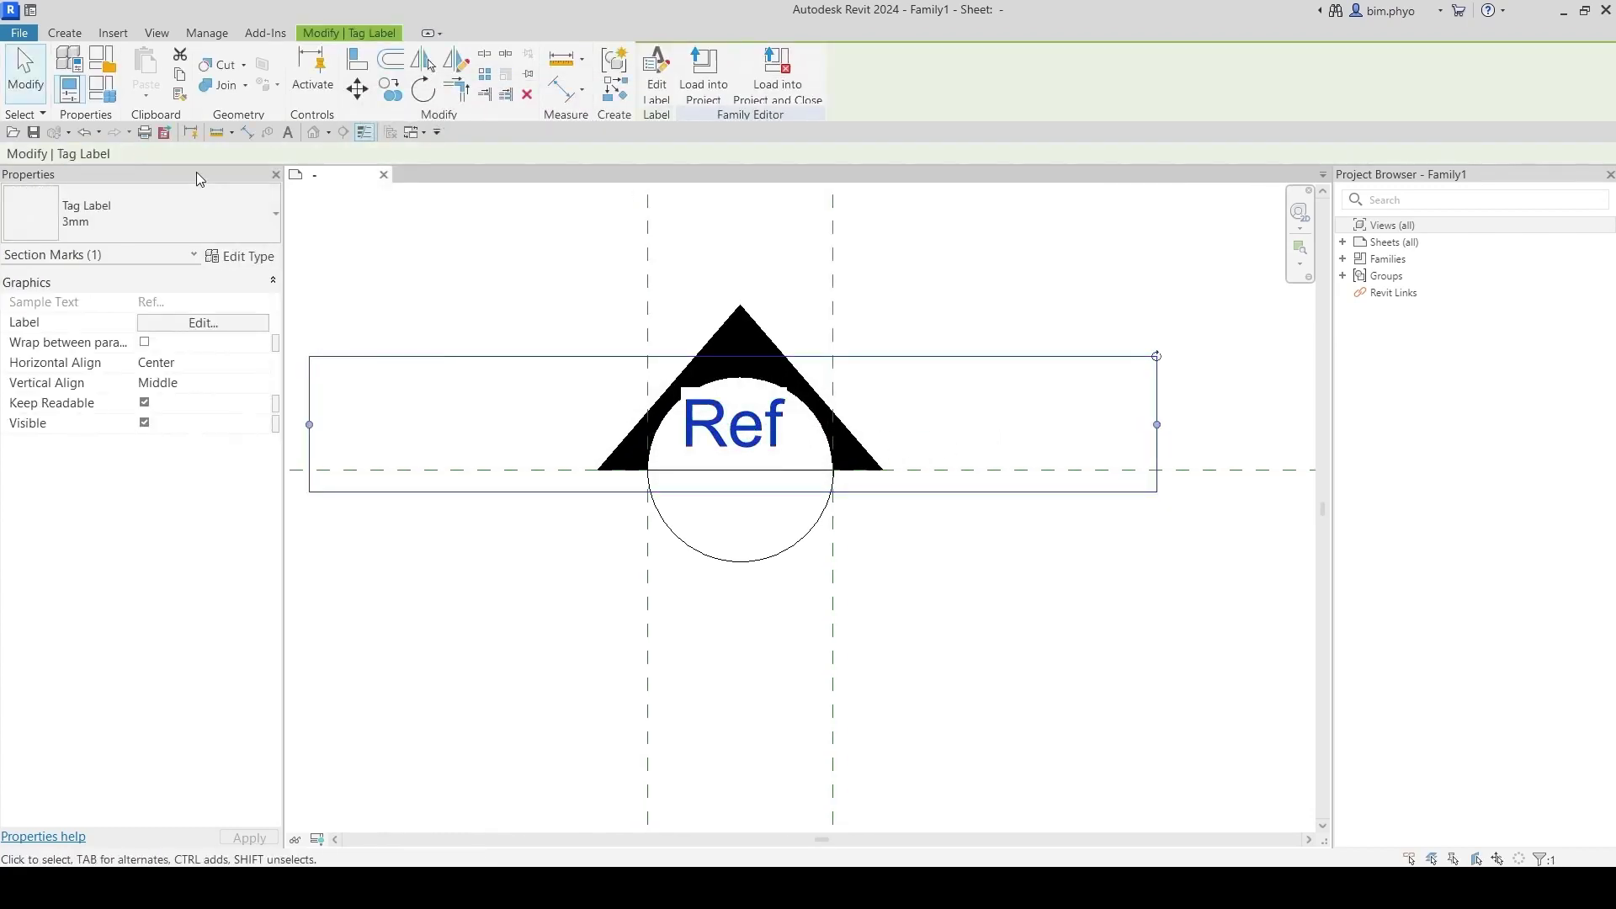
{"action": "left_click", "coordinate": [240, 256]}
{"action": "left_click", "coordinate": [1376, 320]}
{"action": "left_click", "coordinate": [1364, 312]}
{"action": "left_click", "coordinate": [1263, 351]}
{"action": "left_click", "coordinate": [1208, 579]}
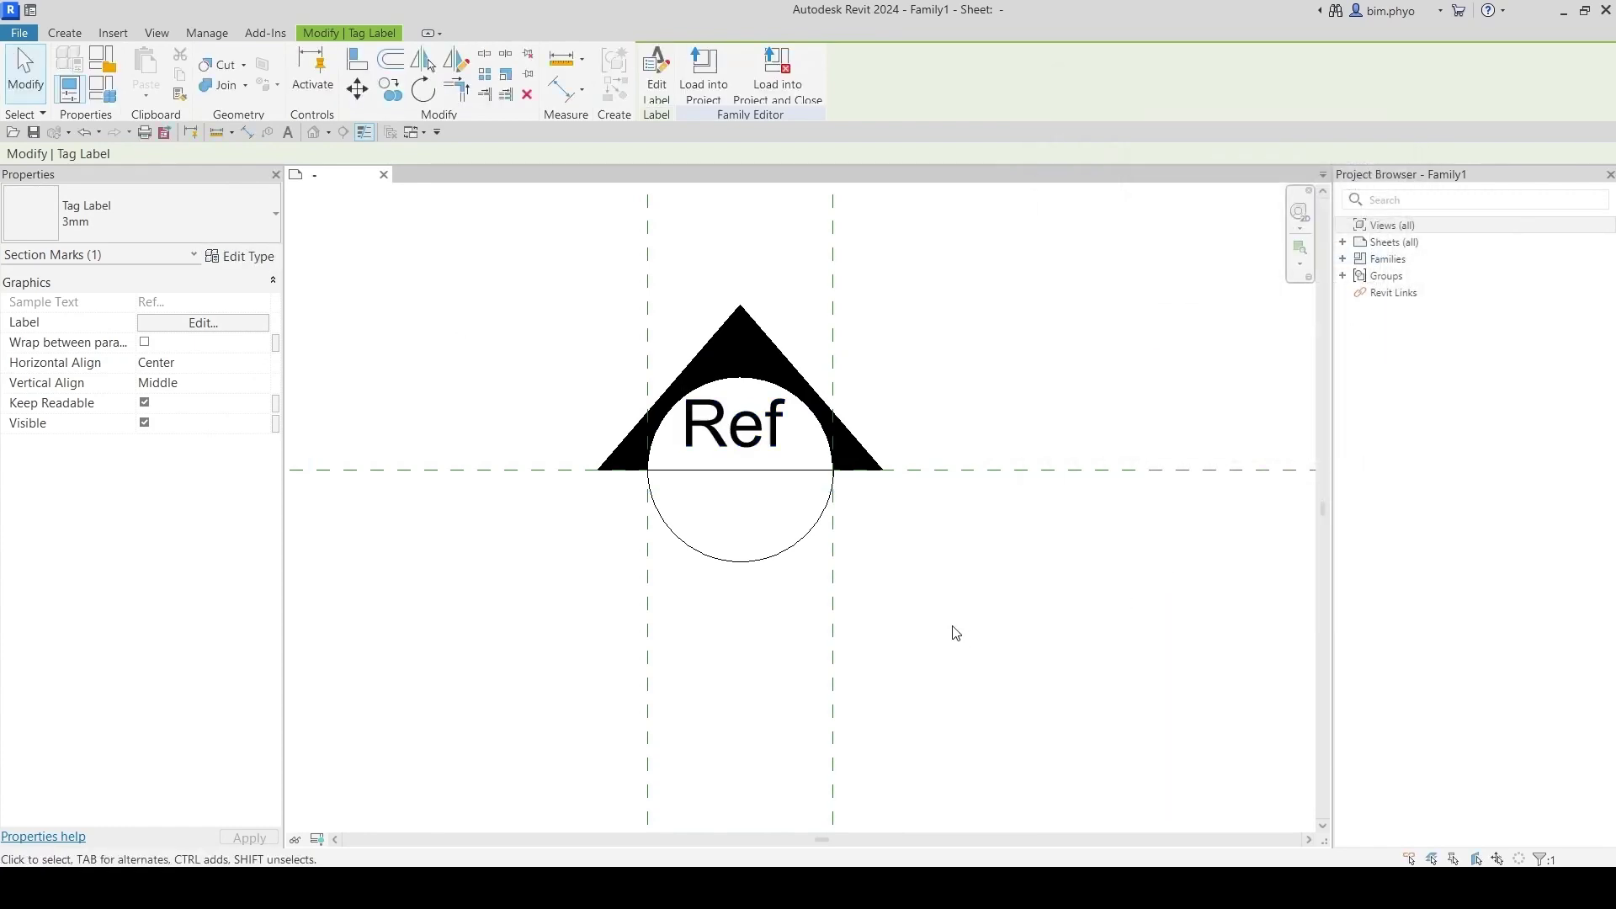
{"action": "left_click", "coordinate": [750, 454]}
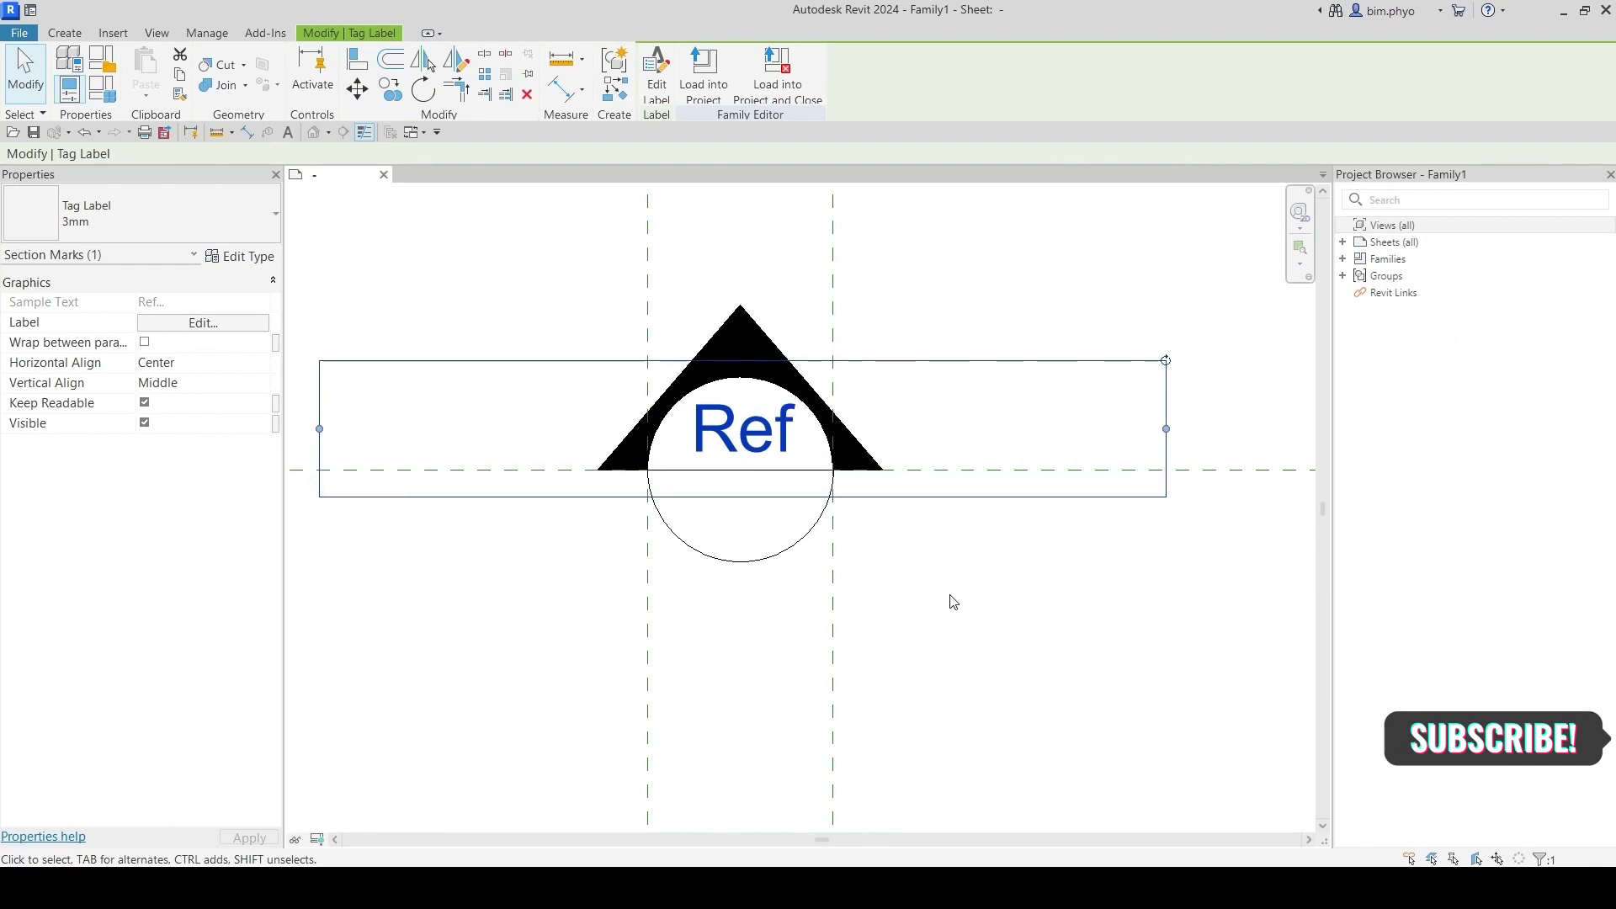
Step: Replace the label's Reference Label parameter with Referencing Detail
{"action": "left_click", "coordinate": [203, 322]}
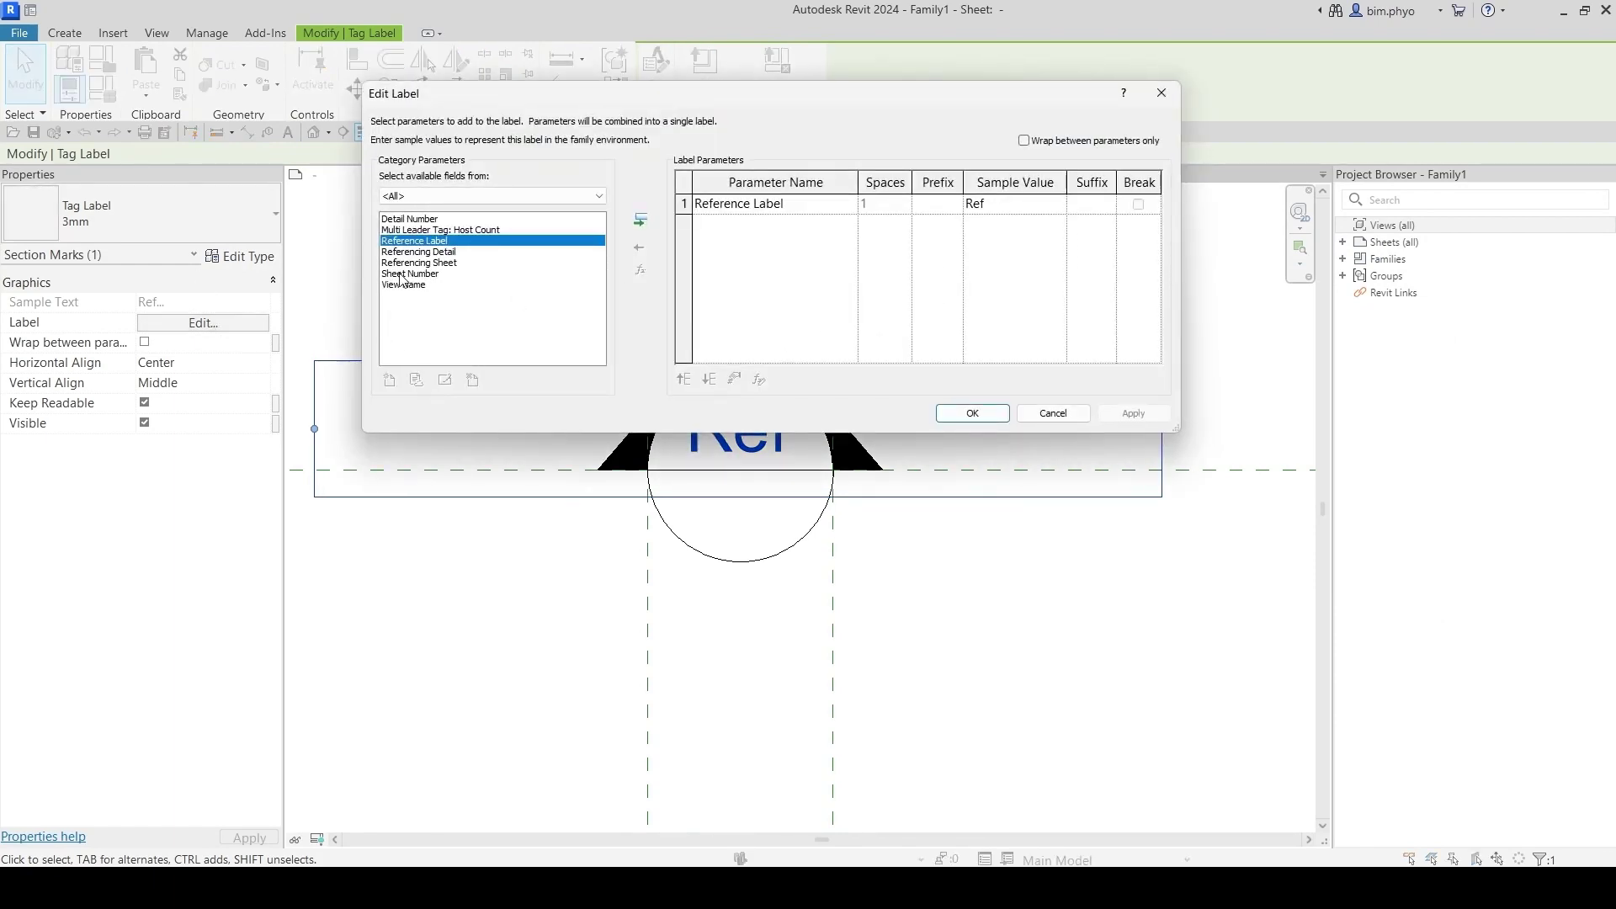
{"action": "left_click", "coordinate": [445, 253]}
{"action": "left_click", "coordinate": [646, 224]}
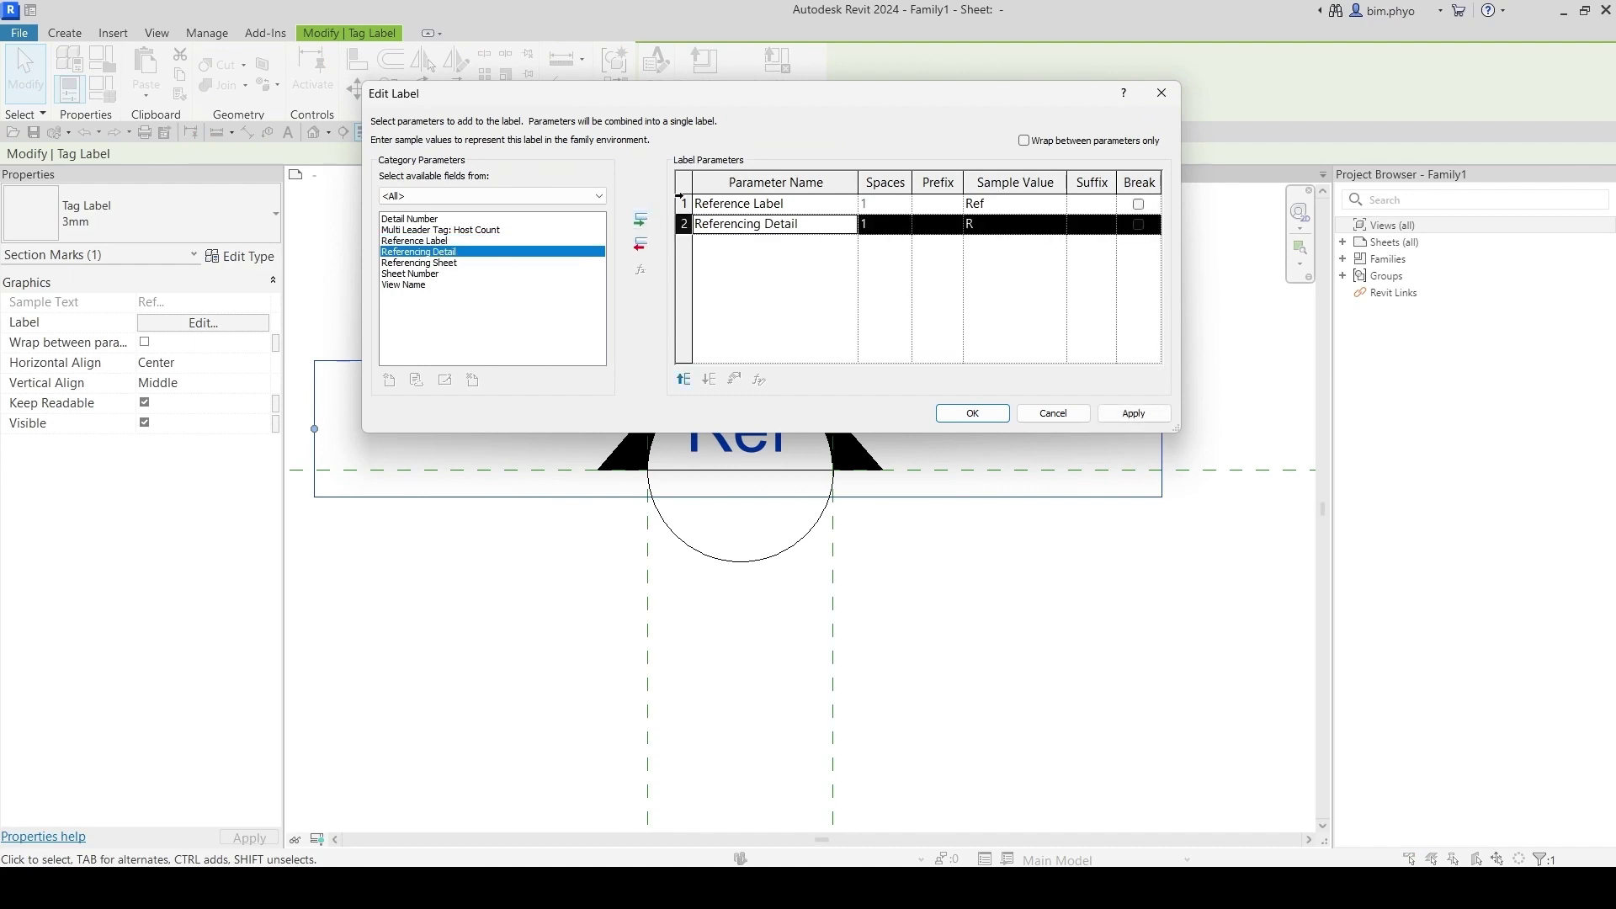
{"action": "left_click", "coordinate": [683, 203]}
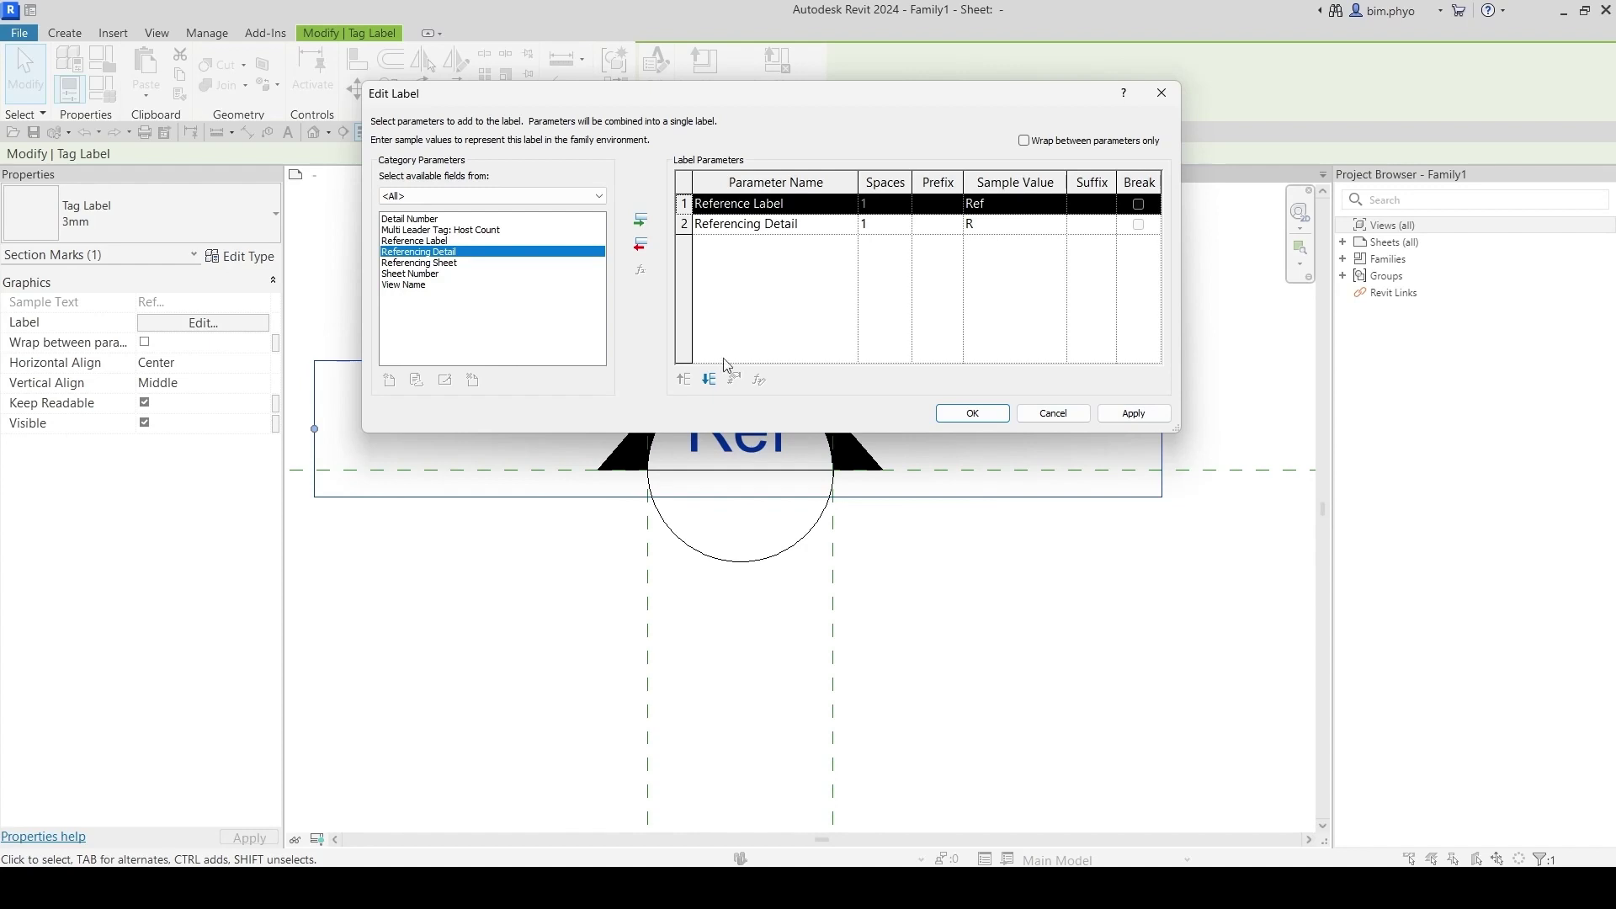
{"action": "left_click", "coordinate": [641, 246]}
{"action": "left_click", "coordinate": [995, 421]}
{"action": "middle_click_drag", "start_coordinate": [913, 544], "coordinate": [941, 478]}
{"action": "left_click", "coordinate": [909, 508]}
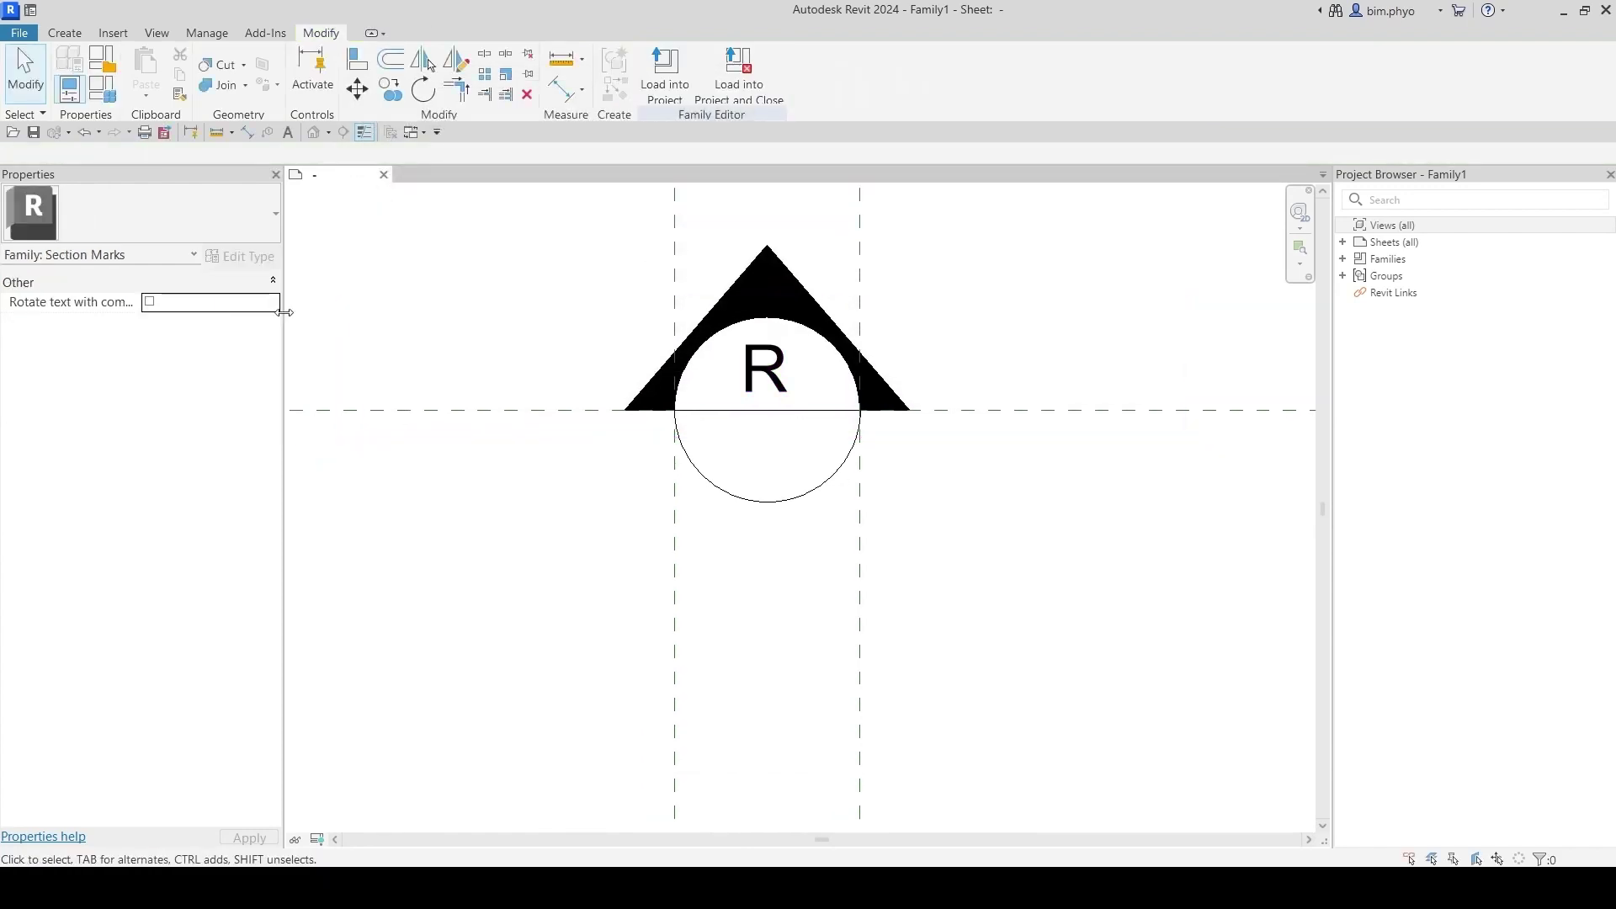
Step: Narrow the text box of the Referencing Detail label in the circle's upper half
{"action": "left_click", "coordinate": [740, 371]}
{"action": "left_click_drag", "start_coordinate": [341, 368], "coordinate": [538, 368]}
{"action": "key", "text": "Escape"}
Step: Place a second 3mm label in the circle's lower half and add the View Name parameter to it
{"action": "left_click", "coordinate": [66, 36]}
{"action": "left_click", "coordinate": [655, 73]}
{"action": "left_click", "coordinate": [762, 431]}
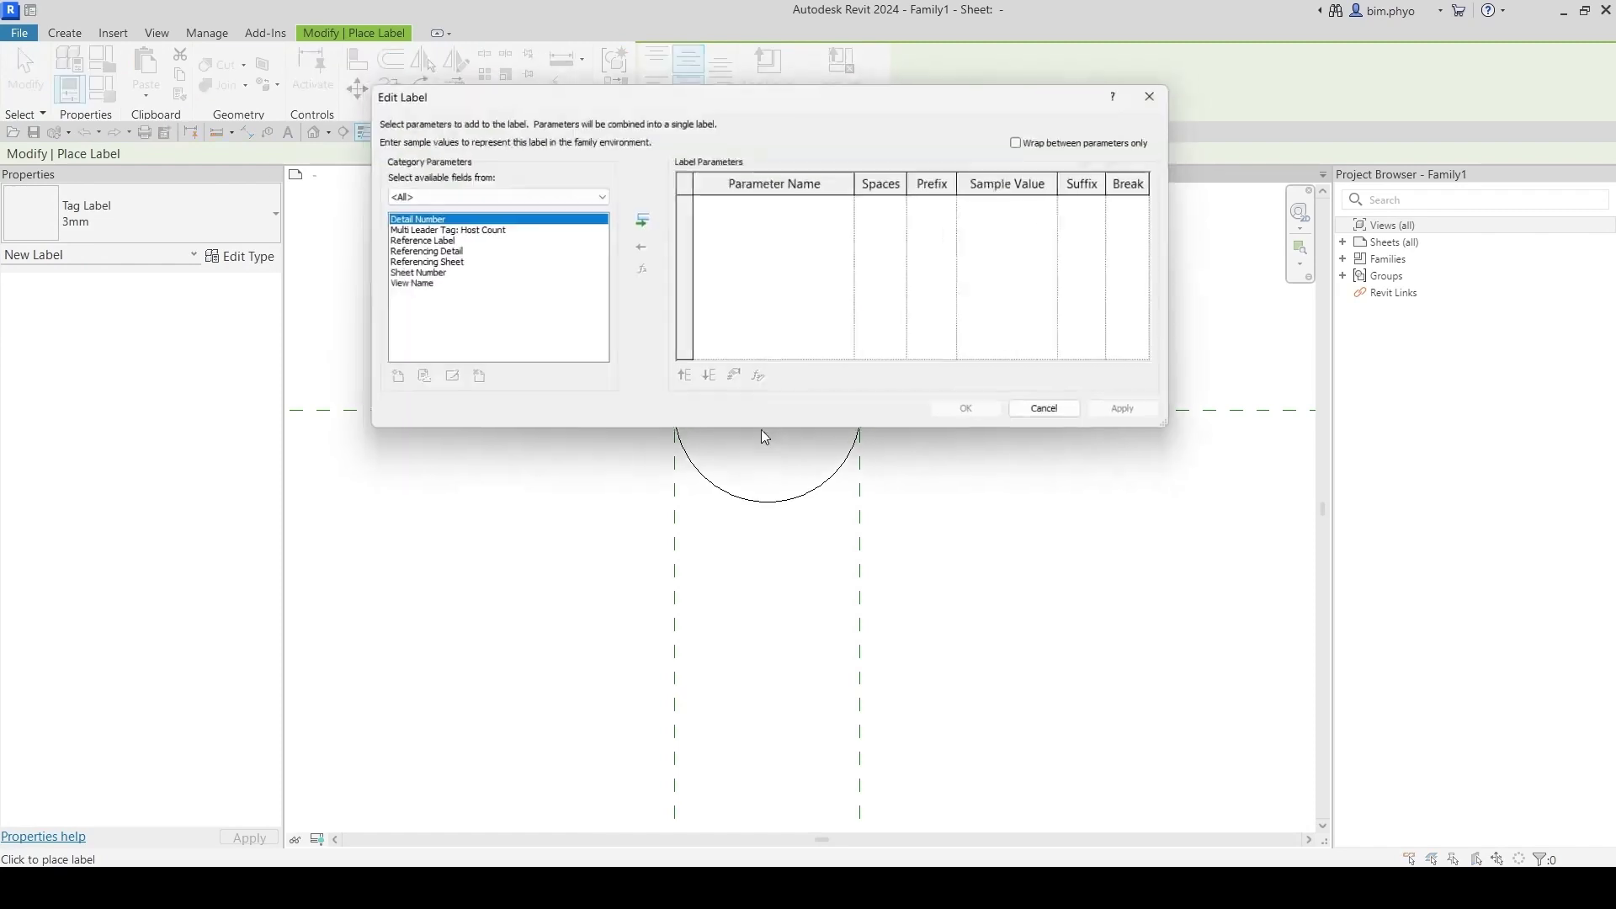
{"action": "left_click", "coordinate": [416, 274]}
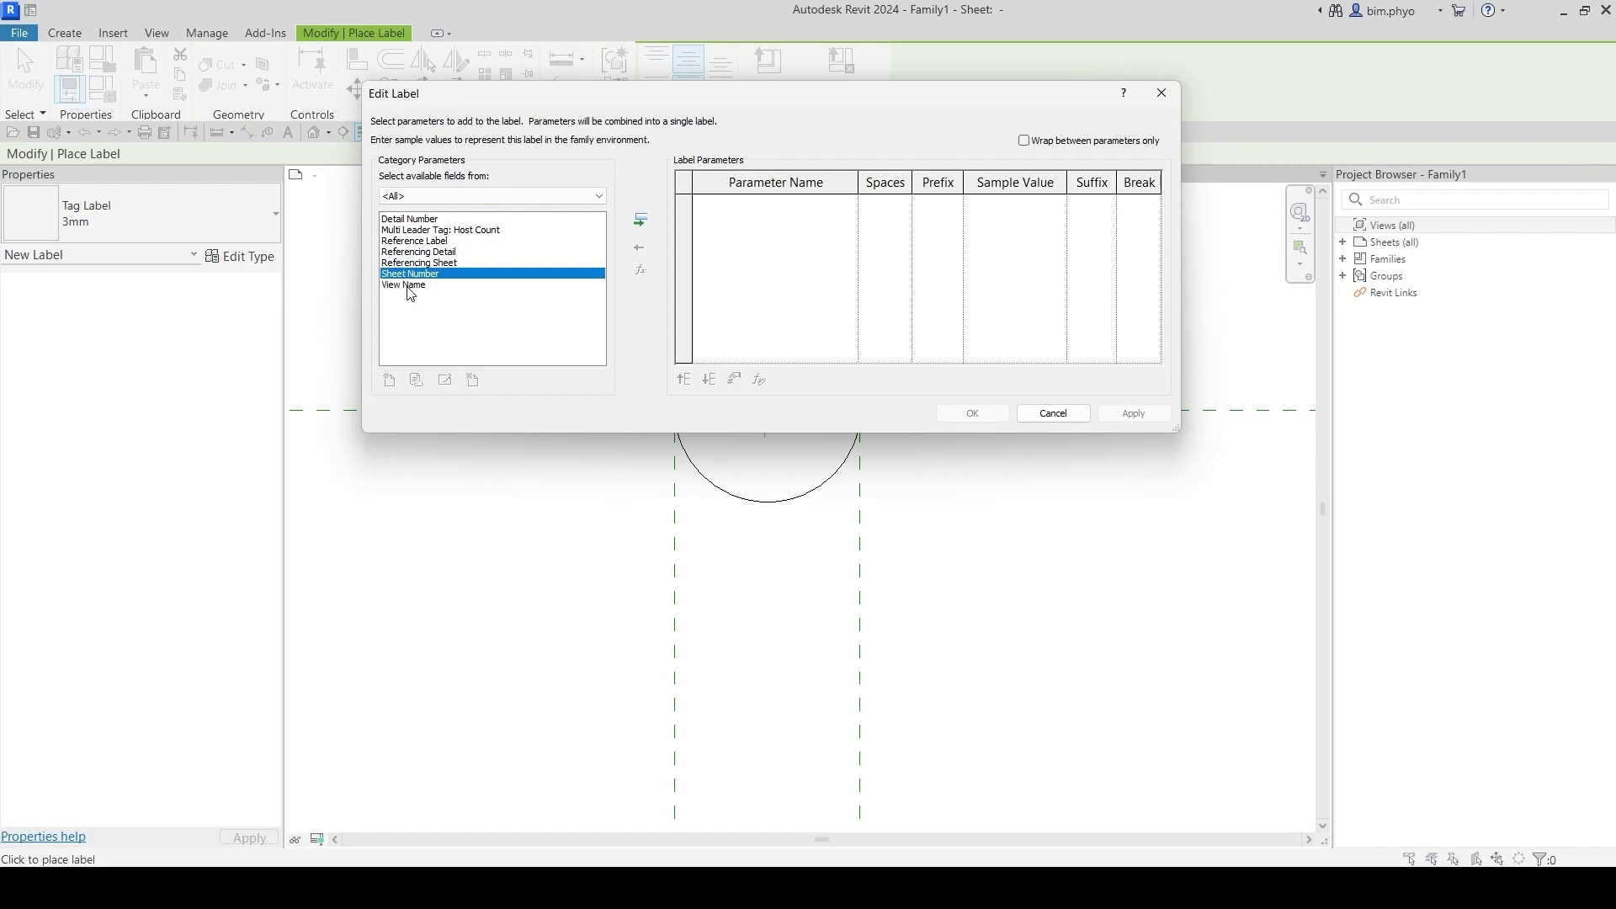
{"action": "left_click", "coordinate": [410, 286]}
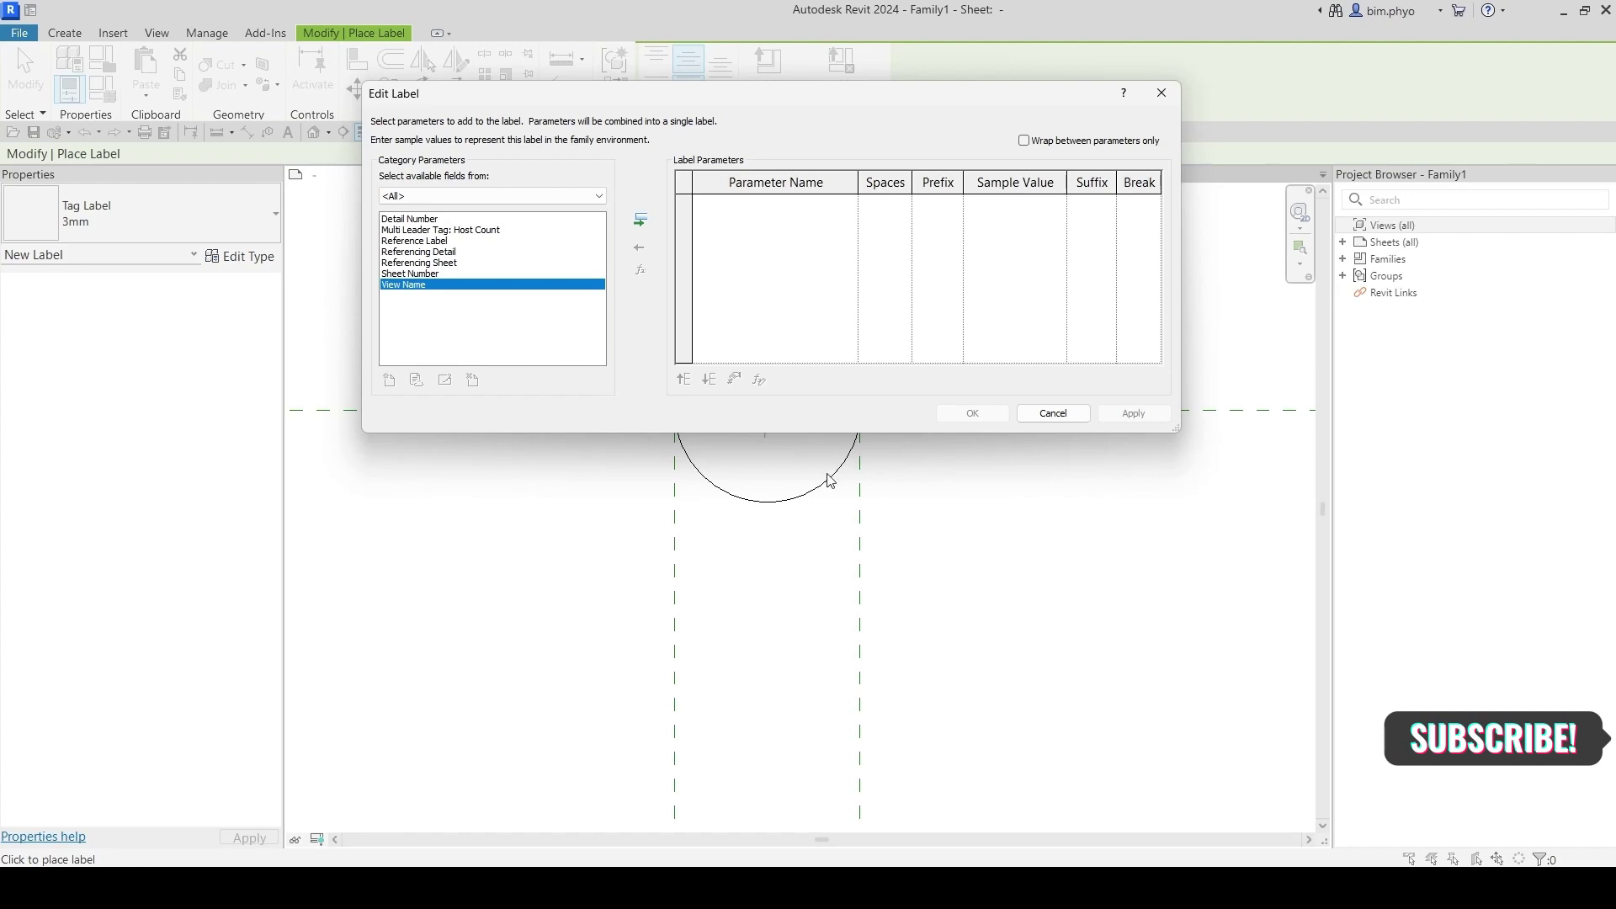
{"action": "left_click", "coordinate": [408, 275]}
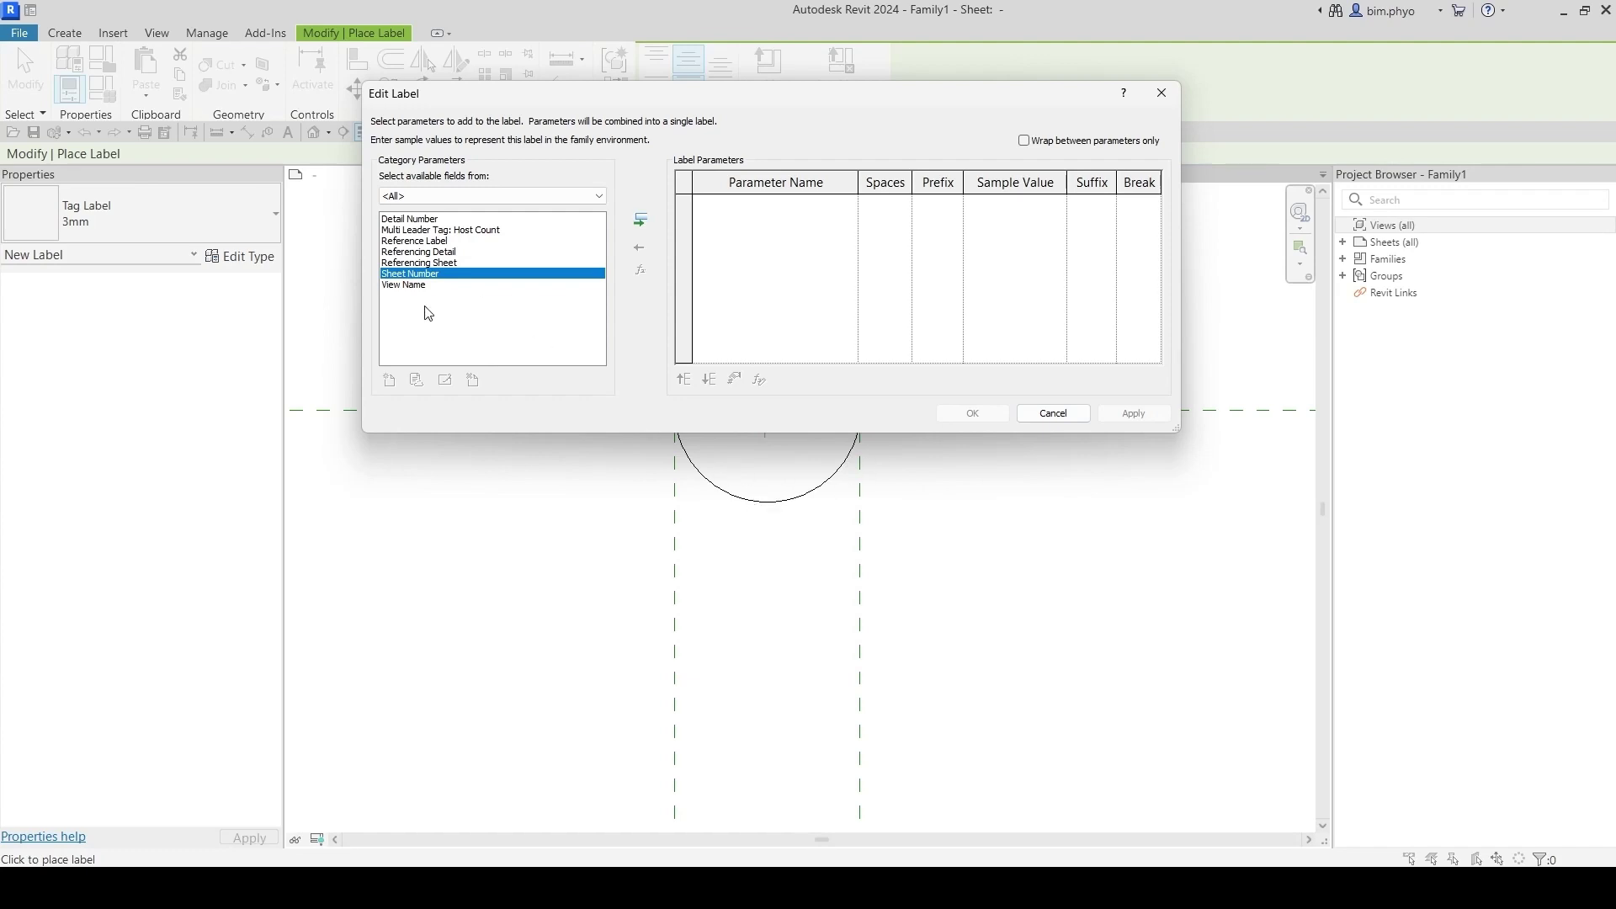
{"action": "left_click", "coordinate": [406, 285]}
{"action": "left_click", "coordinate": [639, 223]}
Step: Set the View Name parameter's sample value to SECTION A-A and accept the label
{"action": "left_click", "coordinate": [1063, 211]}
{"action": "left_click", "coordinate": [1061, 210]}
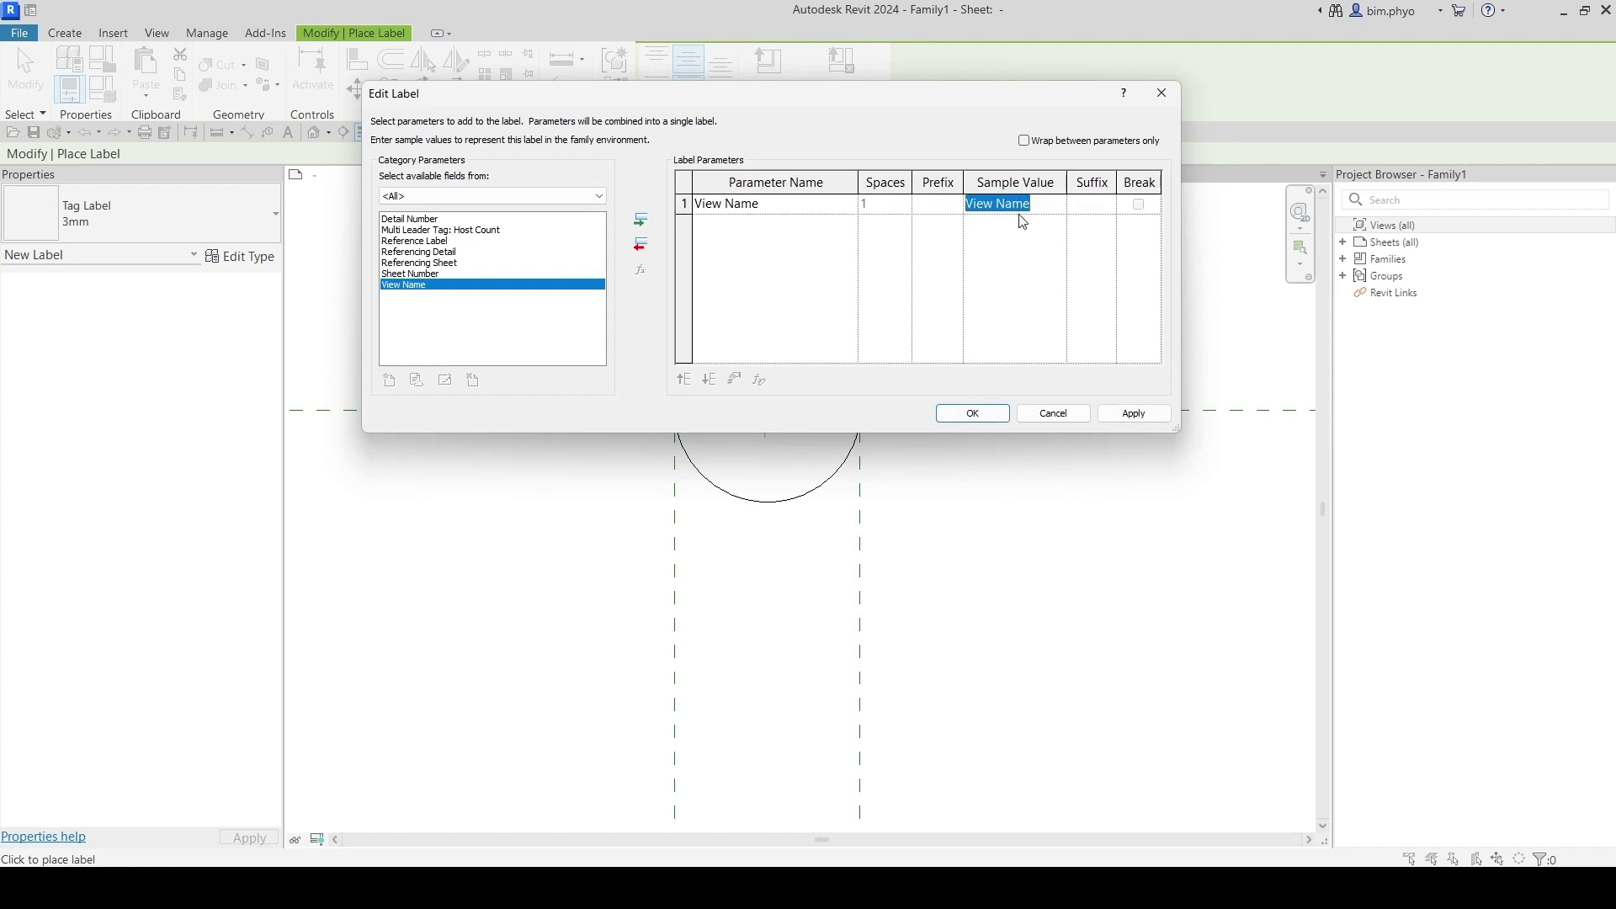
{"action": "type", "text": "SEC TION A-A"}
{"action": "key", "text": "Tab"}
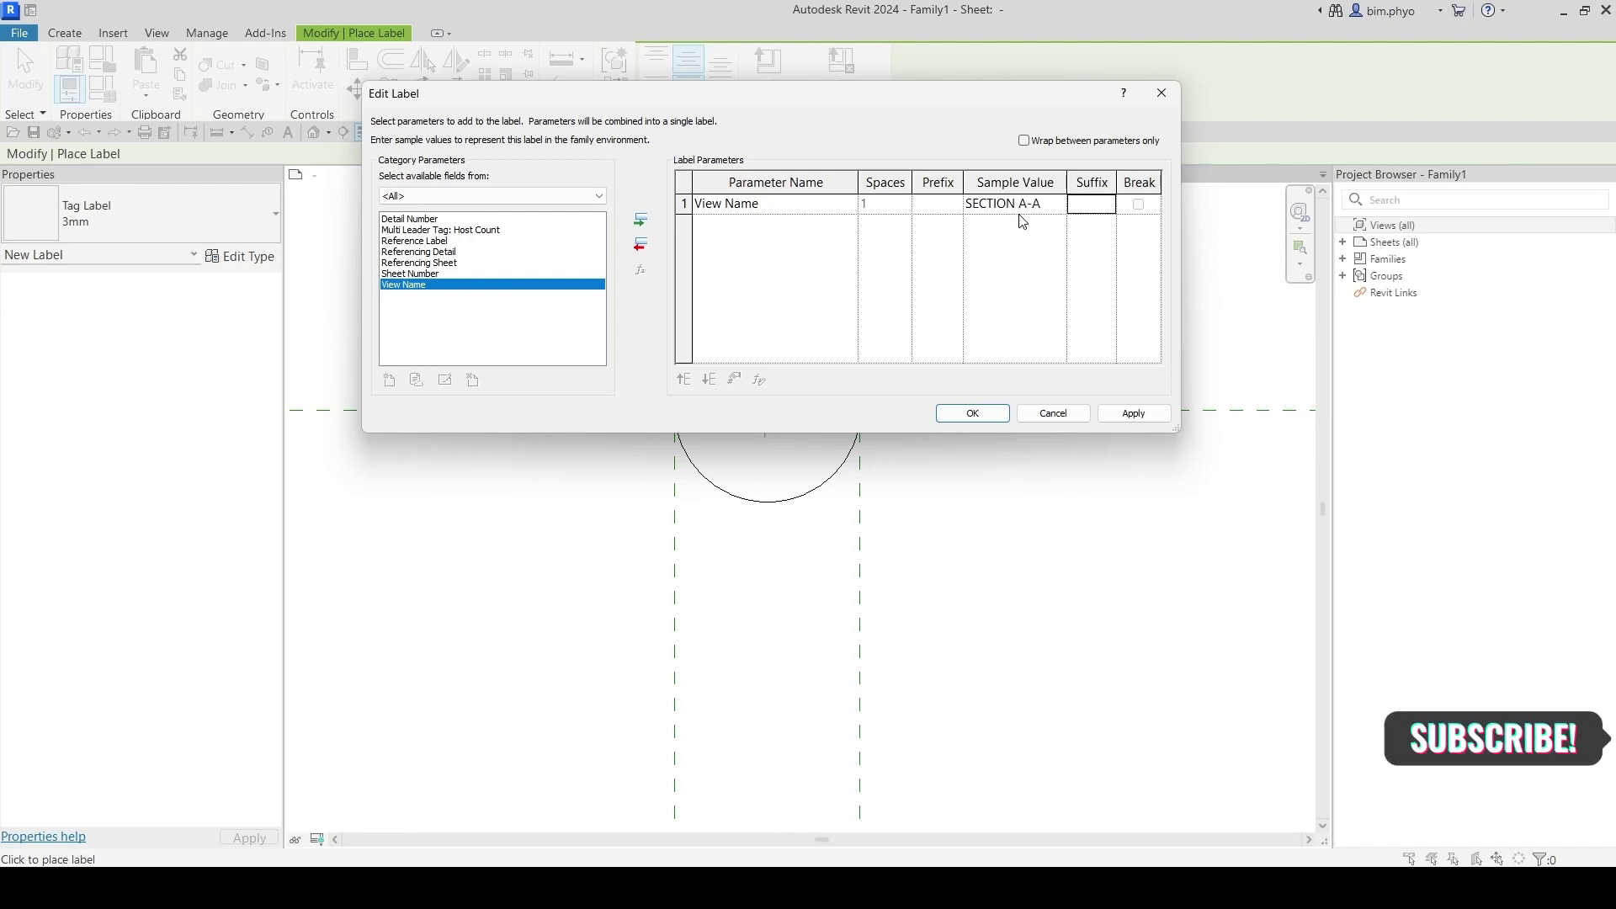
{"action": "left_click", "coordinate": [973, 412]}
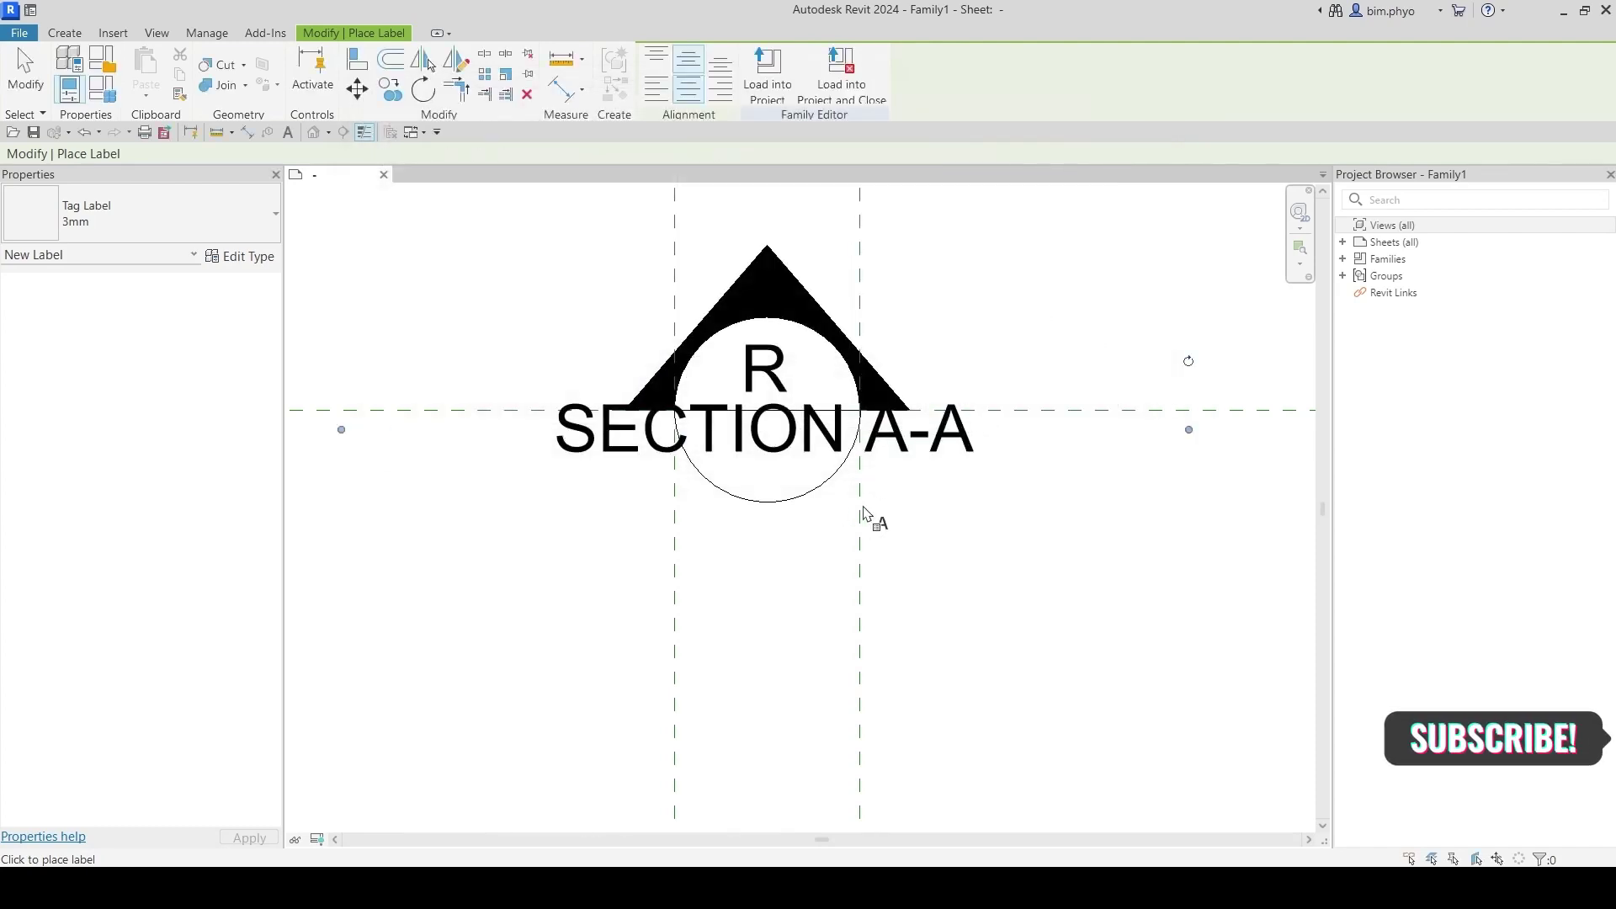
Step: Nudge the SECTION A-A label slightly down within the circle's lower half
{"action": "key", "text": "Escape"}
{"action": "left_click", "coordinate": [795, 404]}
{"action": "left_click", "coordinate": [1098, 522]}
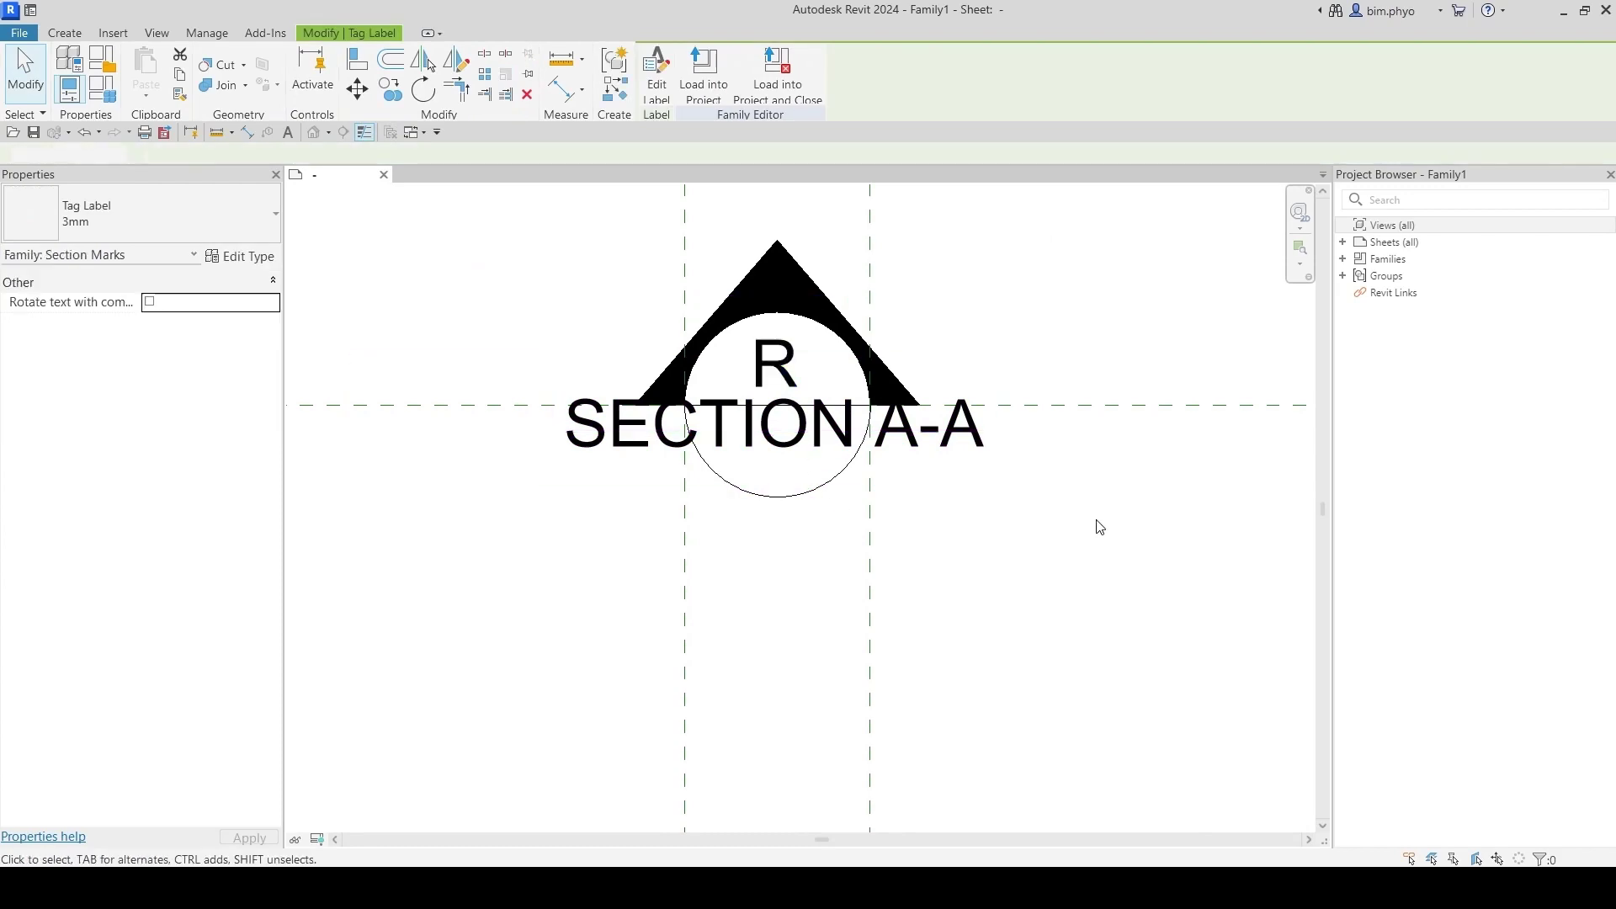
{"action": "left_click", "coordinate": [923, 456]}
{"action": "key", "text": "Down"}
{"action": "key", "text": "Down"}
{"action": "key", "text": "Down"}
{"action": "key", "text": "Down"}
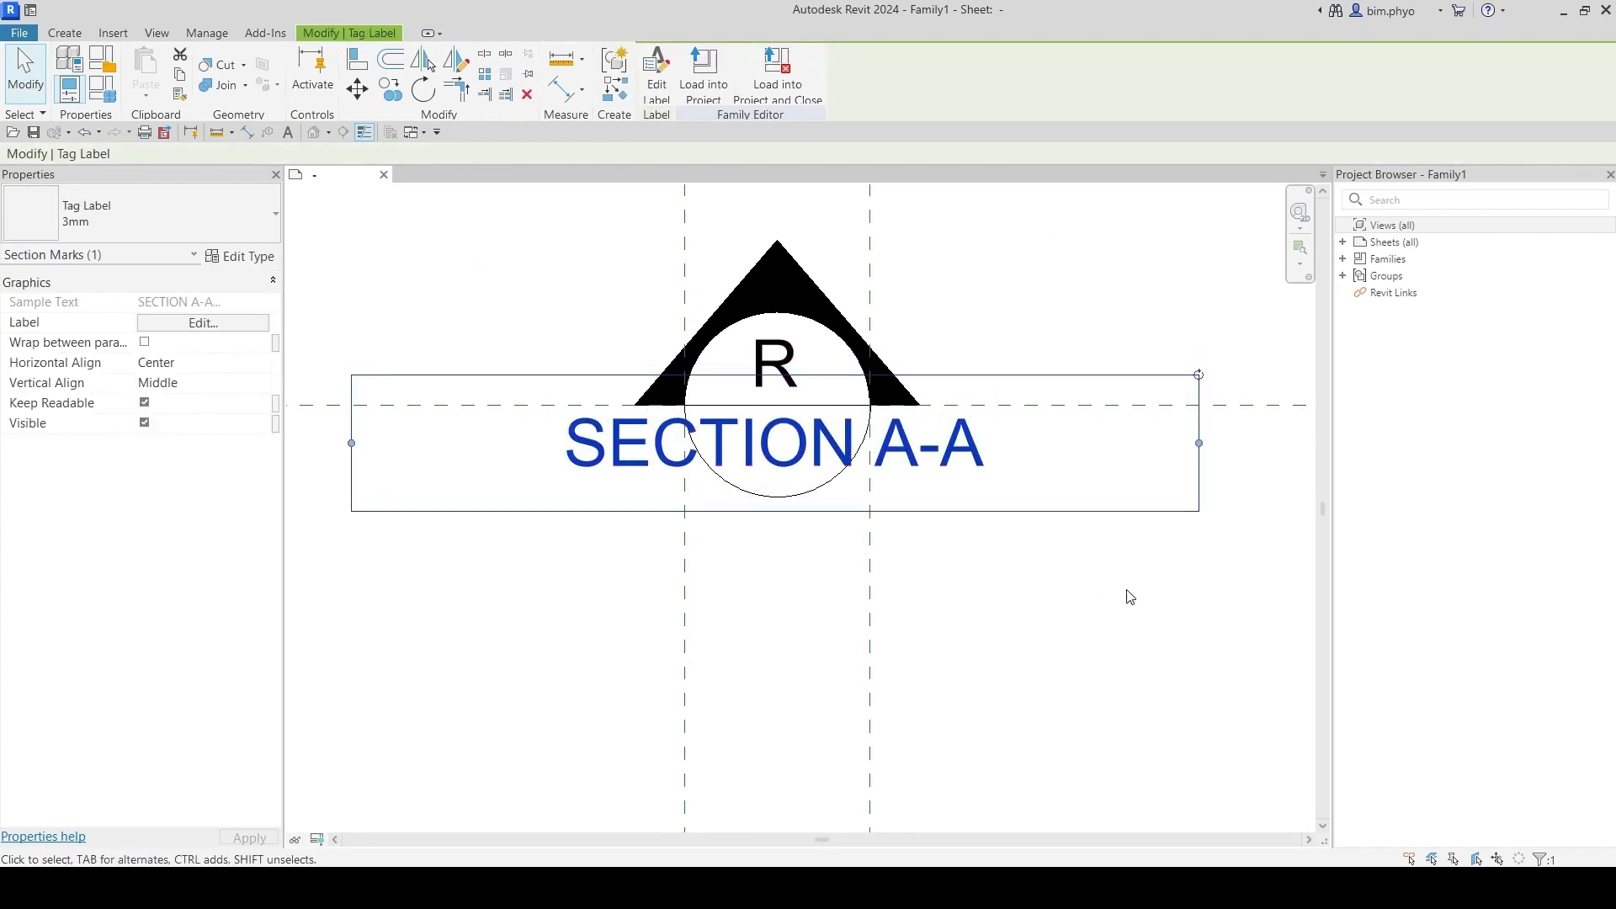
{"action": "left_click", "coordinate": [1128, 593]}
{"action": "scroll", "coordinate": [963, 507], "scroll_direction": "down", "scroll_amount": 4}
{"action": "left_click", "coordinate": [911, 469]}
{"action": "key", "text": "Escape"}
Step: Save the family as M-Sec Head_BP in the Family folder inside the Tutorial folder
{"action": "key", "text": "ctrl+s"}
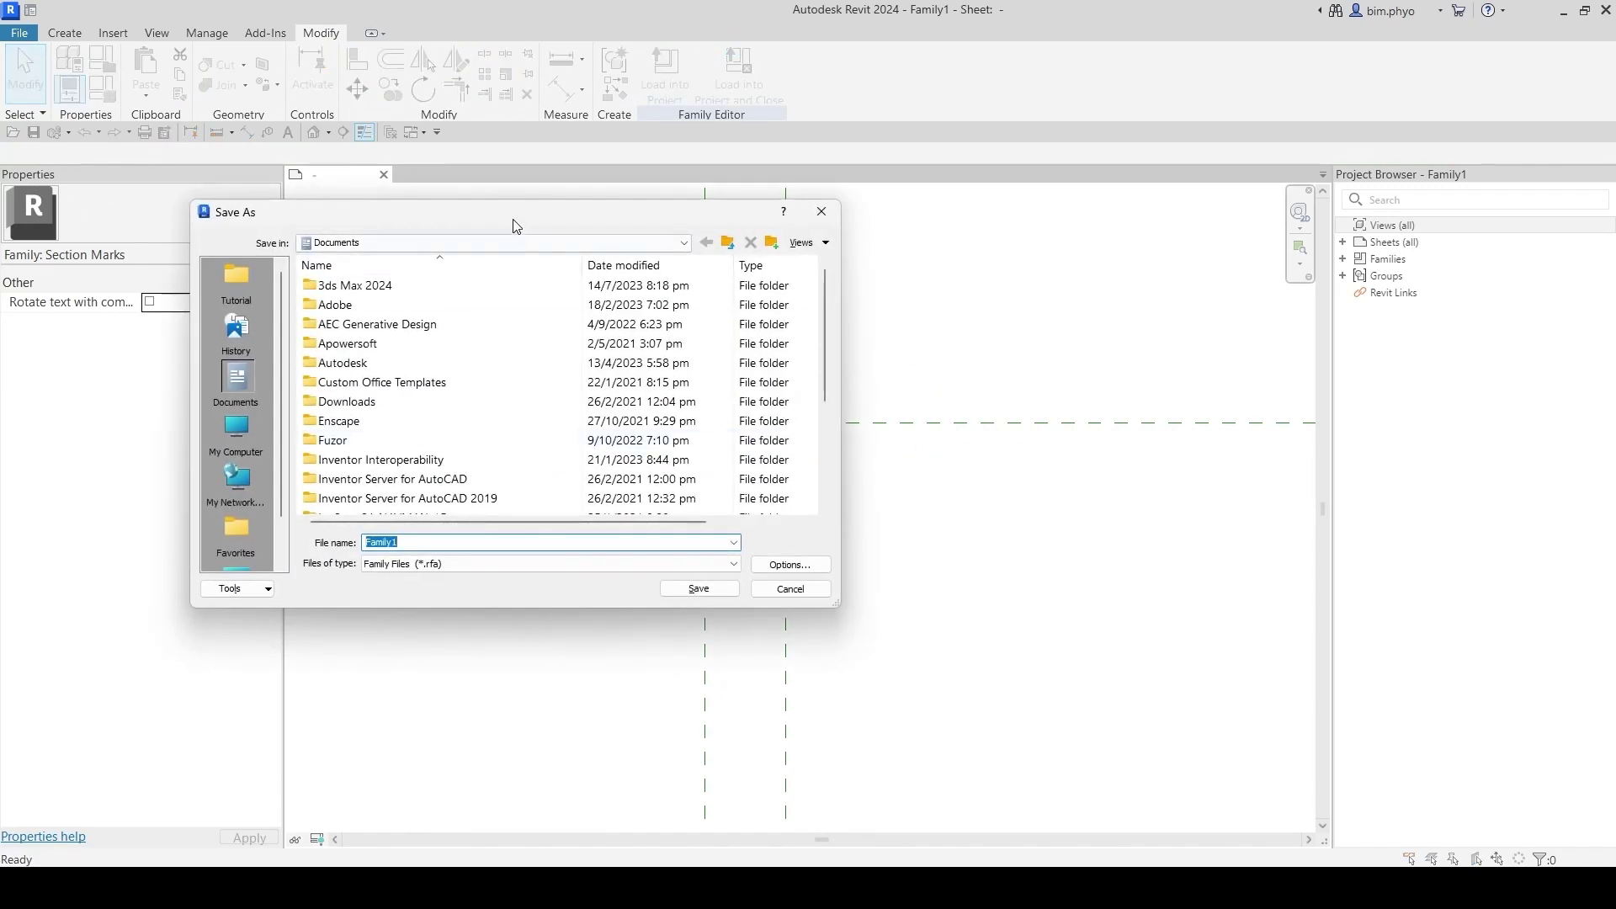
{"action": "left_click", "coordinate": [492, 235]}
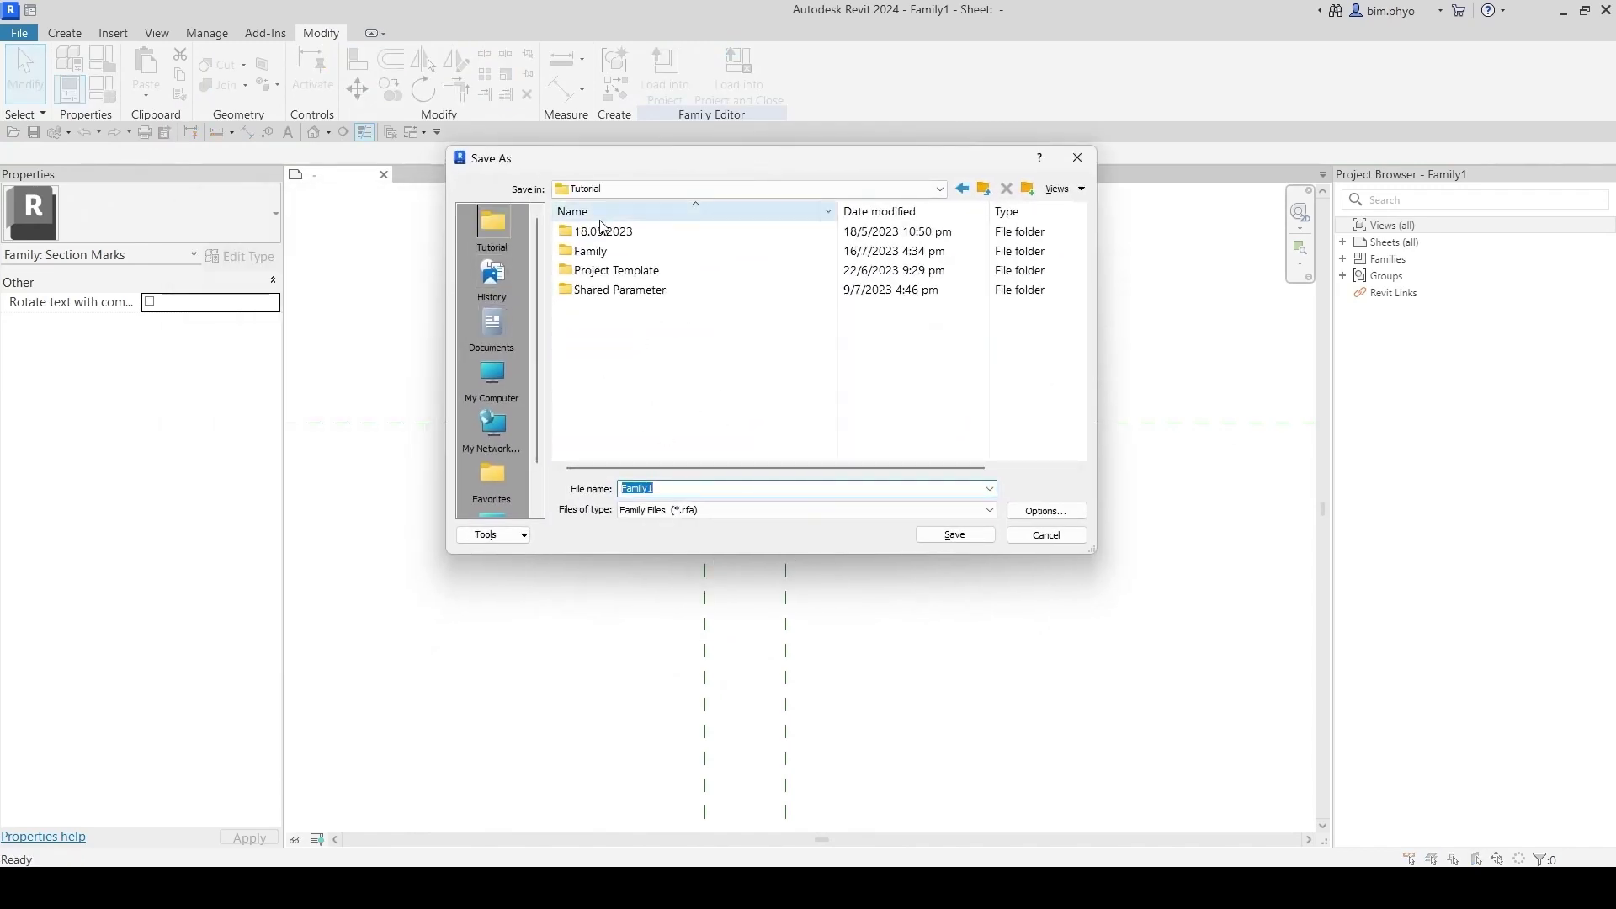
{"action": "double_click", "coordinate": [603, 252]}
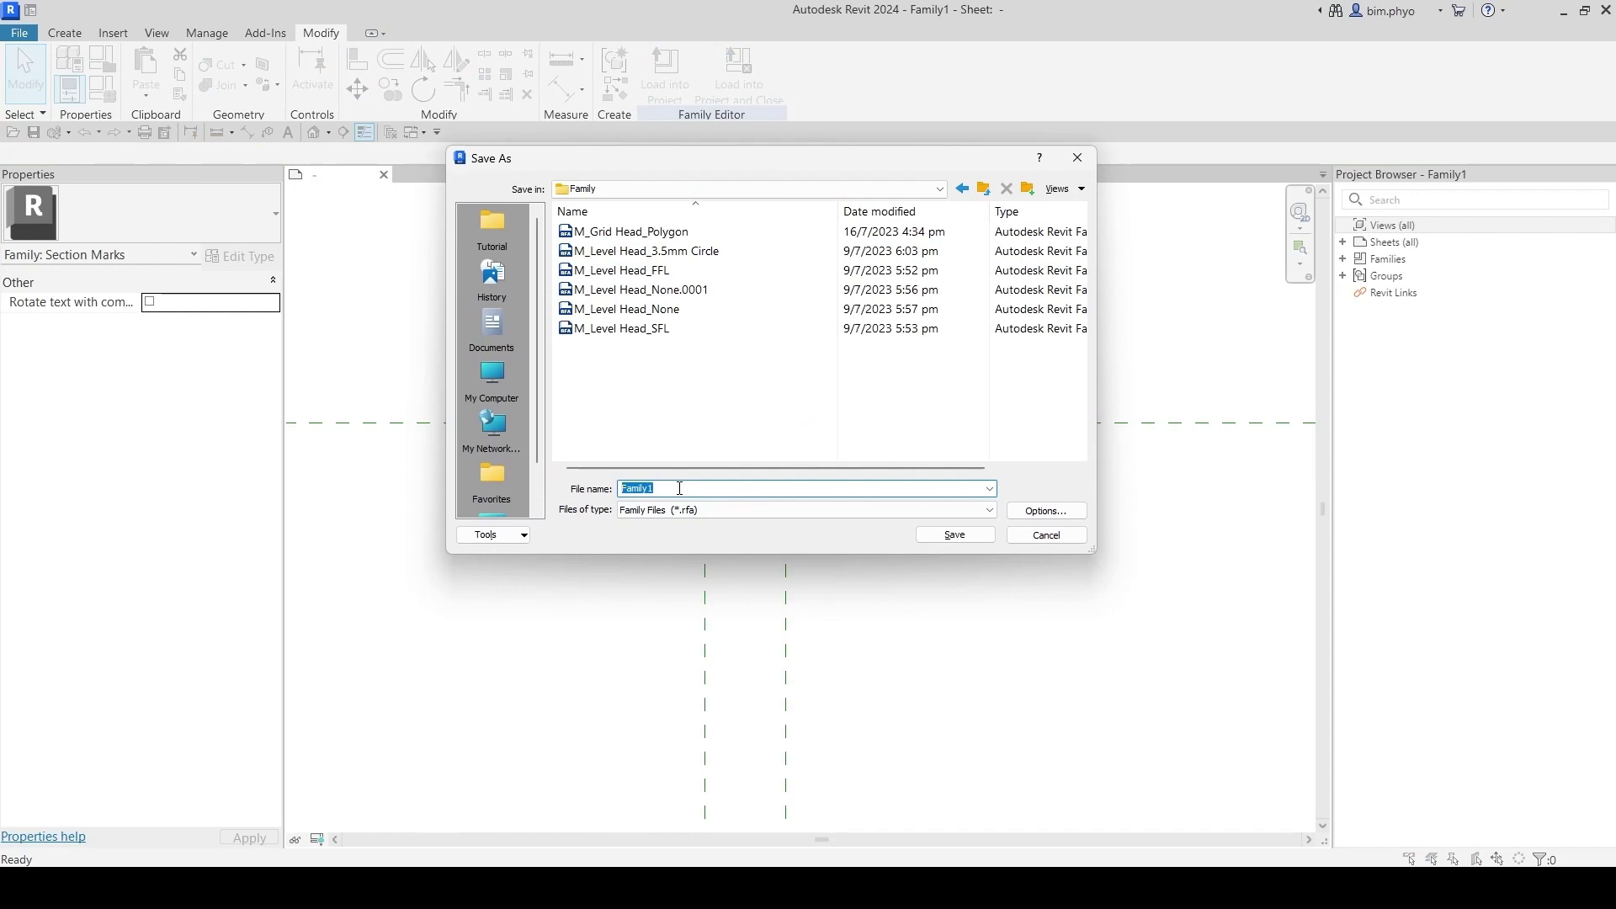
{"action": "type", "text": "m"}
{"action": "key", "text": "BackSpace"}
{"action": "key", "text": "BackSpace"}
{"action": "type", "text": "M-"}
{"action": "left_click", "coordinate": [947, 542]}
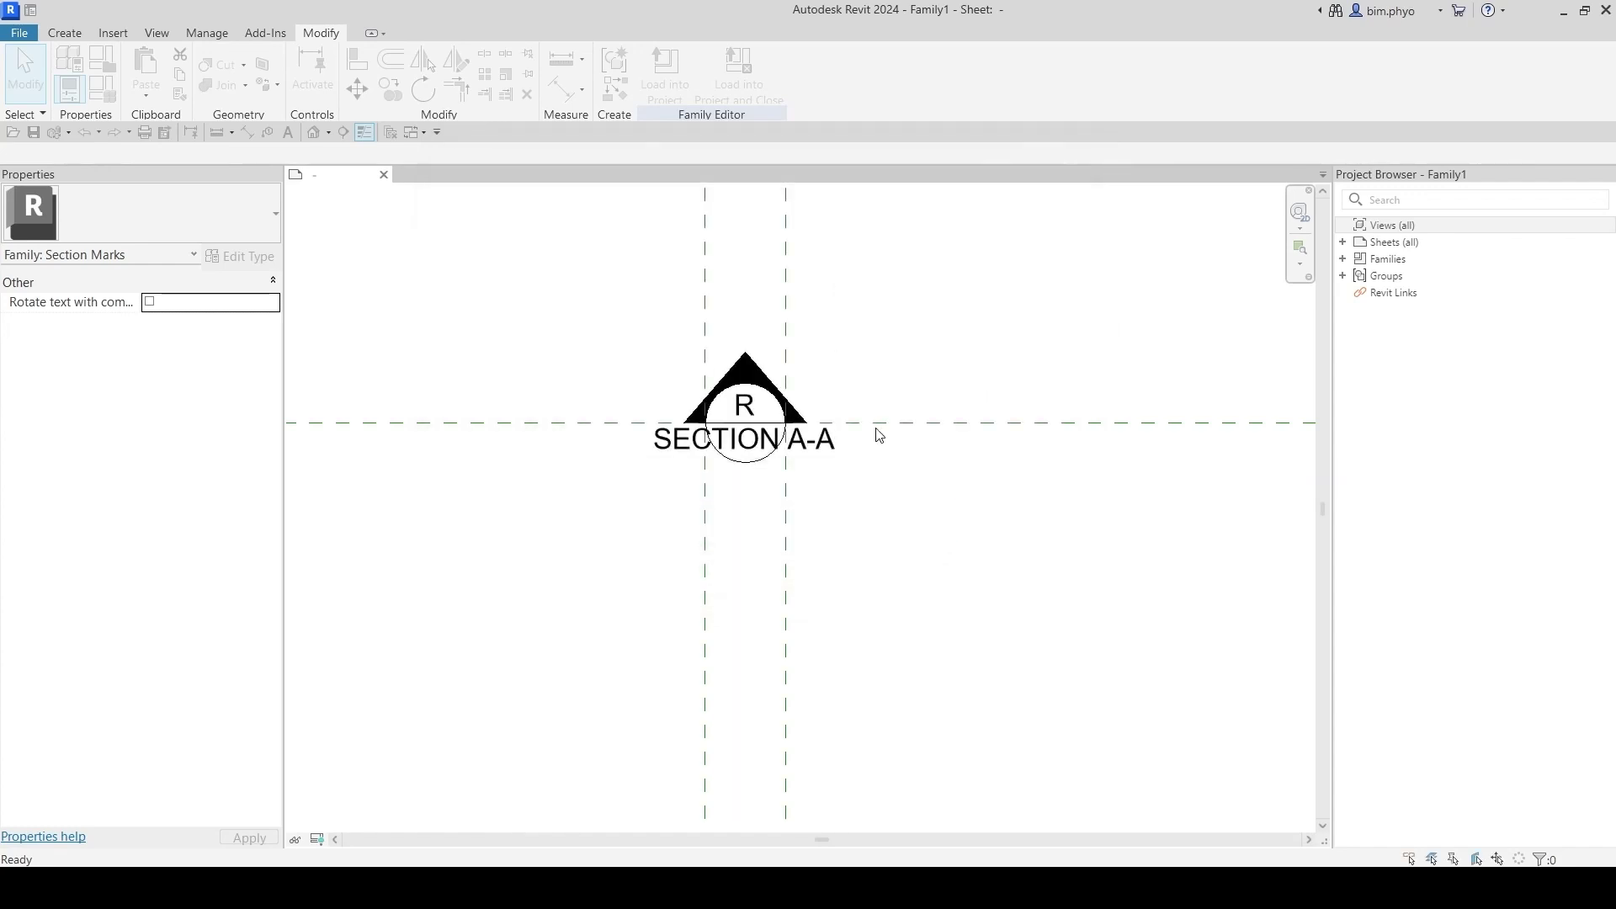
{"action": "middle_click_drag", "start_coordinate": [919, 437], "coordinate": [866, 479]}
{"action": "middle_click_drag", "start_coordinate": [1048, 622], "coordinate": [1021, 602]}
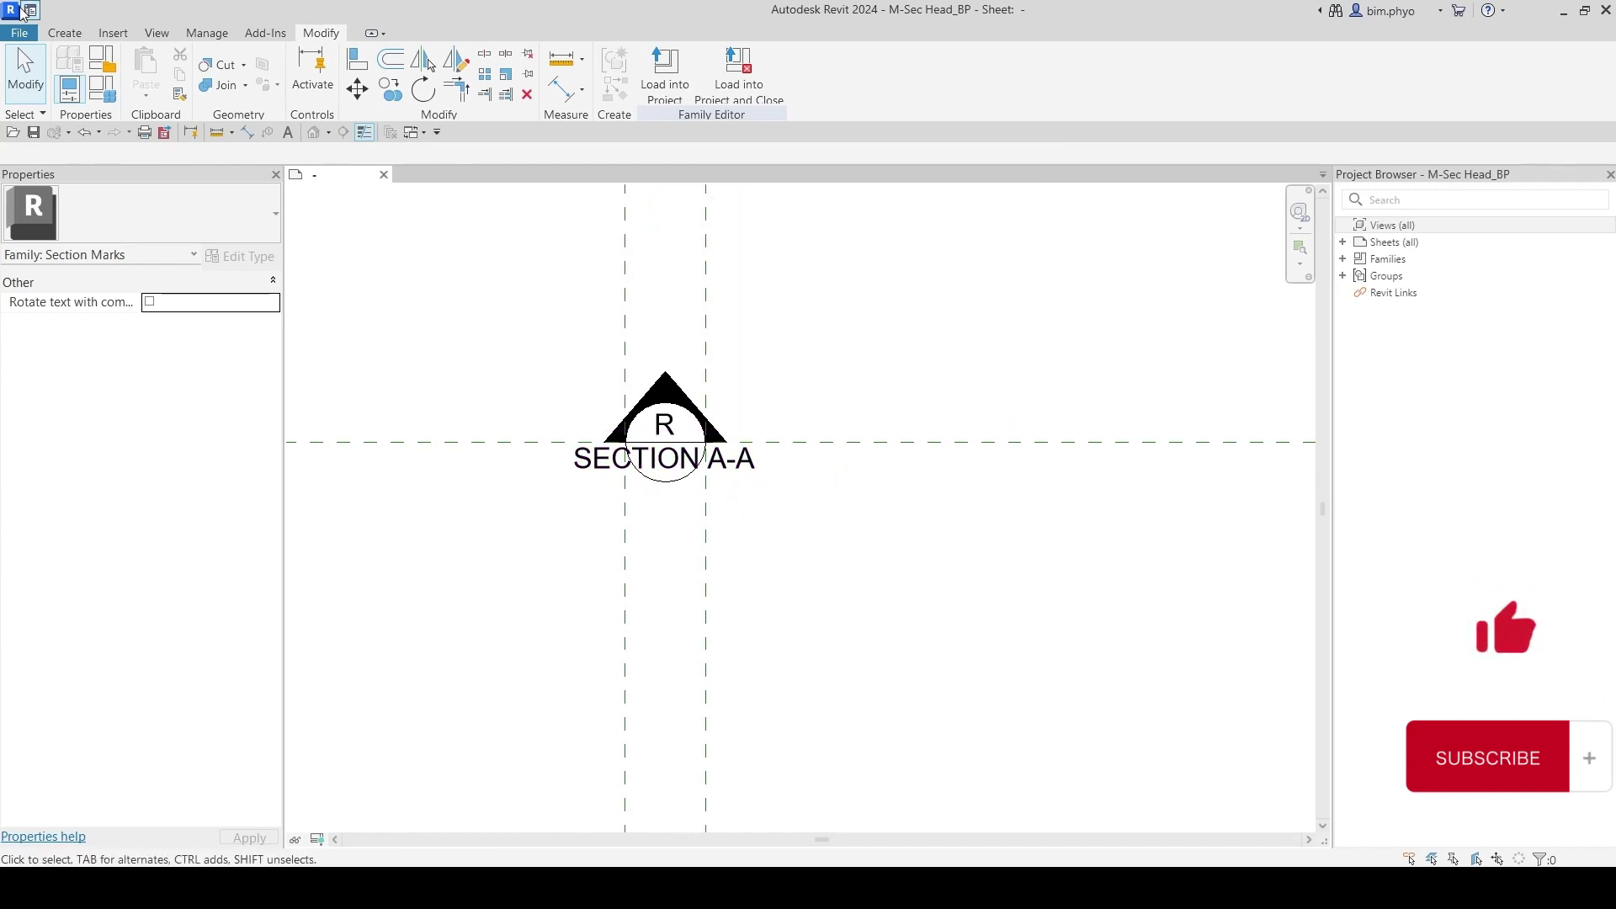
Step: Bring up the choices for opening an existing project or family file
{"action": "left_click", "coordinate": [14, 35]}
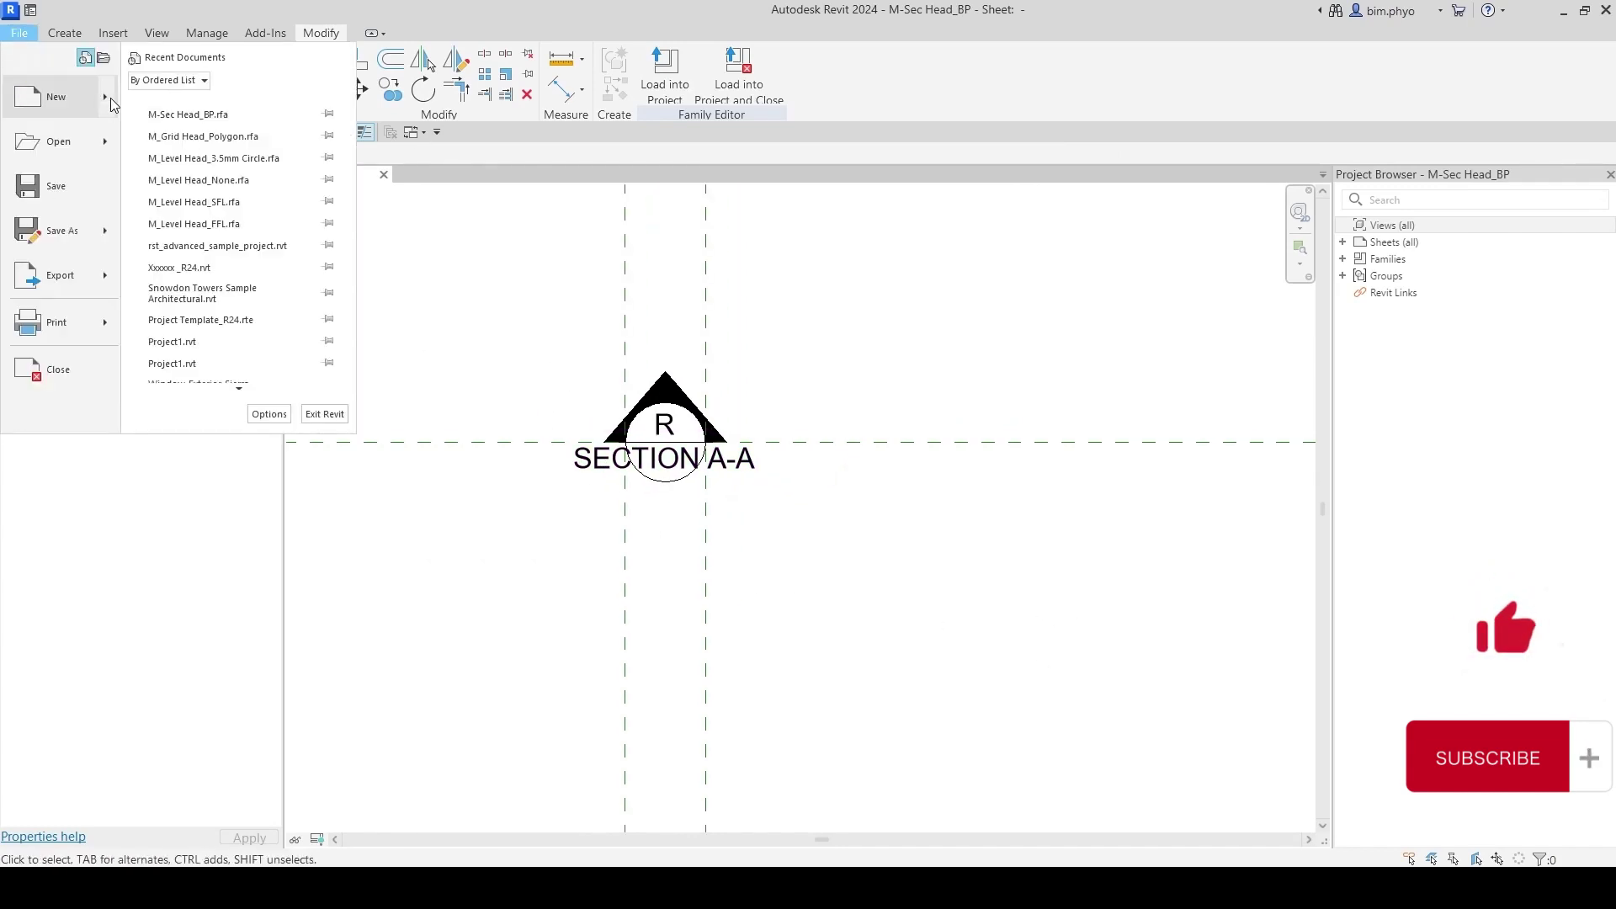
{"action": "mouse_move", "coordinate": [112, 105]}
{"action": "mouse_move", "coordinate": [108, 145]}
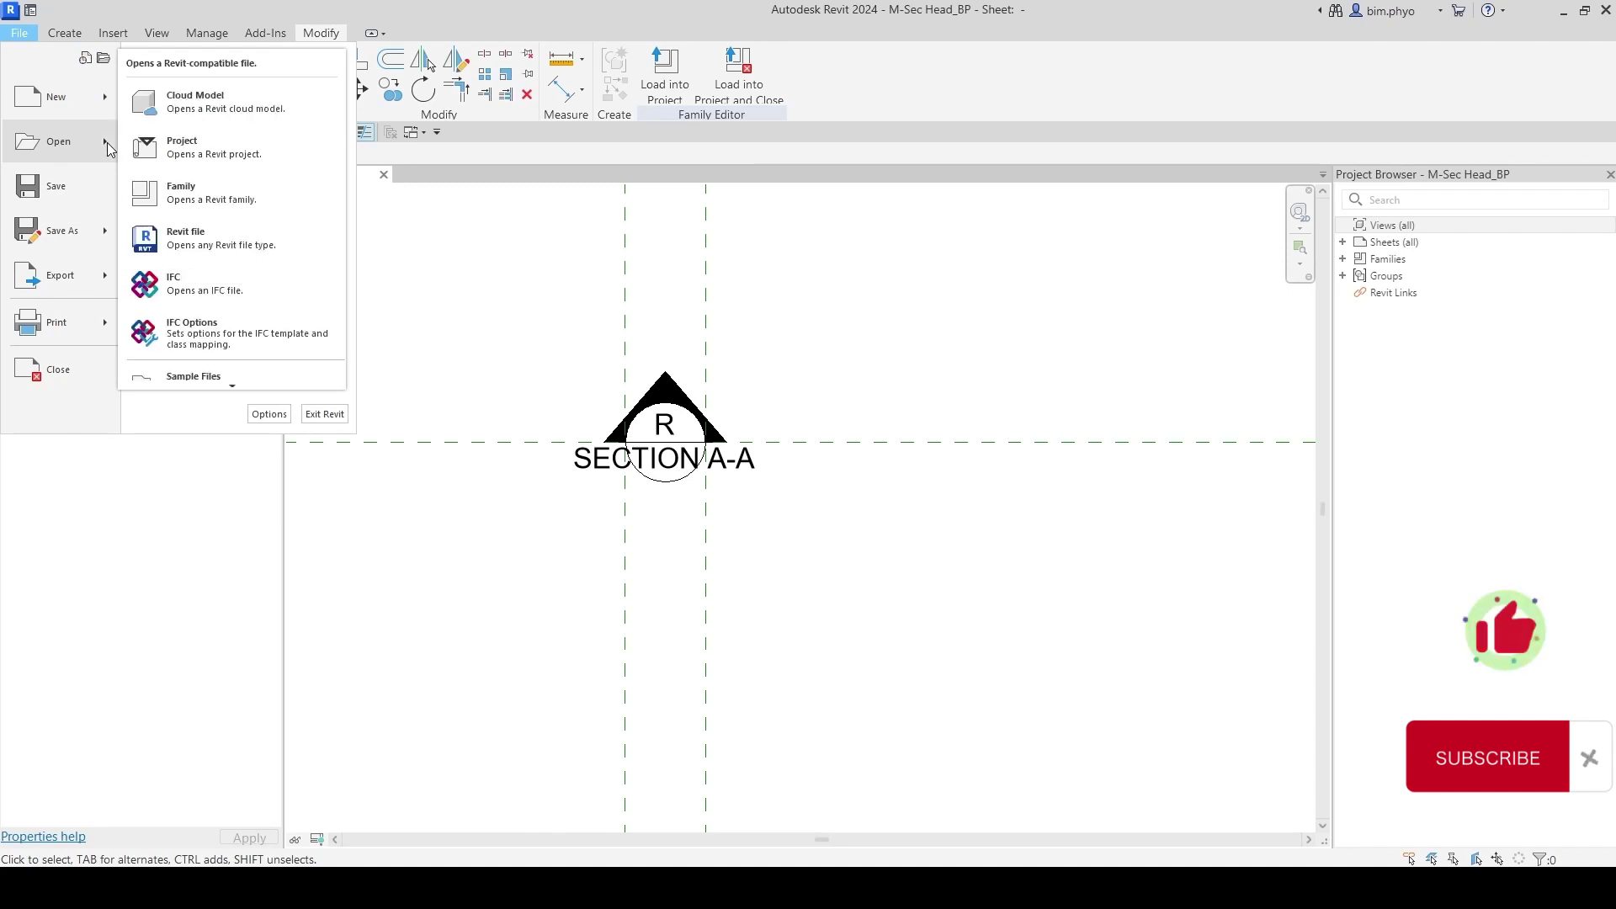
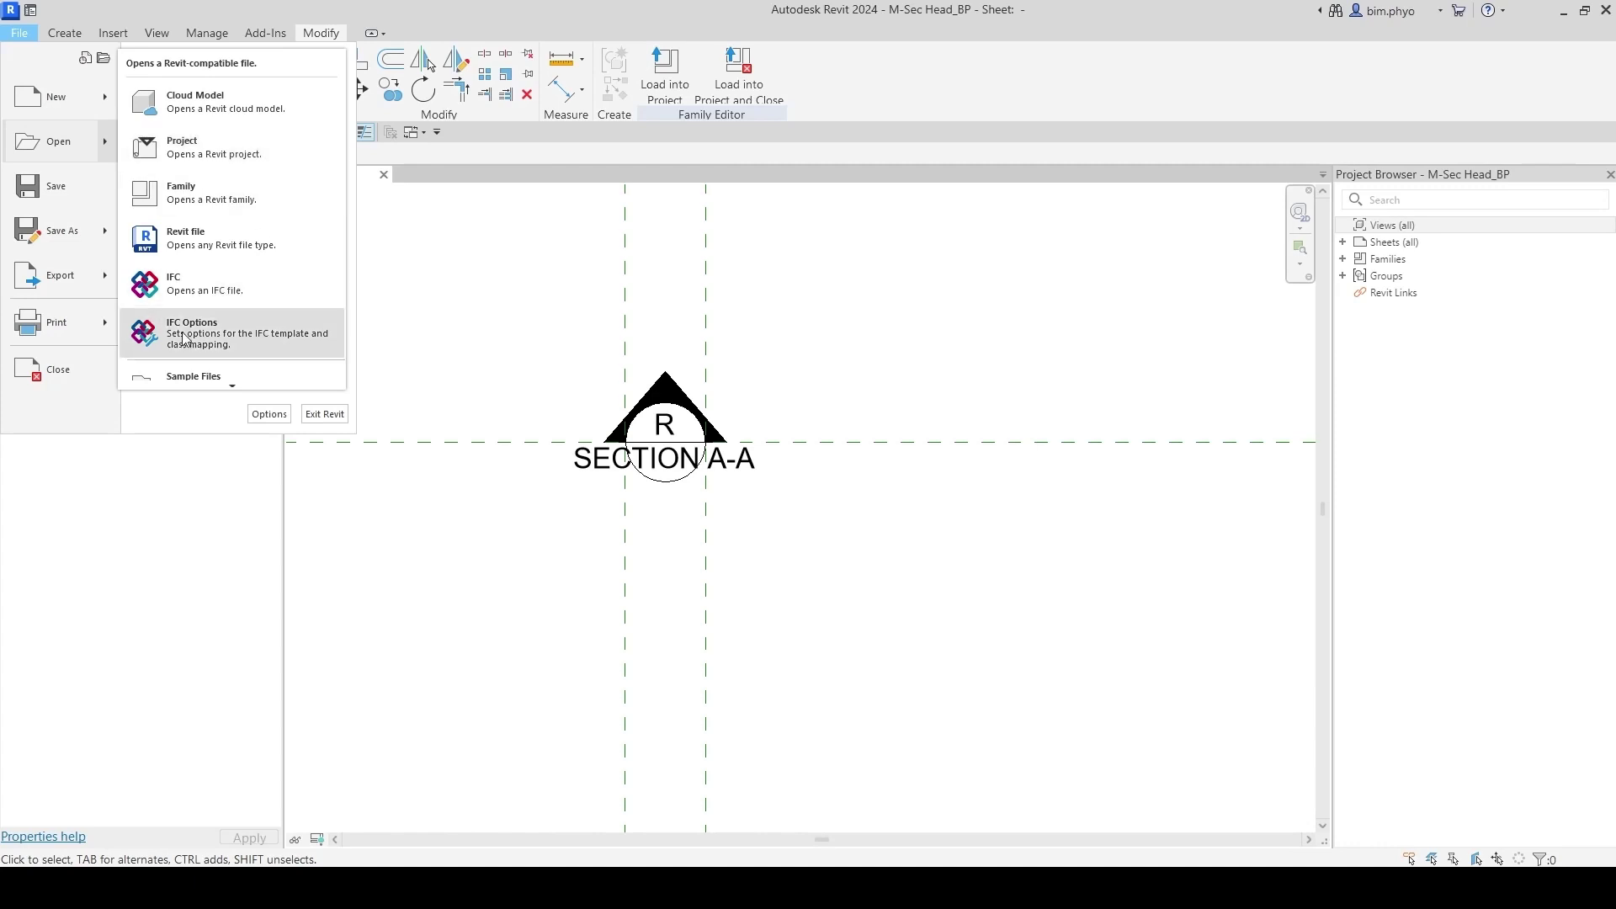
{"action": "mouse_move", "coordinate": [234, 389]}
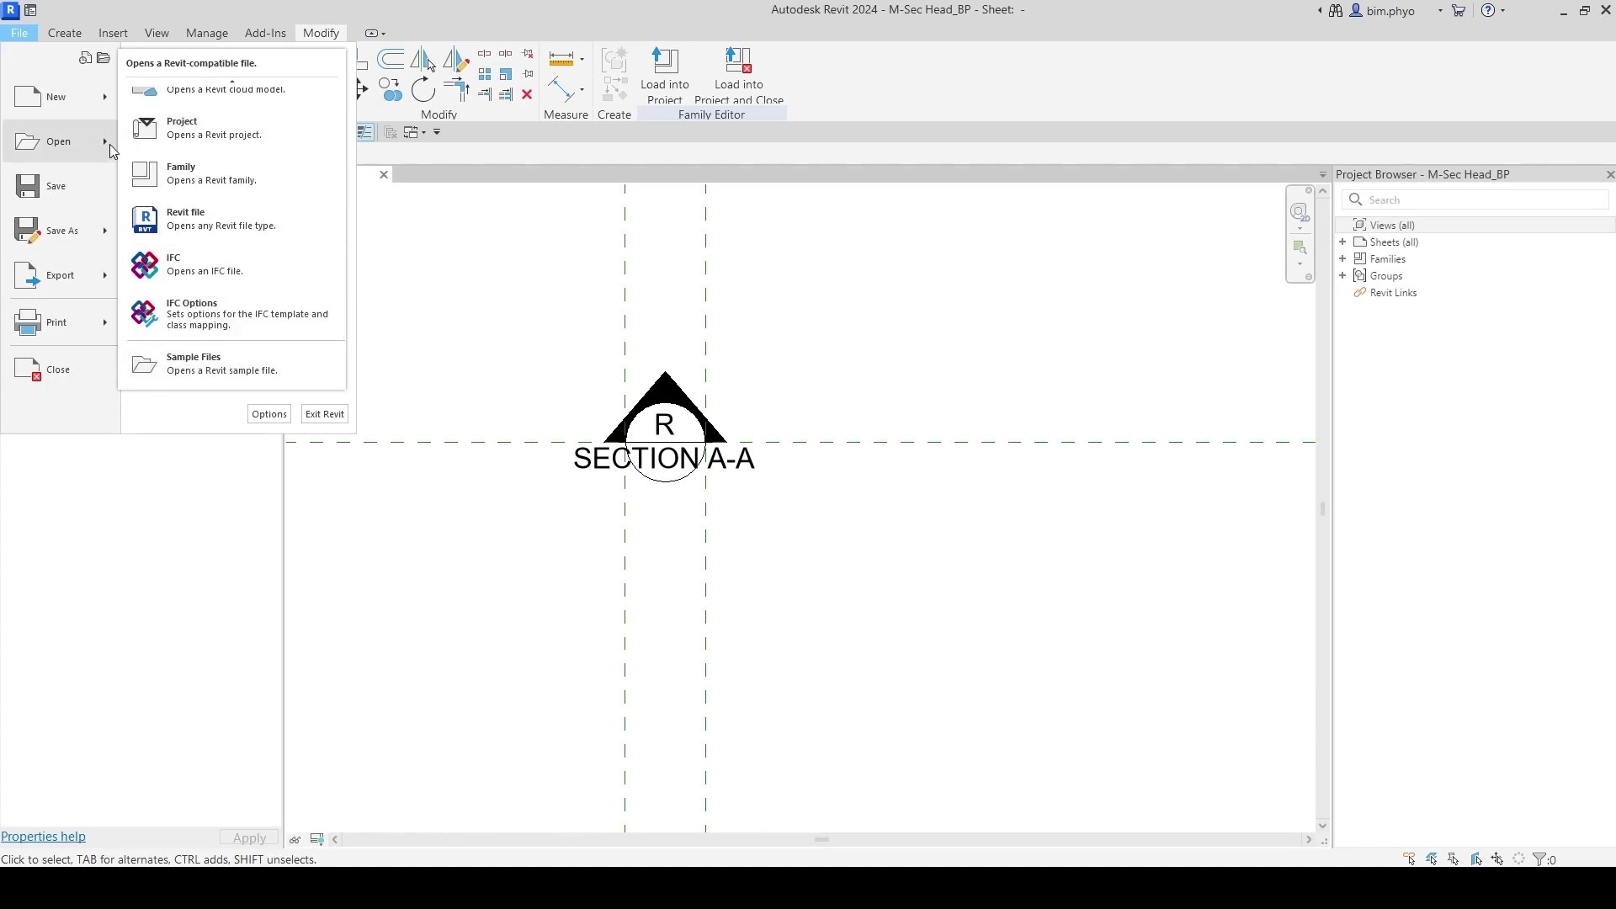
{"action": "left_click", "coordinate": [70, 141]}
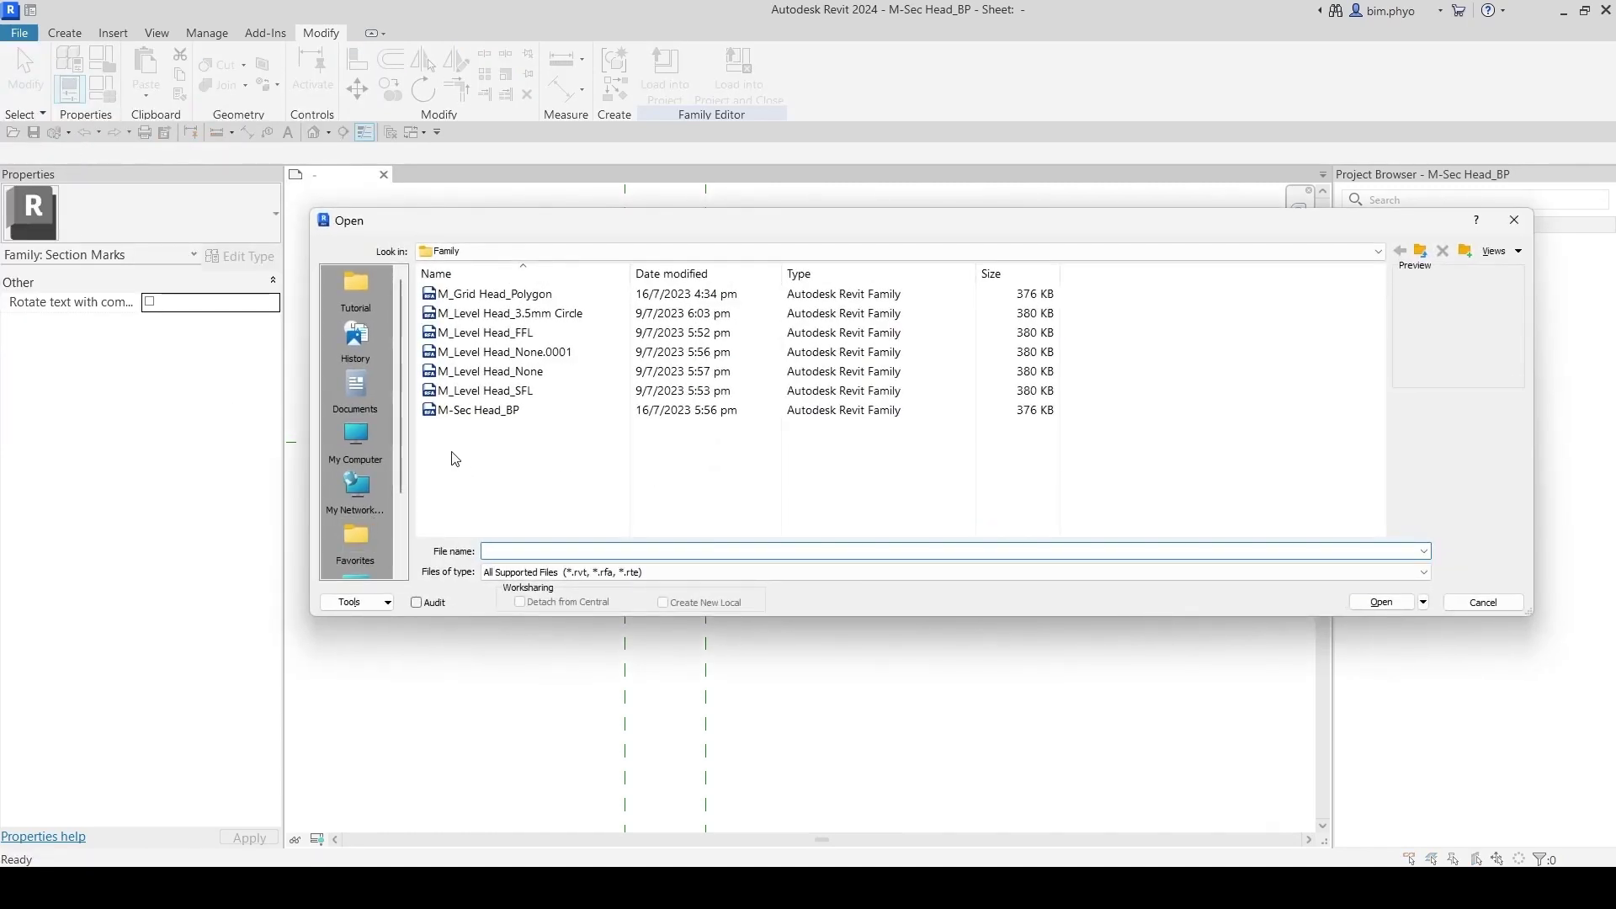
{"action": "left_click", "coordinate": [1515, 222]}
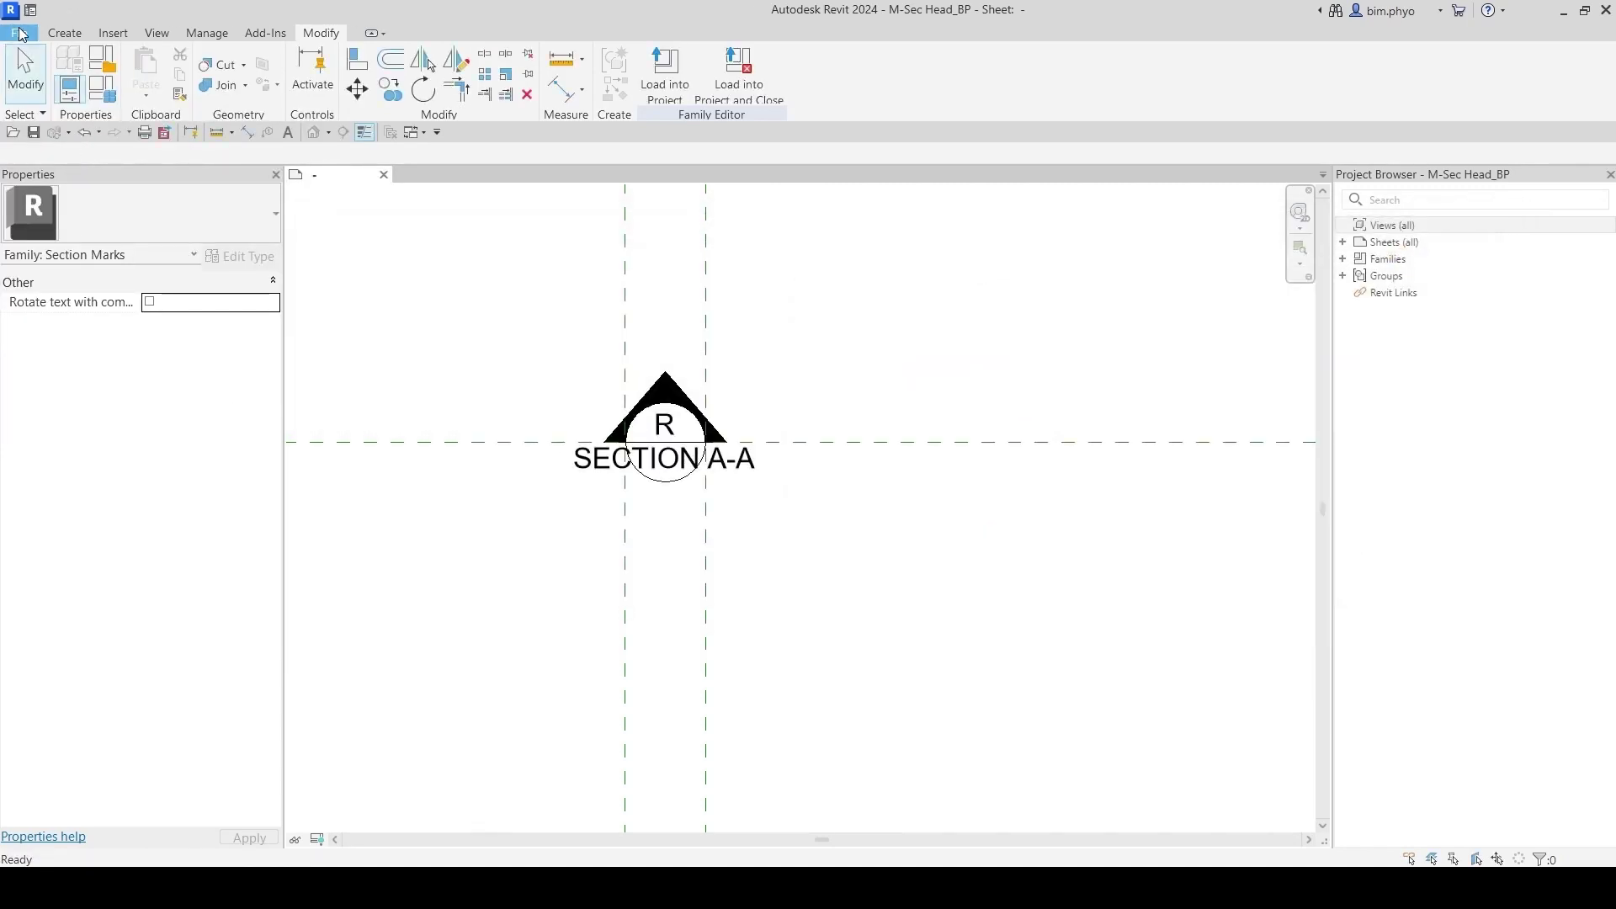
{"action": "left_click", "coordinate": [18, 32]}
{"action": "mouse_move", "coordinate": [115, 154]}
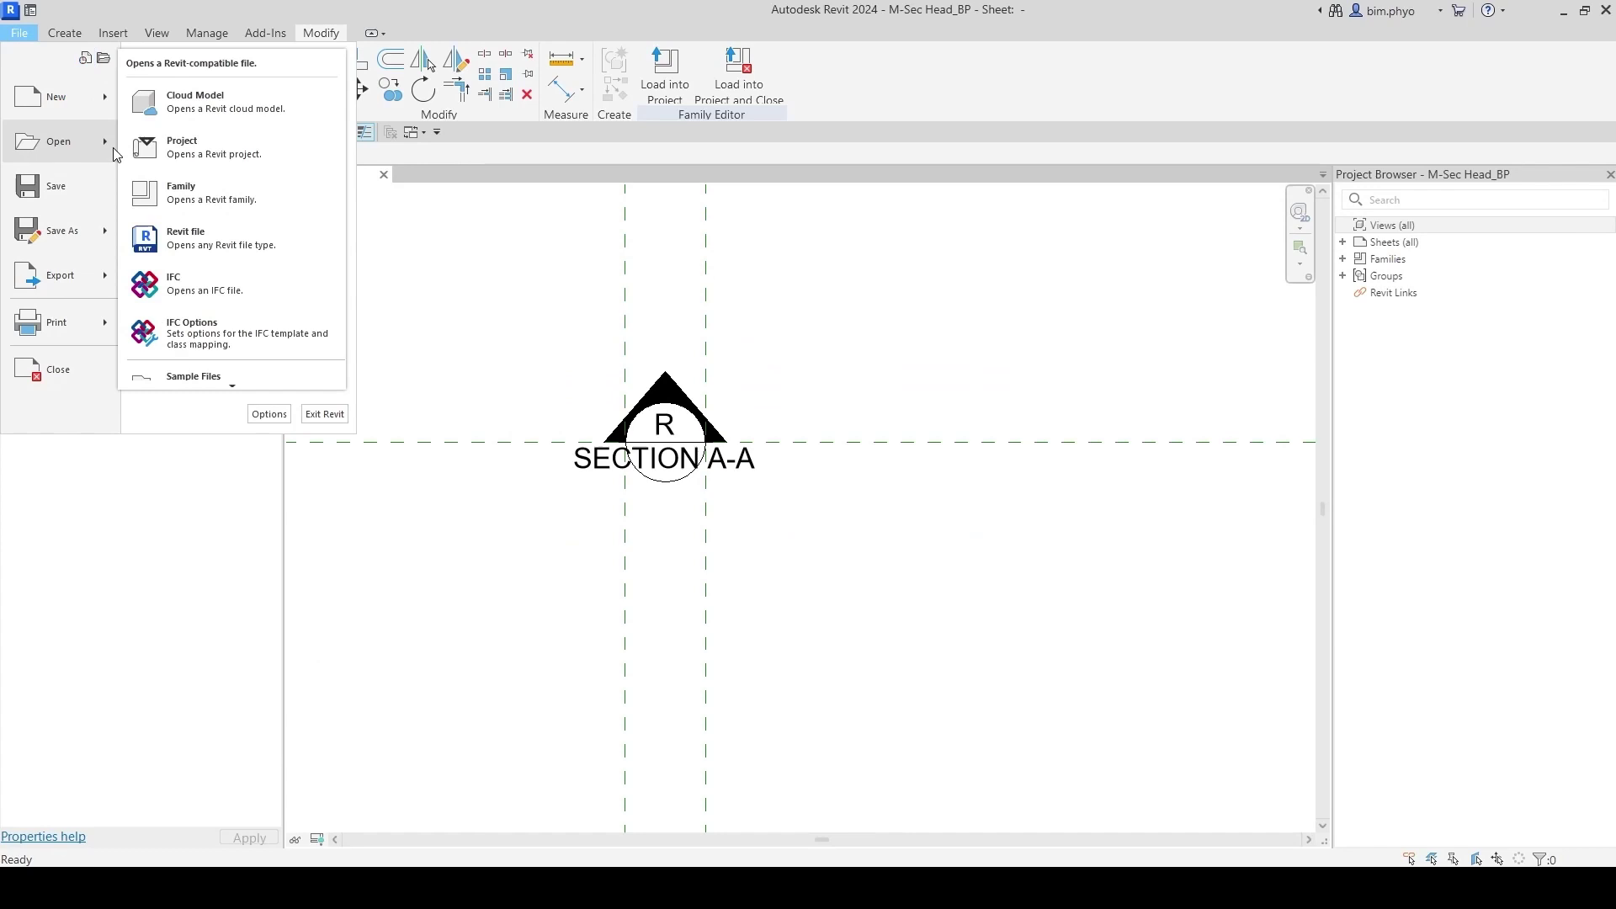
{"action": "left_click", "coordinate": [46, 148]}
{"action": "key", "text": "Escape"}
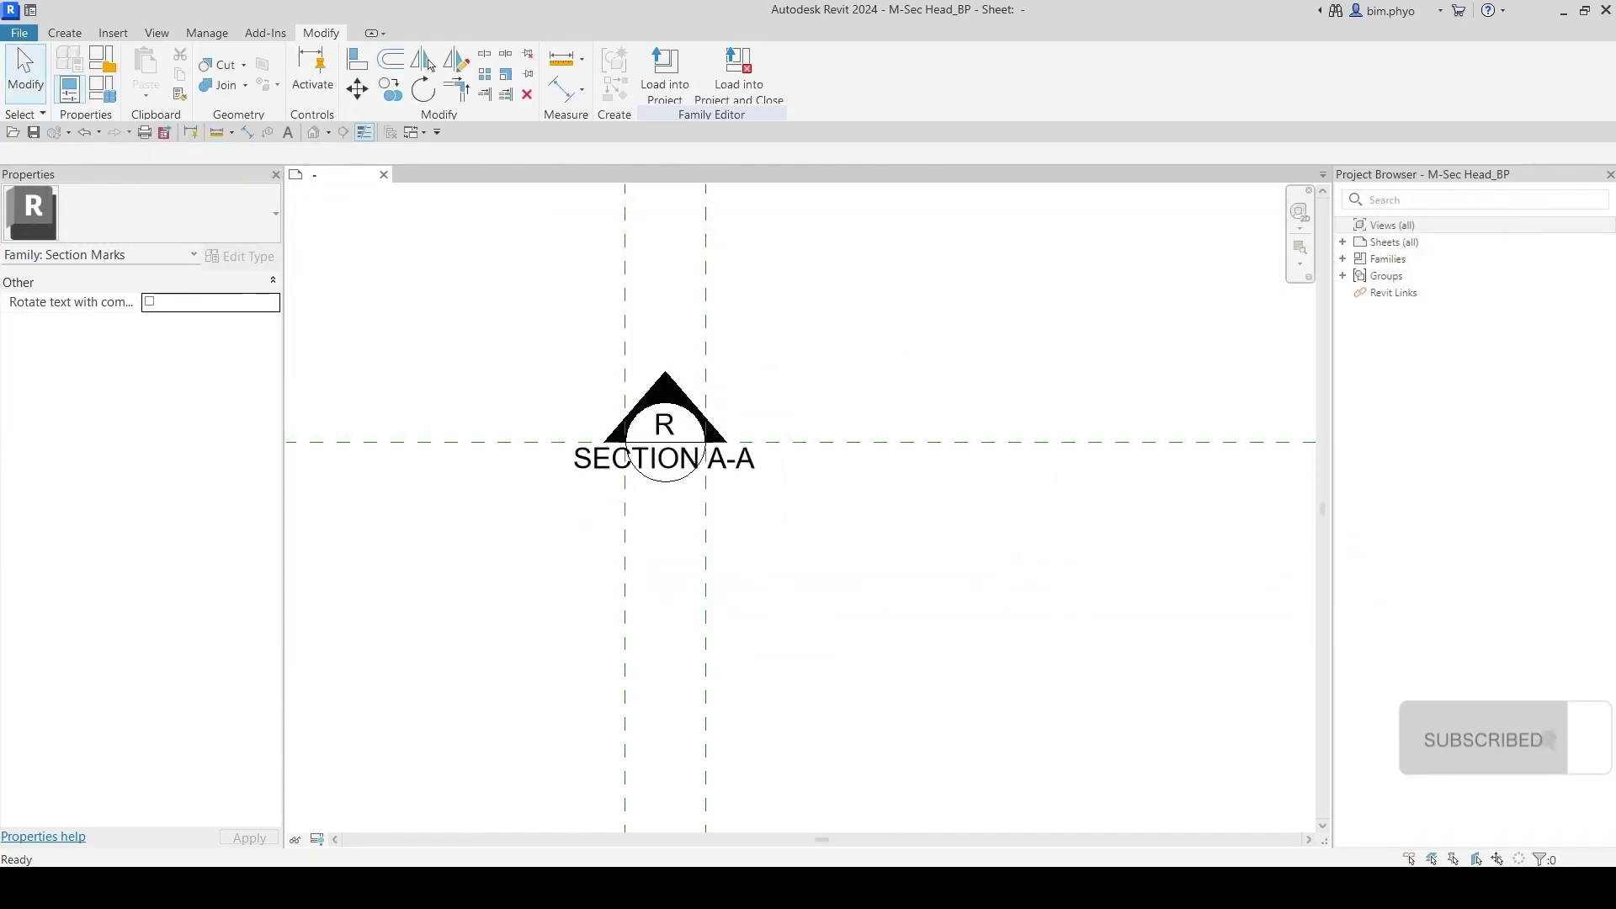
Step: Open the recently used project rst_advanced_sample_project.rvt
{"action": "left_click", "coordinate": [20, 34]}
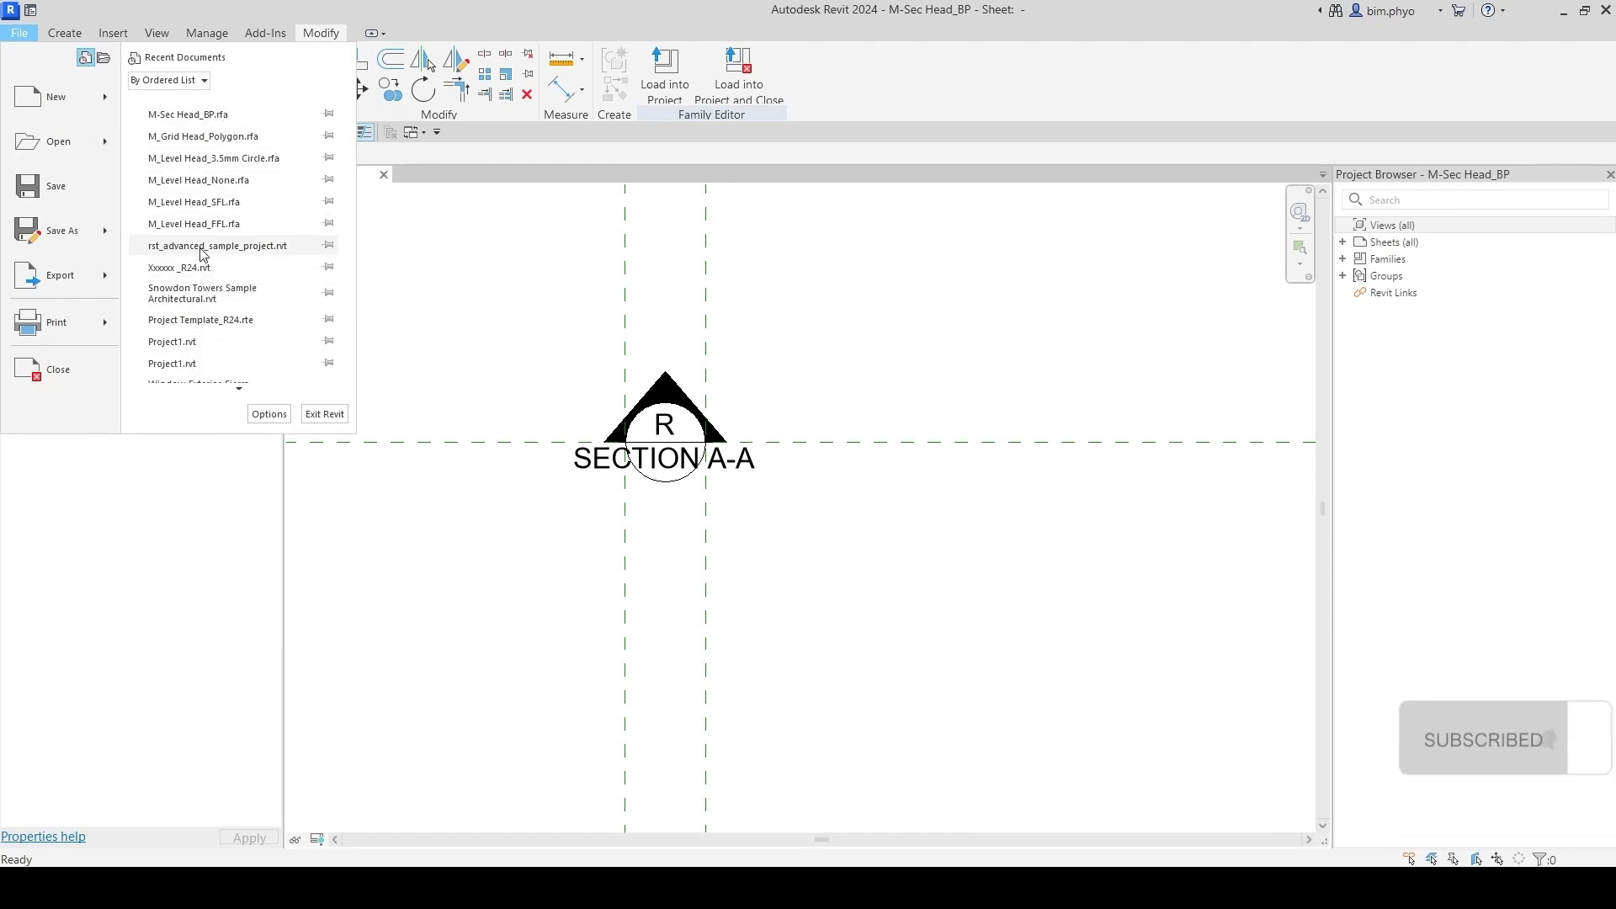
{"action": "left_click", "coordinate": [215, 245]}
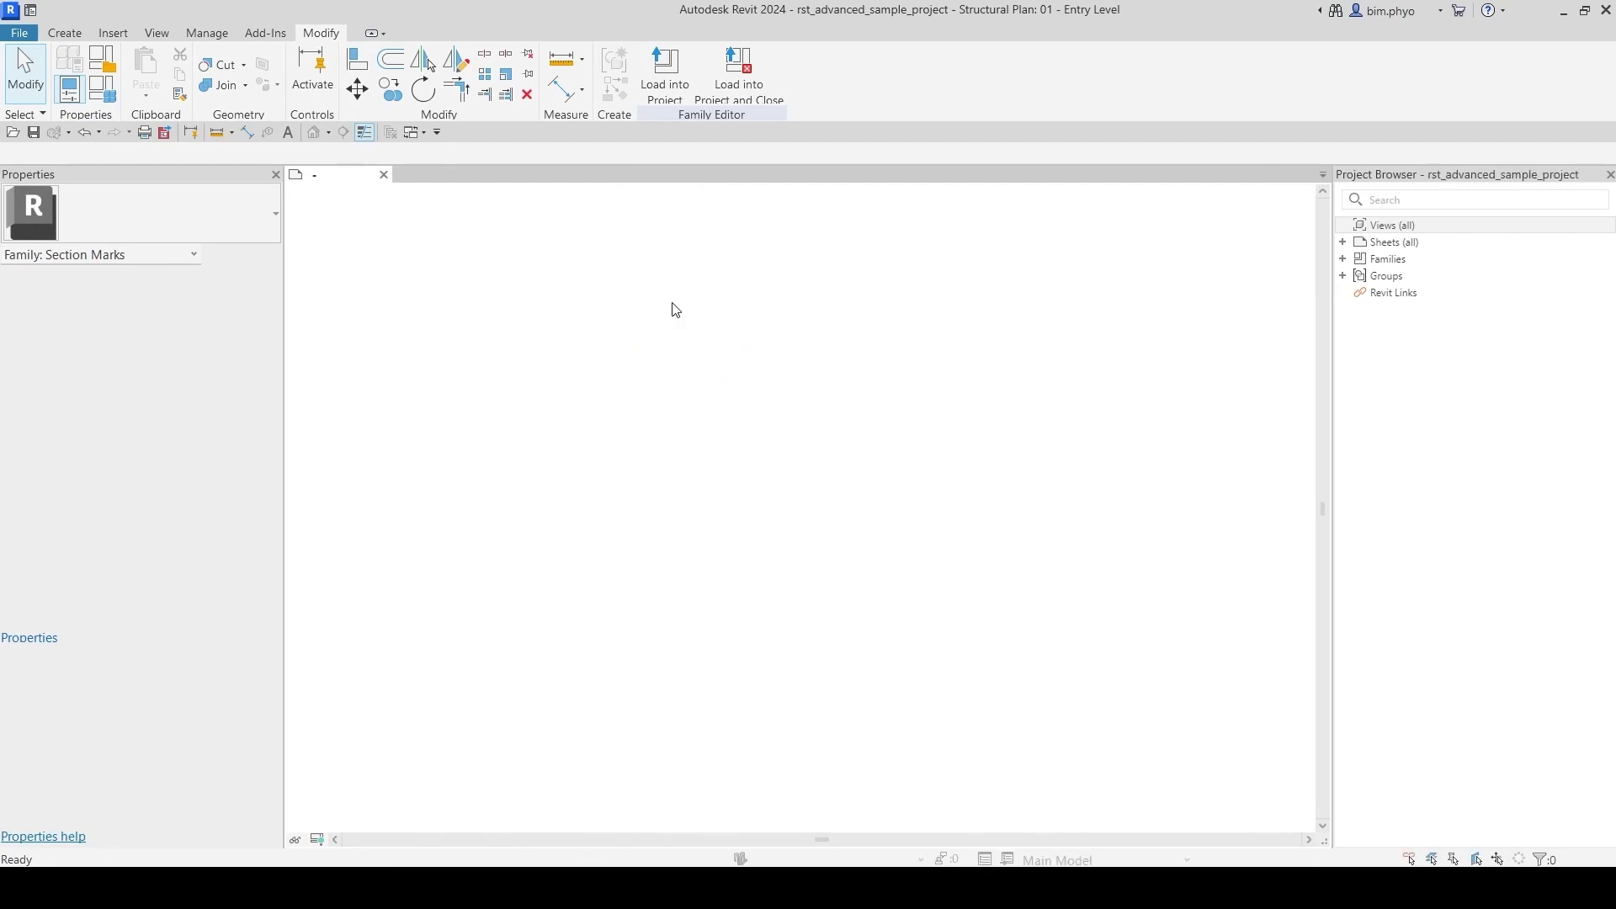
Step: Examine the type properties of the section marked 2 / S-1.0, including the head and tail families its section tag uses
{"action": "scroll", "coordinate": [765, 575], "scroll_direction": "up", "scroll_amount": 10}
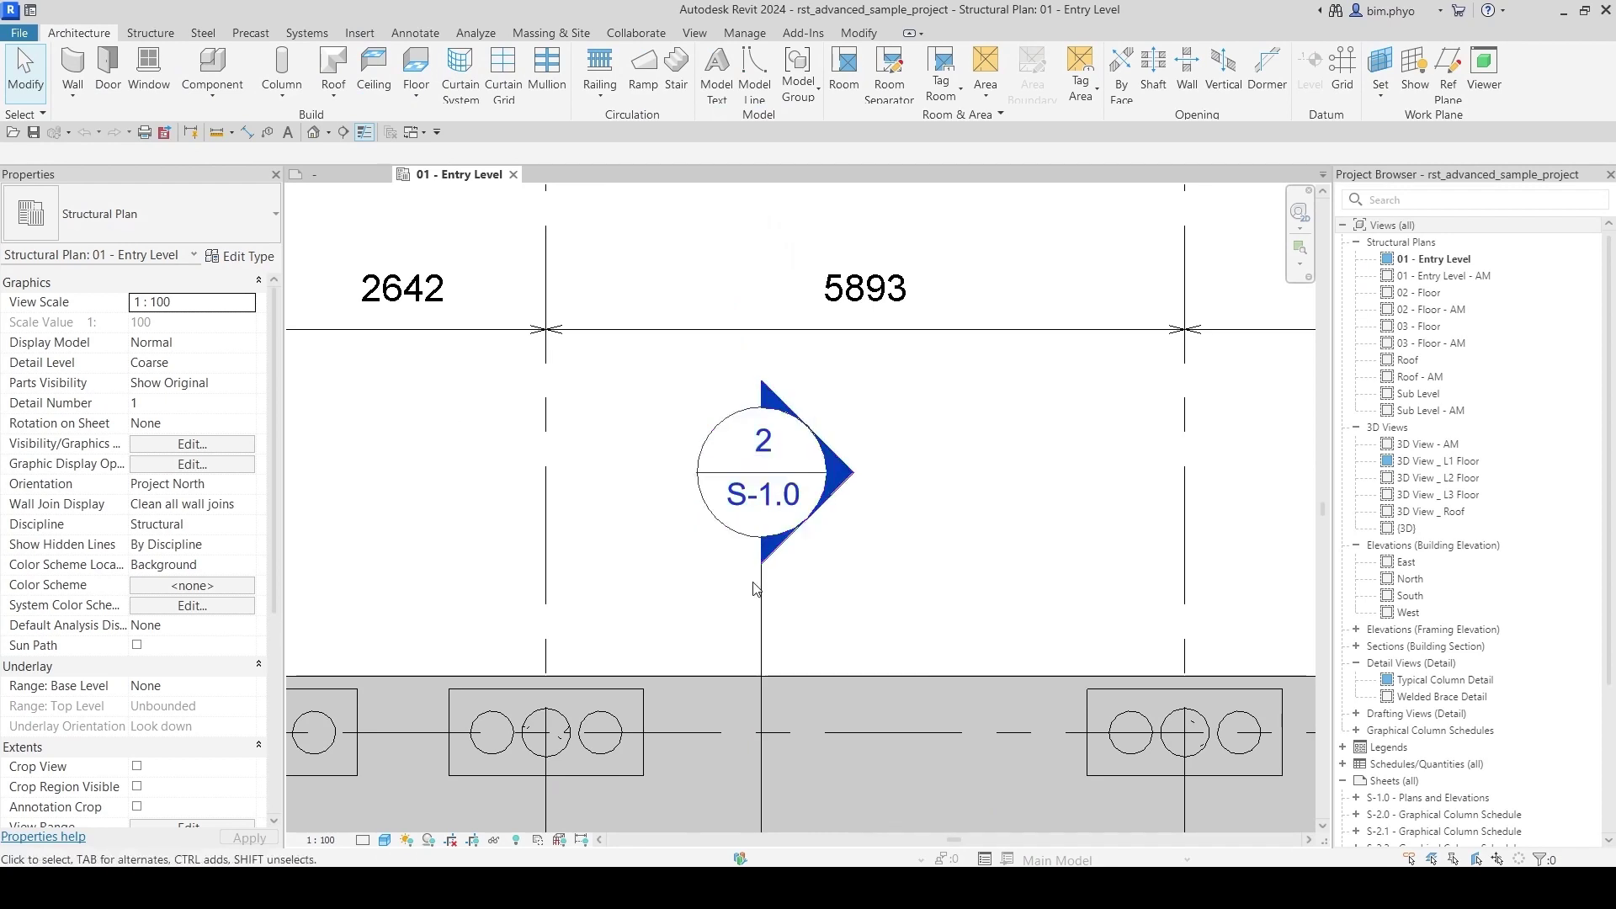
{"action": "left_click_drag", "start_coordinate": [1611, 340], "coordinate": [1609, 437]}
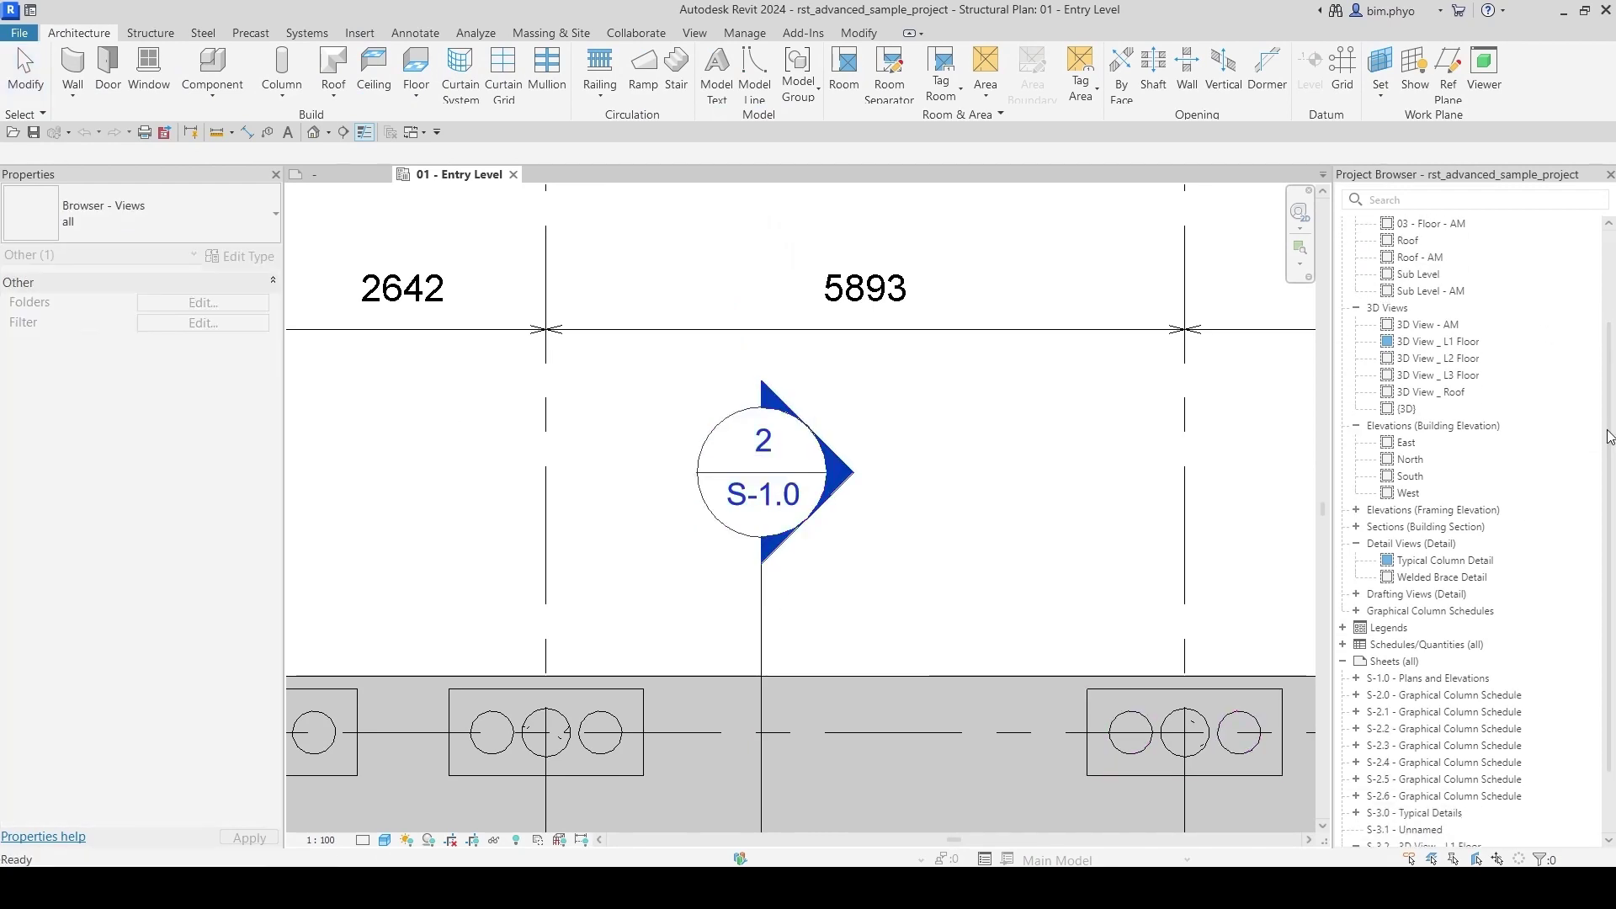
{"action": "left_click", "coordinate": [762, 655]}
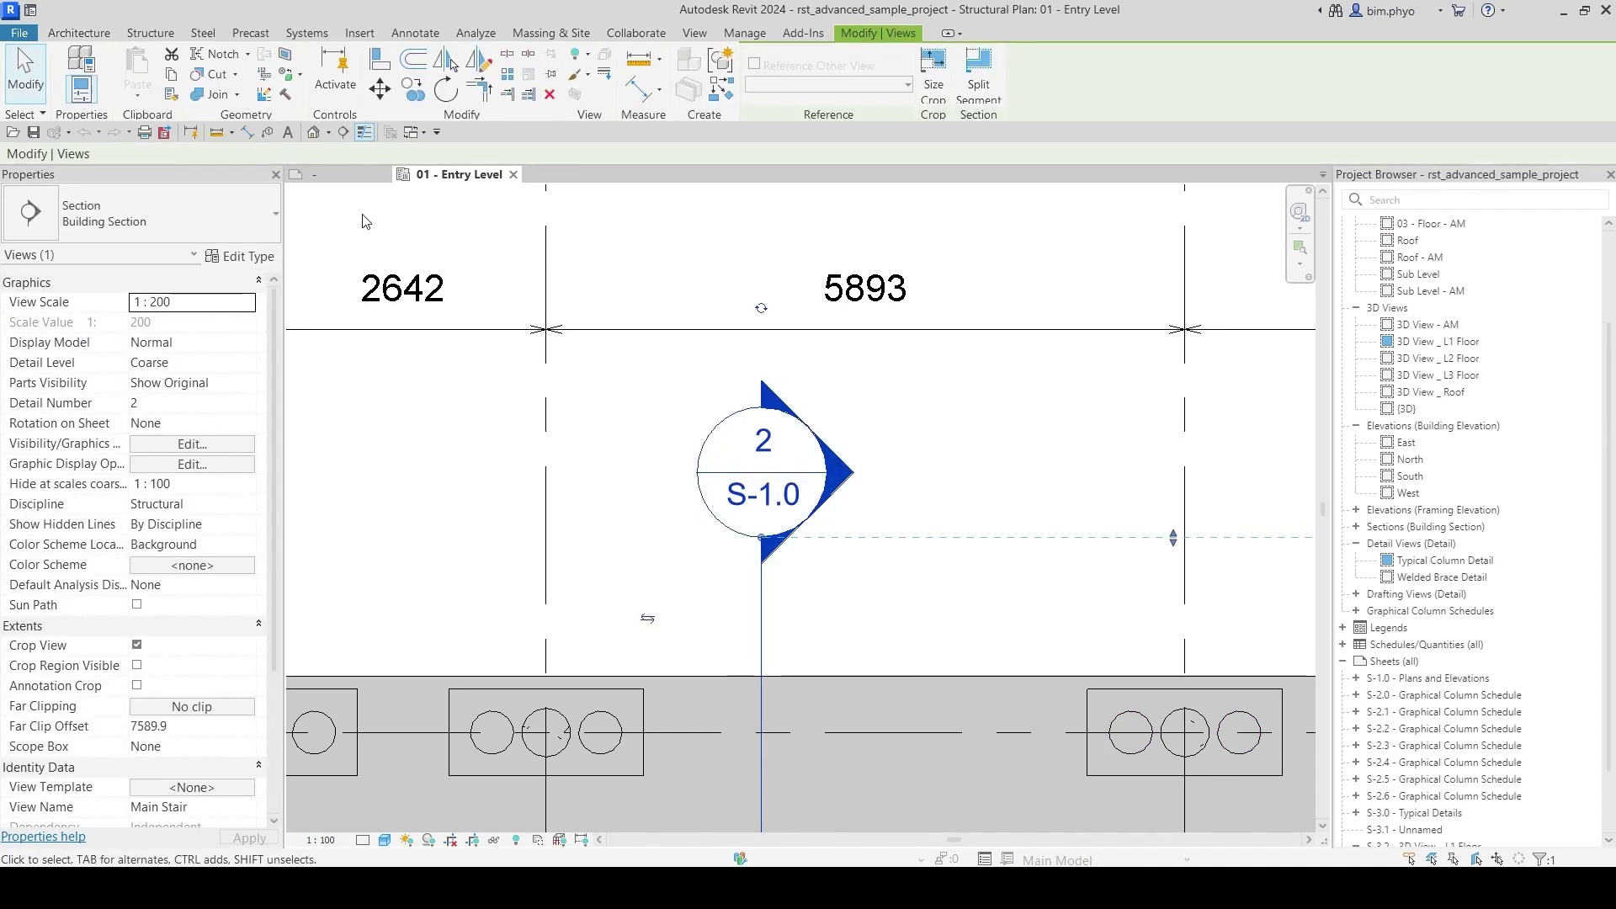
{"action": "left_click", "coordinate": [238, 257]}
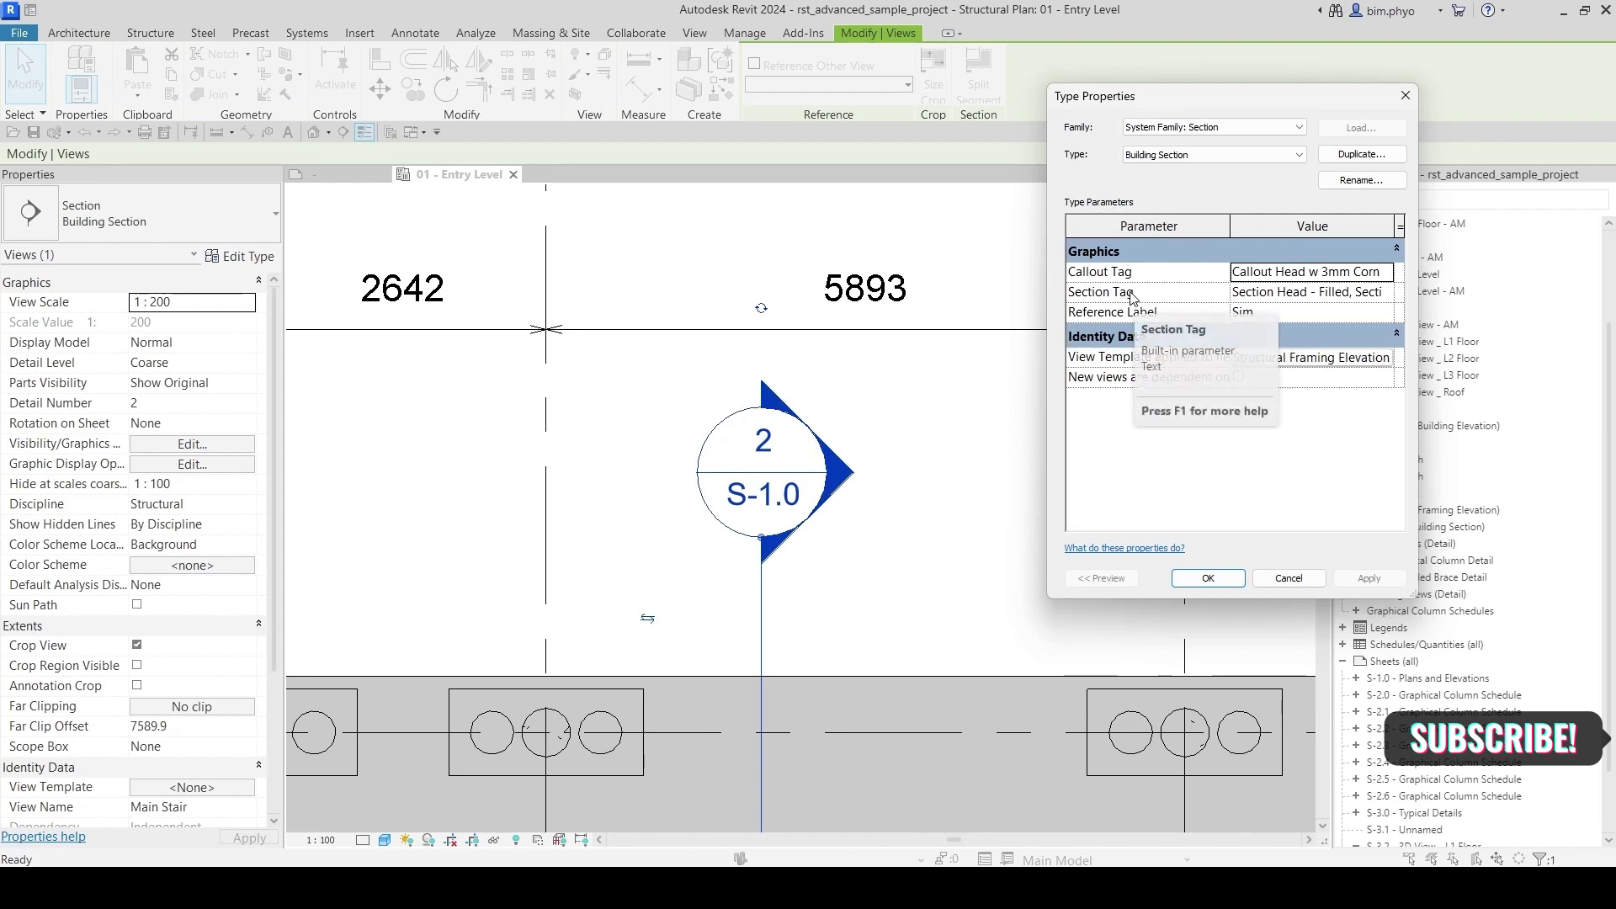
{"action": "left_click", "coordinate": [1311, 297]}
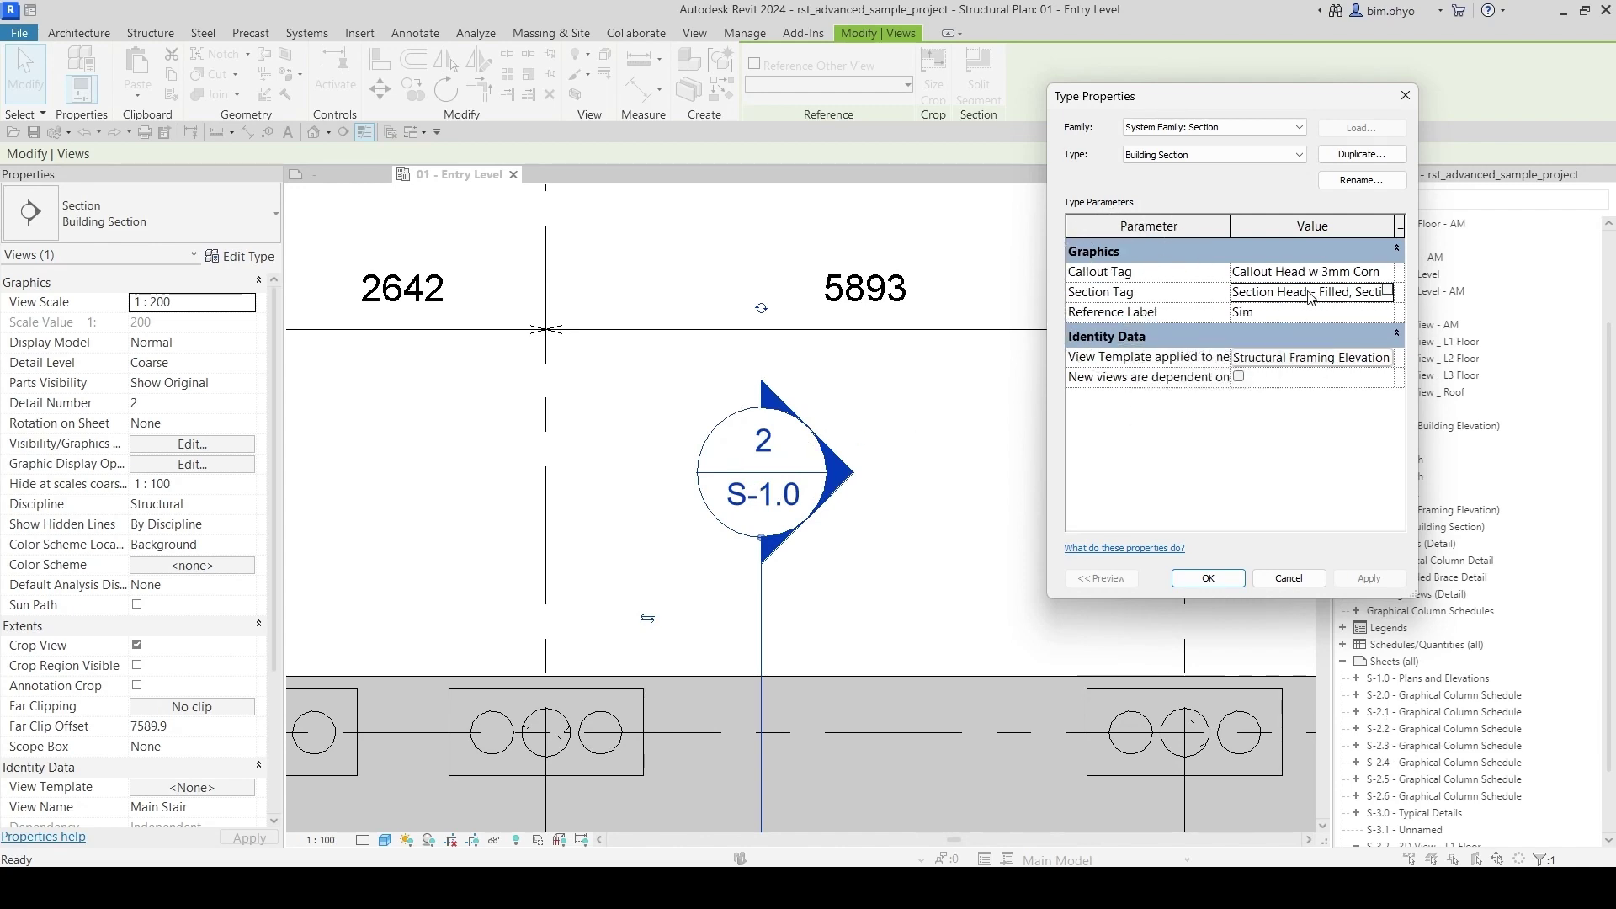
{"action": "left_click", "coordinate": [1390, 294]}
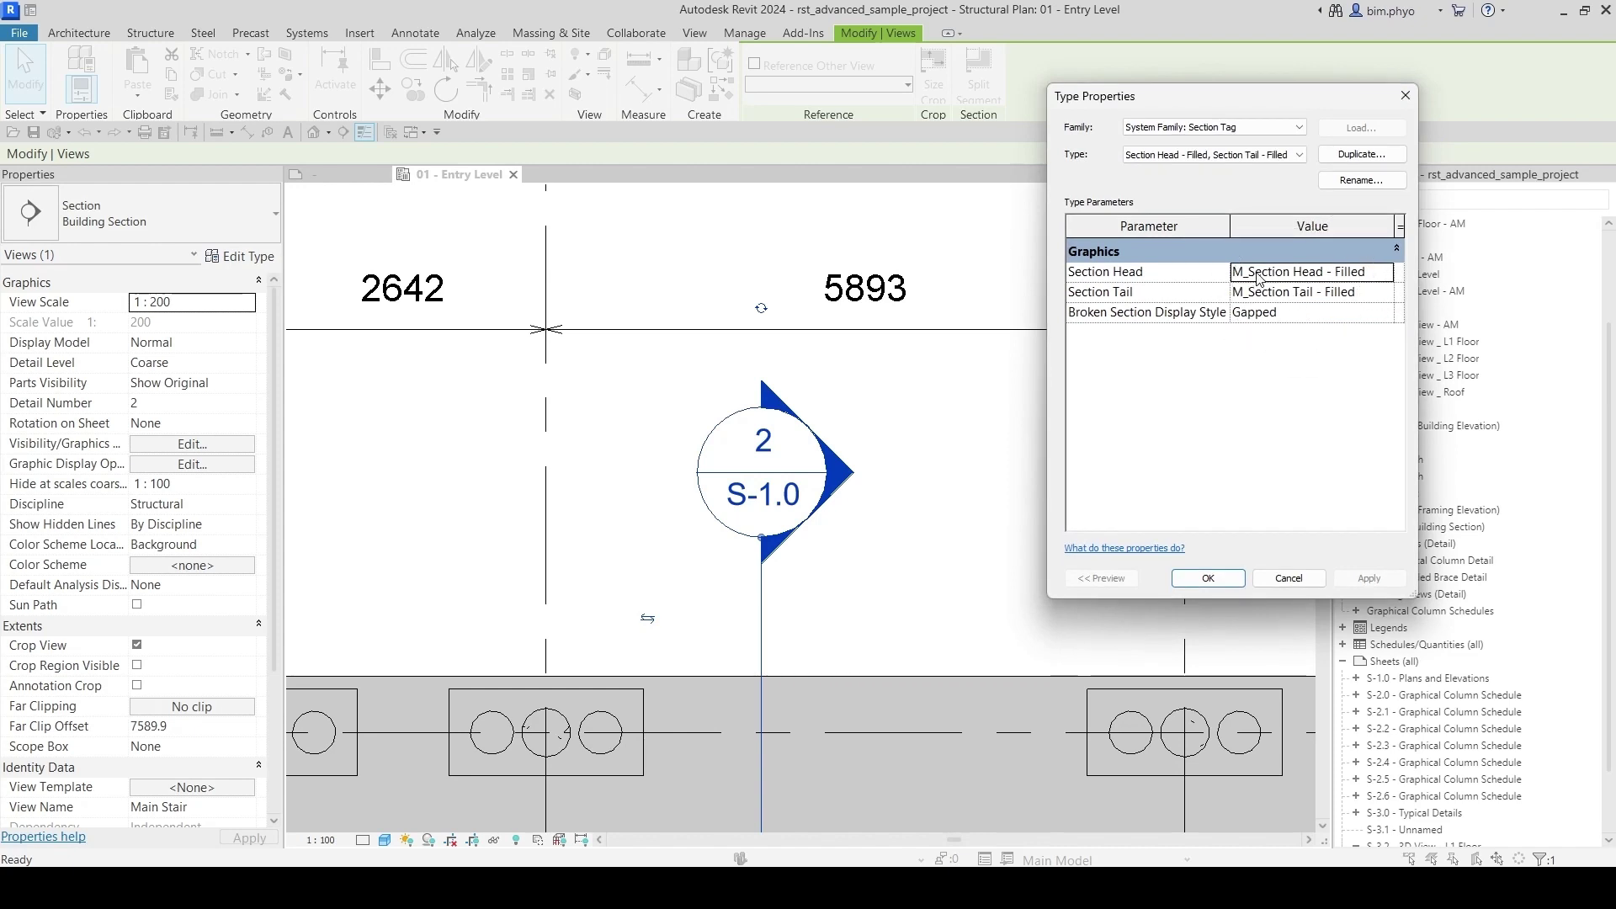
{"action": "key", "text": "Escape"}
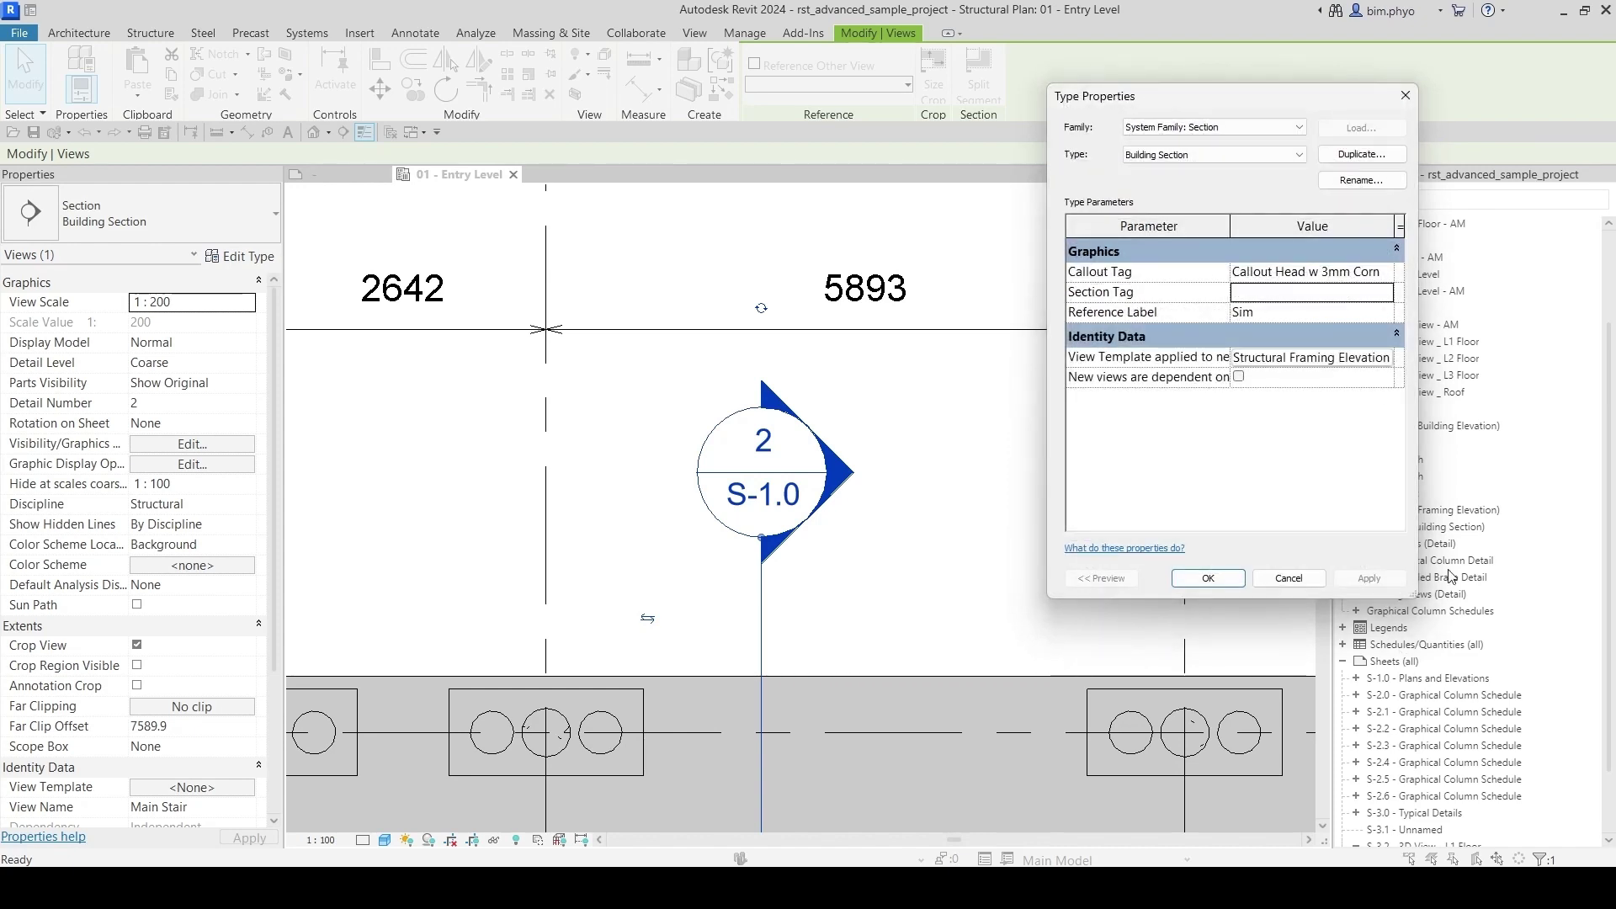
{"action": "left_click", "coordinate": [1406, 98]}
Step: Open the M_Section Head - Filled family for editing from the project's annotation symbol families
{"action": "scroll", "coordinate": [1431, 673], "scroll_direction": "down", "scroll_amount": 3}
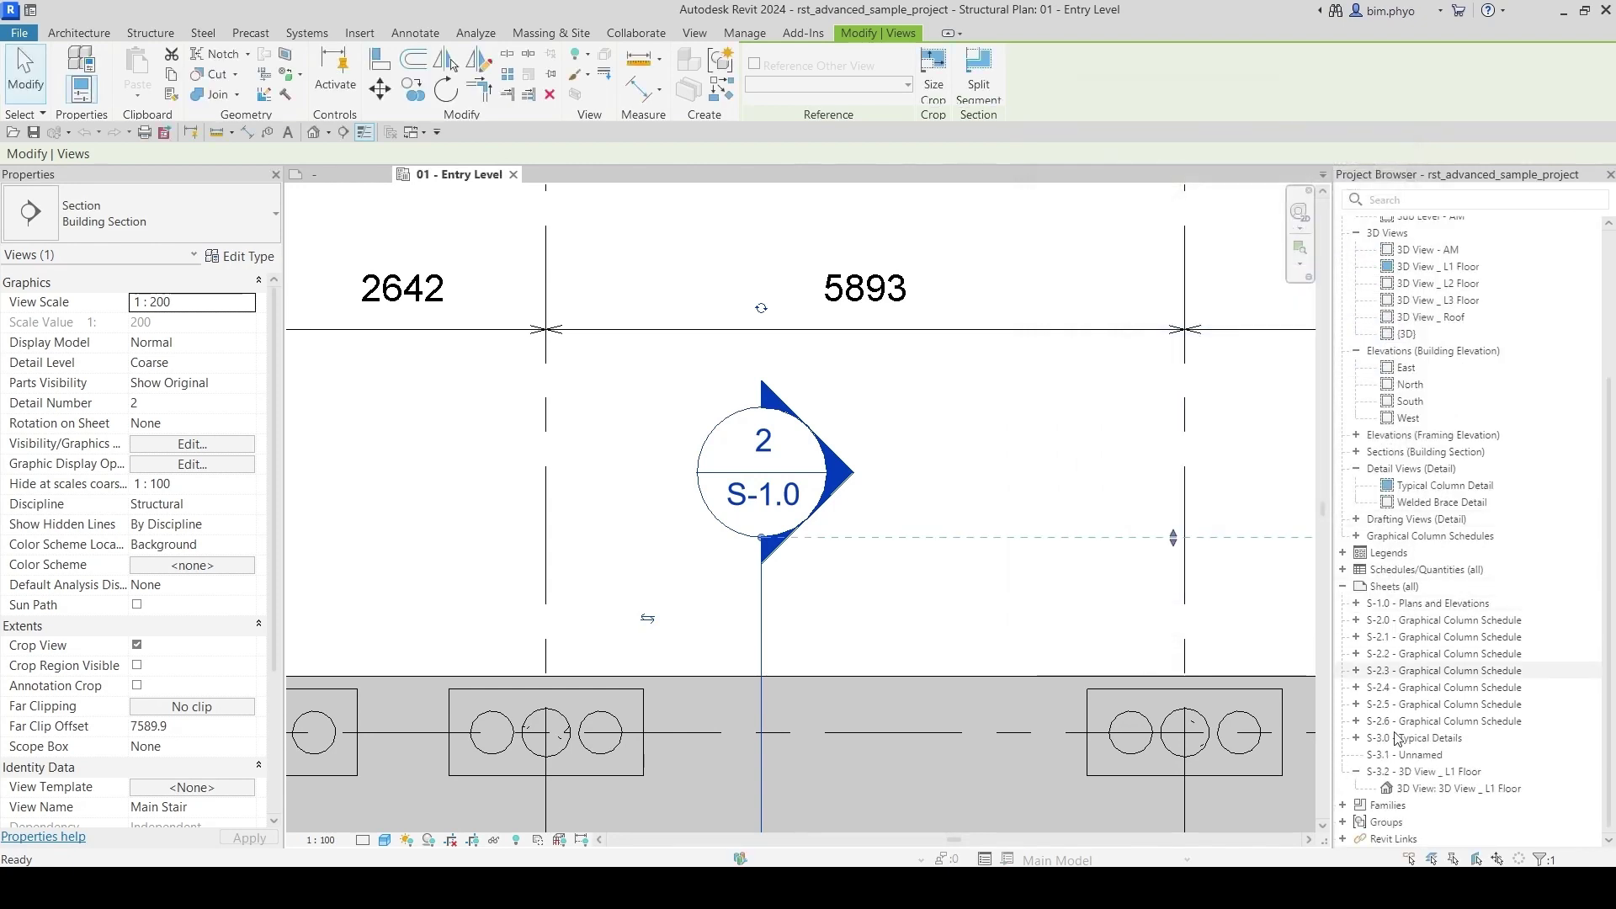
{"action": "left_click", "coordinate": [1343, 804]}
{"action": "scroll", "coordinate": [1389, 640], "scroll_direction": "down", "scroll_amount": 12}
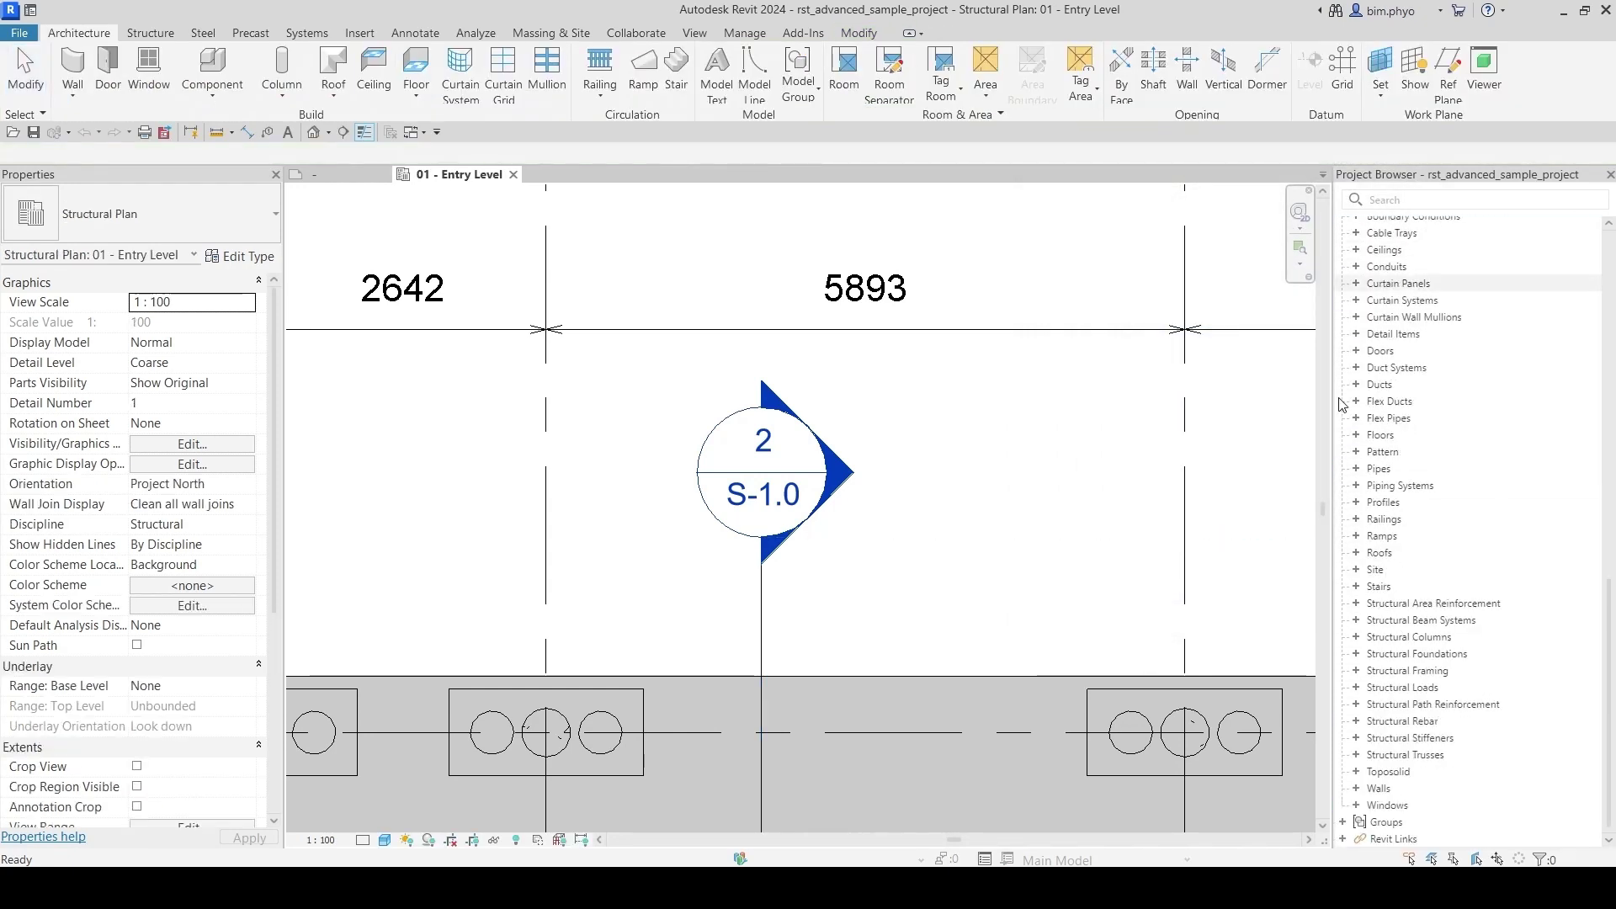
{"action": "scroll", "coordinate": [1349, 421], "scroll_direction": "up", "scroll_amount": 10}
{"action": "scroll", "coordinate": [1374, 480], "scroll_direction": "down", "scroll_amount": 5}
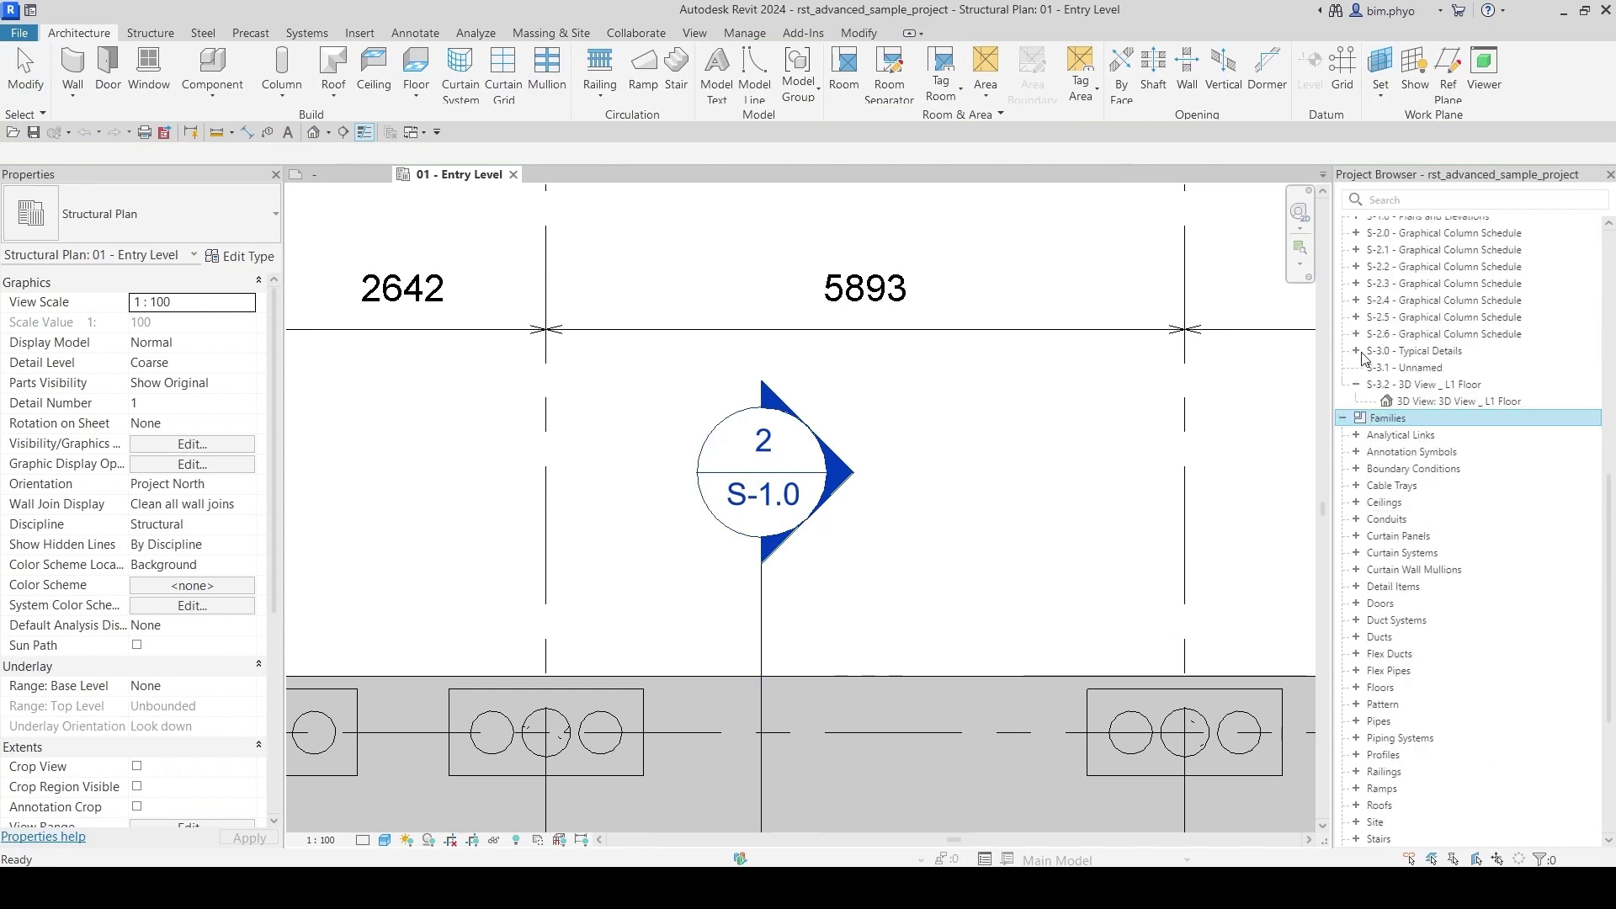
{"action": "left_click", "coordinate": [1356, 452]}
{"action": "scroll", "coordinate": [1437, 513], "scroll_direction": "down", "scroll_amount": 7}
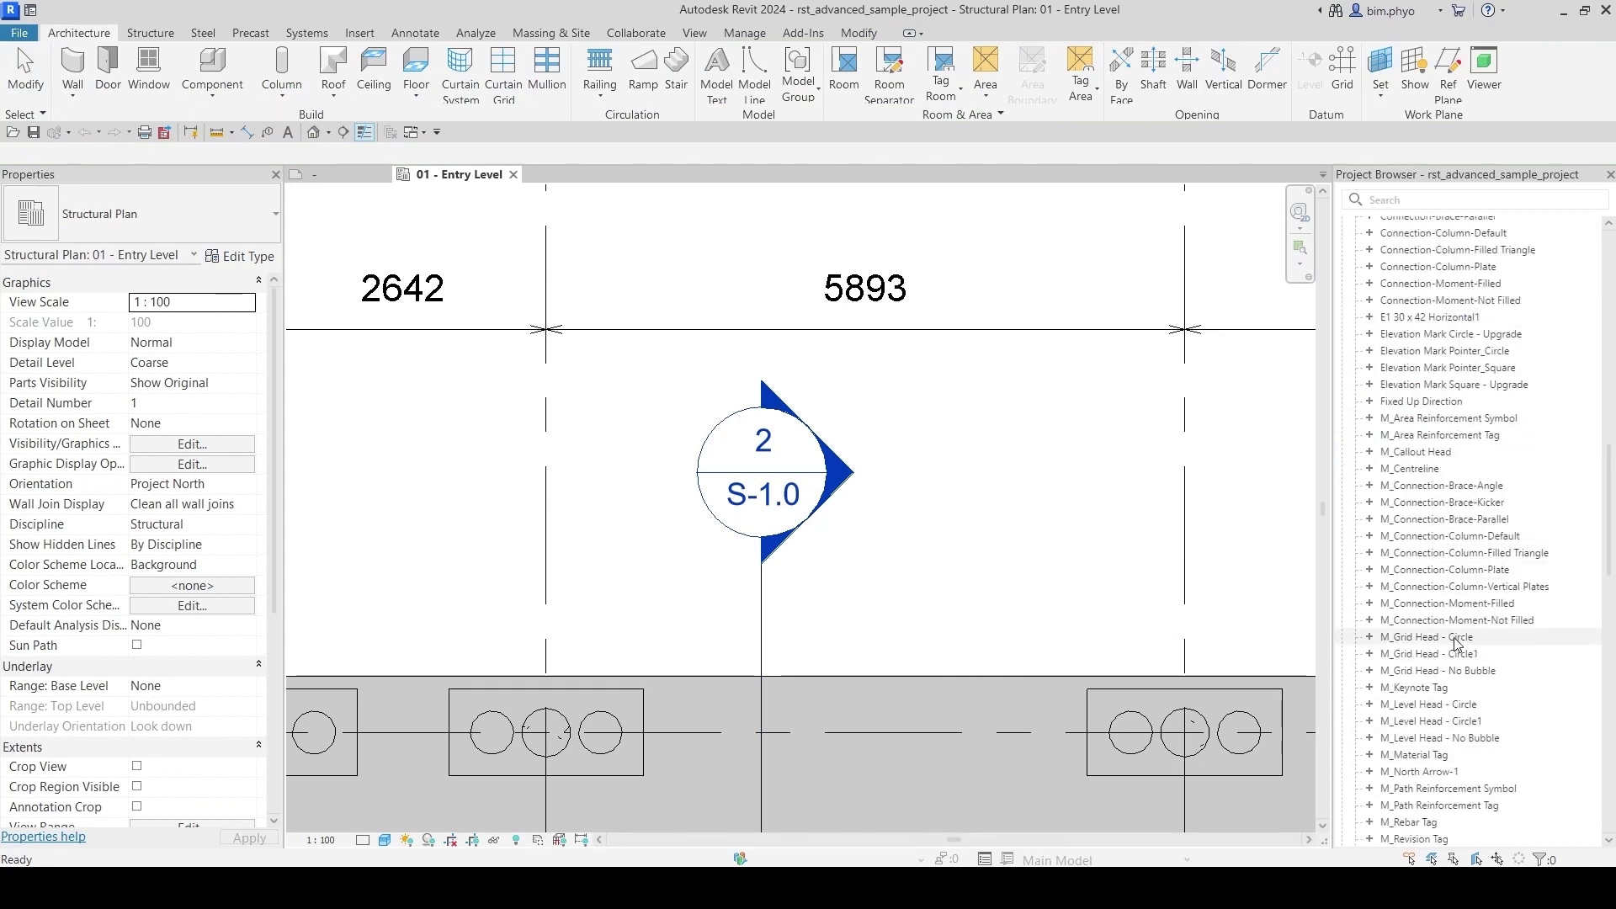
{"action": "scroll", "coordinate": [1437, 585], "scroll_direction": "down", "scroll_amount": 5}
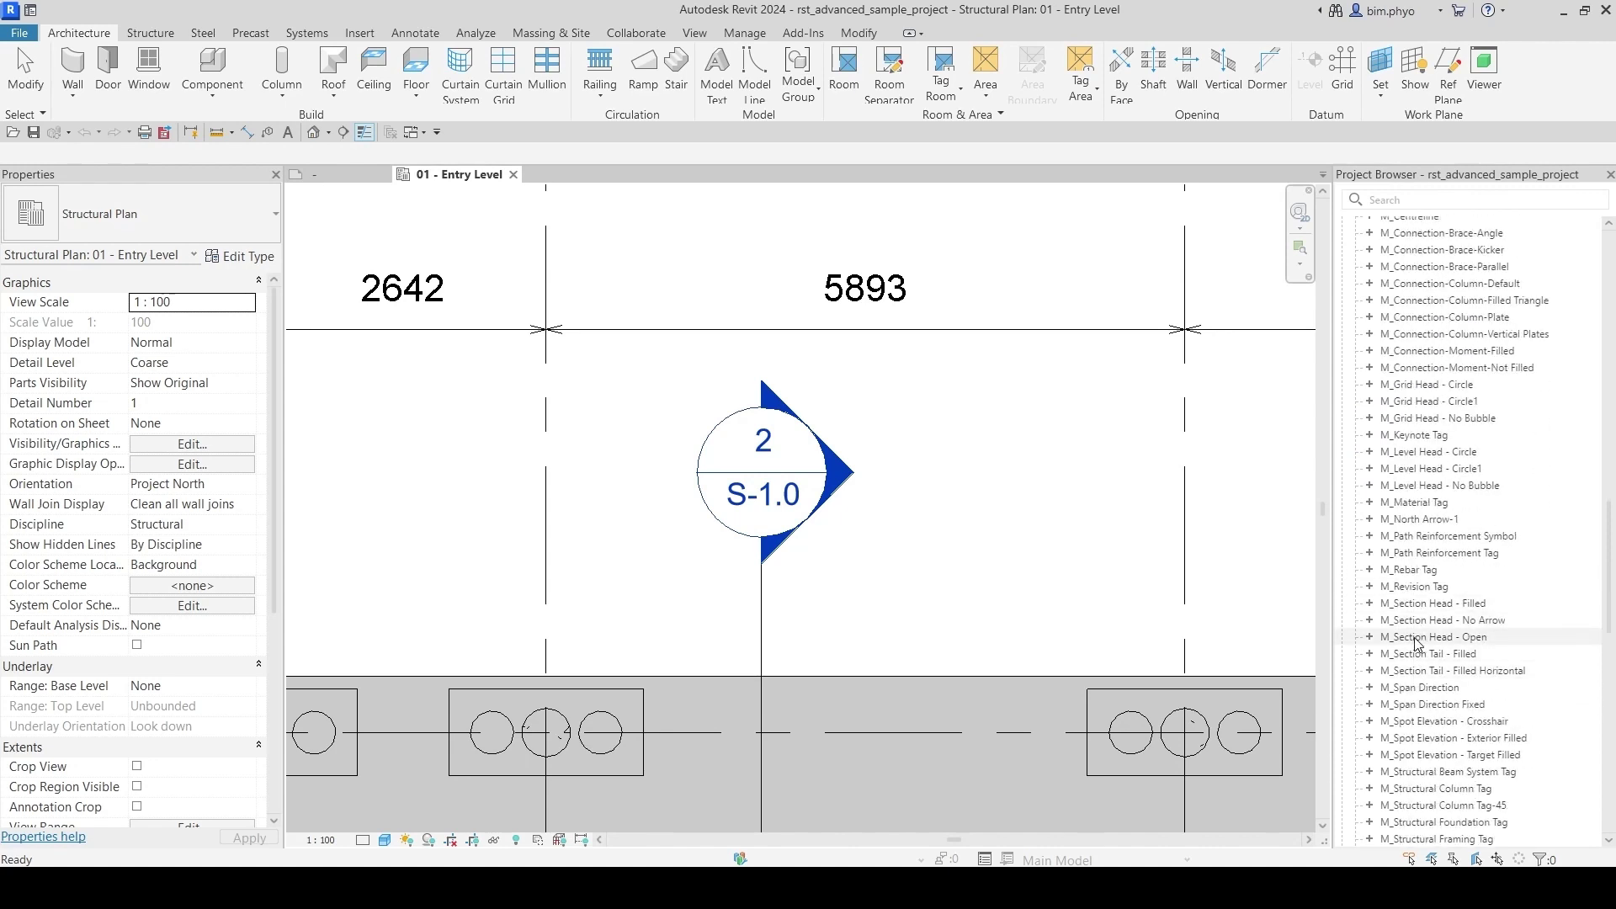
{"action": "right_click", "coordinate": [1422, 604]}
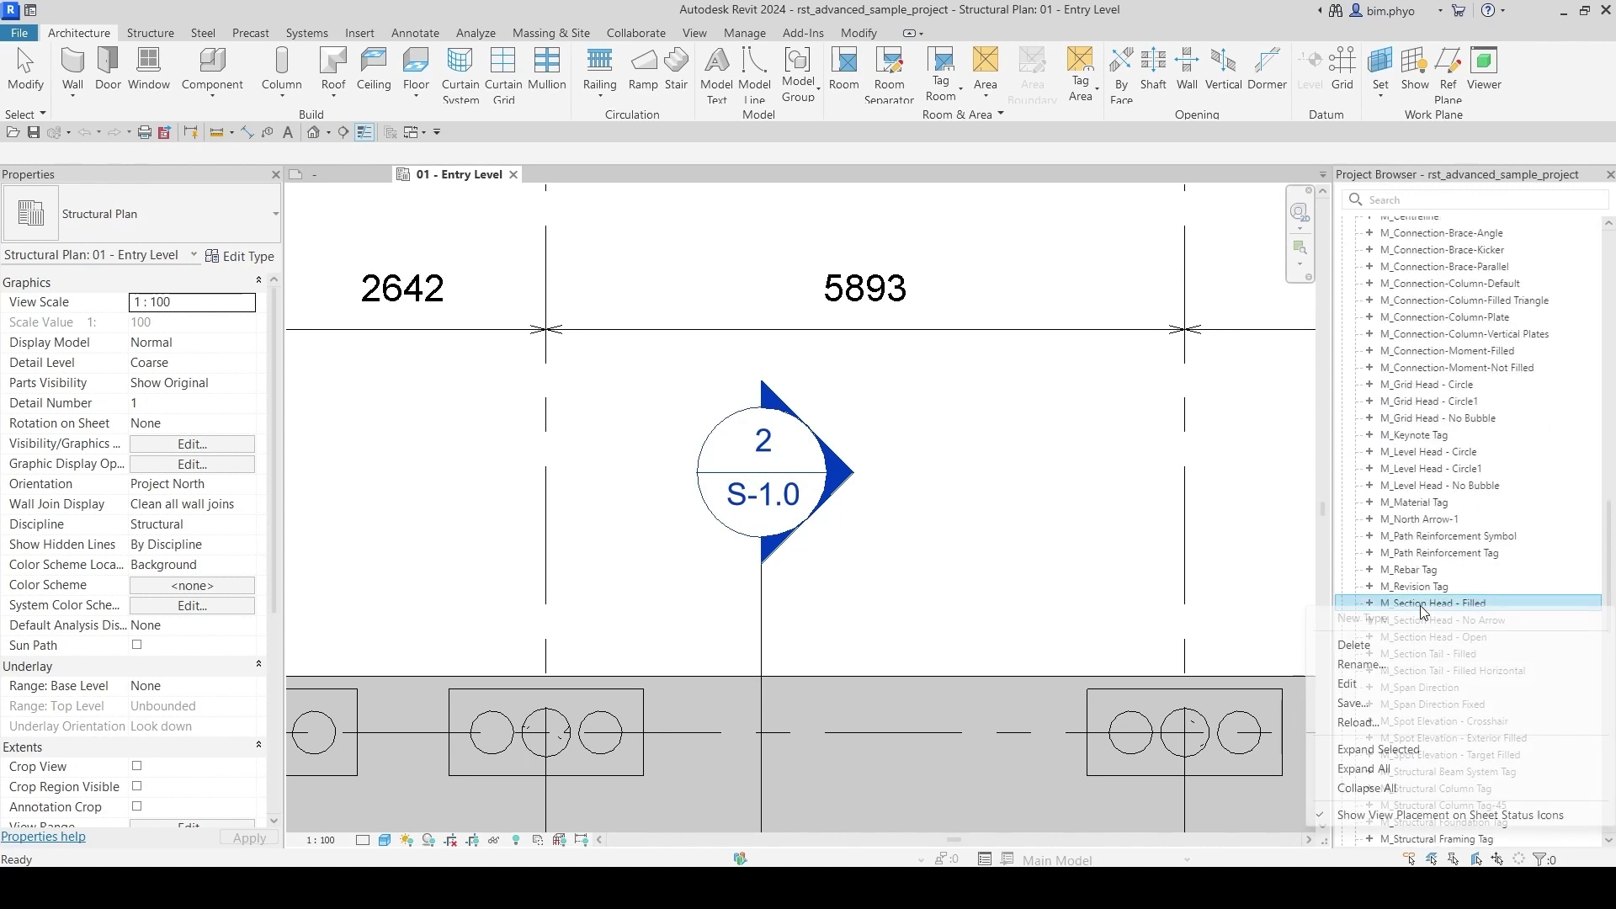
{"action": "left_click", "coordinate": [1348, 683]}
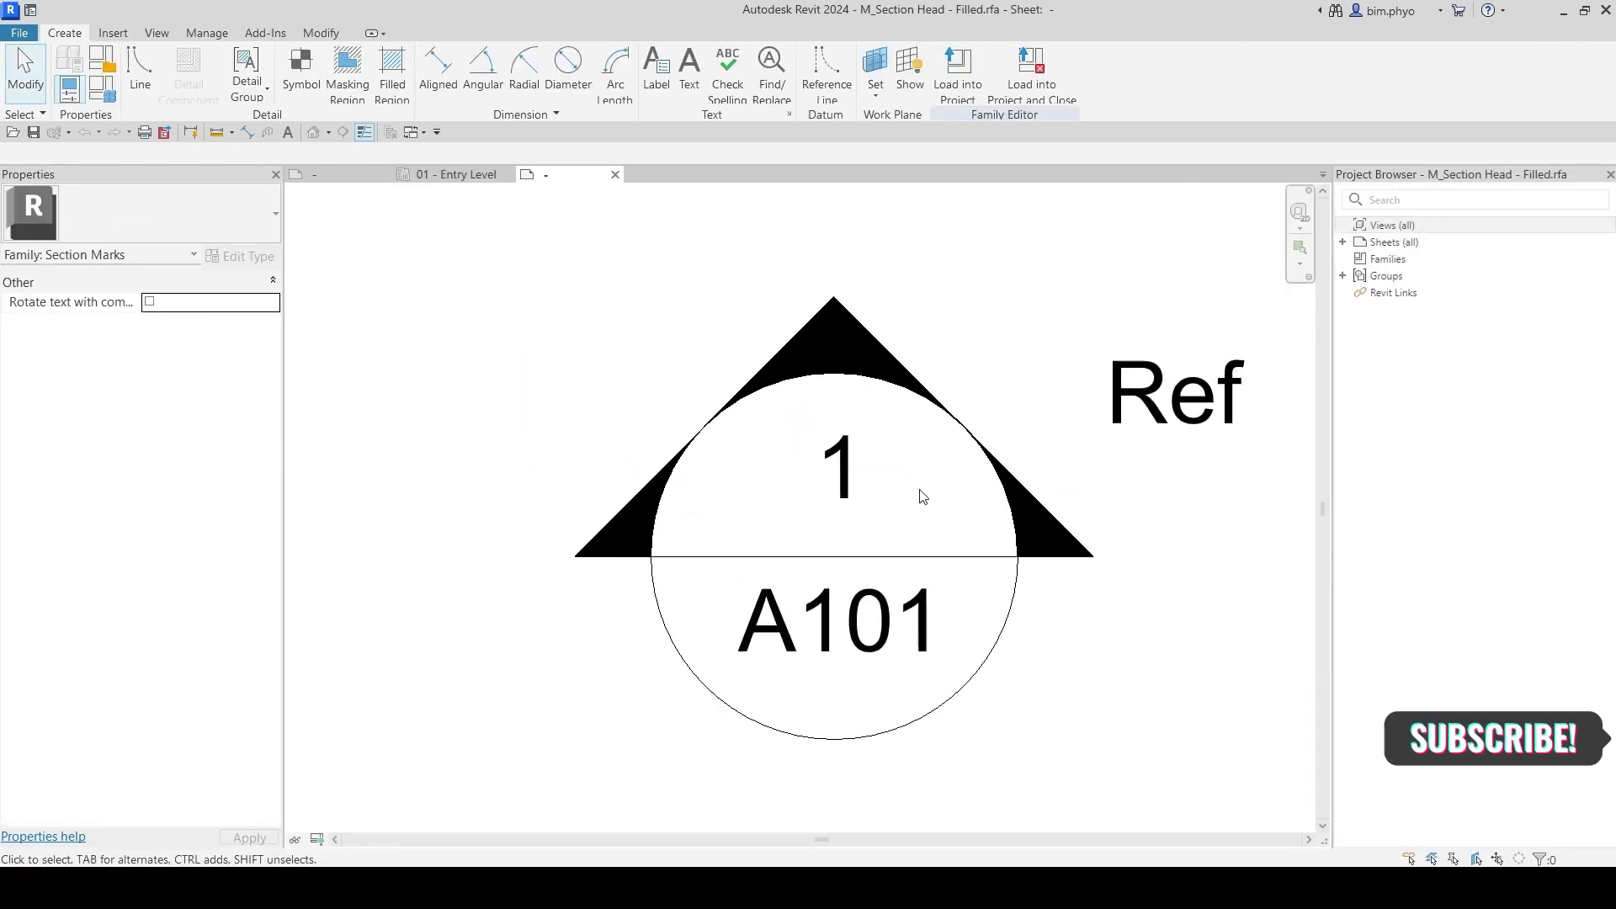
Step: Check which parameter drives the label in the upper half of the M_Section Head - Filled circle
{"action": "left_click", "coordinate": [839, 468]}
{"action": "left_click", "coordinate": [203, 322]}
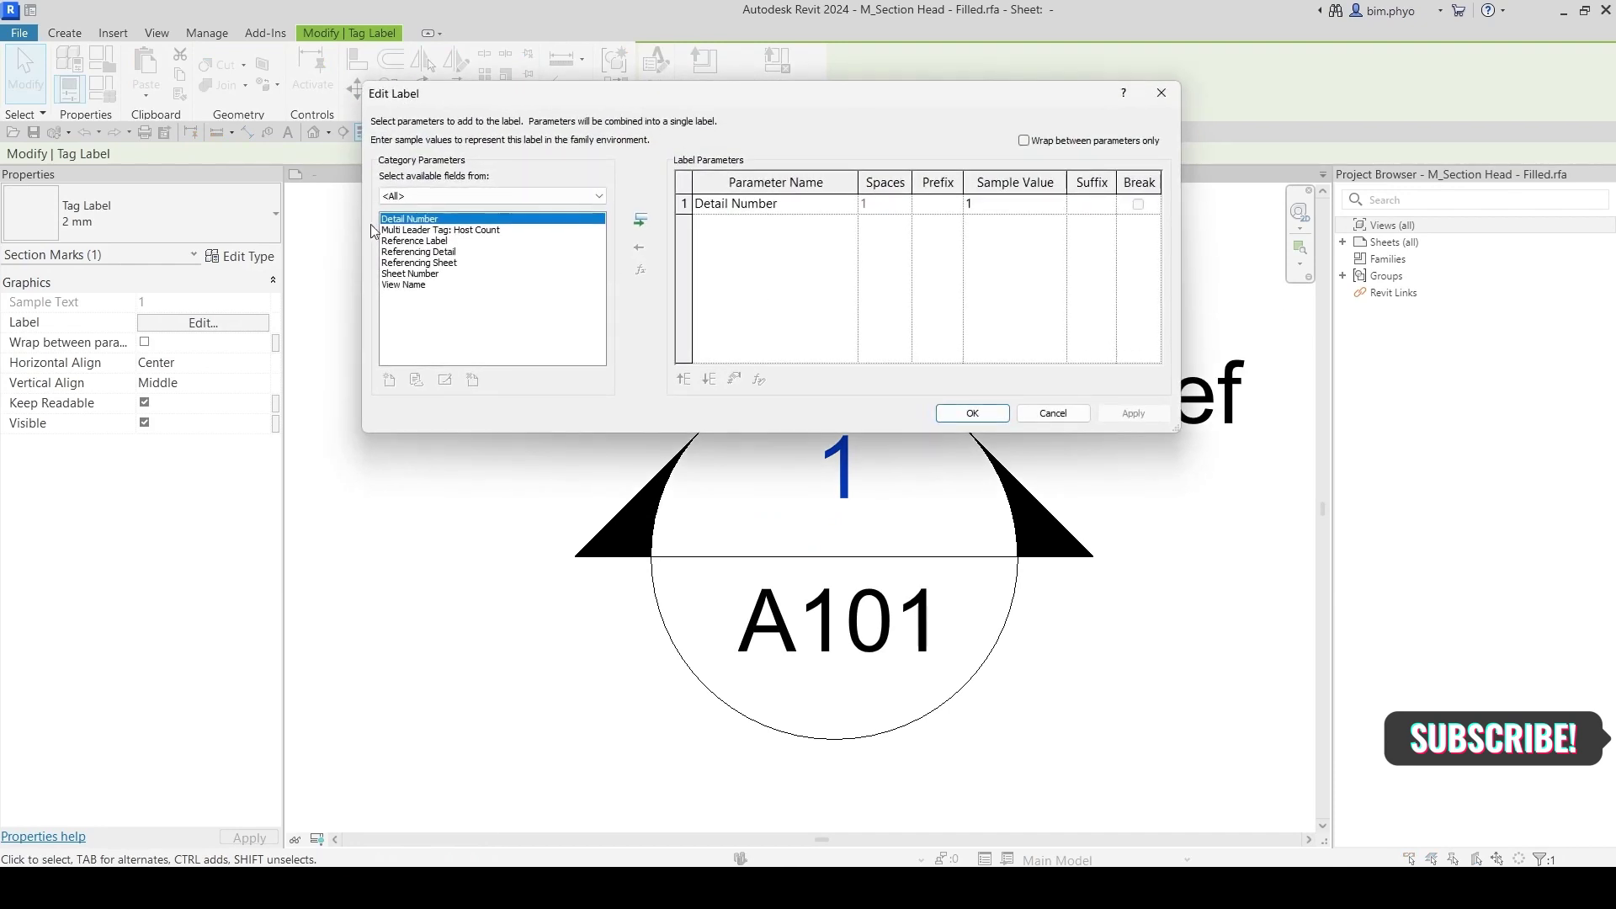
{"action": "key", "text": "Return"}
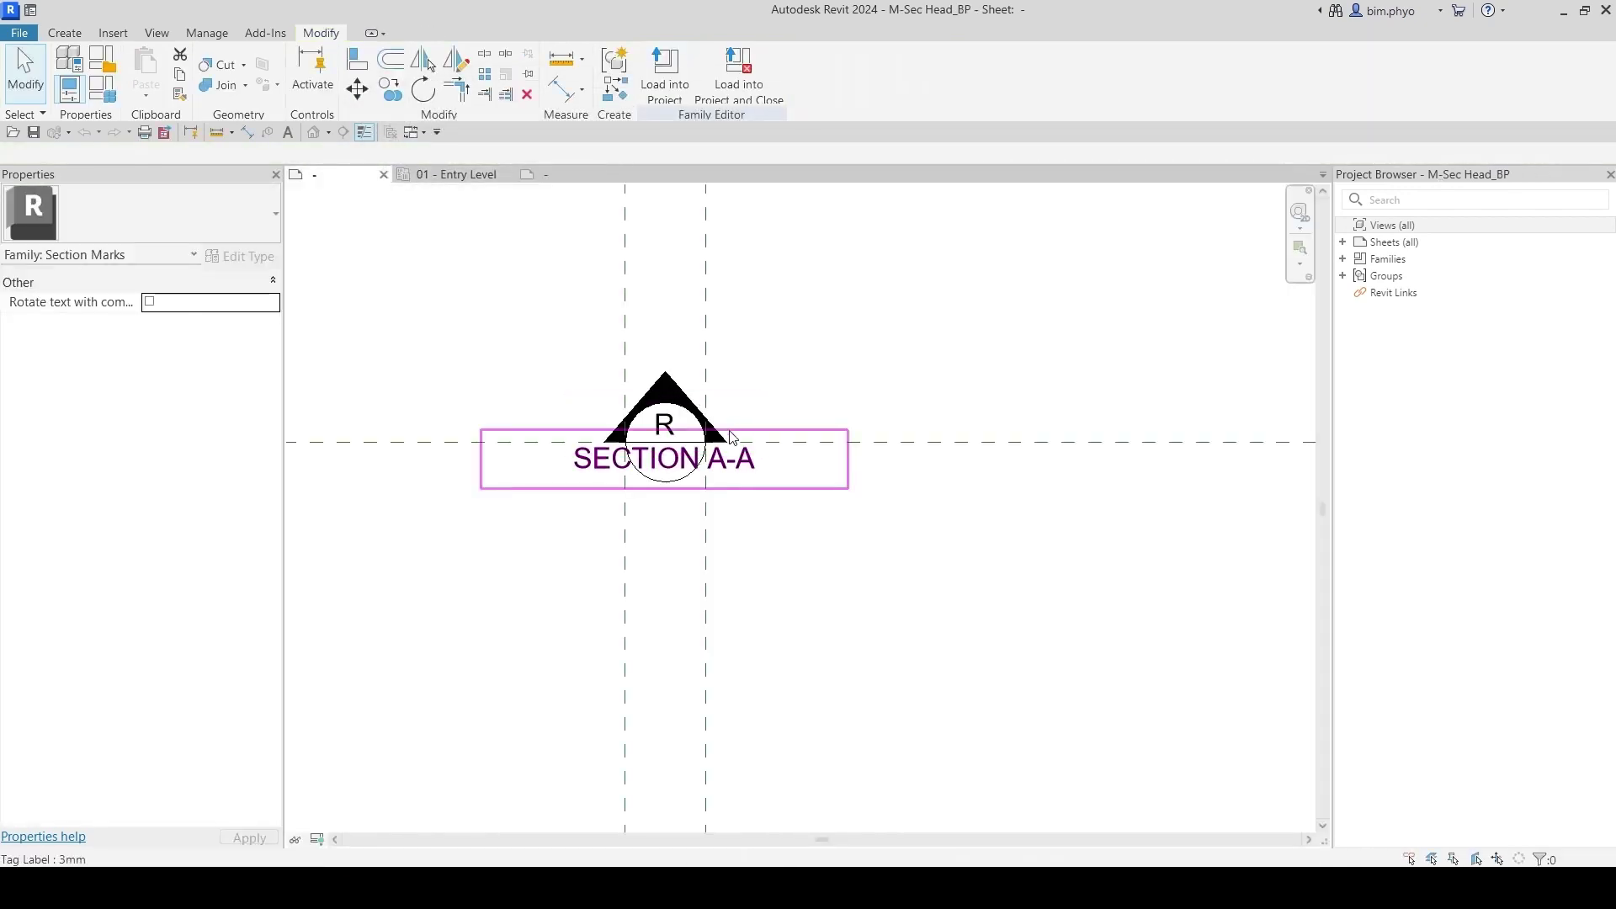
Step: In the M-Sec Head_BP family, replace the Referencing Detail parameter of the upper label with Detail Number
{"action": "scroll", "coordinate": [645, 445], "scroll_direction": "up", "scroll_amount": 3}
{"action": "left_click", "coordinate": [686, 410]}
{"action": "left_click", "coordinate": [684, 408]}
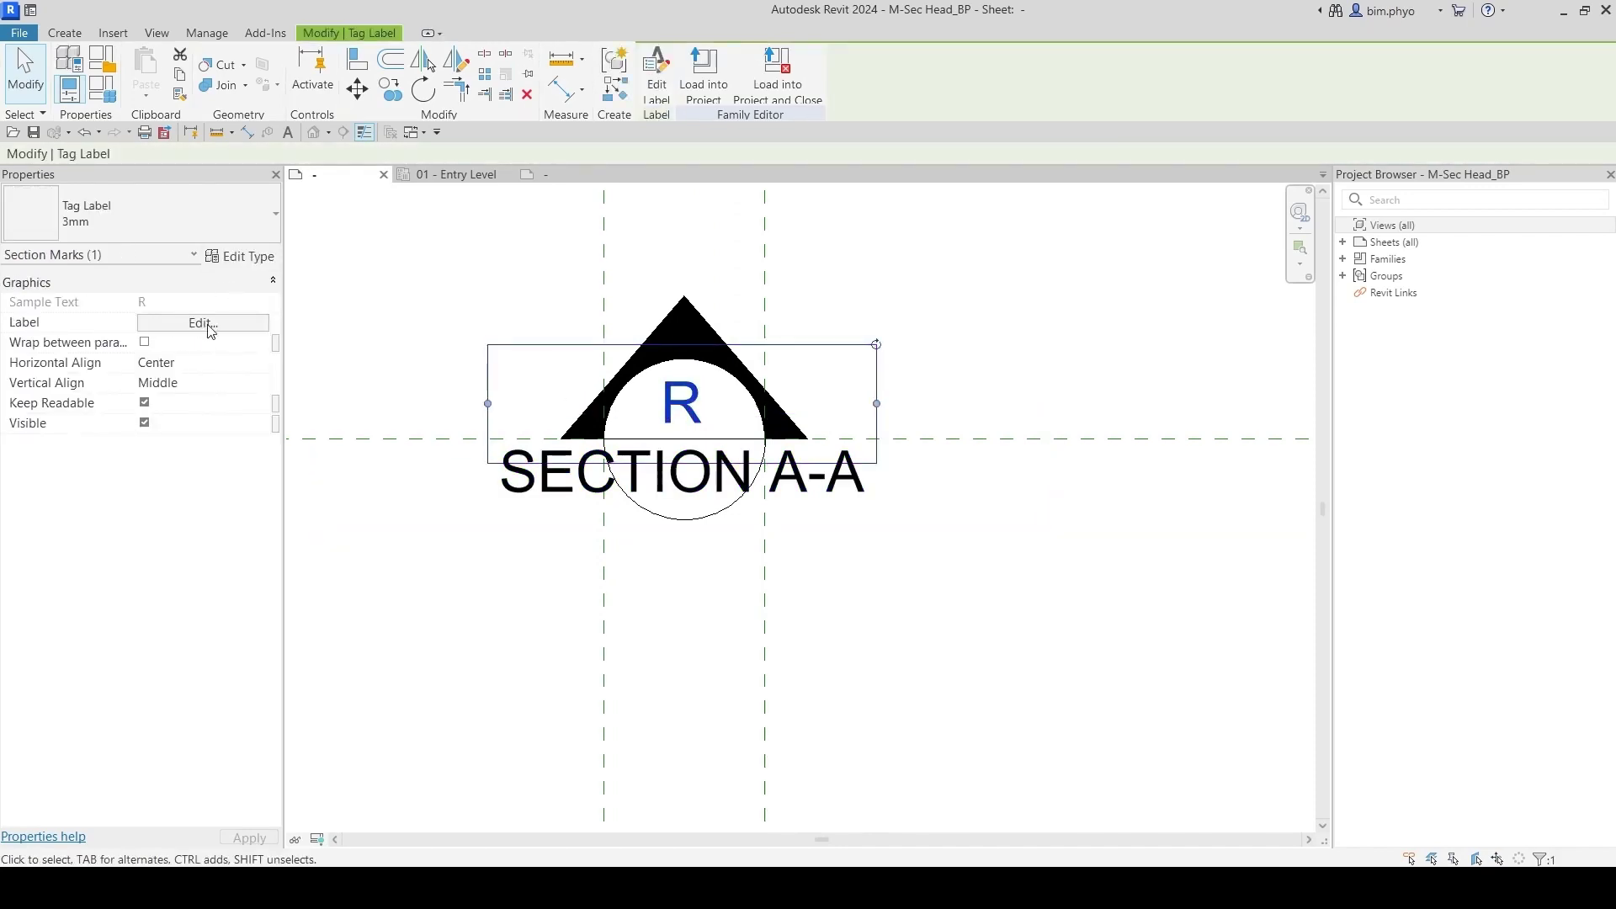
{"action": "left_click", "coordinate": [204, 323]}
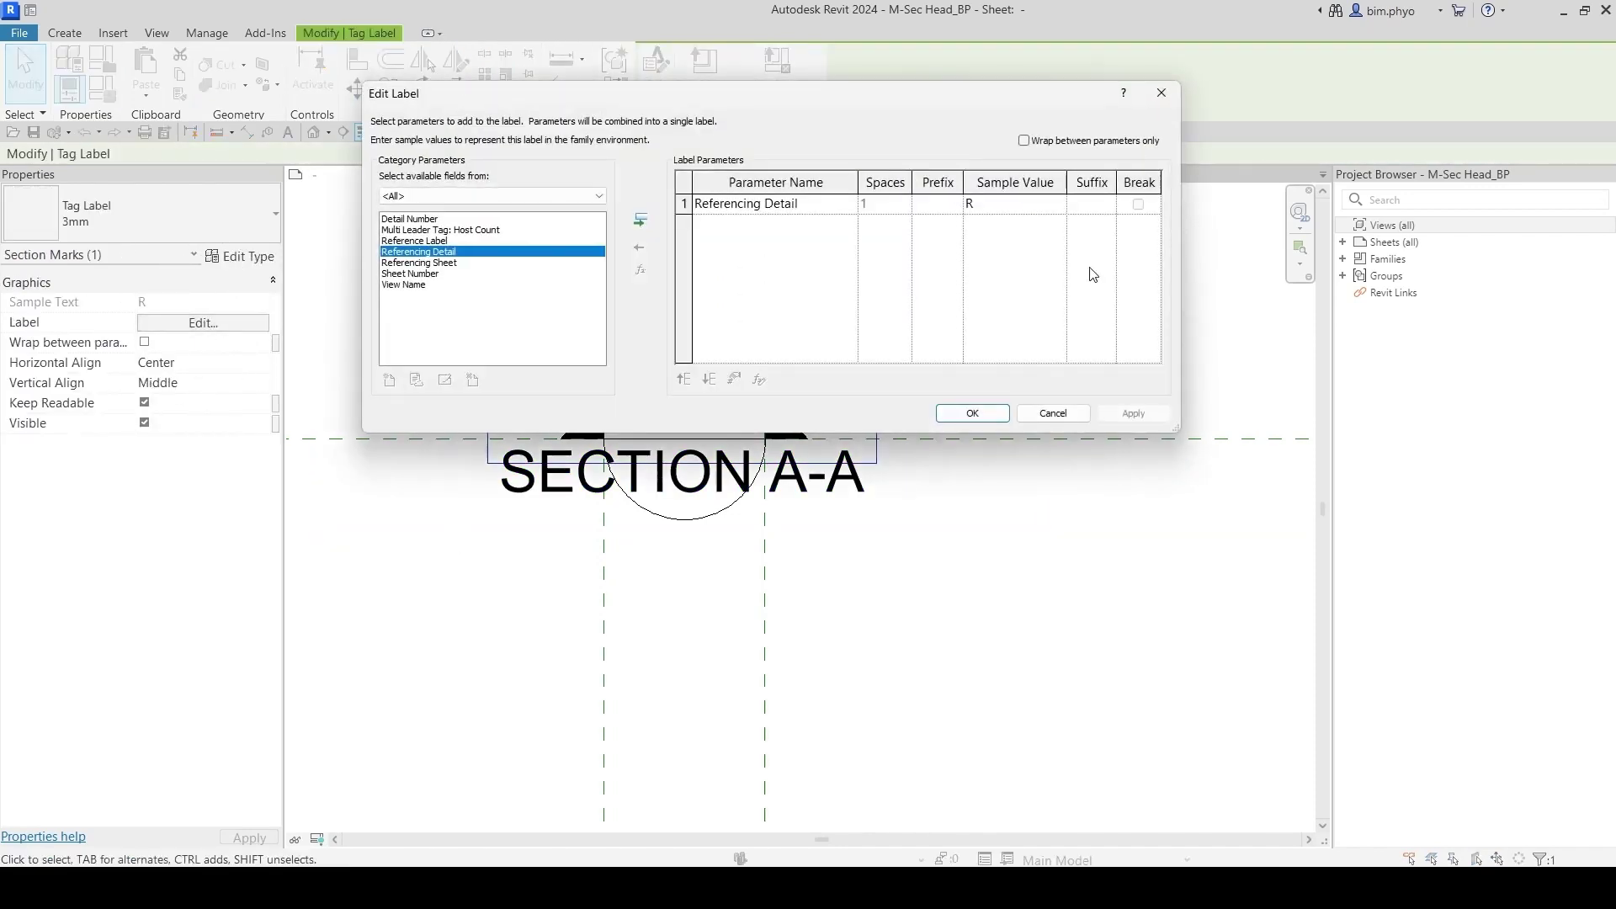
{"action": "left_click", "coordinate": [391, 219]}
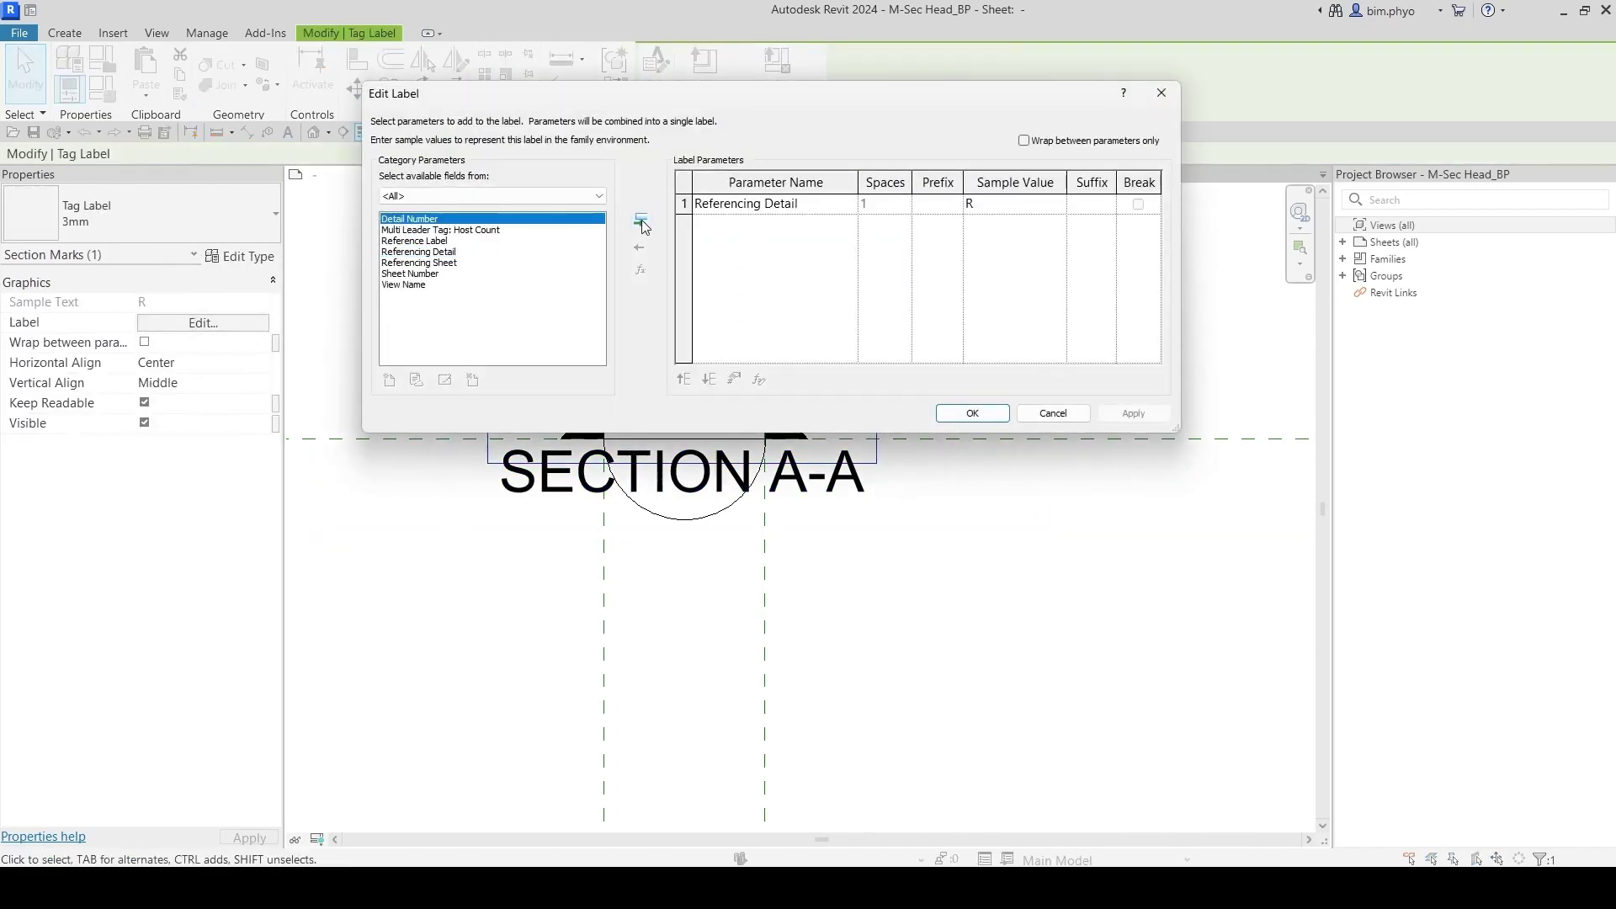
{"action": "left_click", "coordinate": [642, 223]}
{"action": "left_click", "coordinate": [685, 203]}
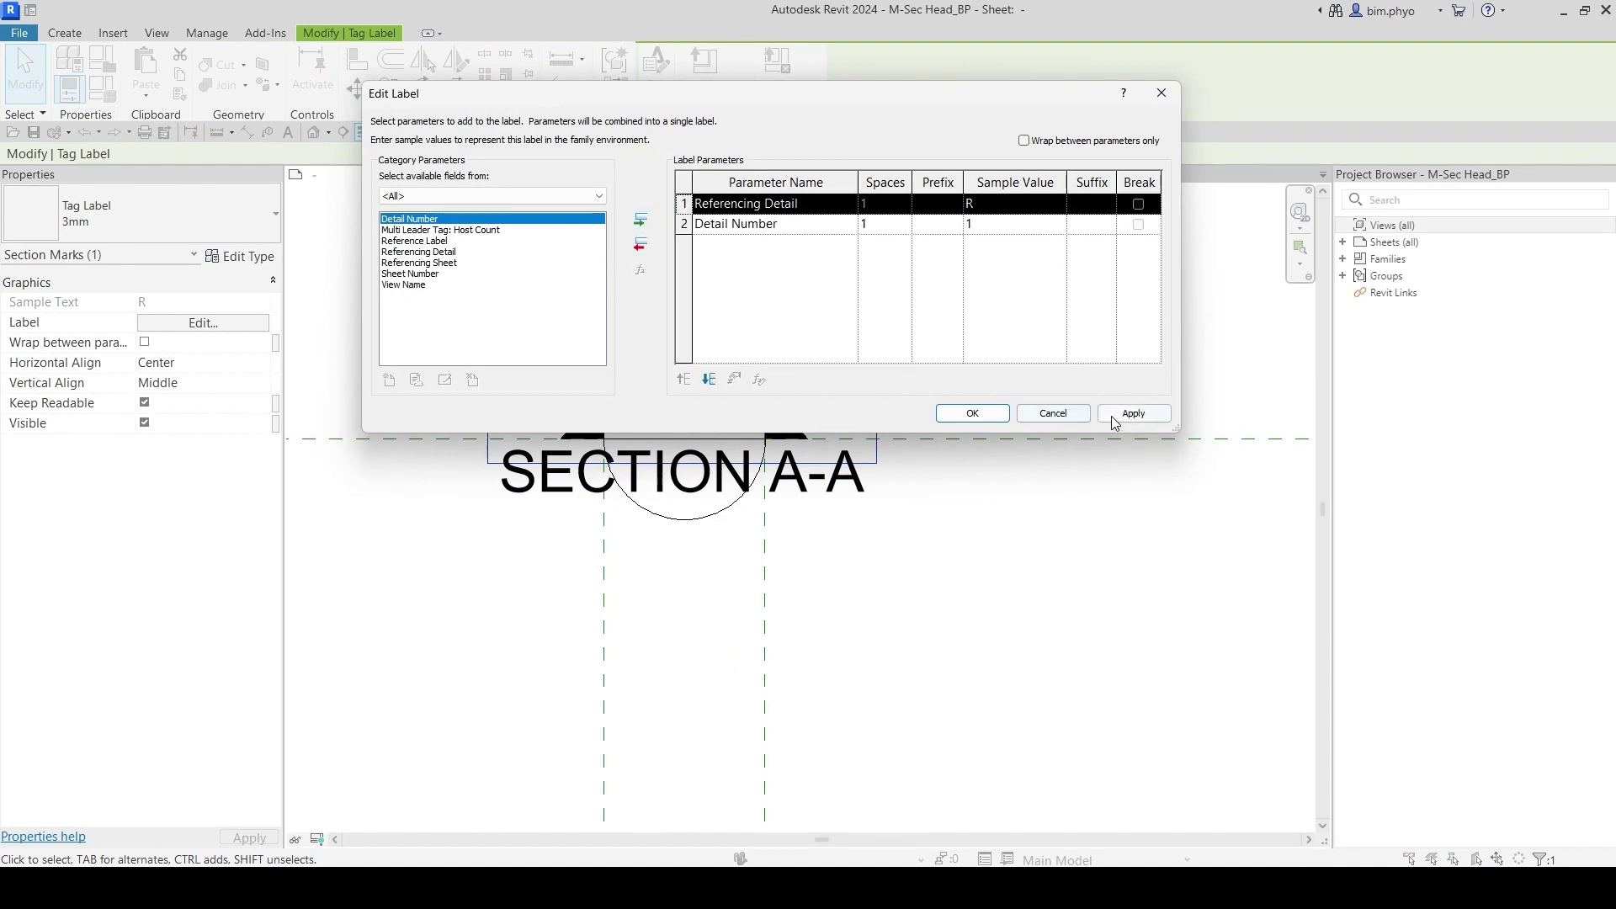
{"action": "left_click", "coordinate": [640, 246]}
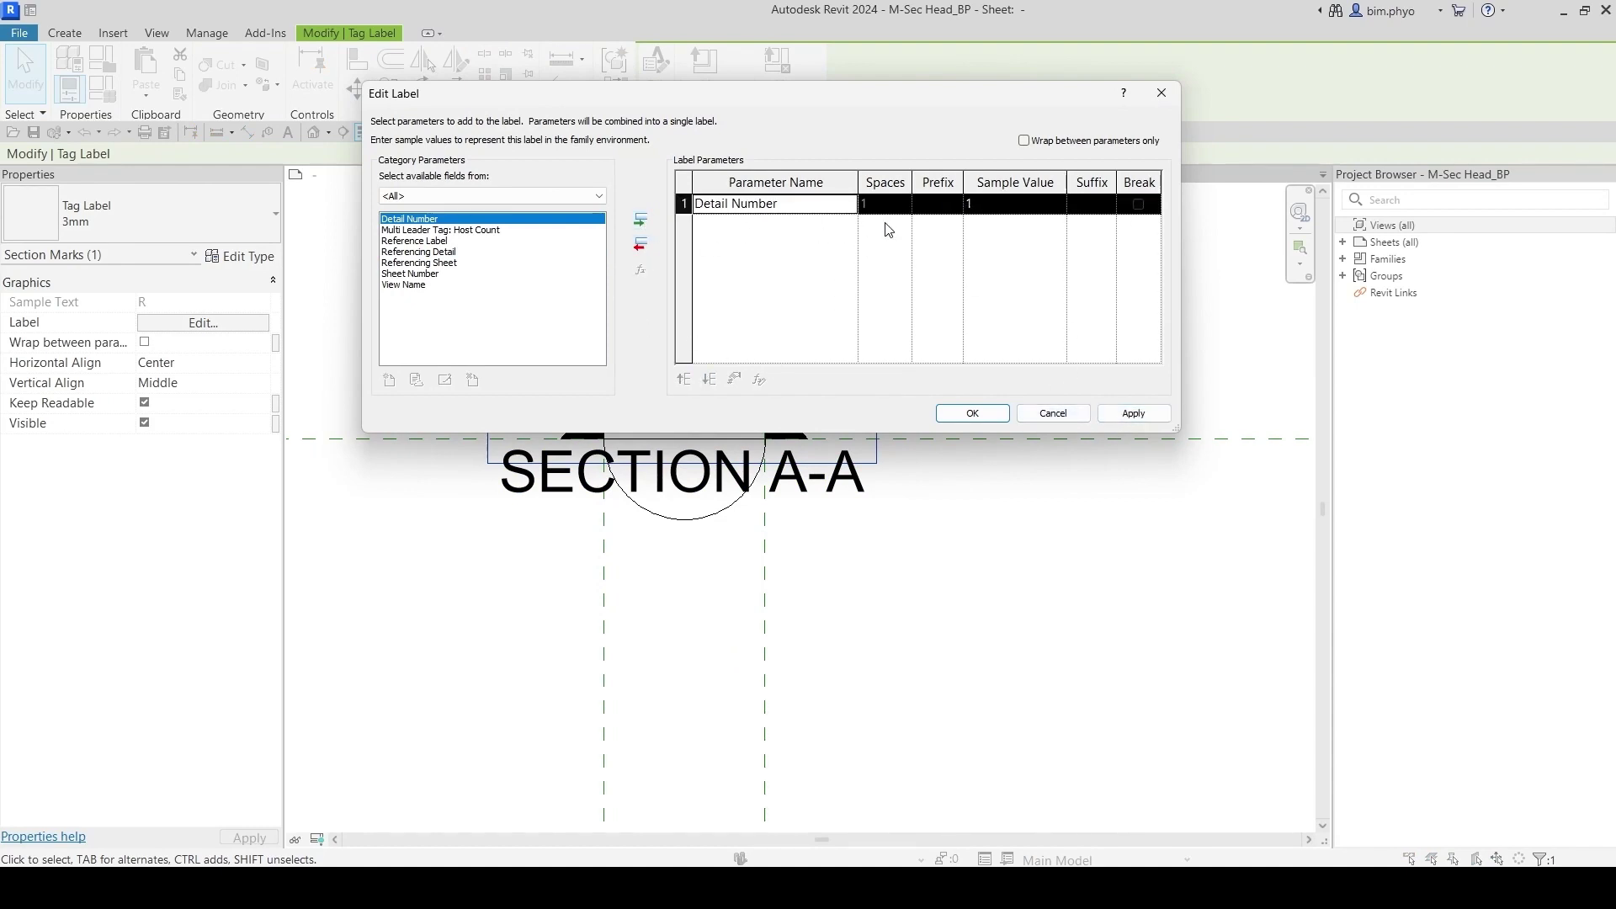
{"action": "left_click", "coordinate": [972, 412]}
{"action": "left_click", "coordinate": [899, 357]}
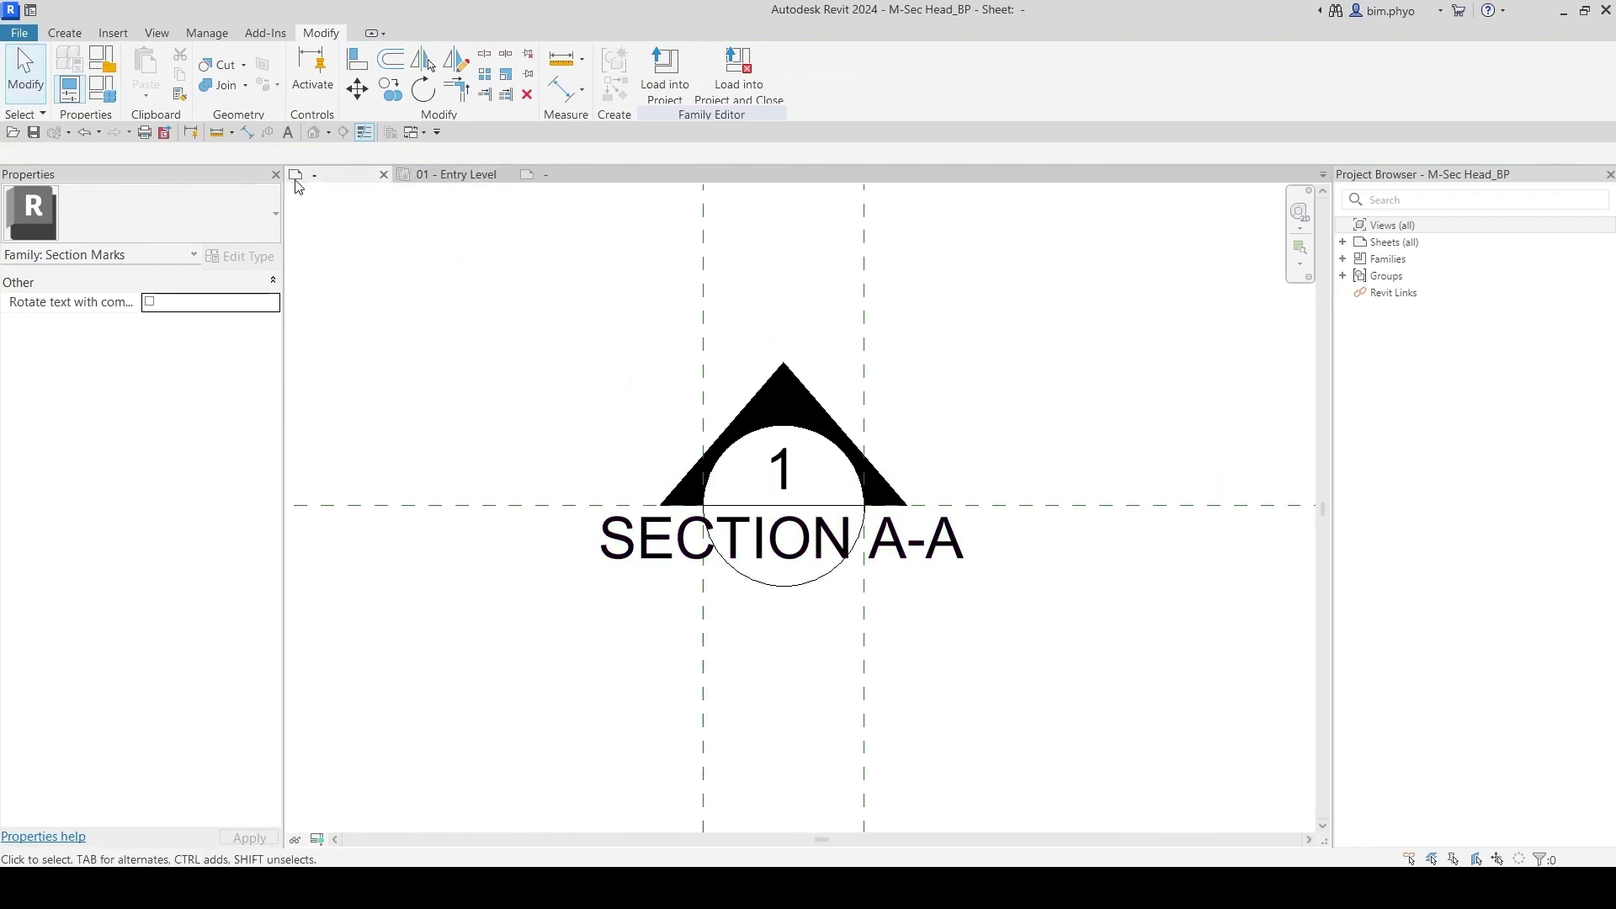
Step: Load the M-Sec Head_BP family into rst_advanced_sample_project.rvt only
{"action": "left_click", "coordinate": [666, 74]}
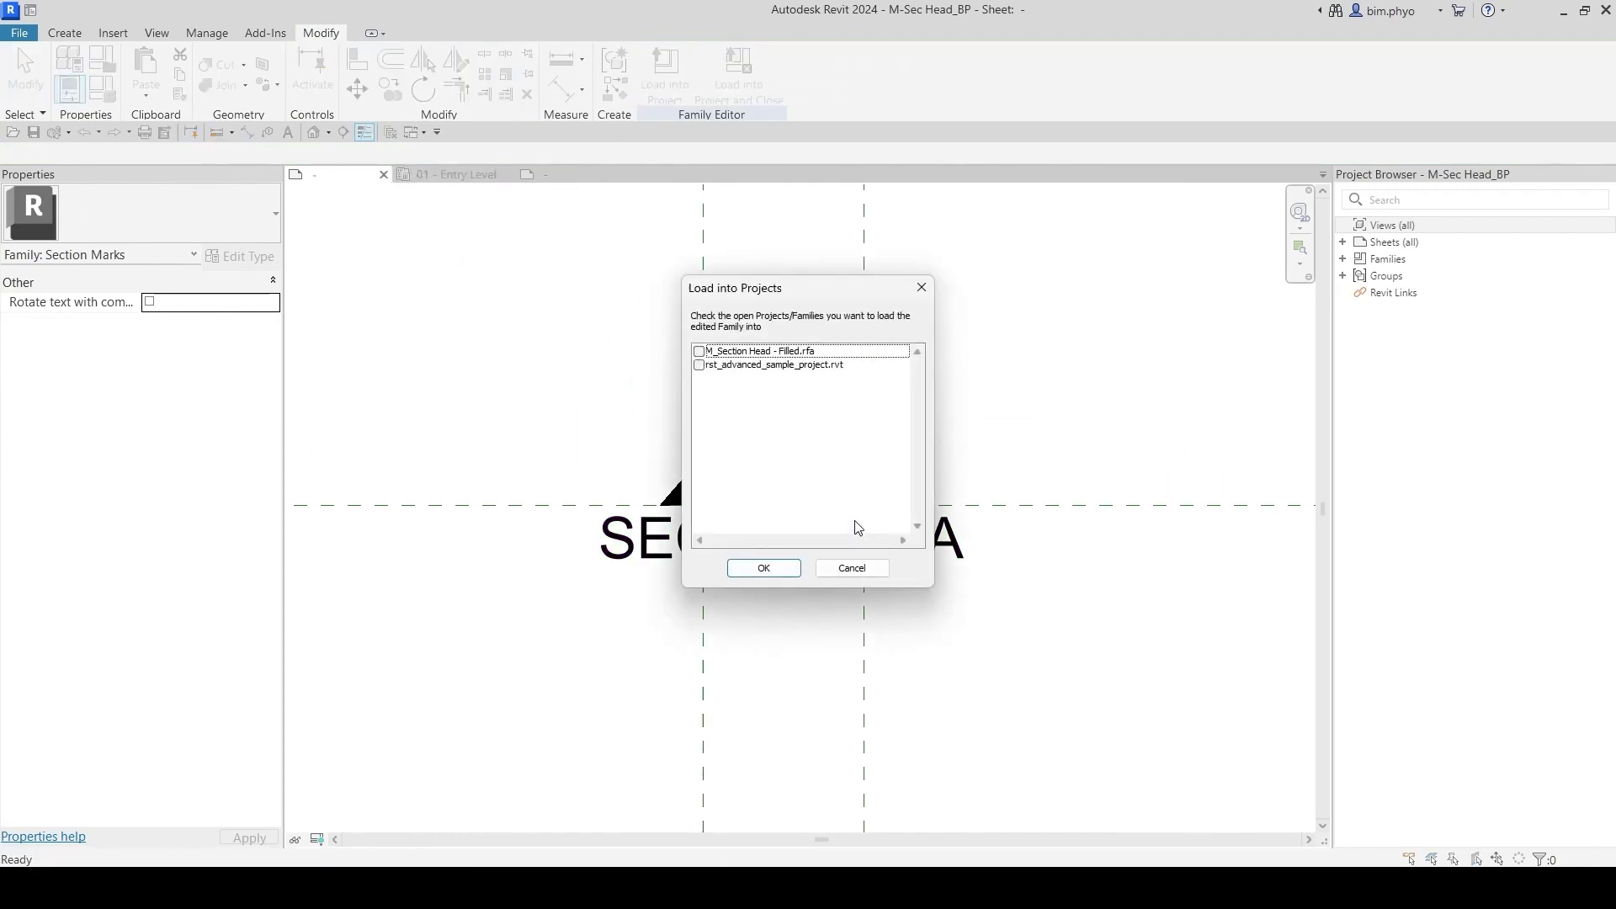
{"action": "left_click", "coordinate": [699, 366]}
{"action": "left_click", "coordinate": [765, 573]}
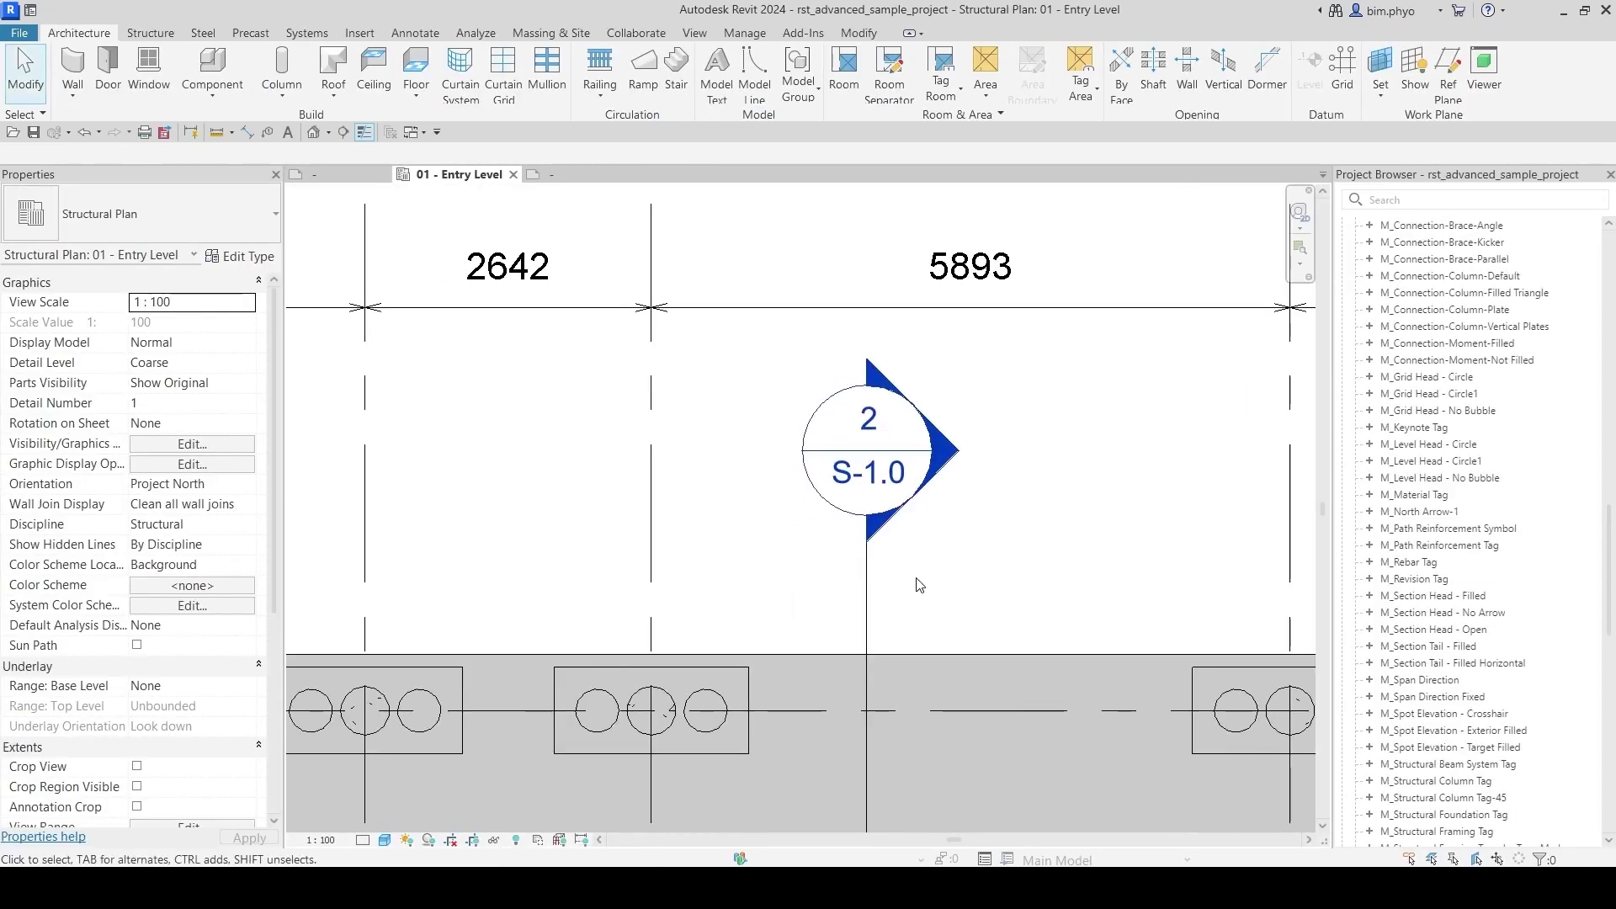
Step: Duplicate the Building Section type of the section marked 2 / S-1.0 as Custom Sec
{"action": "left_click", "coordinate": [867, 589]}
{"action": "left_click", "coordinate": [240, 256]}
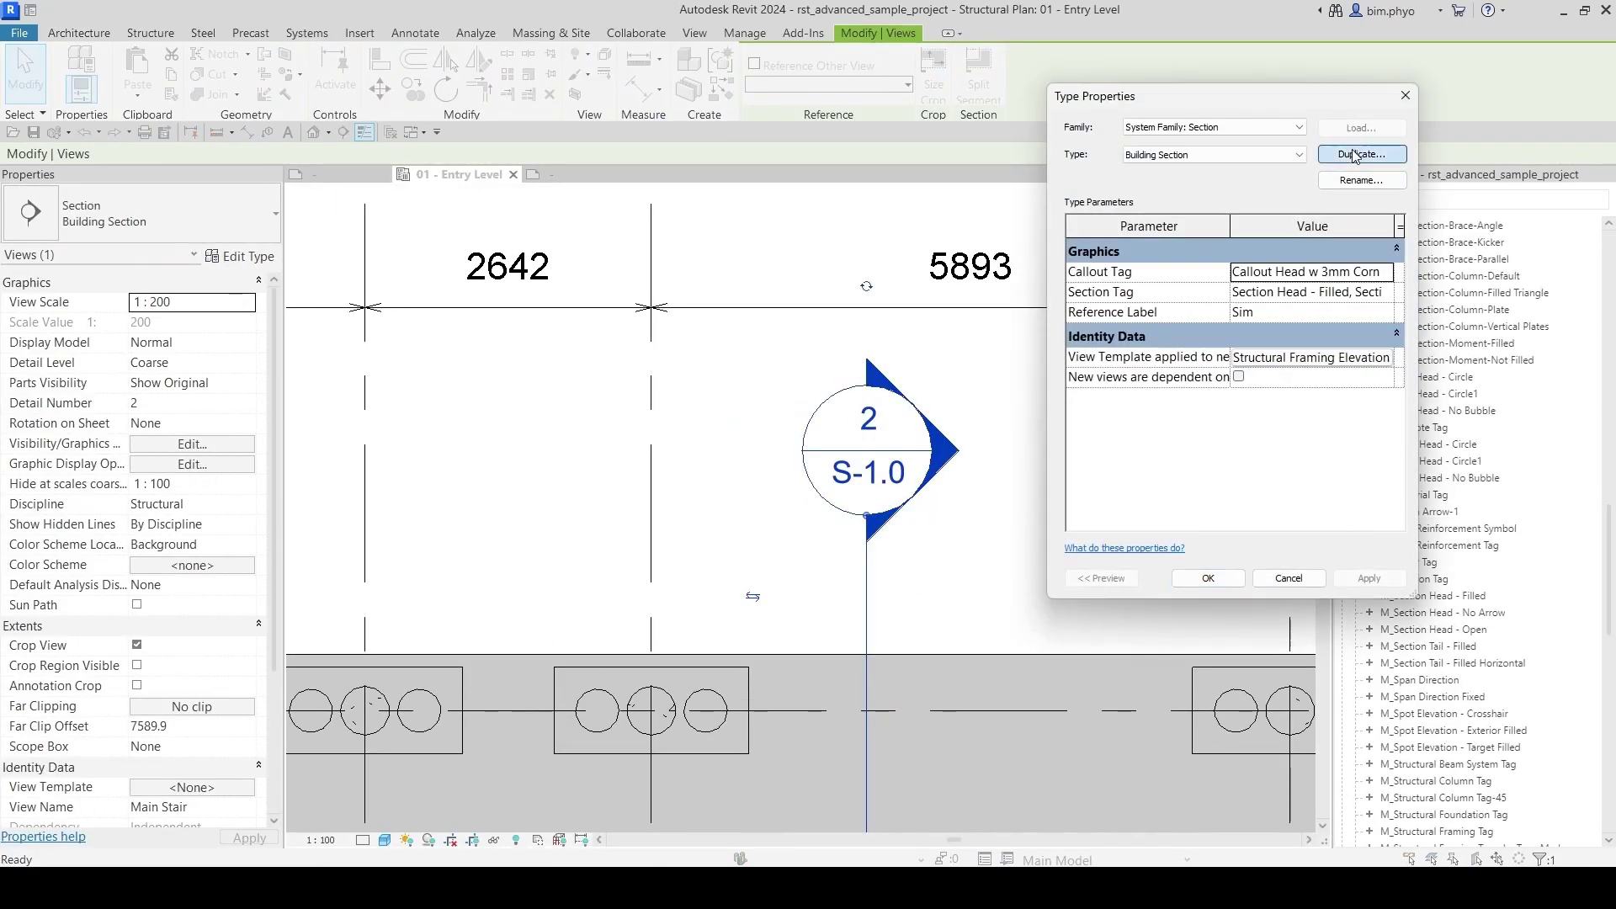
{"action": "left_click", "coordinate": [1354, 156]}
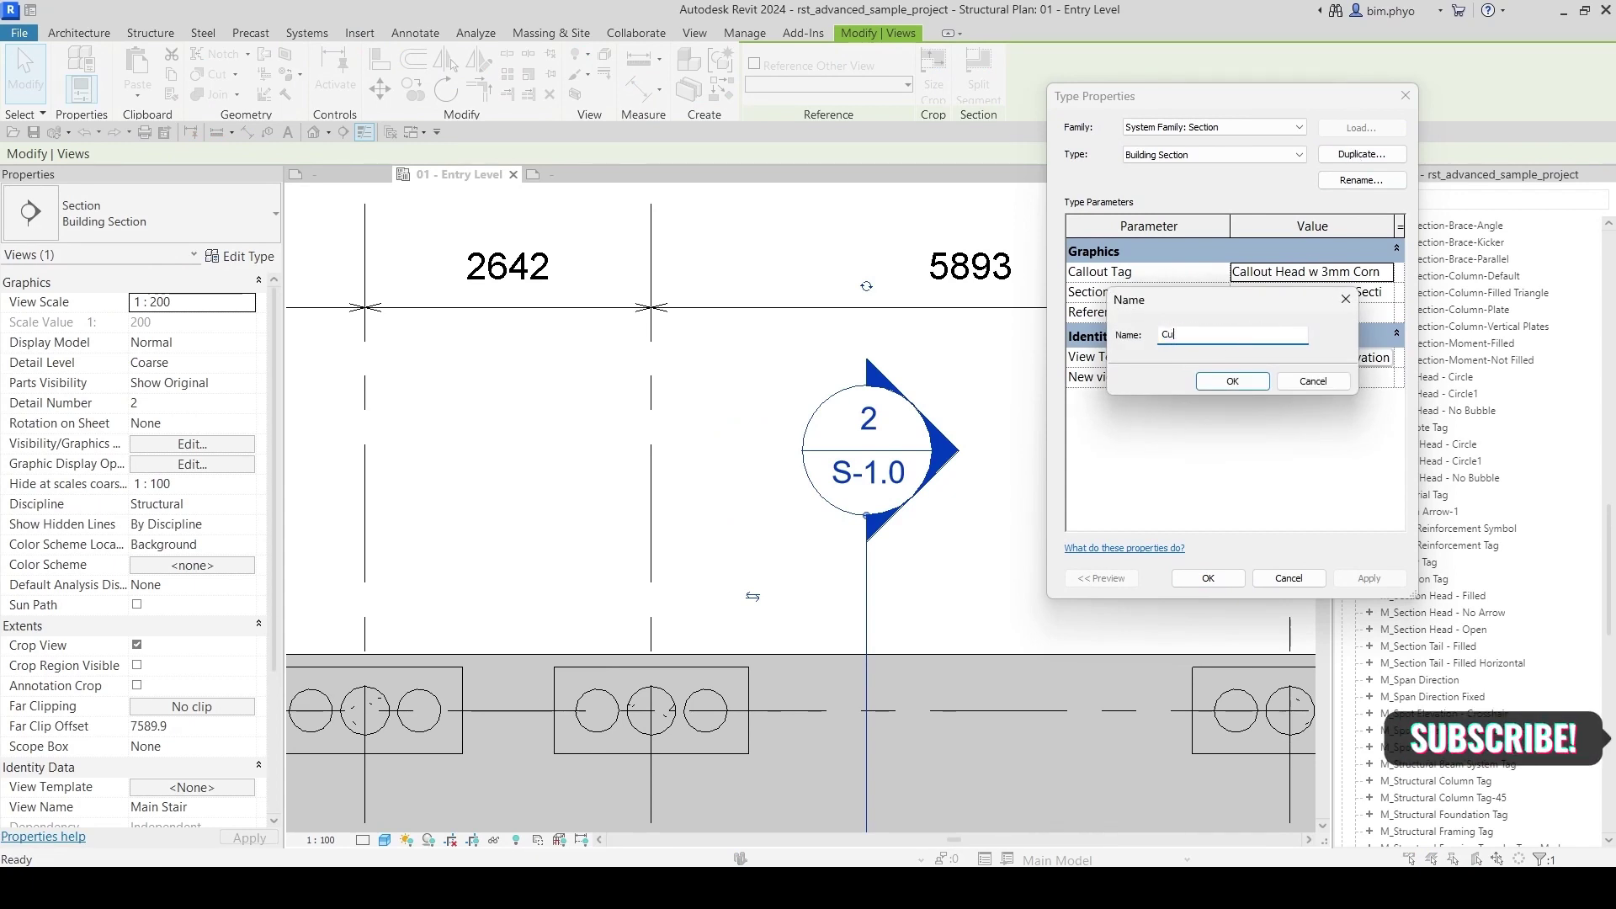
{"action": "type", "text": "Custom Sec"}
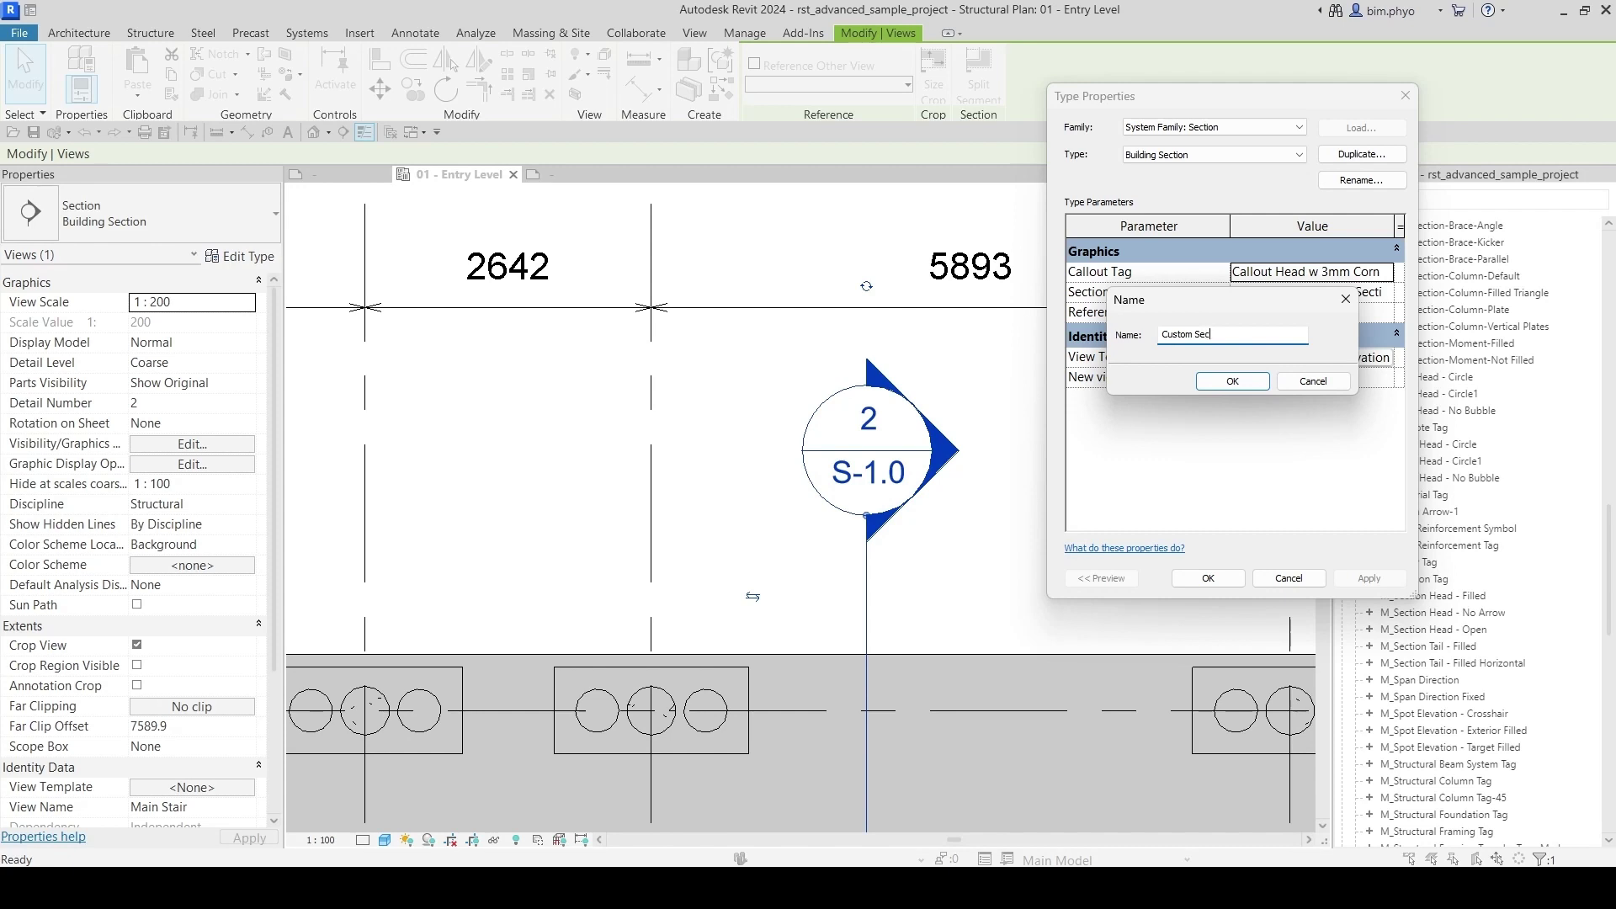
{"action": "key", "text": "Return"}
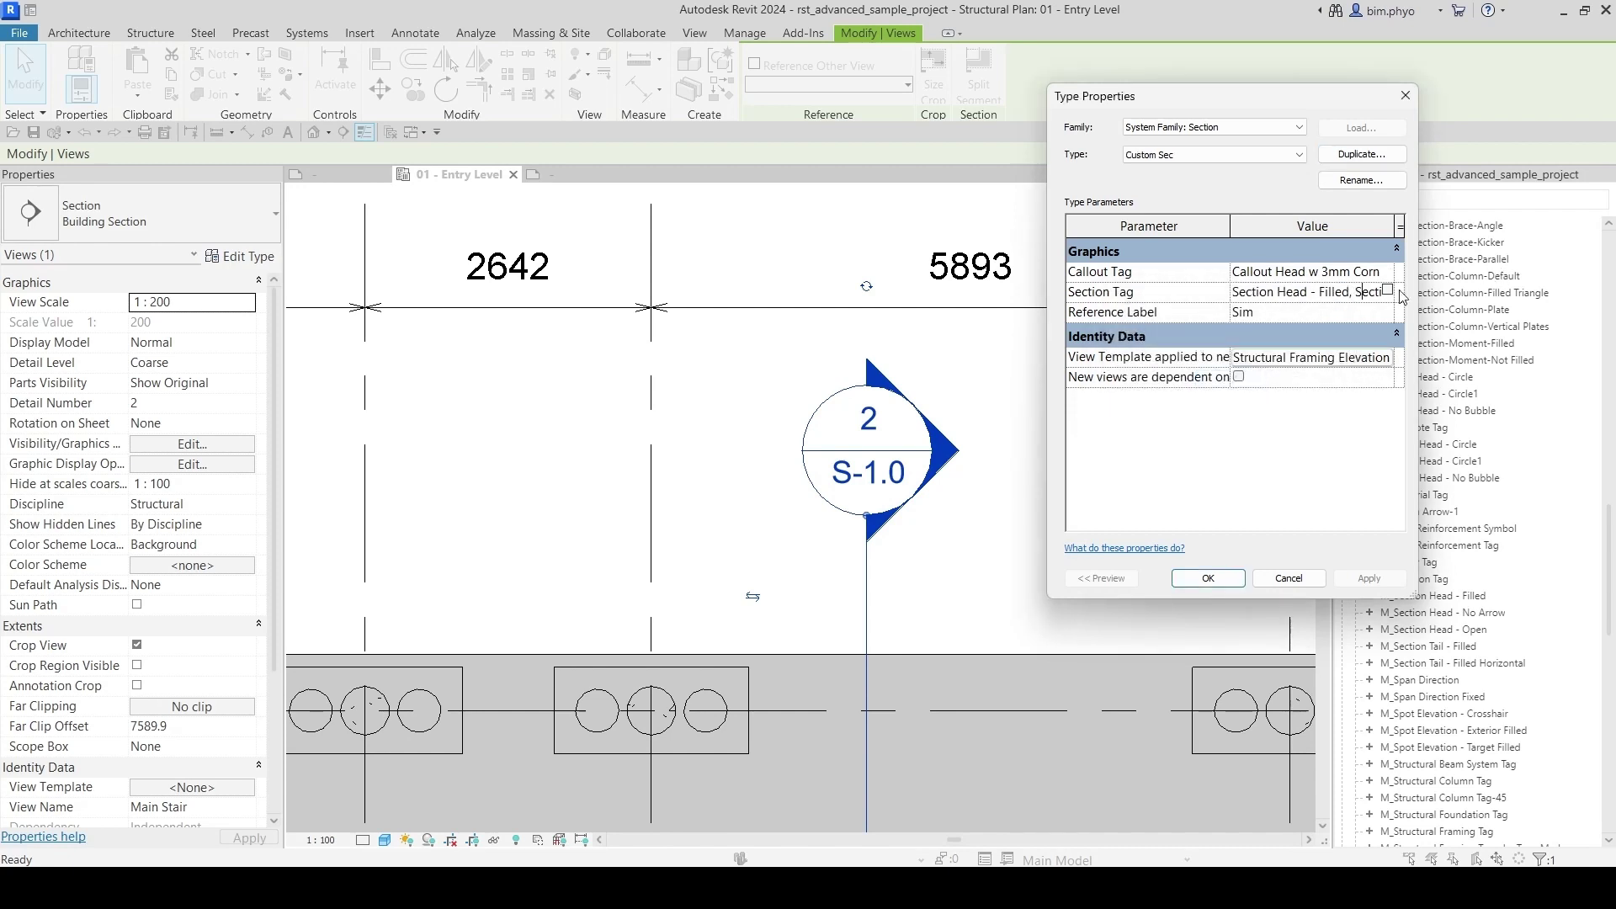
Step: Set the Section Head of the Custom Sec type's section tag to M-Sec Head_BP and apply the change to the section
{"action": "left_click", "coordinate": [1388, 292]}
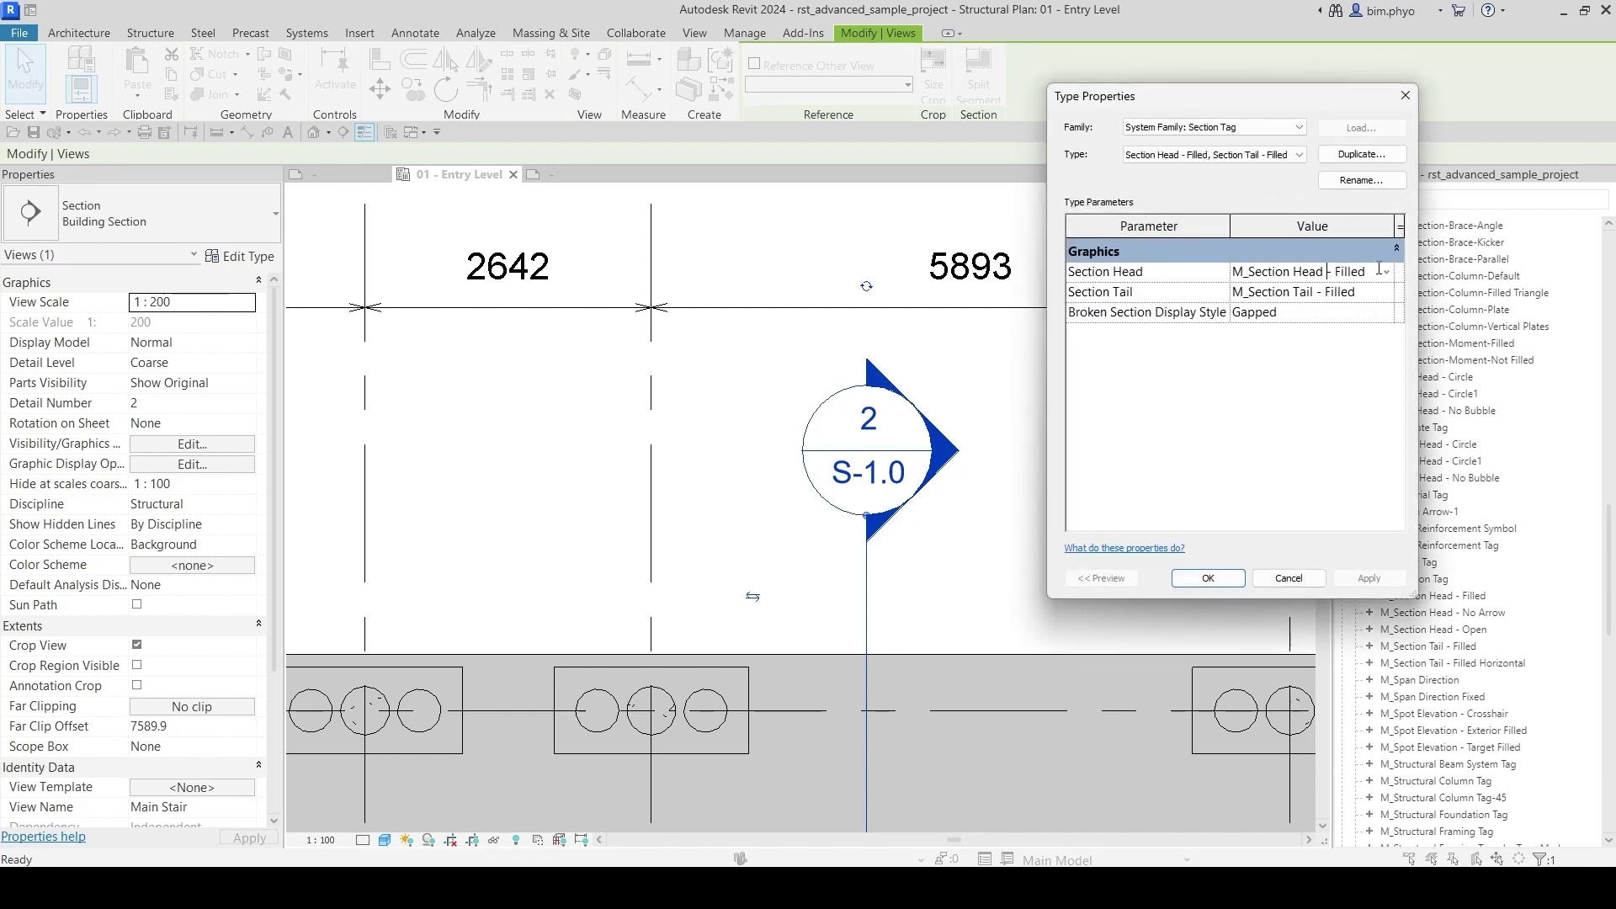
{"action": "left_click", "coordinate": [1387, 273]}
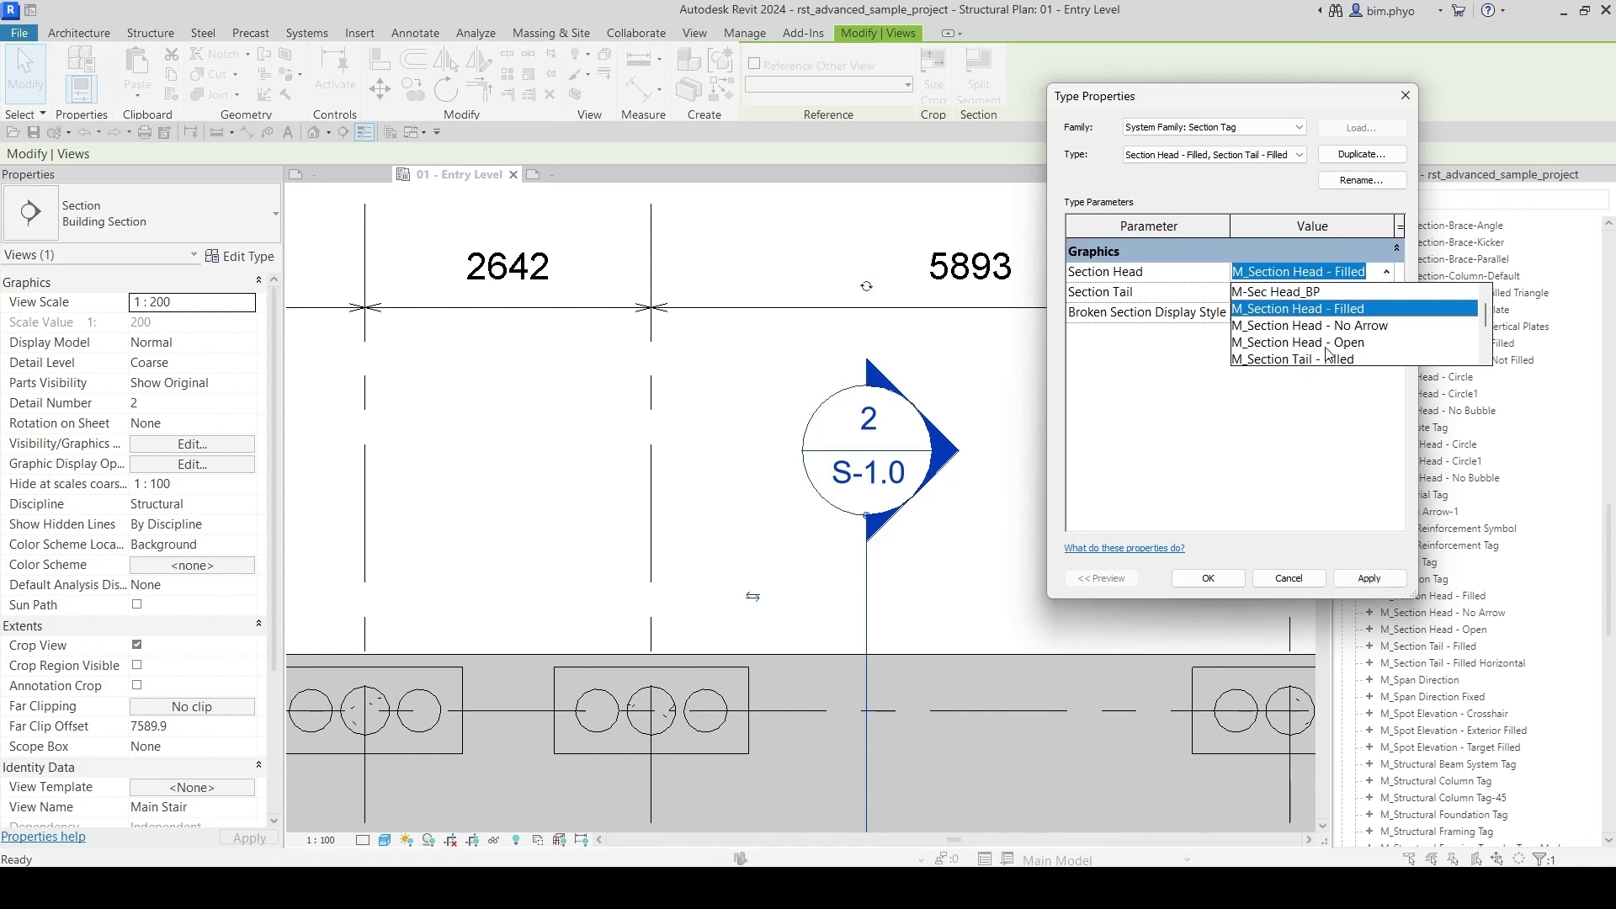
{"action": "scroll", "coordinate": [1286, 368], "scroll_direction": "down", "scroll_amount": 2}
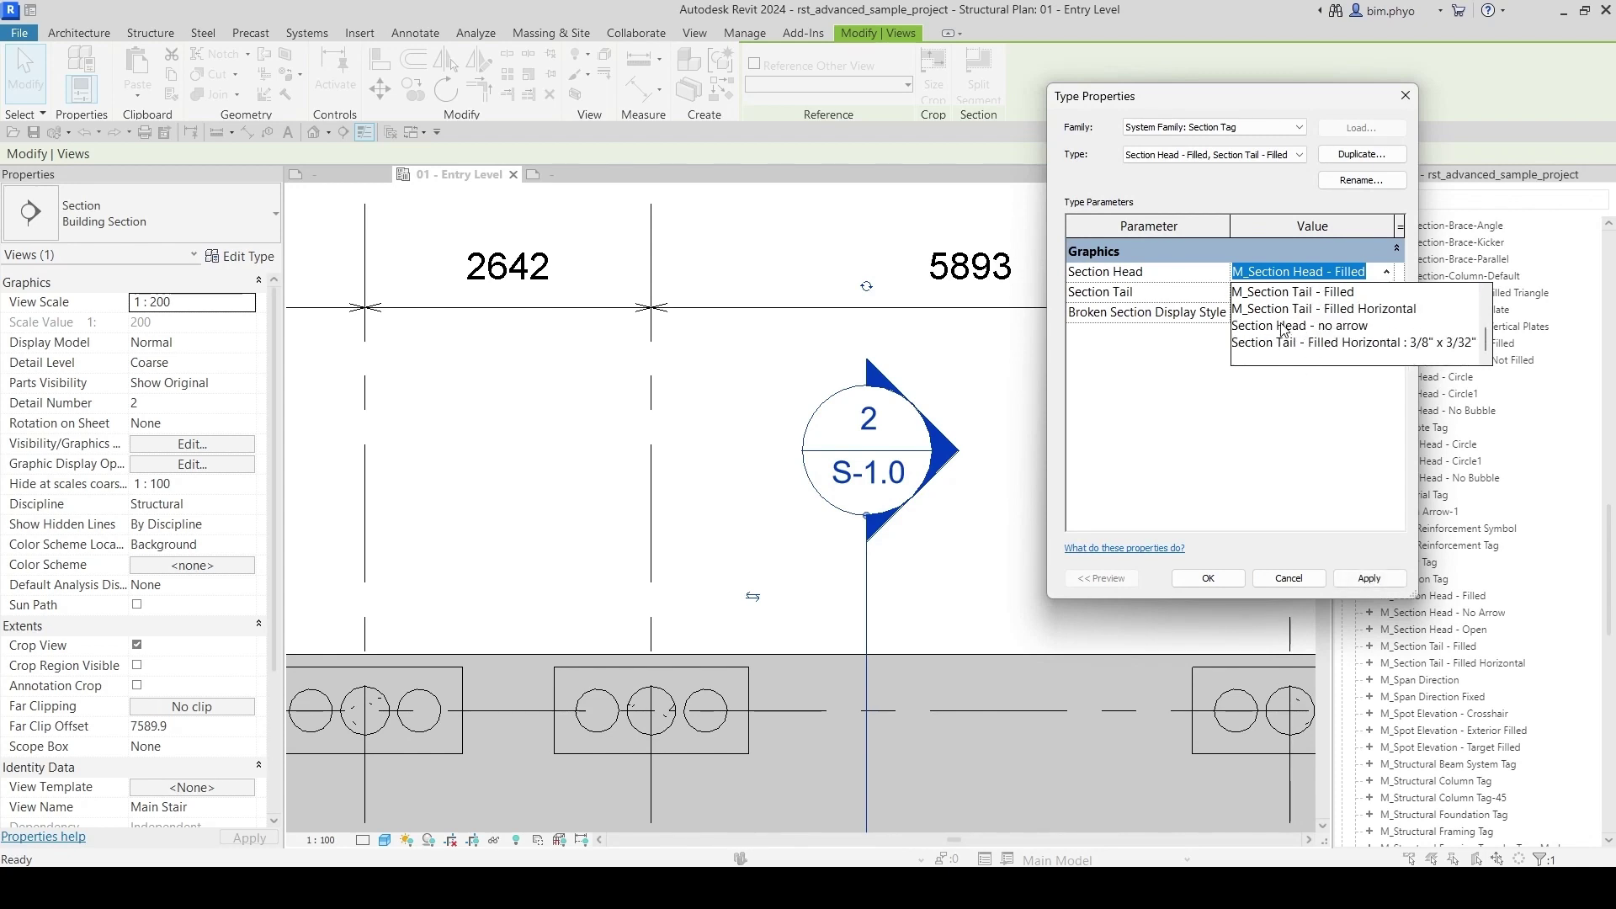
{"action": "scroll", "coordinate": [1311, 352], "scroll_direction": "up", "scroll_amount": 2}
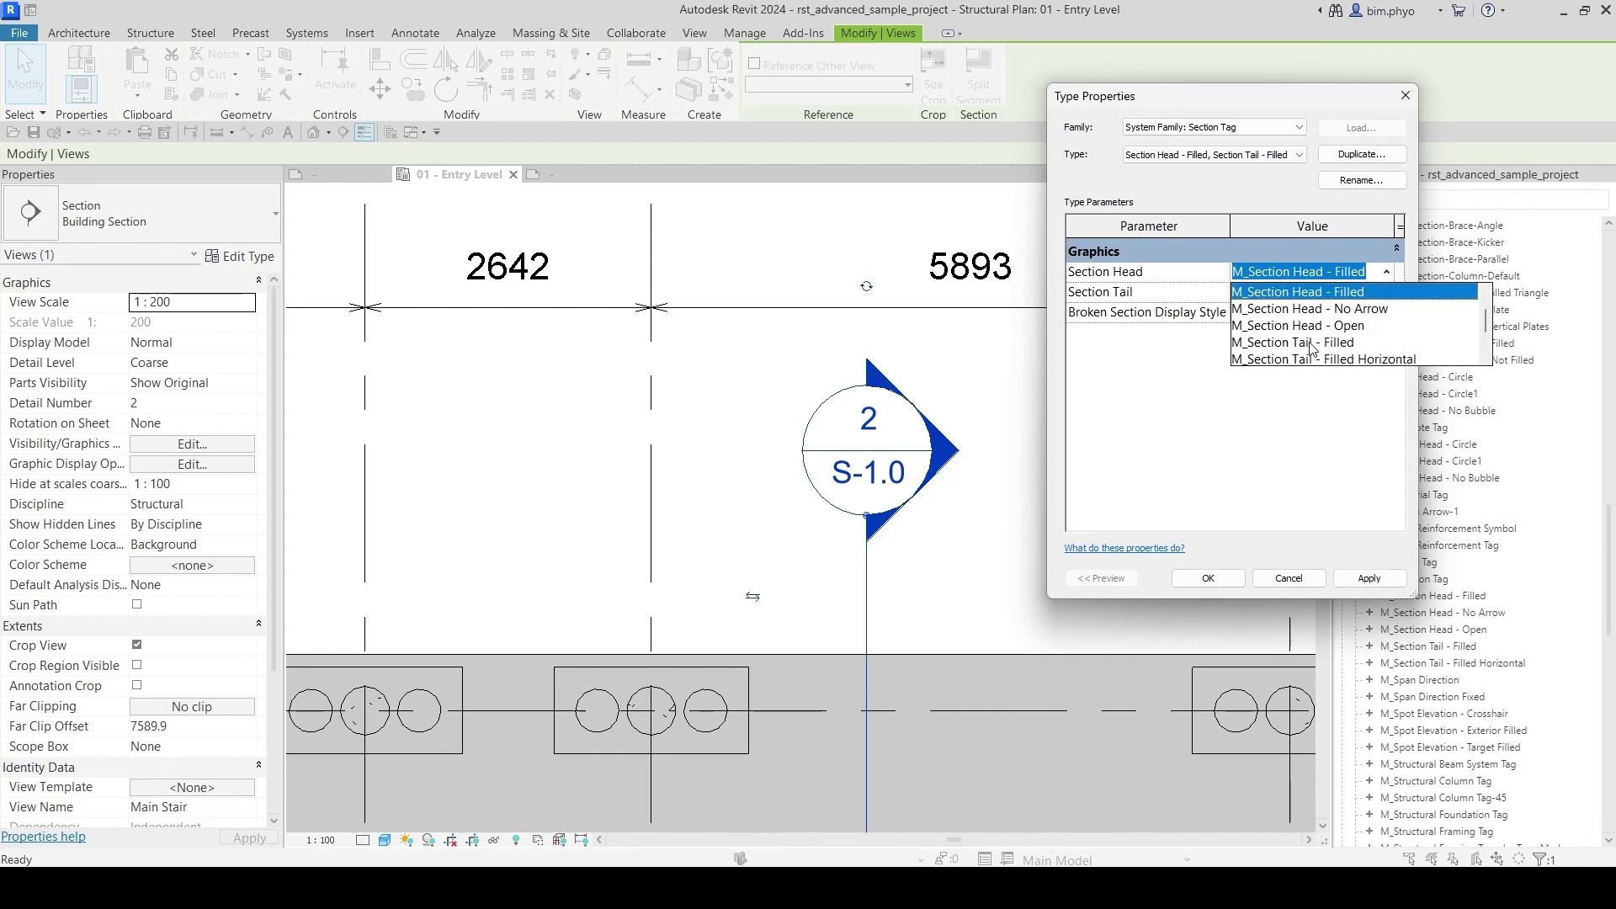
{"action": "left_click", "coordinate": [1292, 309]}
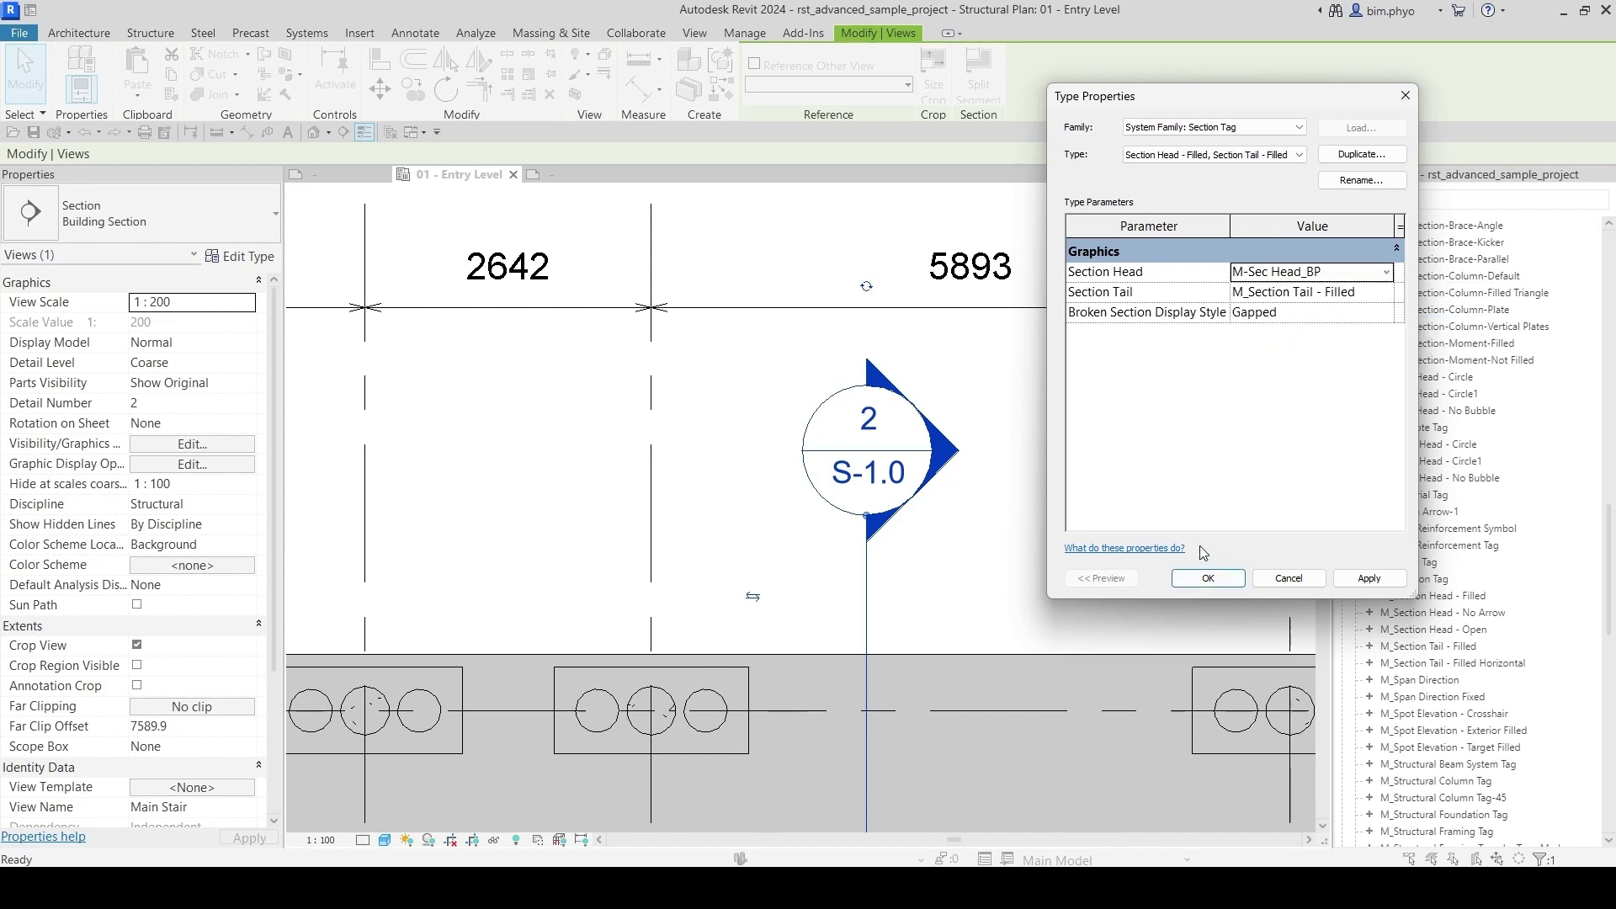
{"action": "left_click", "coordinate": [1352, 577]}
{"action": "left_click", "coordinate": [1207, 581]}
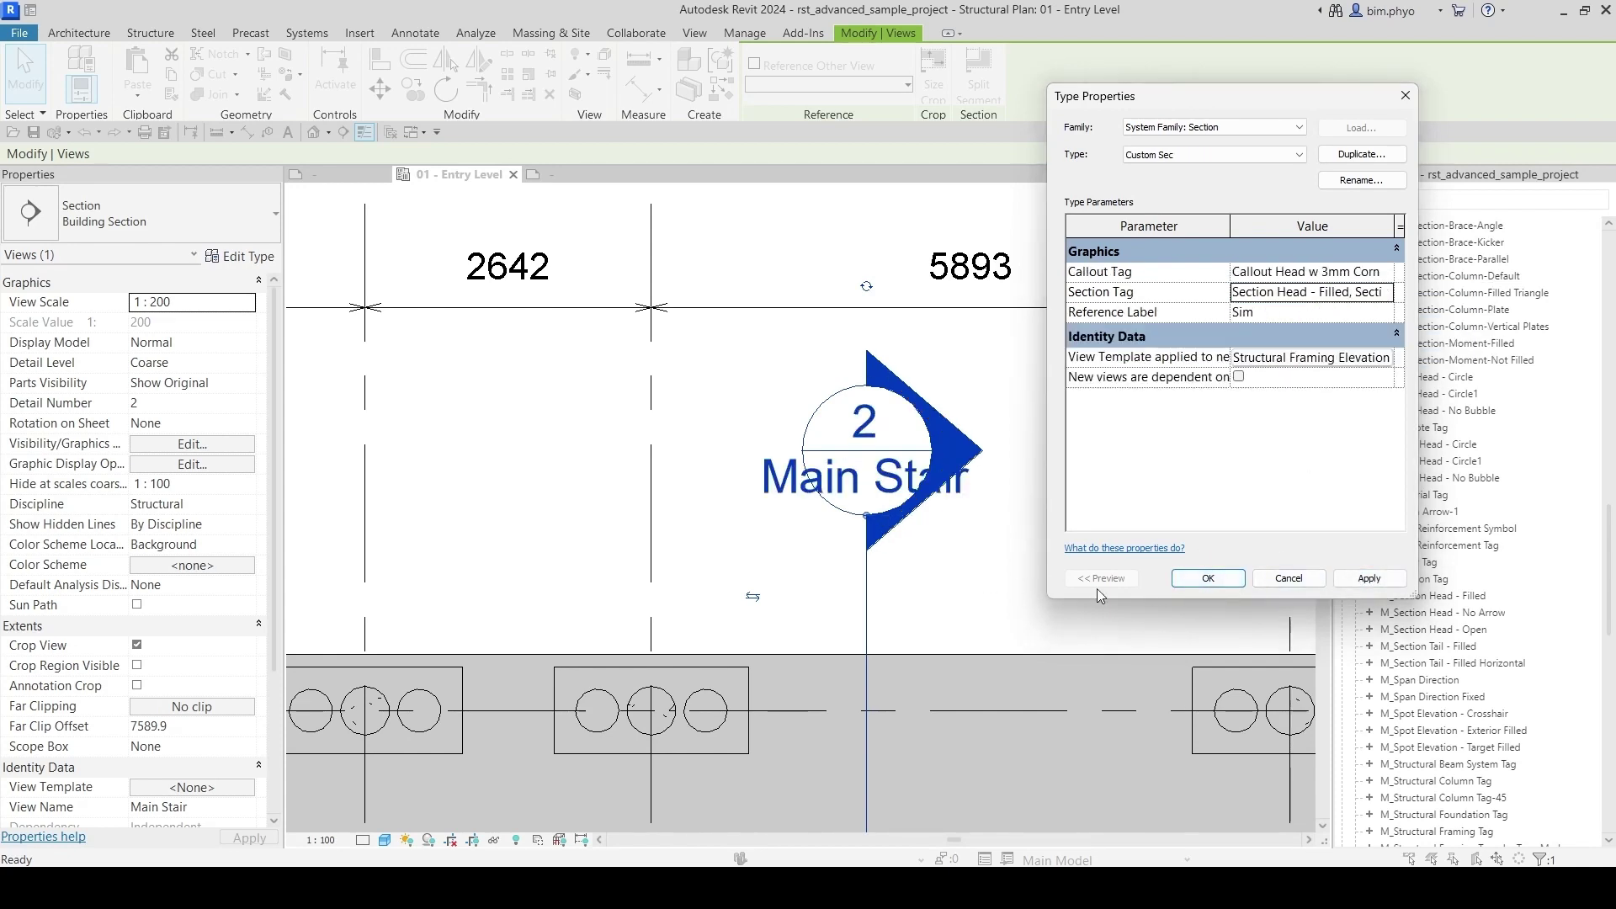
{"action": "left_click", "coordinate": [1209, 578]}
{"action": "left_click", "coordinate": [961, 617]}
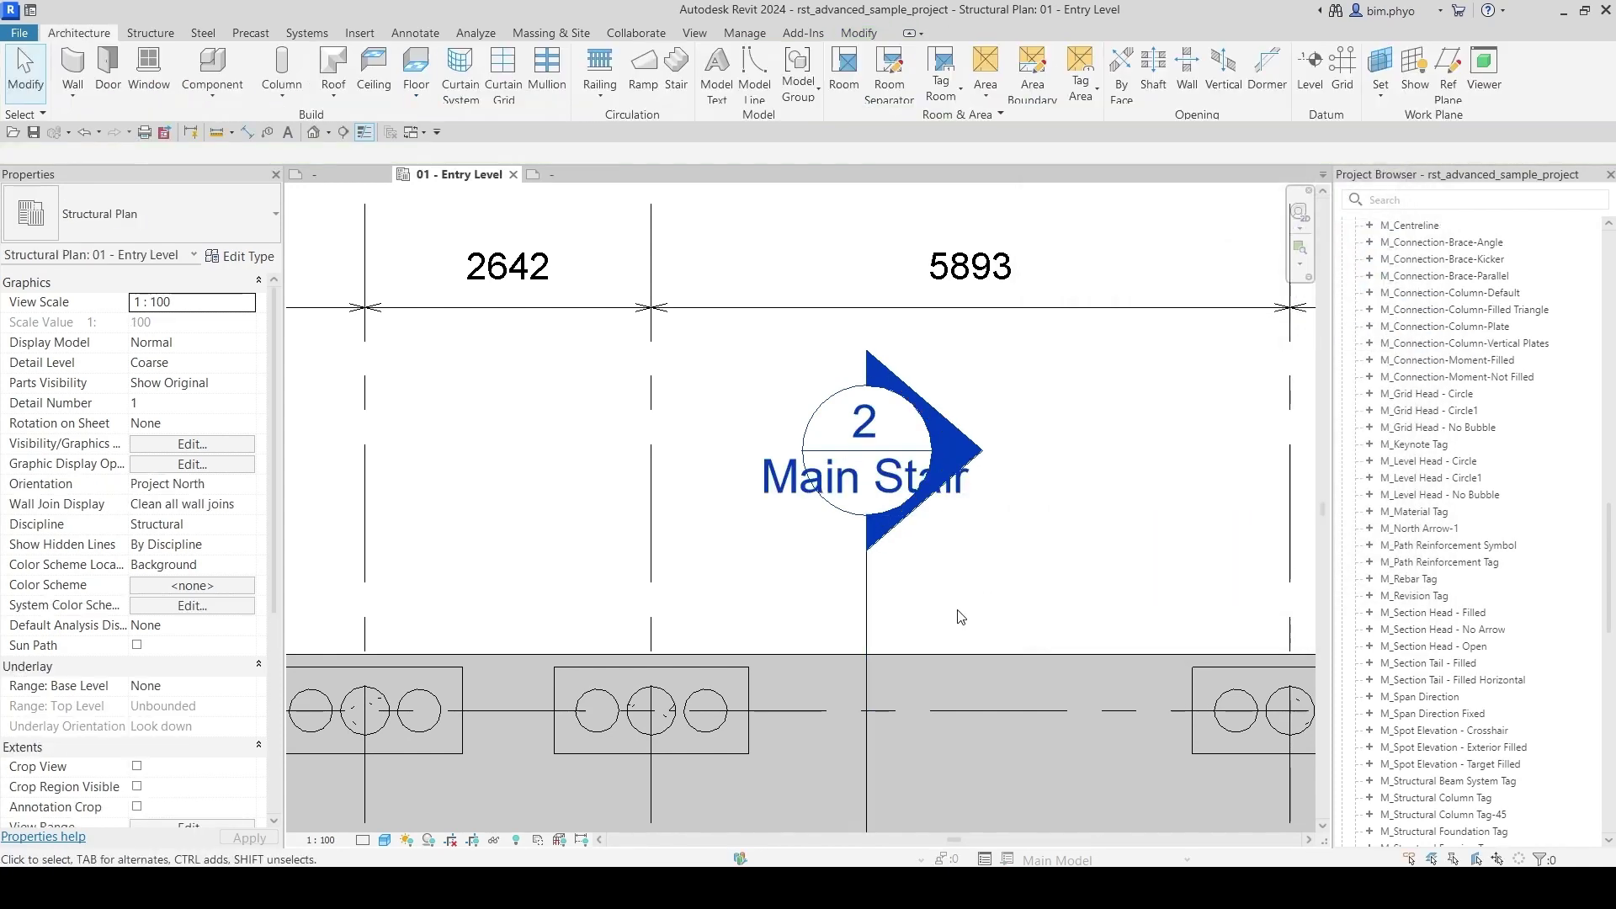
Step: Check the section's View Name among its identity properties and undo the section head change in the plan
{"action": "left_click", "coordinate": [866, 619]}
{"action": "scroll", "coordinate": [182, 676], "scroll_direction": "down", "scroll_amount": 3}
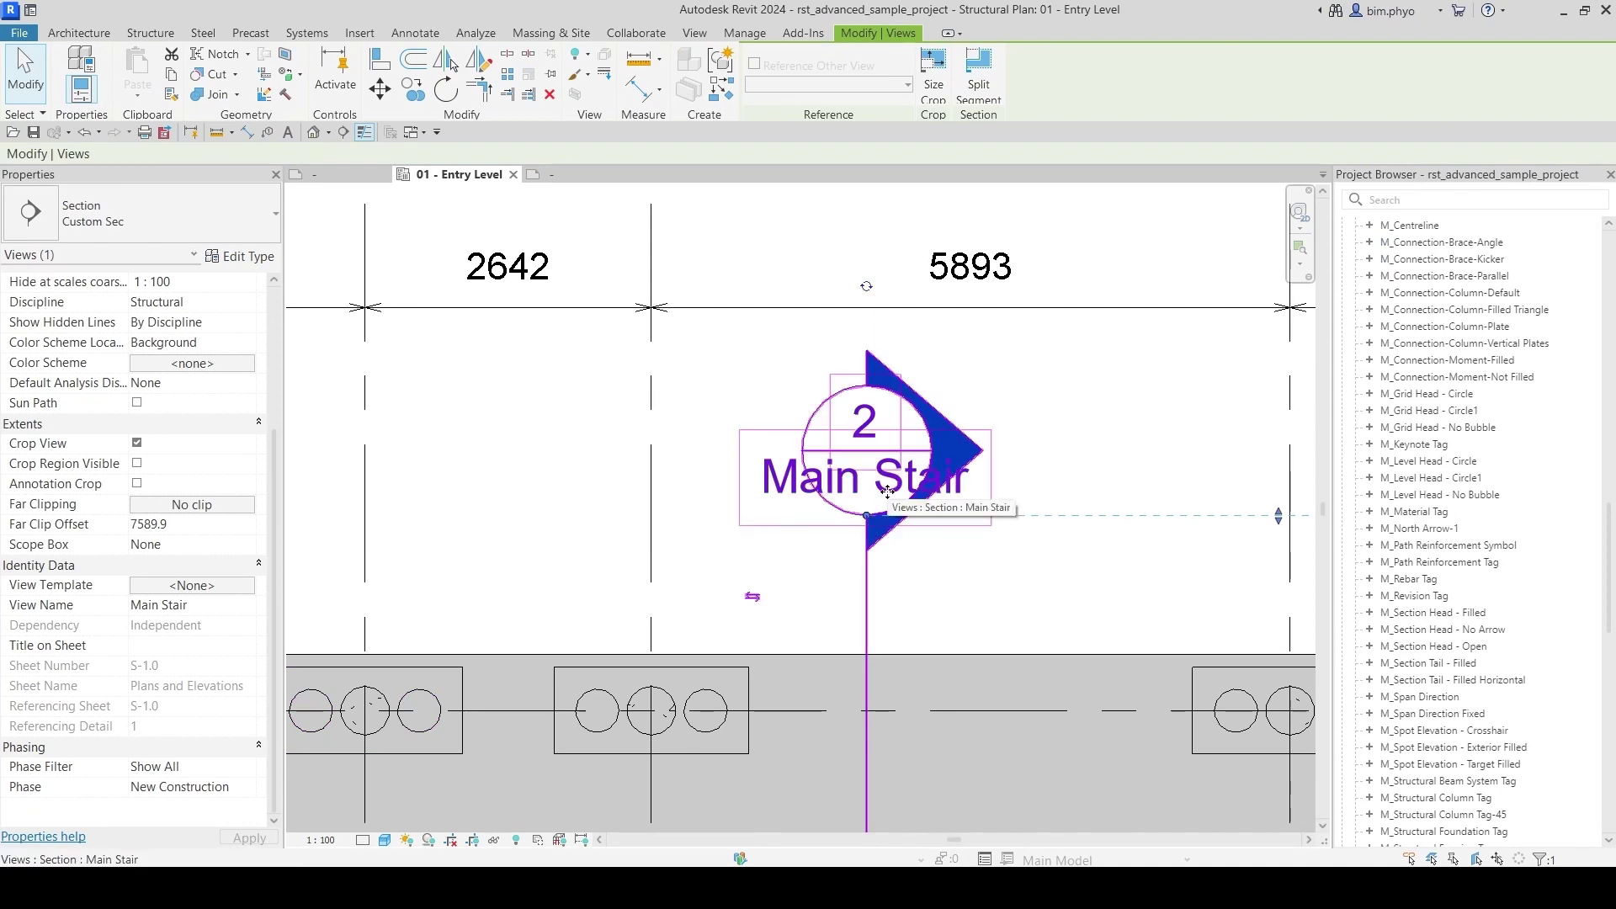
{"action": "left_click", "coordinate": [425, 405]}
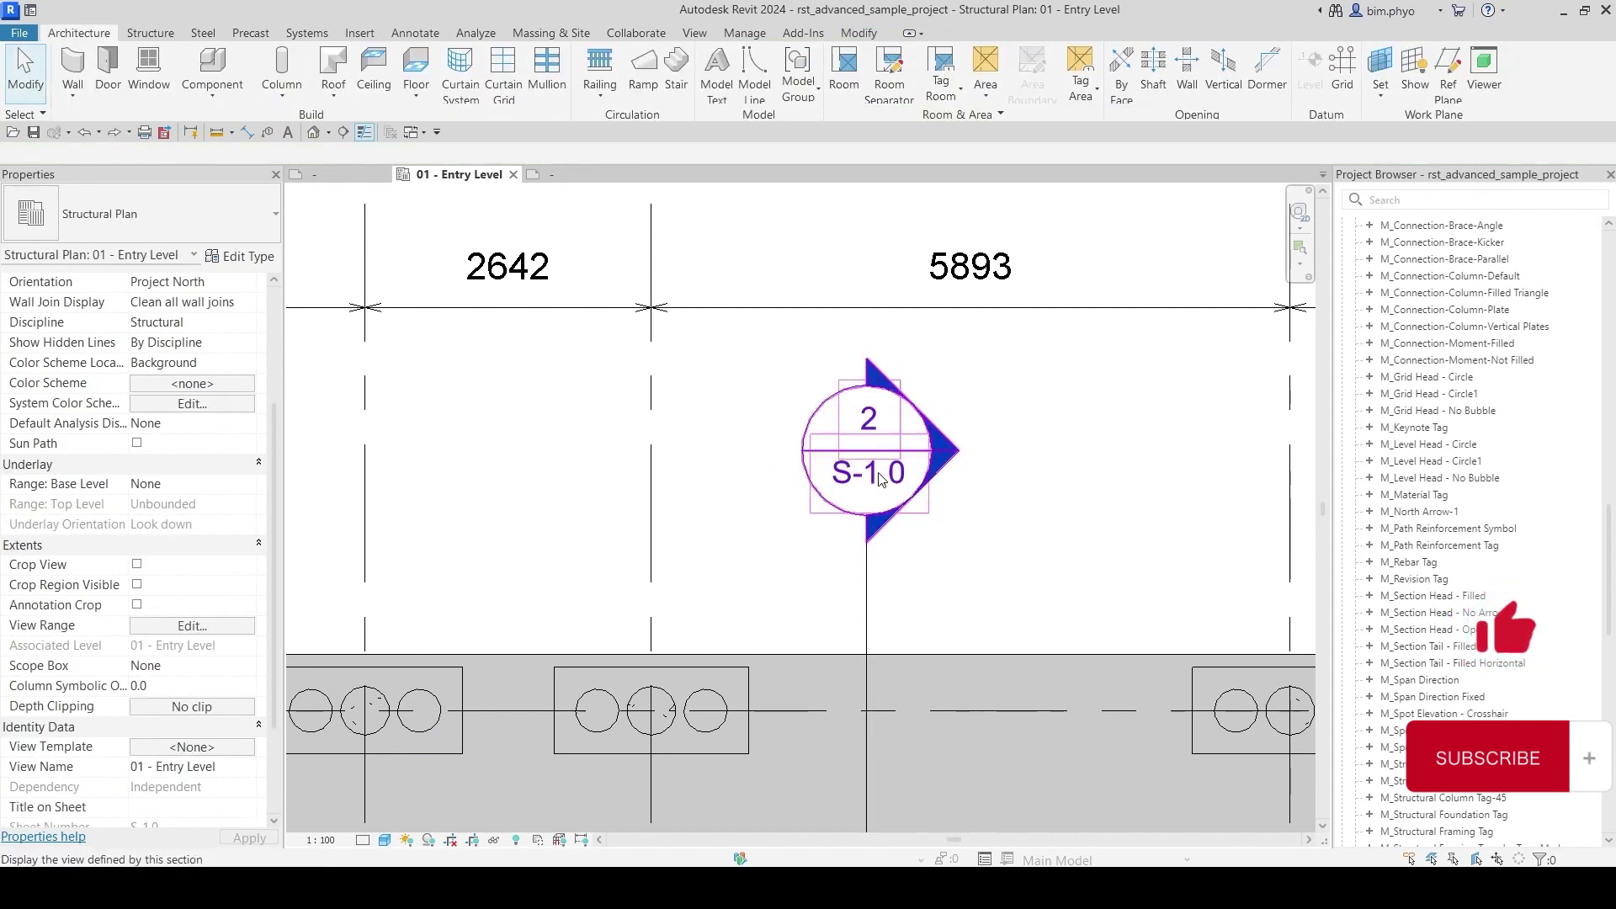
Step: Open sheet S-1.0 - Plans and Elevations for the section and look over the views placed on it
{"action": "left_click", "coordinate": [867, 589]}
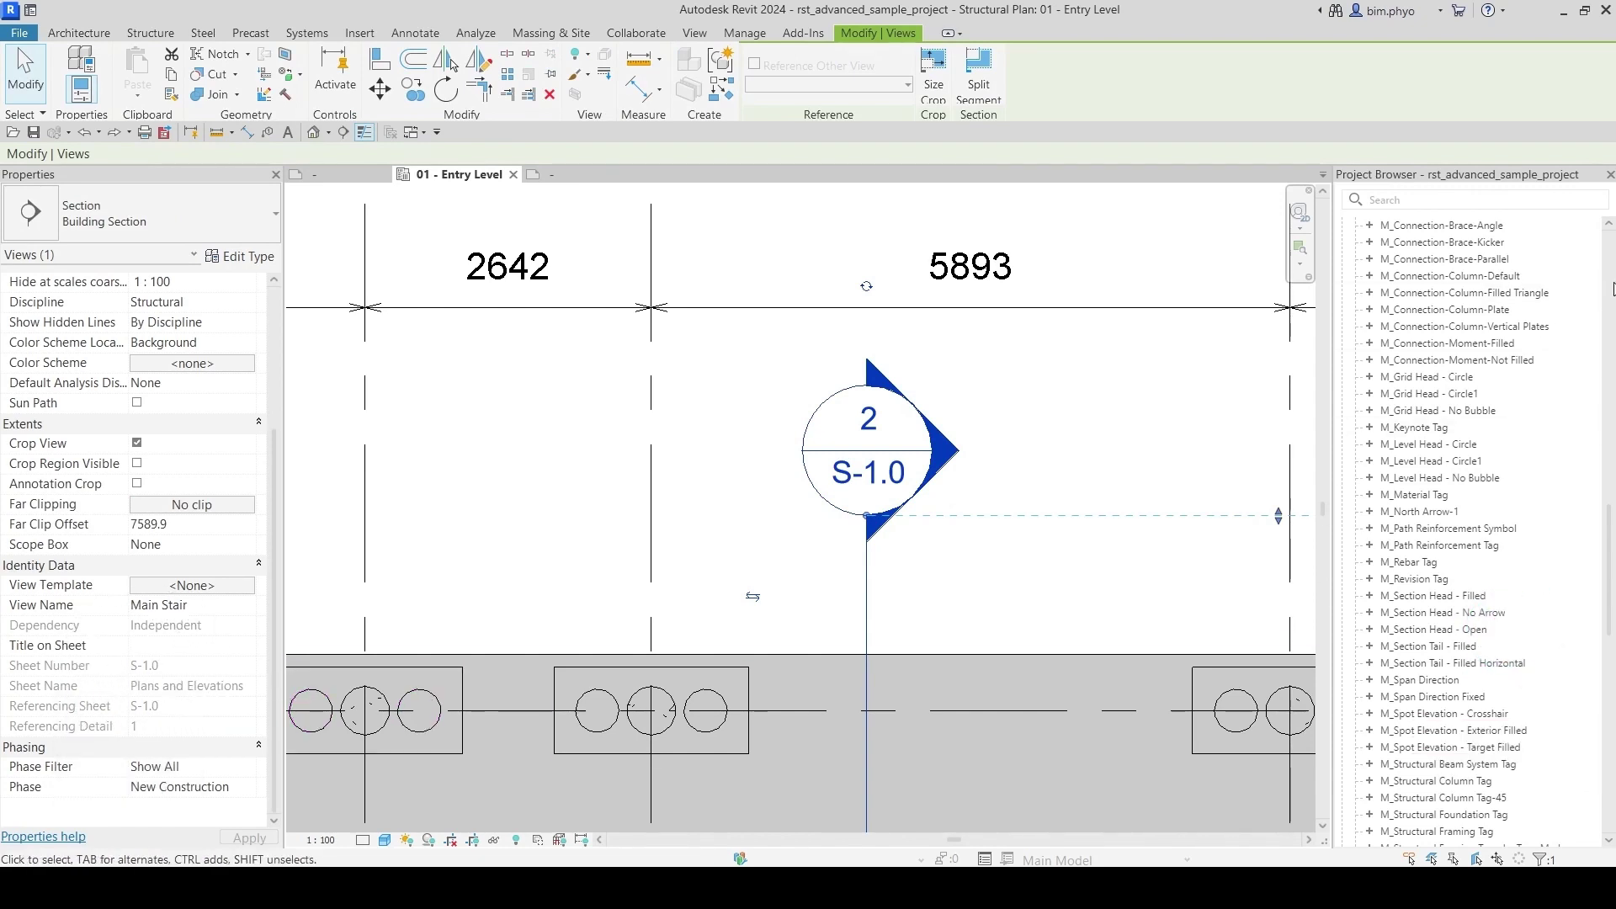
{"action": "scroll", "coordinate": [1526, 517], "scroll_direction": "up", "scroll_amount": 10}
{"action": "scroll", "coordinate": [1526, 517], "scroll_direction": "down", "scroll_amount": 8}
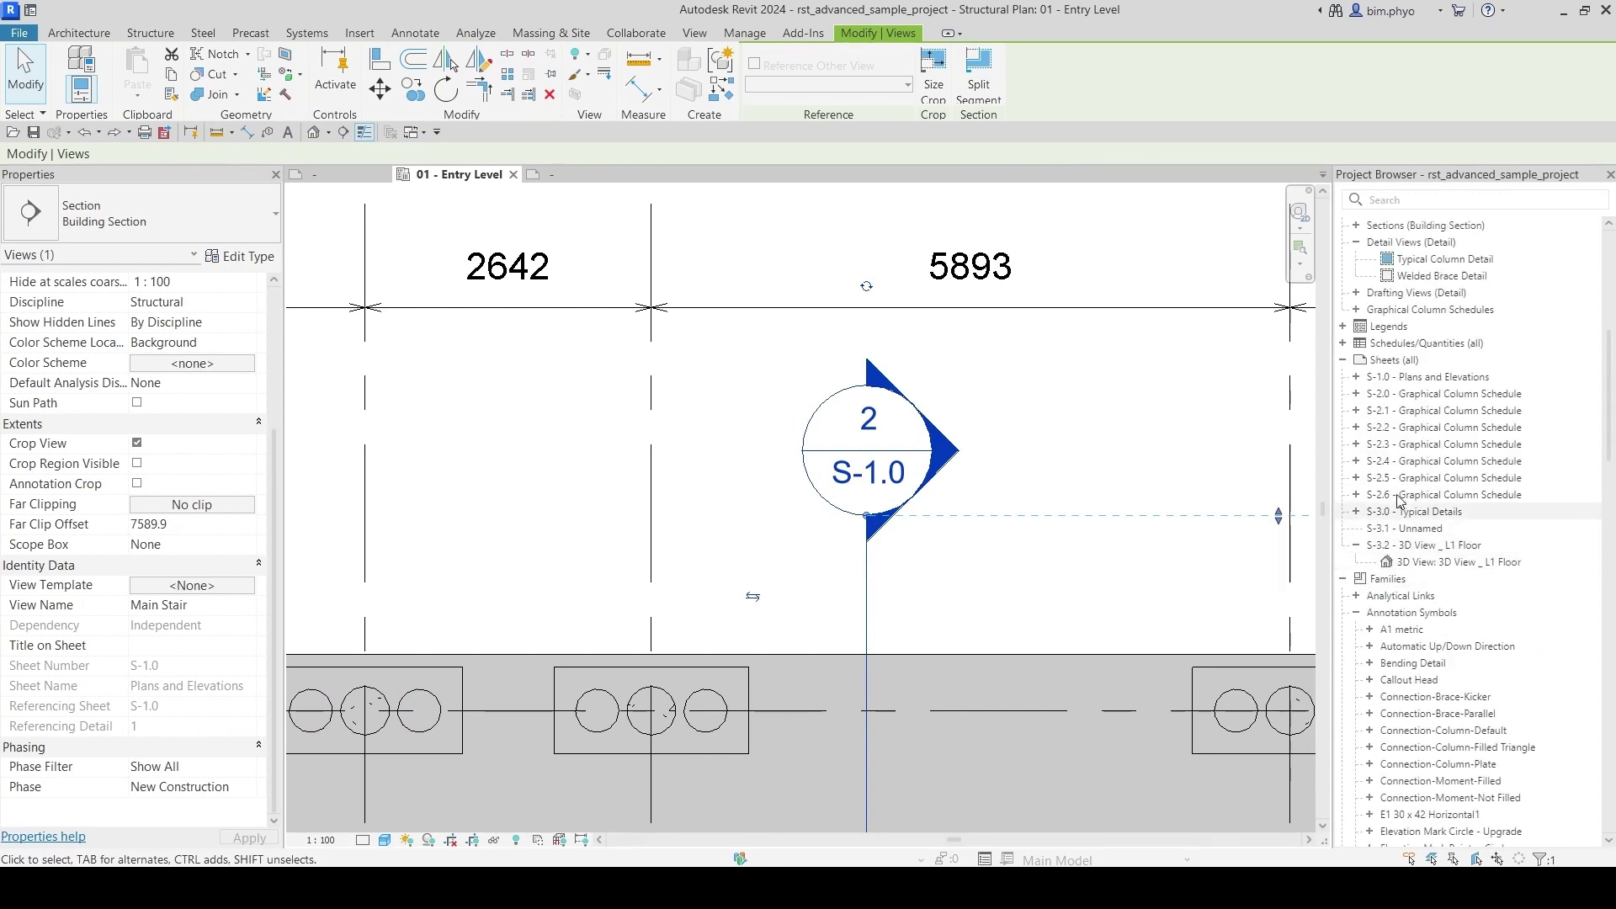
{"action": "double_click", "coordinate": [1404, 381]}
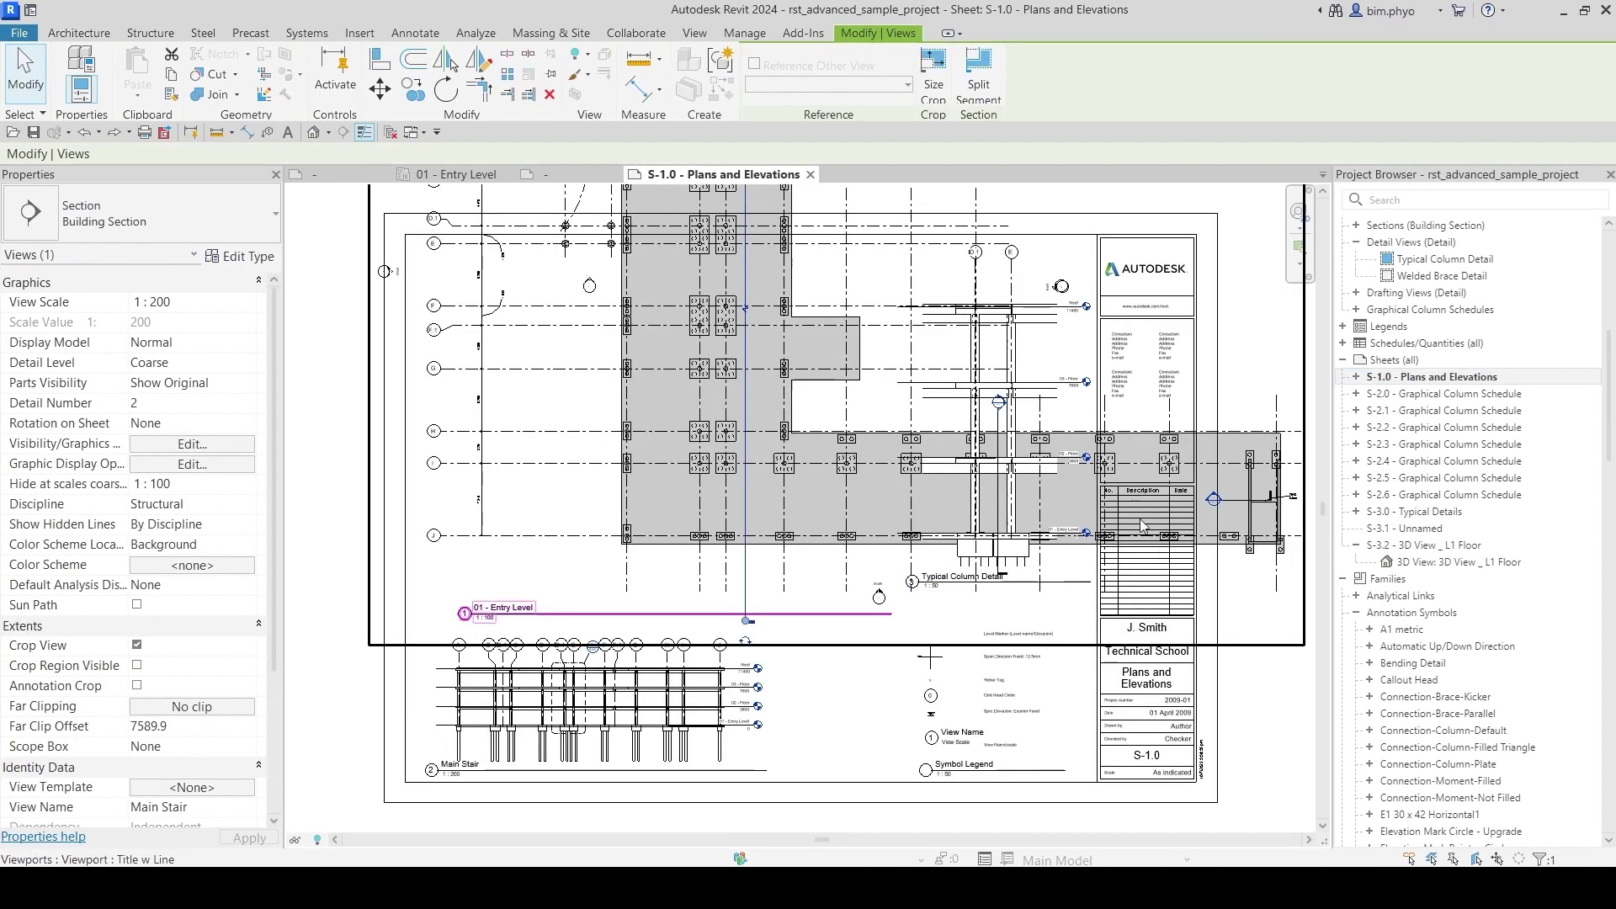
{"action": "middle_click_drag", "start_coordinate": [1089, 513], "coordinate": [1101, 483]}
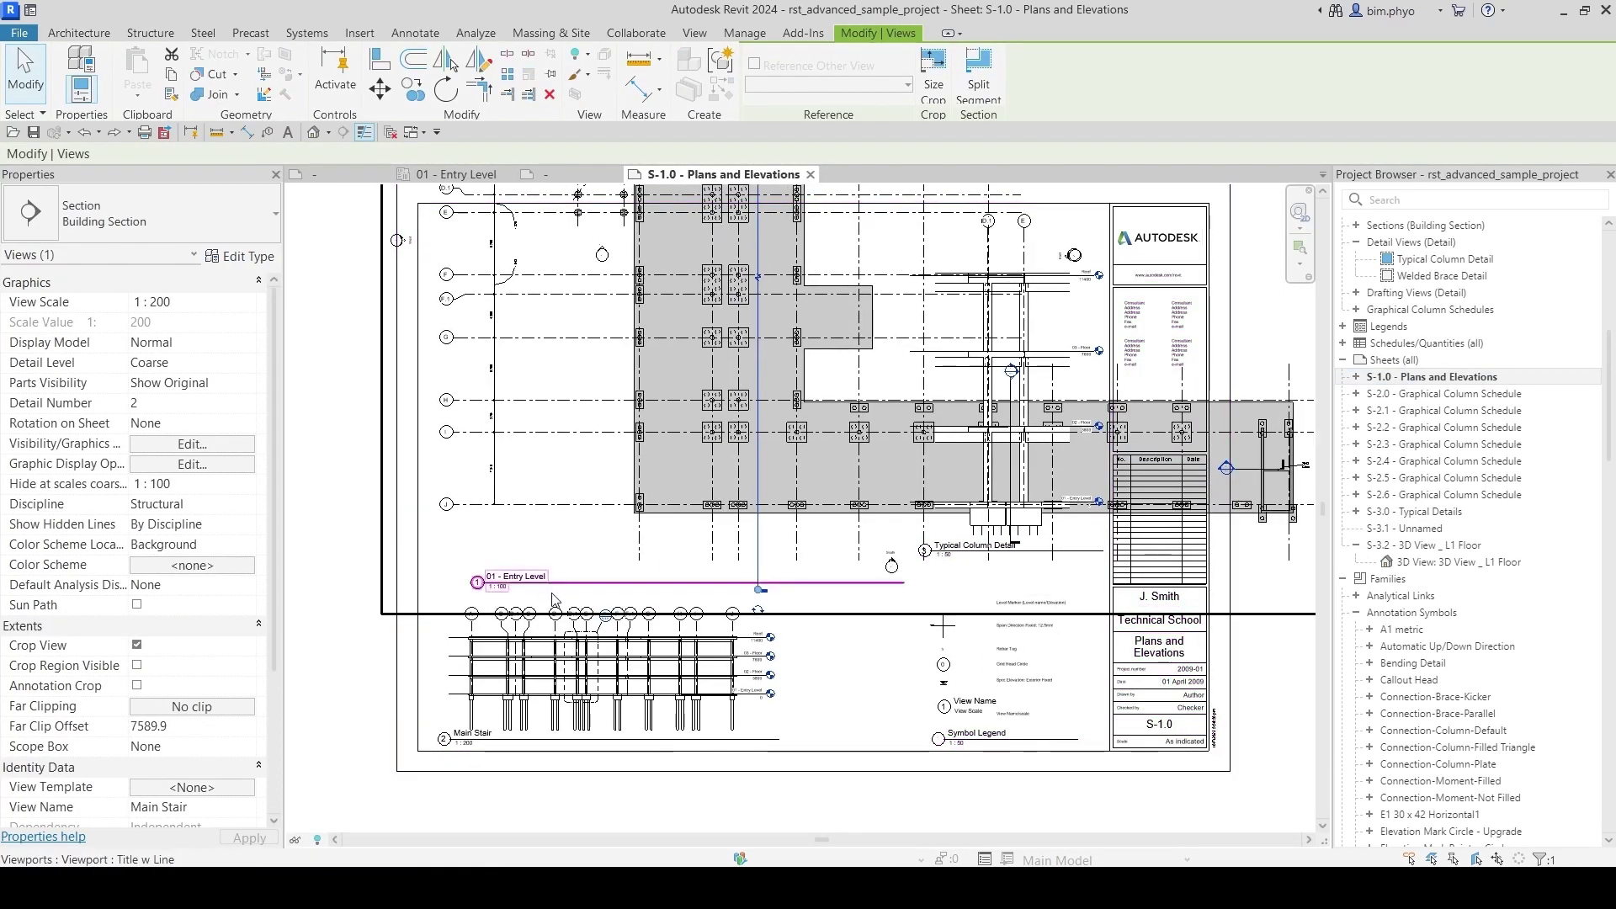
{"action": "middle_click_drag", "start_coordinate": [1029, 312], "coordinate": [952, 443]}
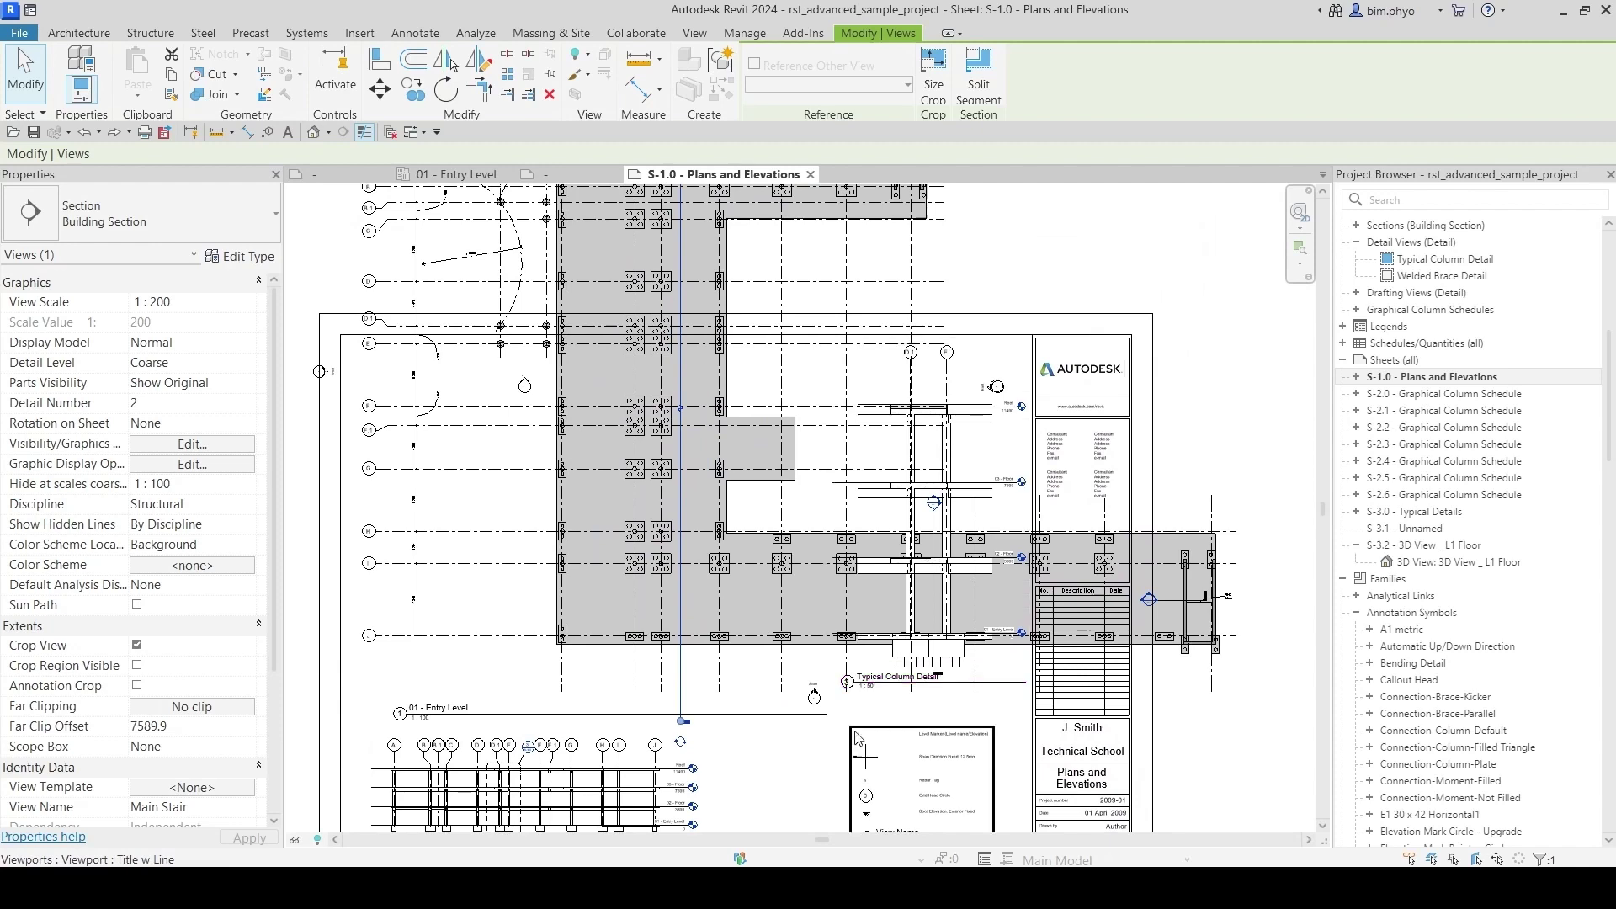
{"action": "scroll", "coordinate": [896, 699], "scroll_direction": "up", "scroll_amount": 3}
{"action": "scroll", "coordinate": [824, 678], "scroll_direction": "down", "scroll_amount": 2}
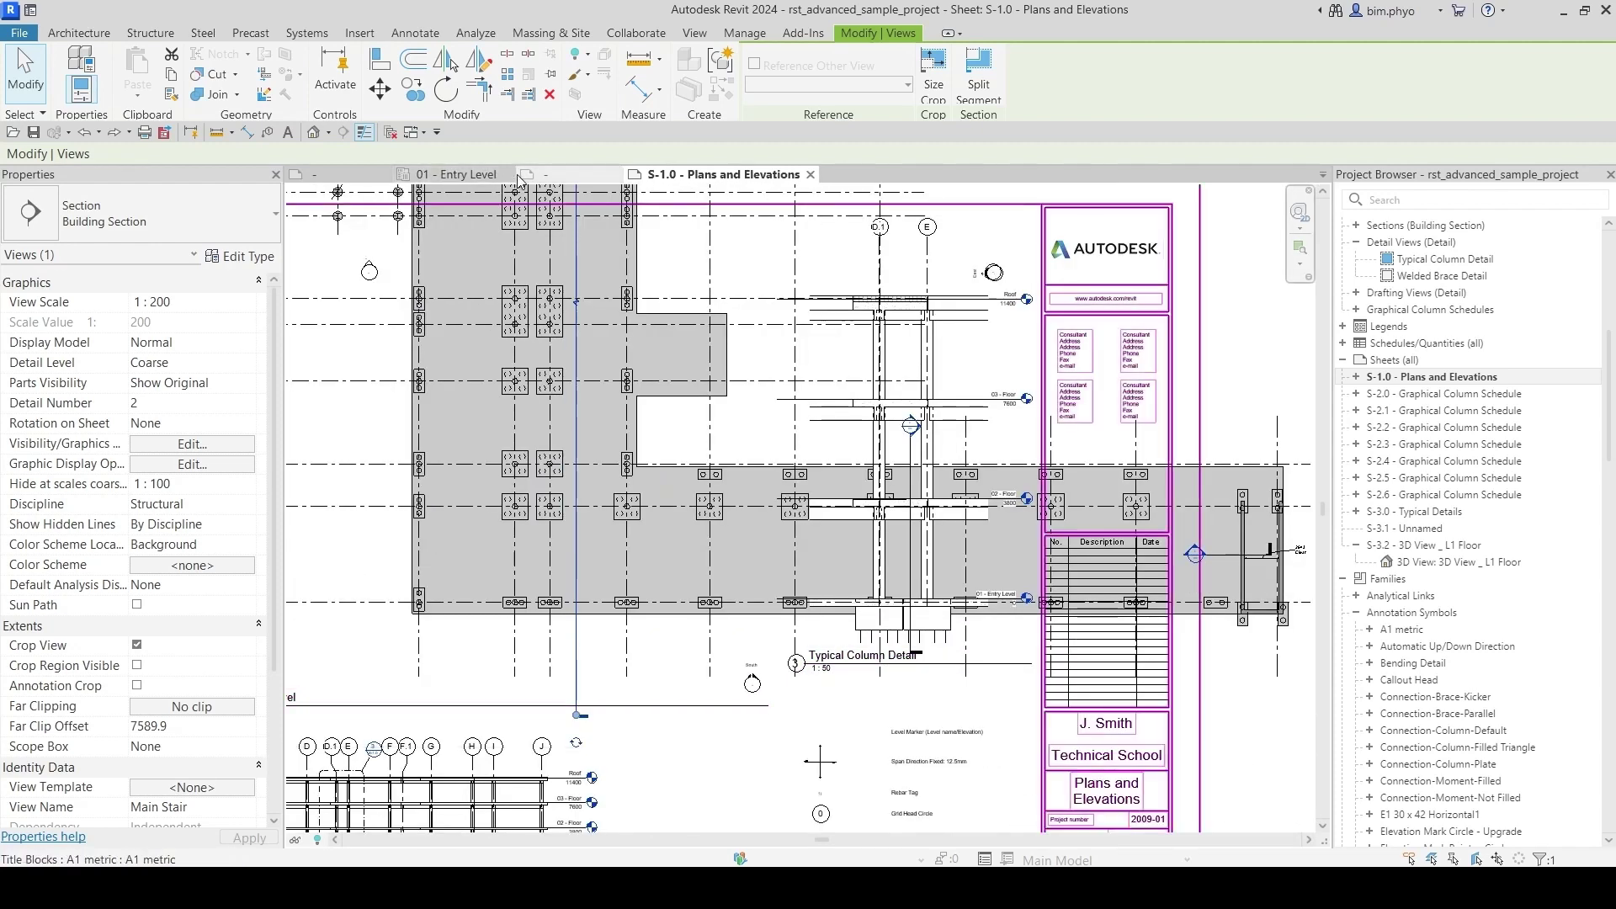
Step: Return to the 01 - Entry Level plan and close the unneeded unnamed view that sits beside it
{"action": "left_click", "coordinate": [473, 176]}
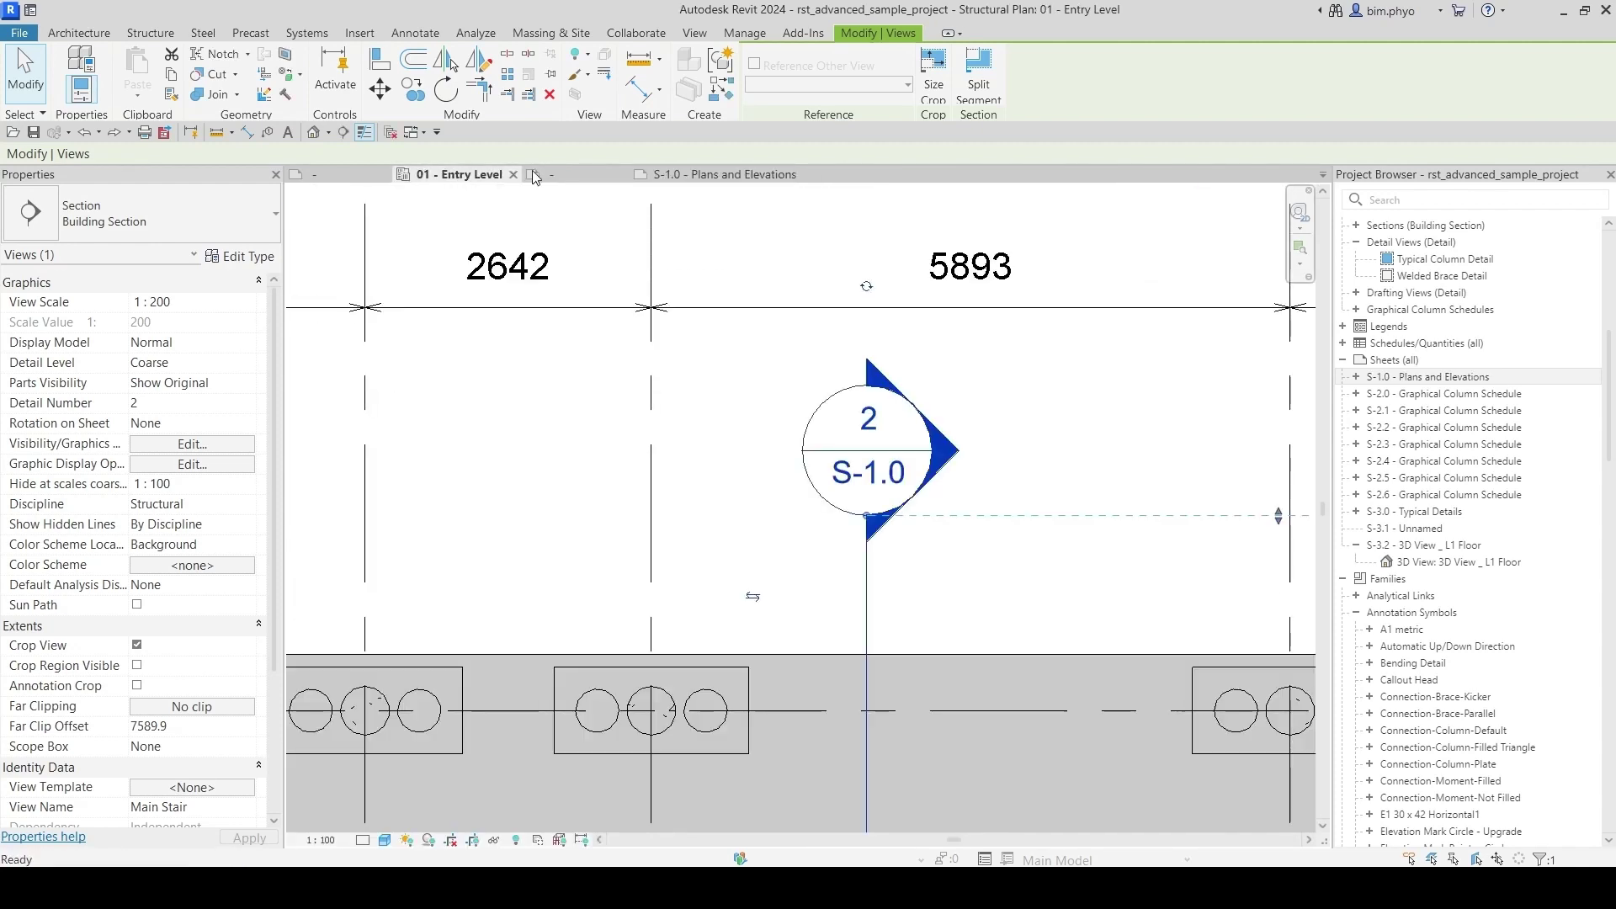
{"action": "left_click", "coordinate": [620, 174]}
{"action": "left_click", "coordinate": [772, 452]}
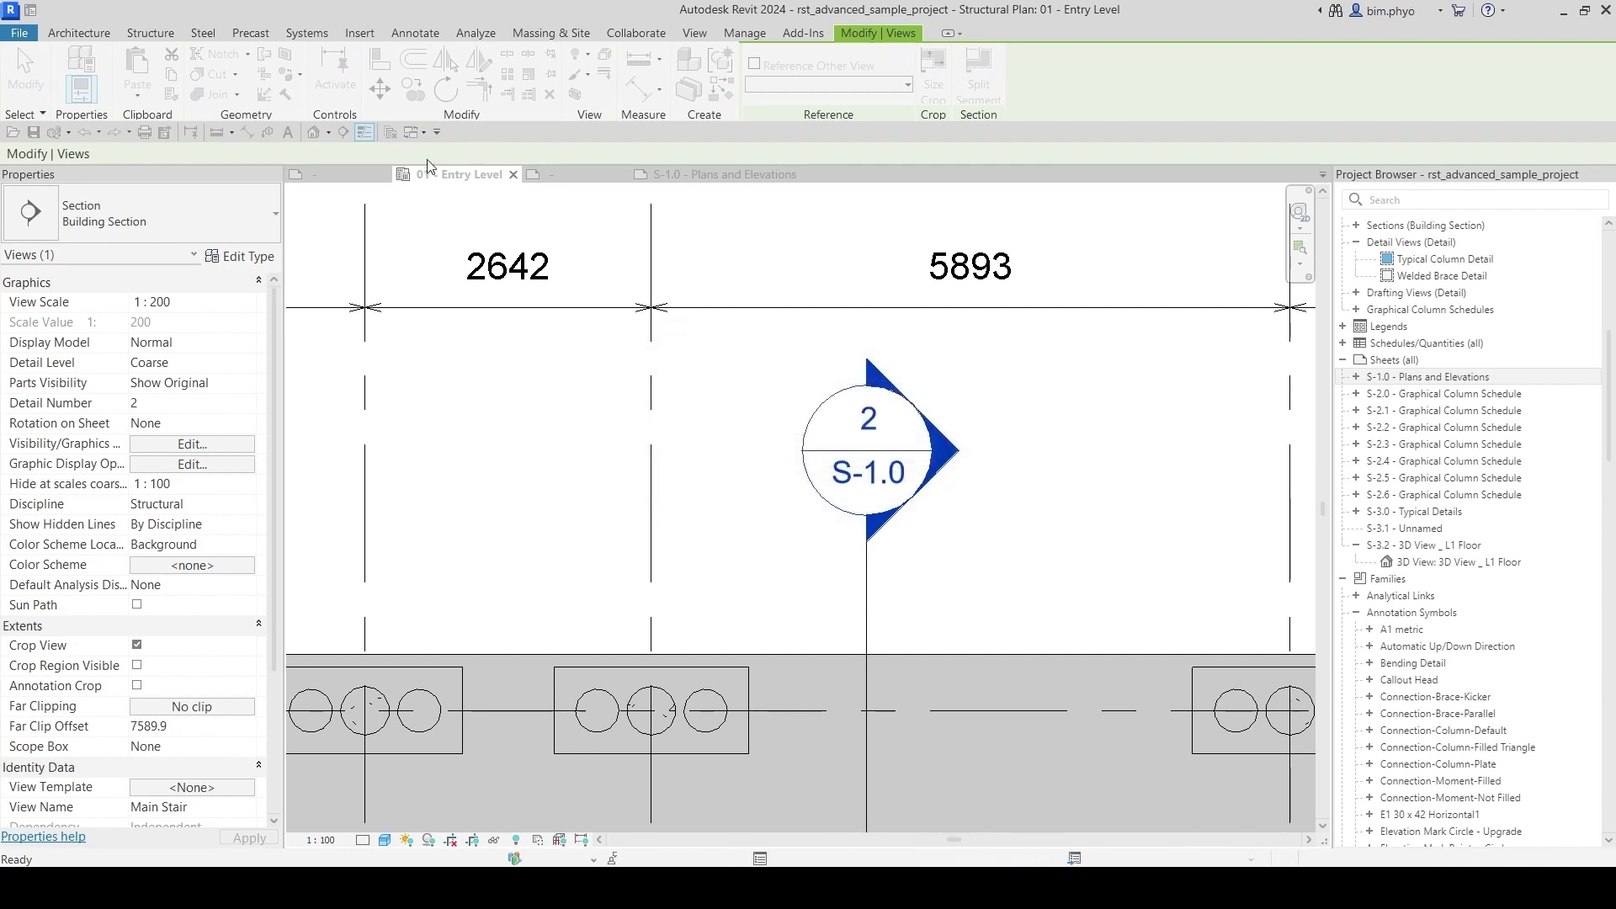
Step: Check the Sheet Number and Sheet Name among the identity properties of the section marked 2 / S-1.0
{"action": "left_click", "coordinate": [437, 259]}
{"action": "left_click", "coordinate": [866, 590]}
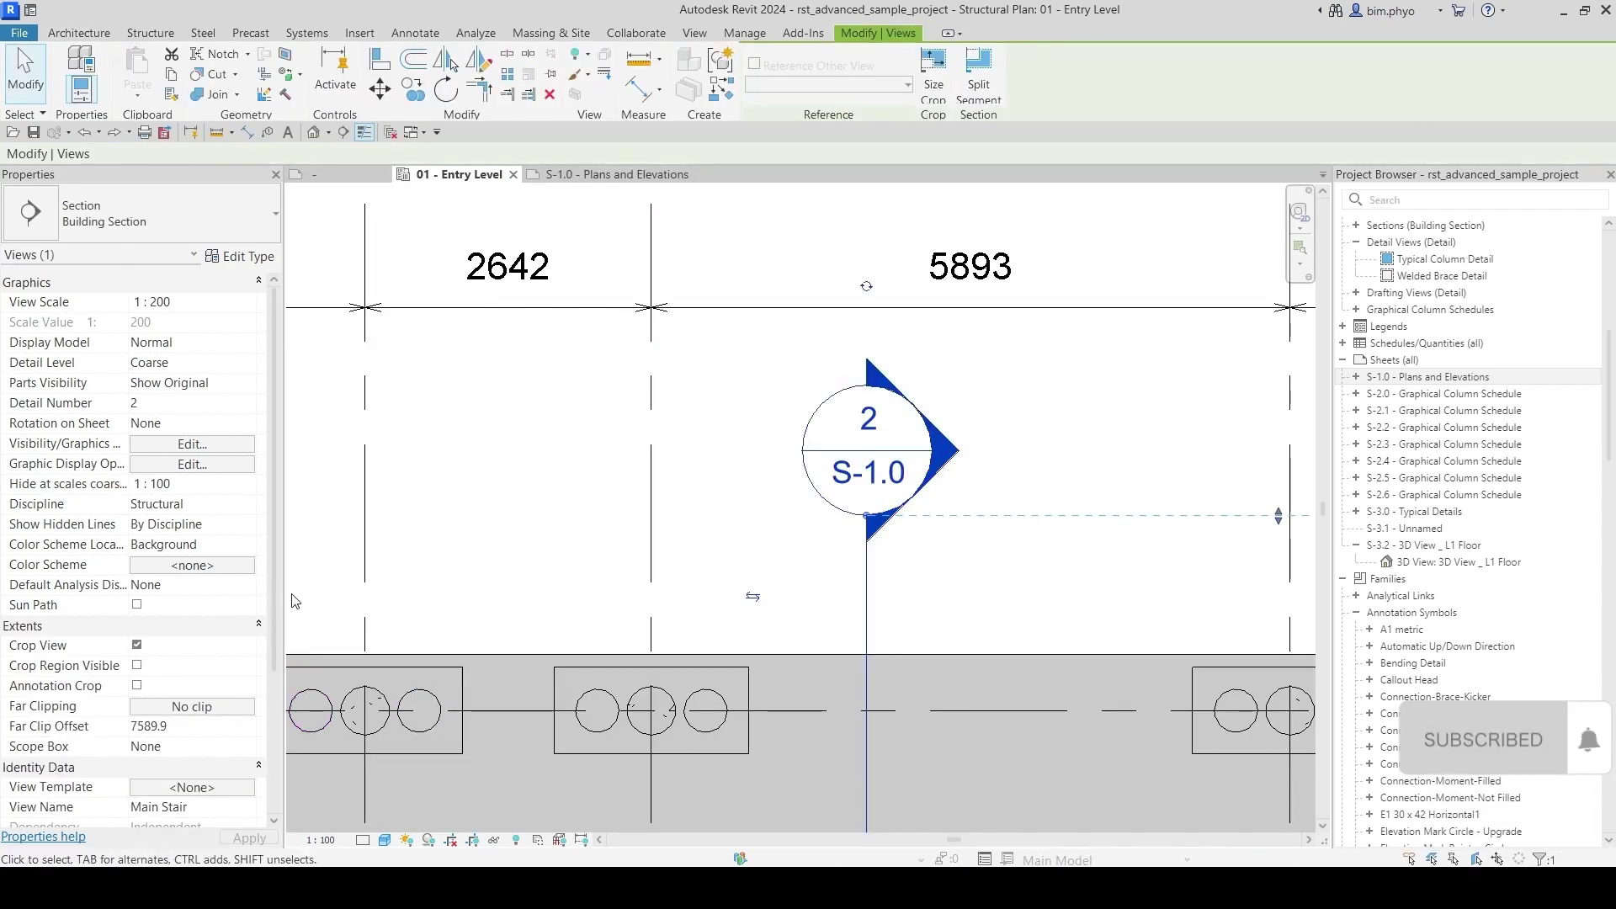
{"action": "scroll", "coordinate": [162, 679], "scroll_direction": "down", "scroll_amount": 3}
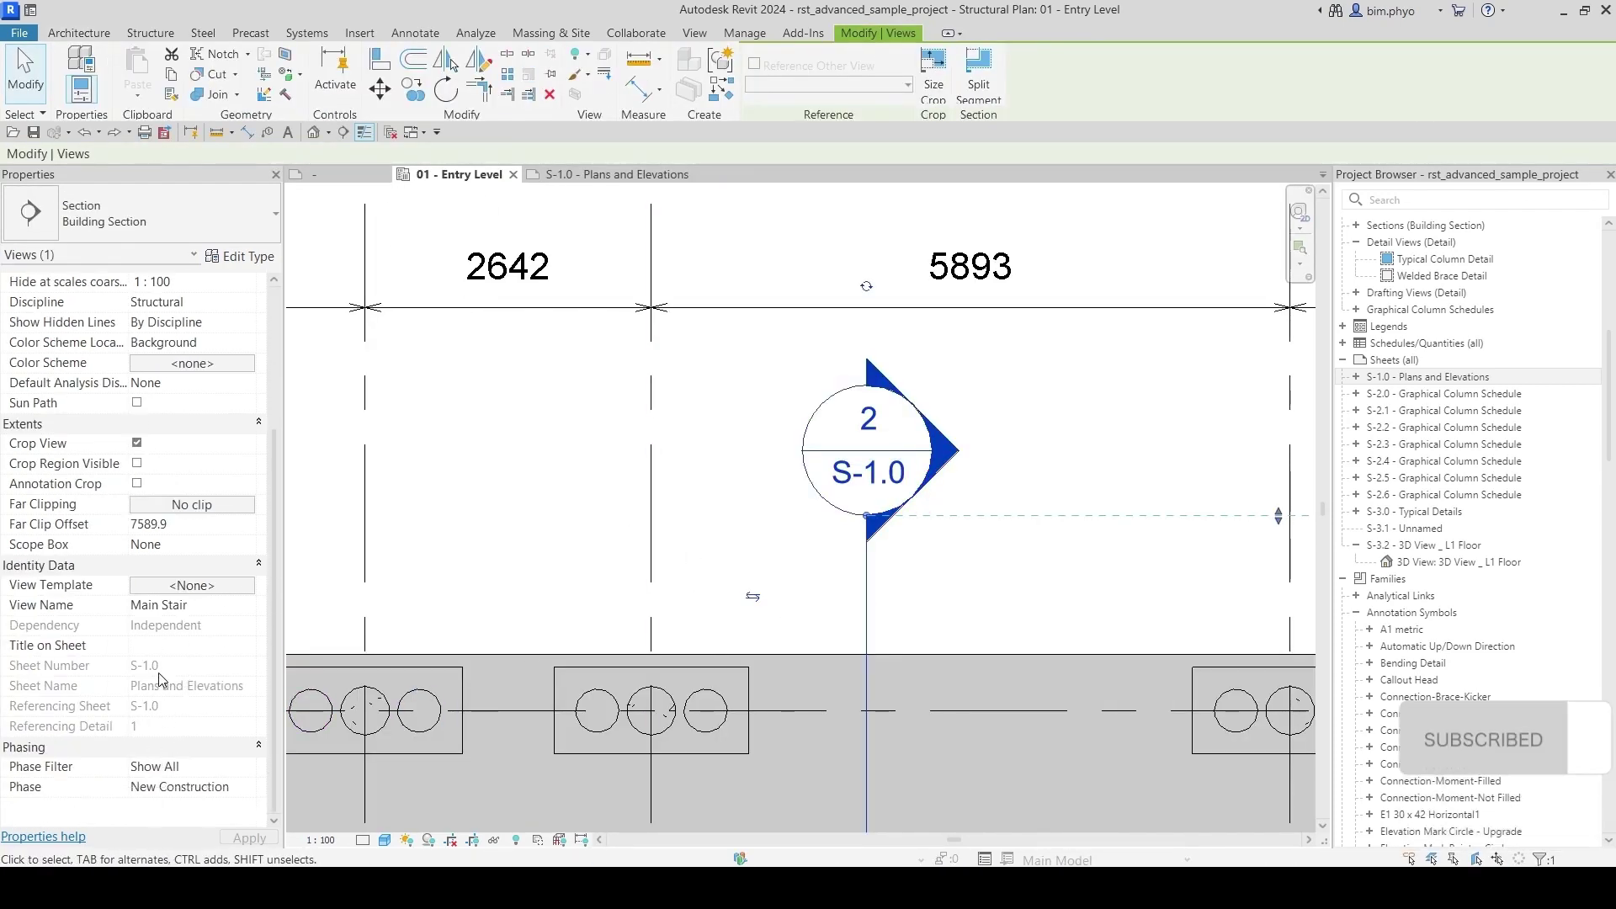
Step: Reopen sheet S-1.0 - Plans and Elevations and examine the Main Stair viewport's title, detail number and identity properties
{"action": "double_click", "coordinate": [1431, 378]}
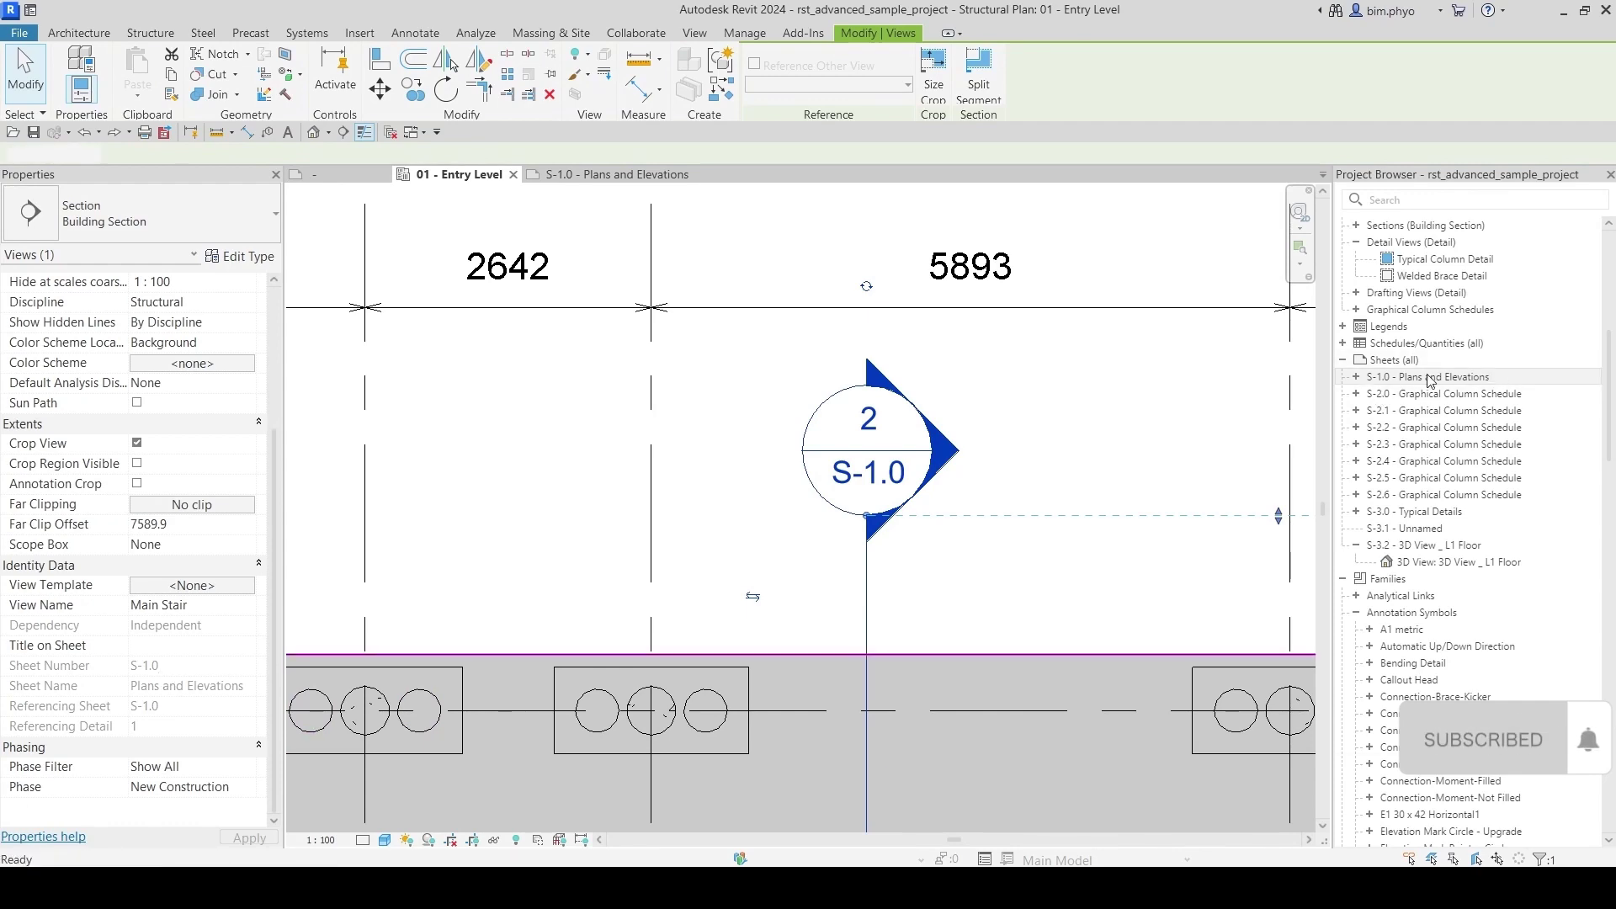
{"action": "scroll", "coordinate": [1111, 590], "scroll_direction": "down", "scroll_amount": 3}
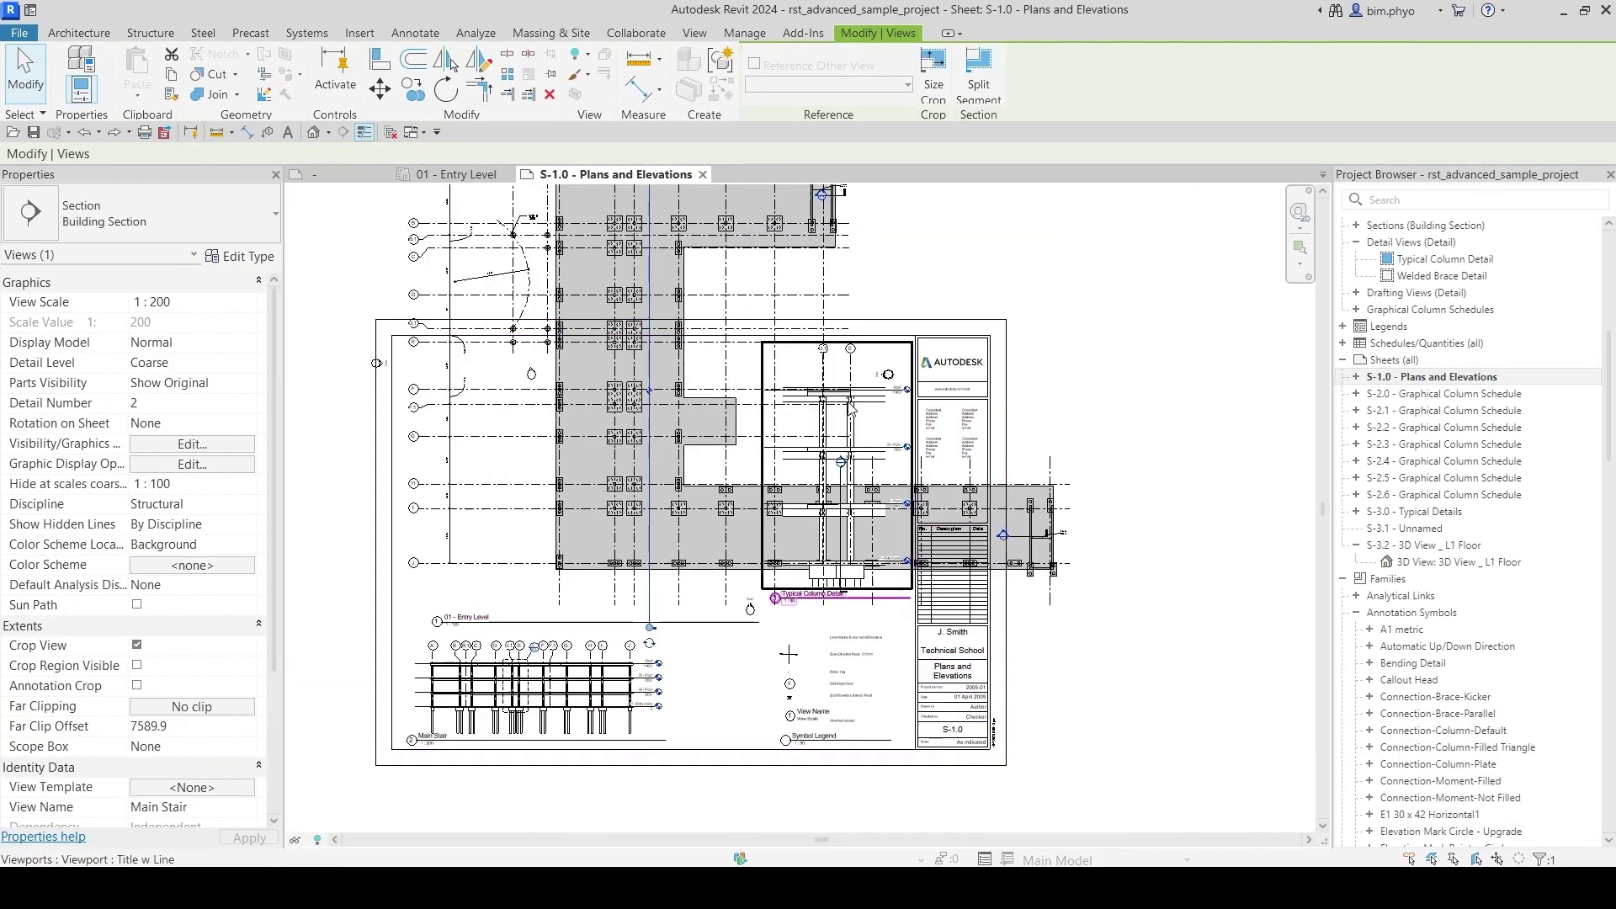
{"action": "left_click", "coordinate": [999, 447]}
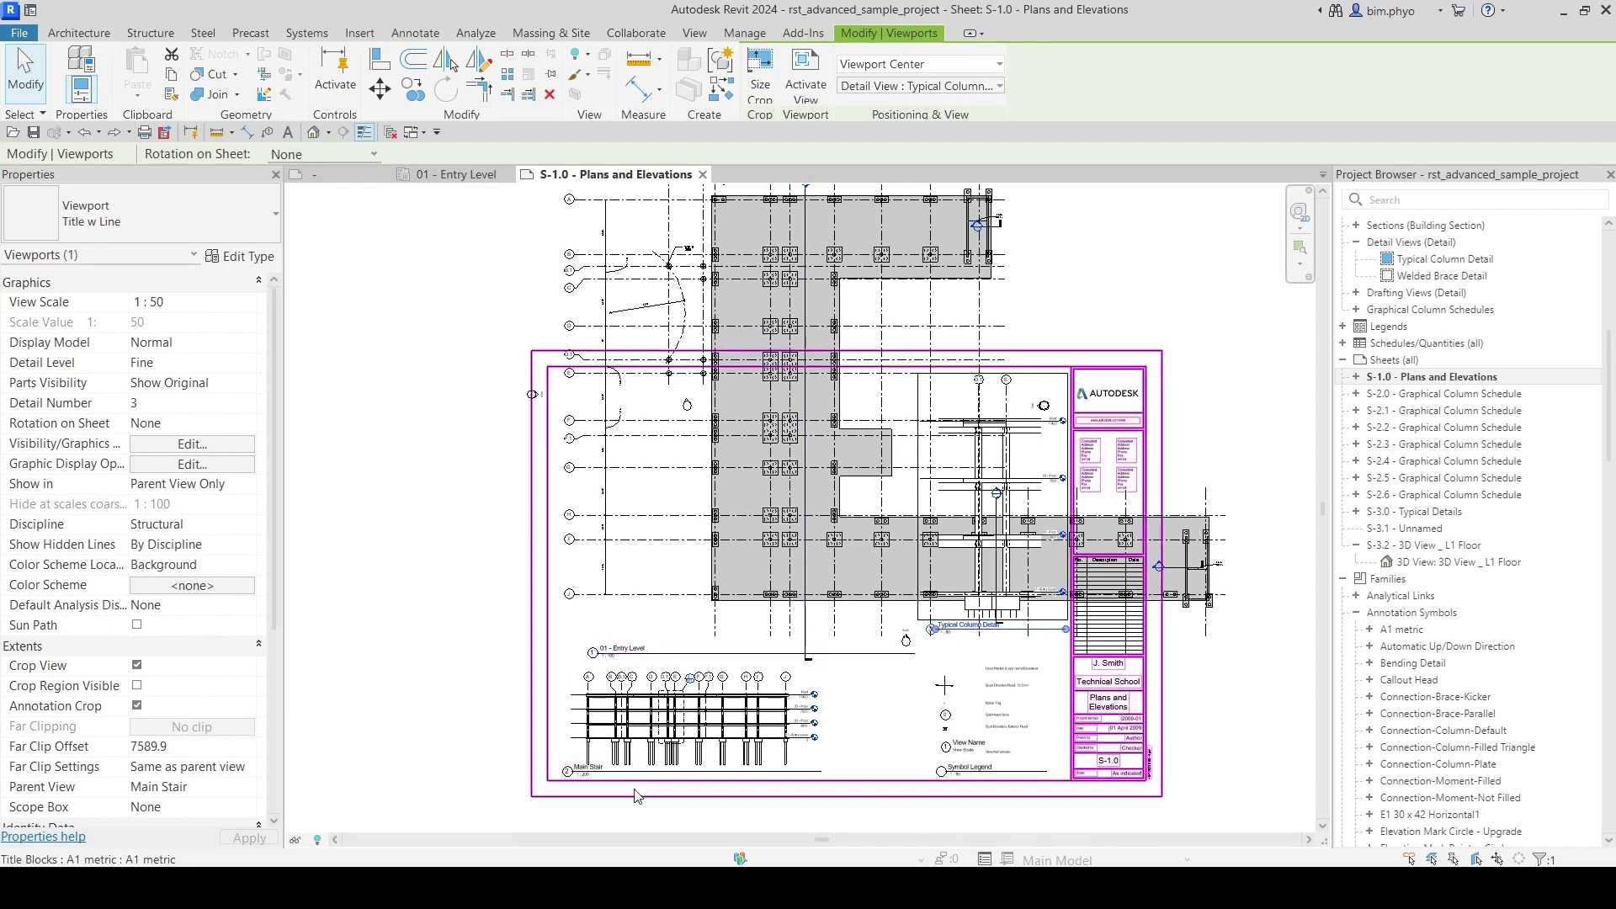
{"action": "scroll", "coordinate": [581, 787], "scroll_direction": "up", "scroll_amount": 1}
{"action": "scroll", "coordinate": [578, 788], "scroll_direction": "up", "scroll_amount": 4}
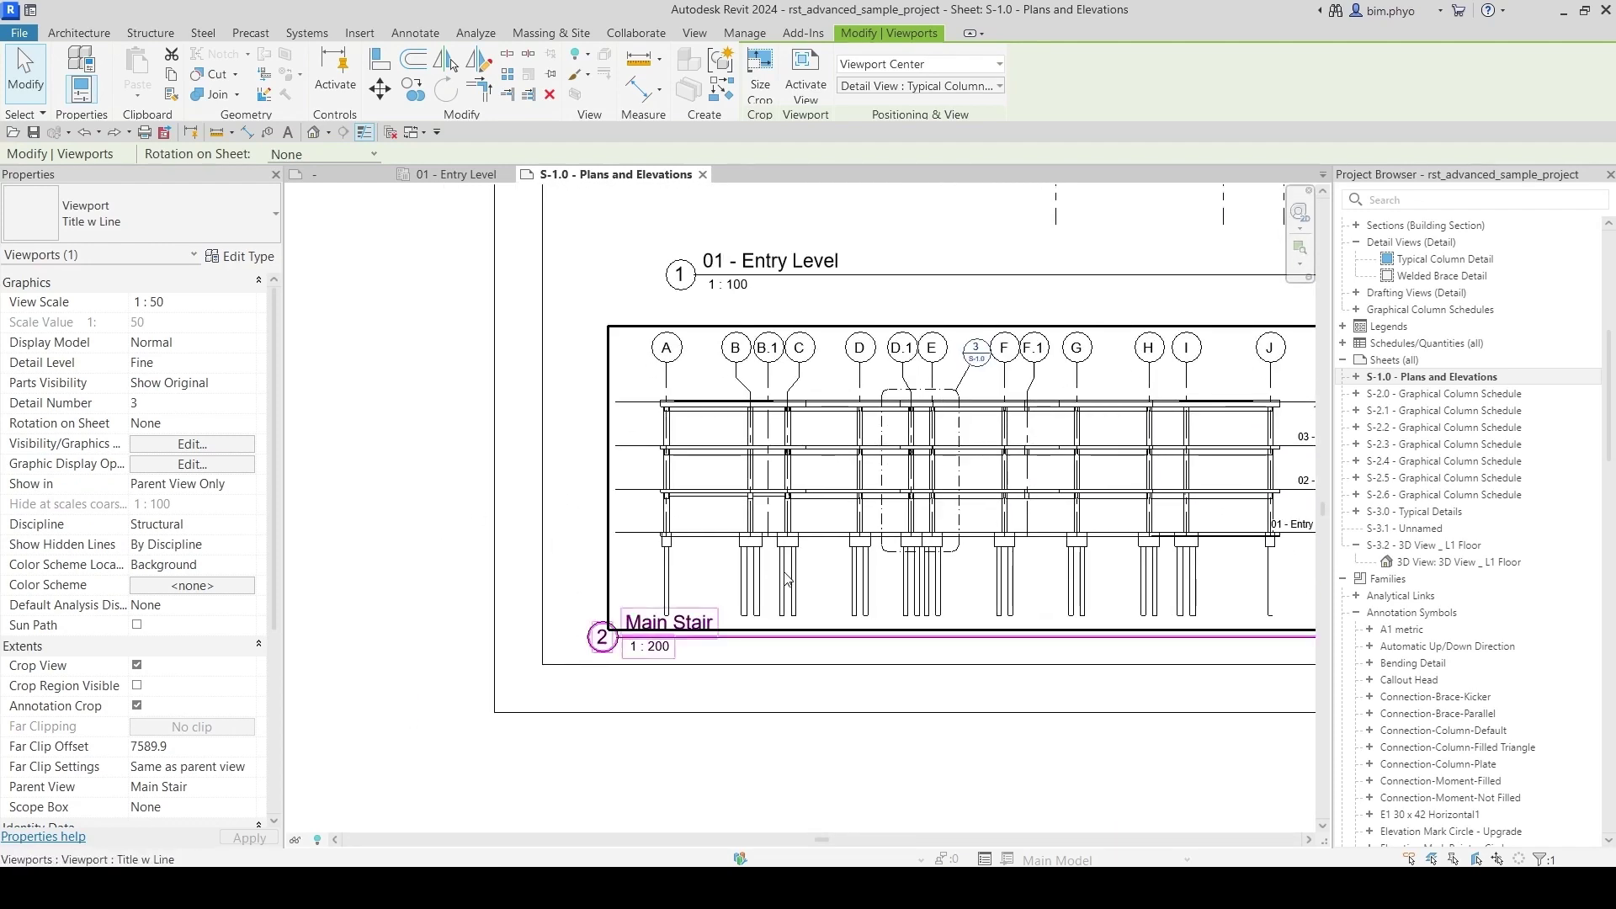
{"action": "left_click", "coordinate": [738, 587]}
{"action": "scroll", "coordinate": [151, 657], "scroll_direction": "down", "scroll_amount": 3}
{"action": "scroll", "coordinate": [362, 656], "scroll_direction": "down", "scroll_amount": 1}
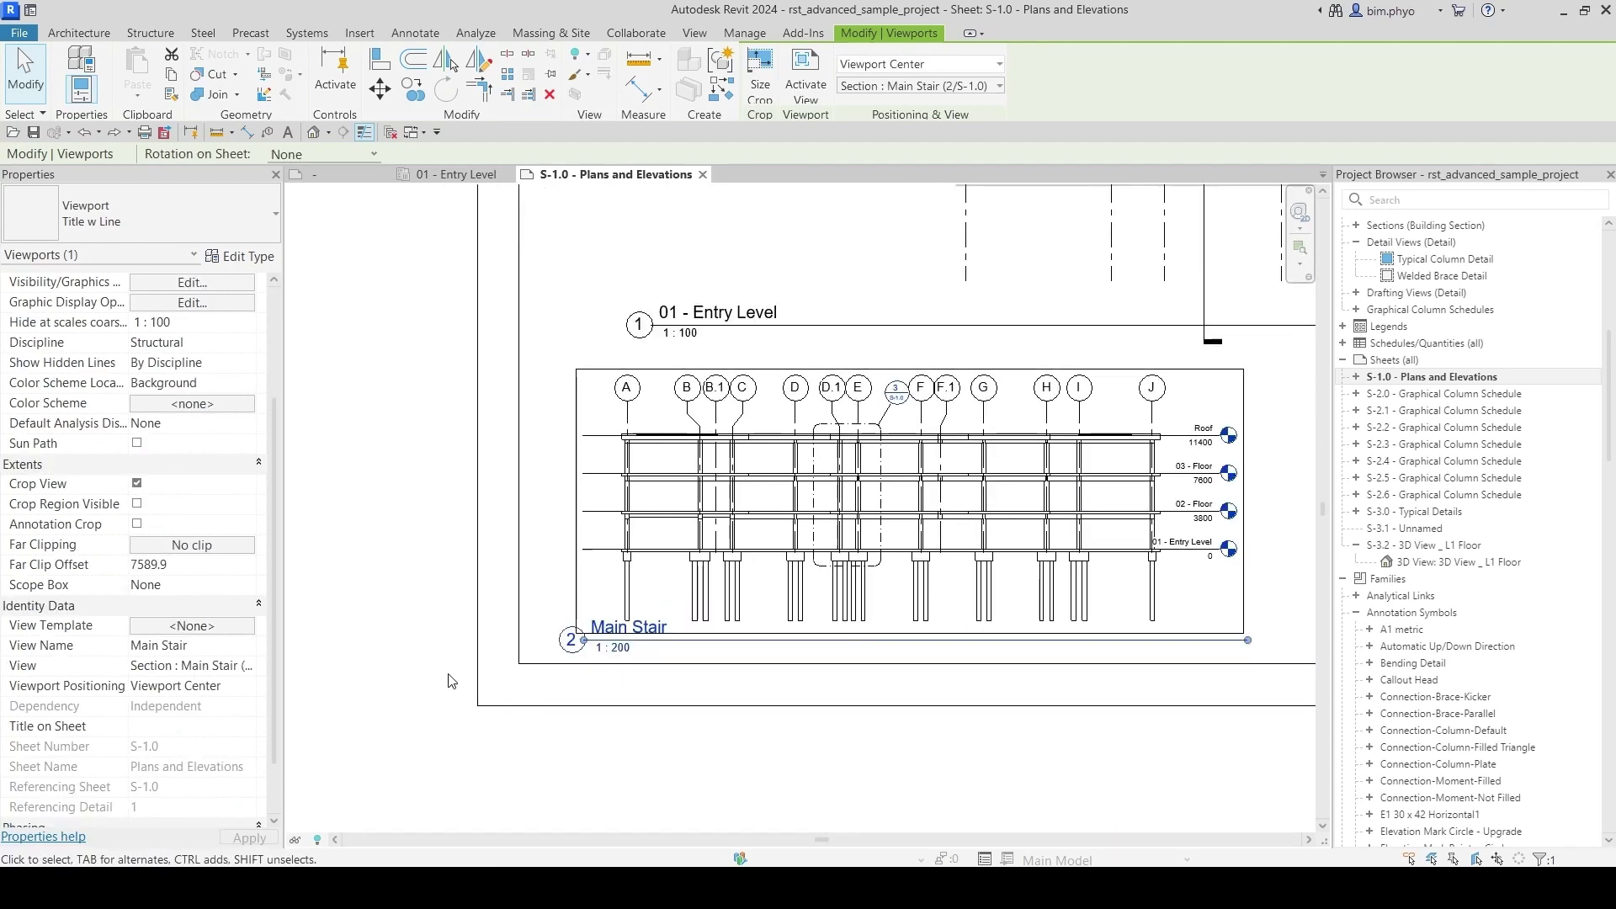
{"action": "middle_click_drag", "start_coordinate": [974, 599], "coordinate": [910, 654]}
{"action": "left_click", "coordinate": [346, 382]}
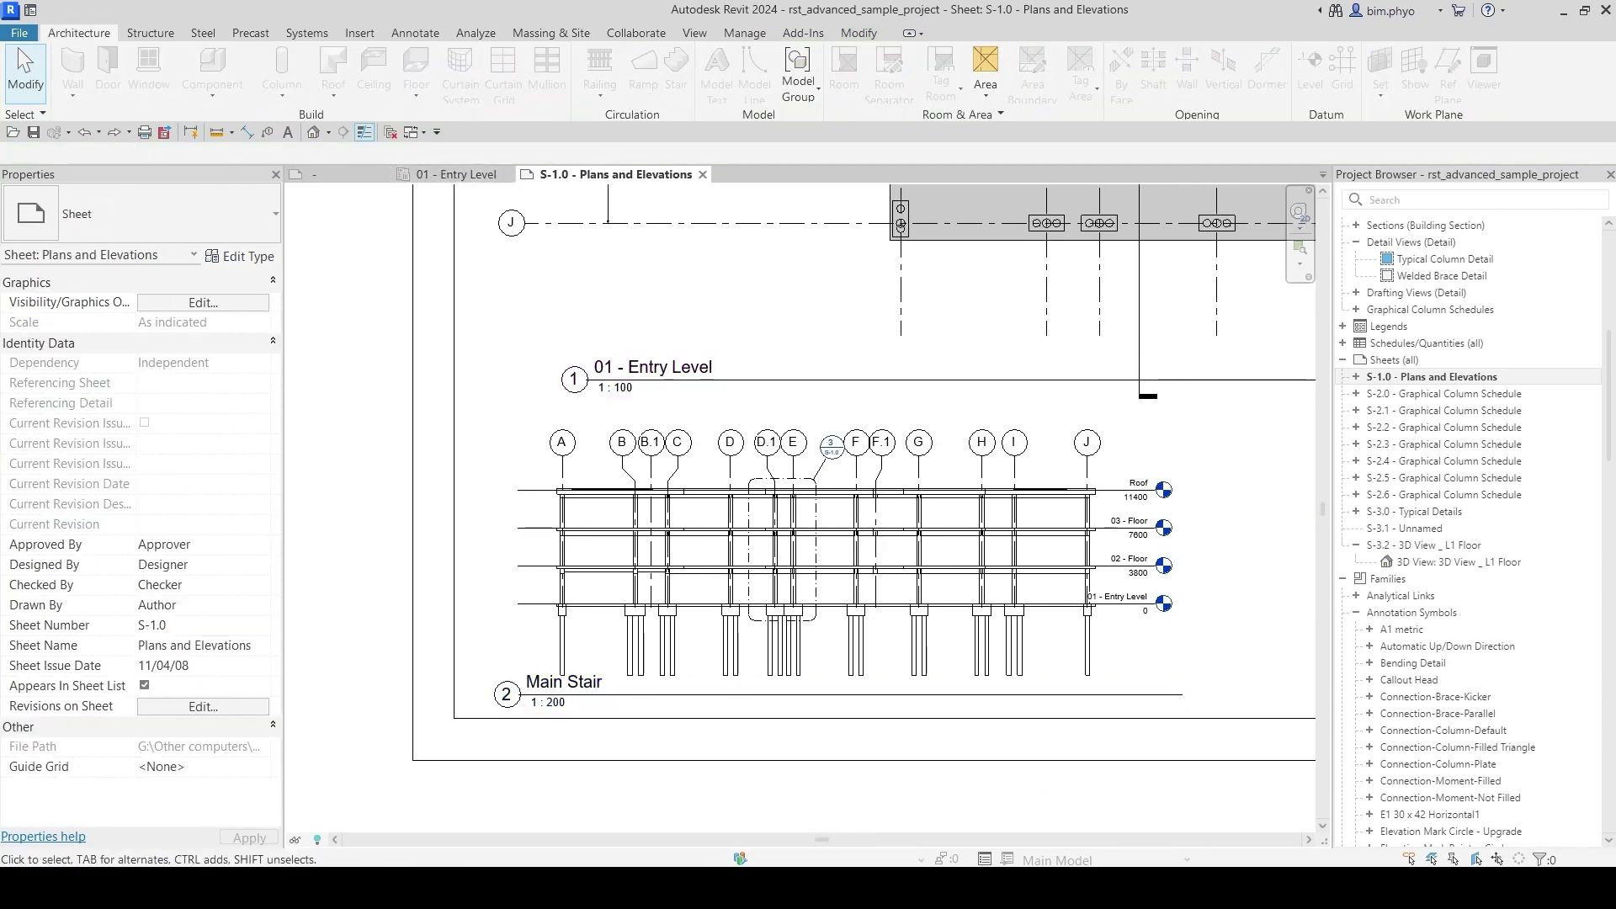
Step: Return to the 01 - Entry Level plan and redo the section head change to M-Sec Head_BP
{"action": "left_click", "coordinate": [454, 174]}
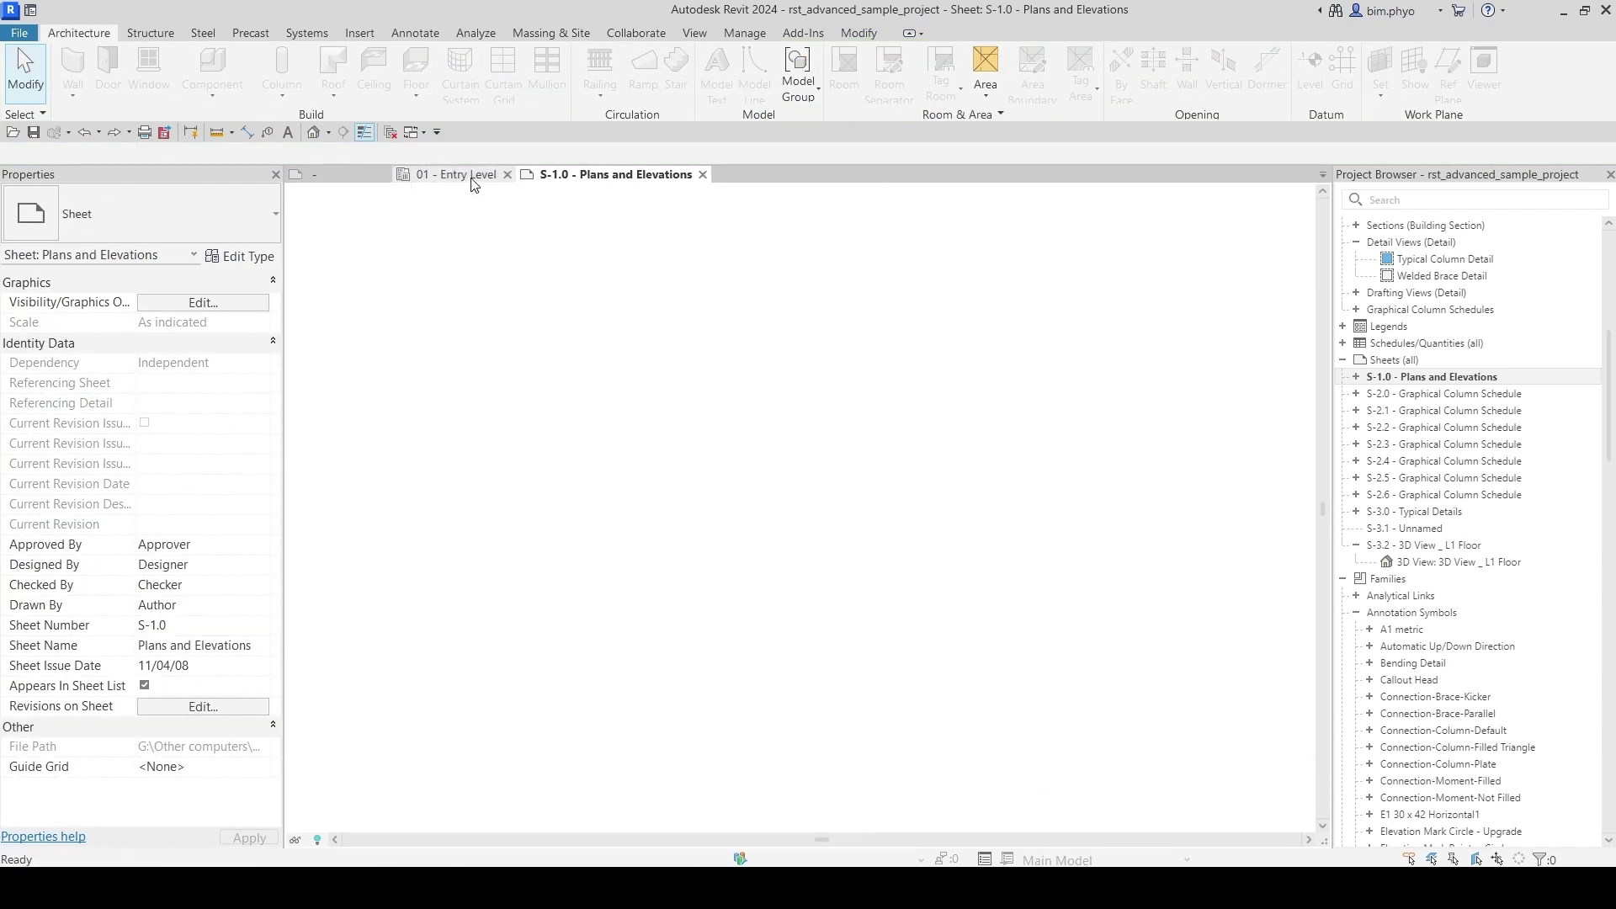
{"action": "scroll", "coordinate": [948, 445], "scroll_direction": "down", "scroll_amount": 3}
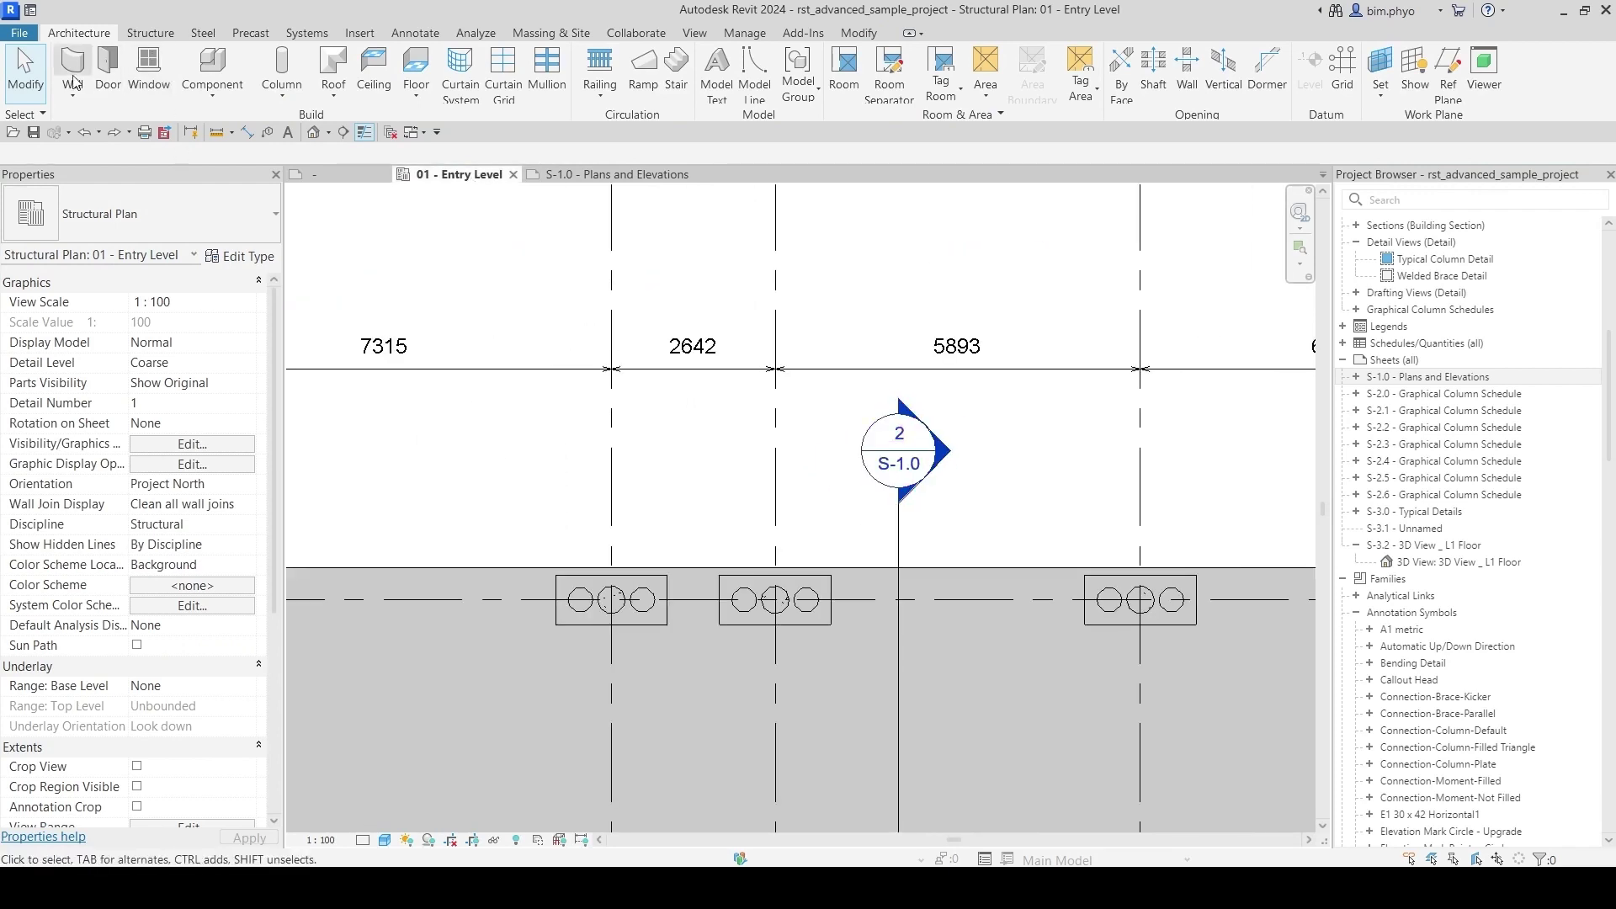
{"action": "left_click", "coordinate": [115, 136]}
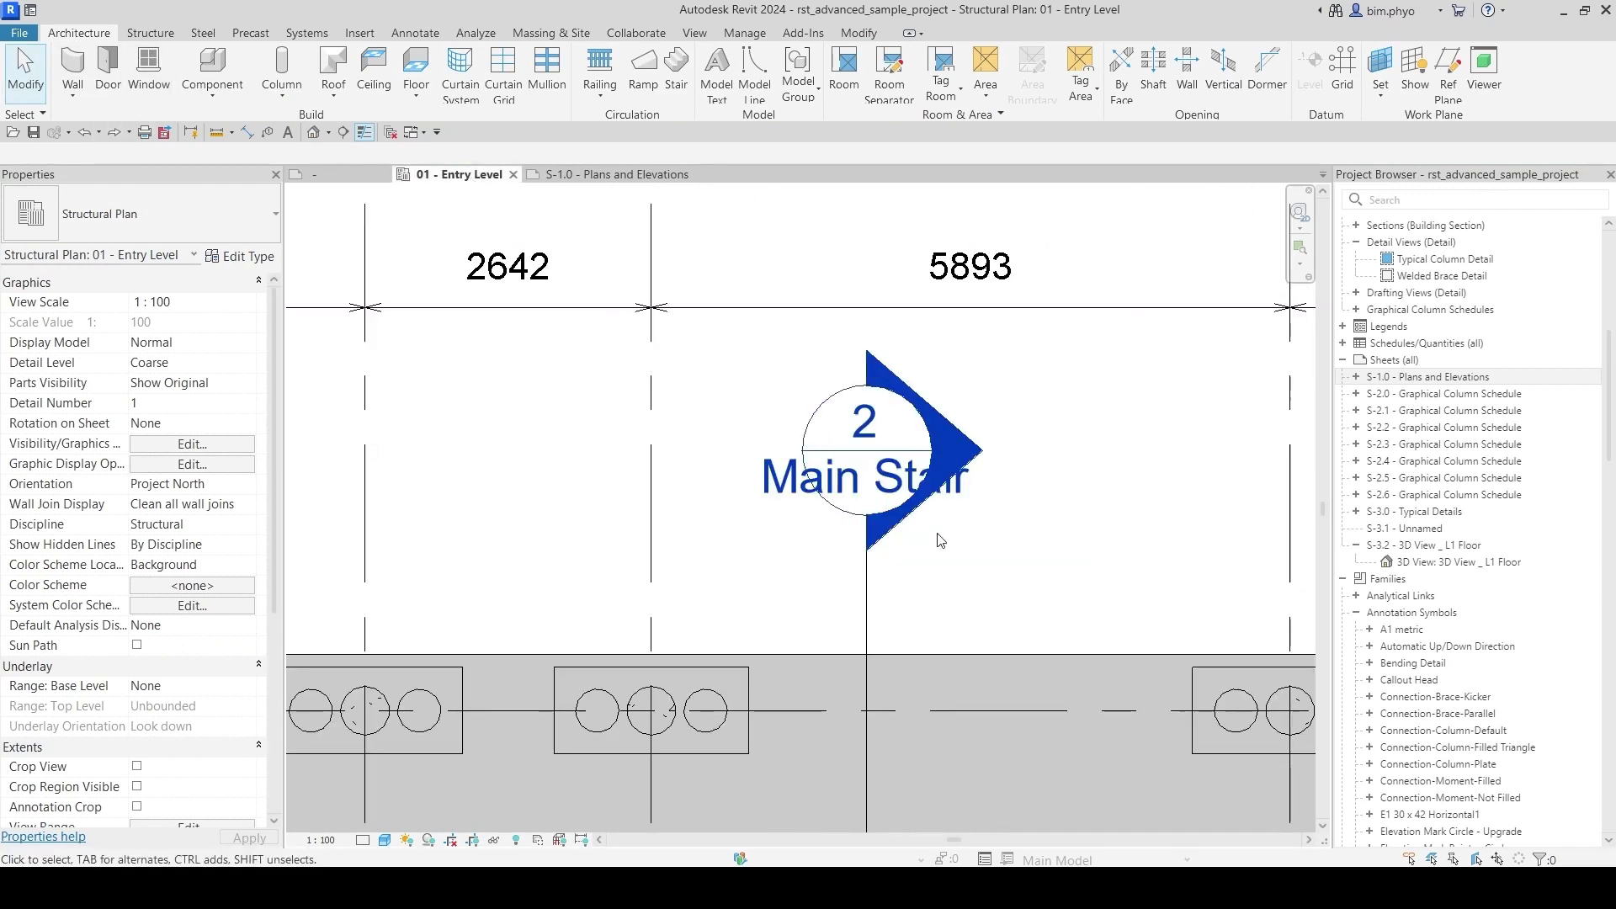
Step: Compare the lower label of the new section head with the View Name property of the selected section
{"action": "scroll", "coordinate": [938, 541], "scroll_direction": "down", "scroll_amount": 3}
{"action": "middle_click_drag", "start_coordinate": [999, 571], "coordinate": [854, 427]}
{"action": "scroll", "coordinate": [728, 356], "scroll_direction": "up", "scroll_amount": 4}
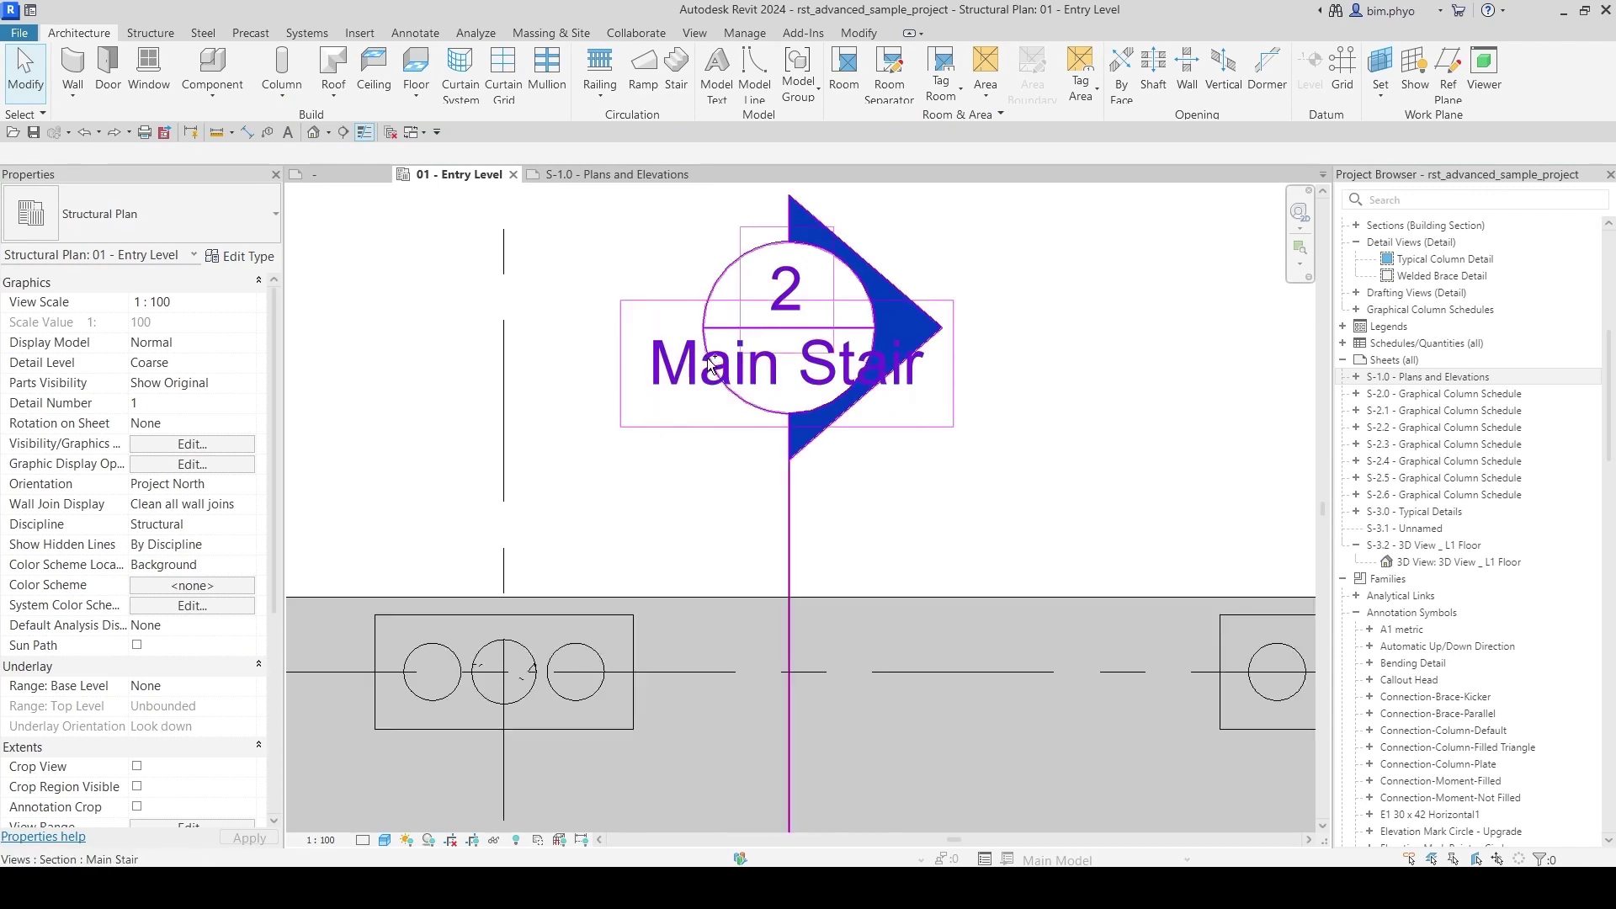
{"action": "scroll", "coordinate": [137, 674], "scroll_direction": "down", "scroll_amount": 5}
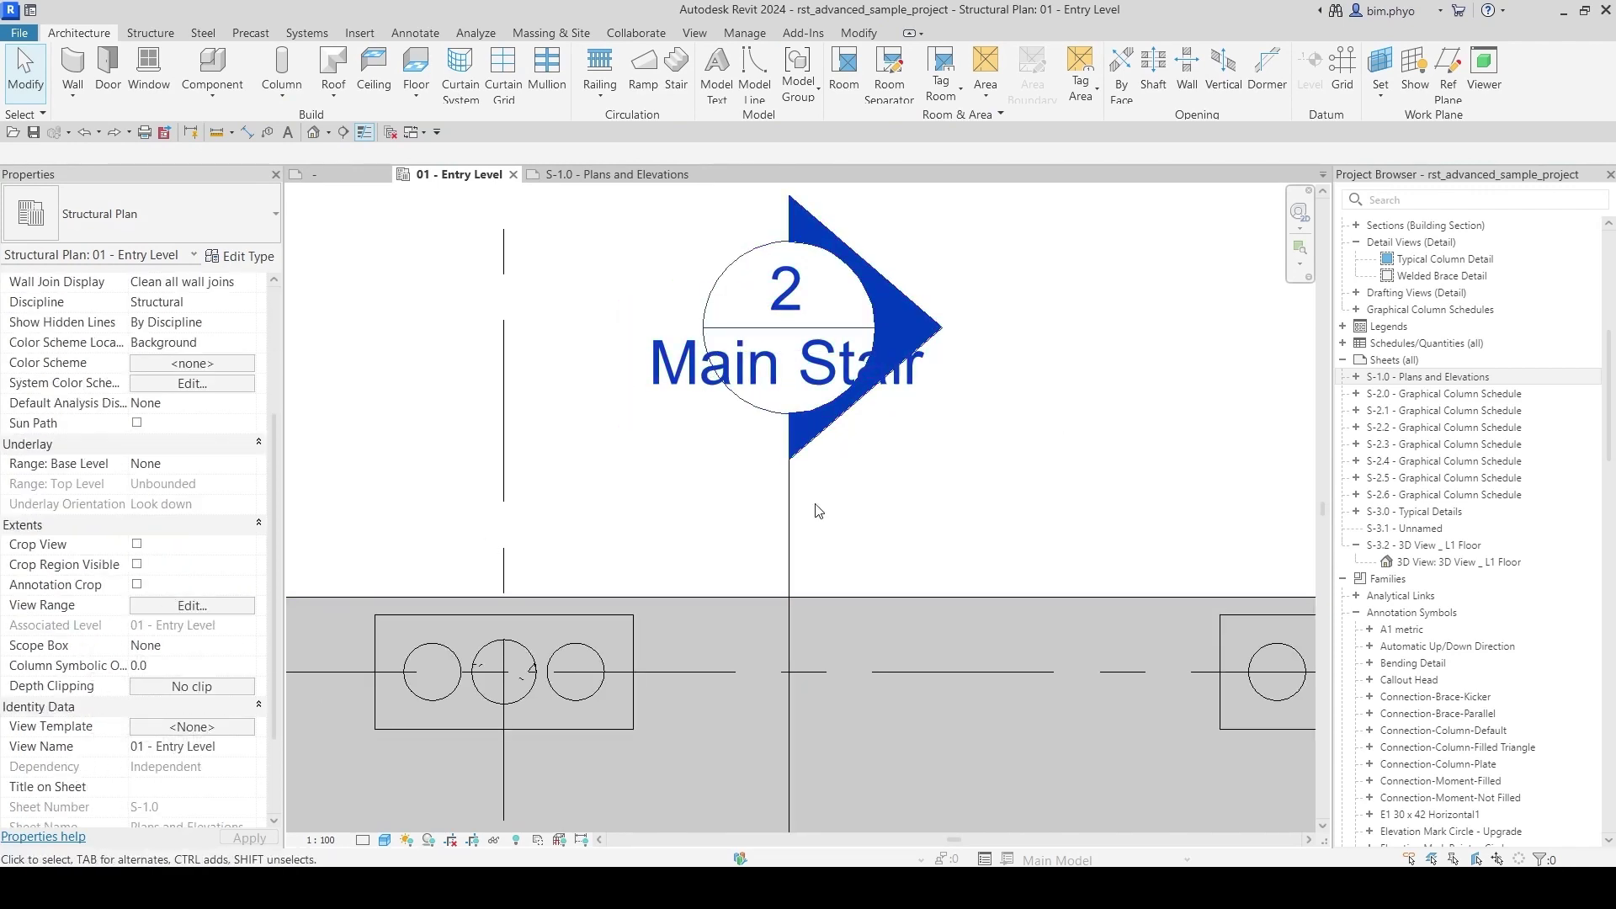
{"action": "left_click", "coordinate": [789, 512]}
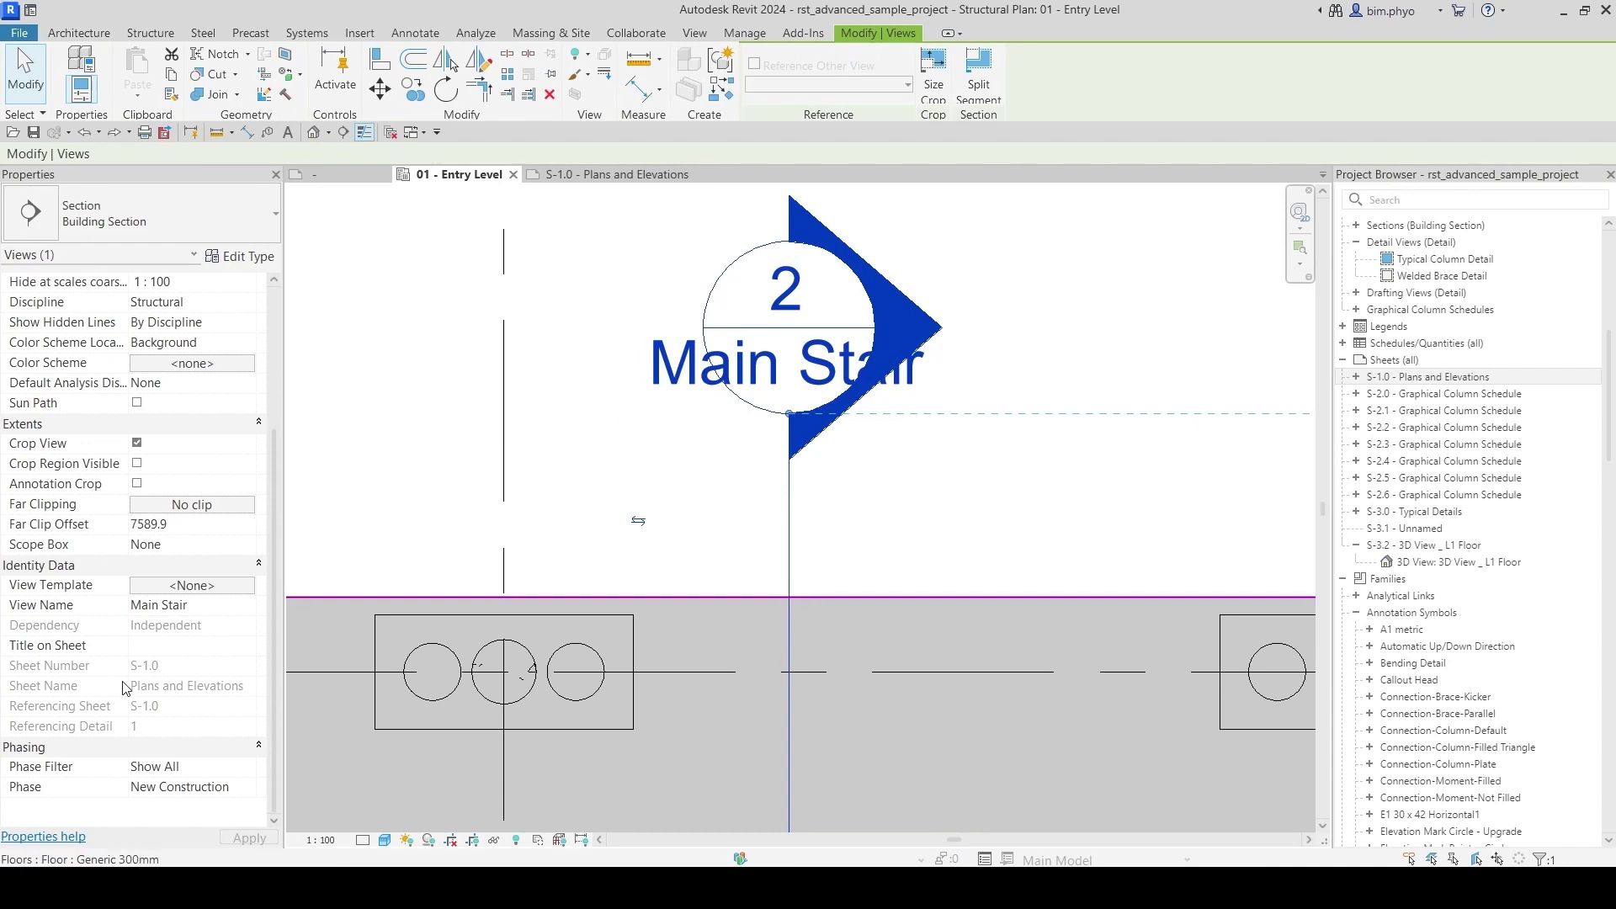
{"action": "left_click", "coordinate": [212, 607]}
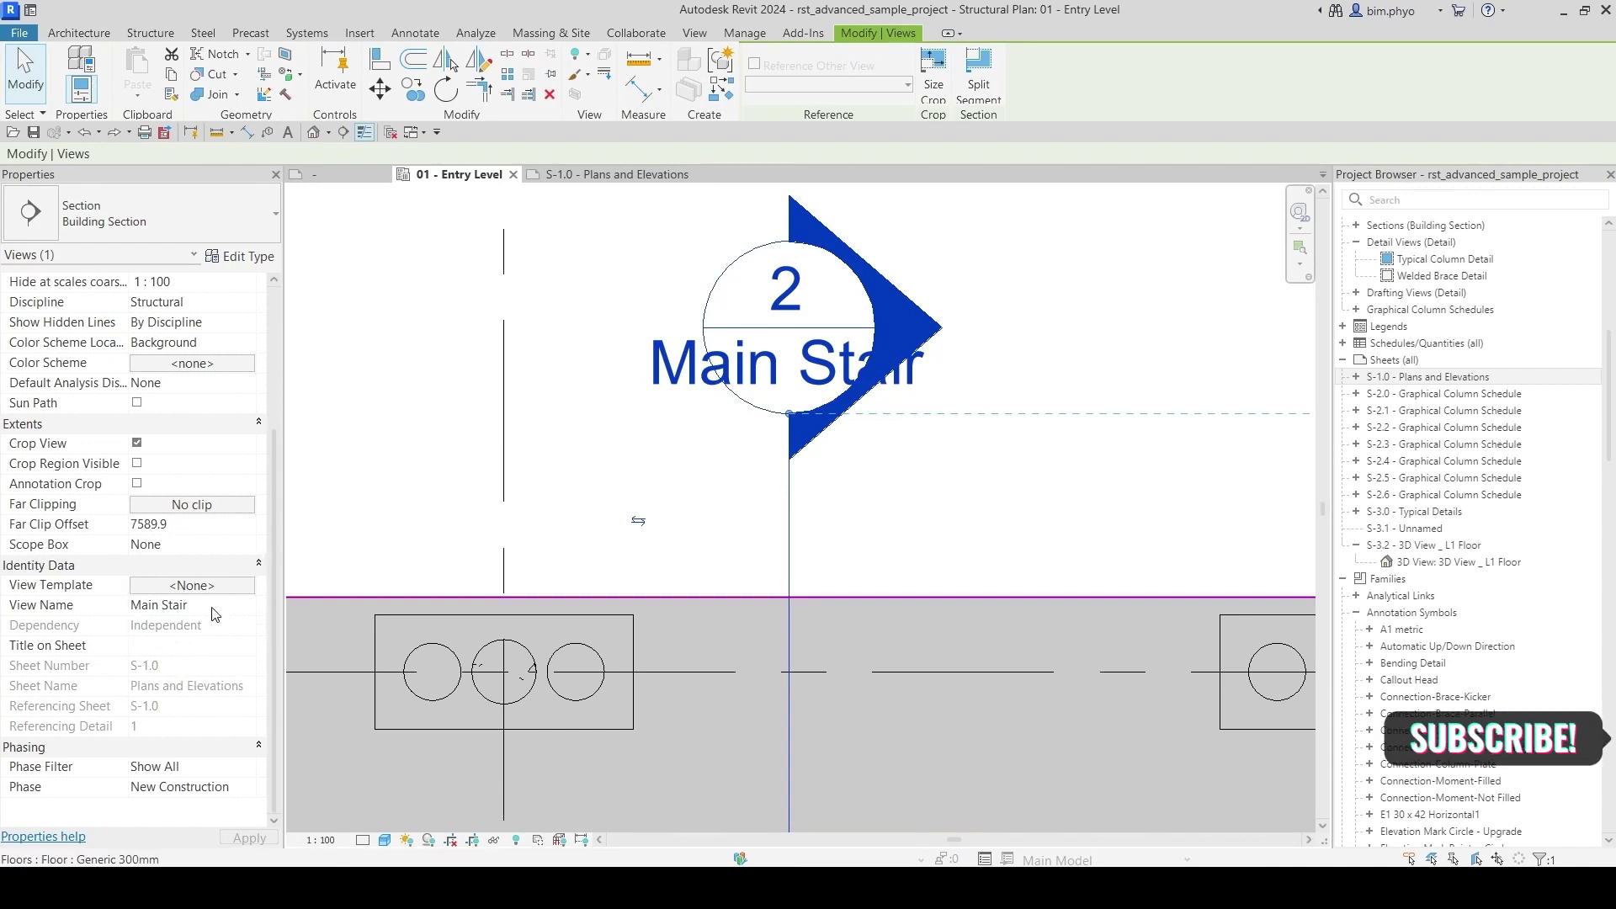
{"action": "scroll", "coordinate": [815, 318], "scroll_direction": "down", "scroll_amount": 6}
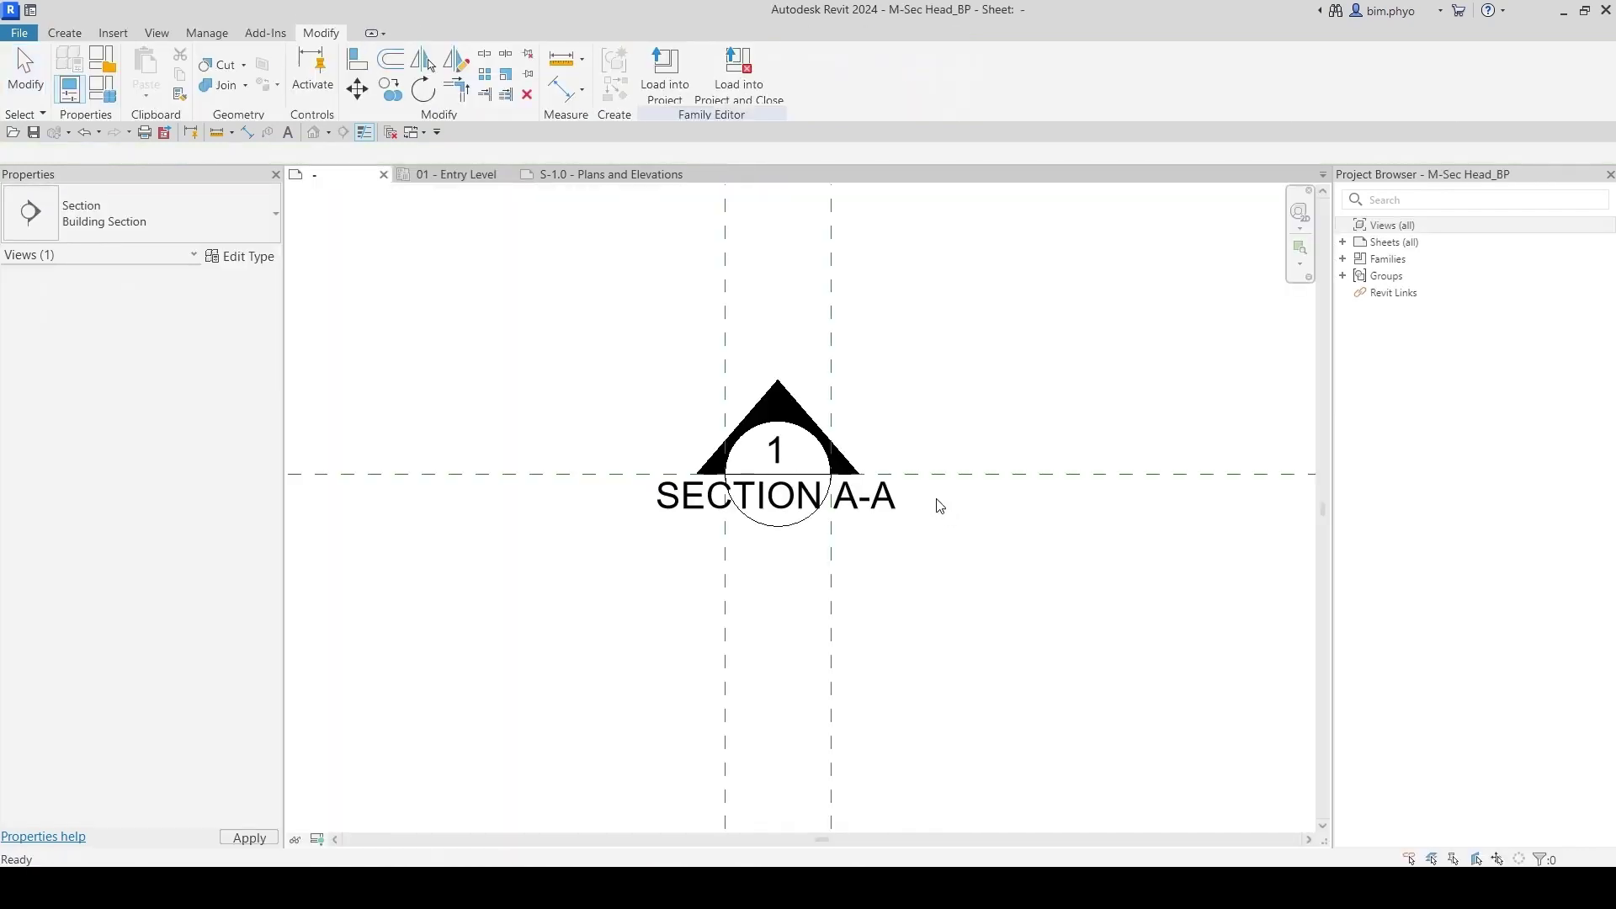
Step: In the M-Sec Head_BP family, examine how the Detail Number and View Name labels fit the section head circle
{"action": "scroll", "coordinate": [760, 517], "scroll_direction": "up", "scroll_amount": 1}
{"action": "middle_click_drag", "start_coordinate": [1064, 592], "coordinate": [1057, 668]}
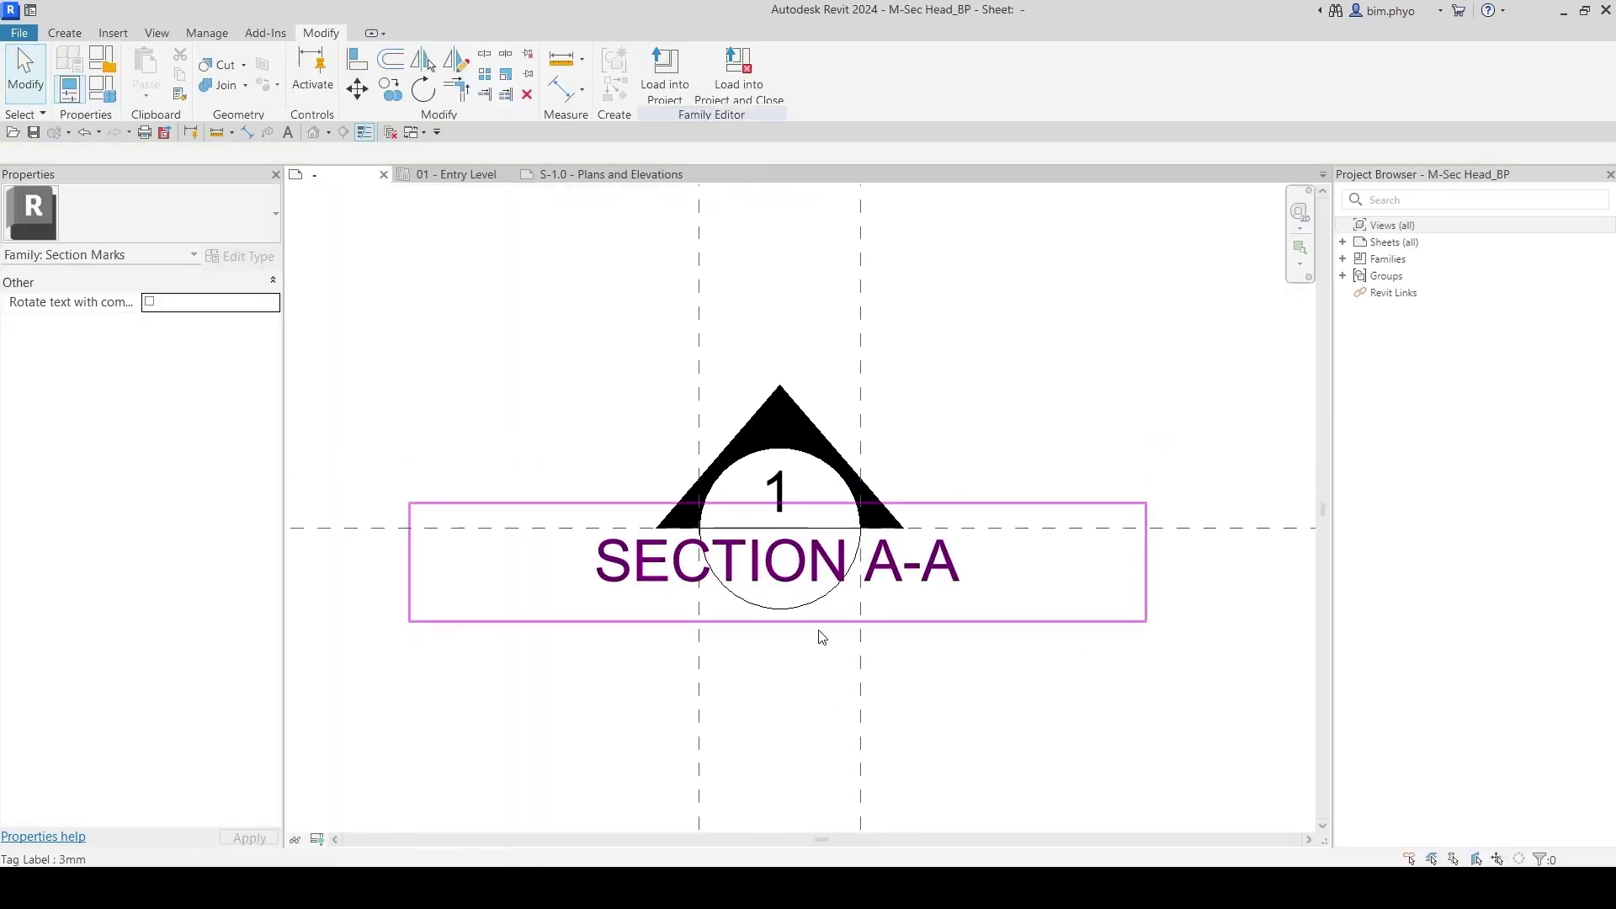
{"action": "middle_click_drag", "start_coordinate": [920, 570], "coordinate": [793, 532]}
{"action": "scroll", "coordinate": [938, 628], "scroll_direction": "down", "scroll_amount": 5}
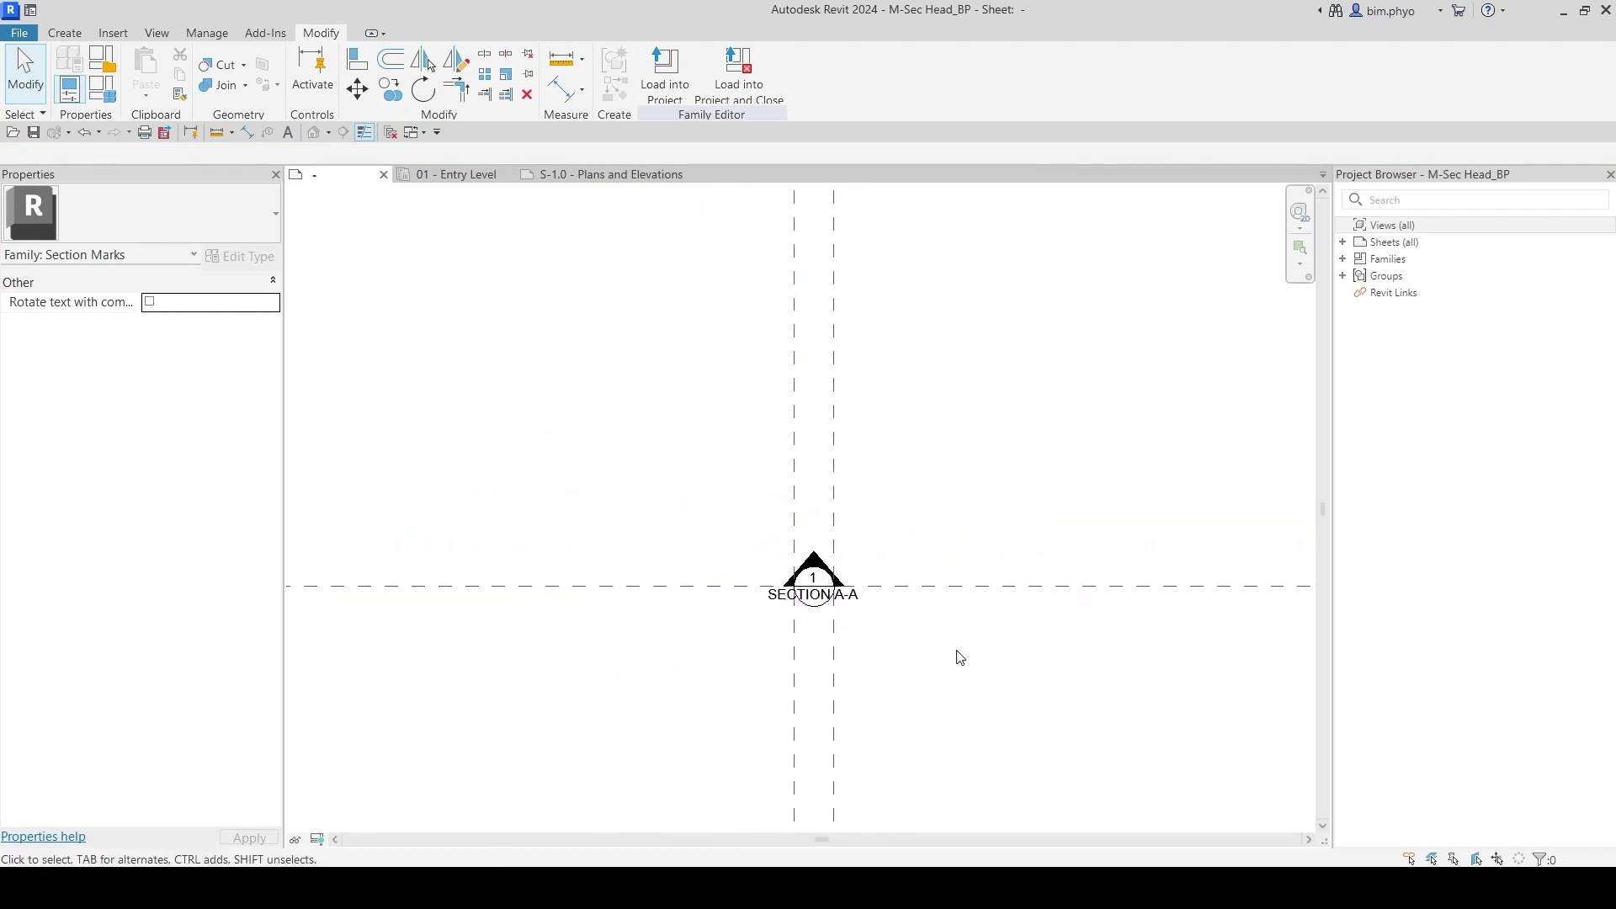
{"action": "middle_click_drag", "start_coordinate": [988, 495], "coordinate": [932, 455]}
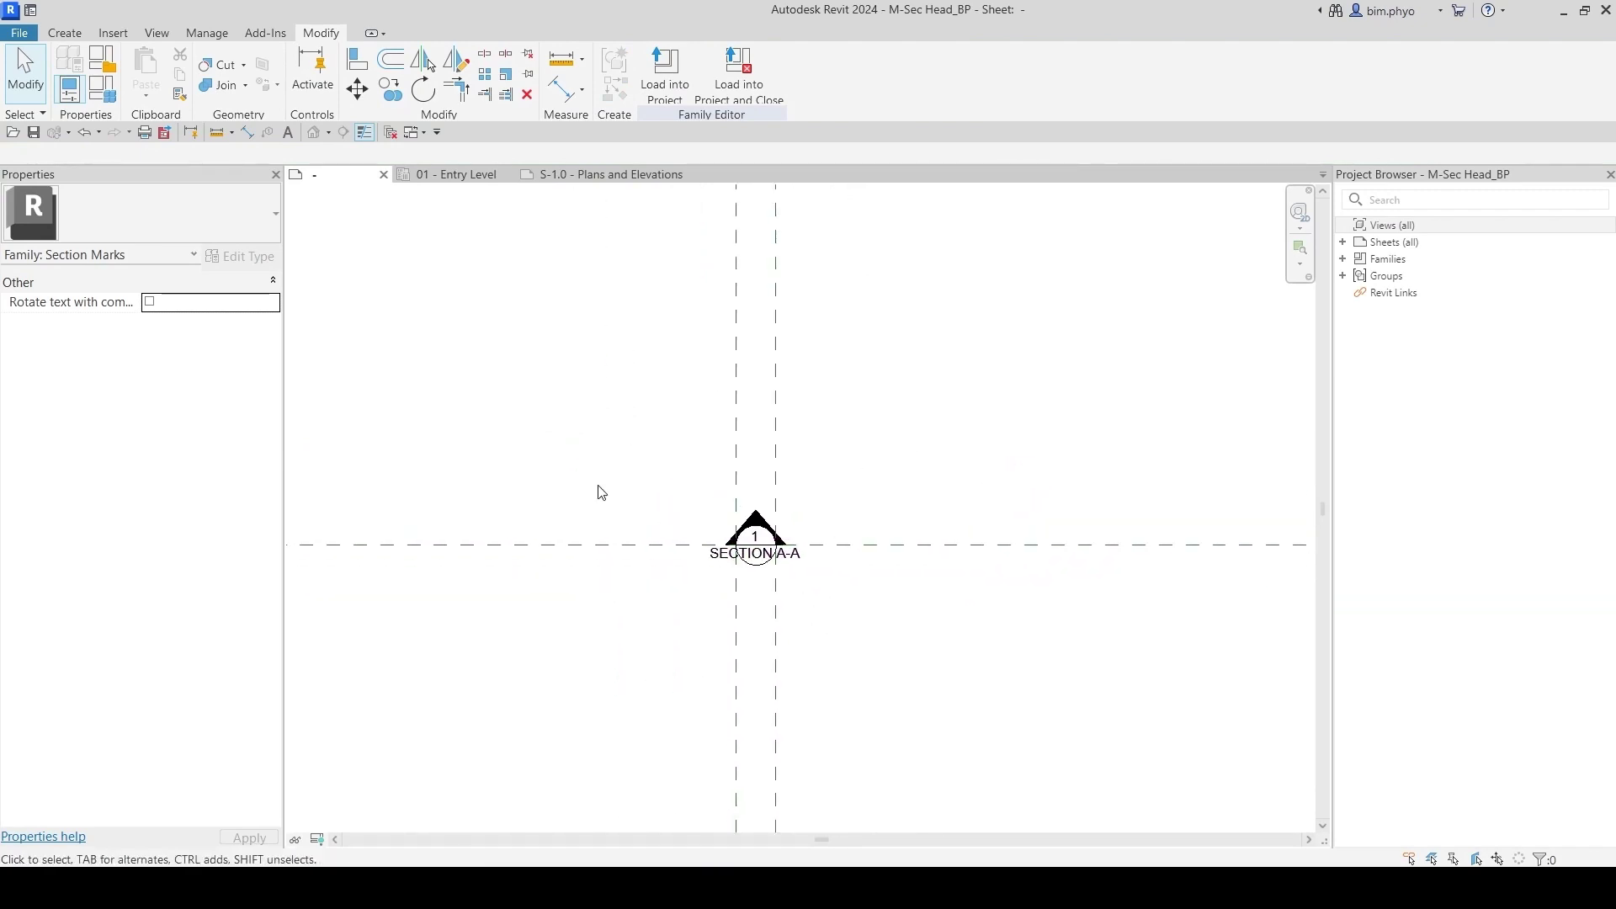
{"action": "left_click", "coordinate": [20, 34]}
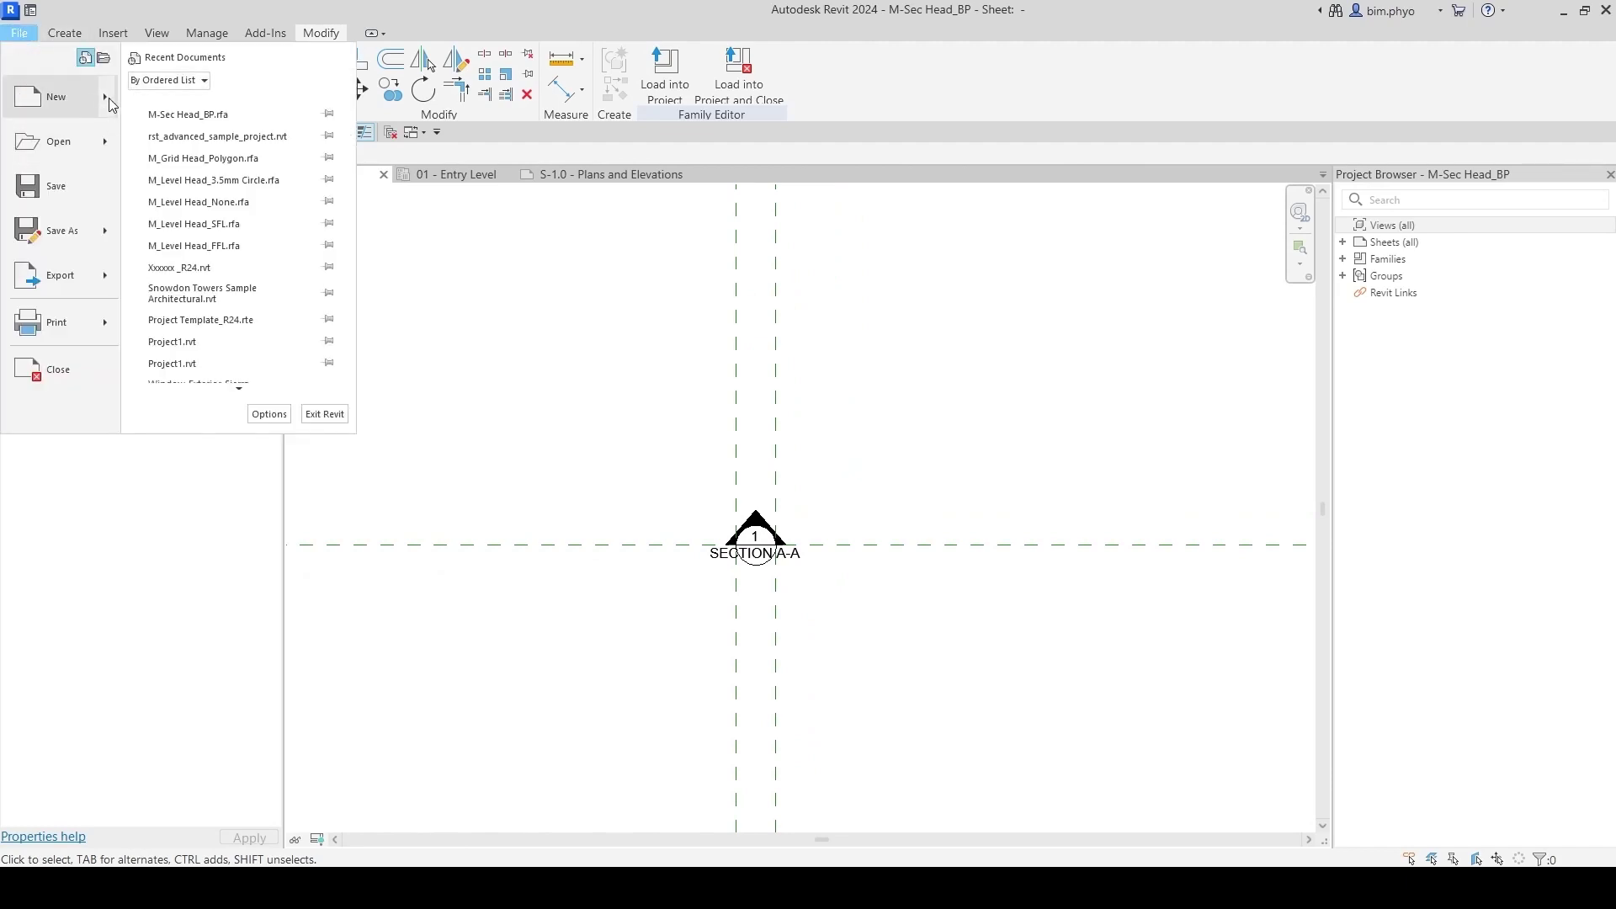
{"action": "mouse_move", "coordinate": [108, 98]}
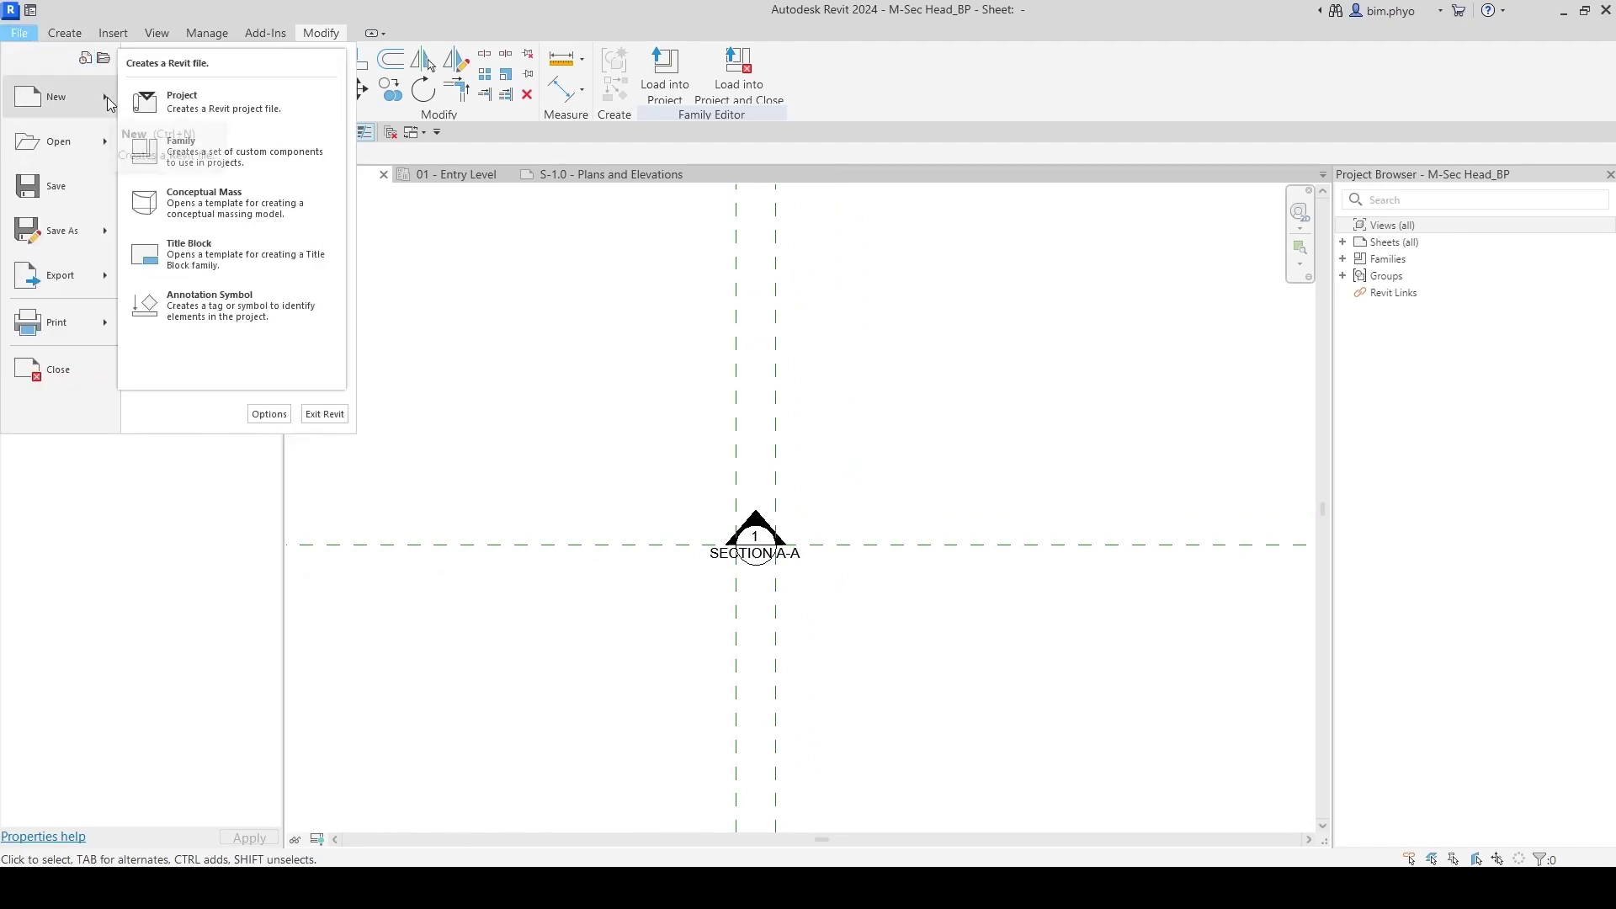
{"action": "left_click", "coordinate": [181, 150]}
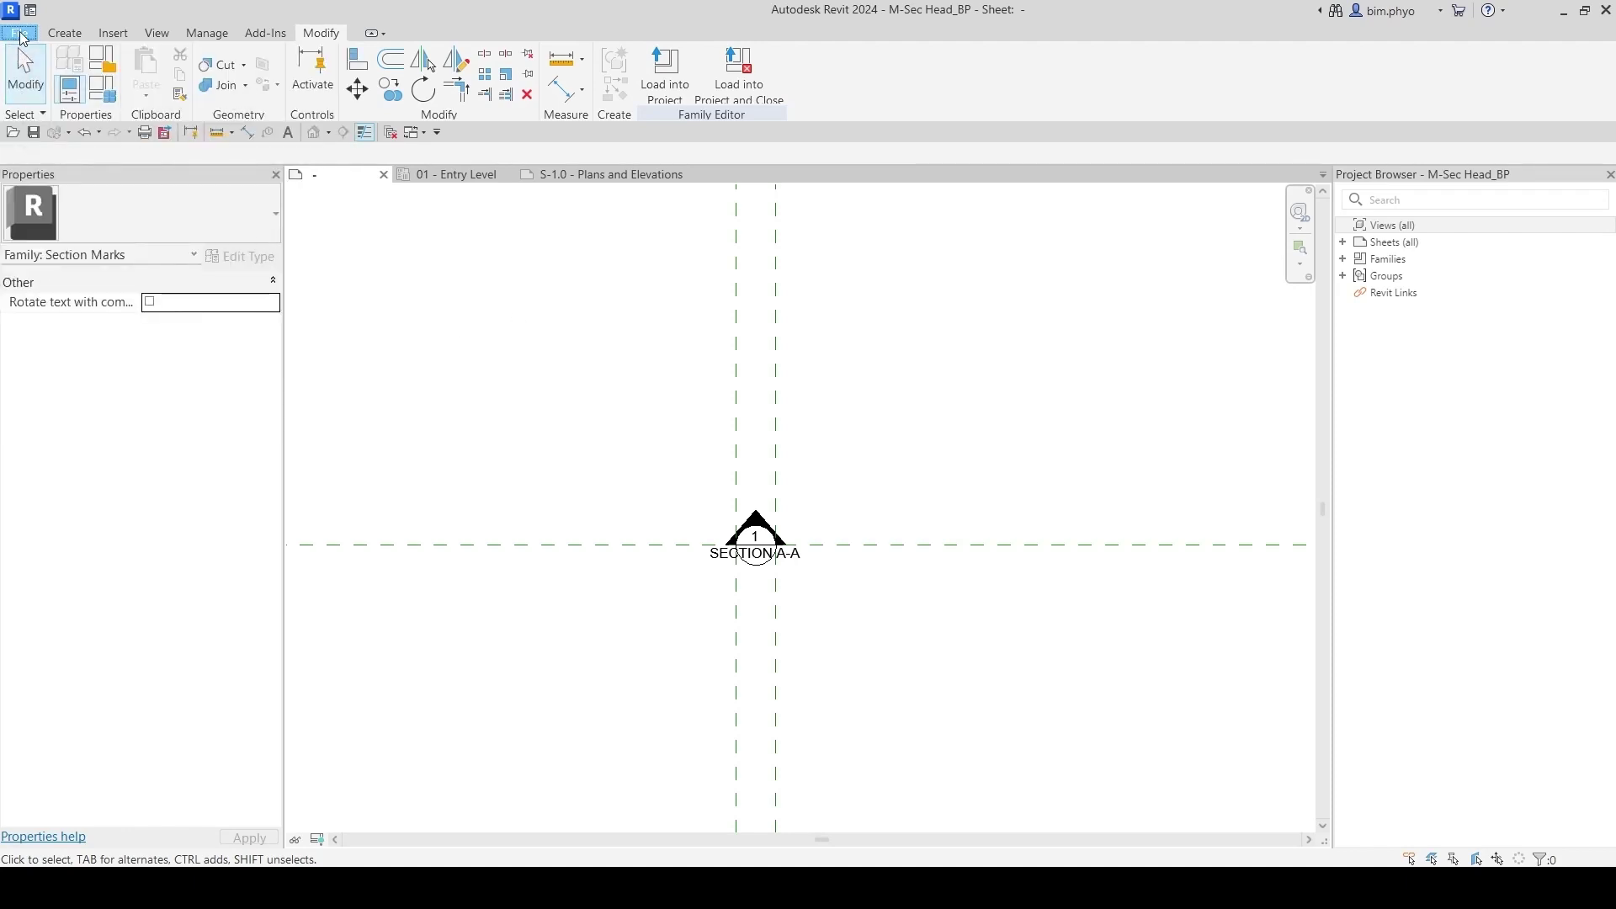
Step: Create a new annotation symbol family from the Metric Section Head template
{"action": "left_click", "coordinate": [20, 33]}
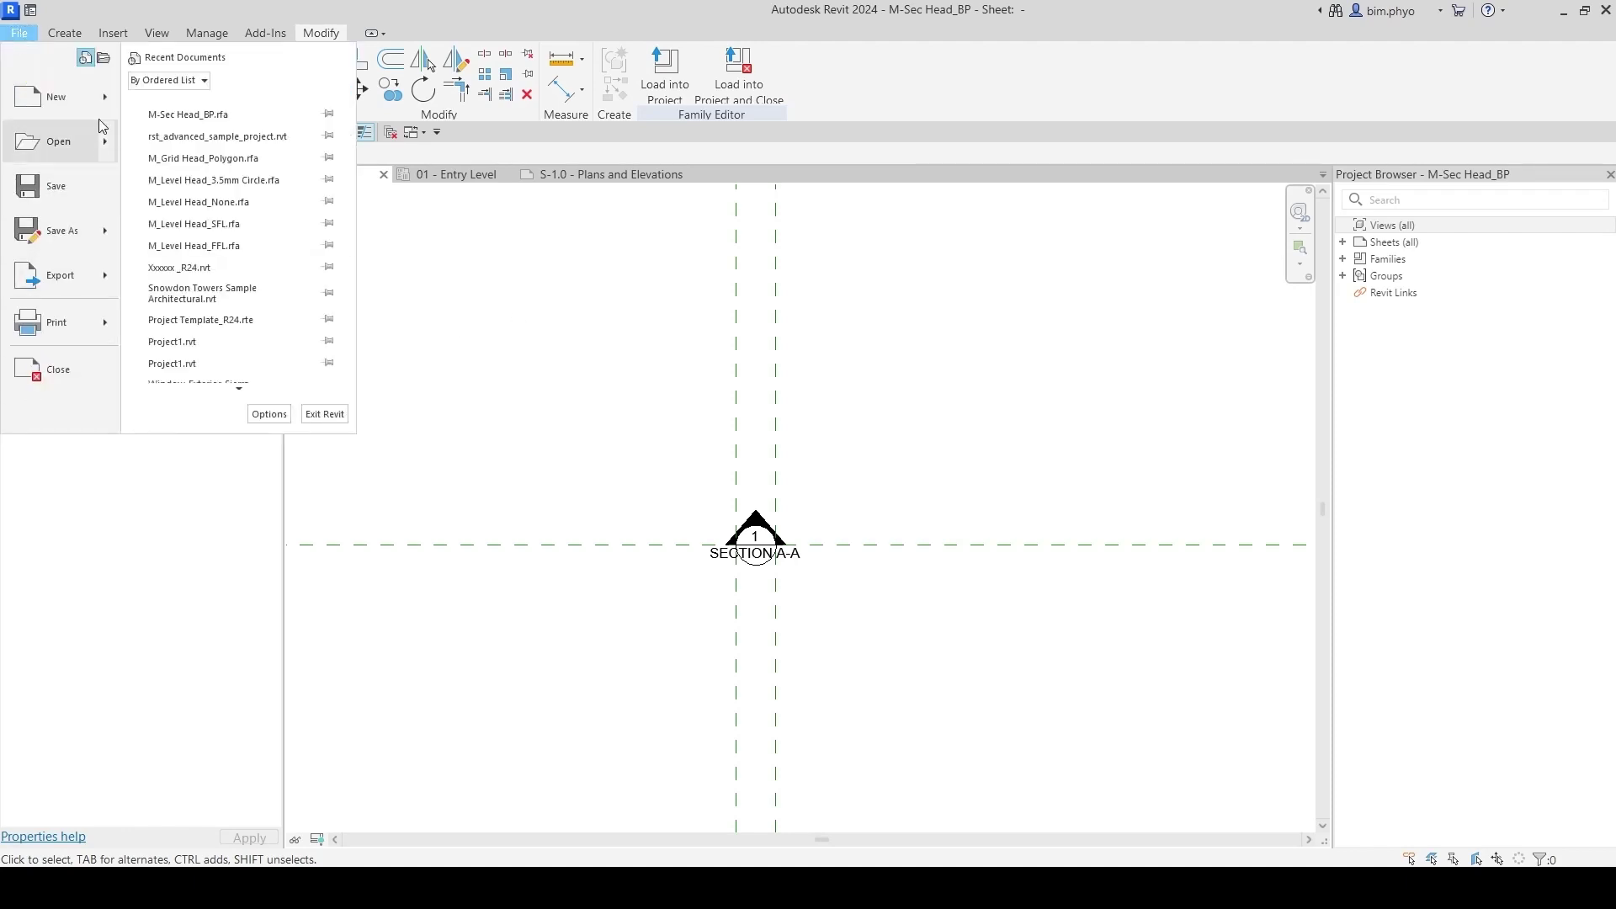
{"action": "mouse_move", "coordinate": [105, 97]}
{"action": "left_click", "coordinate": [196, 321]}
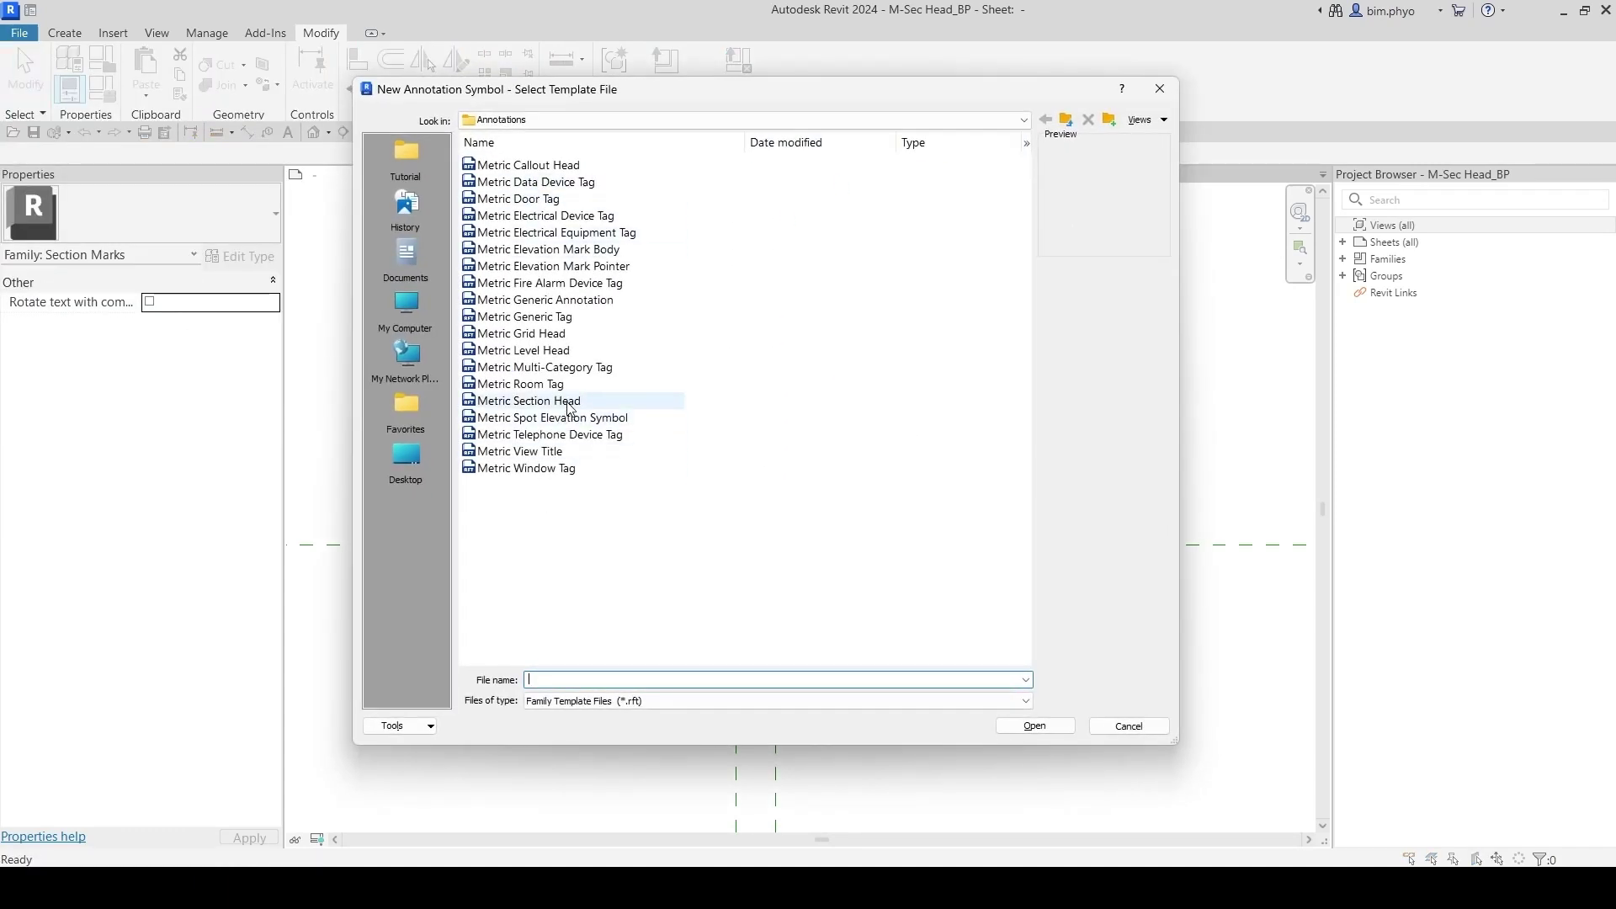
{"action": "left_click", "coordinate": [569, 402]}
{"action": "left_click", "coordinate": [1035, 725]}
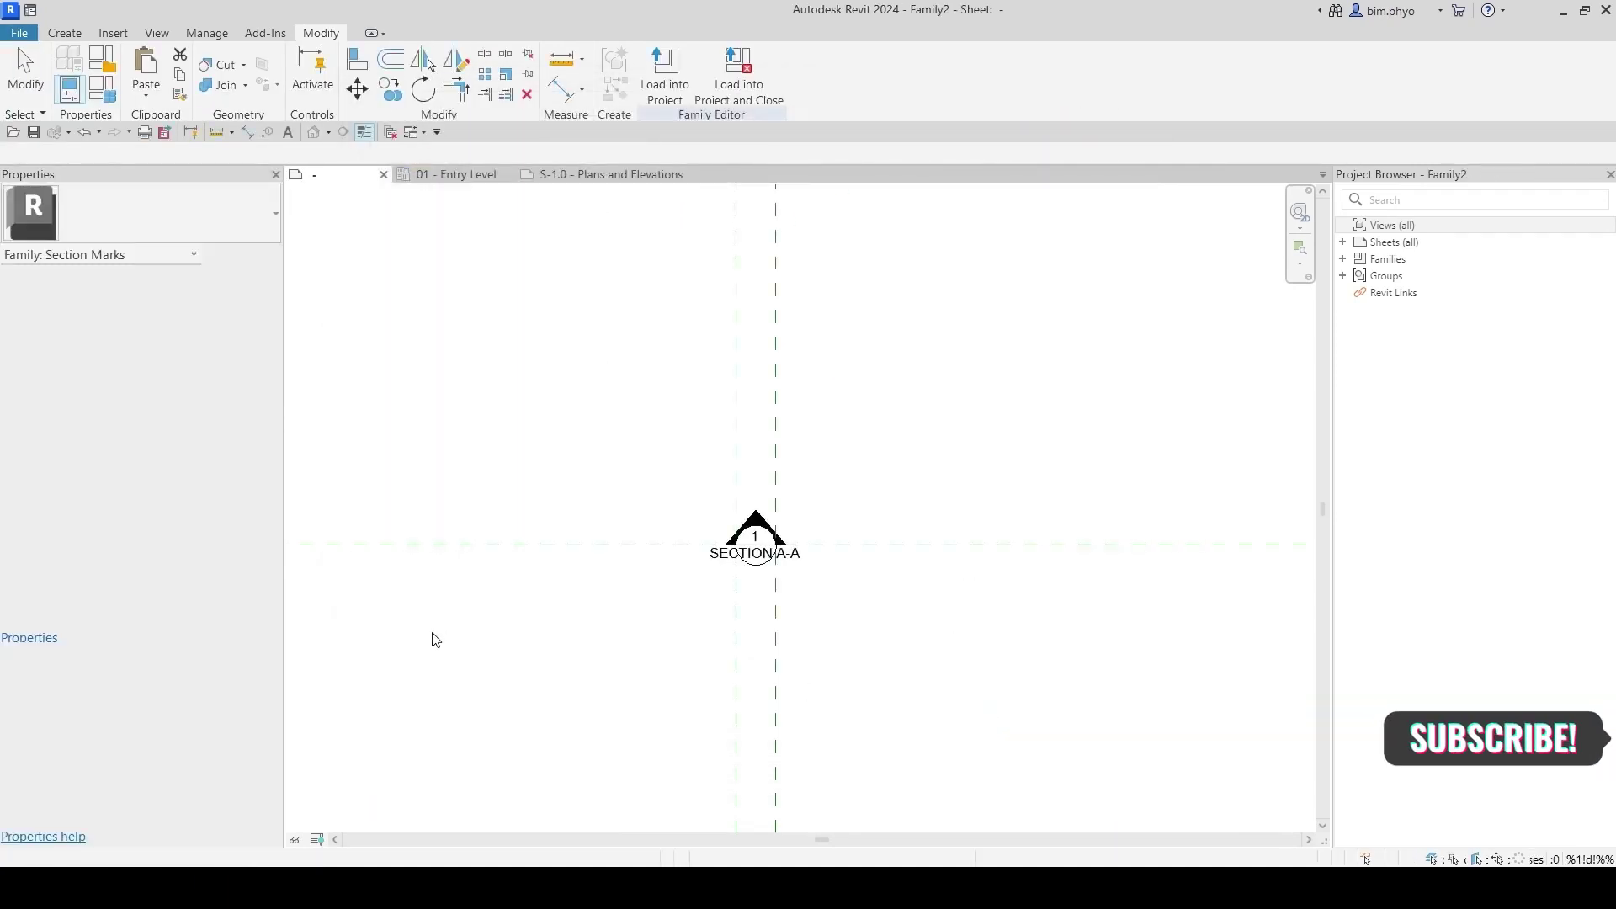
Step: Delete the lower and upper arcs of the template's section head circle, keeping the horizontal line between the reference planes
{"action": "scroll", "coordinate": [796, 543], "scroll_direction": "up", "scroll_amount": 5}
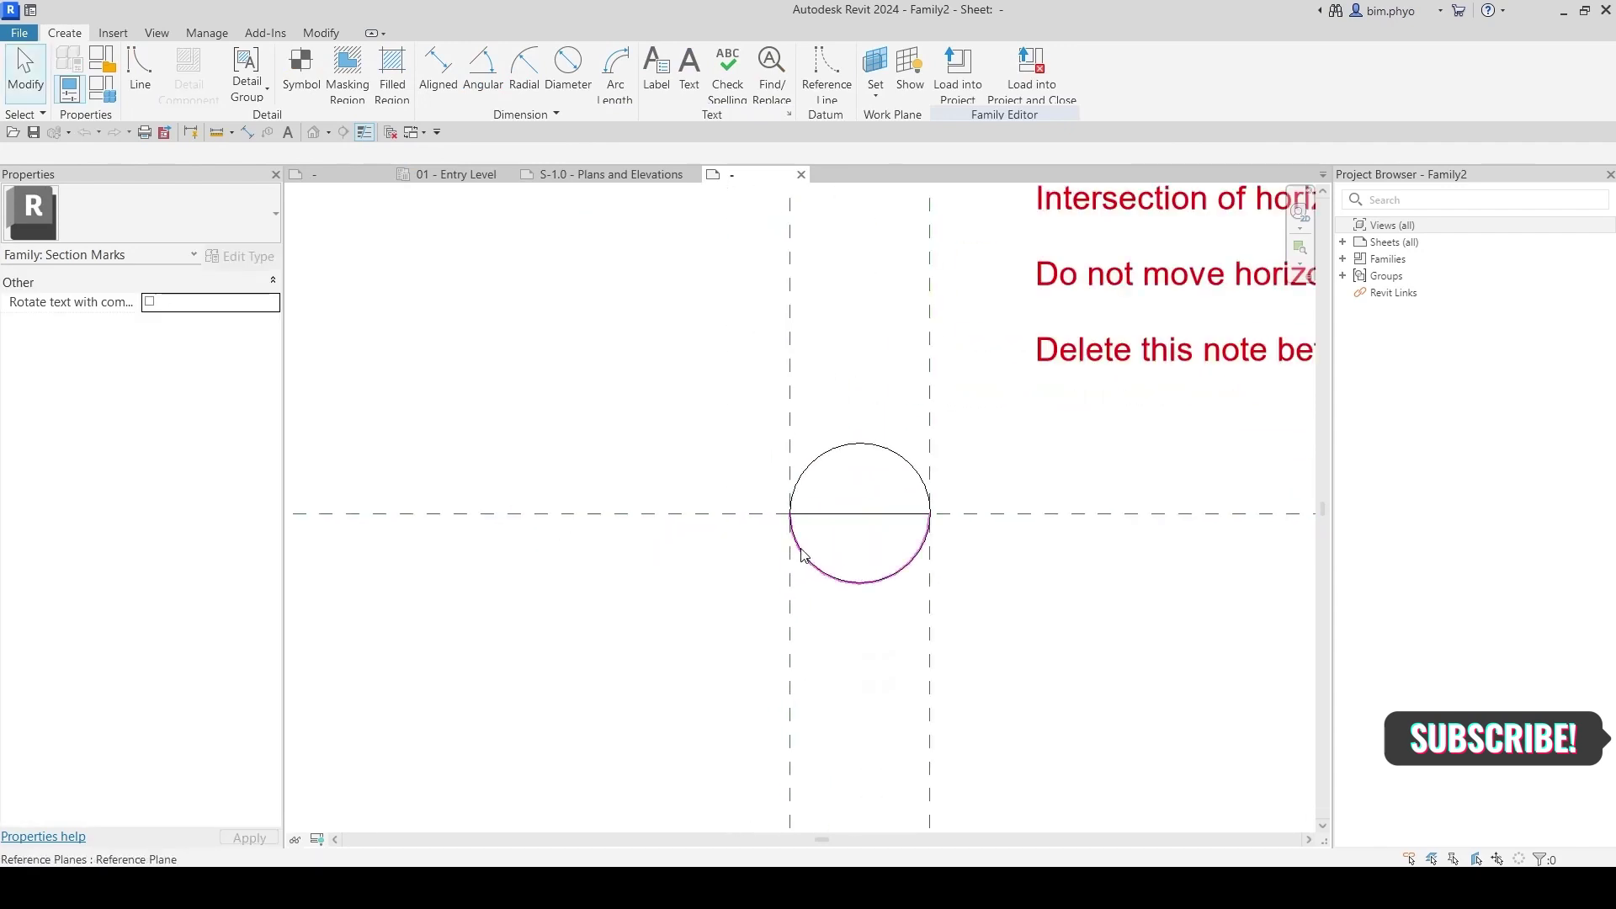
{"action": "left_click", "coordinate": [776, 671]}
{"action": "key", "text": "Delete"}
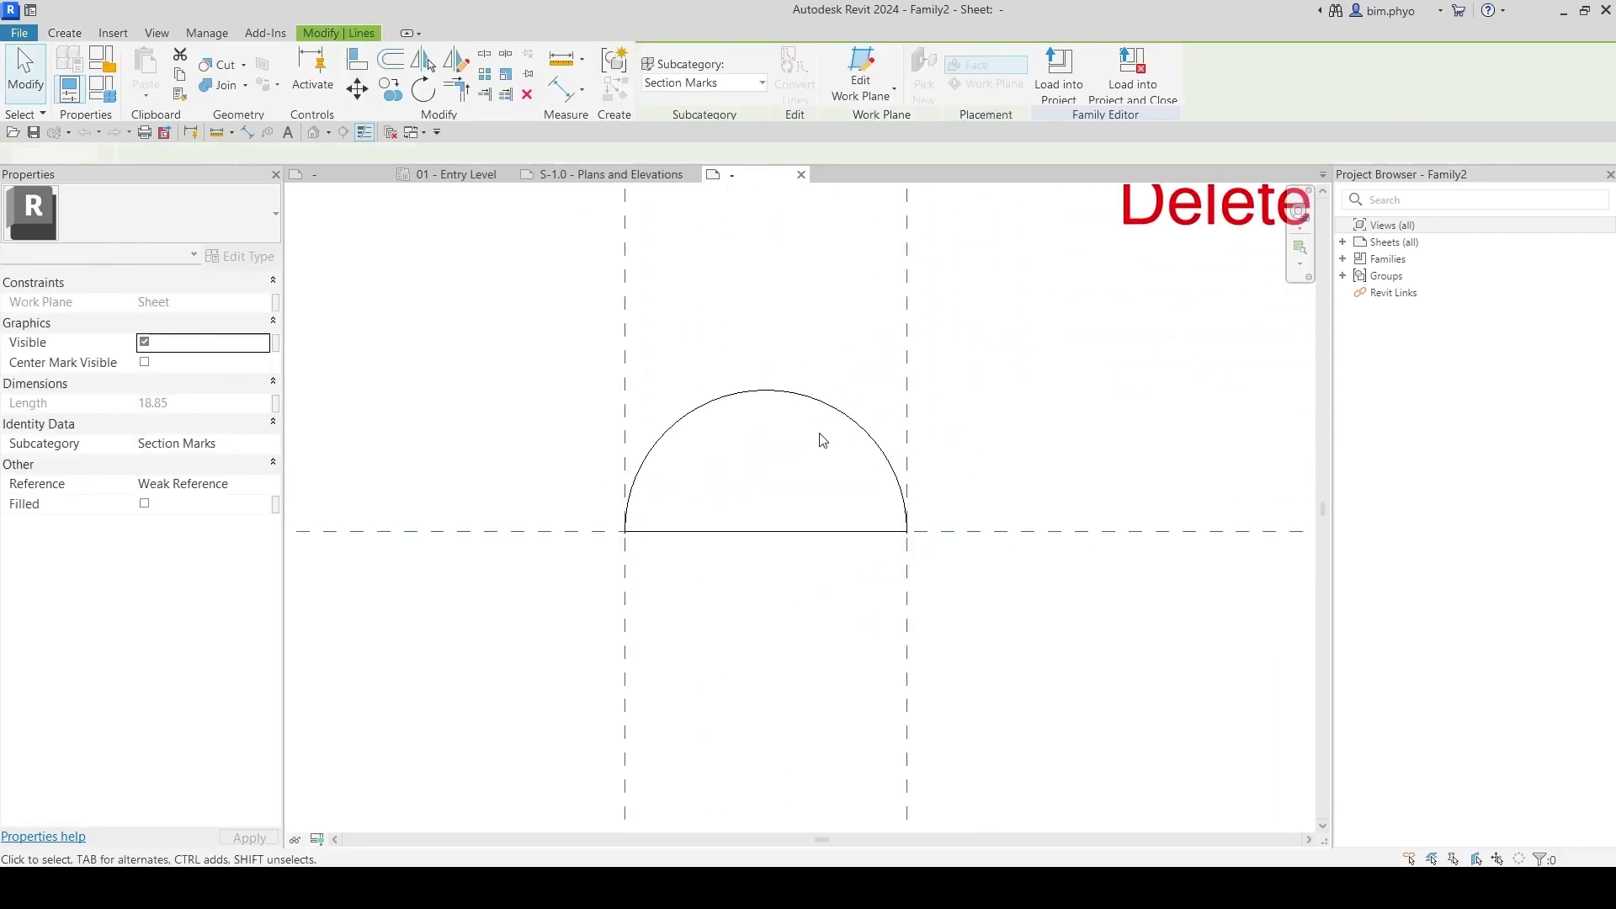
{"action": "left_click", "coordinate": [776, 407]}
{"action": "key", "text": "Delete"}
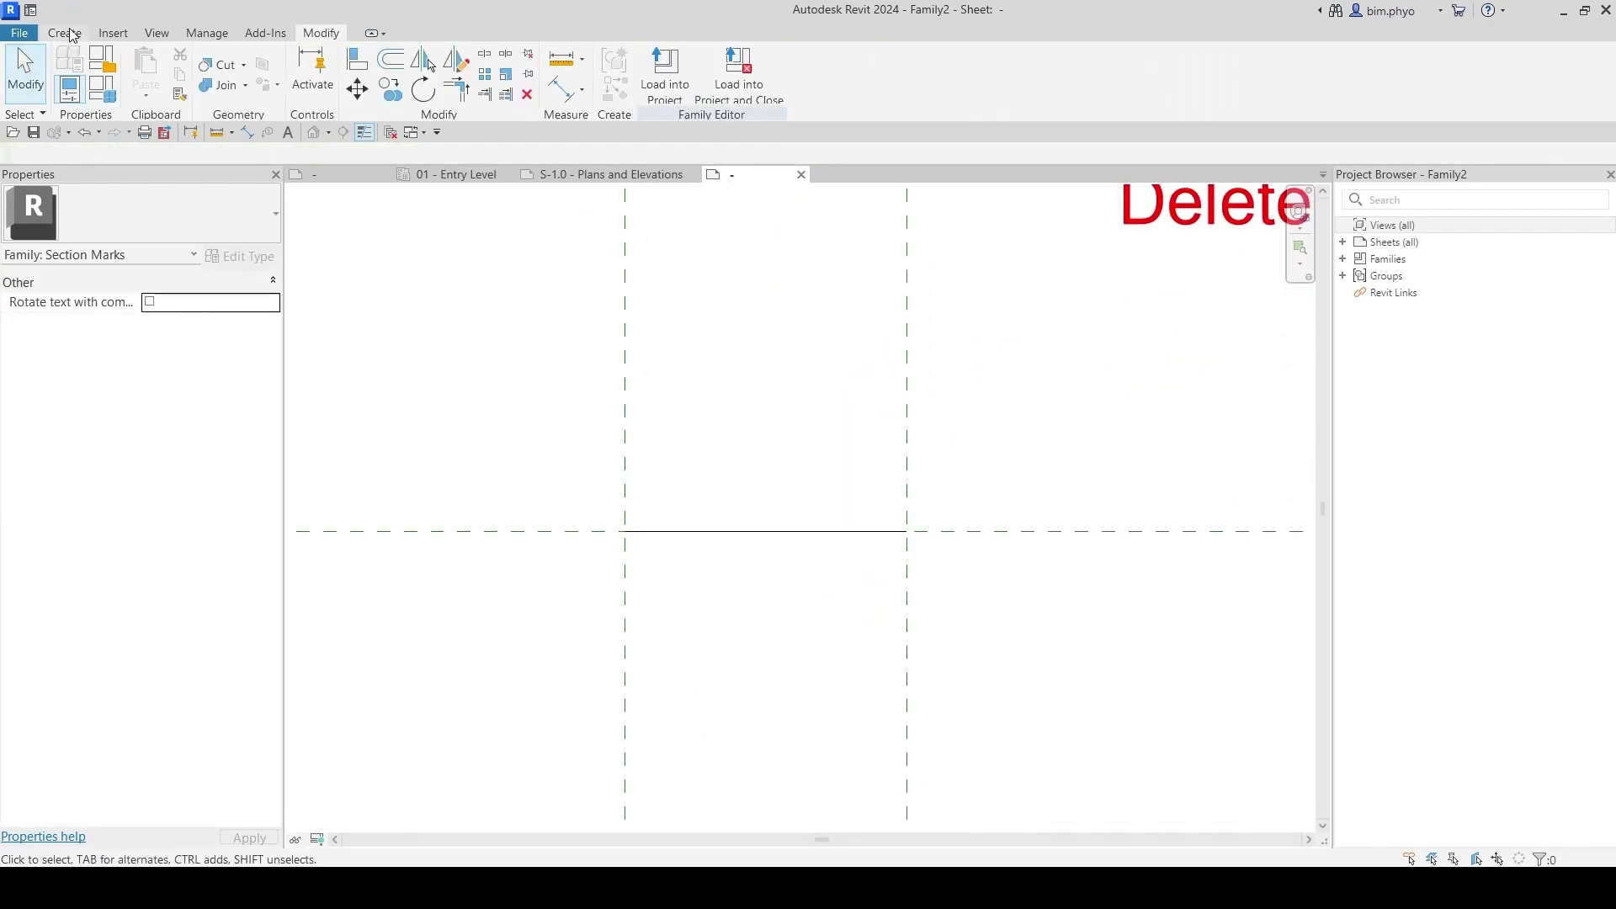
Step: Draw a vertical guide line upward from the midpoint of the horizontal base line
{"action": "left_click", "coordinate": [65, 32]}
{"action": "key", "text": "l"}
{"action": "key", "text": "i"}
{"action": "left_click", "coordinate": [625, 531]}
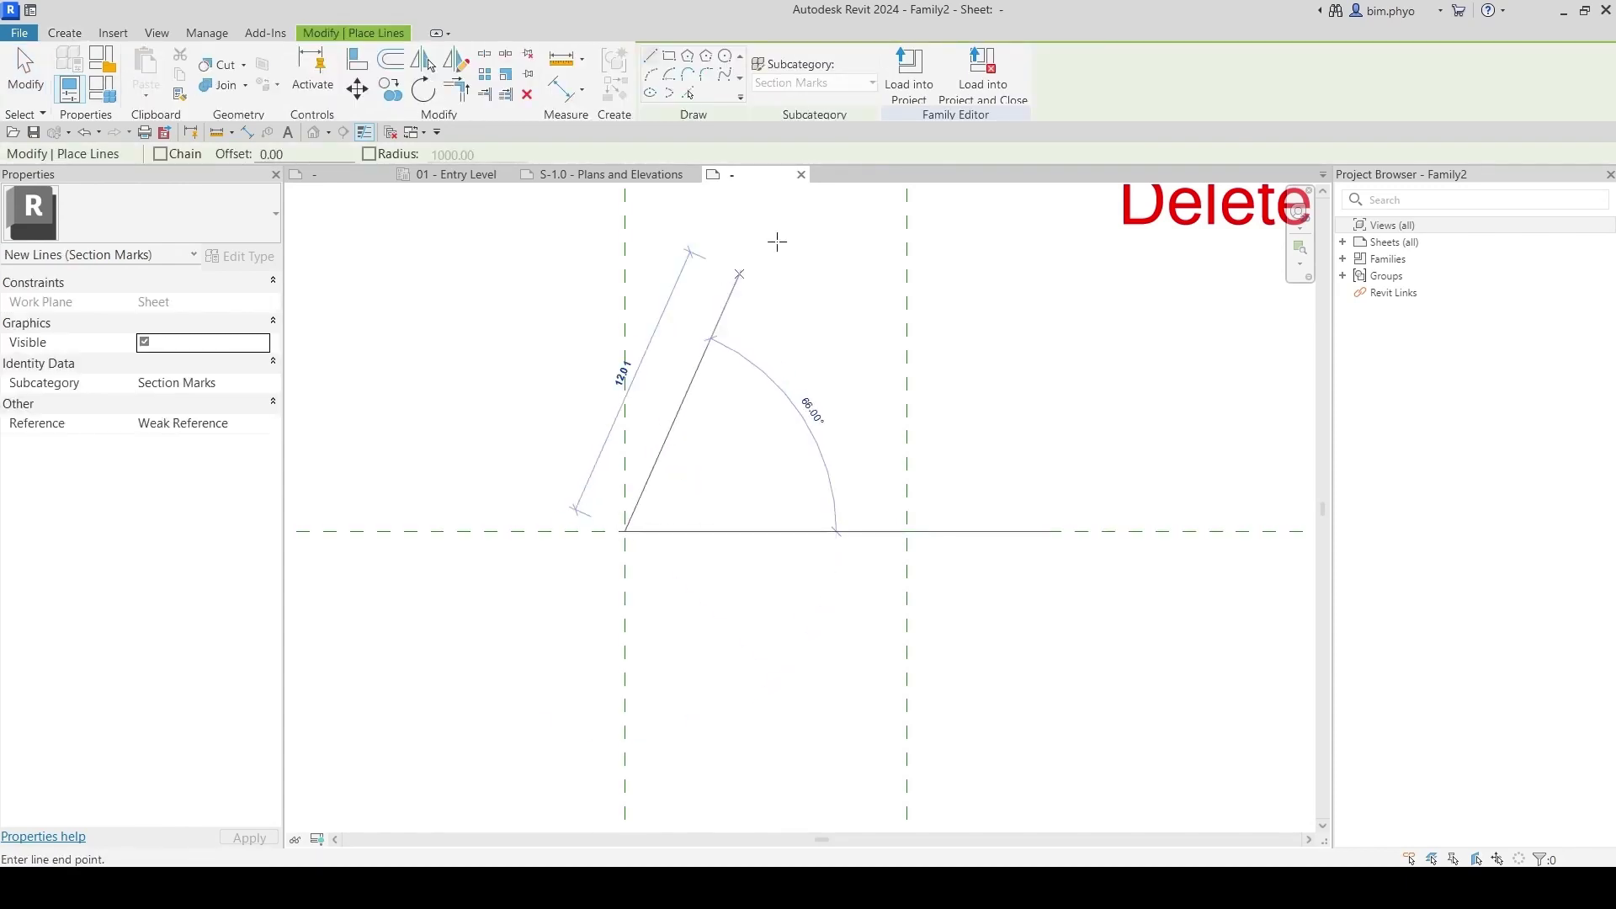
{"action": "key", "text": "Escape"}
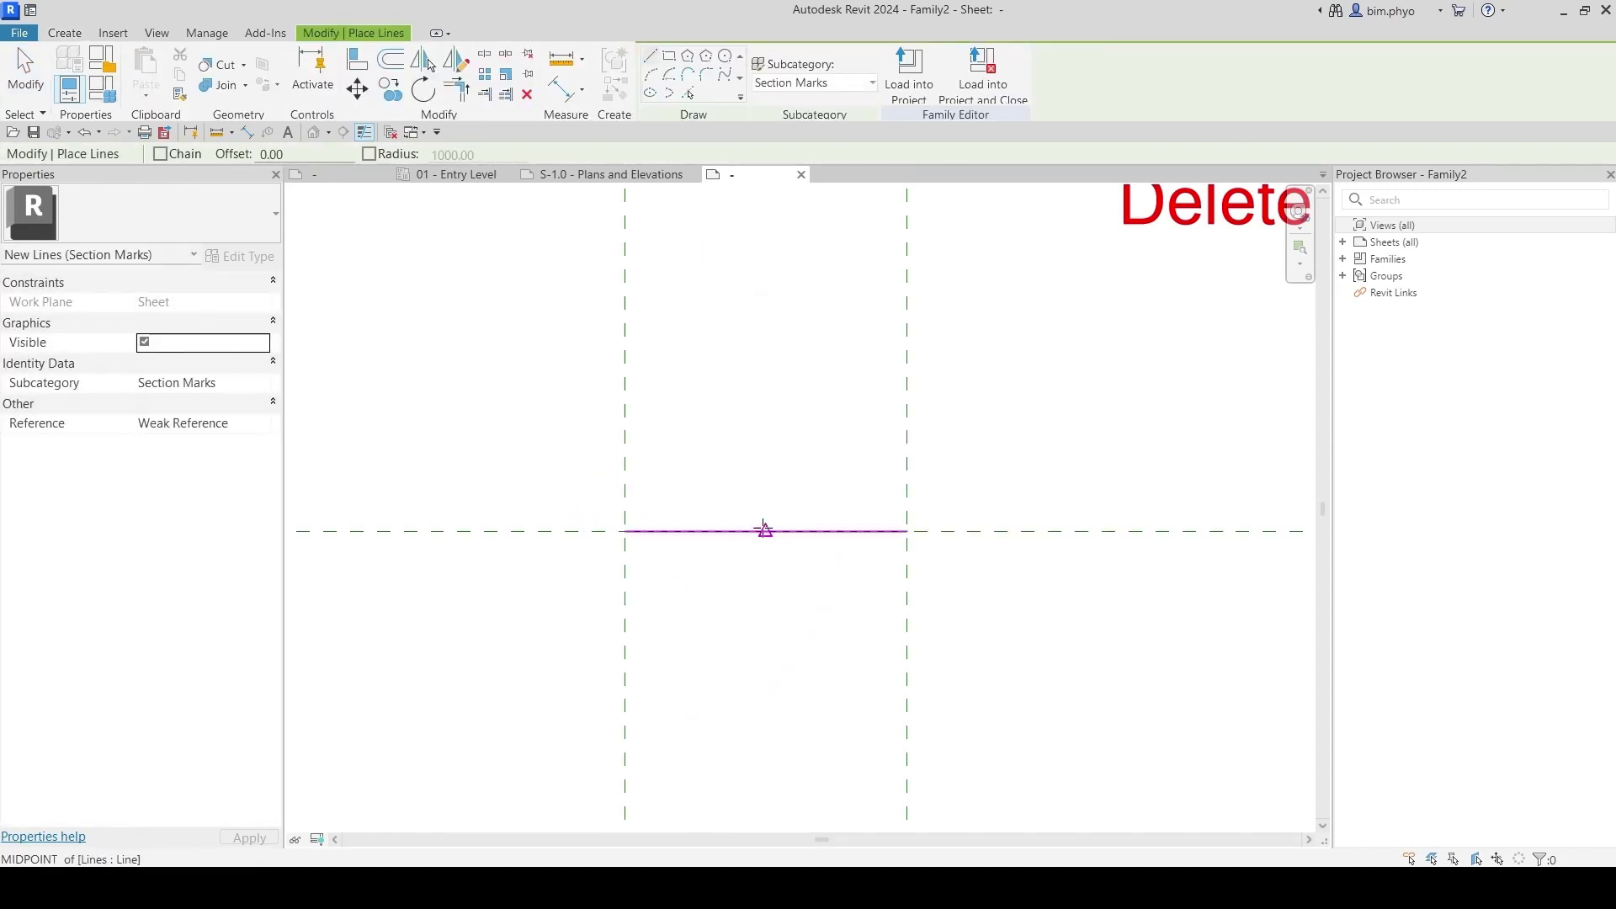
{"action": "left_click", "coordinate": [766, 531]}
{"action": "left_click", "coordinate": [765, 283]}
Step: Draw two sloping lines from the guide line's upper end to both ends of the base line, forming a triangle
{"action": "left_click", "coordinate": [765, 283]}
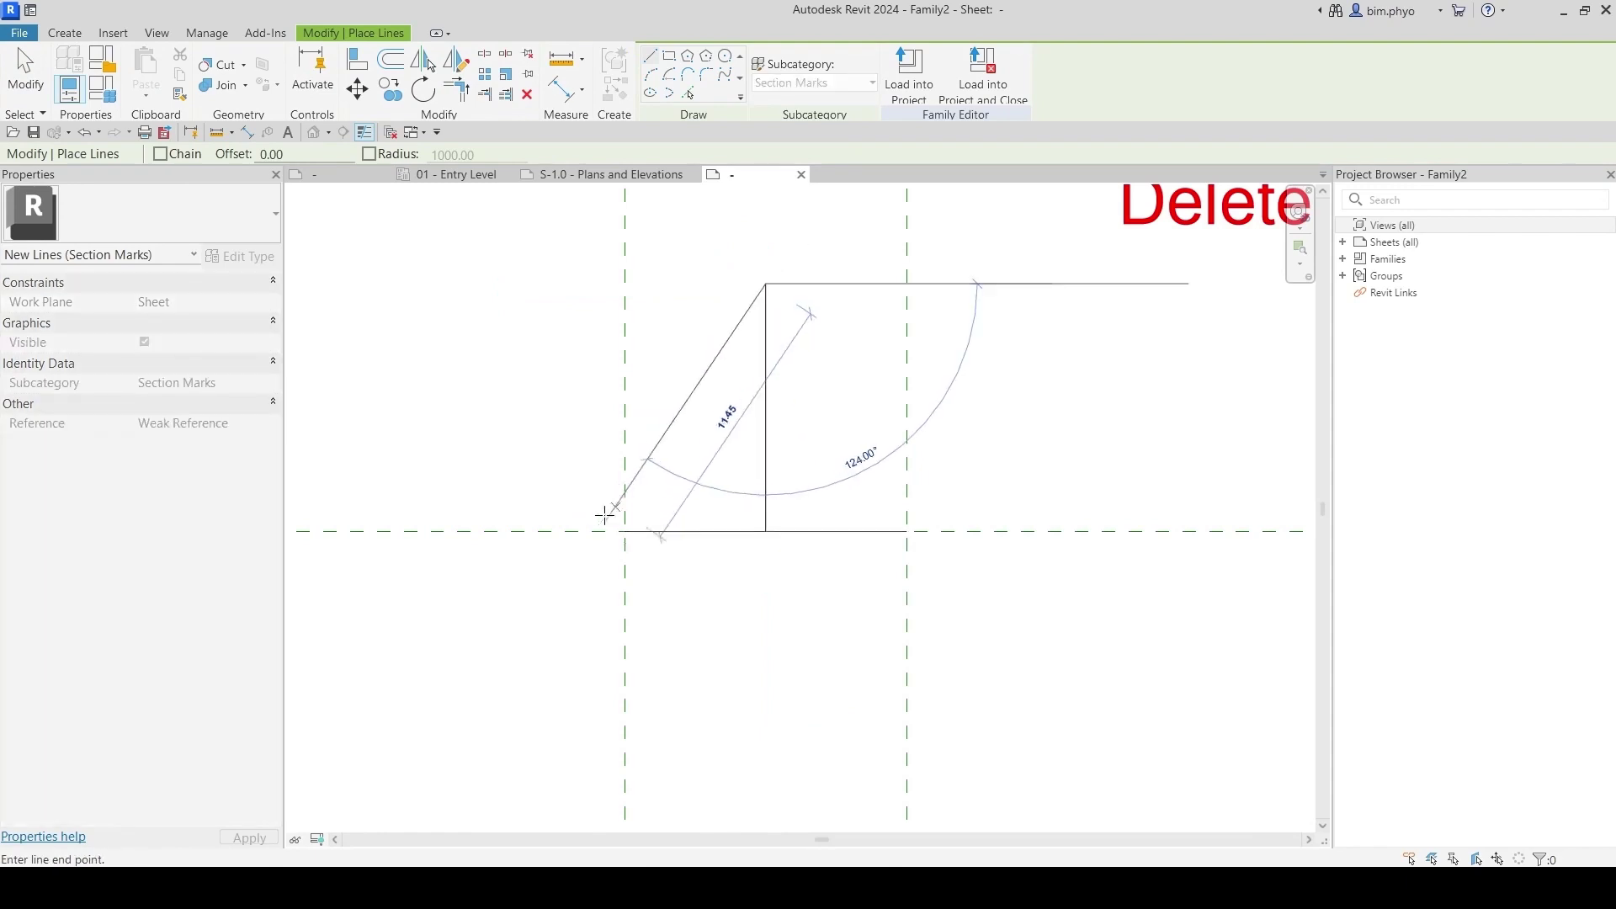
{"action": "left_click", "coordinate": [625, 531]}
{"action": "left_click", "coordinate": [765, 282]}
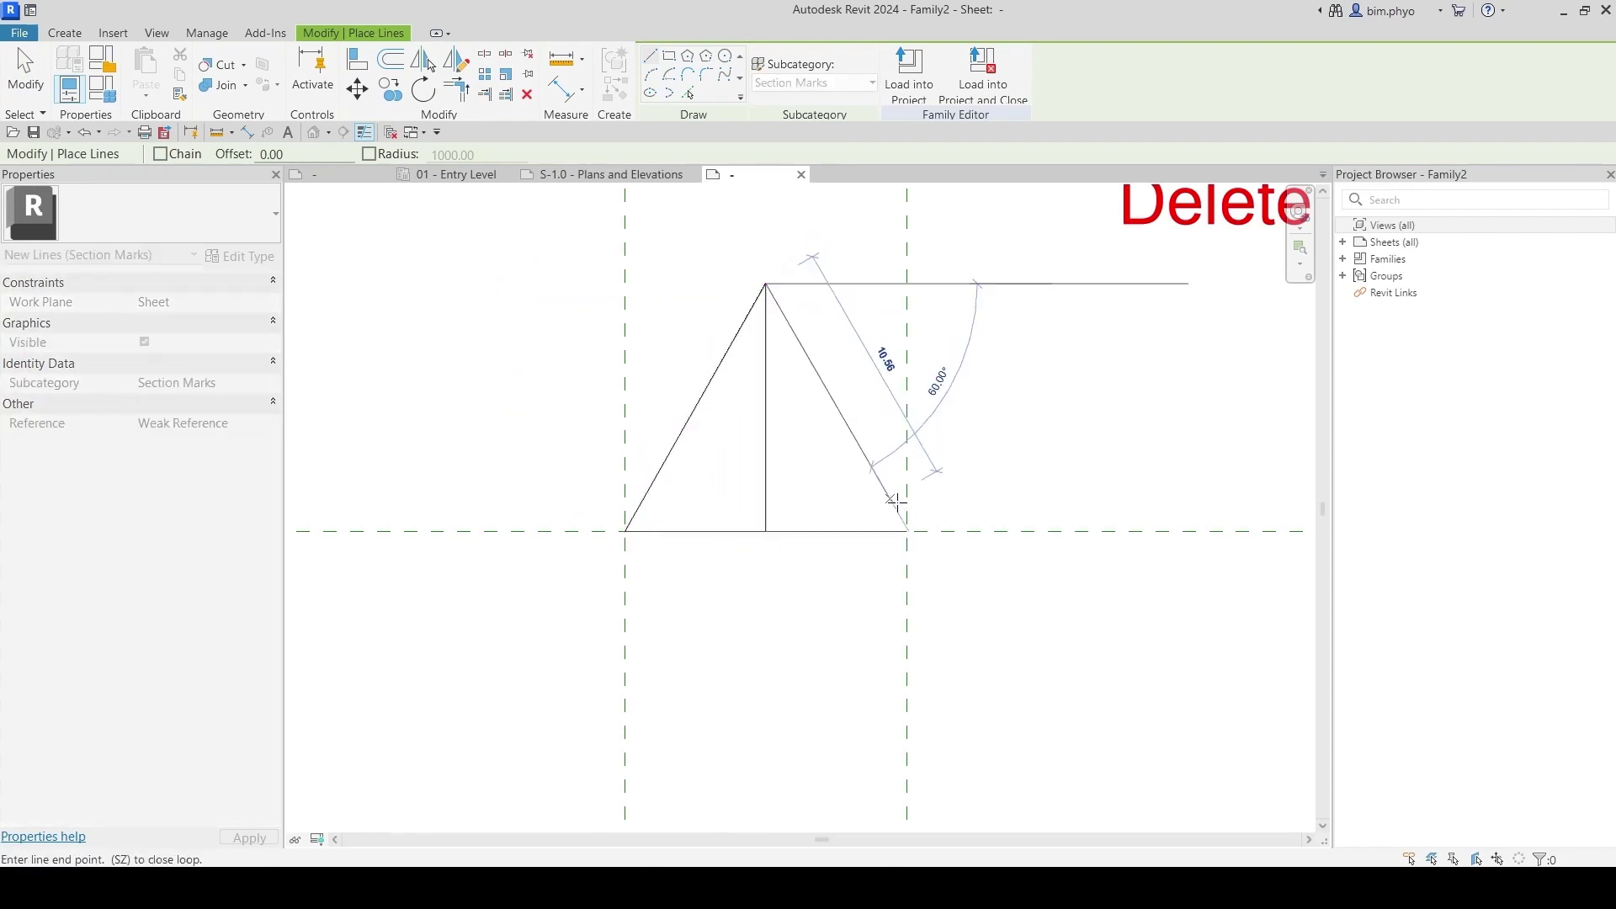
{"action": "left_click", "coordinate": [907, 531]}
{"action": "key", "text": "Escape"}
{"action": "key", "text": "Escape"}
Step: Delete the vertical guide line inside the triangle and the template's red instruction note
{"action": "left_click", "coordinate": [763, 488]}
{"action": "scroll", "coordinate": [707, 467], "scroll_direction": "down", "scroll_amount": 5}
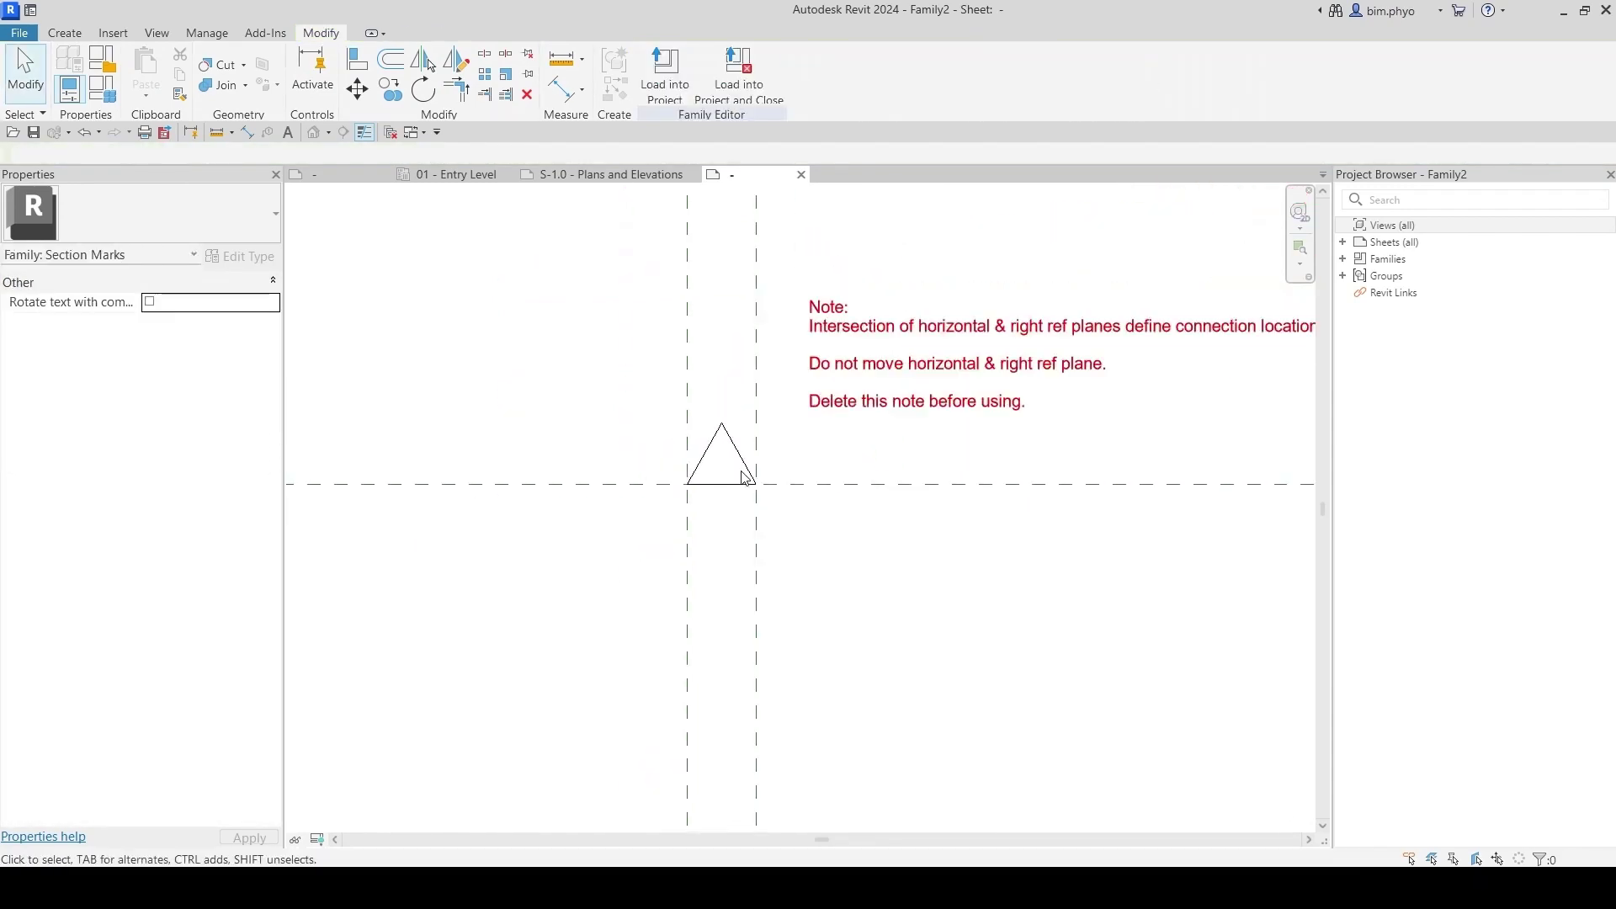
{"action": "left_click", "coordinate": [745, 468]}
{"action": "key", "text": "Delete"}
{"action": "scroll", "coordinate": [724, 438], "scroll_direction": "down", "scroll_amount": 2}
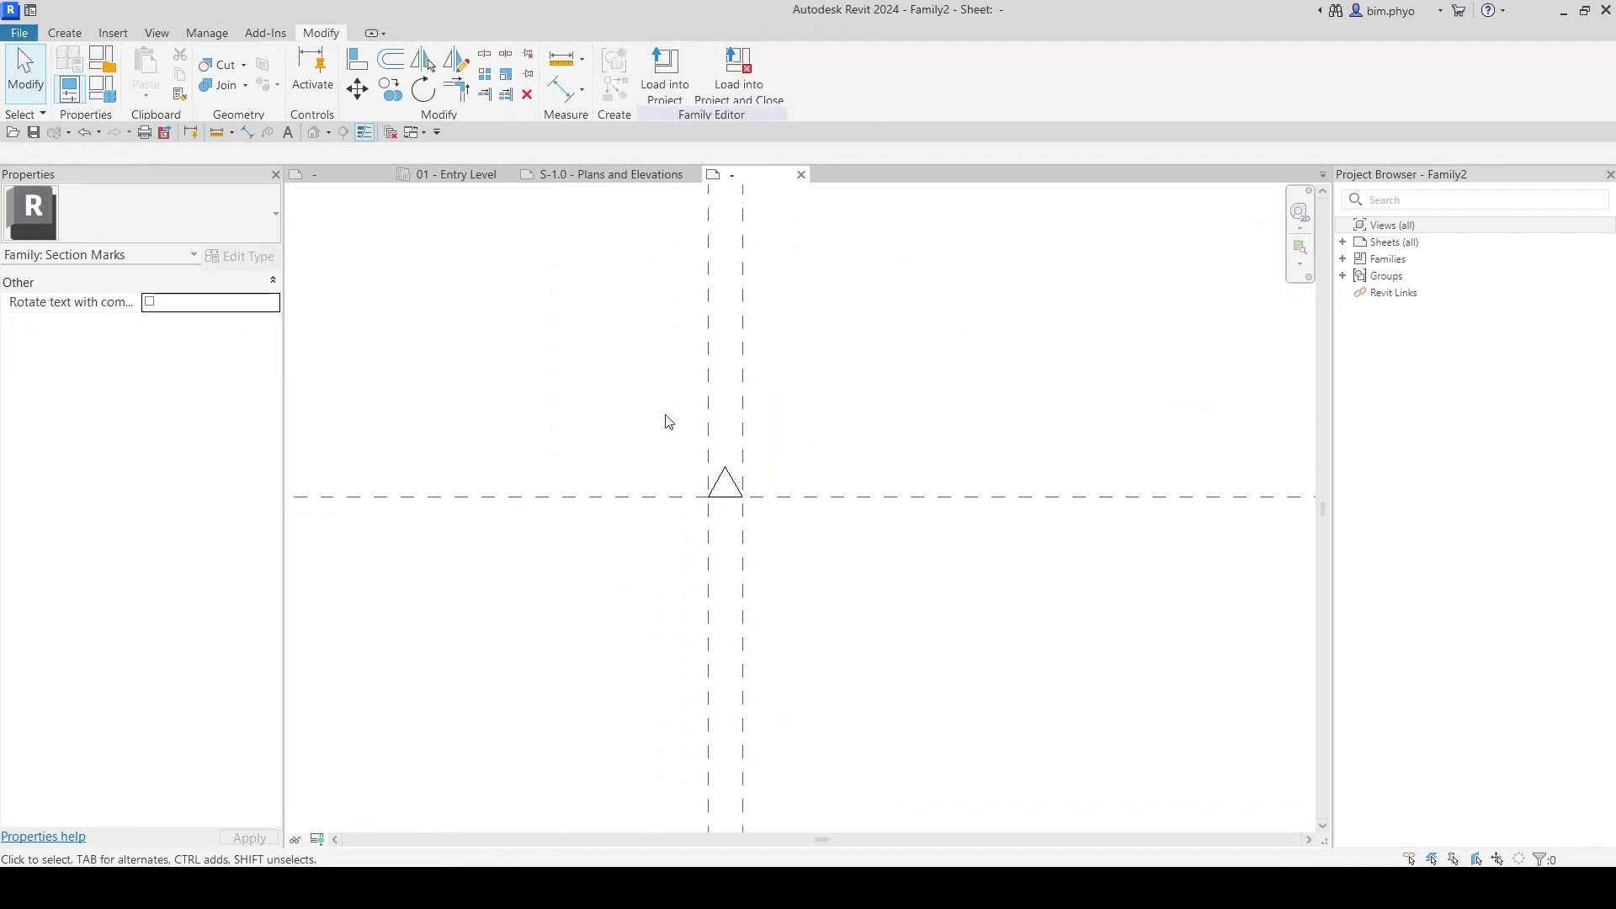
Step: Save the new family as M-Sec Head_Triangle.rfa in the Family folder
{"action": "key", "text": "ctrl+s"}
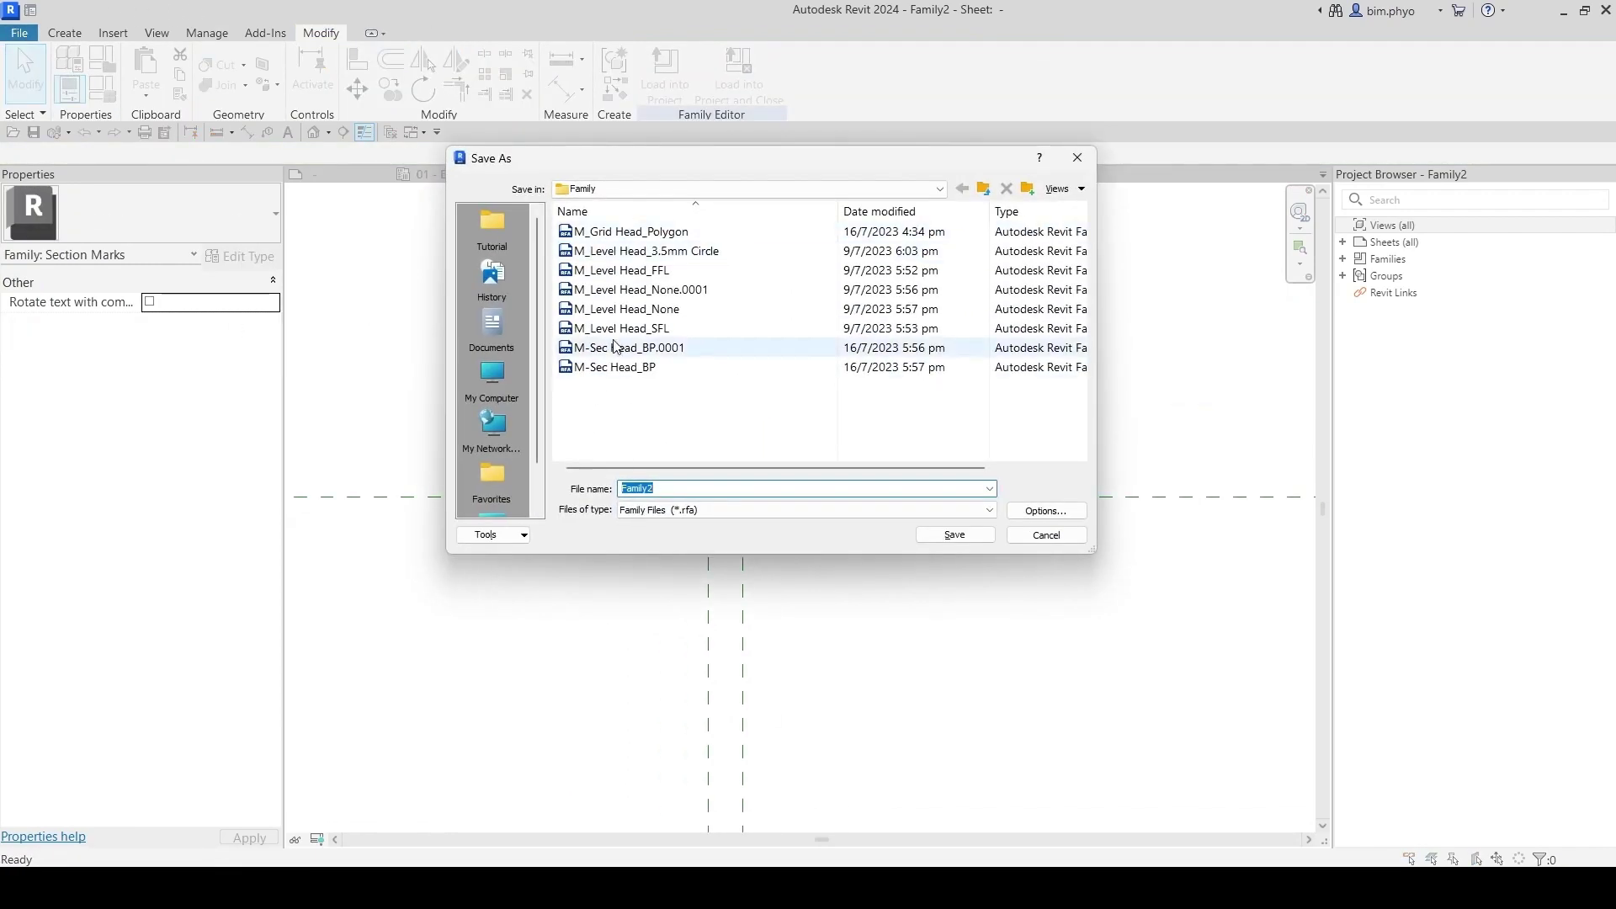
{"action": "left_click", "coordinate": [624, 367]}
{"action": "left_click", "coordinate": [722, 490]}
{"action": "left_click", "coordinate": [658, 489]}
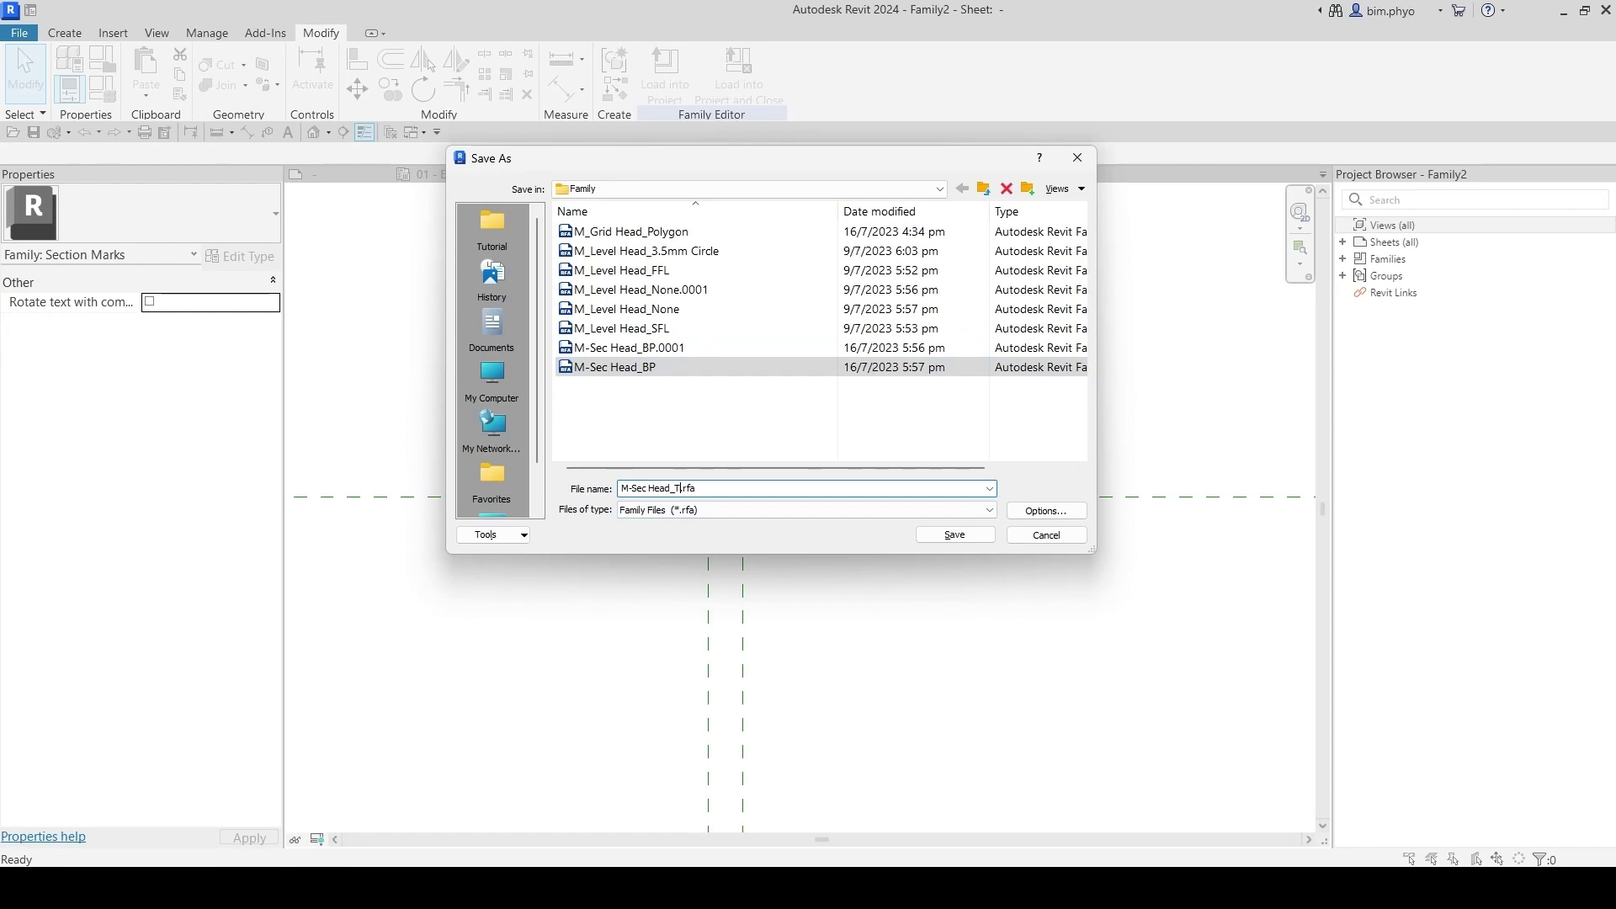
{"action": "type", "text": "Triangle"}
{"action": "key", "text": "Return"}
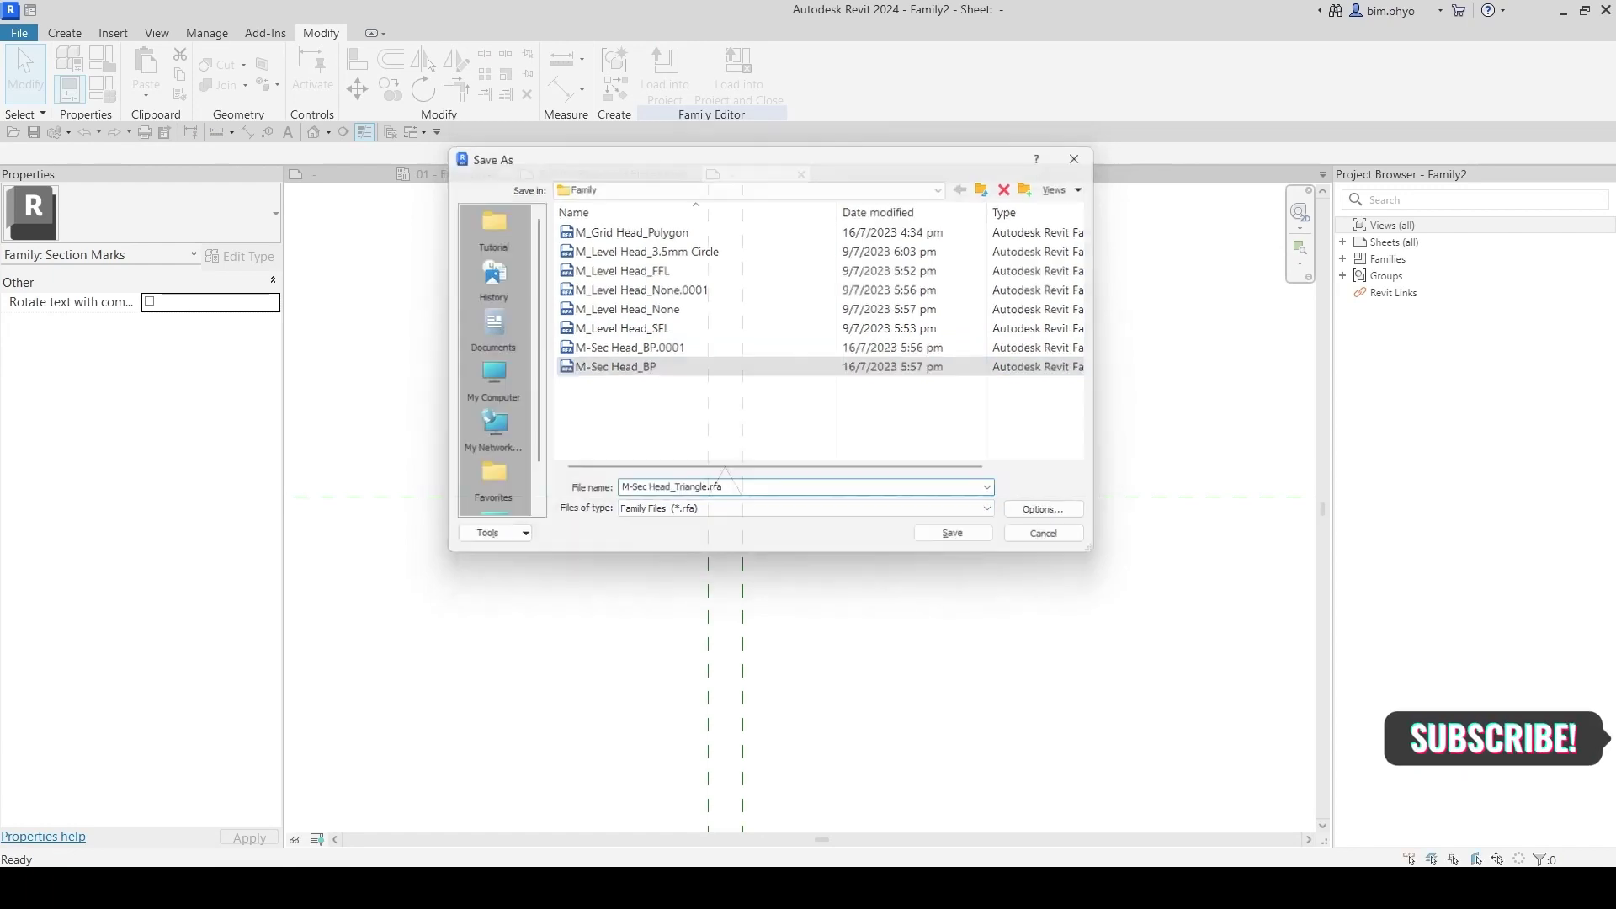
Step: Load the triangle section head family into rst_advanced_sample_project
{"action": "left_click", "coordinate": [738, 74]}
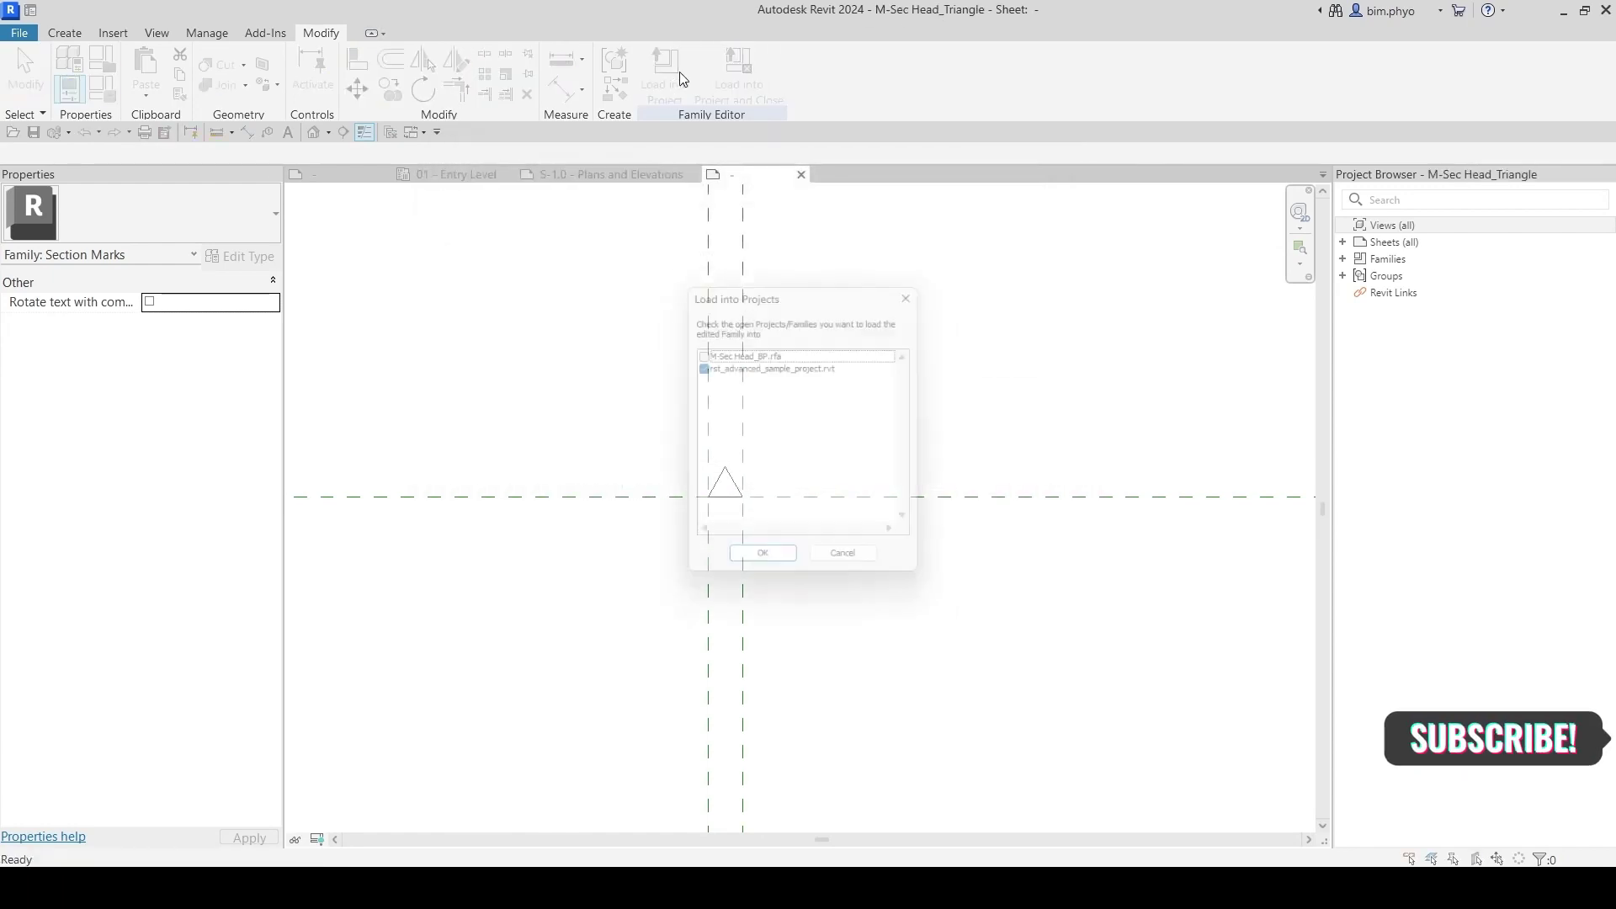
{"action": "left_click", "coordinate": [763, 568]}
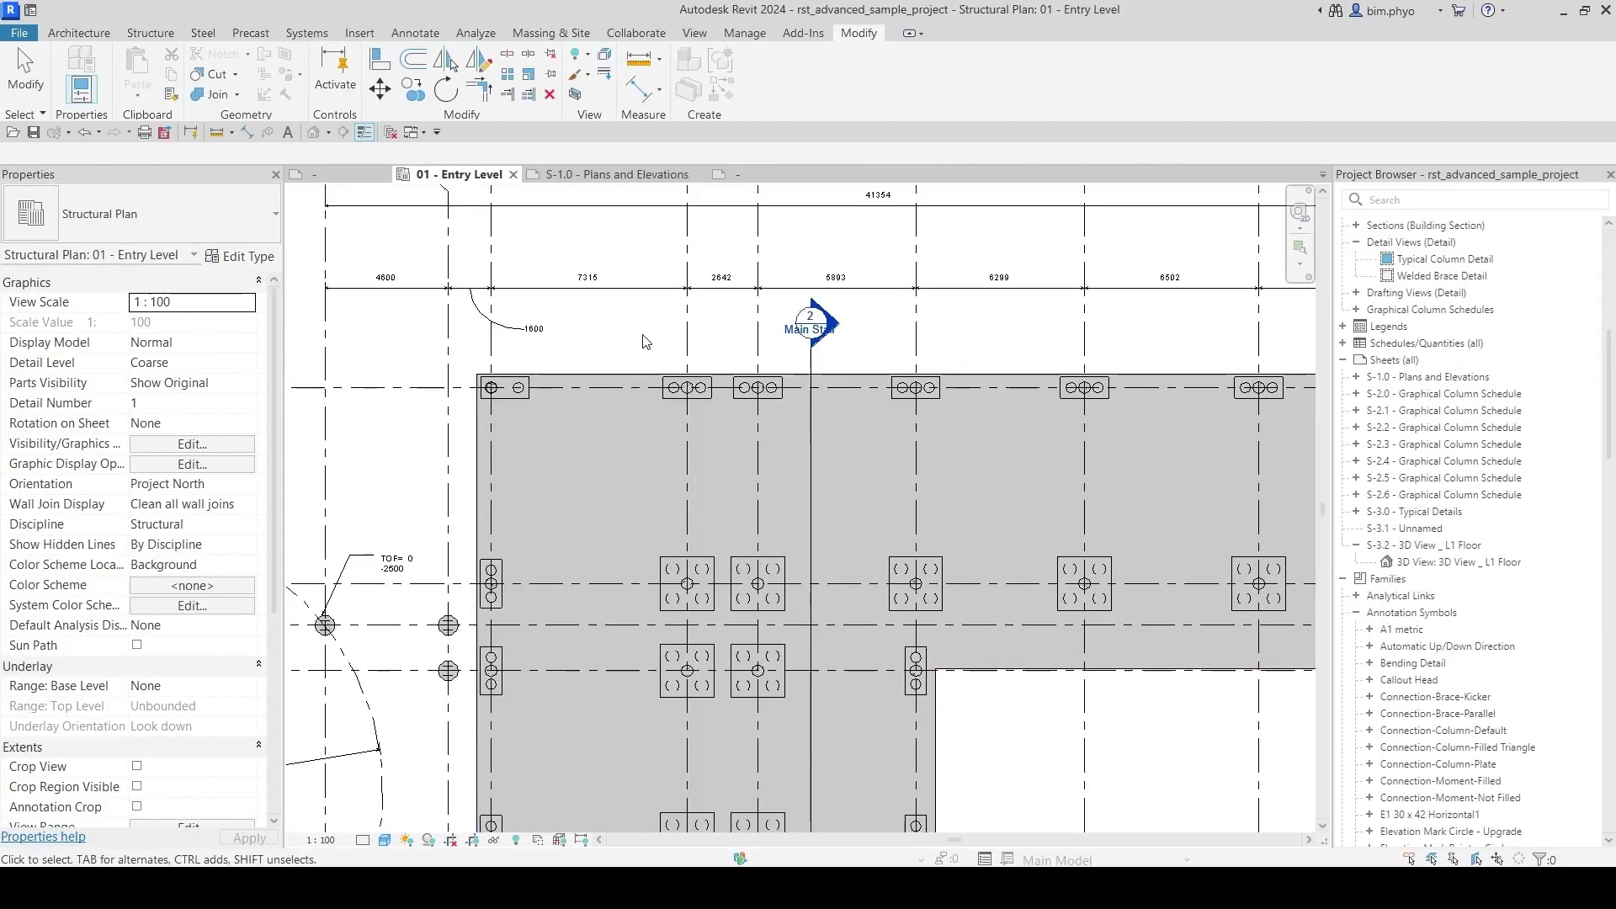
{"action": "middle_click_drag", "start_coordinate": [682, 312], "coordinate": [737, 326]}
{"action": "scroll", "coordinate": [737, 327], "scroll_direction": "up", "scroll_amount": 5}
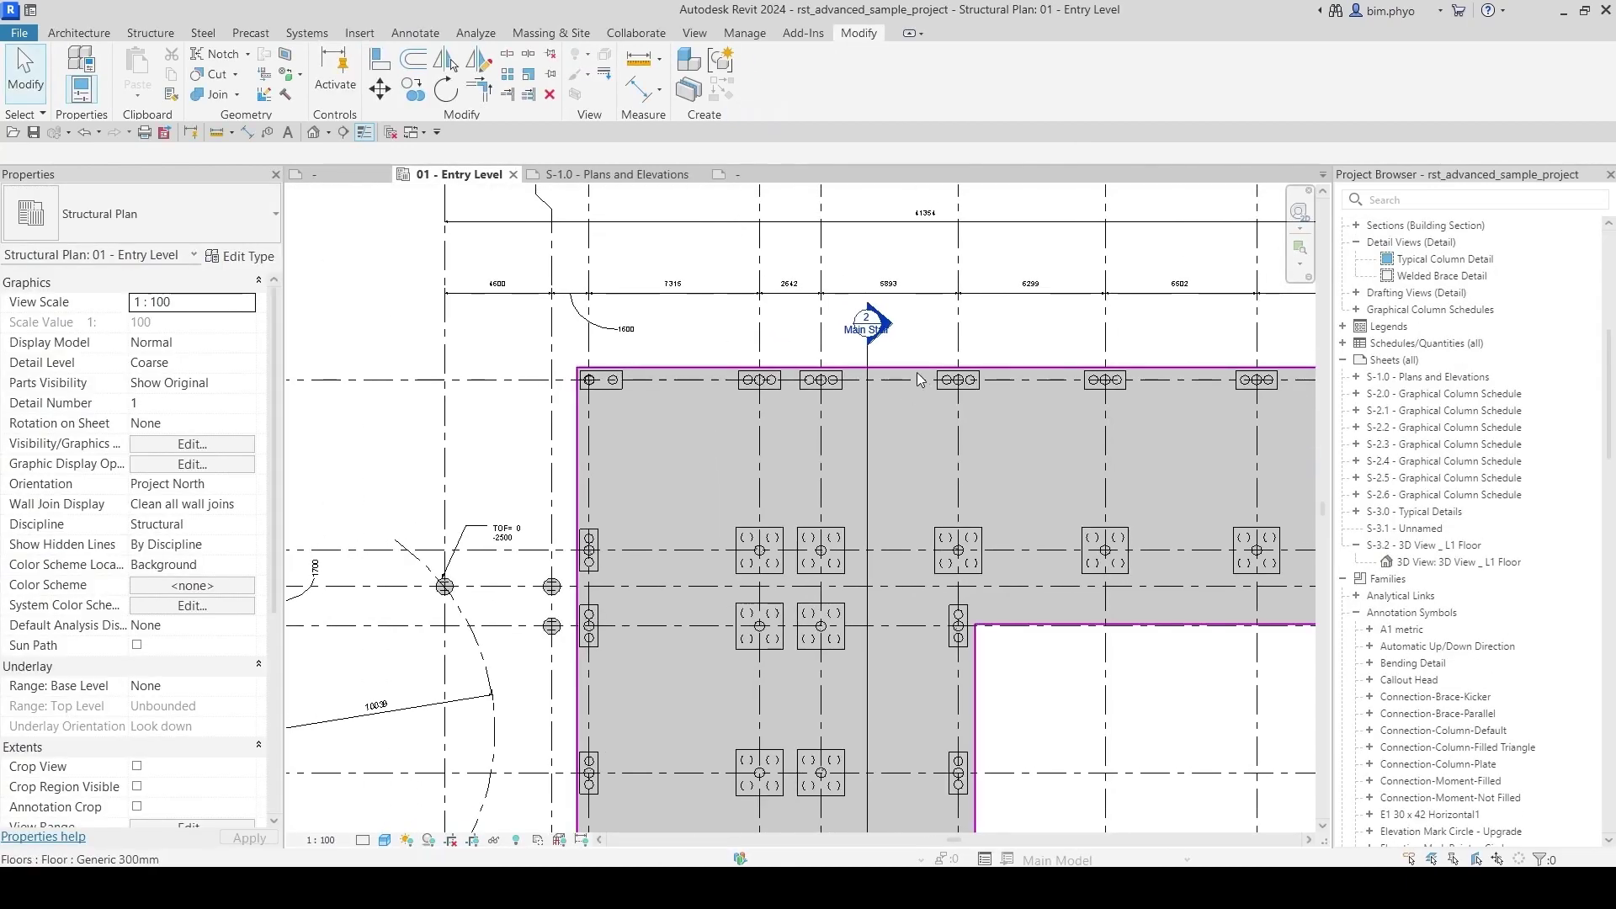
{"action": "left_click", "coordinate": [821, 381]}
{"action": "left_click", "coordinate": [242, 256]}
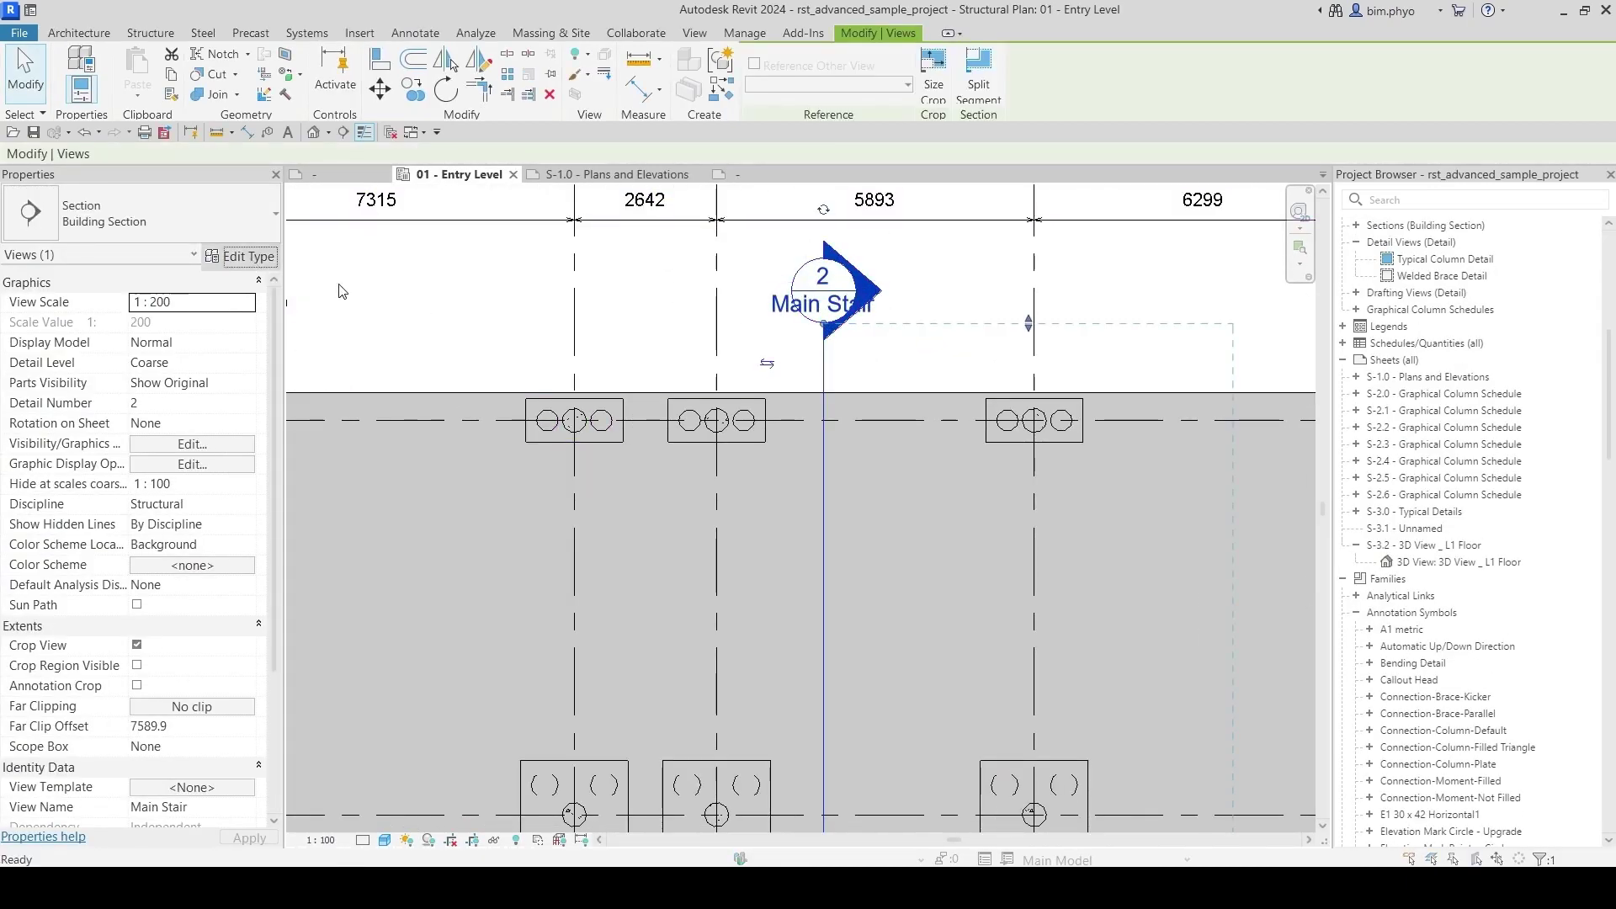
{"action": "left_click", "coordinate": [1204, 155]}
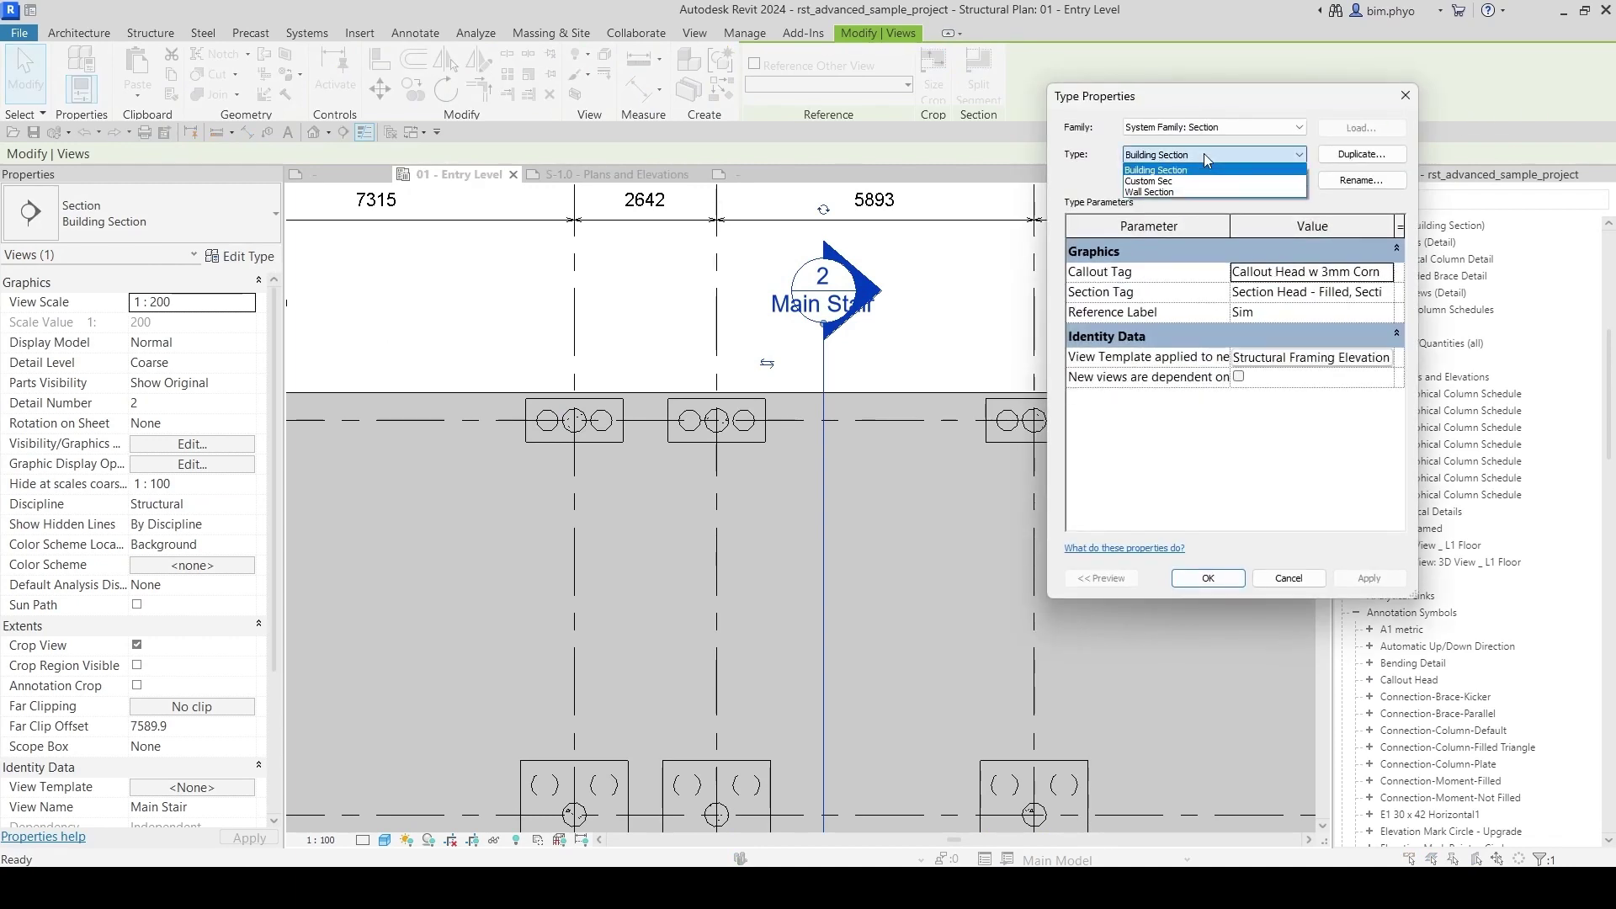
{"action": "left_click", "coordinate": [1204, 154]}
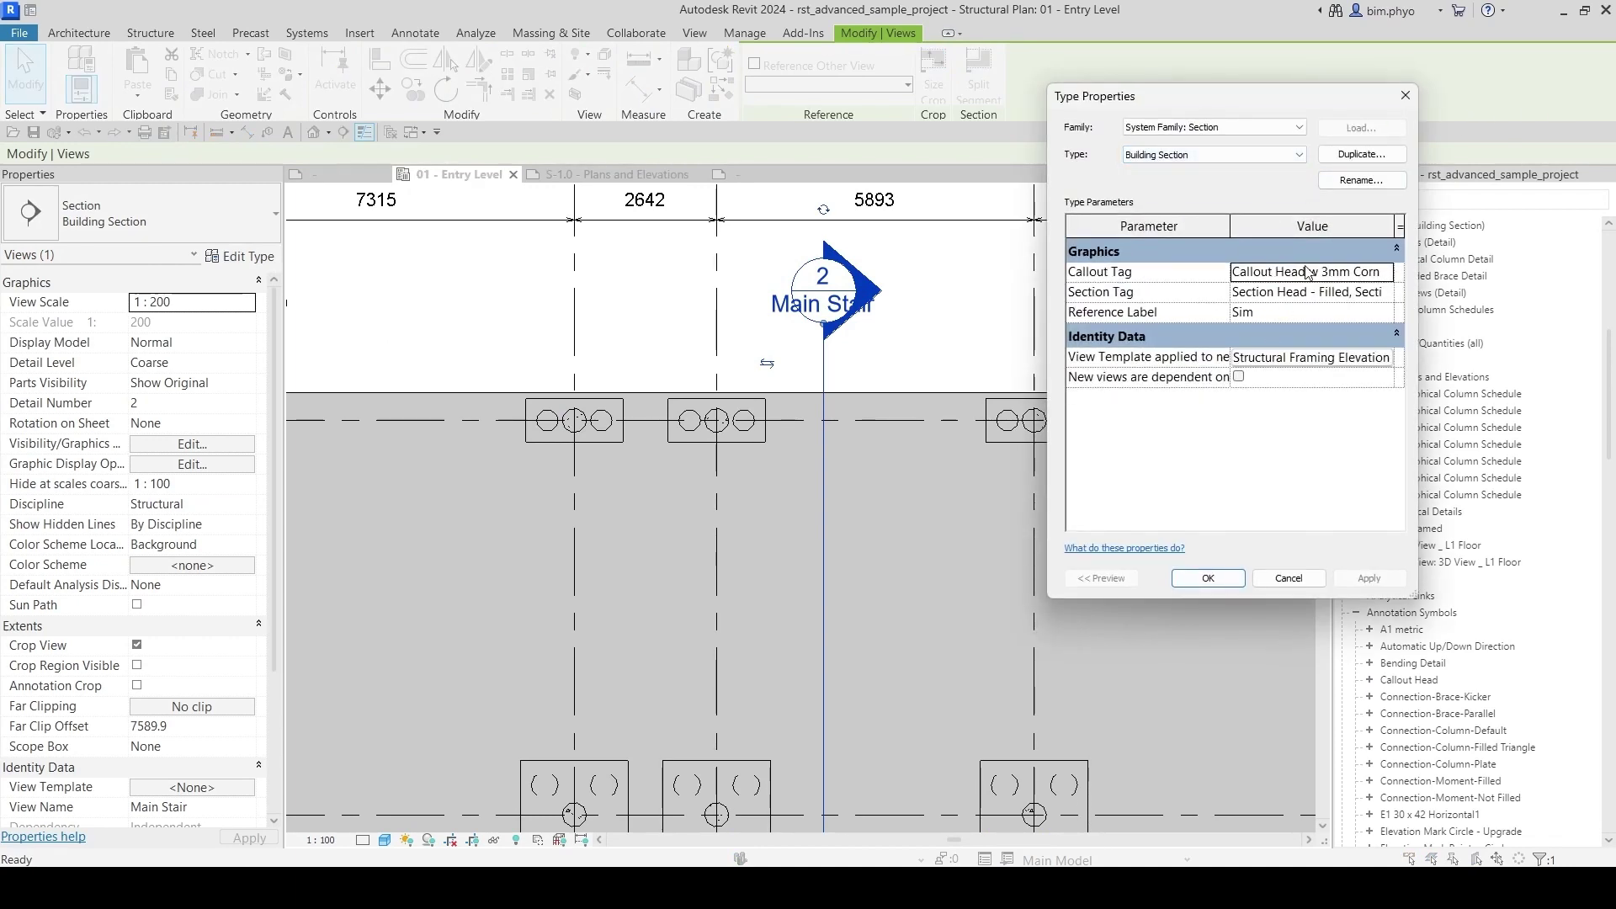
{"action": "left_click", "coordinate": [1216, 154]}
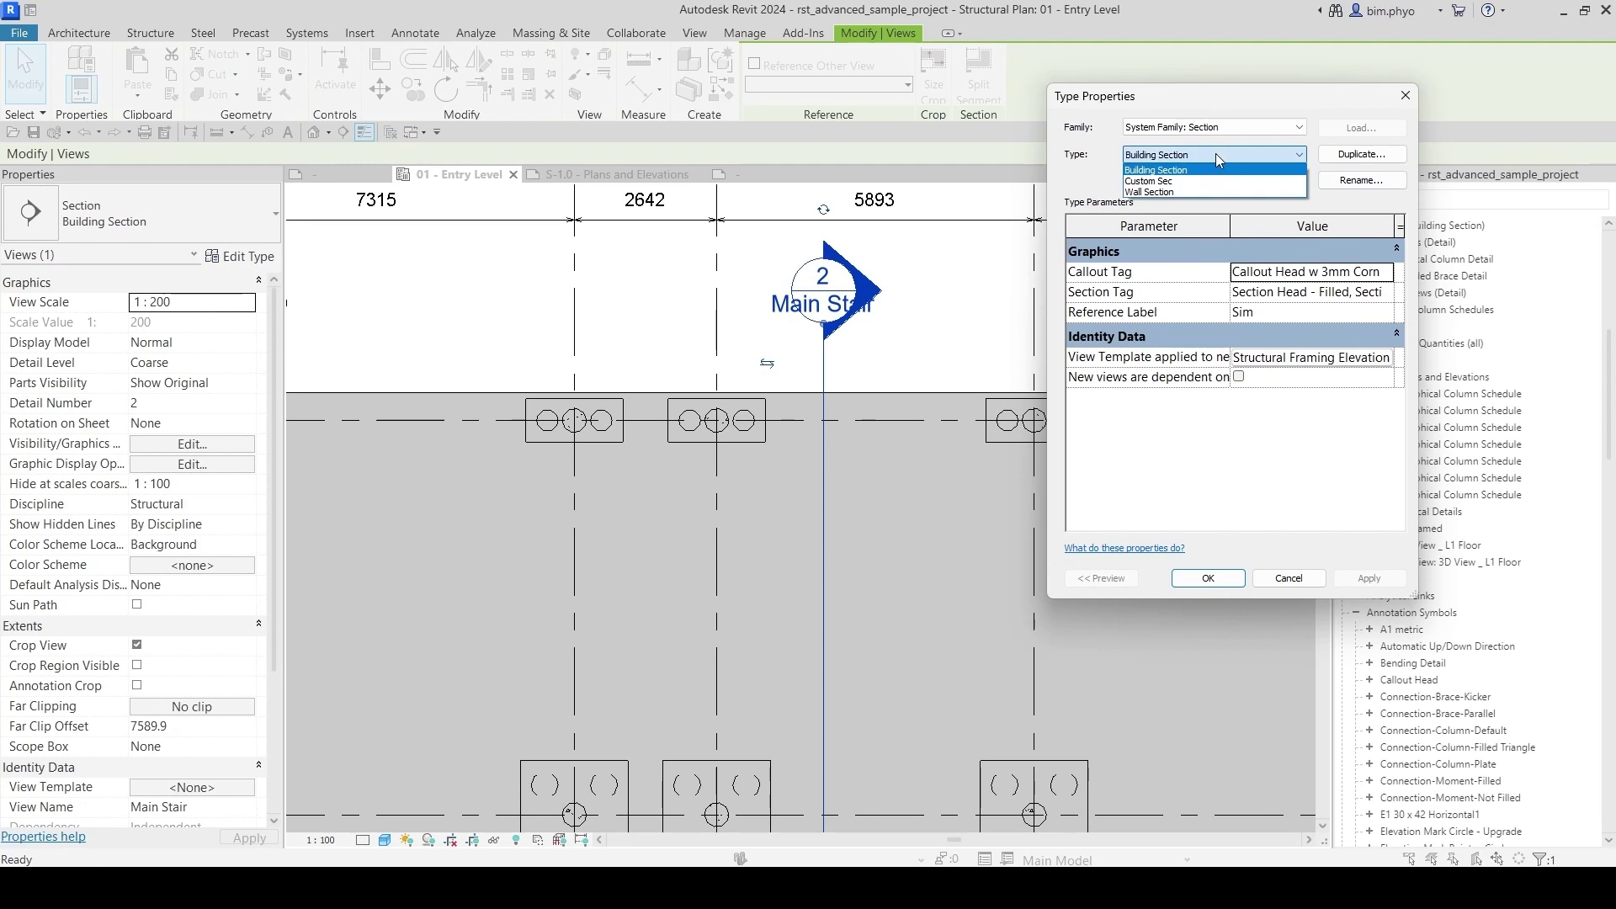
{"action": "left_click", "coordinate": [1215, 153]}
{"action": "key", "text": "Escape"}
{"action": "key", "text": "Escape"}
Step: Change the Main Stair section in the 01 - Entry Level plan to the Custom Sec type
{"action": "left_click", "coordinate": [824, 375]}
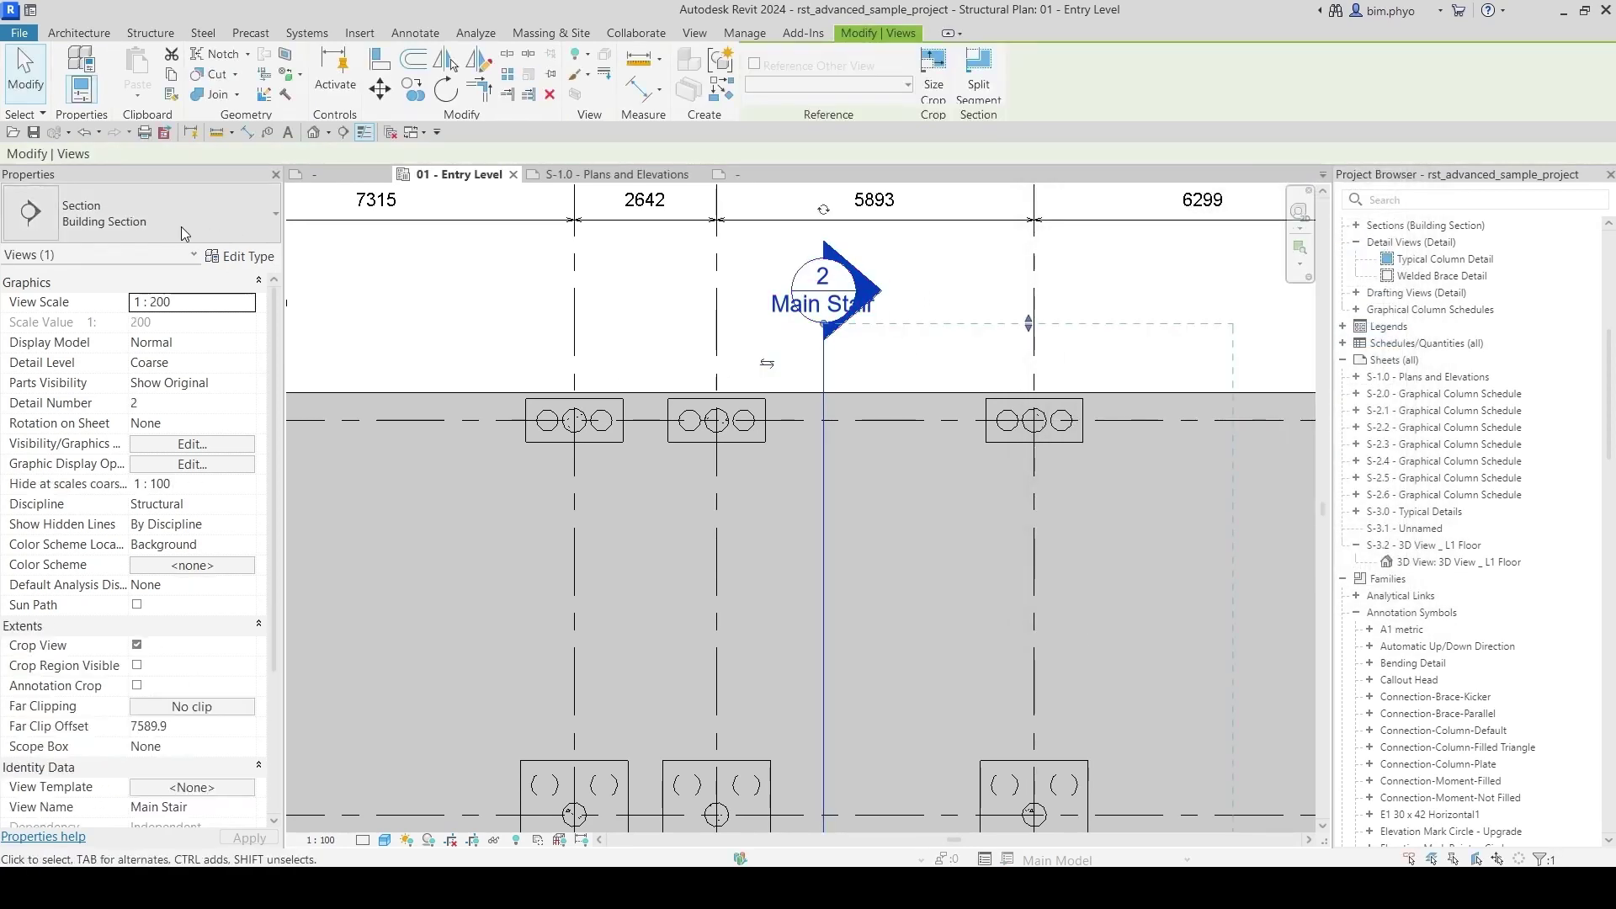
{"action": "left_click", "coordinate": [251, 263]}
{"action": "left_click", "coordinate": [248, 257]}
{"action": "left_click", "coordinate": [1196, 154]}
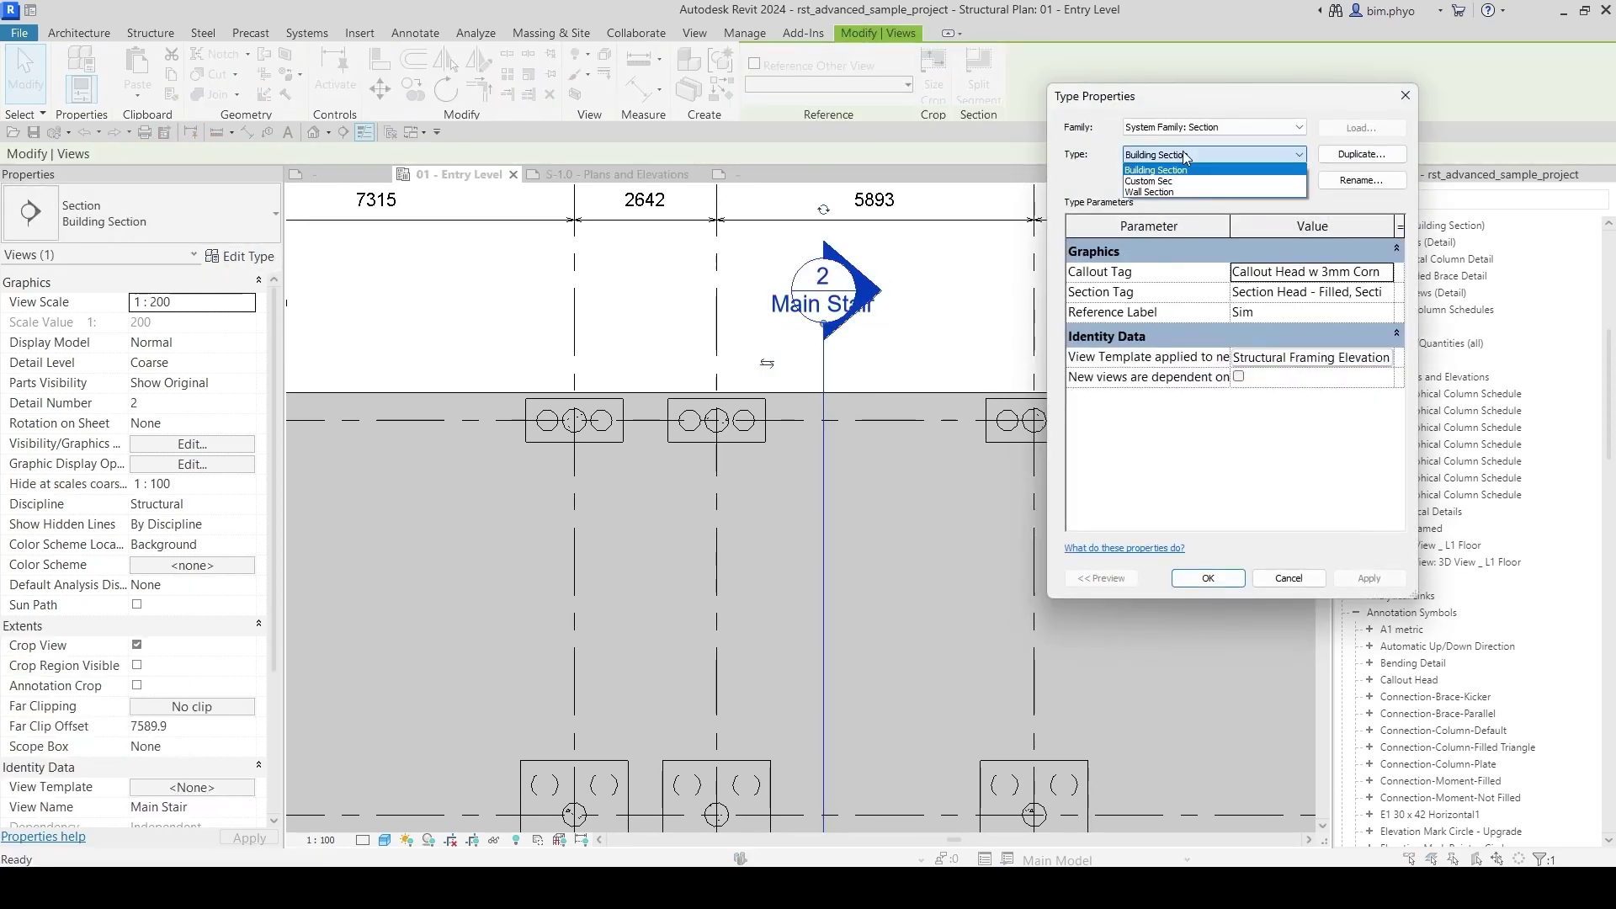
{"action": "left_click", "coordinate": [1155, 181]}
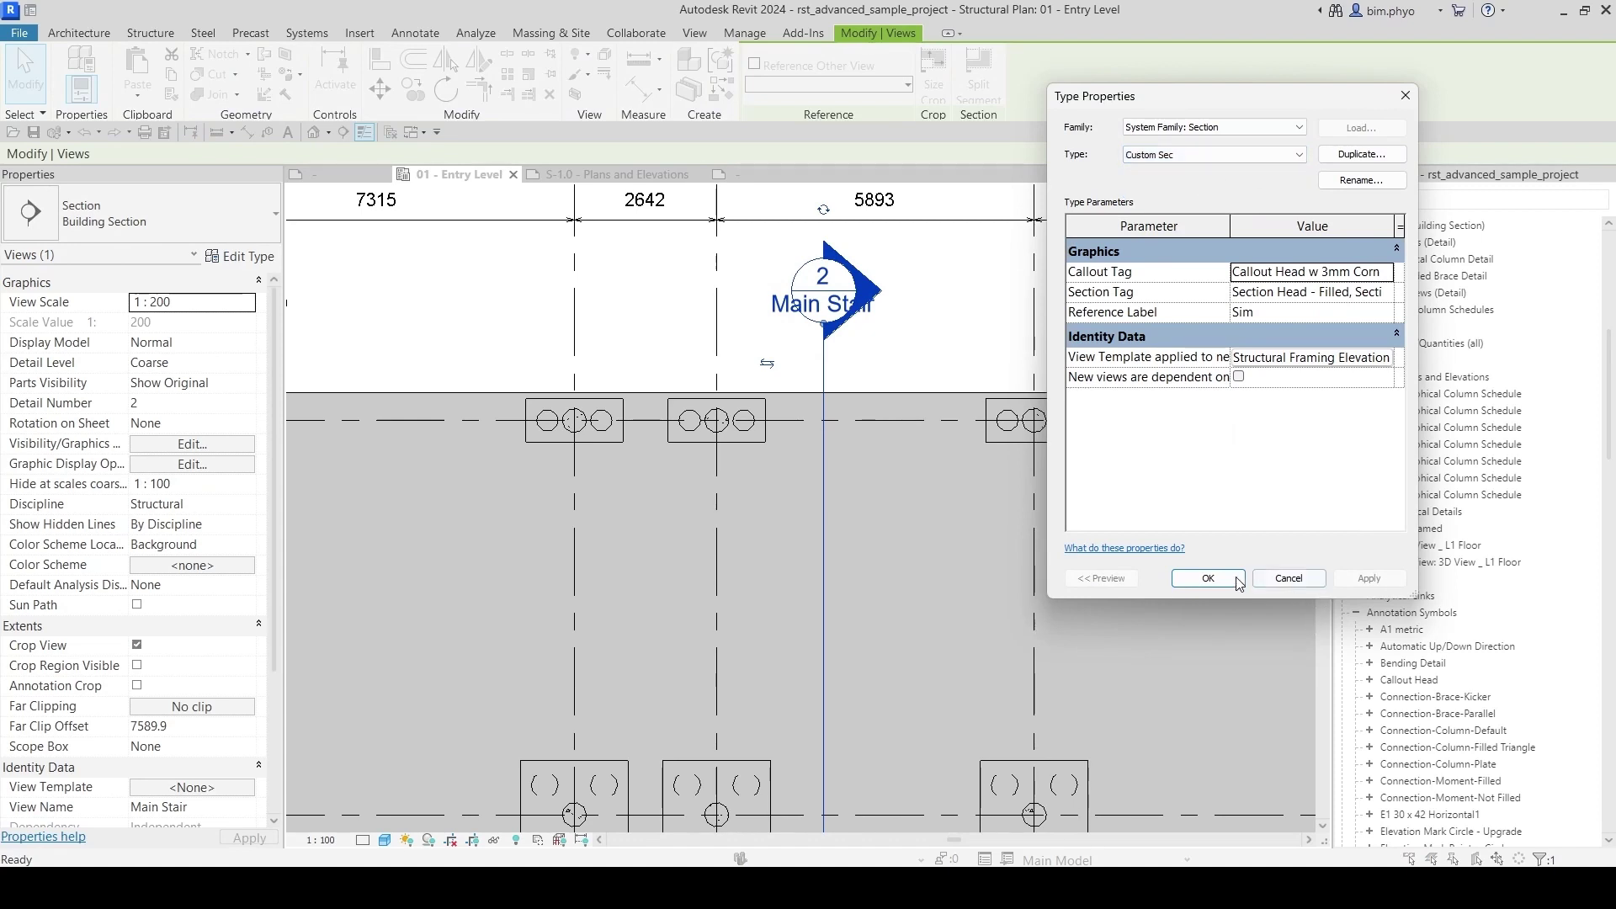
{"action": "left_click", "coordinate": [1208, 578]}
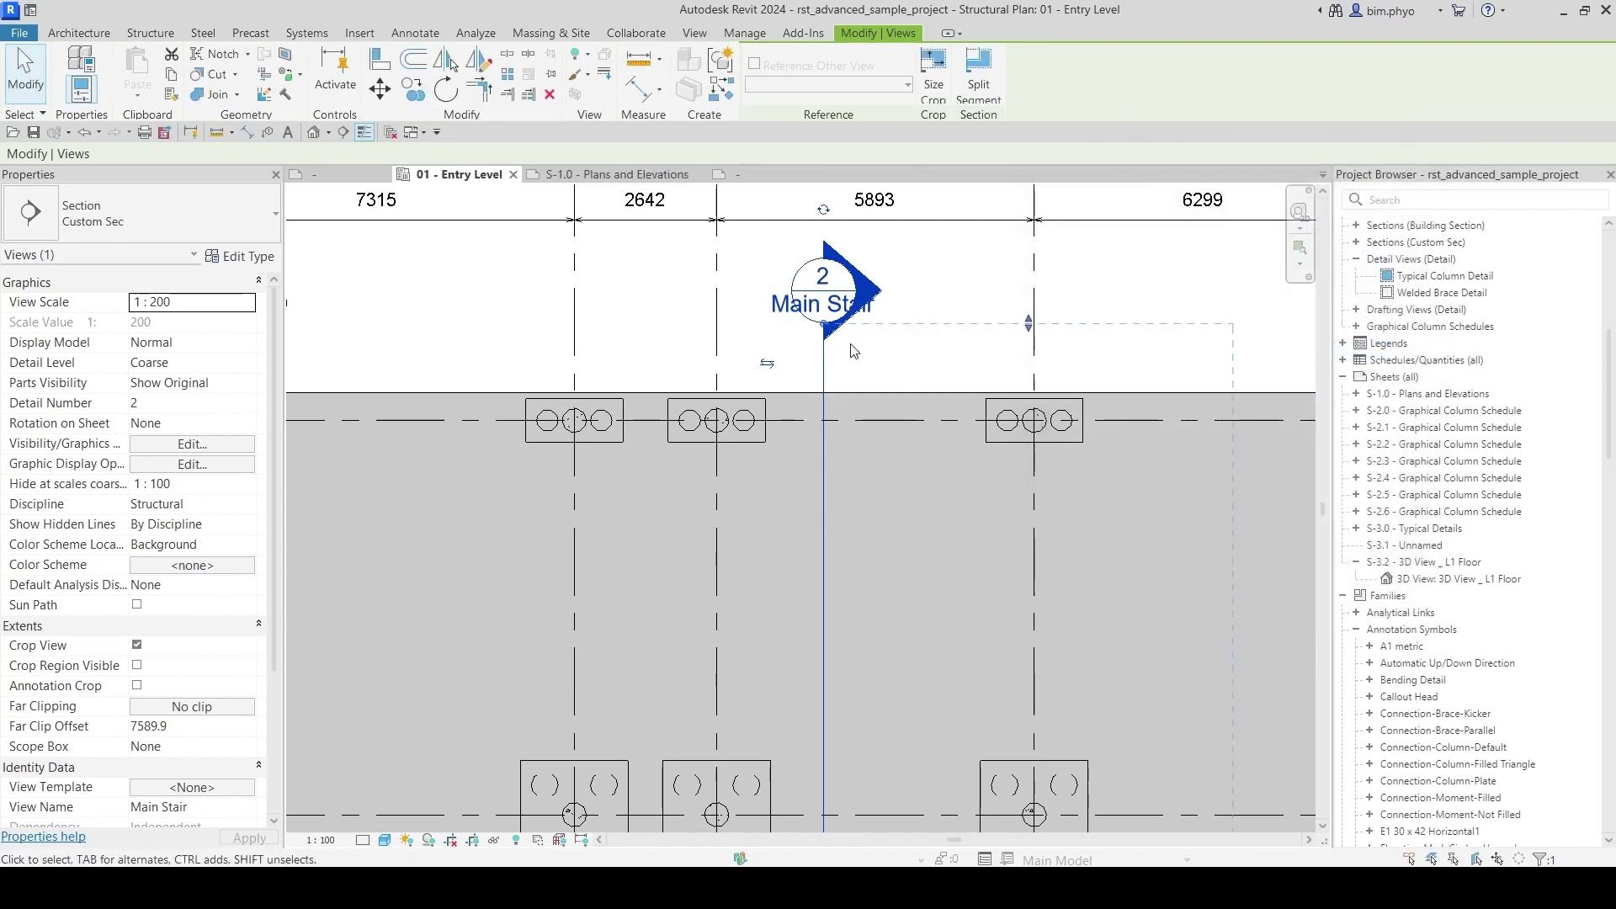
Step: Set the section head of the Custom Sec type's Section Head - Filled, Section Tail - Filled tag to M-Sec Head_Triangle
{"action": "left_click", "coordinate": [246, 256]}
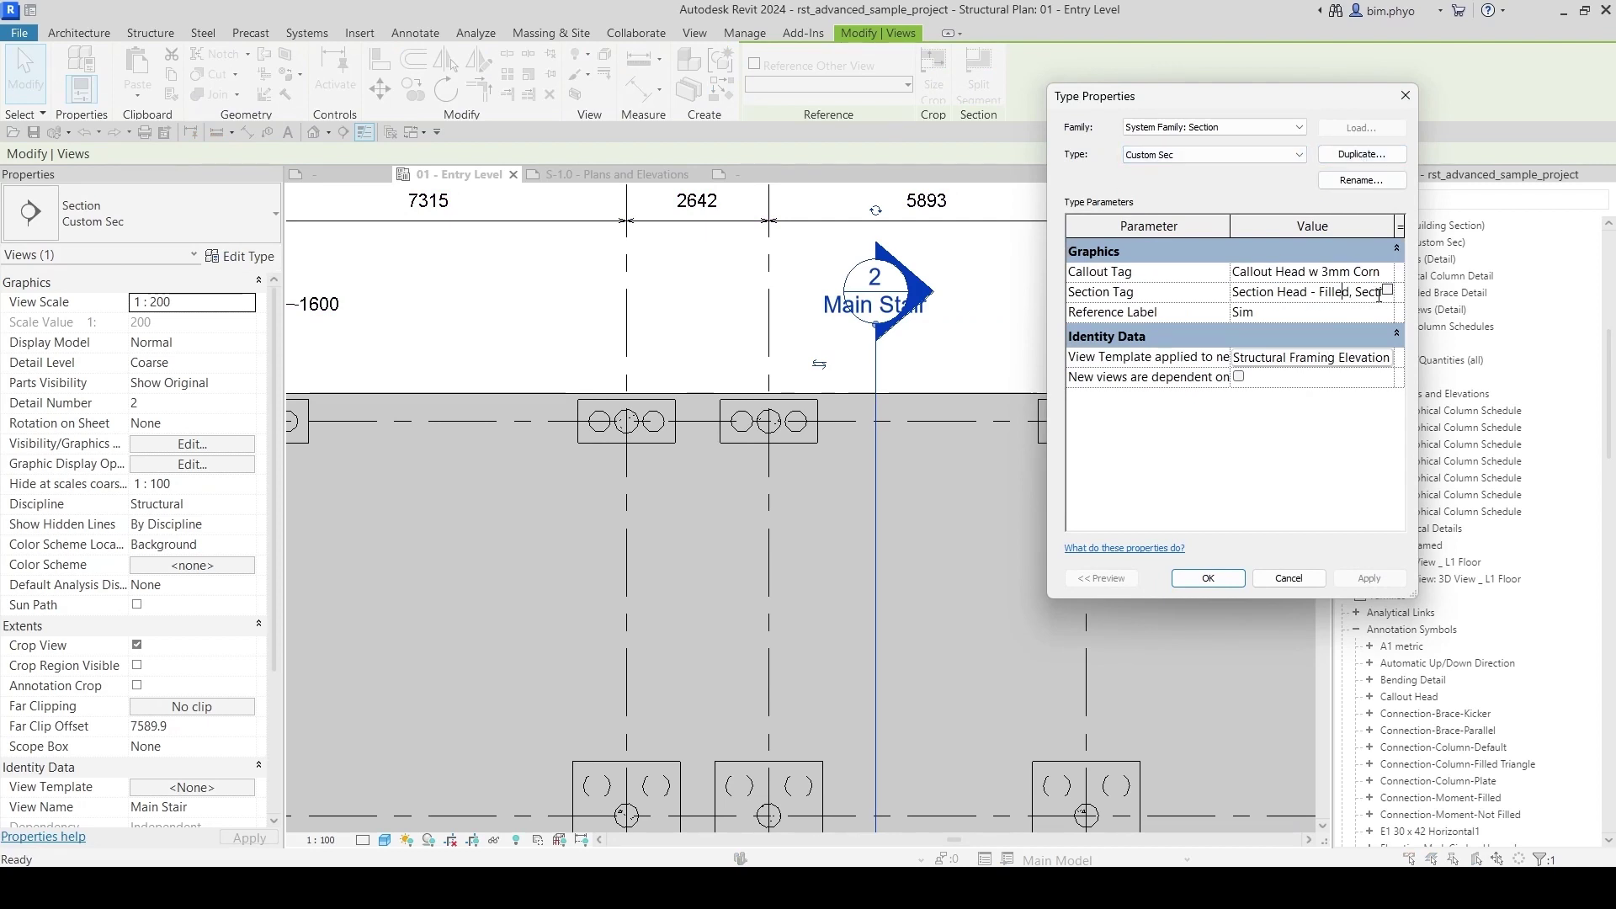
{"action": "left_click", "coordinate": [1388, 292]}
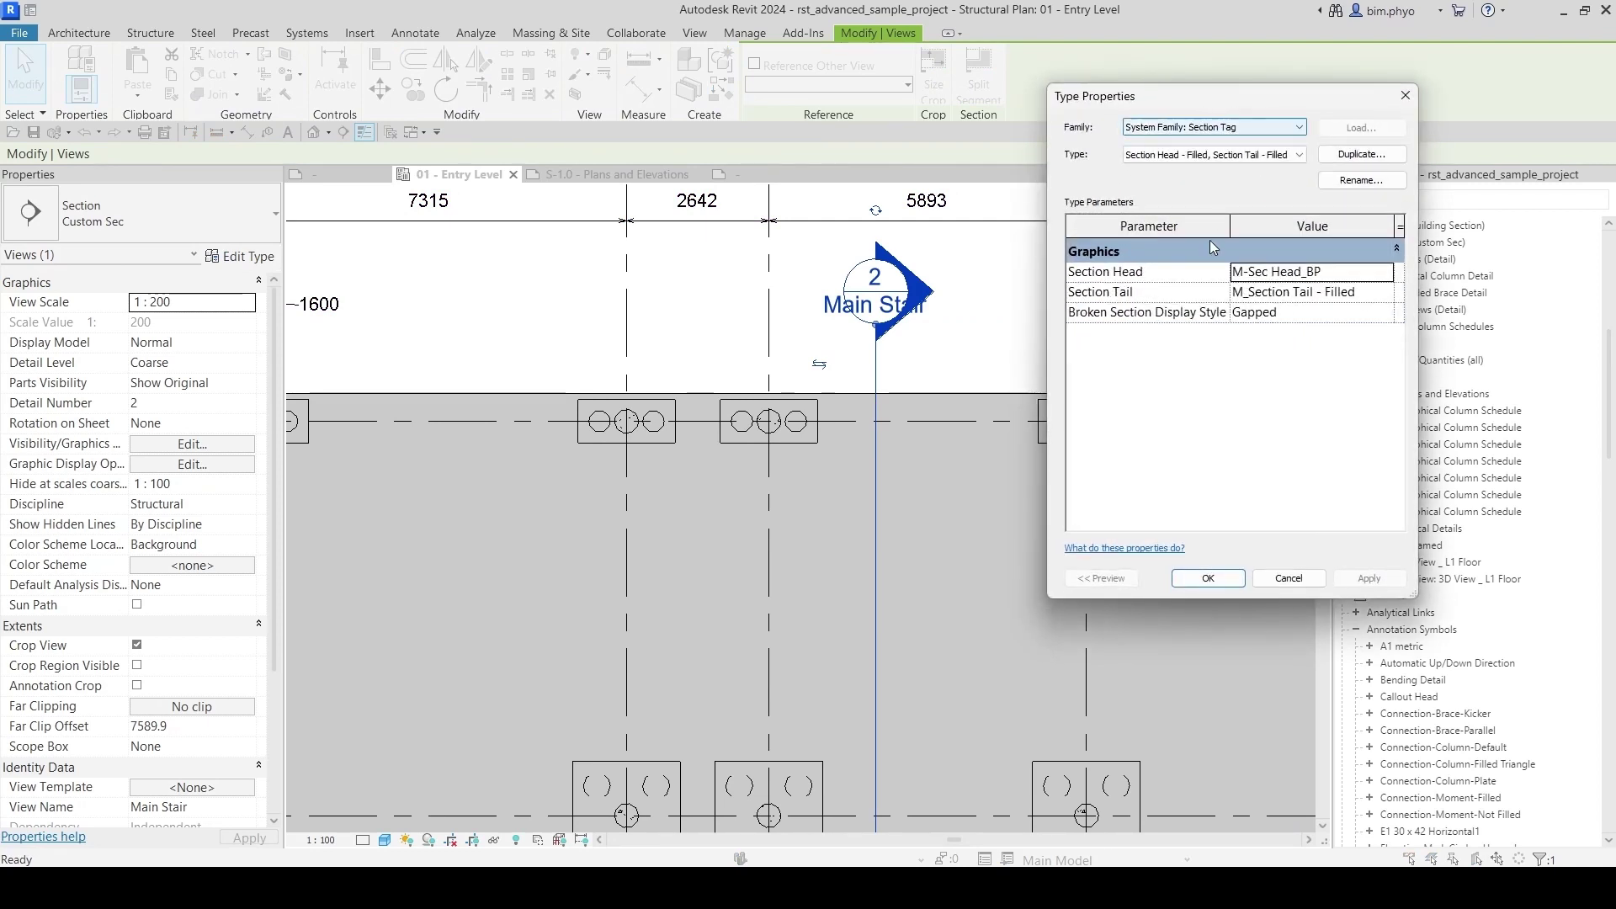
{"action": "left_click", "coordinate": [1223, 155]}
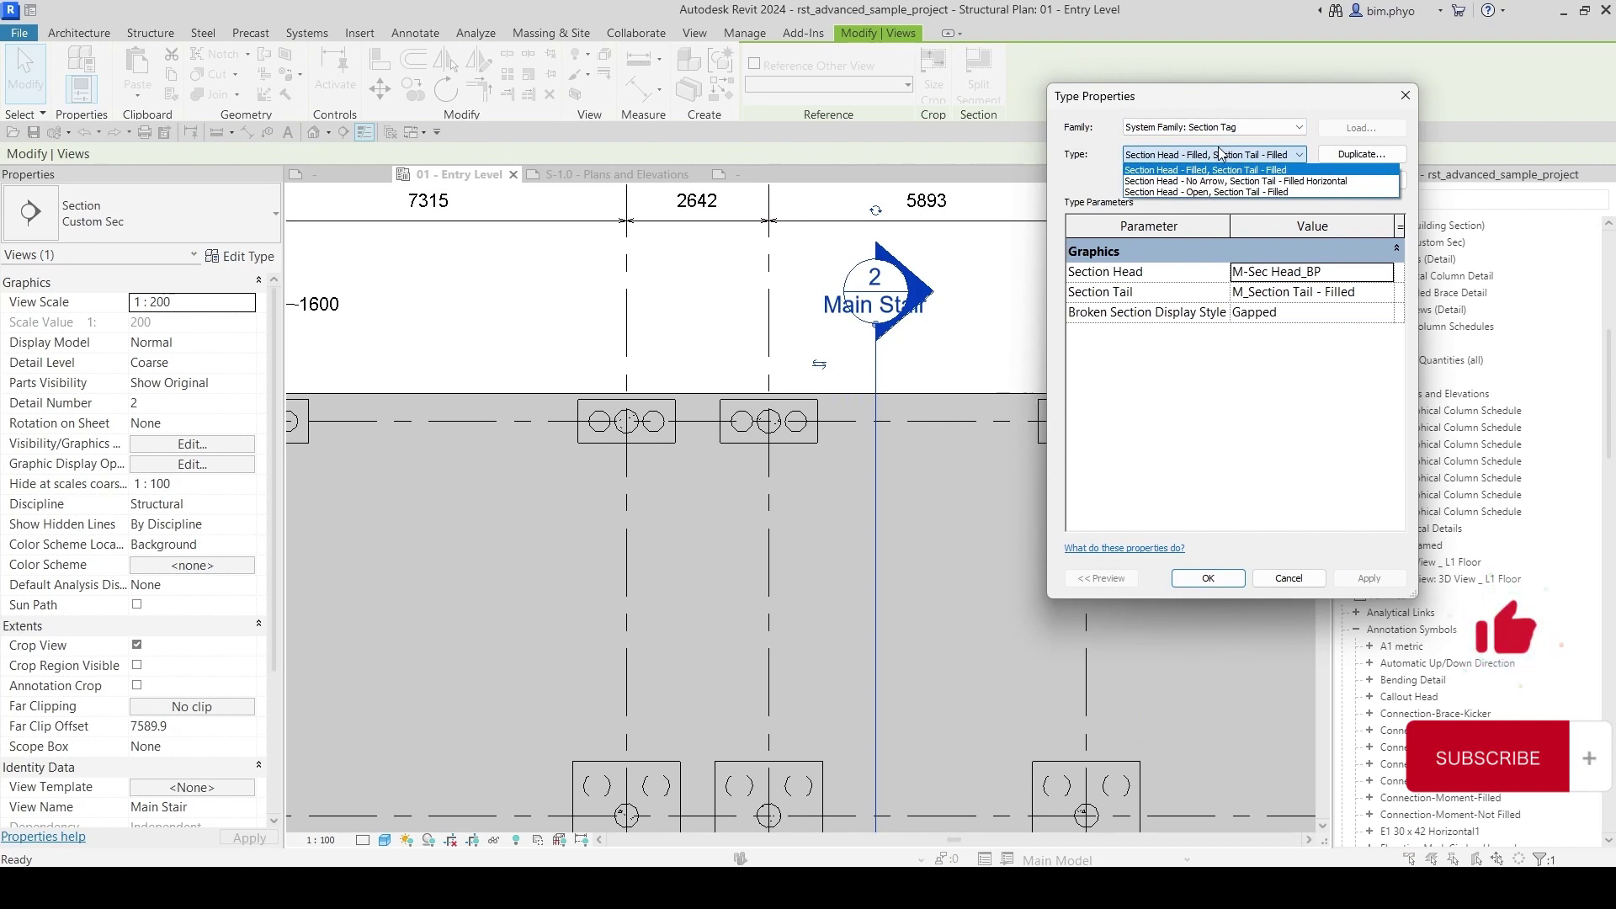
{"action": "left_click", "coordinate": [1282, 125]}
{"action": "left_click", "coordinate": [1311, 271]}
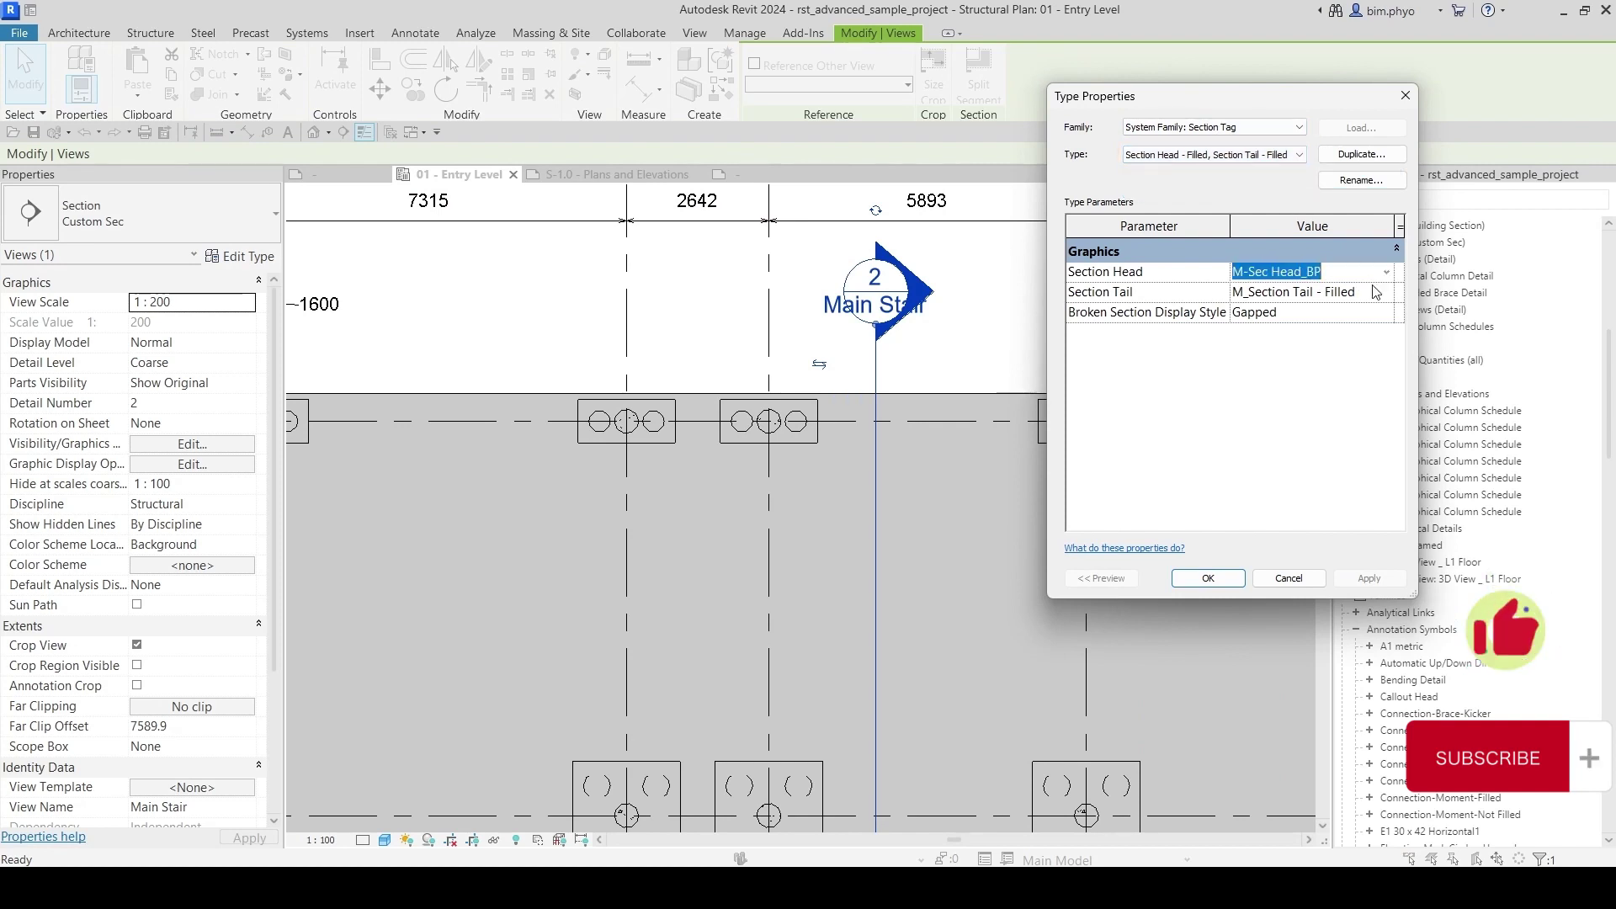
{"action": "left_click", "coordinate": [1387, 274]}
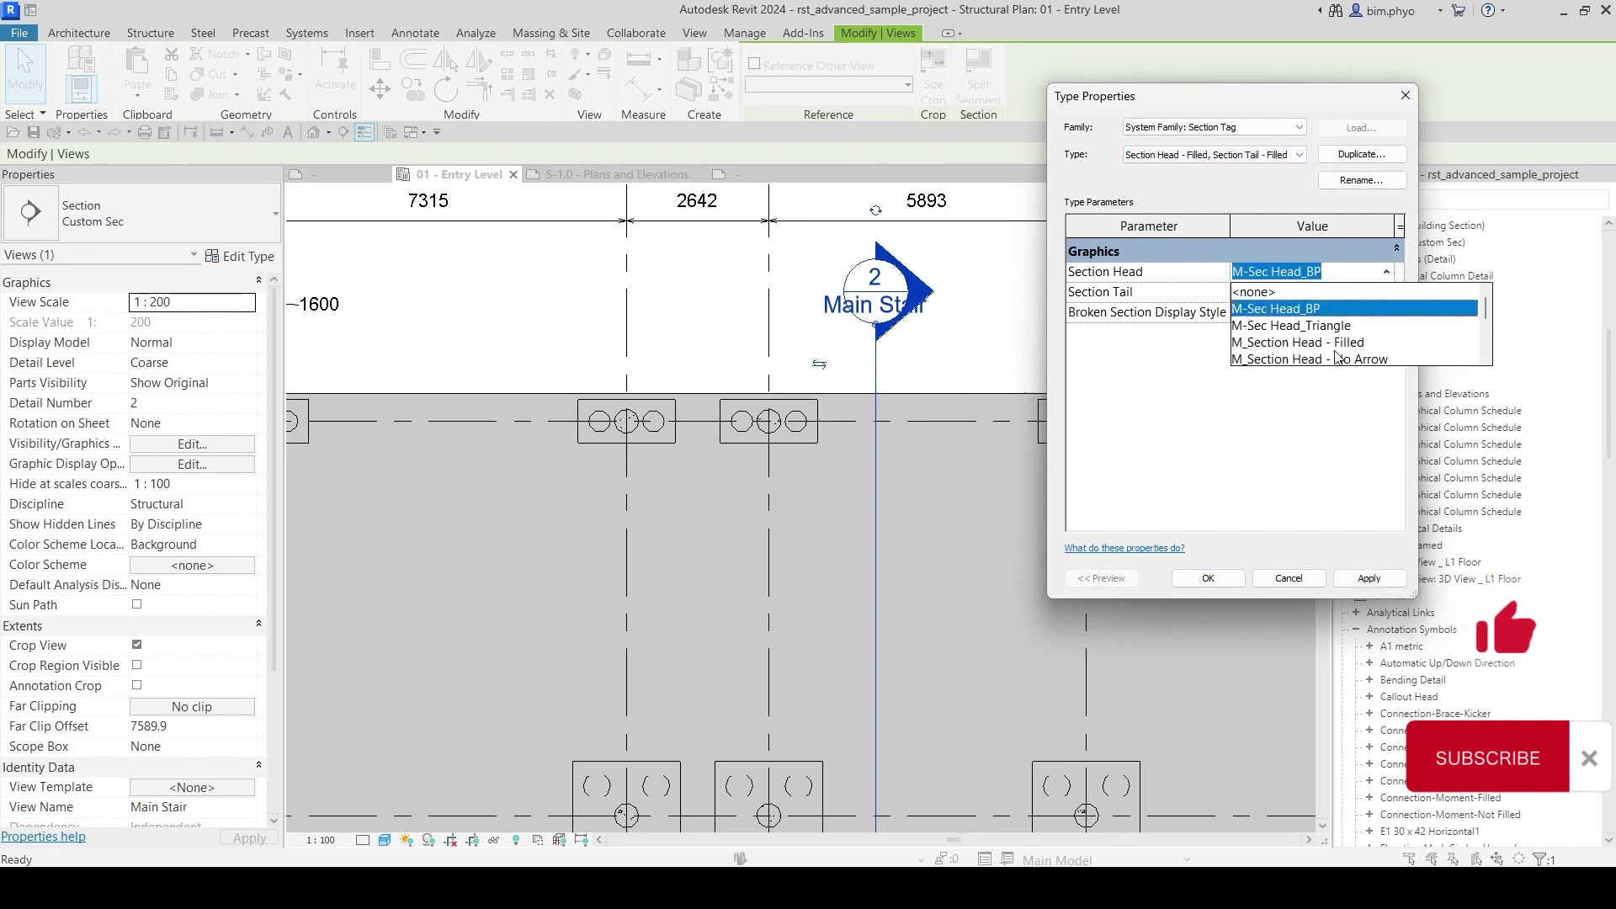
{"action": "left_click", "coordinate": [1309, 325]}
{"action": "left_click", "coordinate": [1208, 579]}
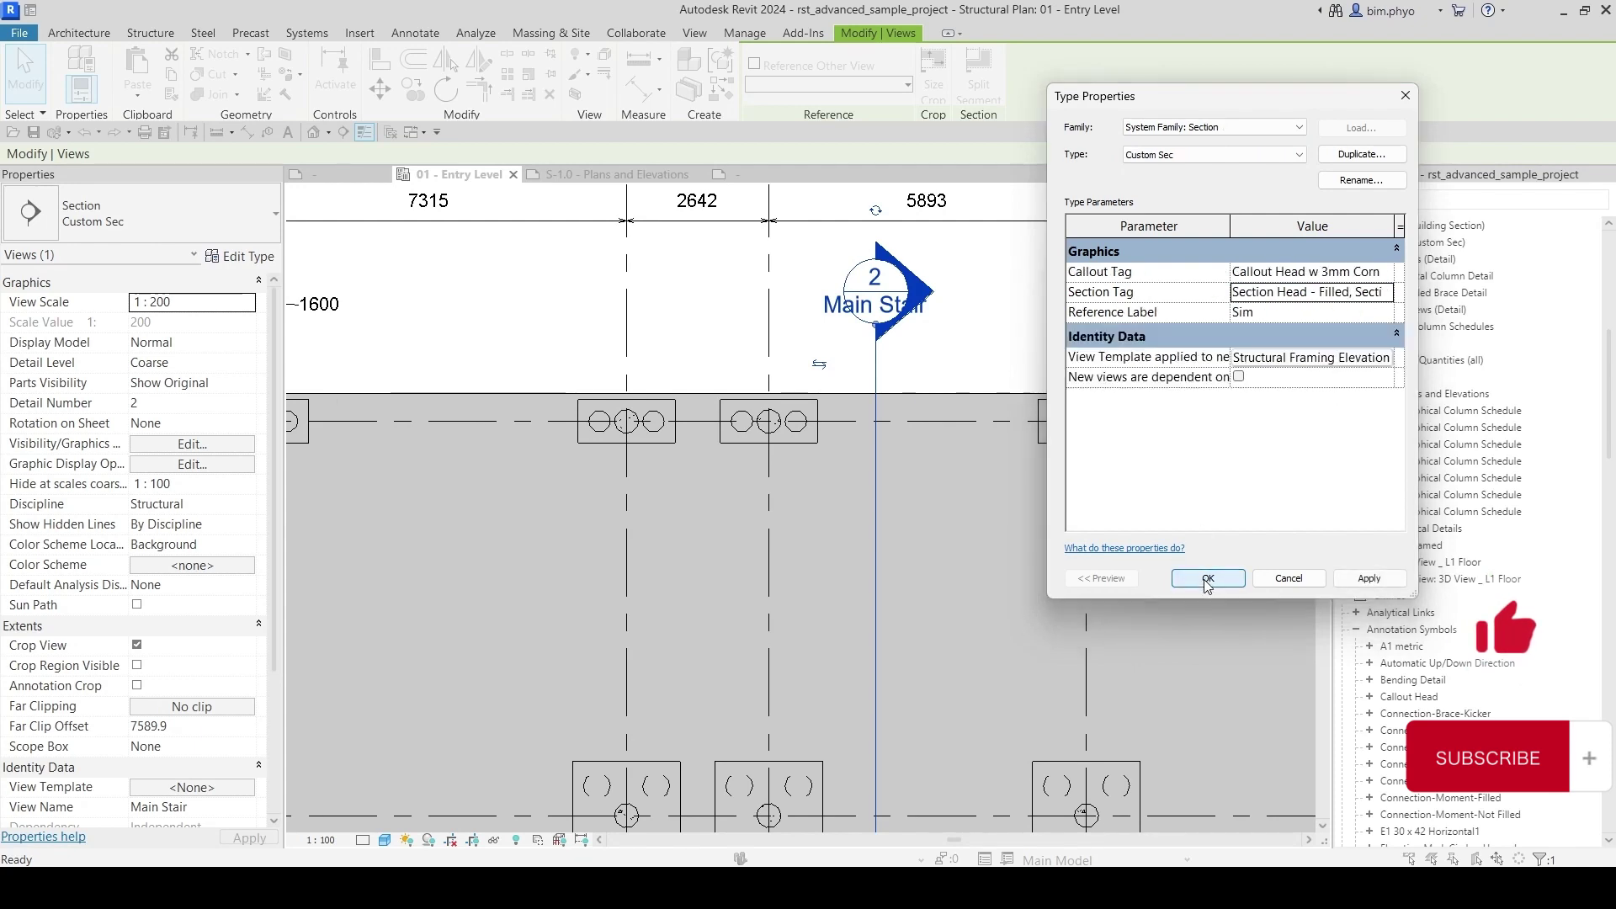
{"action": "left_click", "coordinate": [1208, 580]}
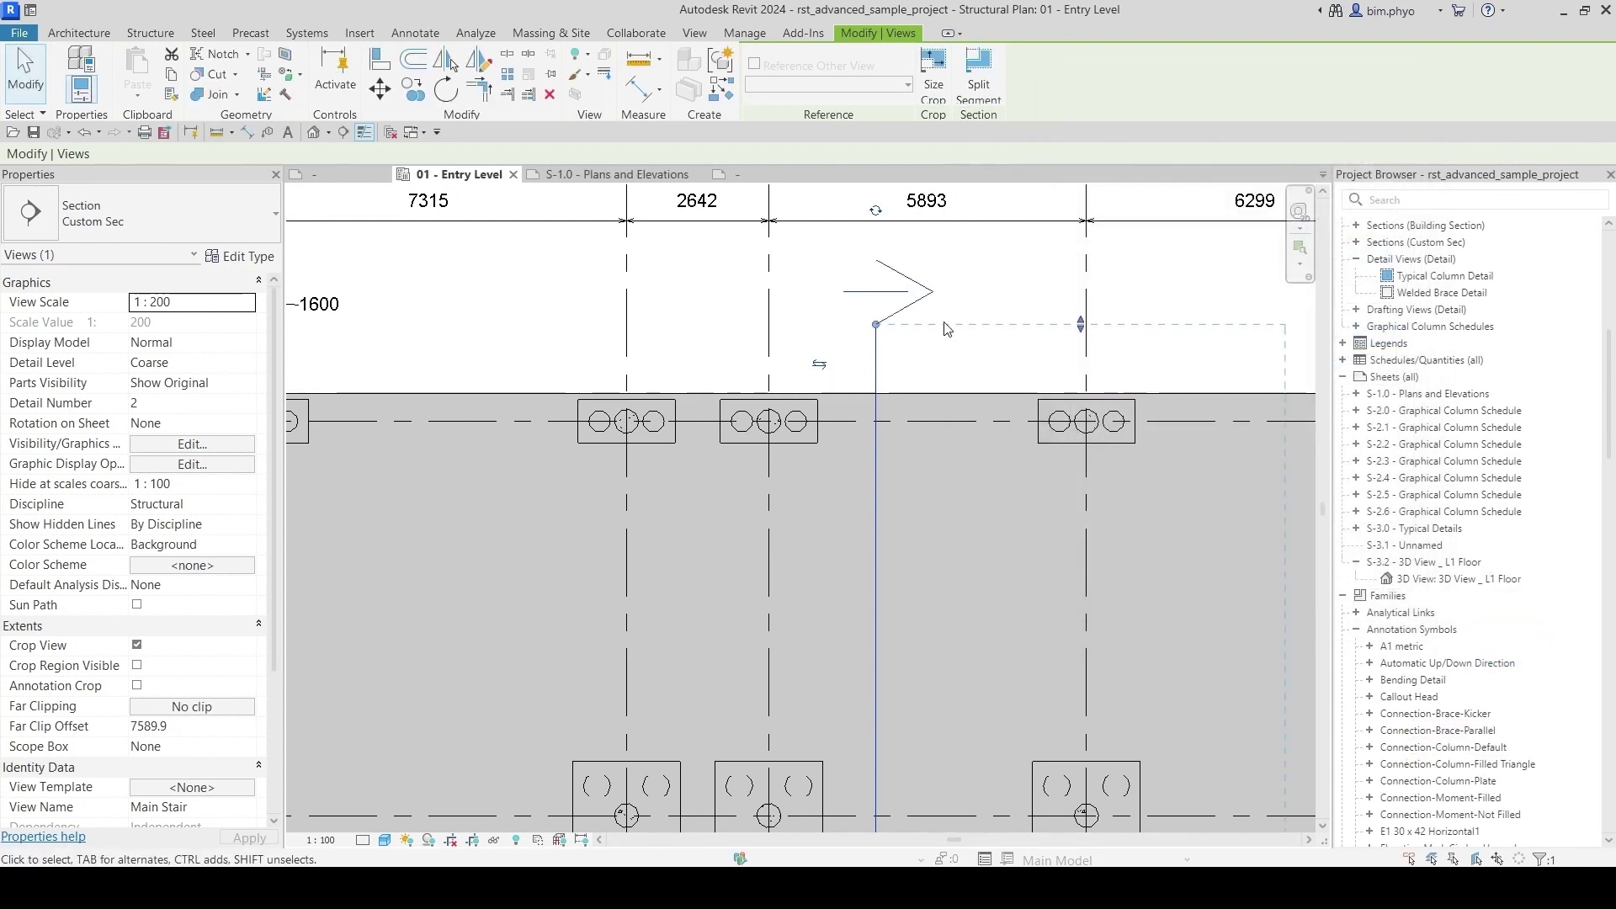
{"action": "middle_click_drag", "start_coordinate": [889, 351], "coordinate": [906, 326]}
{"action": "key", "text": "Escape"}
{"action": "scroll", "coordinate": [903, 273], "scroll_direction": "up", "scroll_amount": 3}
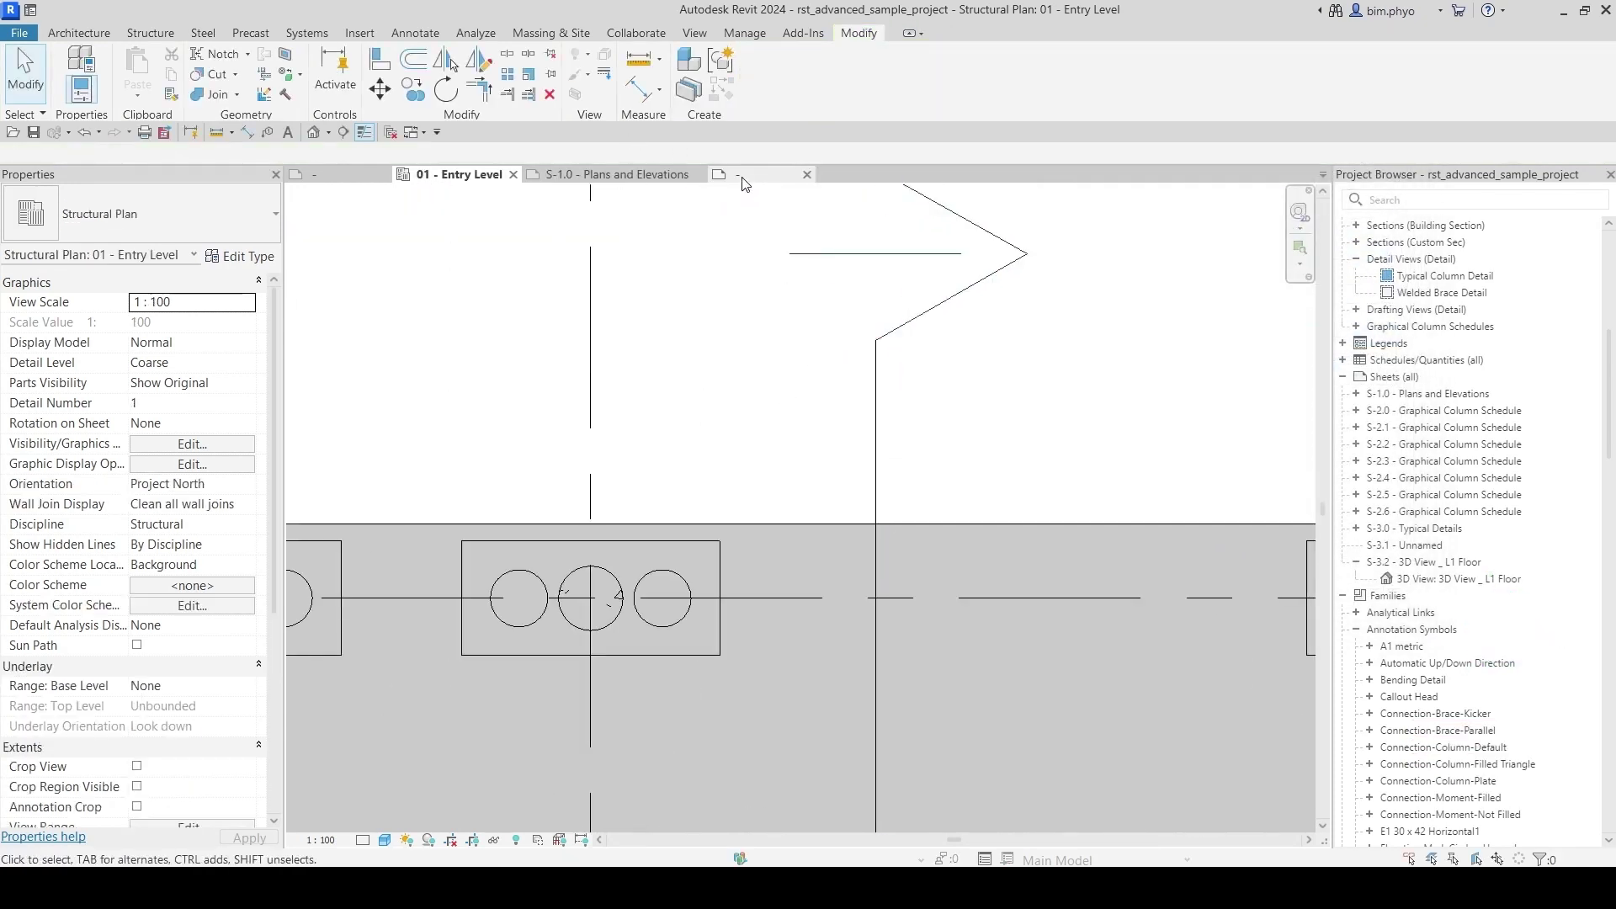
Step: Redraw the triangle's base line between its two lower corners in the M-Sec Head_Triangle family and reload it into rst_advanced_sample_project
{"action": "left_click", "coordinate": [744, 176]}
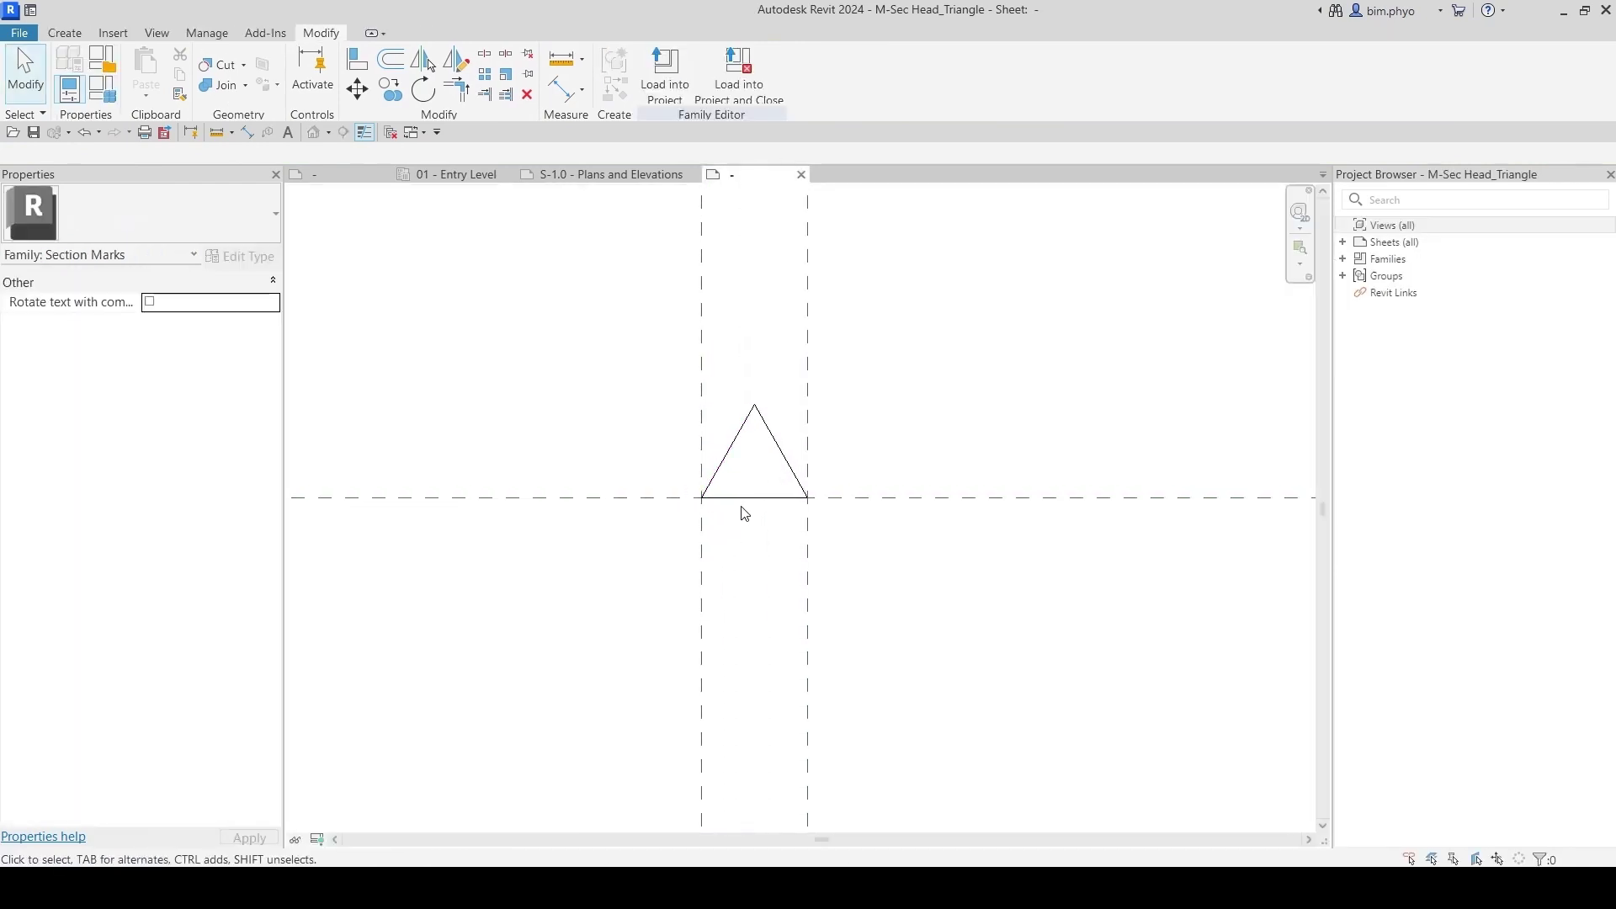
{"action": "left_click", "coordinate": [745, 500]}
{"action": "left_click", "coordinate": [740, 527]}
{"action": "scroll", "coordinate": [740, 522], "scroll_direction": "up", "scroll_amount": 2}
{"action": "left_click", "coordinate": [65, 32]}
{"action": "left_click", "coordinate": [149, 60]}
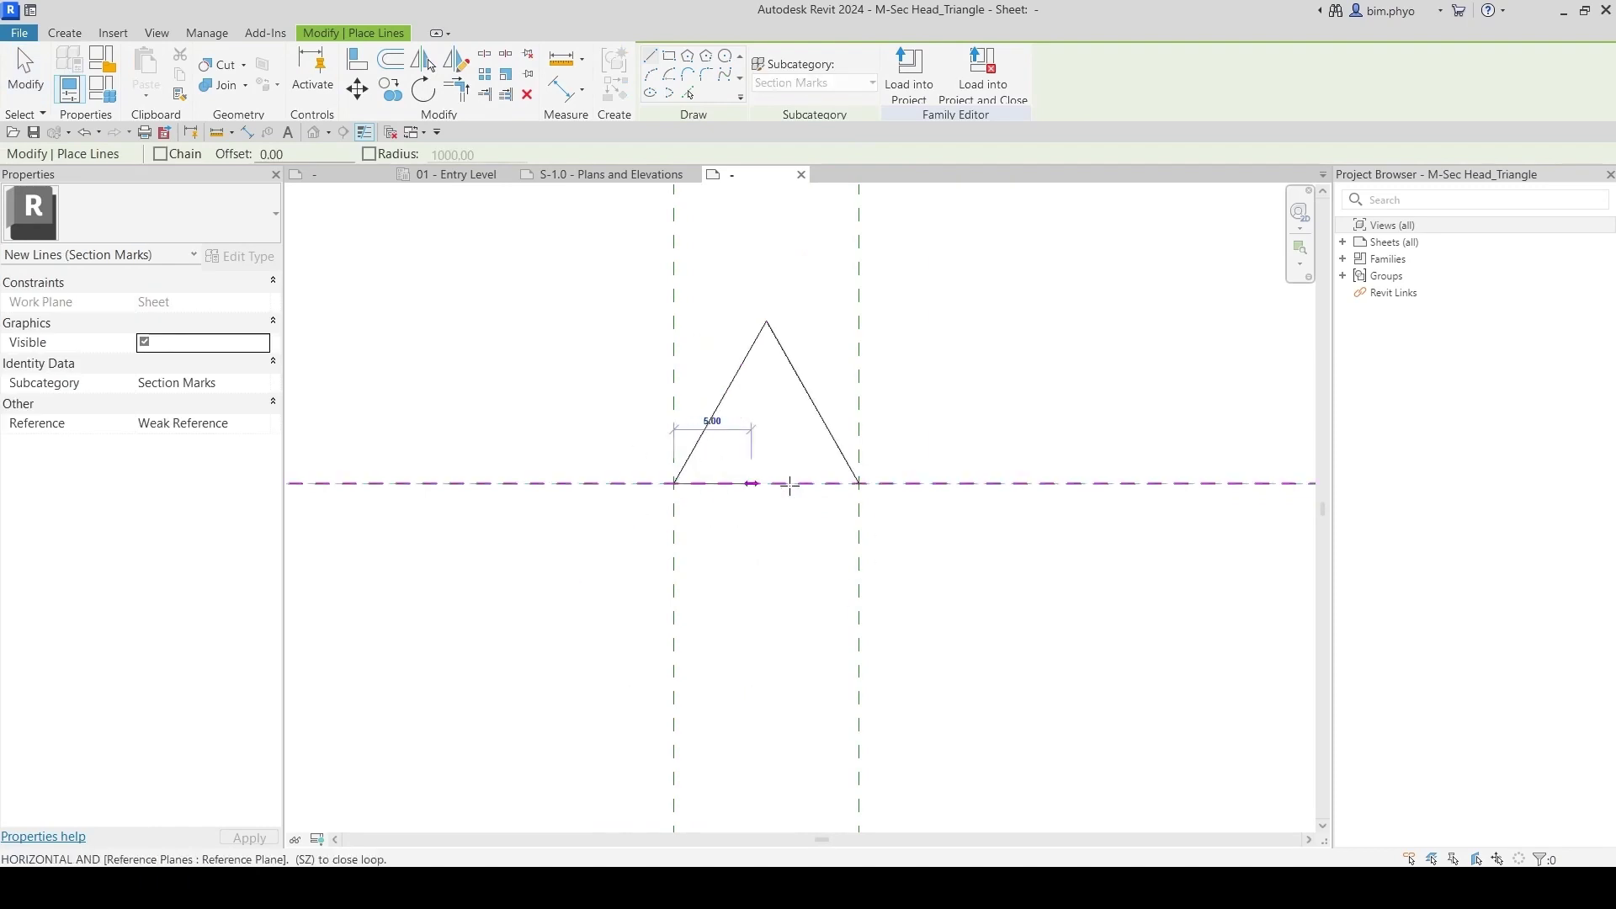
{"action": "left_click", "coordinate": [858, 484]}
{"action": "key", "text": "Escape"}
{"action": "key", "text": "Escape"}
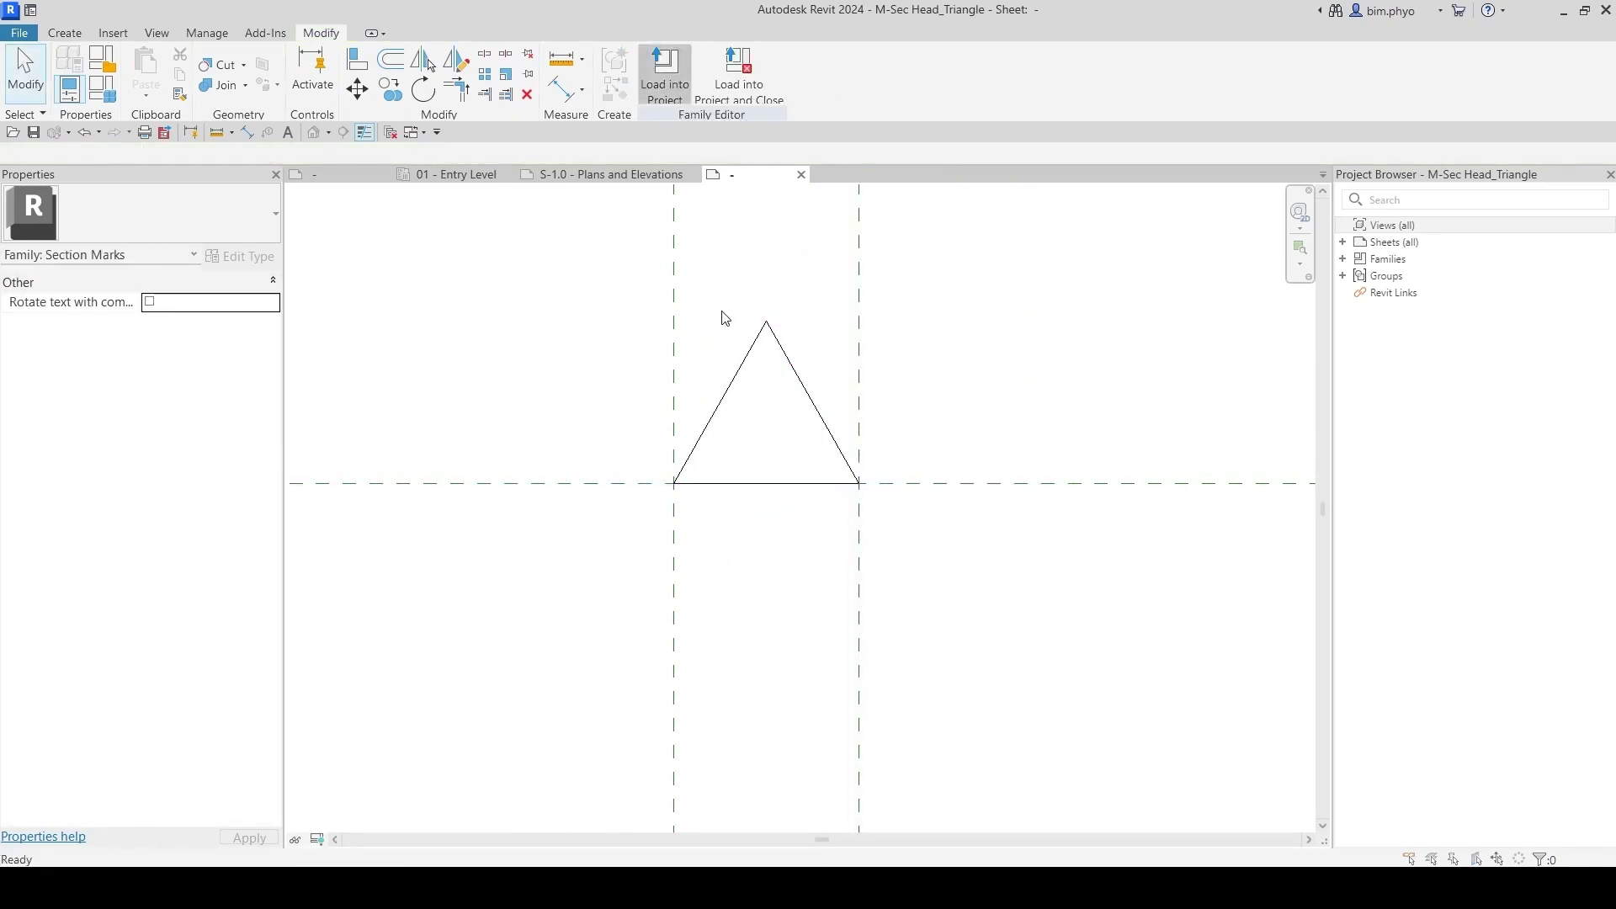
{"action": "left_click", "coordinate": [784, 570]}
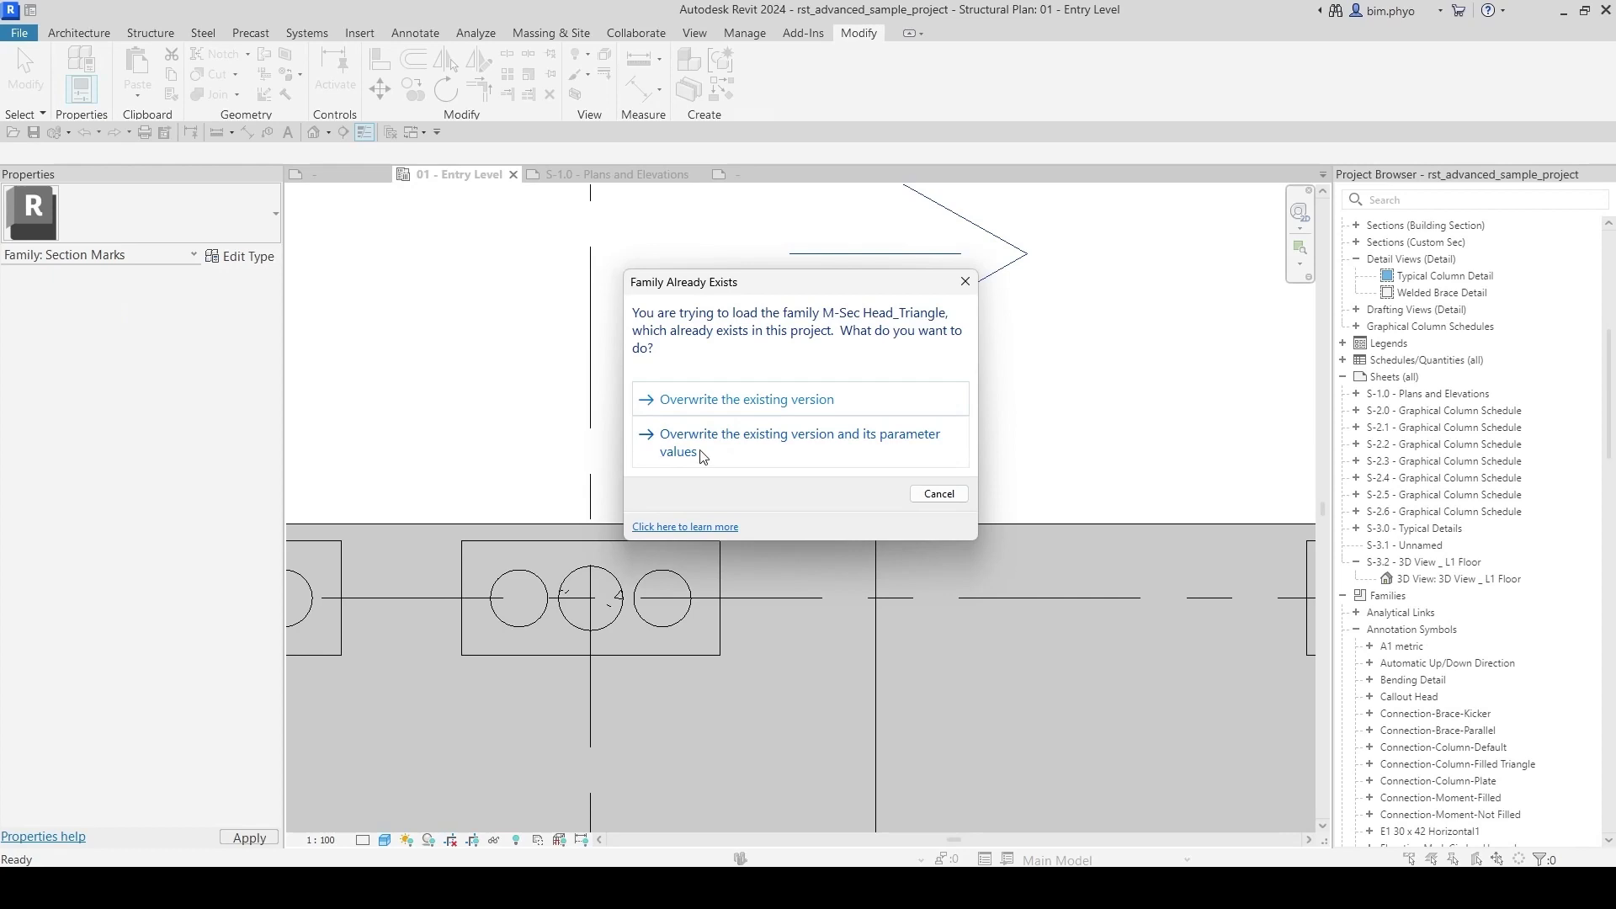
{"action": "left_click", "coordinate": [703, 456]}
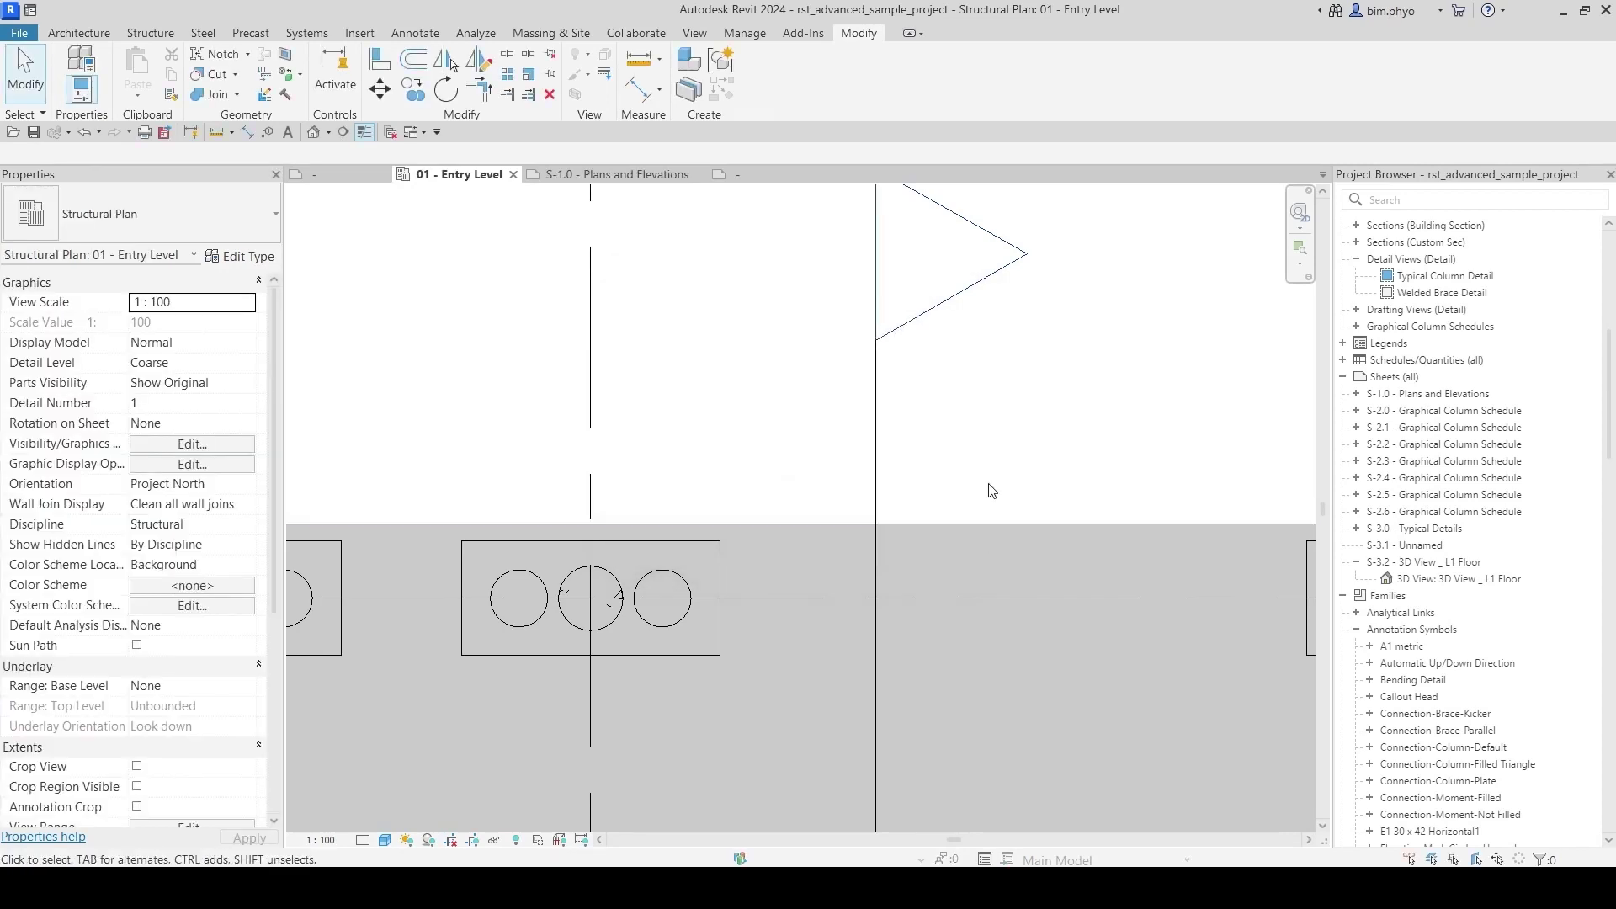
Step: Duplicate the section tag type used by the Main Stair section's Custom Sec type as Custom
{"action": "scroll", "coordinate": [783, 400], "scroll_direction": "down", "scroll_amount": 5}
{"action": "middle_click_drag", "start_coordinate": [790, 499], "coordinate": [765, 215]}
{"action": "scroll", "coordinate": [822, 505], "scroll_direction": "down", "scroll_amount": 2}
{"action": "scroll", "coordinate": [717, 660], "scroll_direction": "up", "scroll_amount": 3}
{"action": "left_click", "coordinate": [752, 653]}
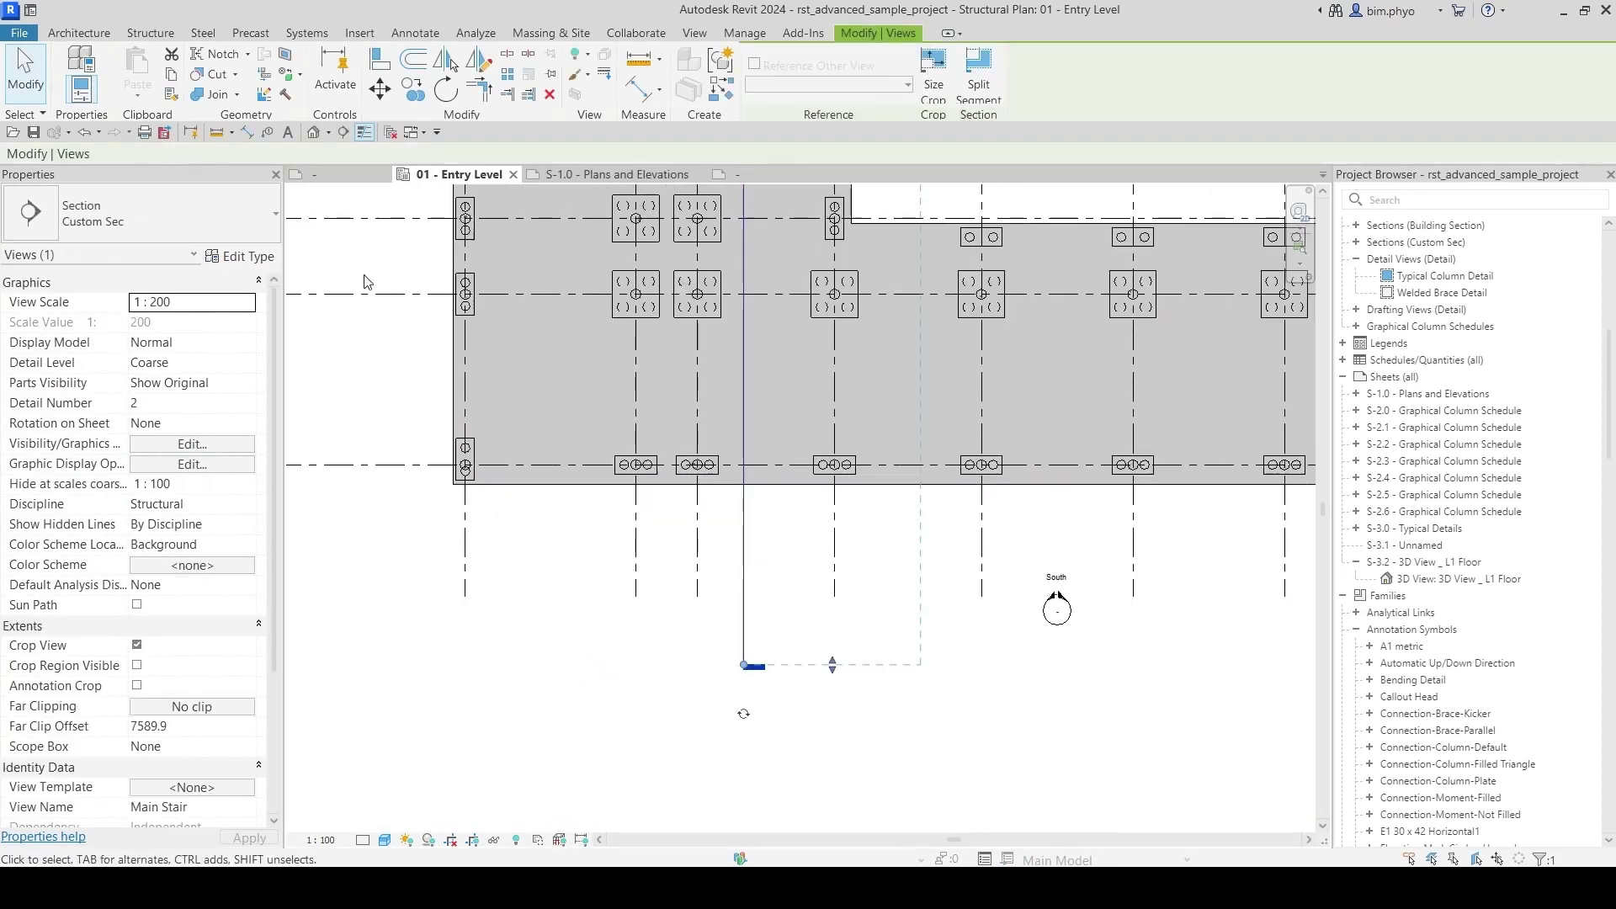
{"action": "left_click", "coordinate": [242, 256]}
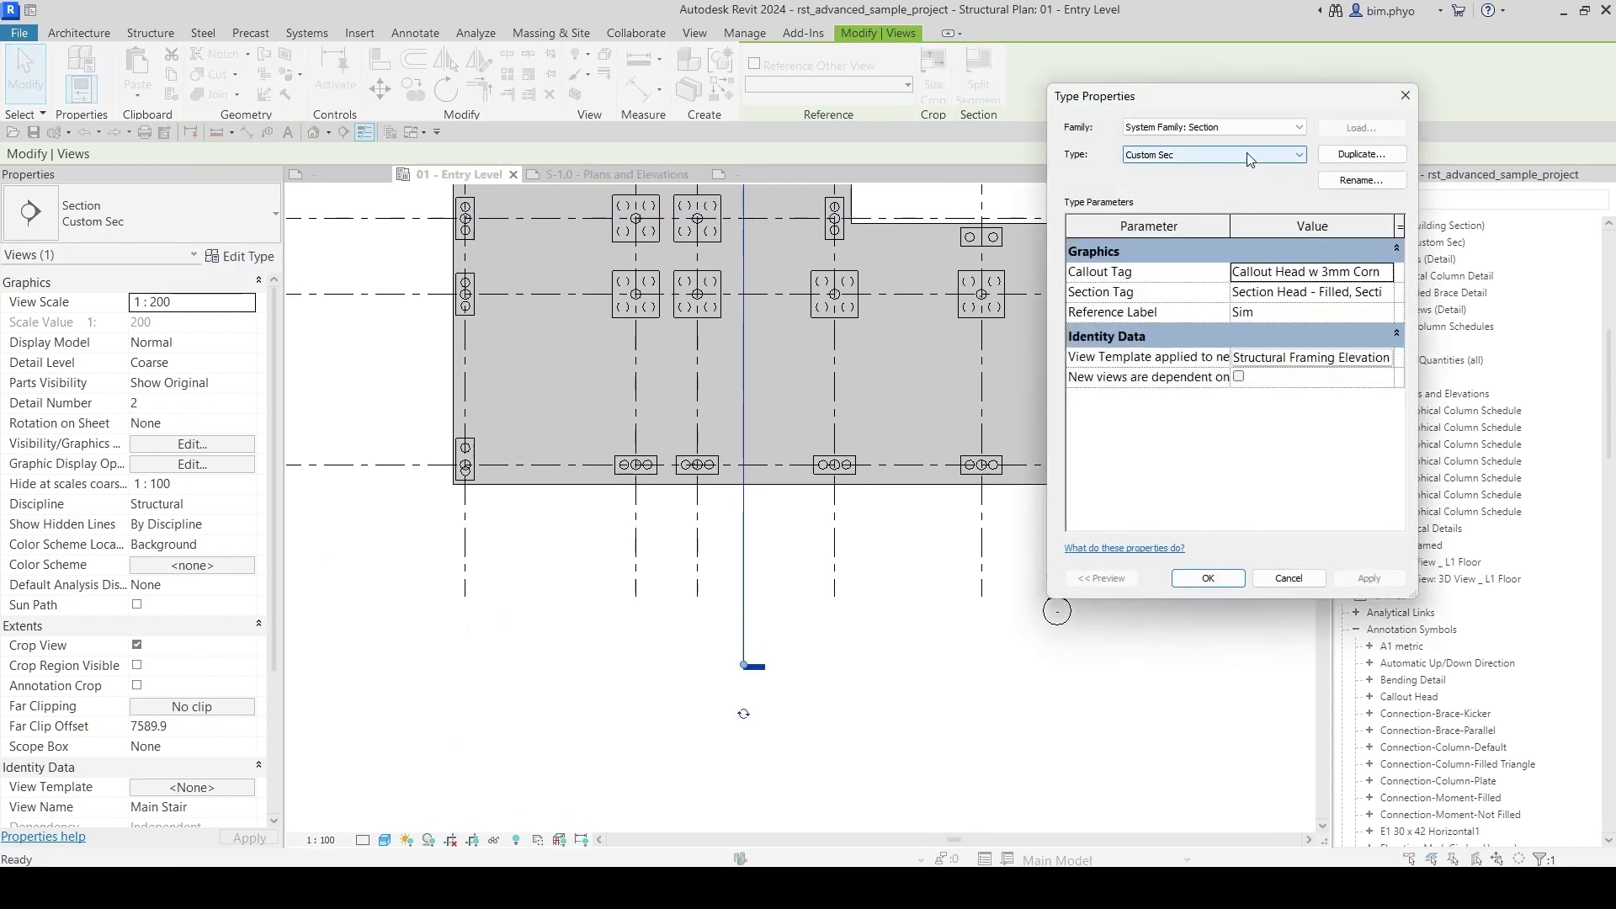
{"action": "left_click", "coordinate": [1324, 292]}
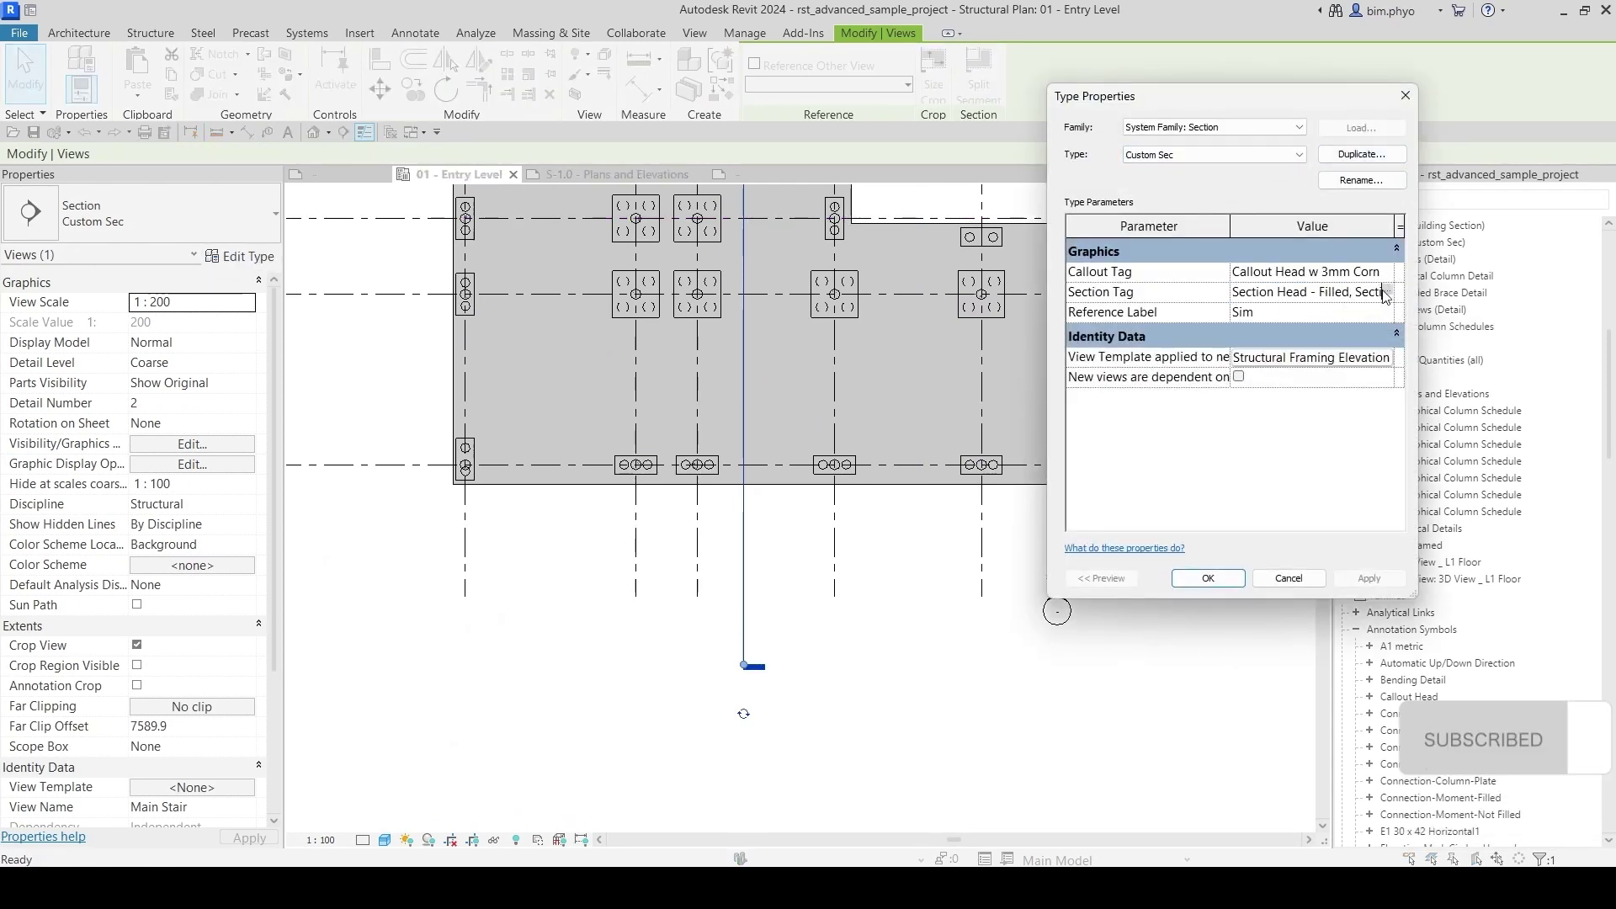
{"action": "left_click", "coordinate": [1386, 292]}
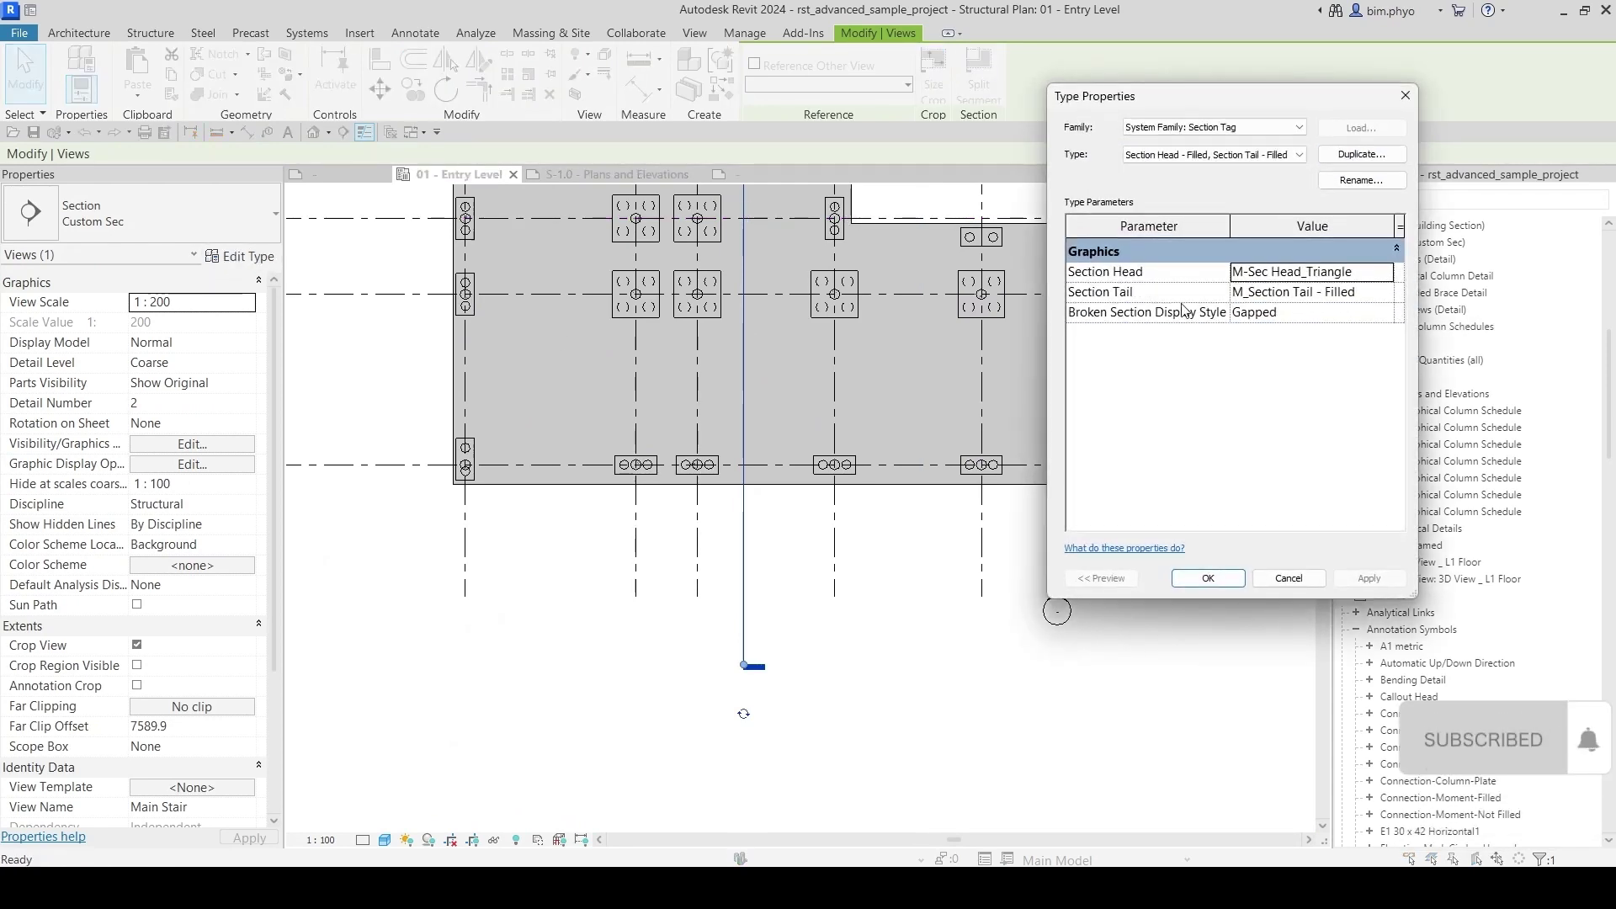
{"action": "left_click", "coordinate": [1362, 154]}
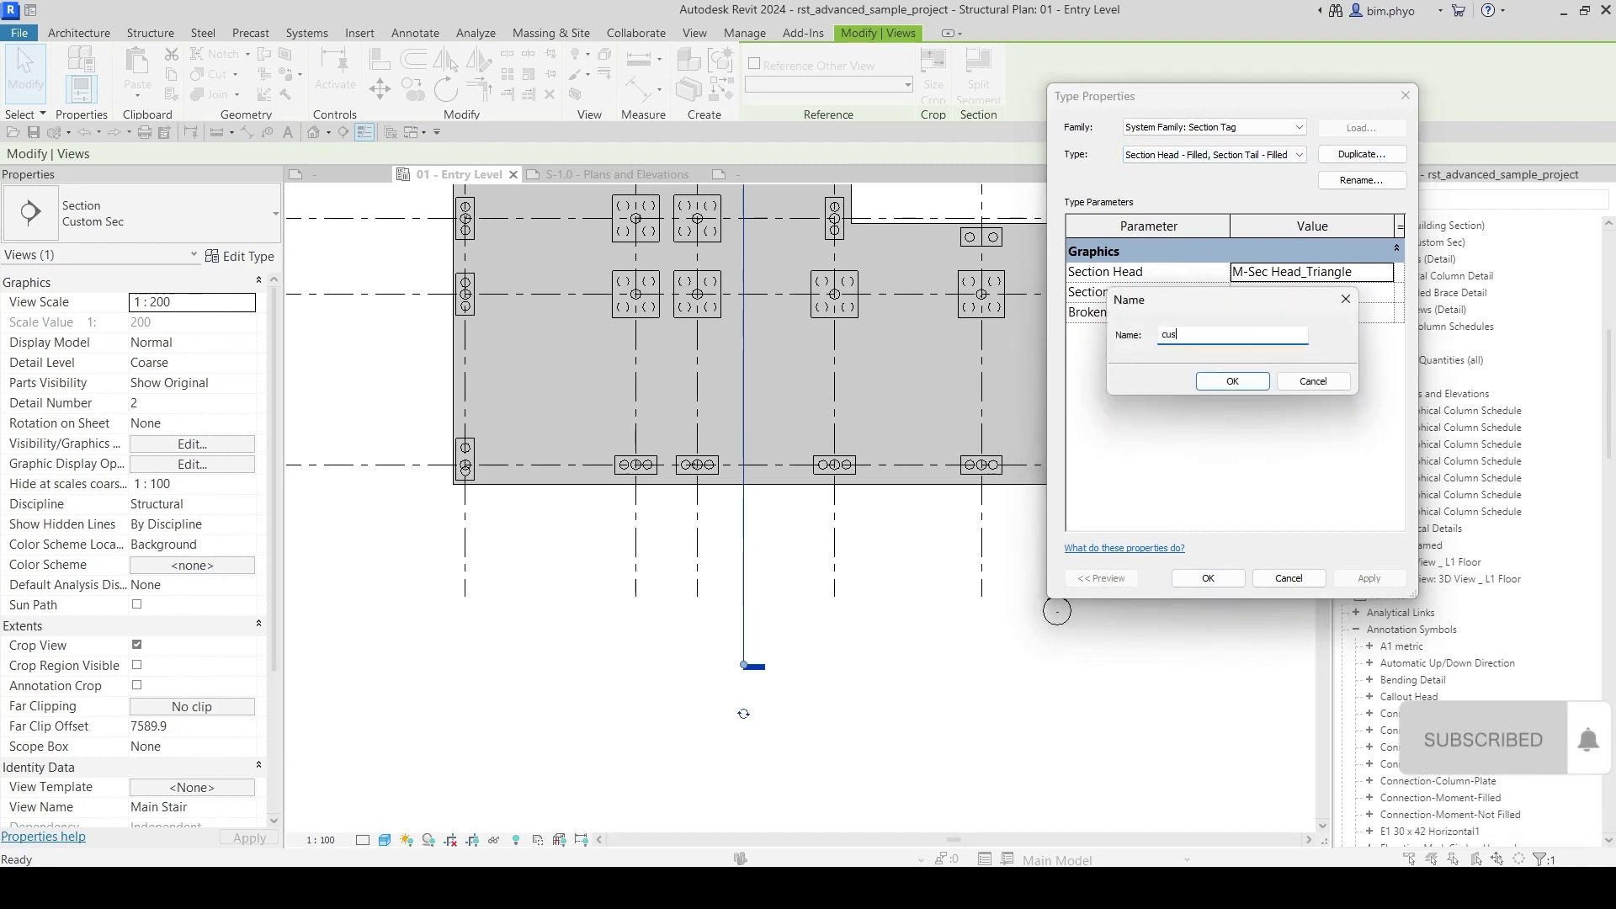
{"action": "type", "text": "Custom"}
{"action": "key", "text": "Return"}
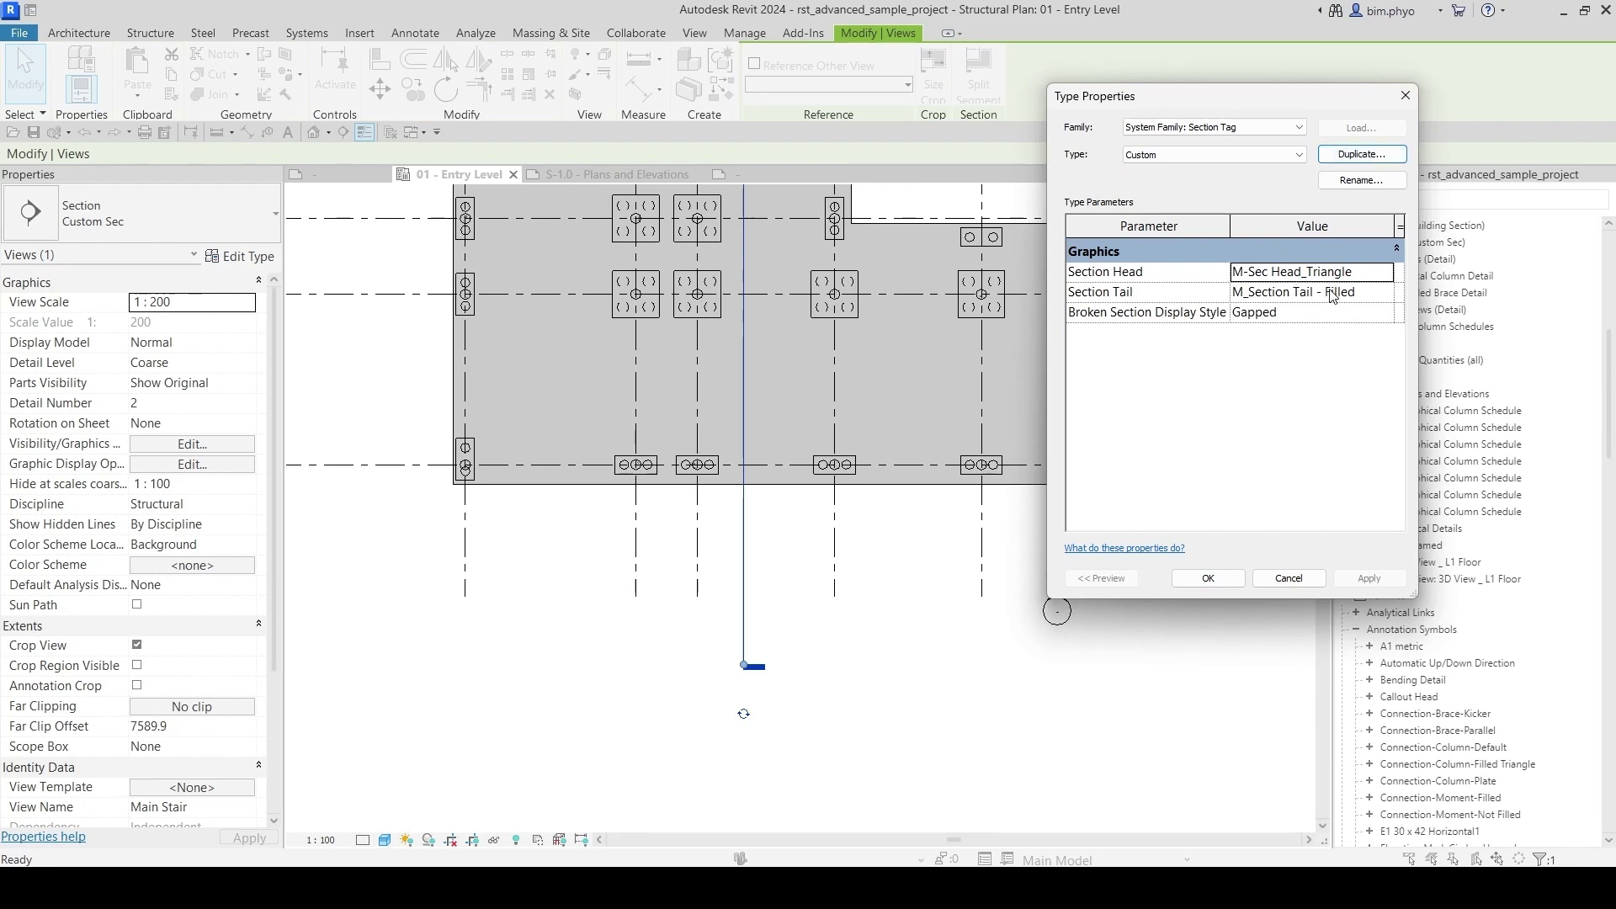
Step: Set the Custom tag's section tail to M-Sec Head_Triangle and apply the tag to the Custom Sec type
{"action": "left_click", "coordinate": [1385, 294]}
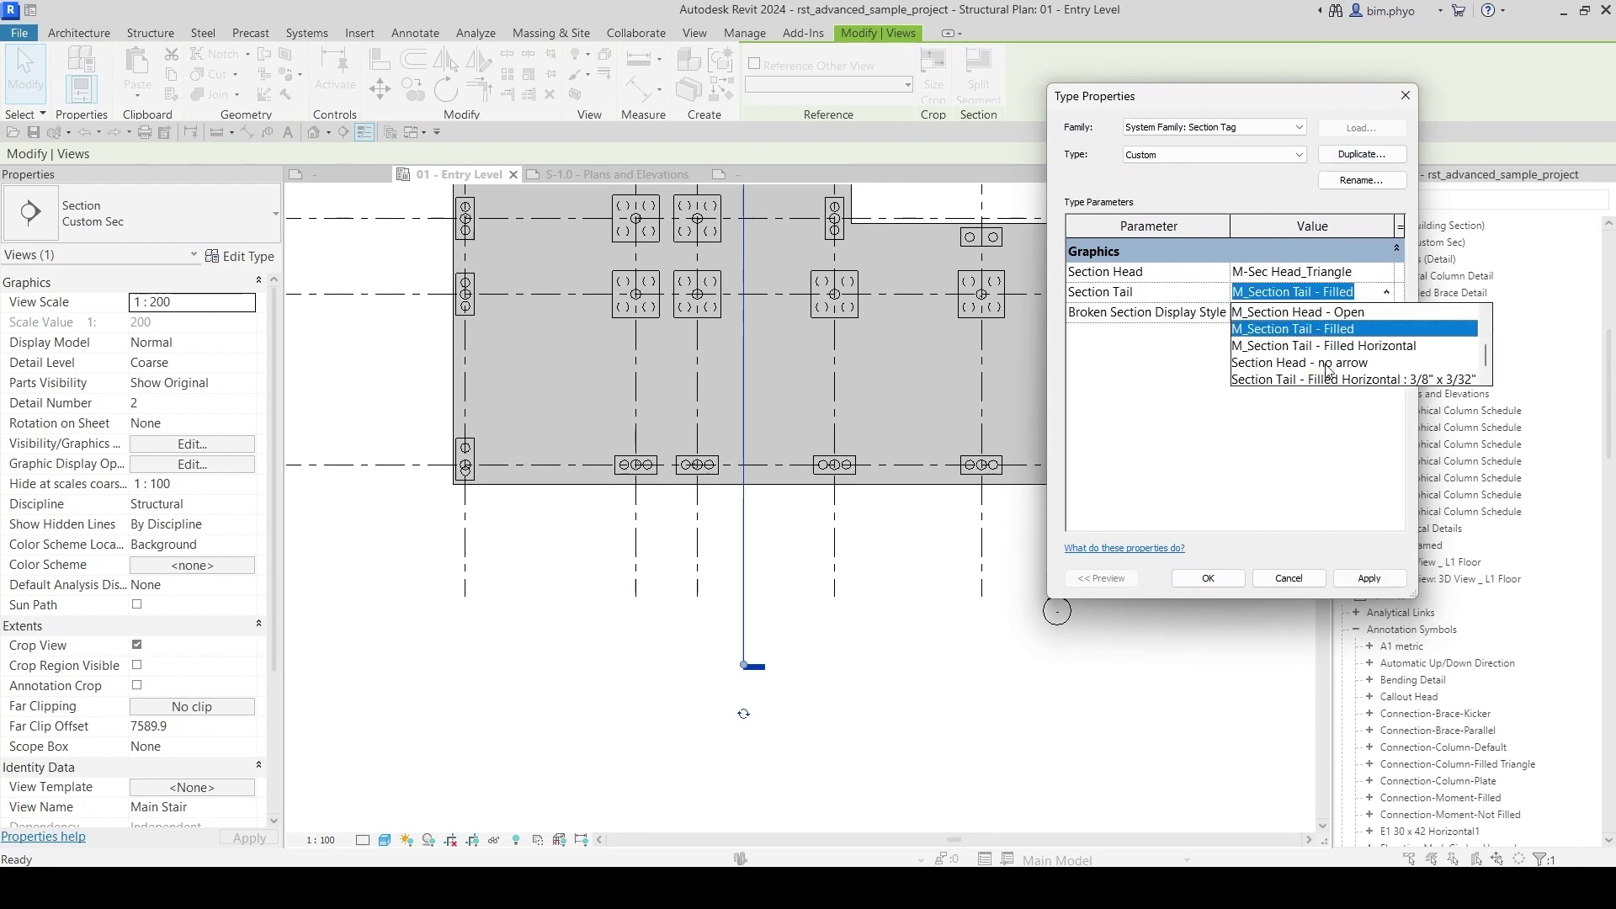
{"action": "scroll", "coordinate": [1323, 360], "scroll_direction": "up", "scroll_amount": 2}
{"action": "left_click", "coordinate": [1289, 331]}
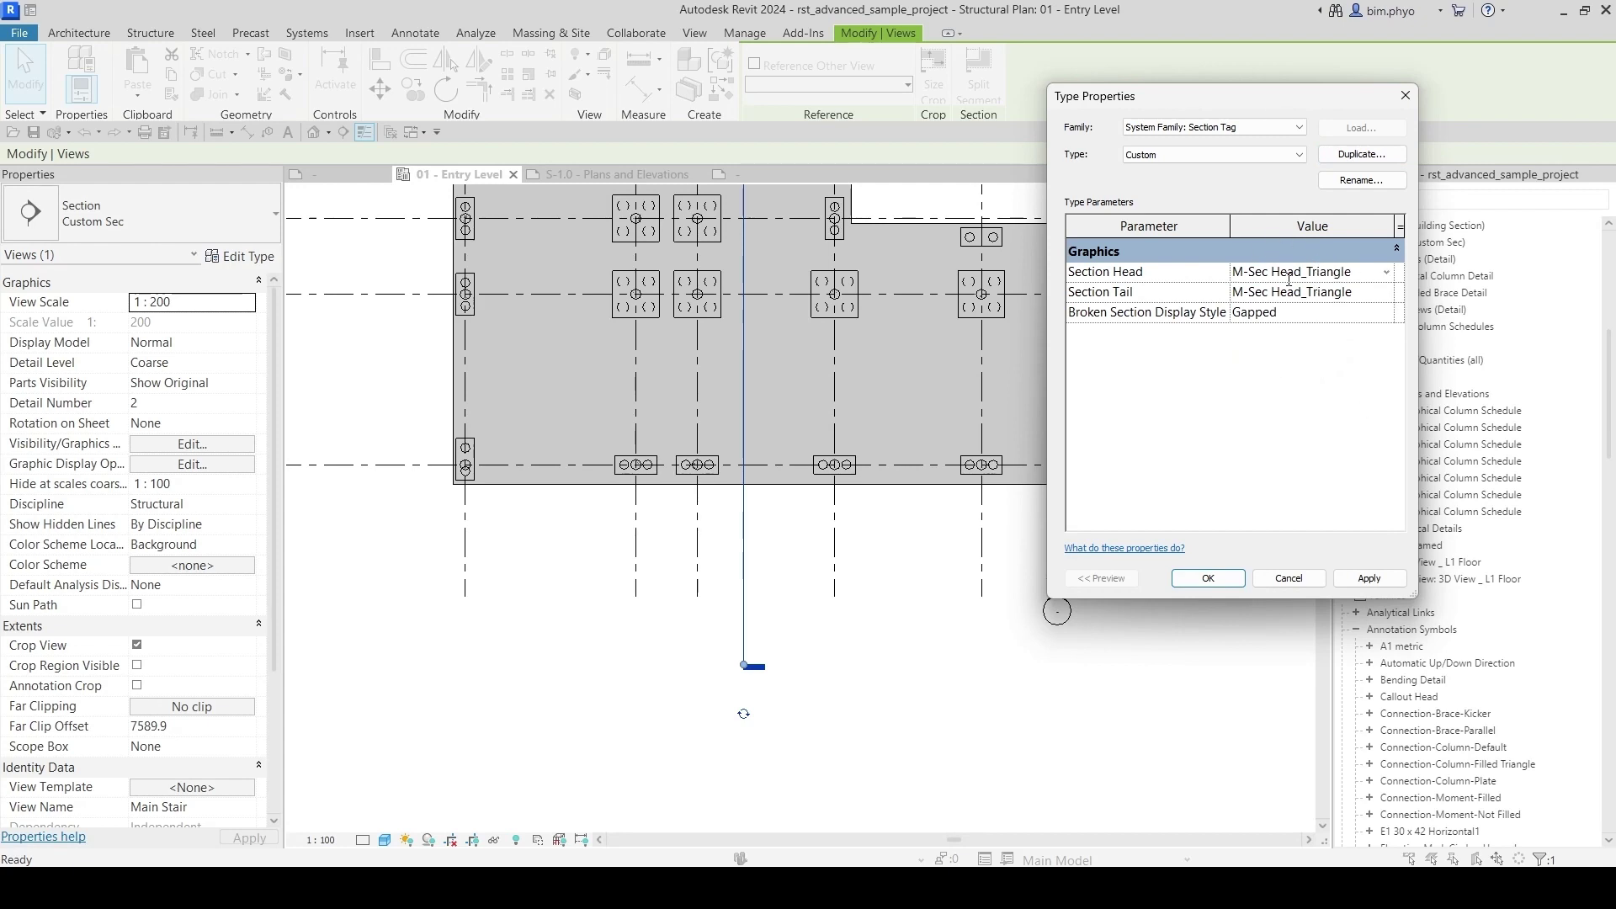
{"action": "left_click", "coordinate": [1223, 582]}
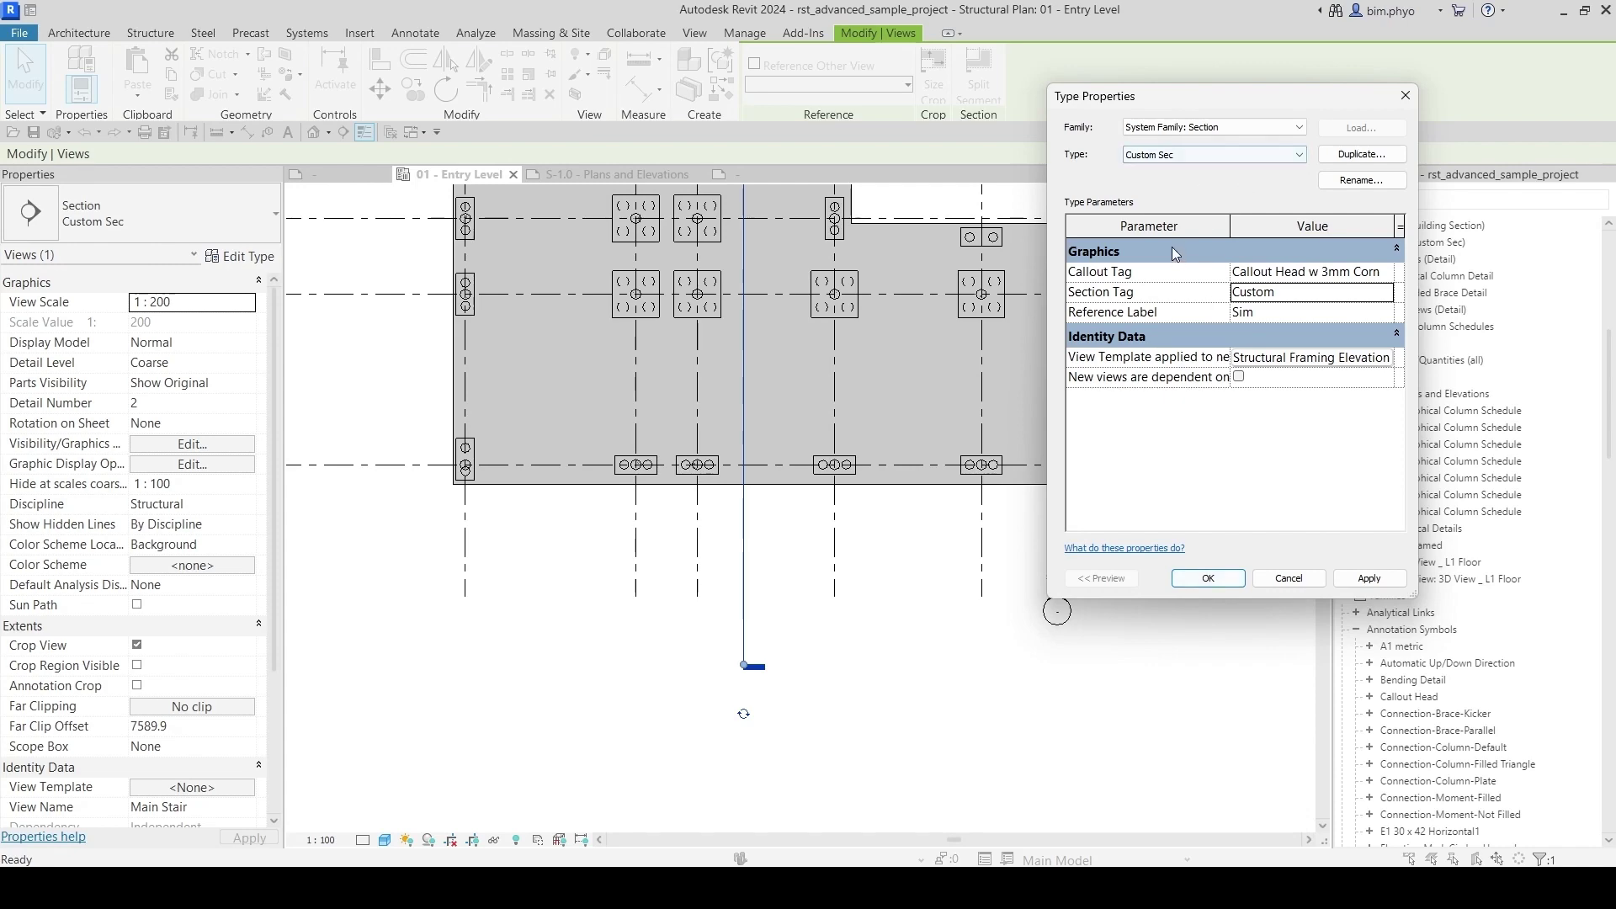
{"action": "left_click", "coordinate": [1205, 579]}
Step: Examine the head and tail symbols at both ends of the Main Stair section line in the plan
{"action": "scroll", "coordinate": [809, 393], "scroll_direction": "down", "scroll_amount": 5}
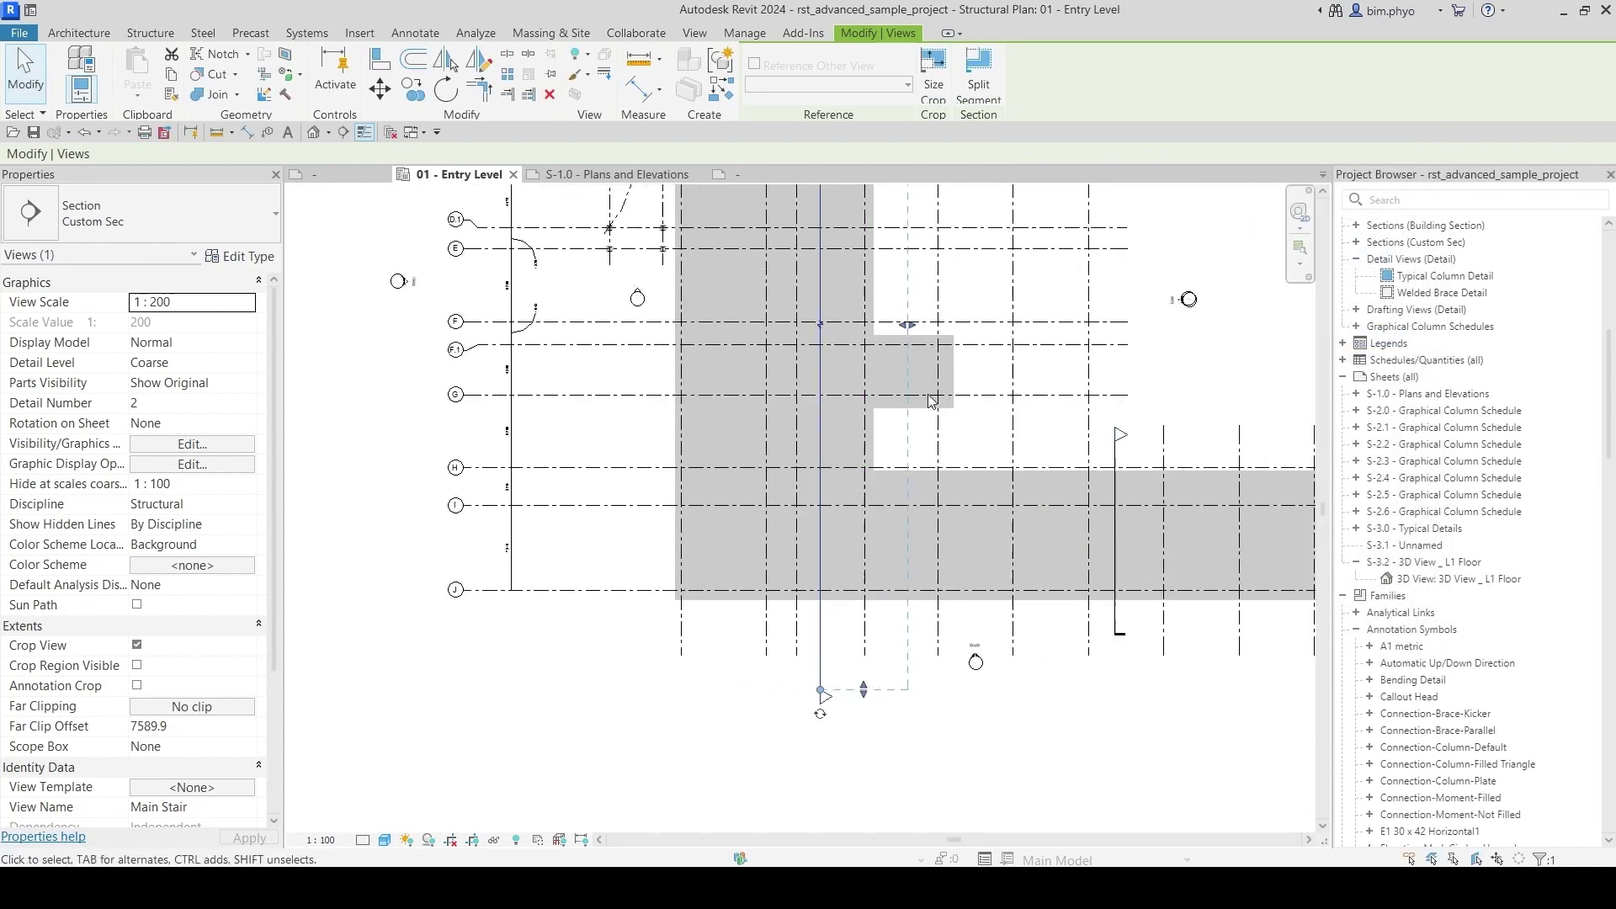
{"action": "scroll", "coordinate": [808, 393], "scroll_direction": "up", "scroll_amount": 3}
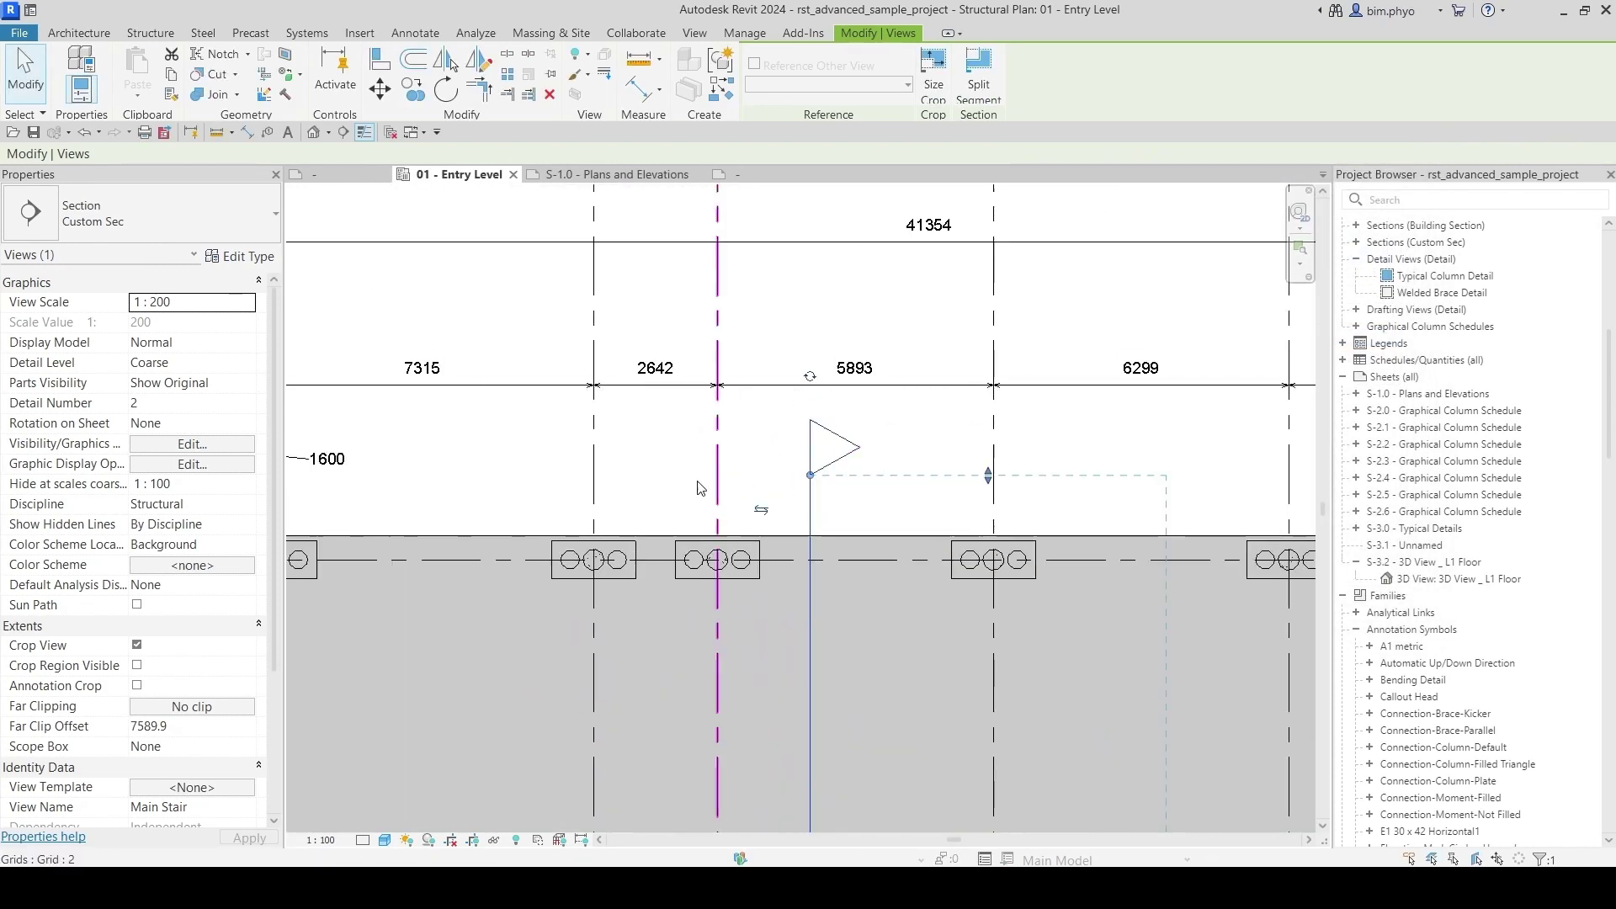
{"action": "scroll", "coordinate": [857, 426], "scroll_direction": "up", "scroll_amount": 3}
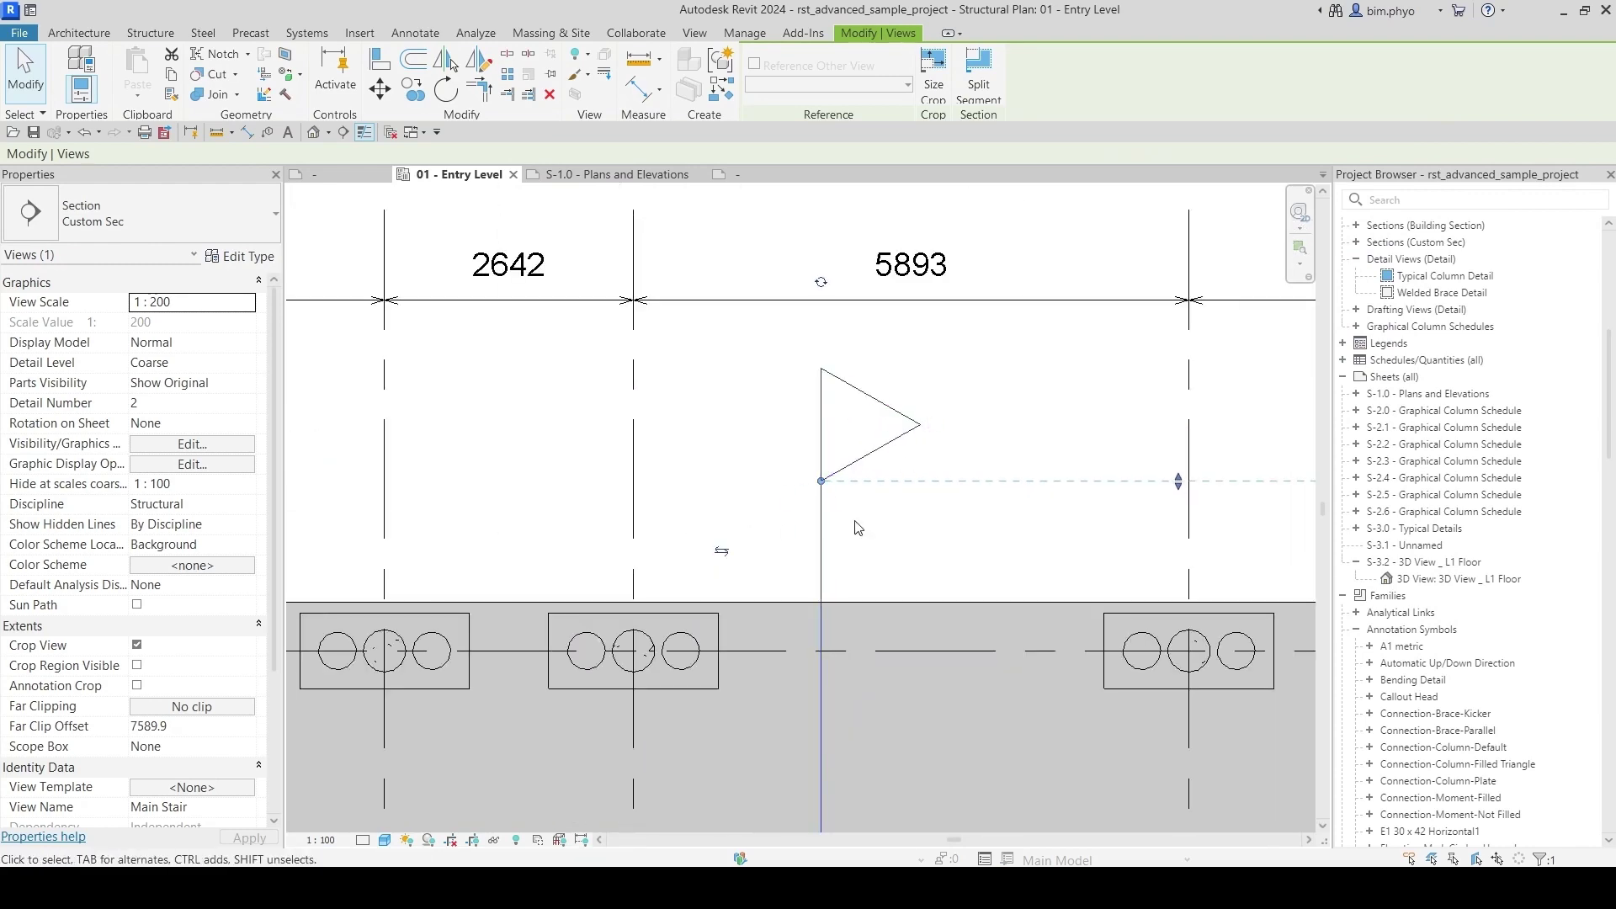
{"action": "scroll", "coordinate": [886, 398], "scroll_direction": "down", "scroll_amount": 3}
{"action": "middle_click_drag", "start_coordinate": [938, 543], "coordinate": [906, 445]}
{"action": "scroll", "coordinate": [852, 325], "scroll_direction": "up", "scroll_amount": 3}
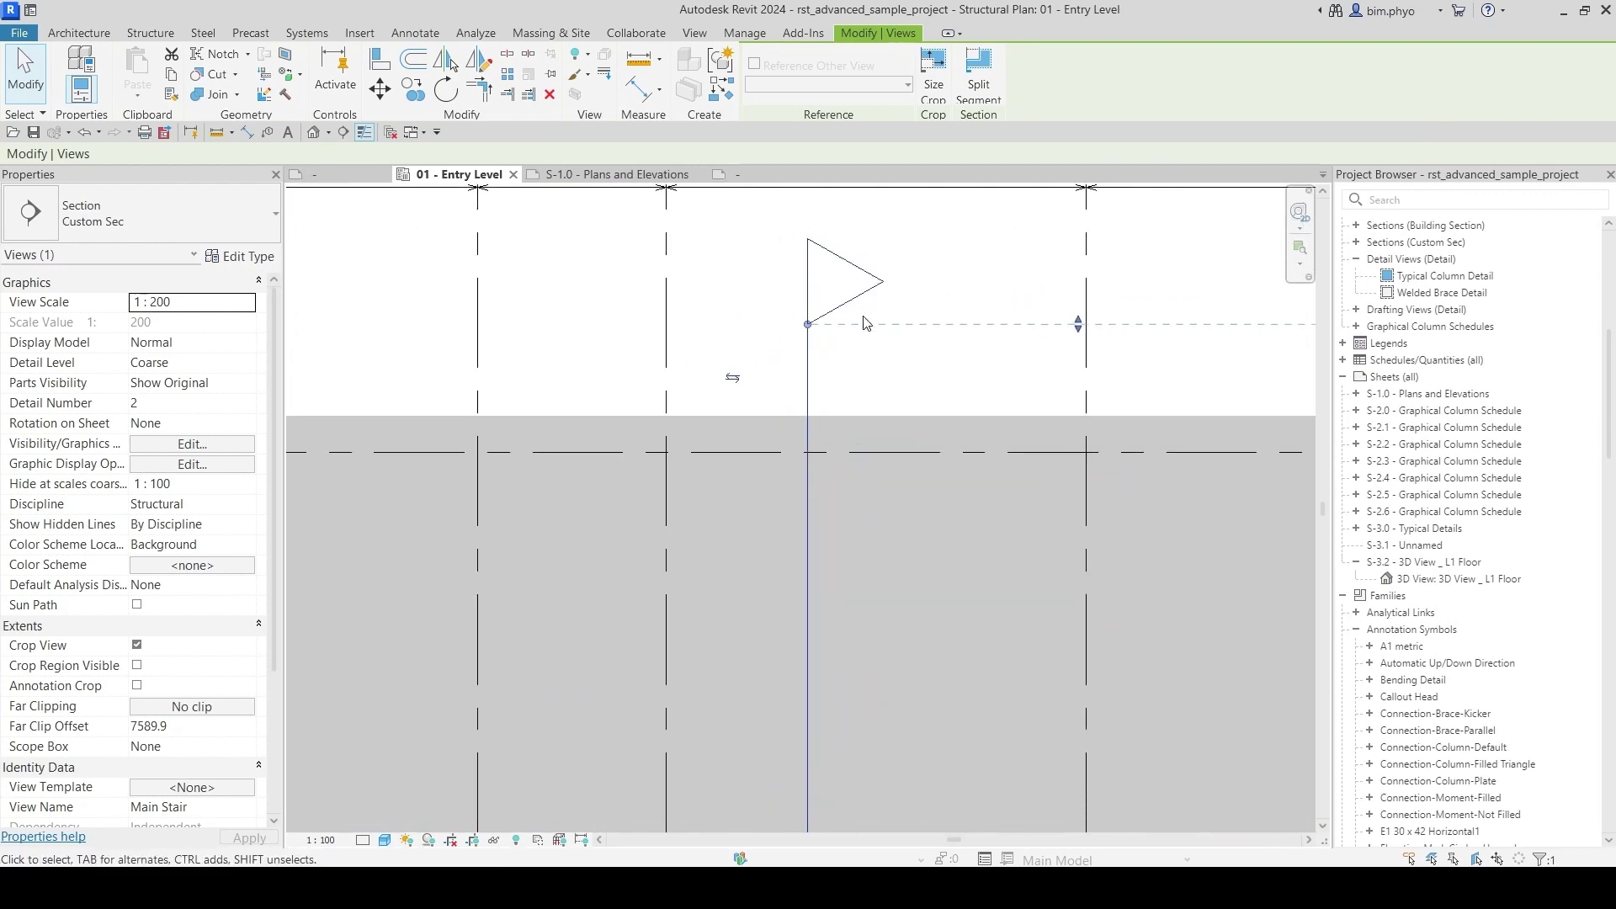
{"action": "scroll", "coordinate": [869, 305], "scroll_direction": "down", "scroll_amount": 6}
{"action": "middle_click_drag", "start_coordinate": [923, 578], "coordinate": [905, 532]}
{"action": "key", "text": "Escape"}
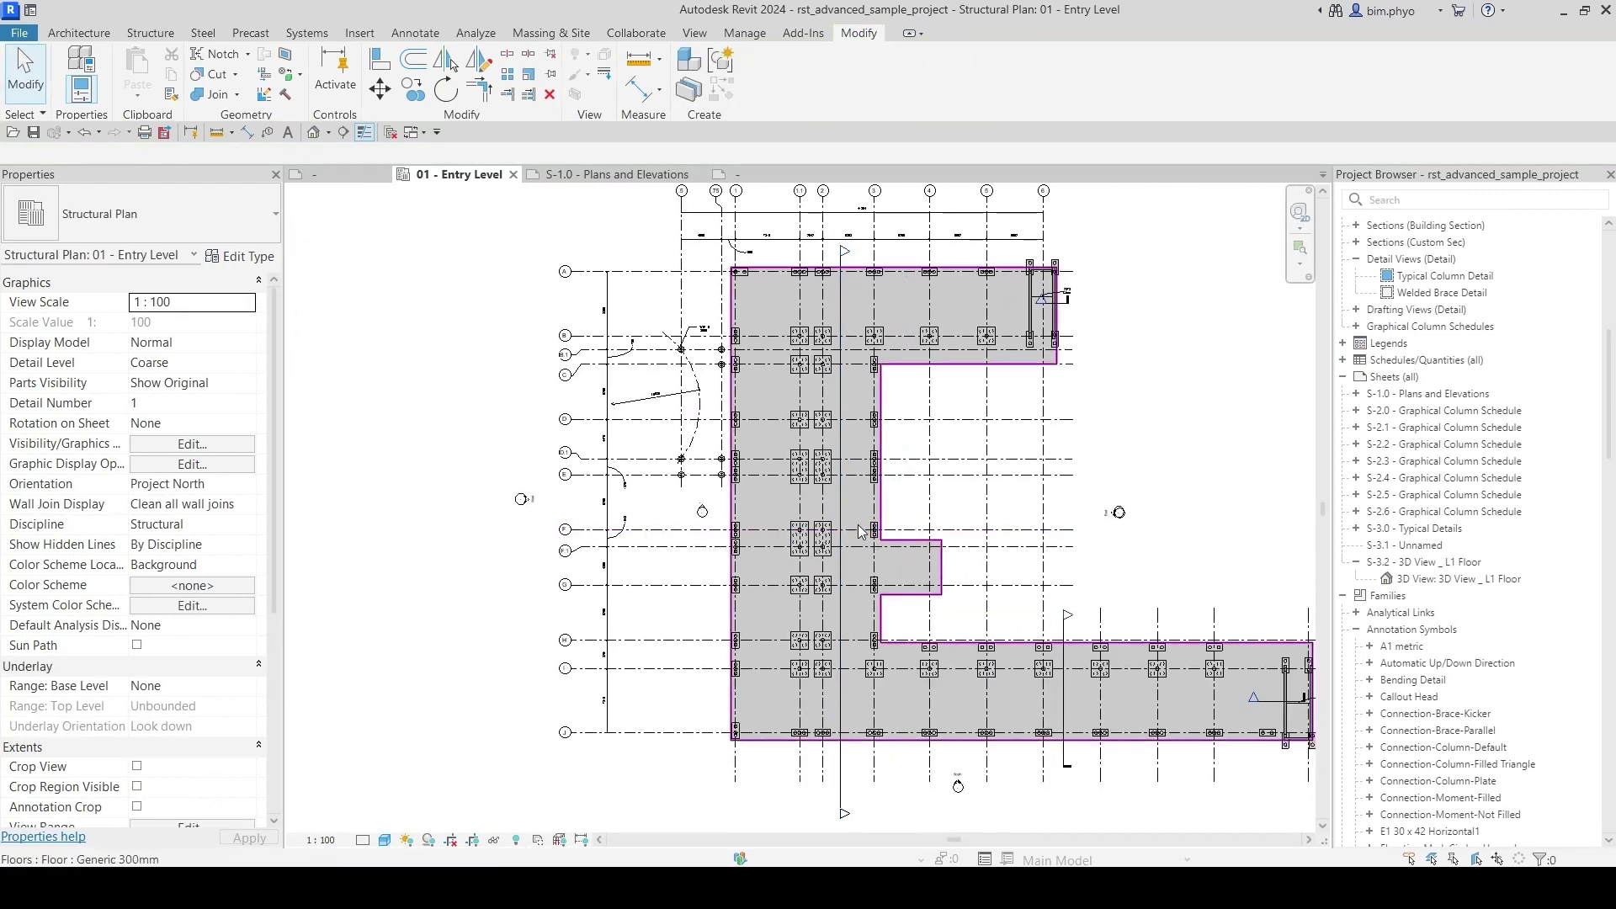
Step: Change the Main Stair section in the 01 - Entry Level plan to the Building Section type
{"action": "scroll", "coordinate": [846, 265], "scroll_direction": "up", "scroll_amount": 5}
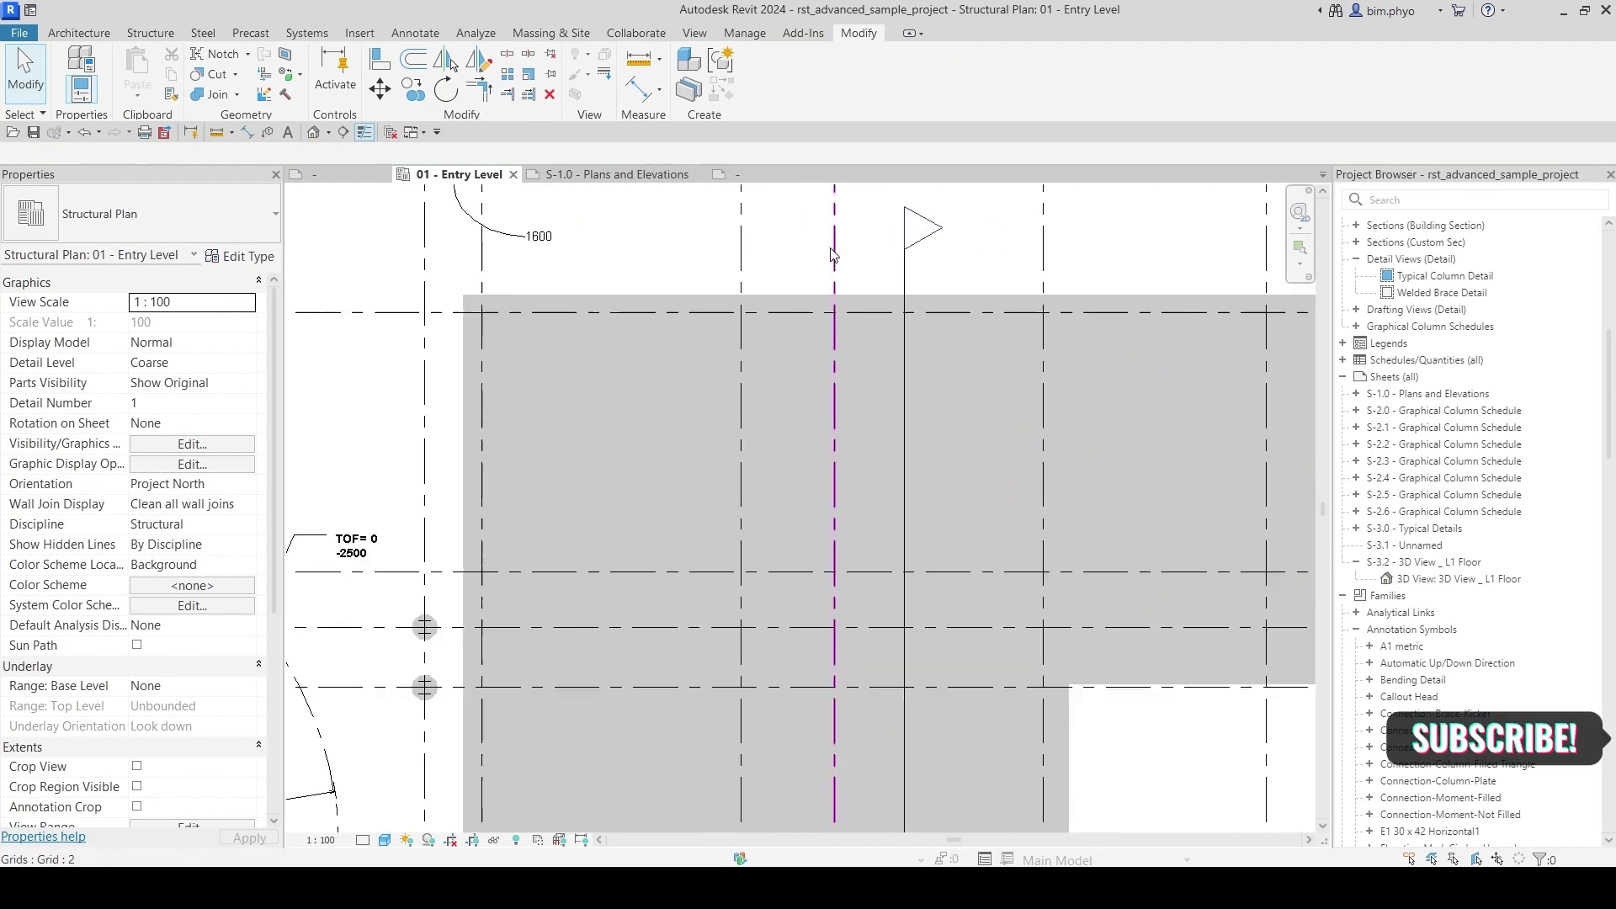
{"action": "left_click", "coordinate": [905, 285]}
{"action": "left_click", "coordinate": [149, 209]}
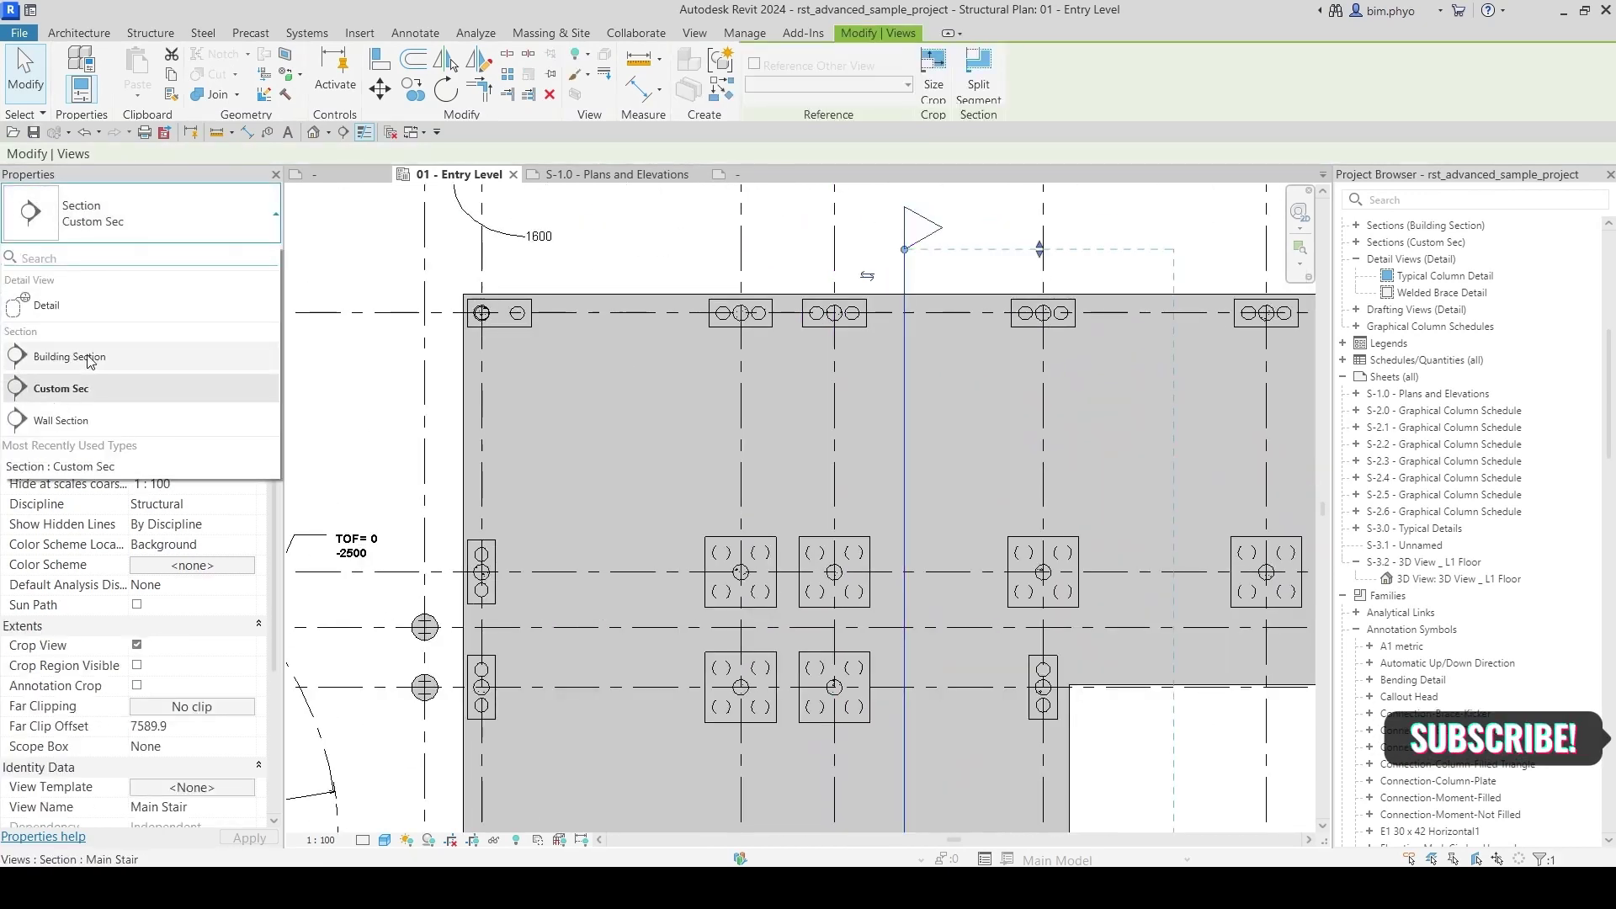
{"action": "left_click", "coordinate": [67, 357]}
{"action": "middle_click_drag", "start_coordinate": [801, 431], "coordinate": [742, 487]}
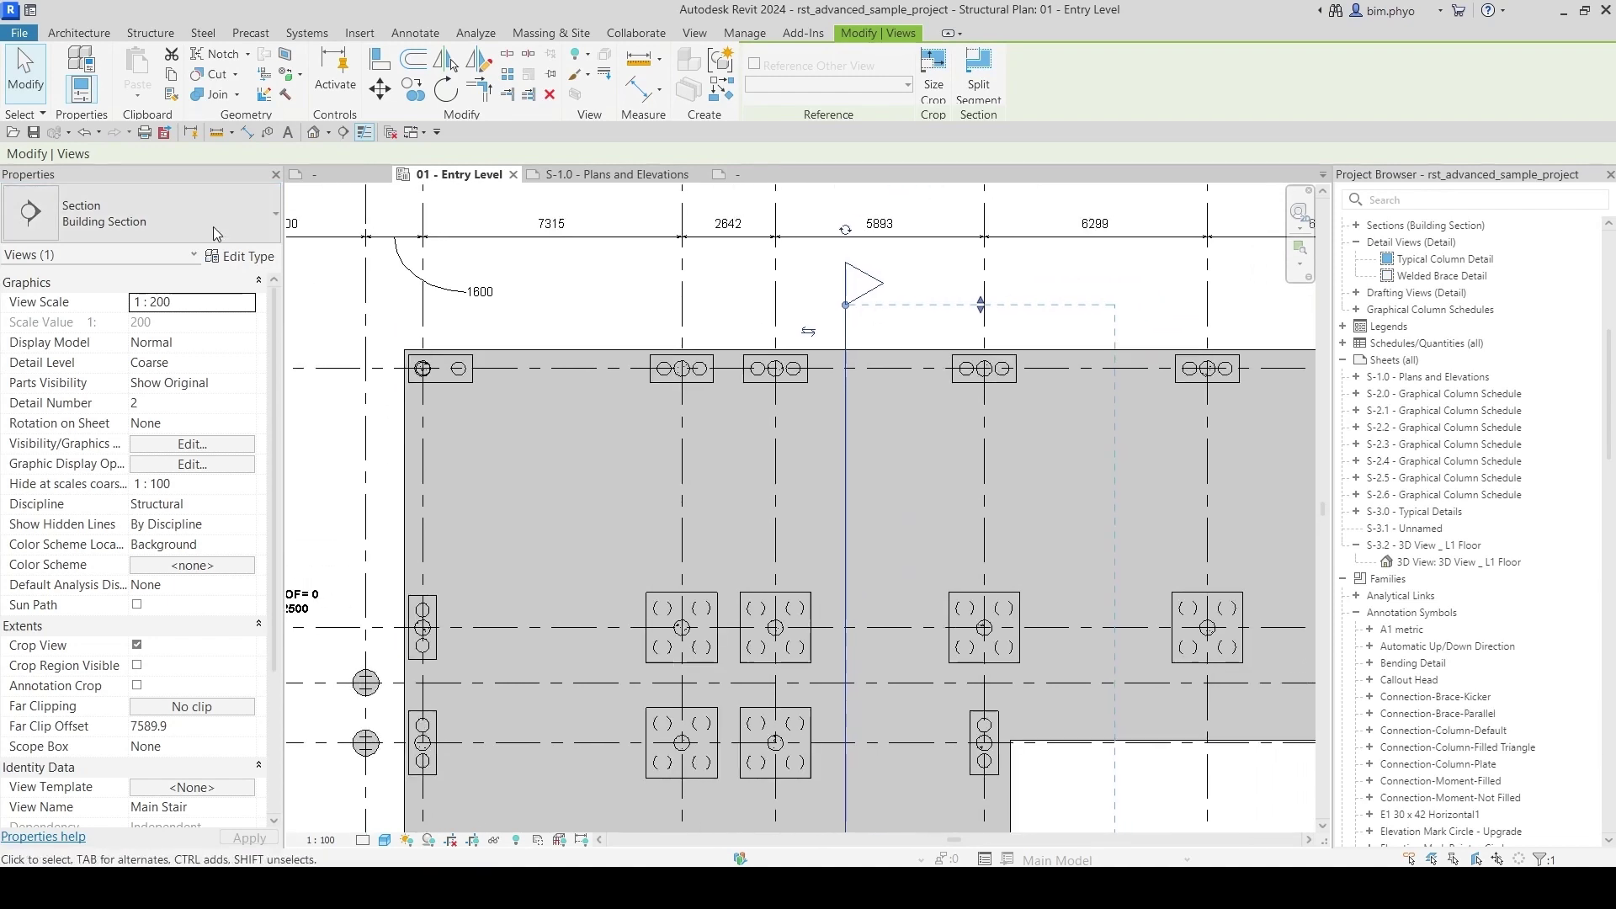
Step: Restore the Building Section type's section head to M_Section Head - Filled, keeping M_Section Tail - Filled as the tail
{"action": "left_click", "coordinate": [242, 256]}
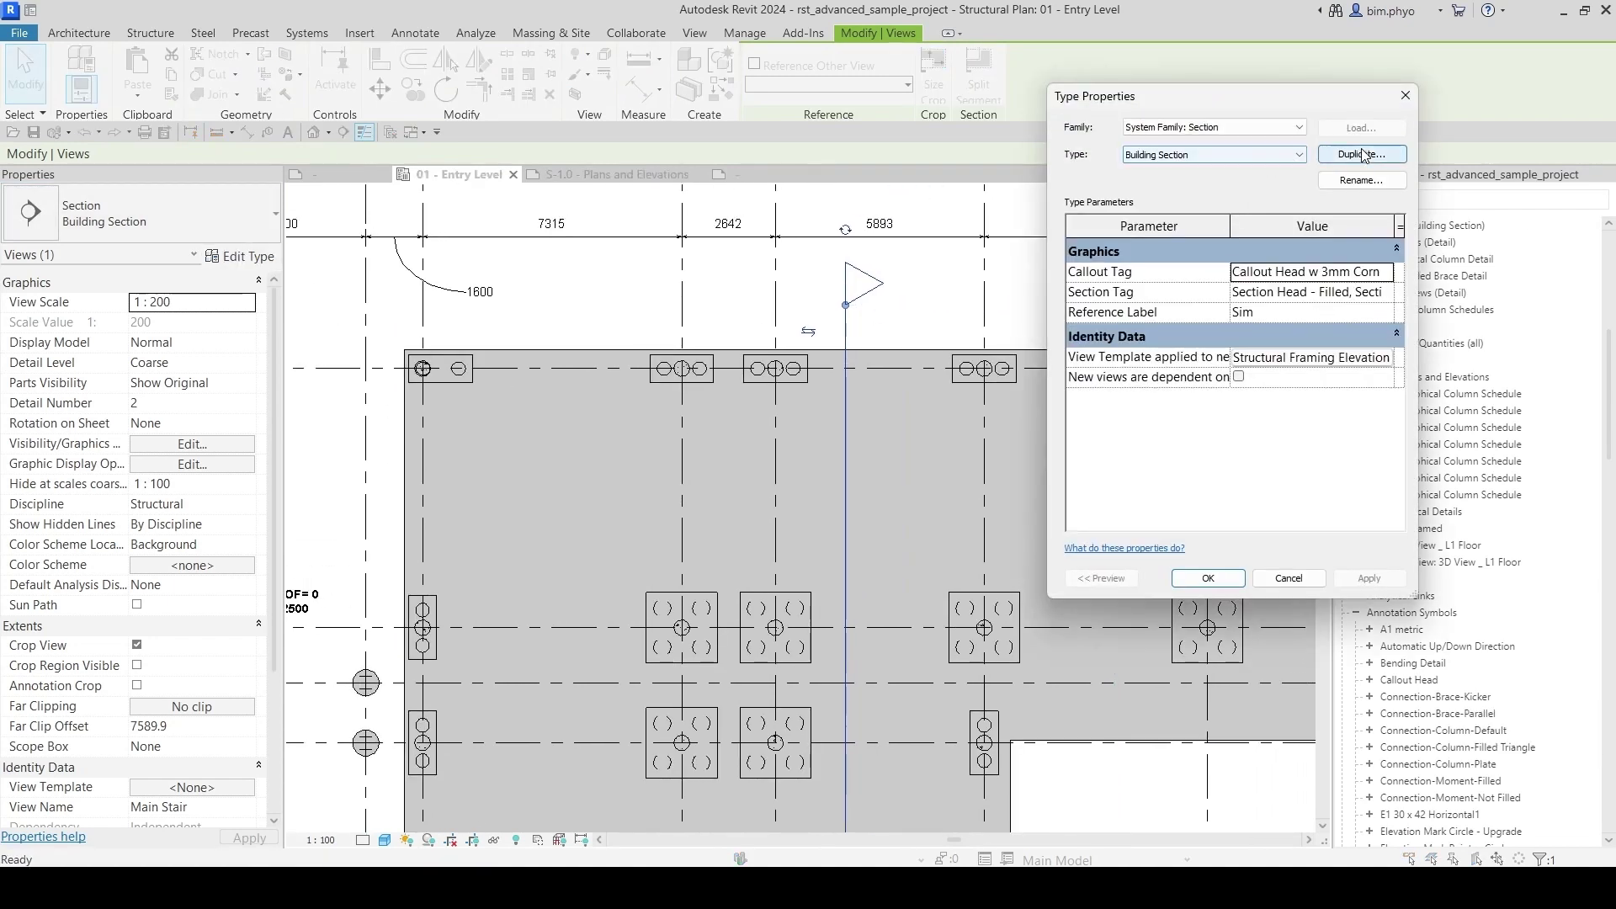
{"action": "left_click", "coordinate": [1387, 292]}
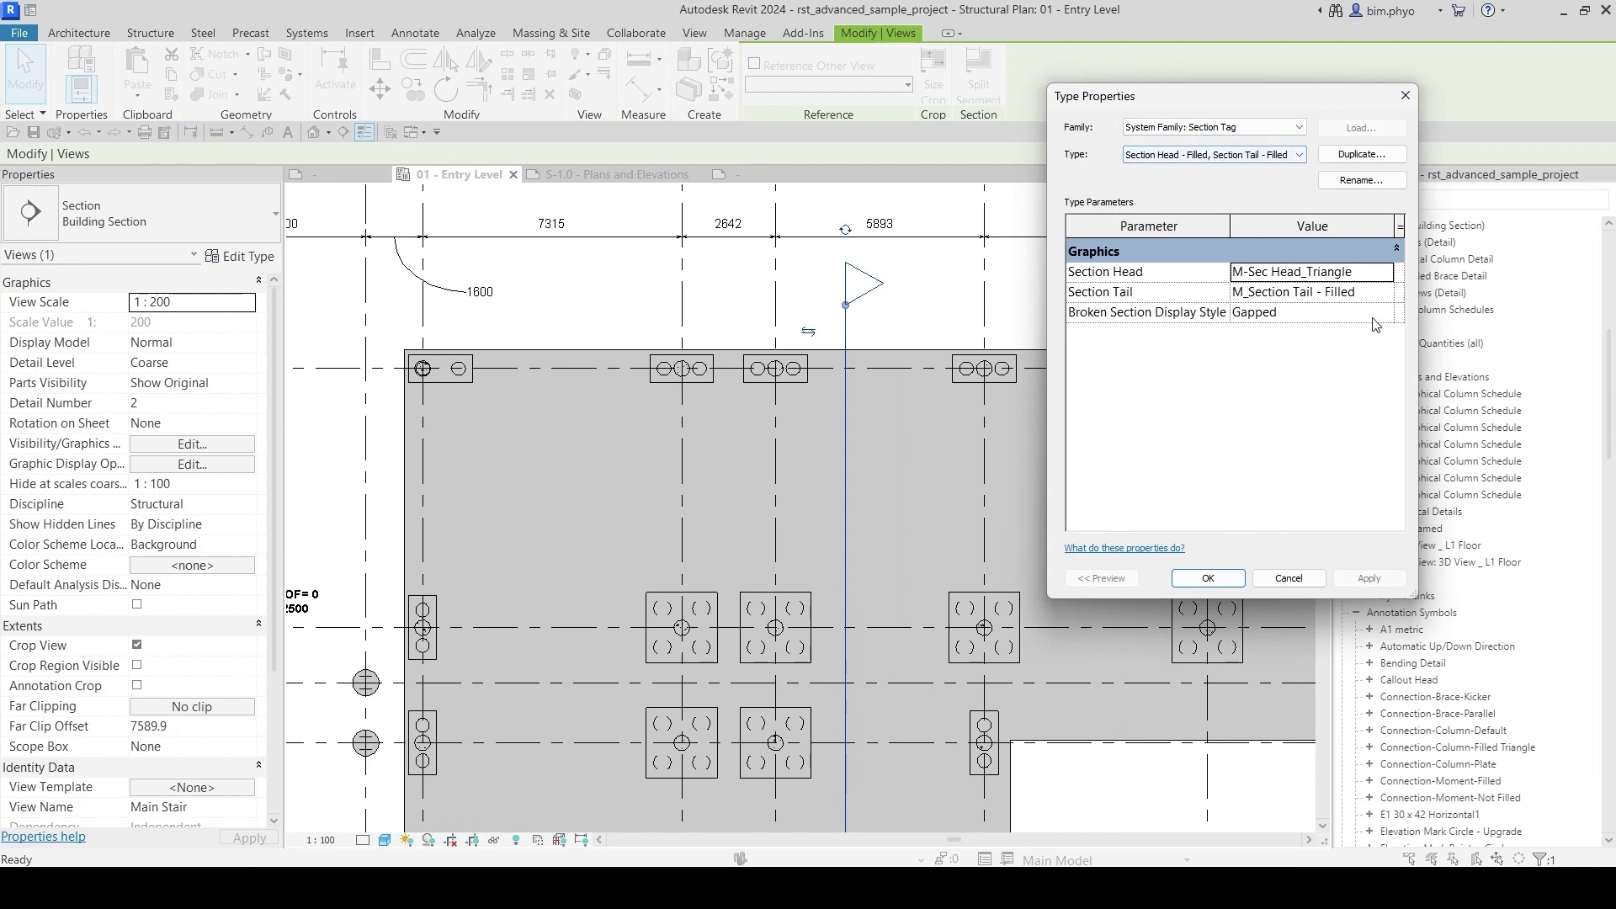
{"action": "left_click", "coordinate": [1388, 274]}
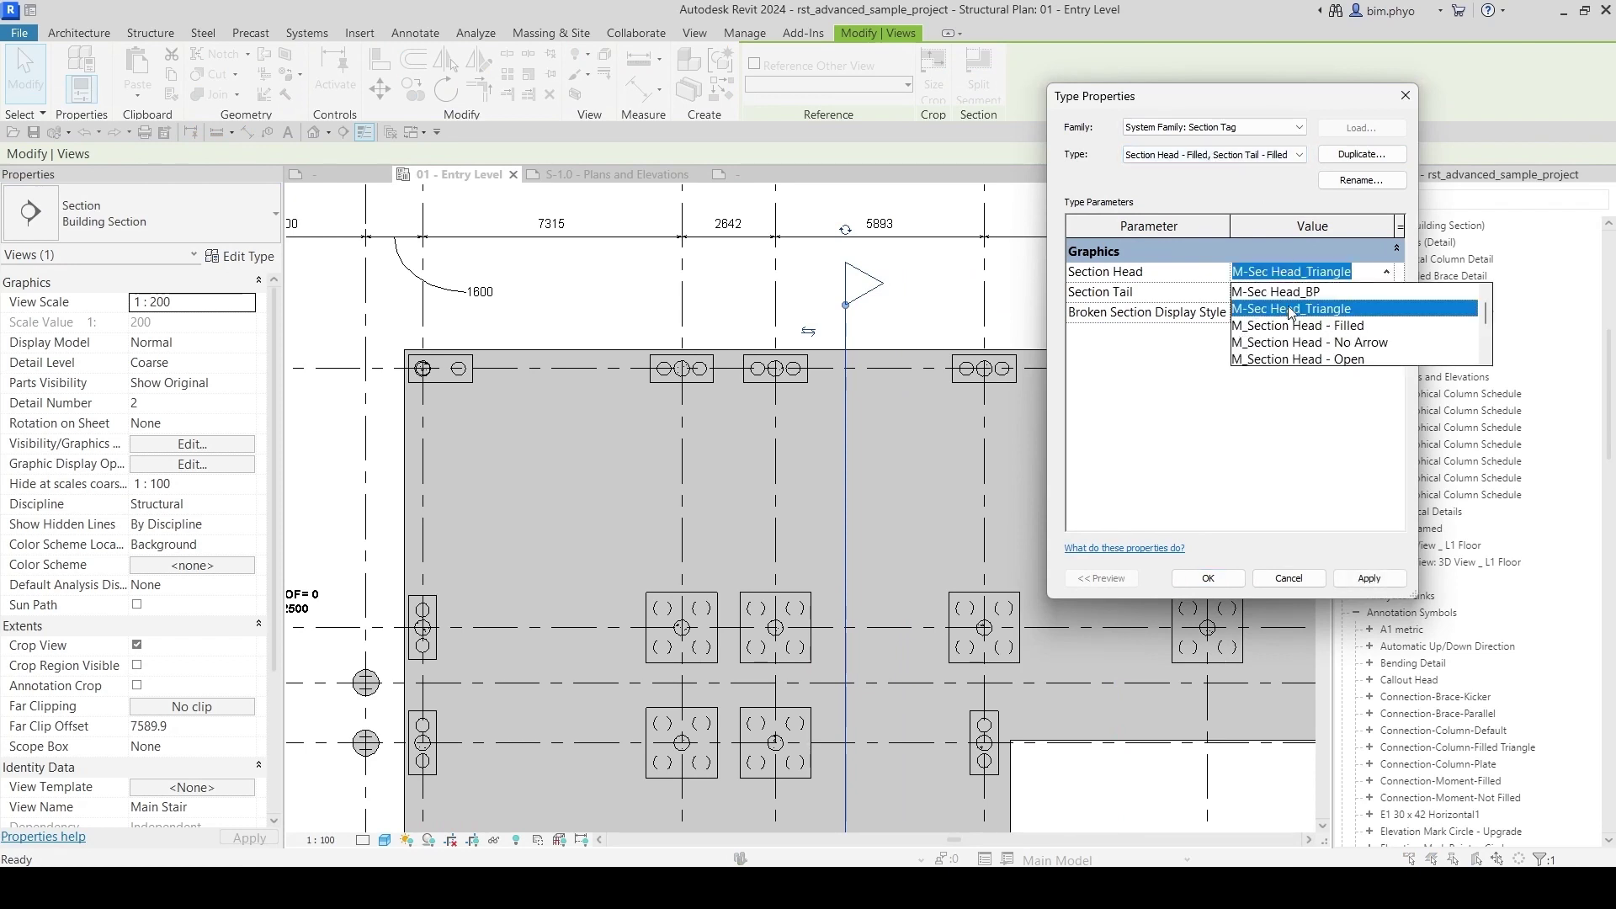
{"action": "left_click", "coordinate": [1318, 326]}
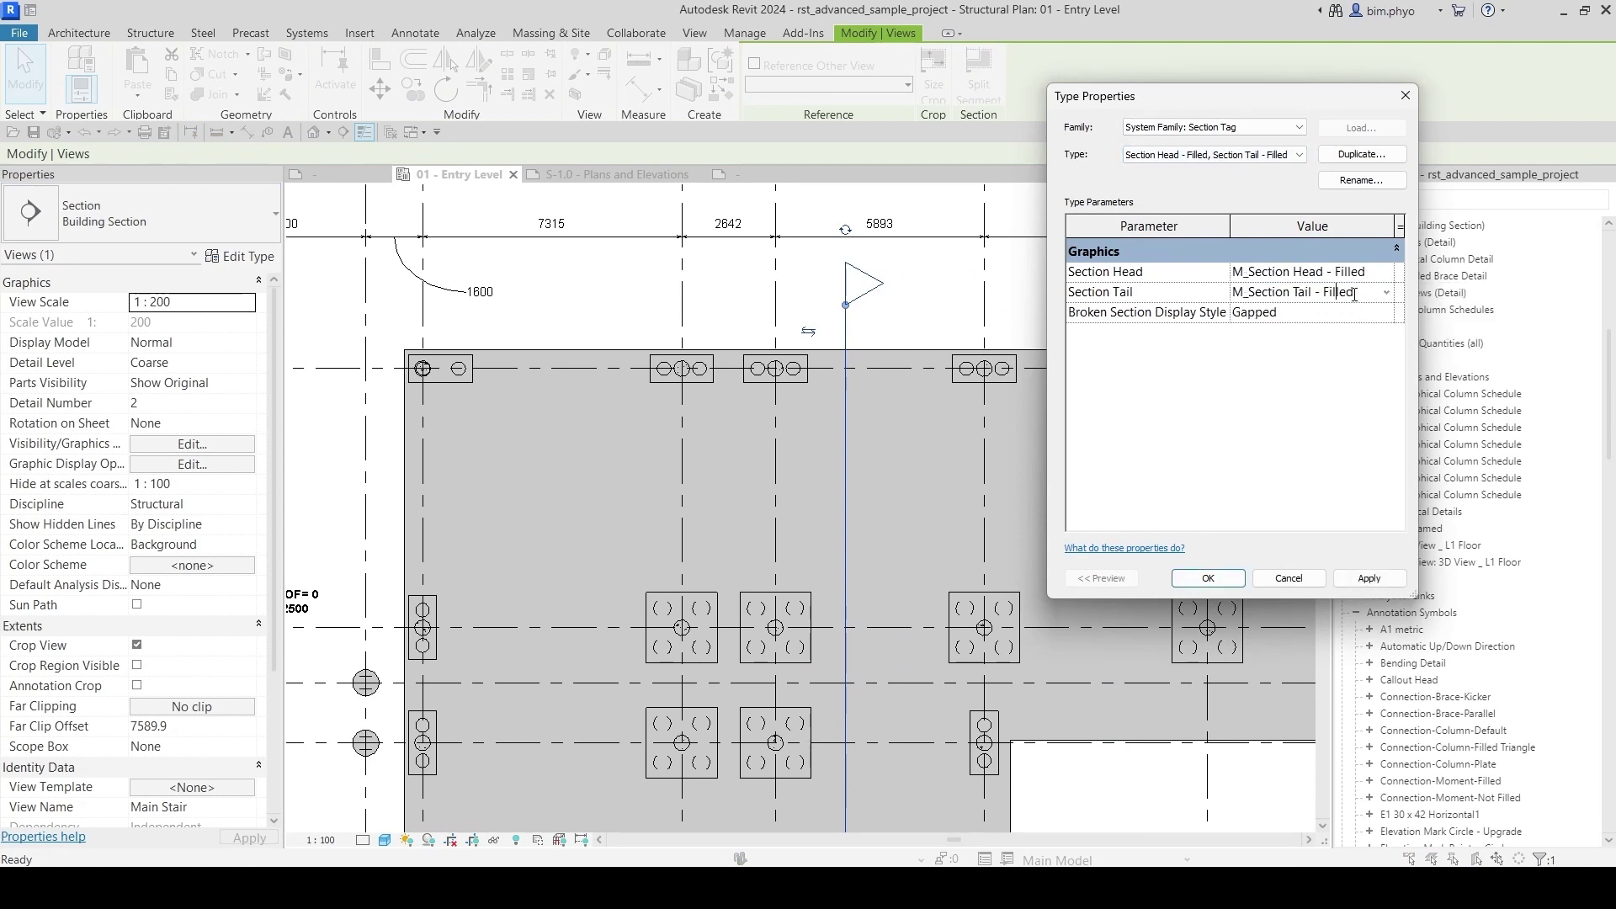
{"action": "left_click", "coordinate": [1385, 294]}
{"action": "left_click", "coordinate": [1344, 294]}
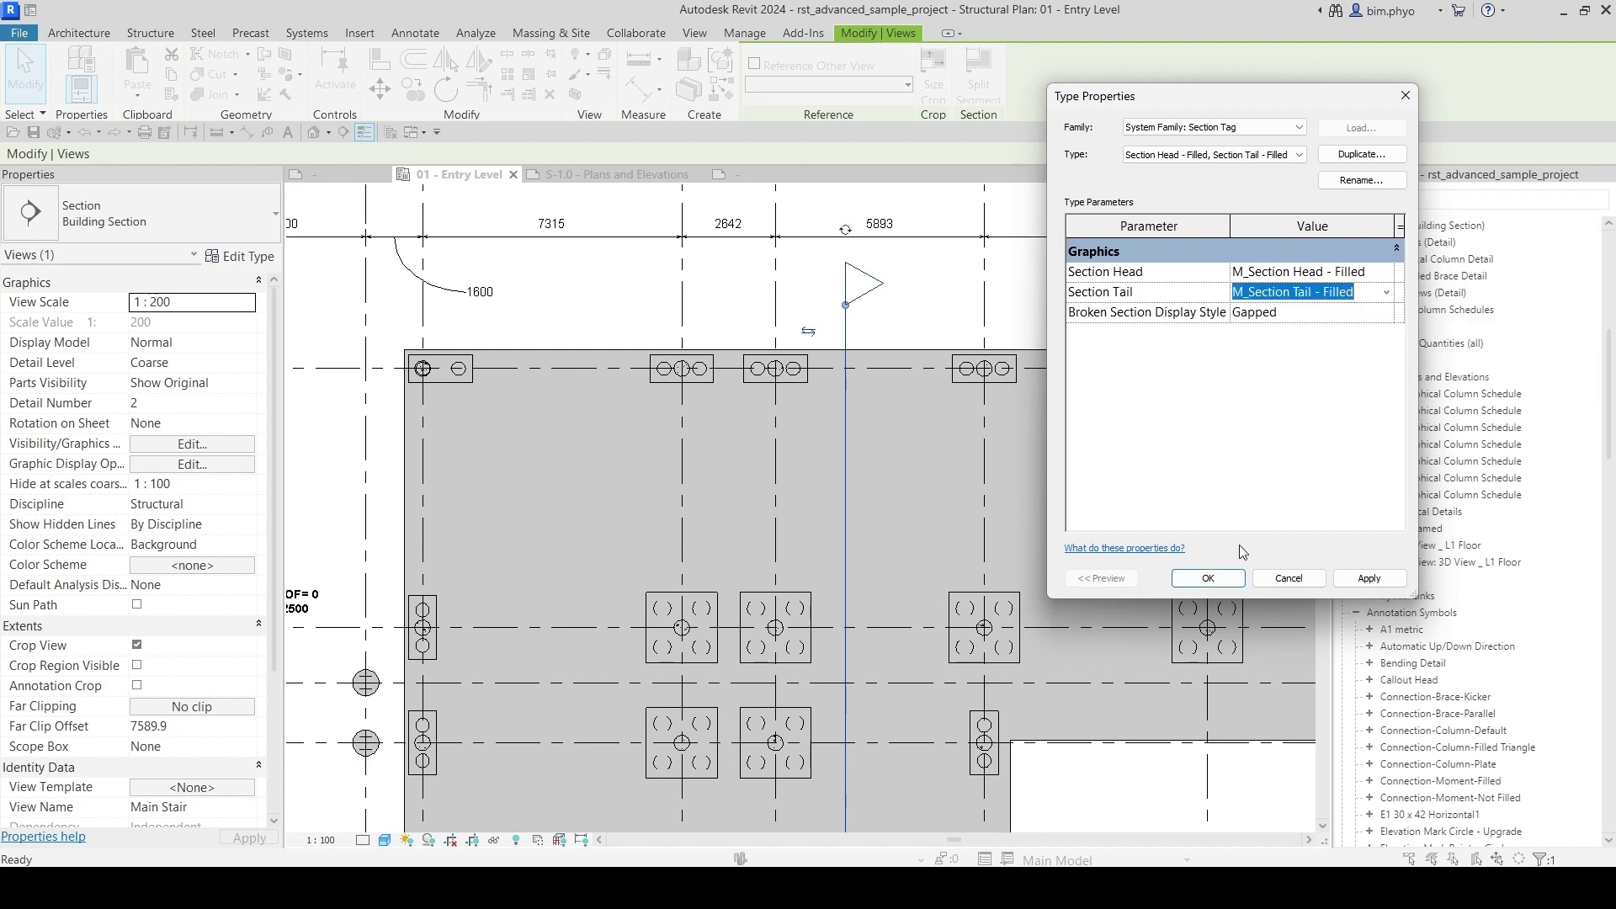
{"action": "left_click", "coordinate": [1209, 579]}
{"action": "left_click", "coordinate": [1209, 578]}
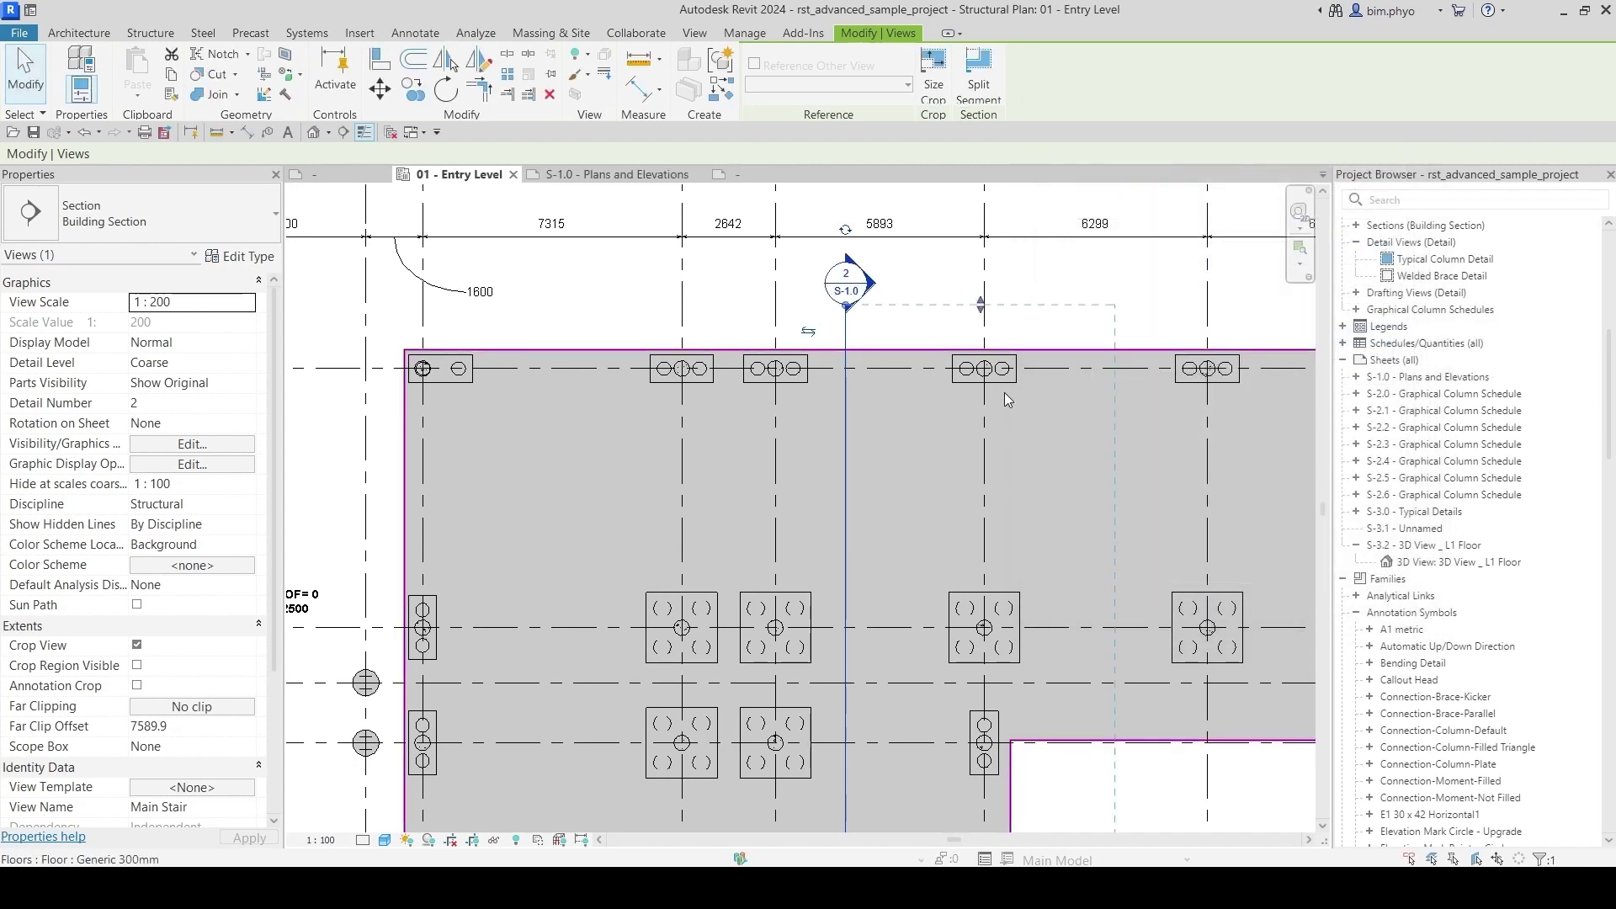
Step: Change the Main Stair section in the plan to the Custom Sec type
{"action": "left_click", "coordinate": [846, 291]}
{"action": "left_click", "coordinate": [164, 206]}
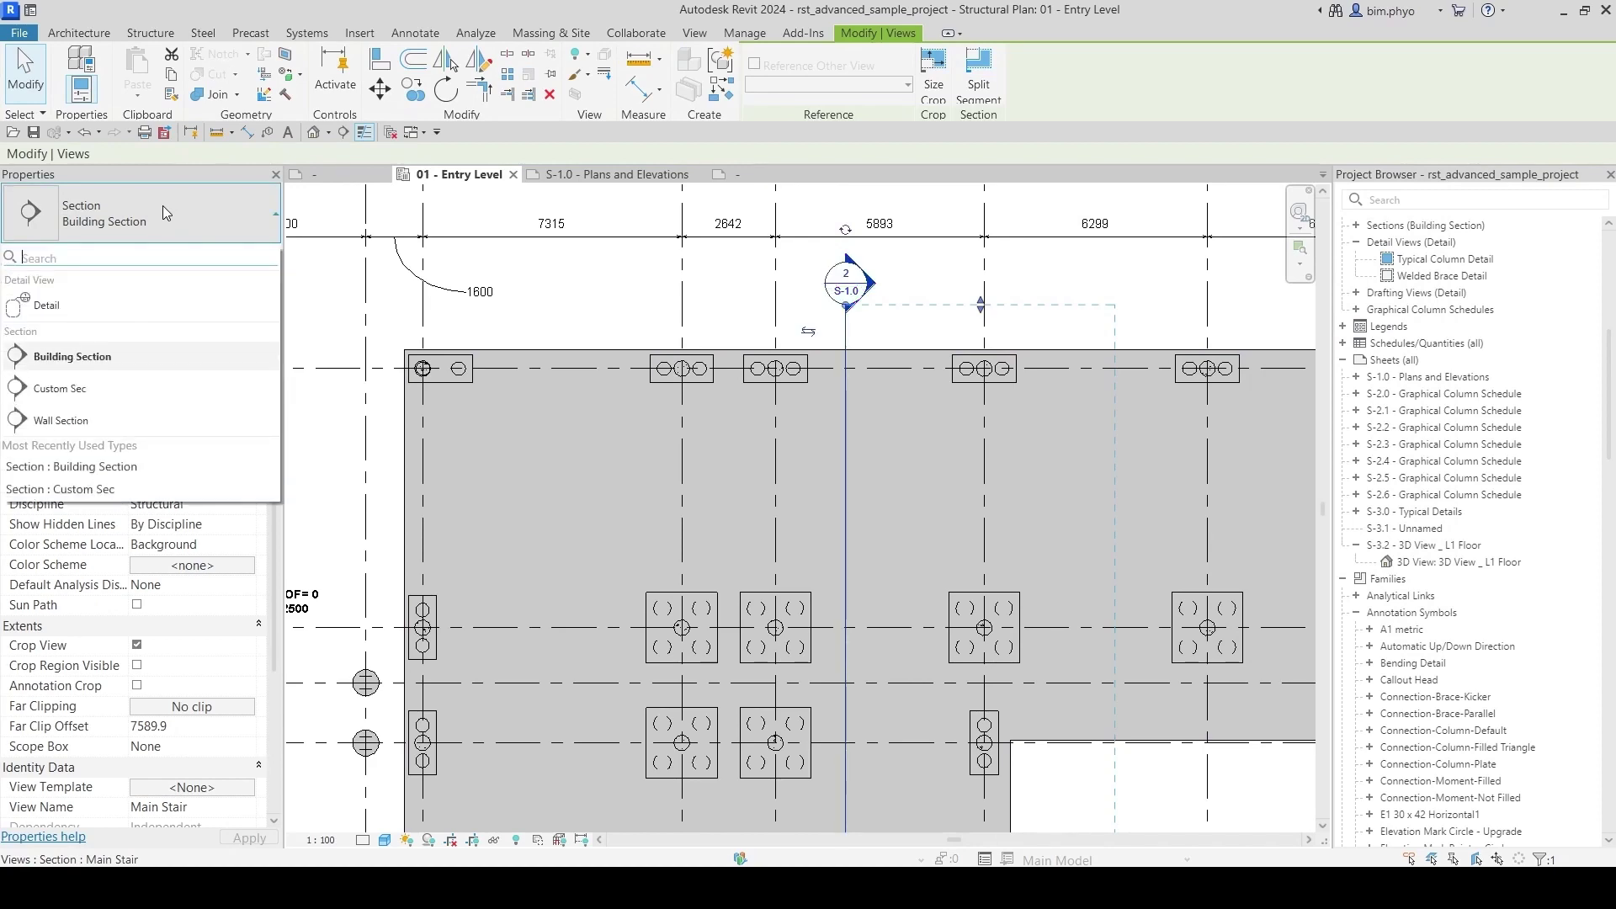
{"action": "left_click", "coordinate": [52, 388]}
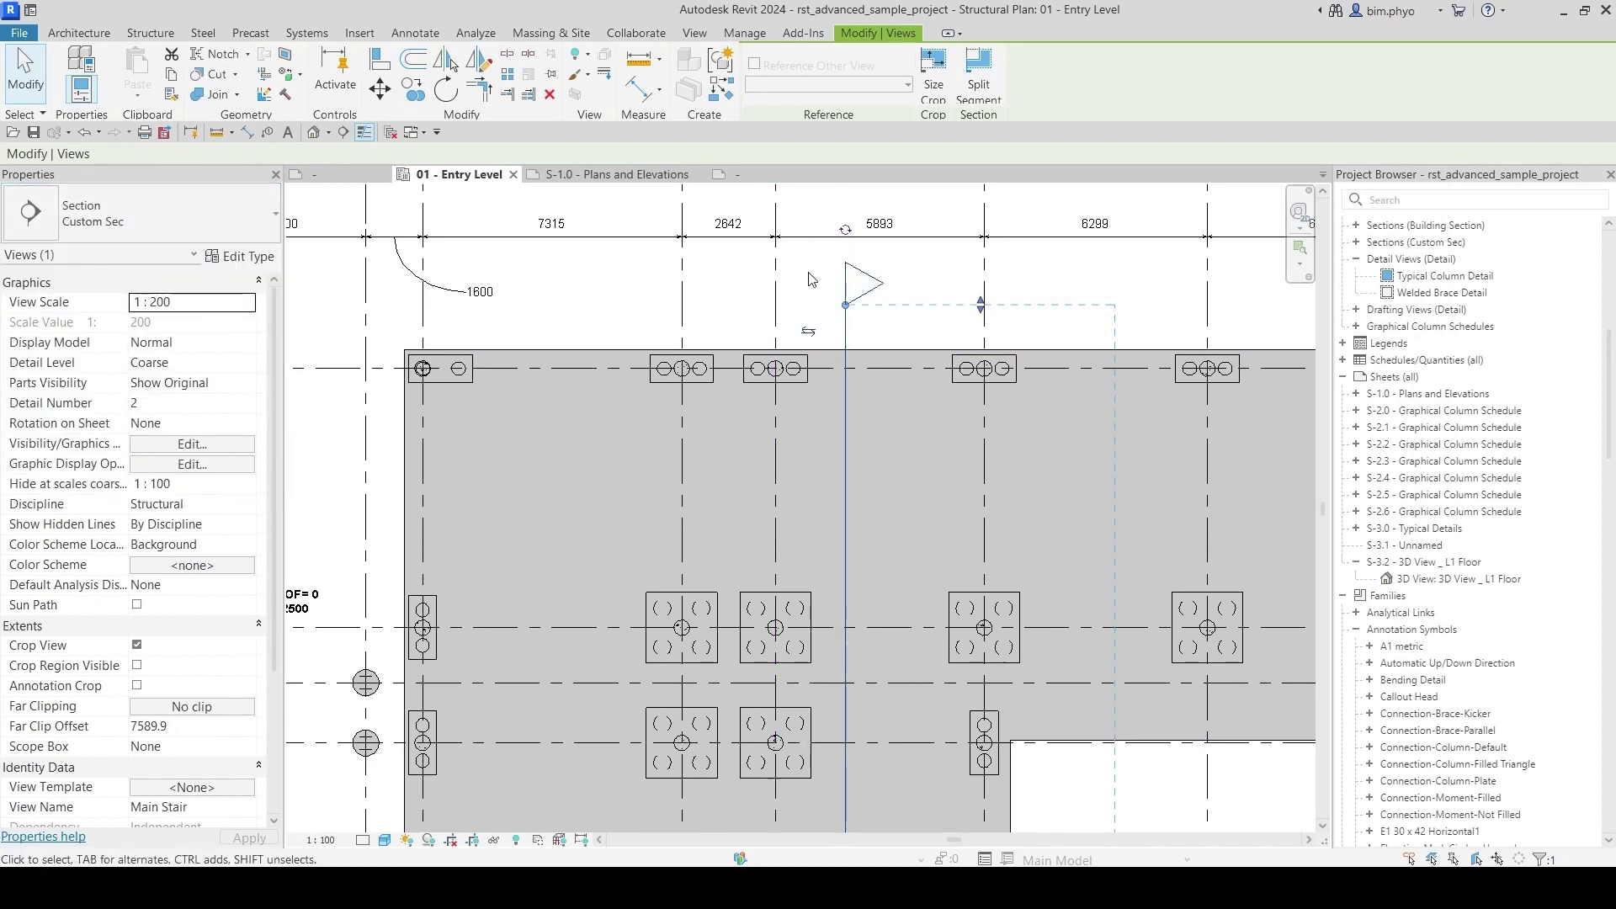
Step: Copy the Main Stair section 6700 mm horizontally so that the copy stands between grids 3 and 4
{"action": "scroll", "coordinate": [682, 224], "scroll_direction": "down", "scroll_amount": 3}
{"action": "middle_click_drag", "start_coordinate": [837, 305], "coordinate": [741, 260]}
{"action": "scroll", "coordinate": [649, 396], "scroll_direction": "down", "scroll_amount": 2}
{"action": "middle_click_drag", "start_coordinate": [775, 345], "coordinate": [724, 472]}
{"action": "key", "text": "c"}
{"action": "key", "text": "o"}
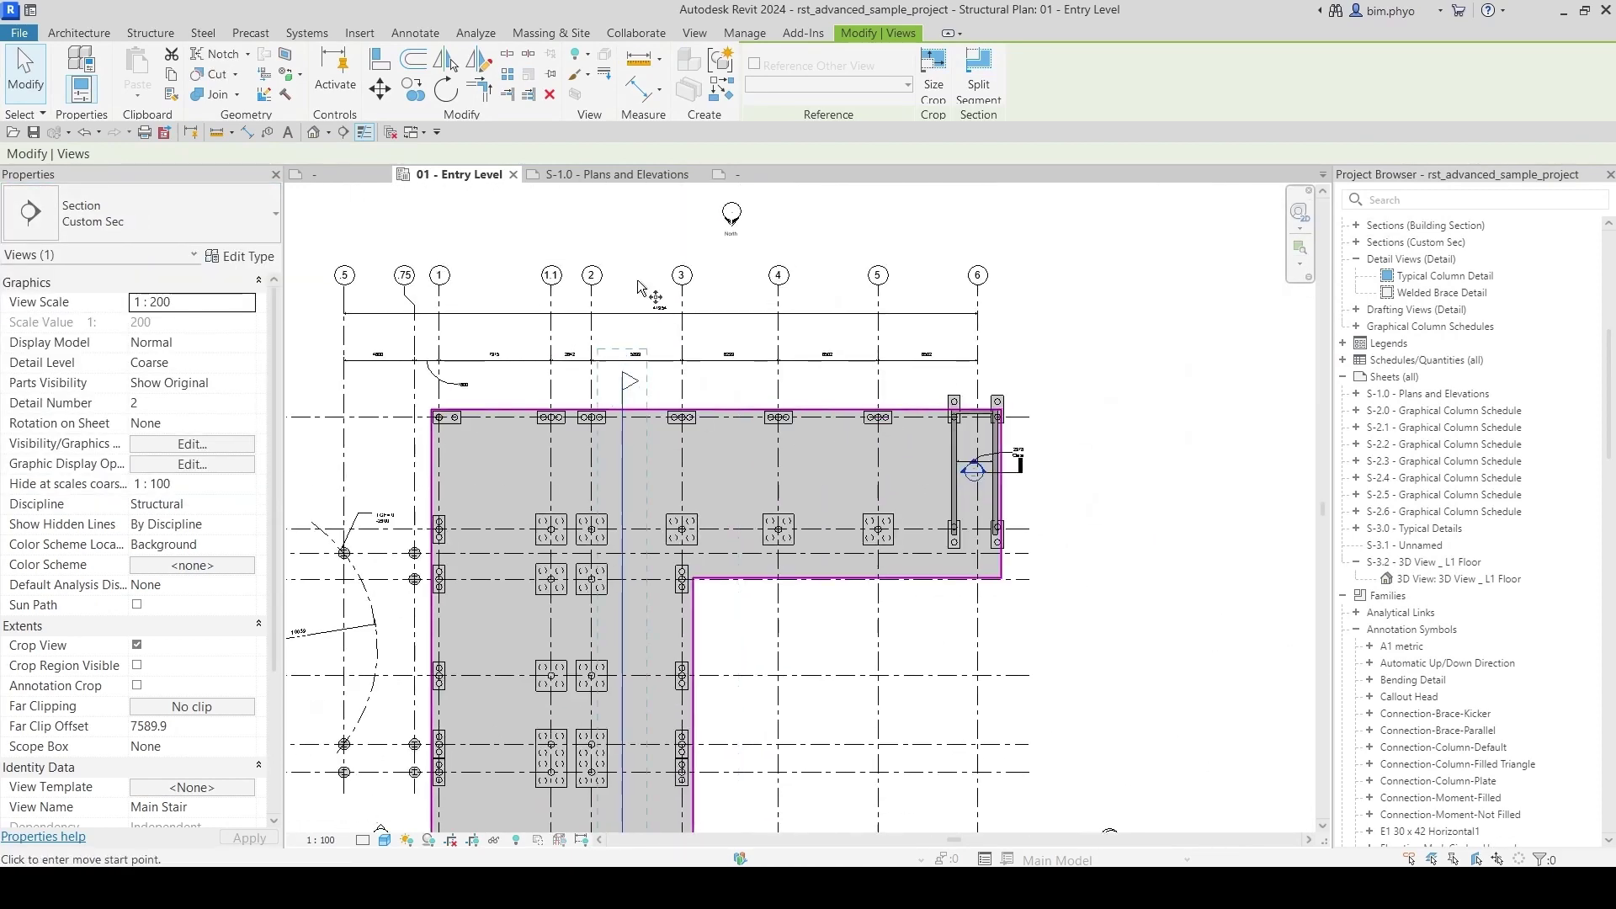
{"action": "scroll", "coordinate": [643, 361], "scroll_direction": "up", "scroll_amount": 5}
{"action": "left_click", "coordinate": [623, 462]}
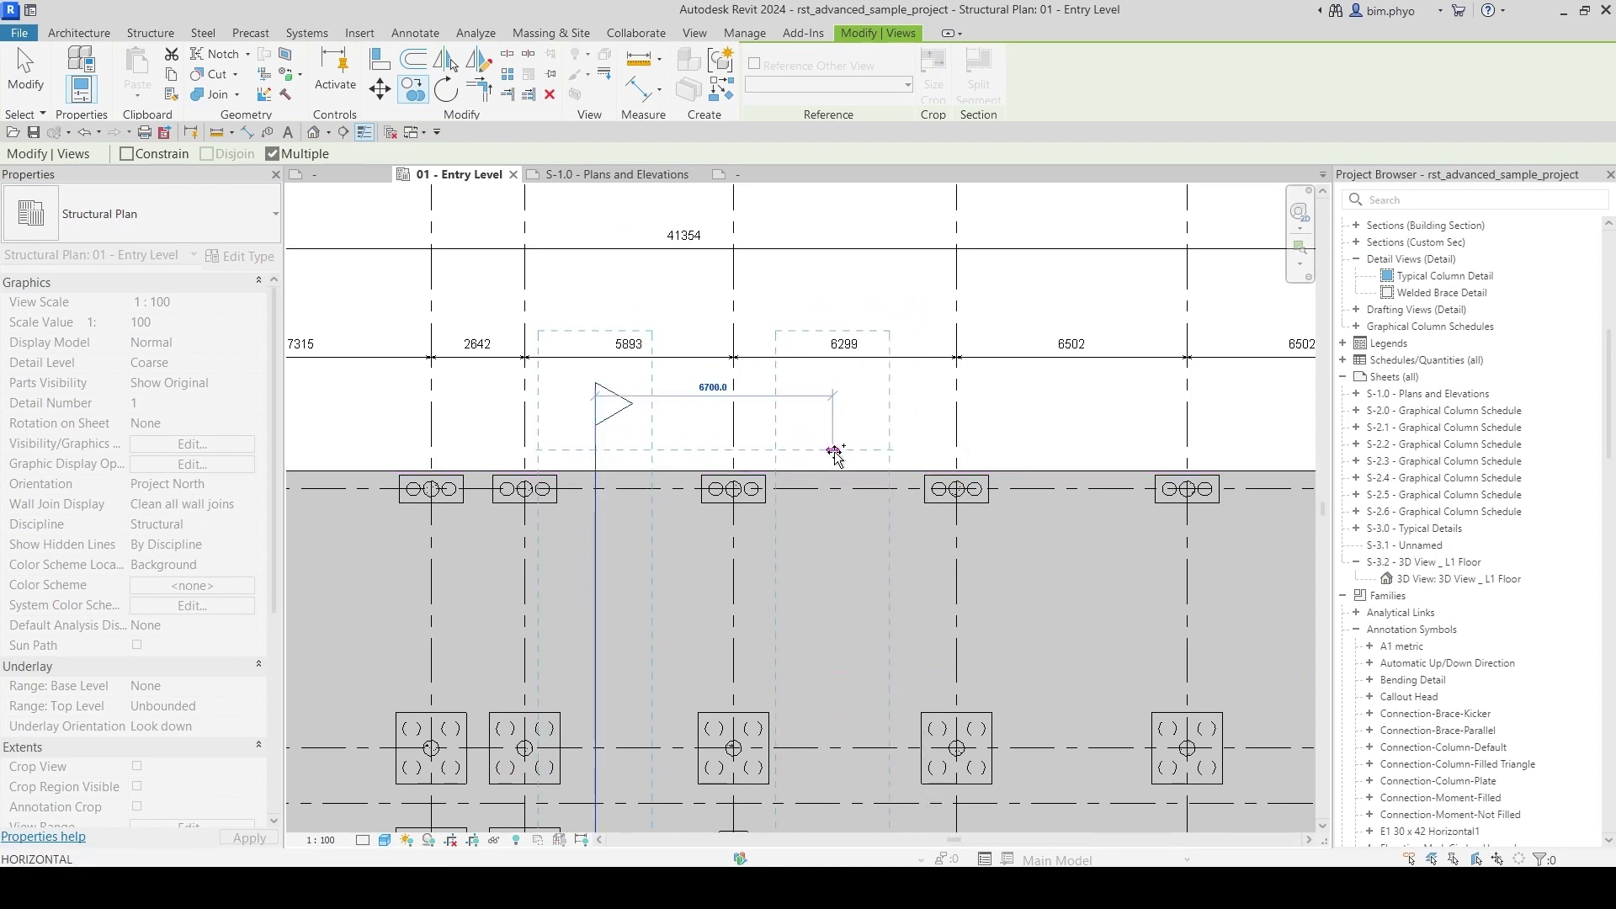
{"action": "left_click", "coordinate": [931, 463]}
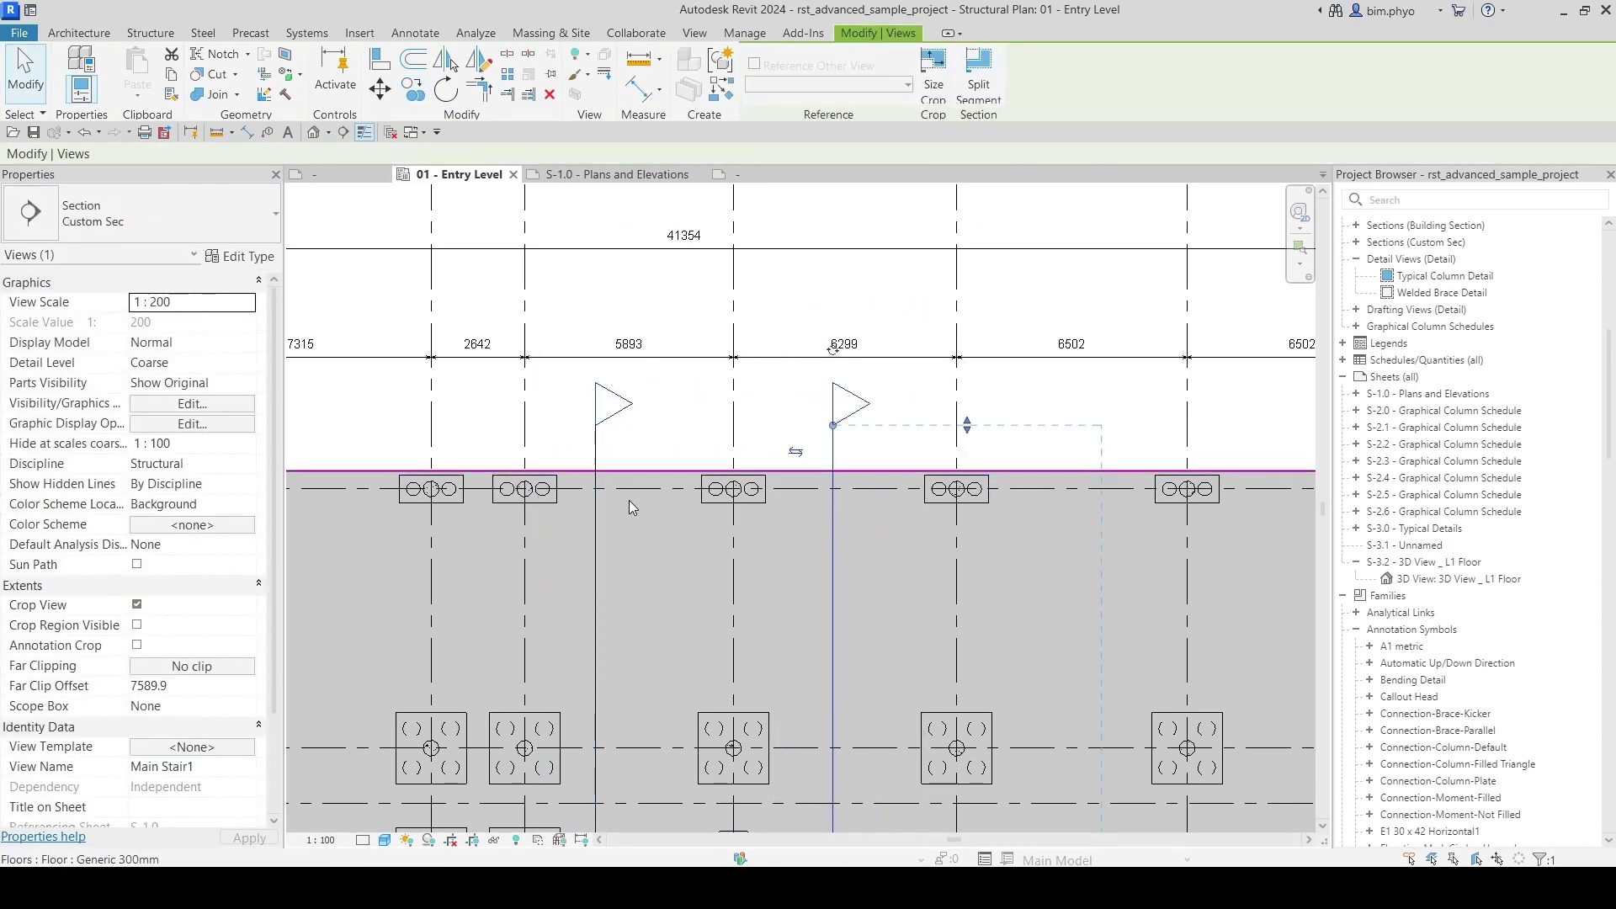
{"action": "key", "text": "Escape"}
Step: Change the original Main Stair section between grids 2 and 3 to the Building Section type
{"action": "left_click", "coordinate": [603, 447]}
{"action": "left_click", "coordinate": [165, 211]}
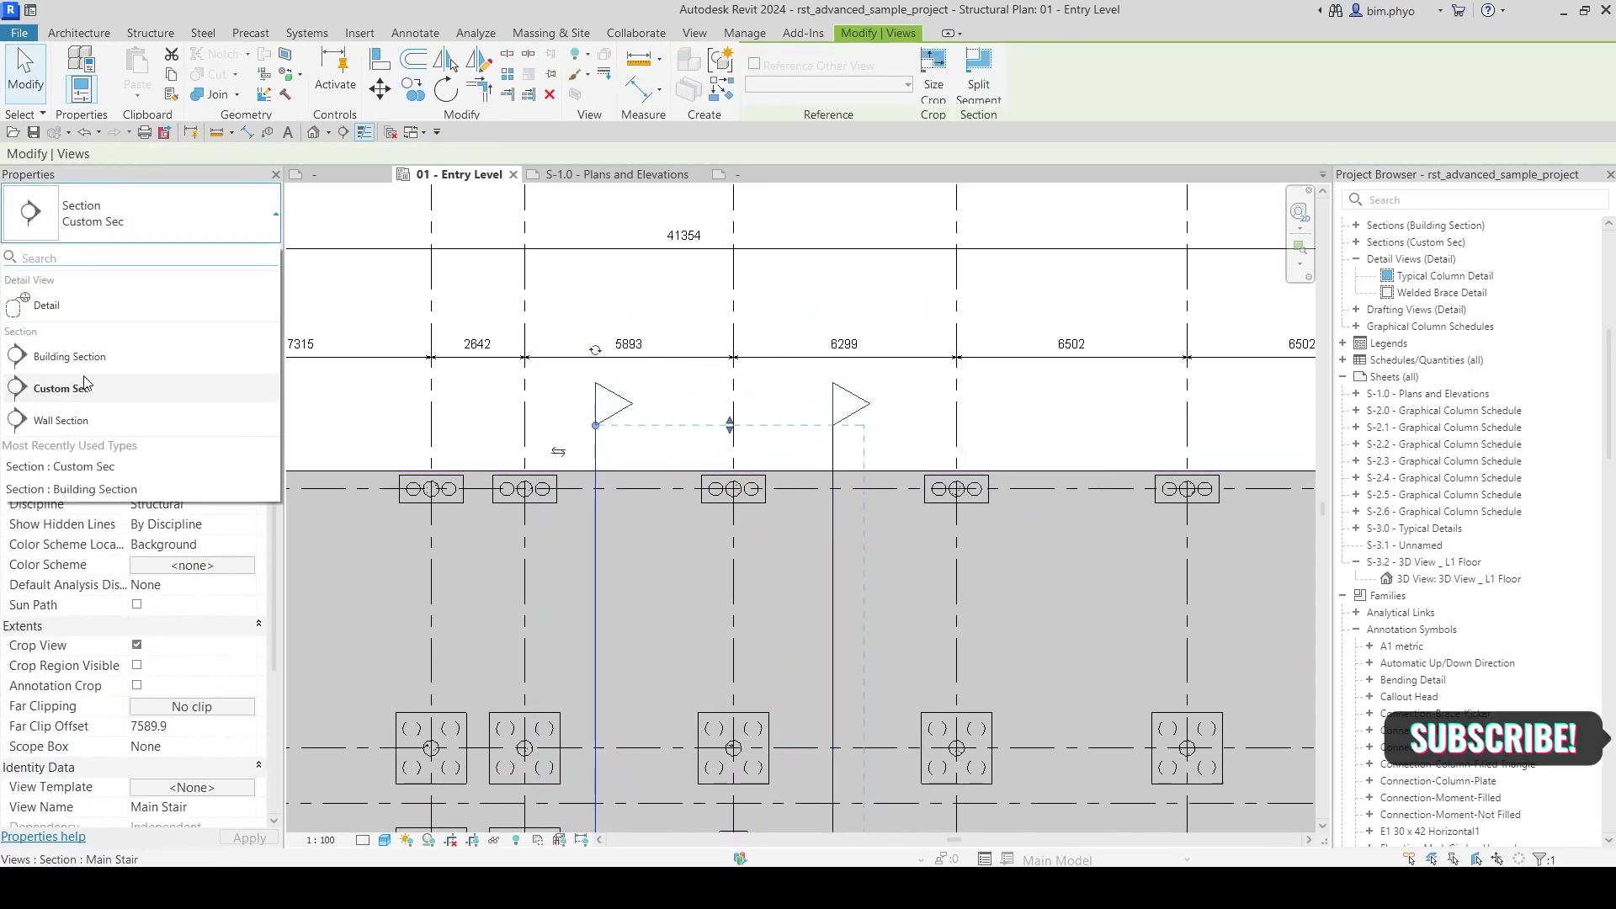
{"action": "left_click", "coordinate": [76, 303]}
Step: Rename the Custom Sec type of the copied section between grids 3 and 4 as Custom Triangle Sec
{"action": "middle_click_drag", "start_coordinate": [989, 407], "coordinate": [908, 391]}
{"action": "left_click", "coordinate": [836, 429]}
{"action": "left_click", "coordinate": [750, 436]}
{"action": "middle_click_drag", "start_coordinate": [841, 432], "coordinate": [813, 344]}
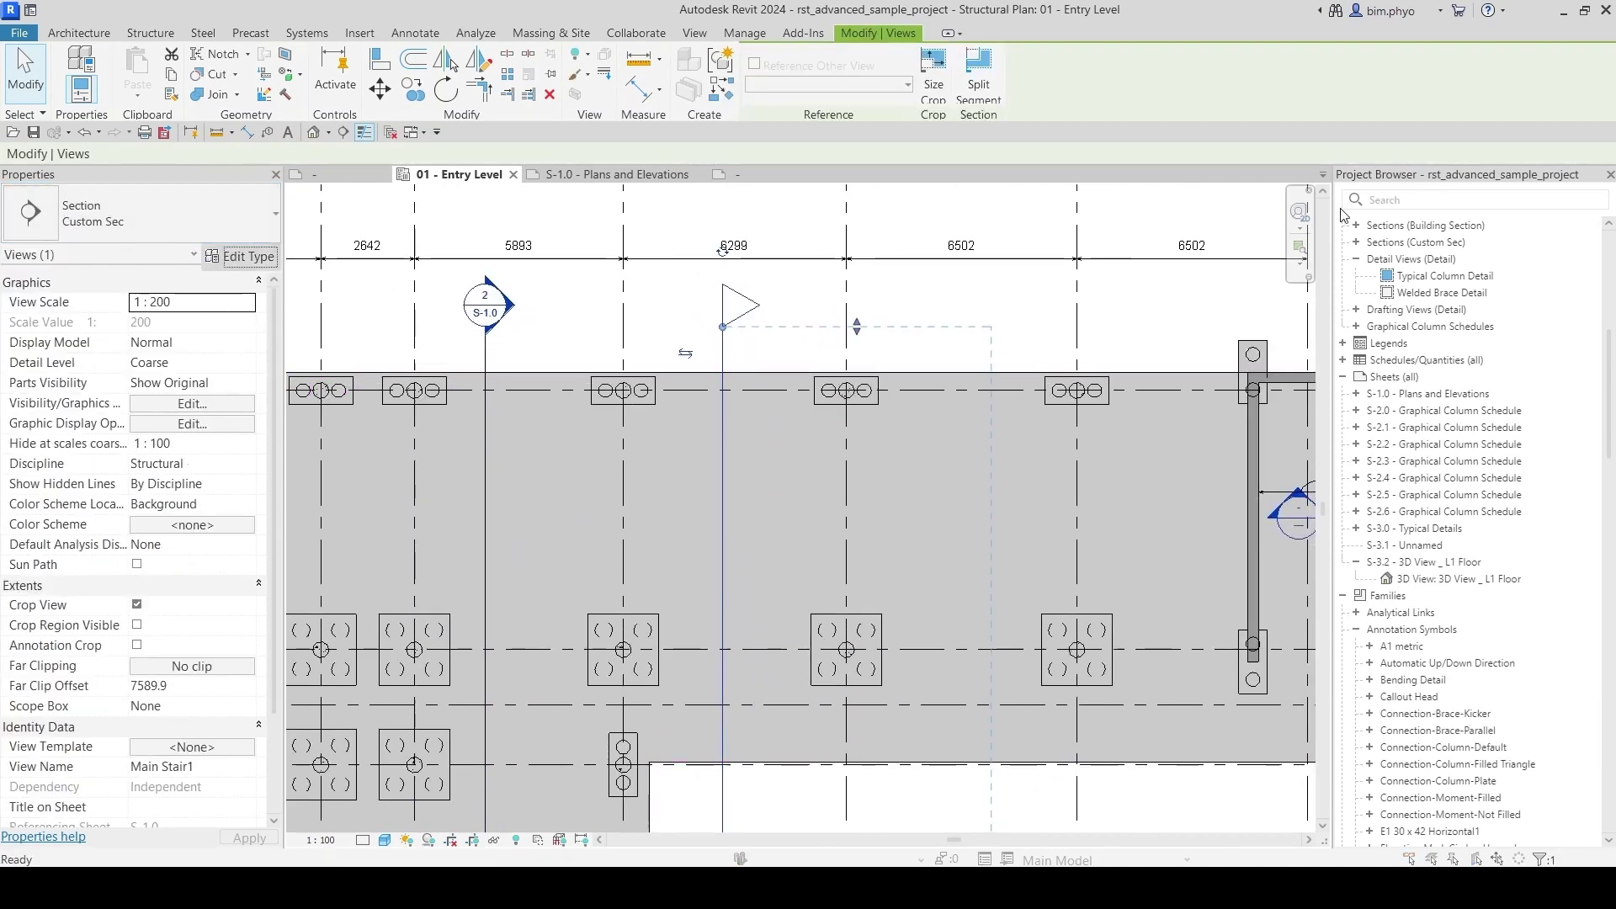
{"action": "left_click", "coordinate": [240, 256]}
{"action": "left_click", "coordinate": [1348, 175]}
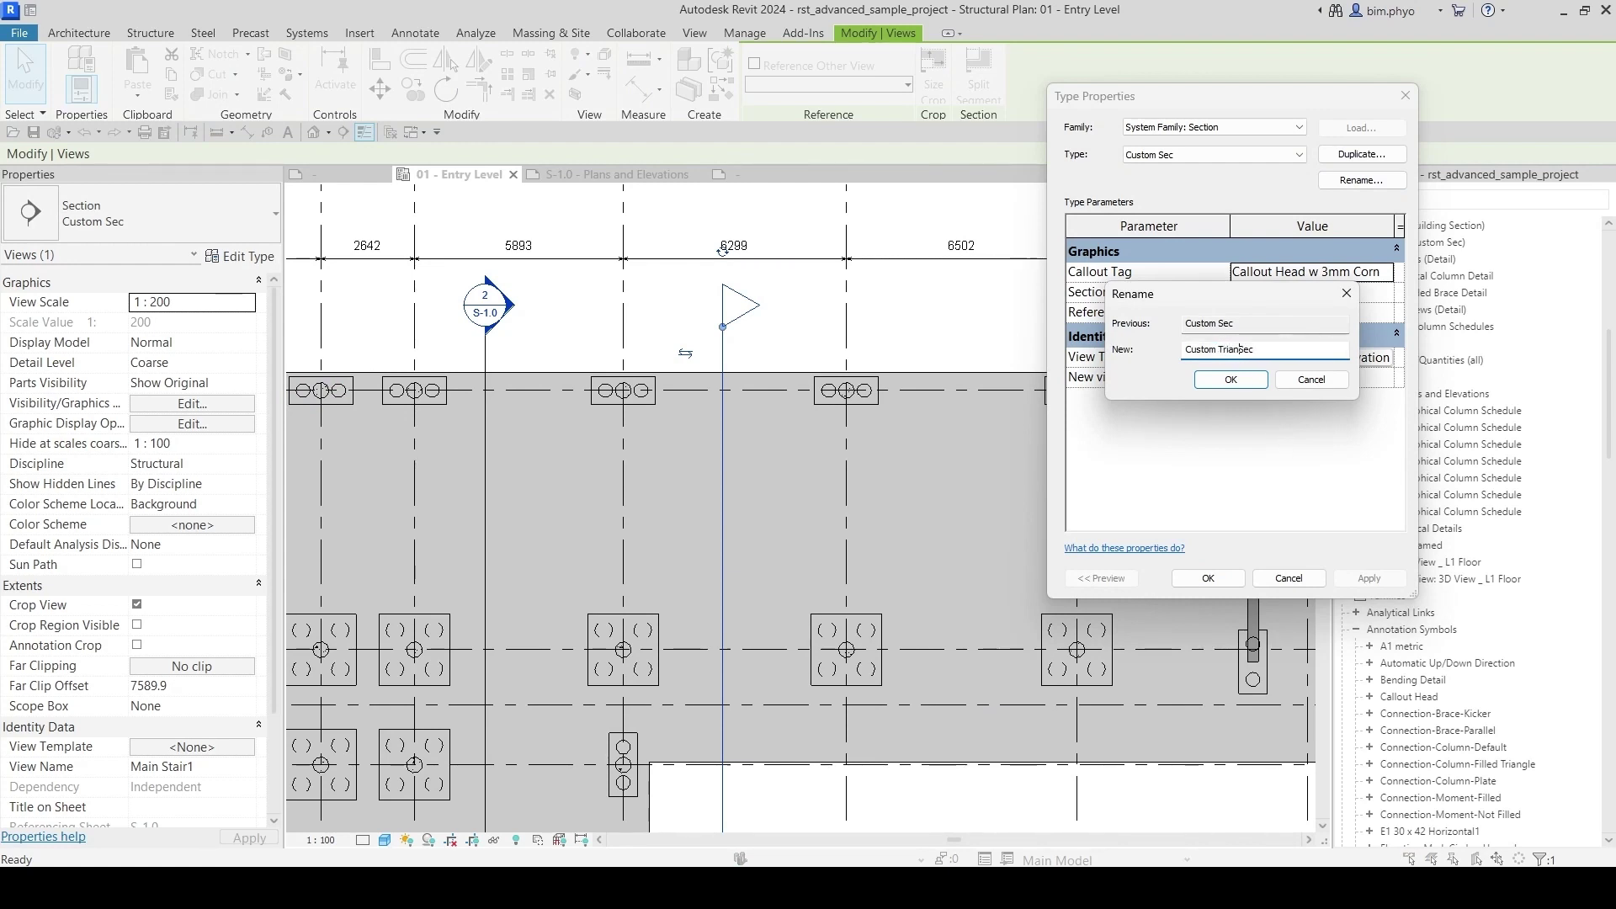
{"action": "key", "text": "Return"}
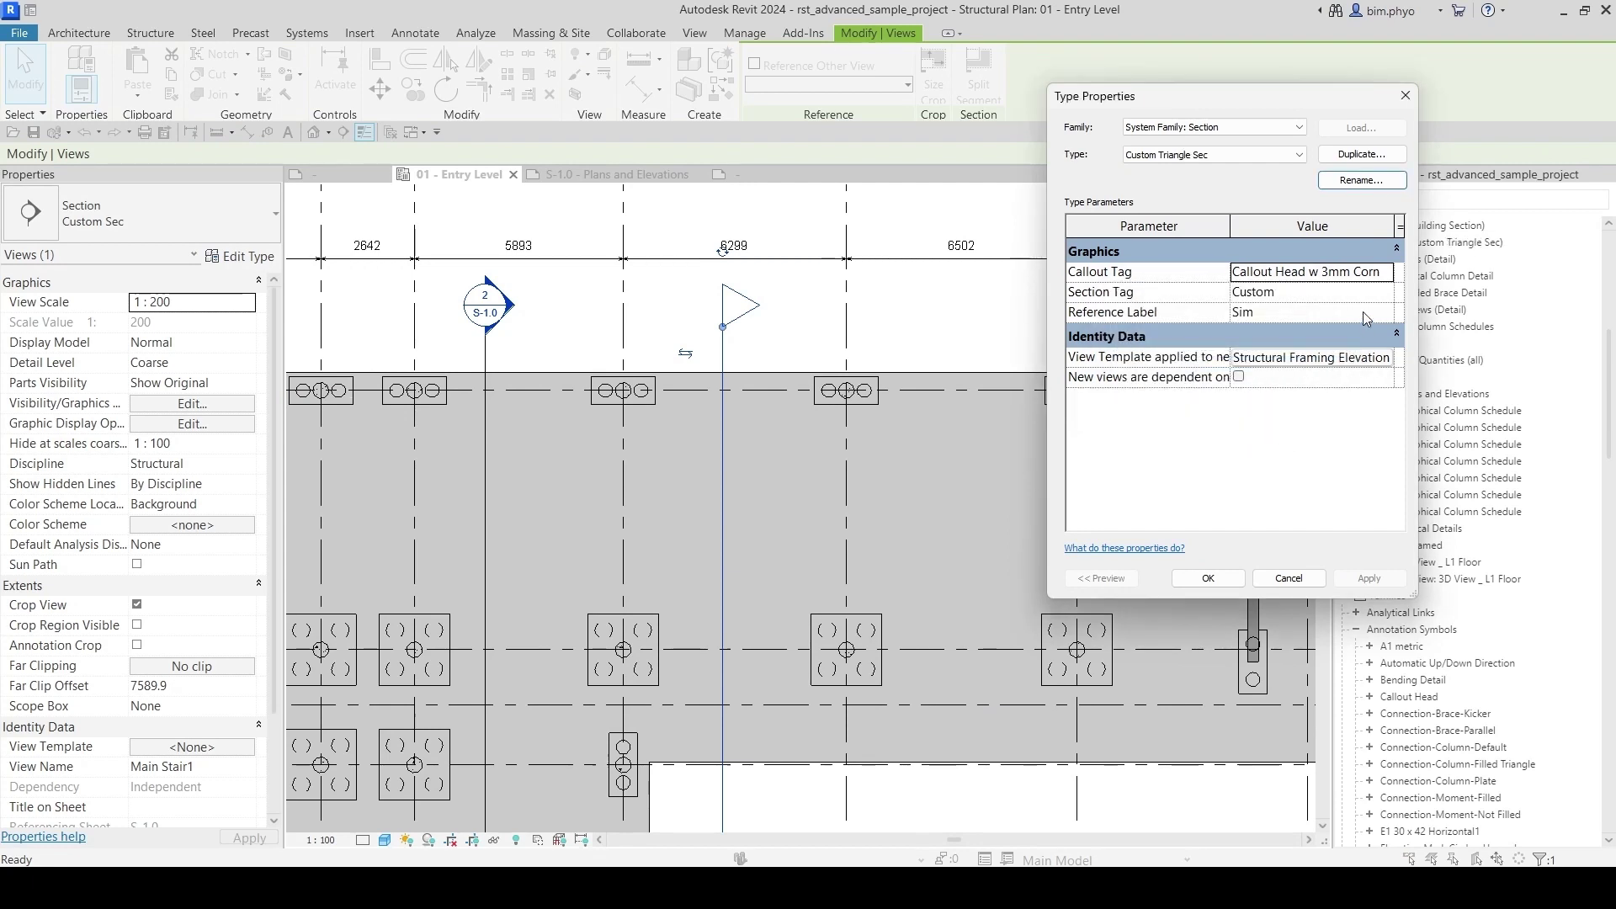
Step: Rename the section tag type used by Custom Triangle Sec as Custom Triangle and apply it
{"action": "left_click", "coordinate": [1388, 290]}
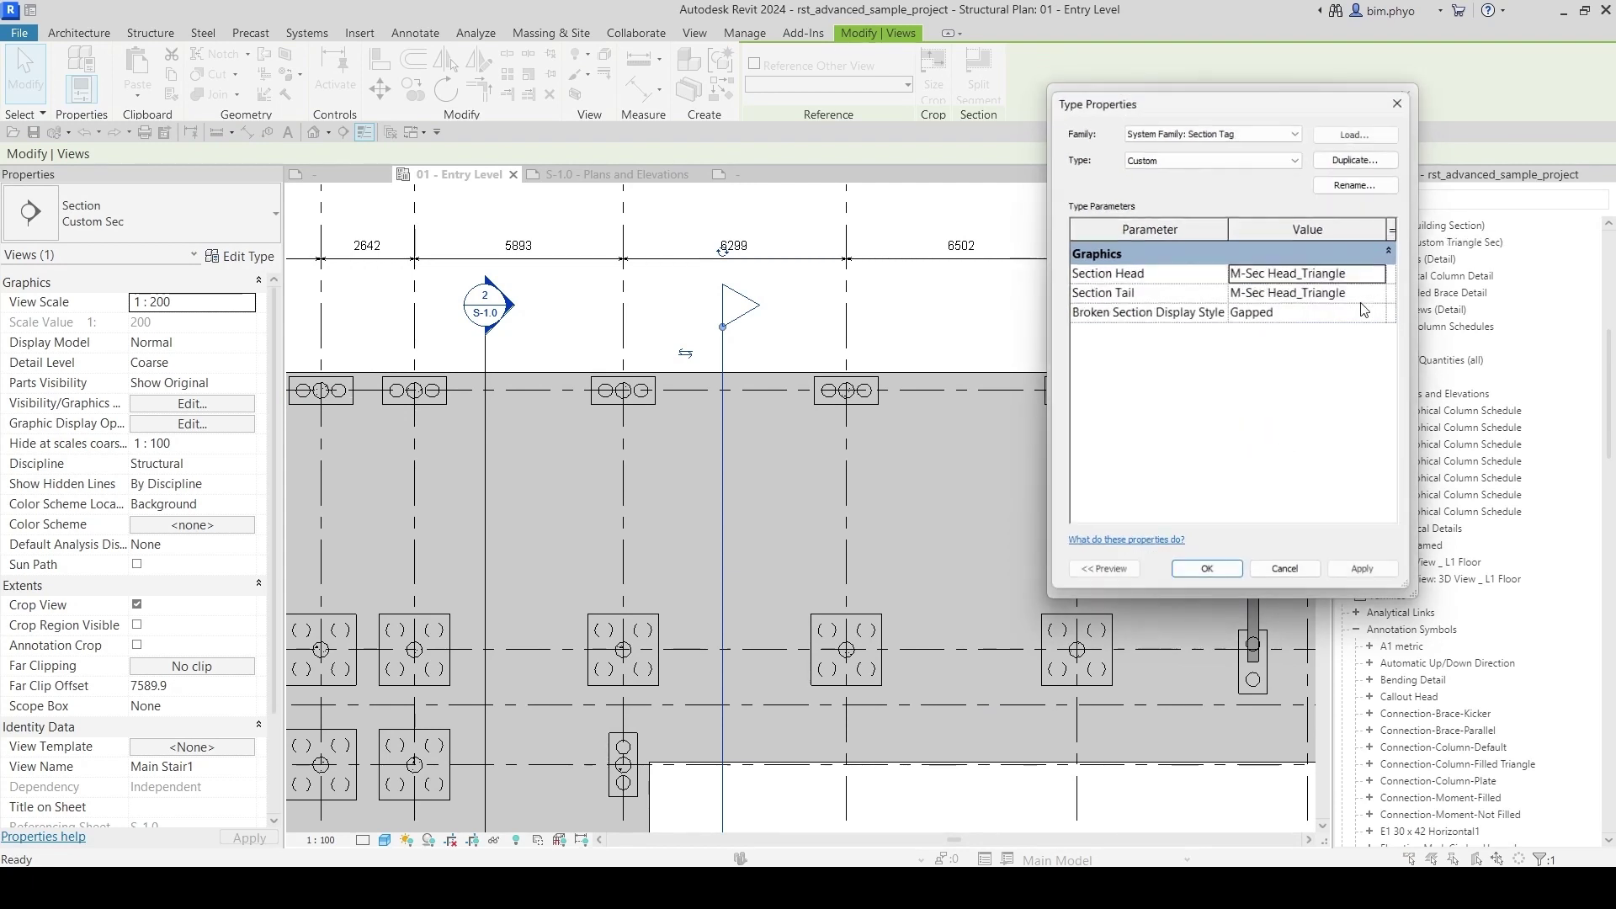
{"action": "left_click", "coordinate": [1362, 181]}
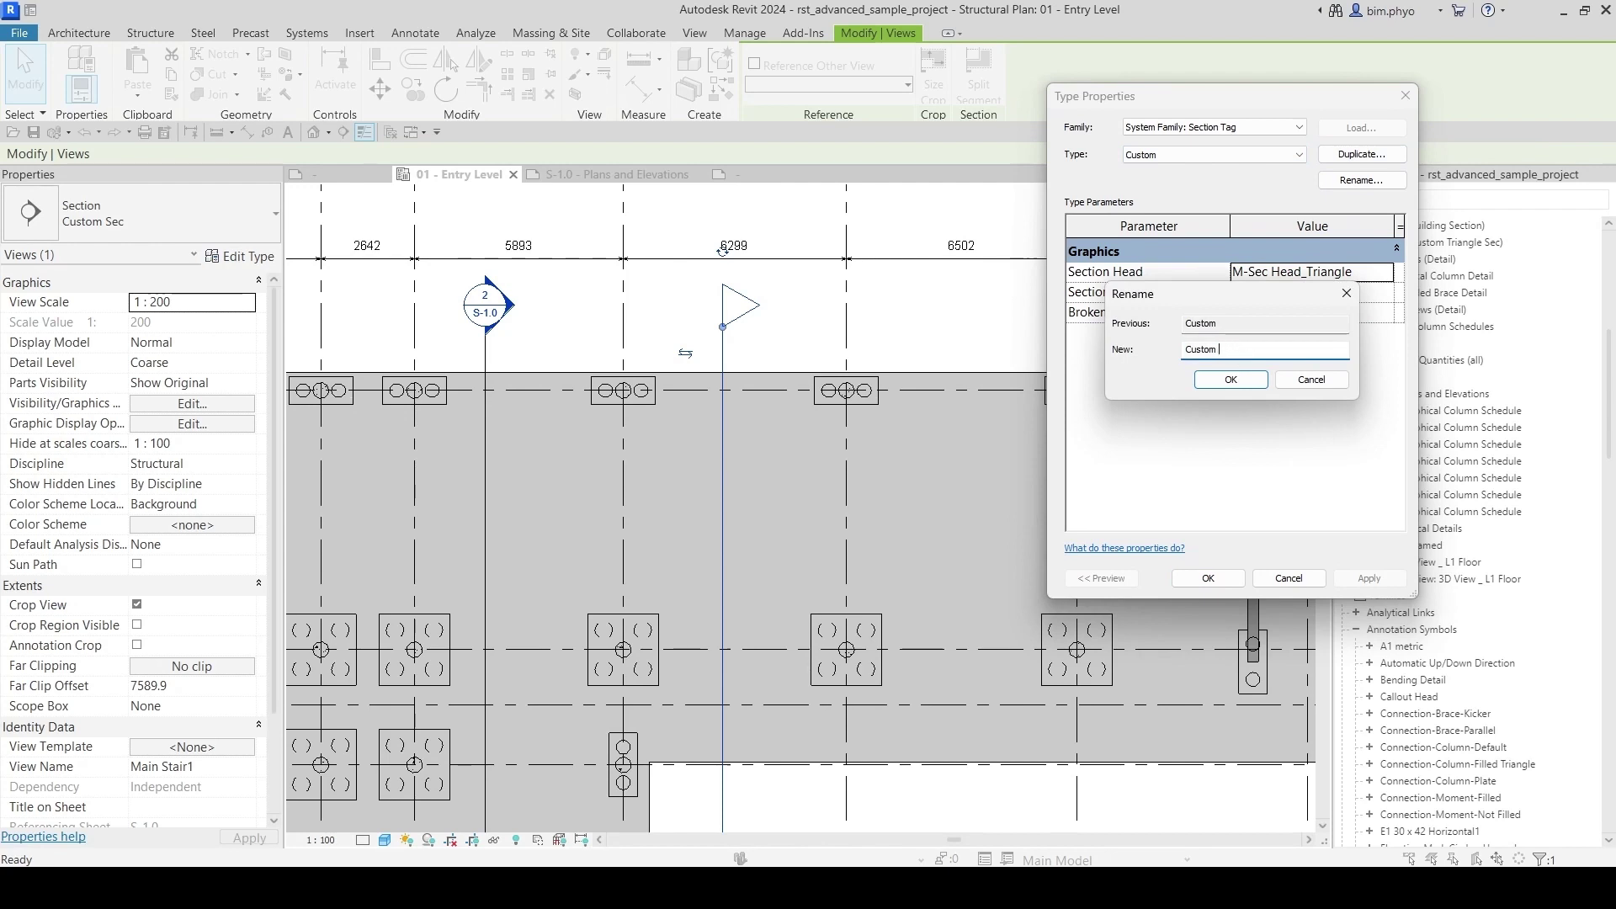
{"action": "type", "text": "Custom Triangle"}
{"action": "key", "text": "Return"}
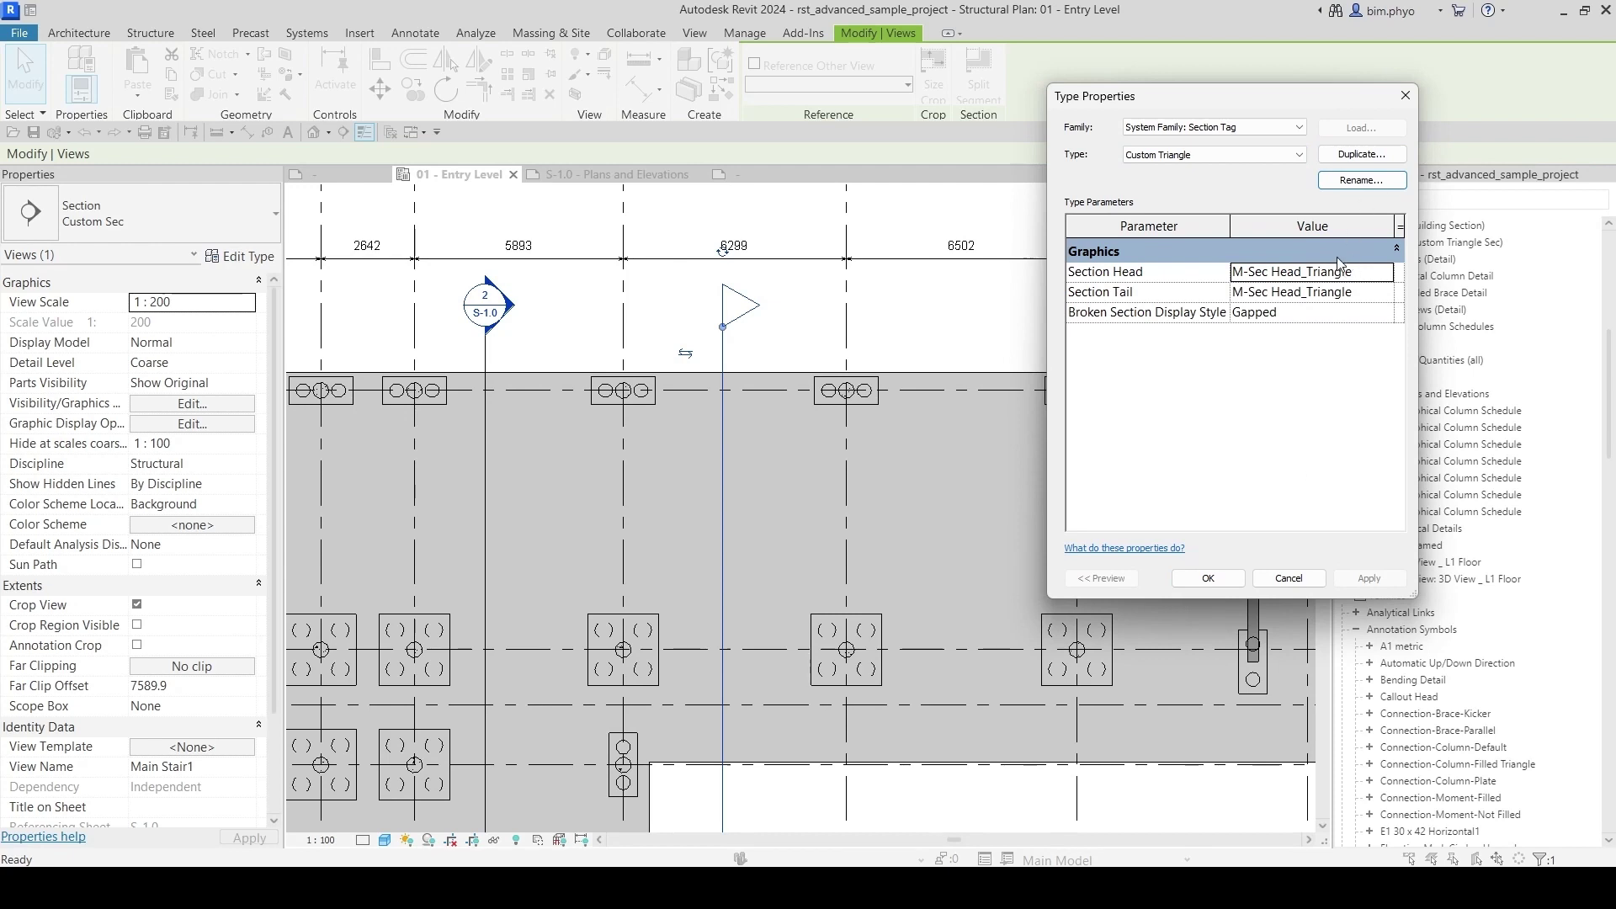
{"action": "left_click", "coordinate": [1180, 579]}
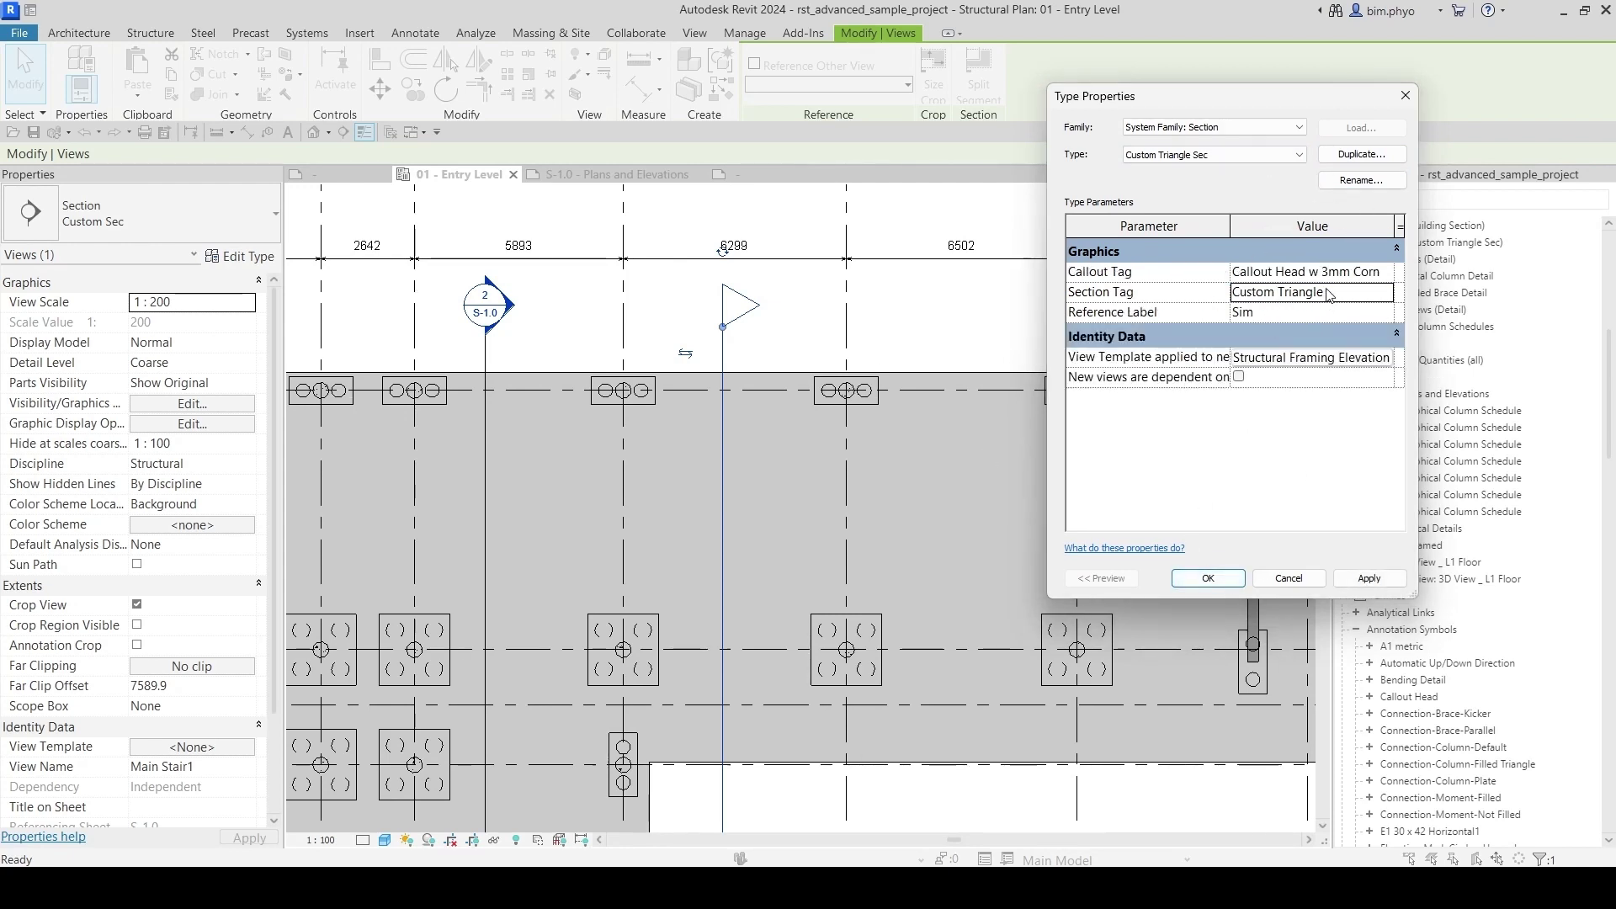
{"action": "left_click", "coordinate": [1216, 585]}
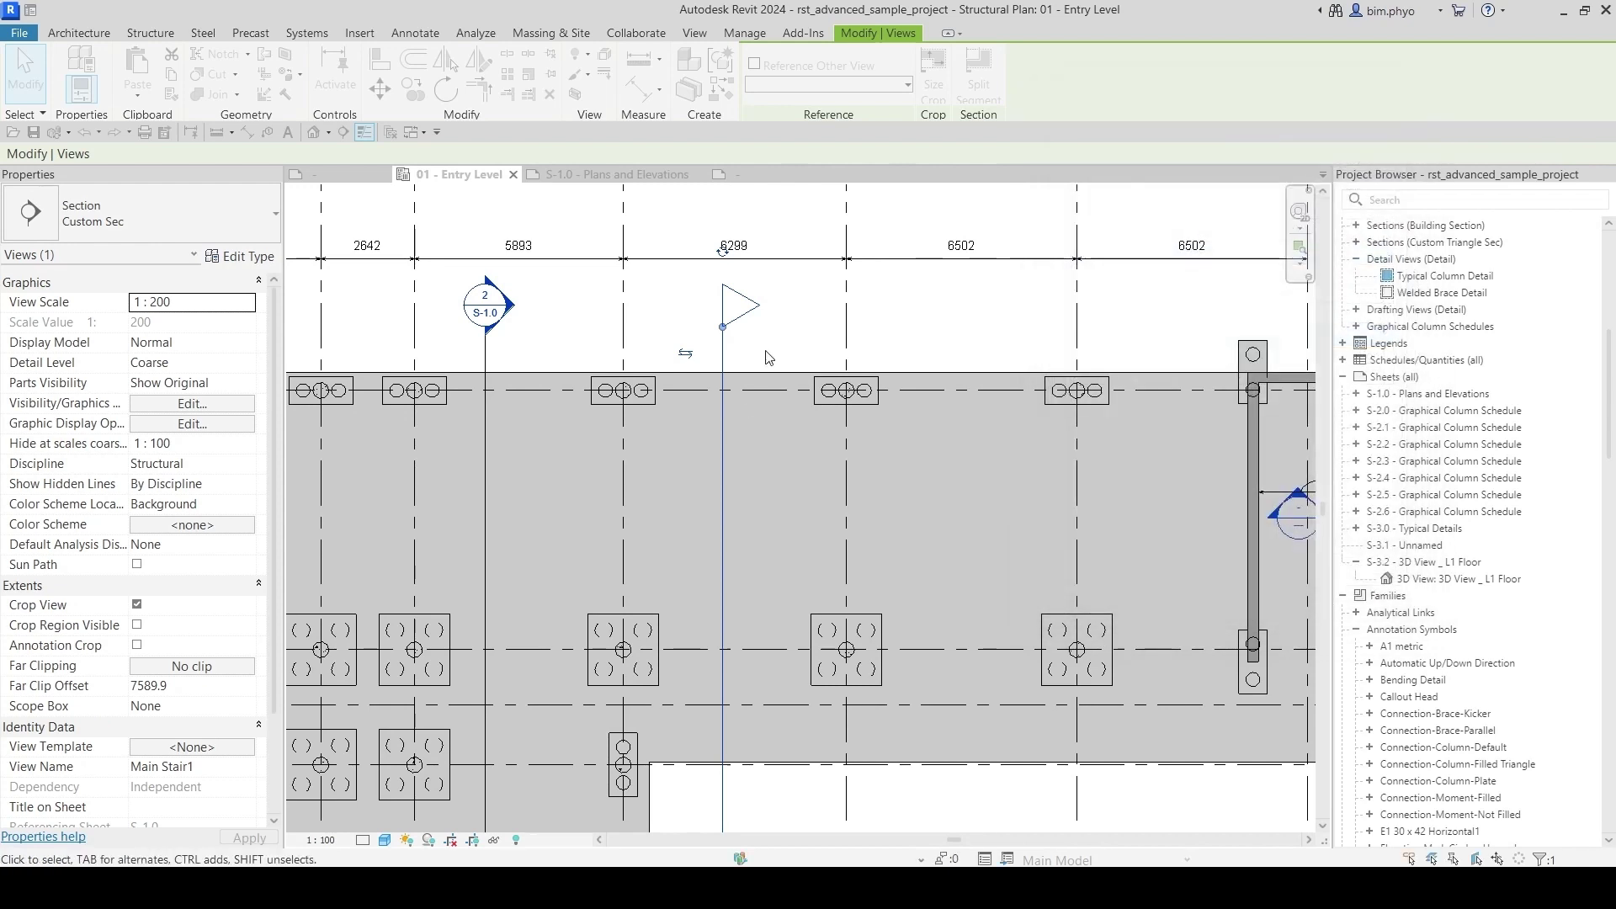
Step: Copy the triangle-headed section horizontally into the bay between grids 4 and 5
{"action": "left_click", "coordinate": [763, 355]}
{"action": "middle_click_drag", "start_coordinate": [743, 343], "coordinate": [732, 379]}
{"action": "scroll", "coordinate": [733, 379], "scroll_direction": "up", "scroll_amount": 1}
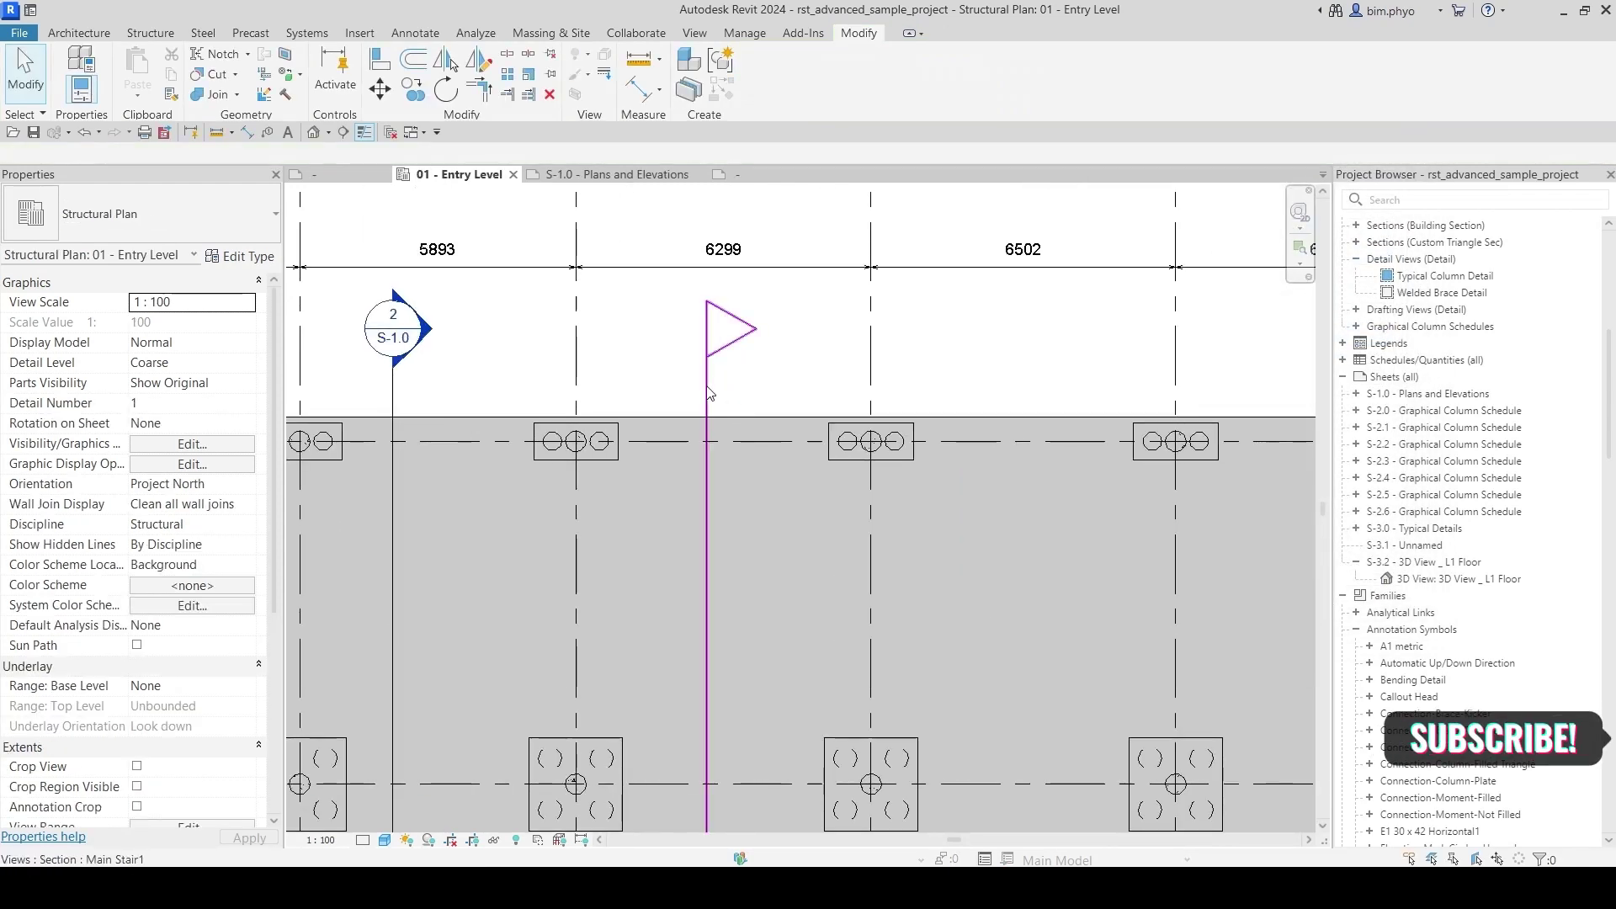
{"action": "left_click", "coordinate": [709, 390]}
{"action": "key", "text": "c"}
{"action": "key", "text": "o"}
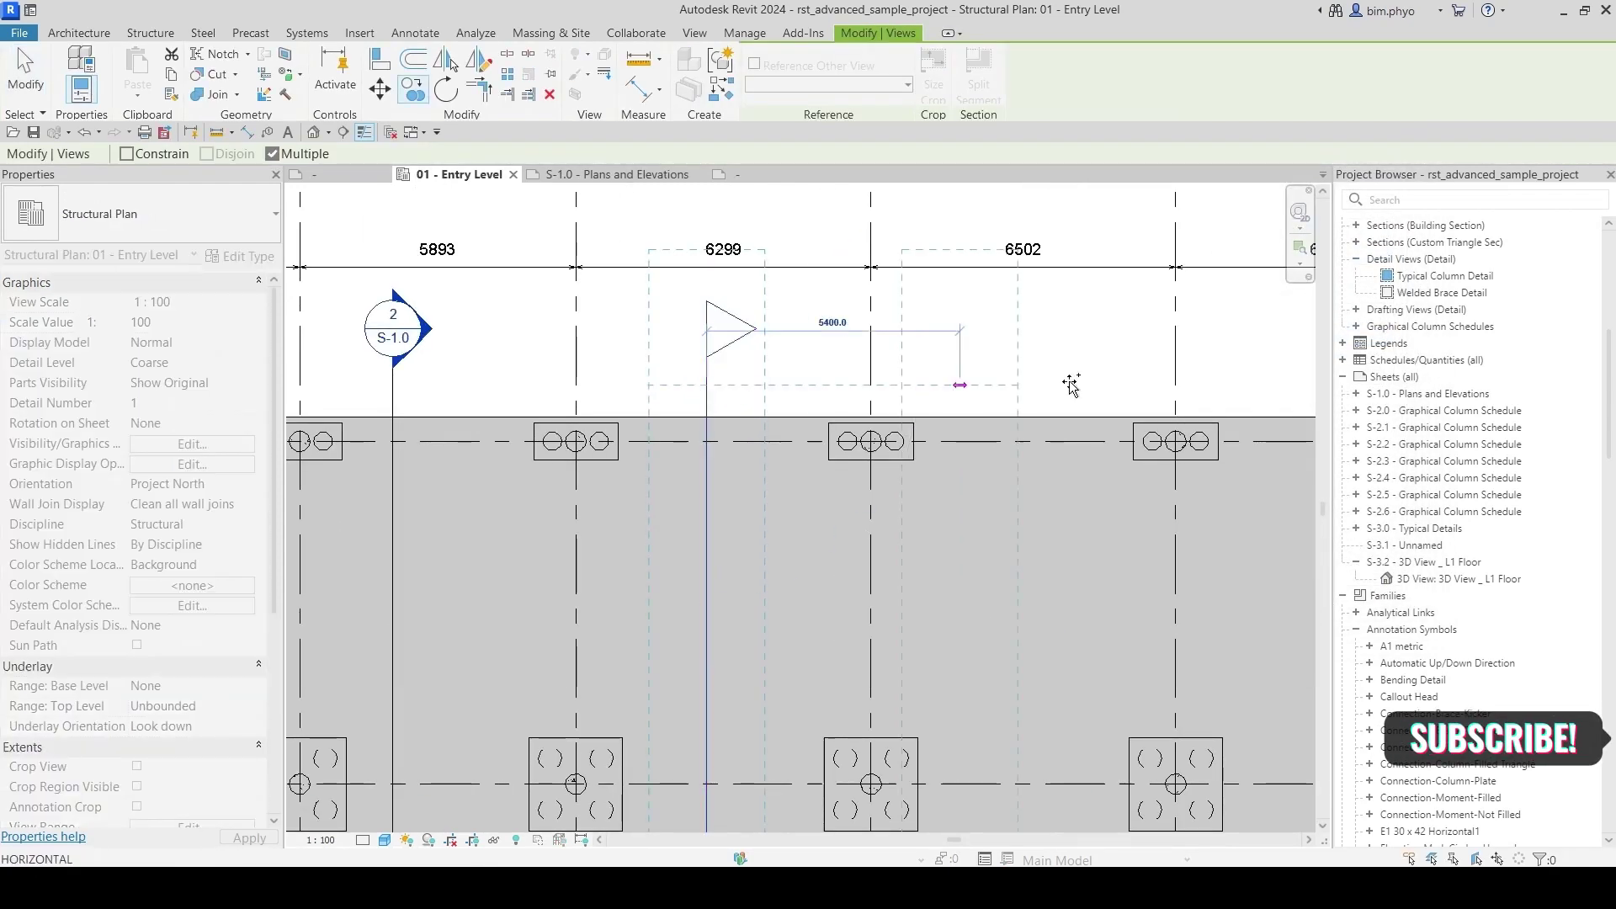
{"action": "left_click", "coordinate": [1028, 394]}
{"action": "key", "text": "Escape"}
{"action": "key", "text": "Escape"}
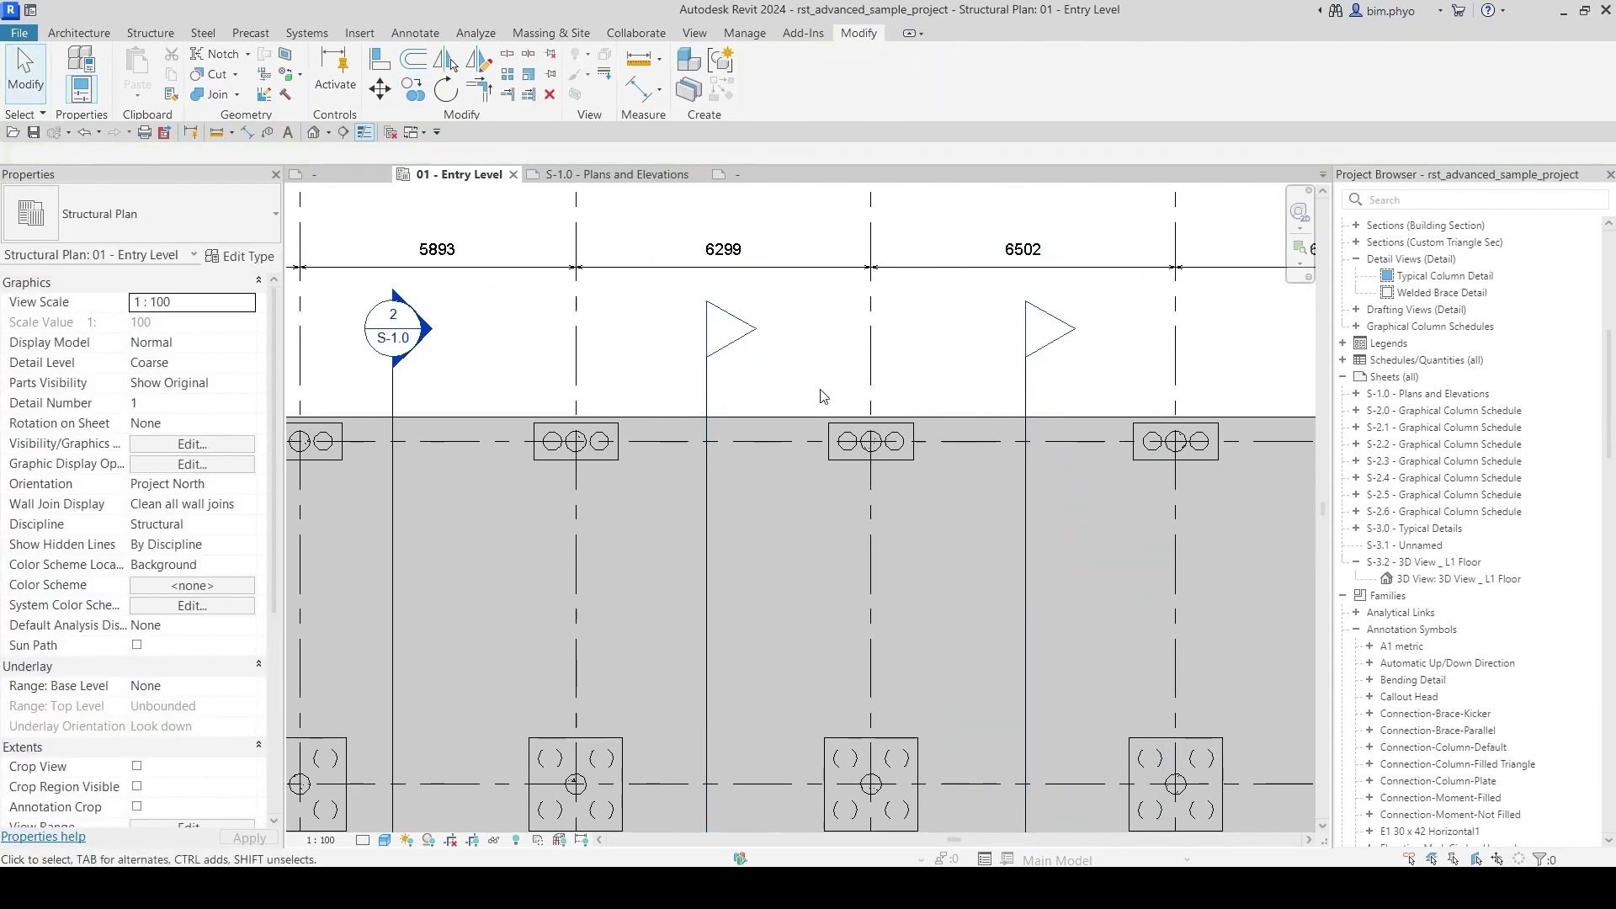
Step: Duplicate the section type of the triangle-headed section between grids 3 and 4 as Custom Sec 1
{"action": "left_click", "coordinate": [709, 392]}
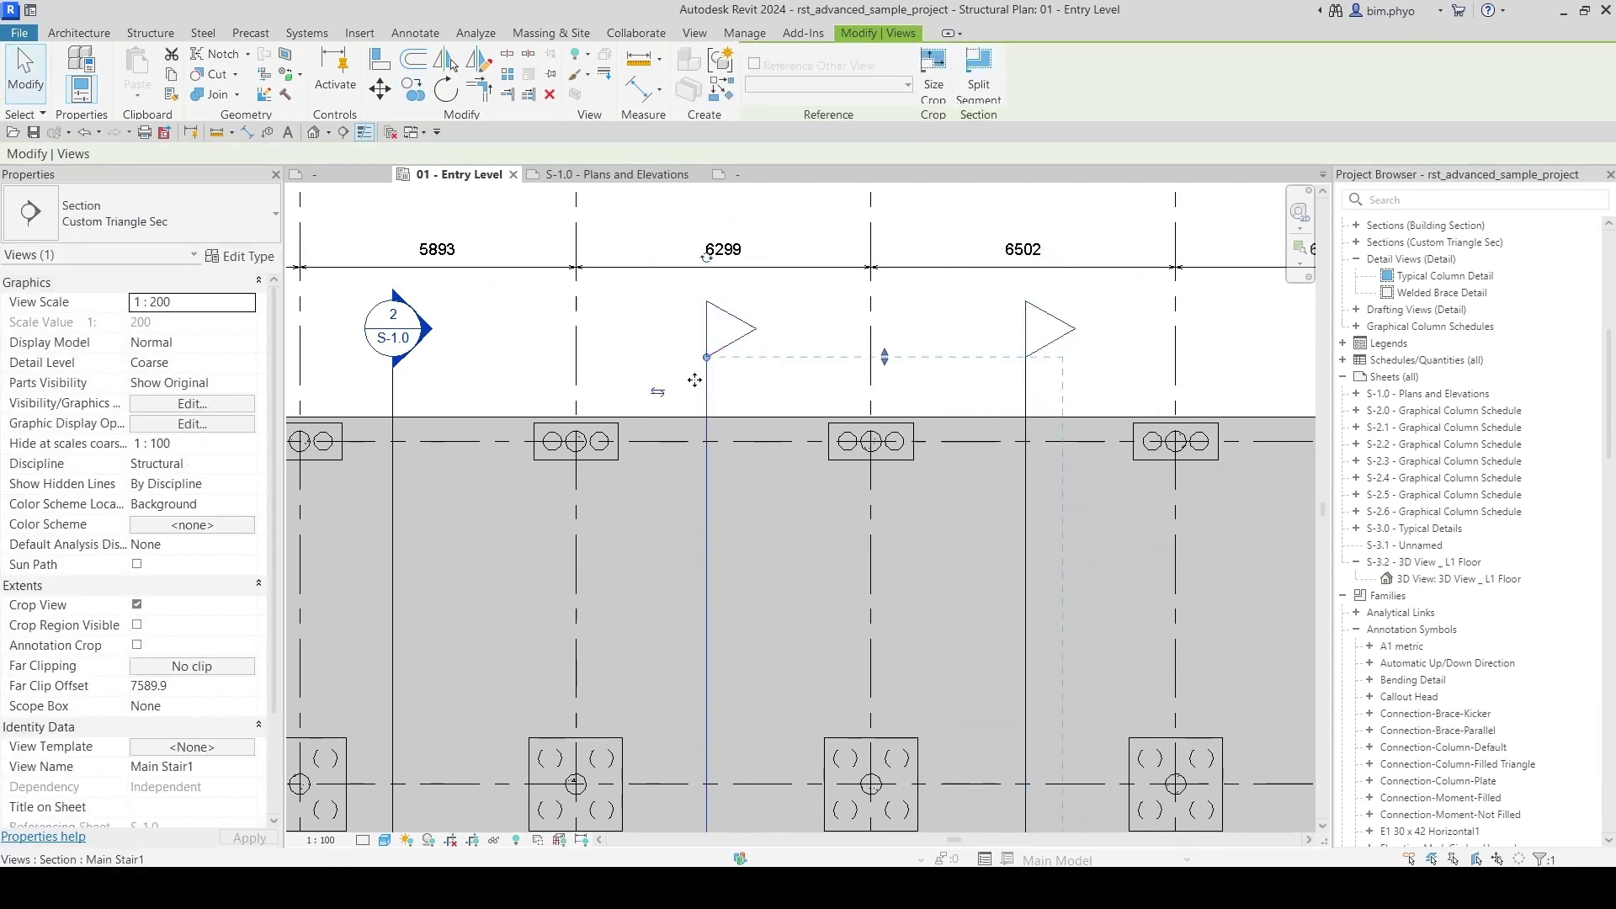
{"action": "left_click", "coordinate": [242, 263]}
{"action": "left_click", "coordinate": [1362, 154]}
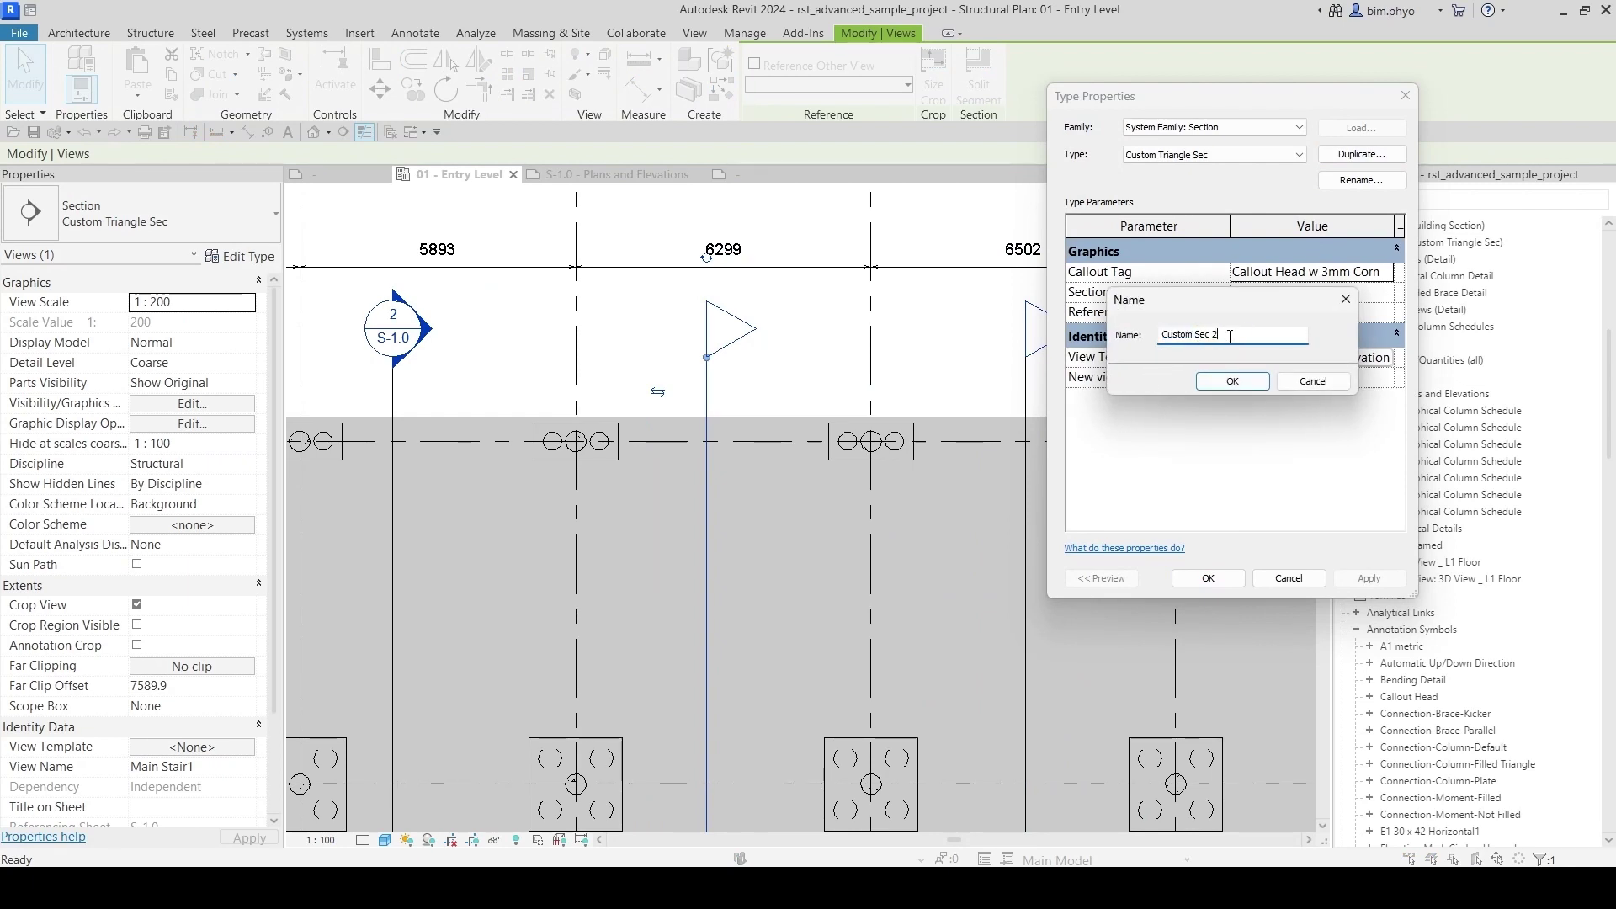
{"action": "type", "text": "1"}
{"action": "key", "text": "Return"}
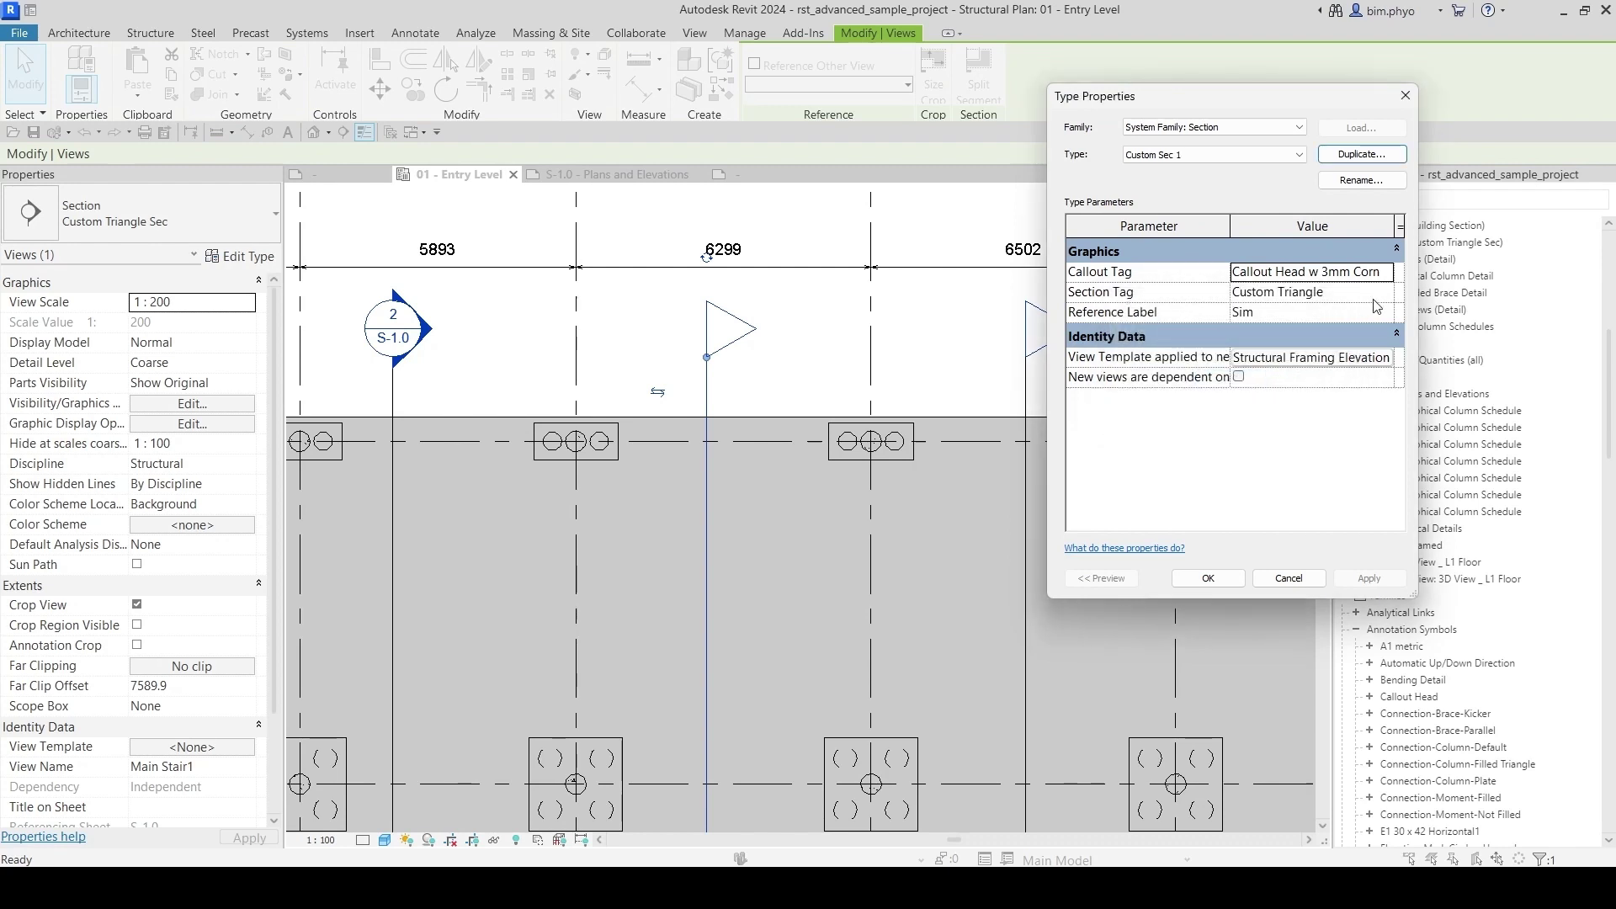
Step: Duplicate the Custom Triangle section tag type used by Custom Sec 1 as Custom Sec 1
{"action": "left_click", "coordinate": [1372, 299]}
{"action": "left_click", "coordinate": [1383, 296]}
{"action": "left_click", "coordinate": [1385, 295]}
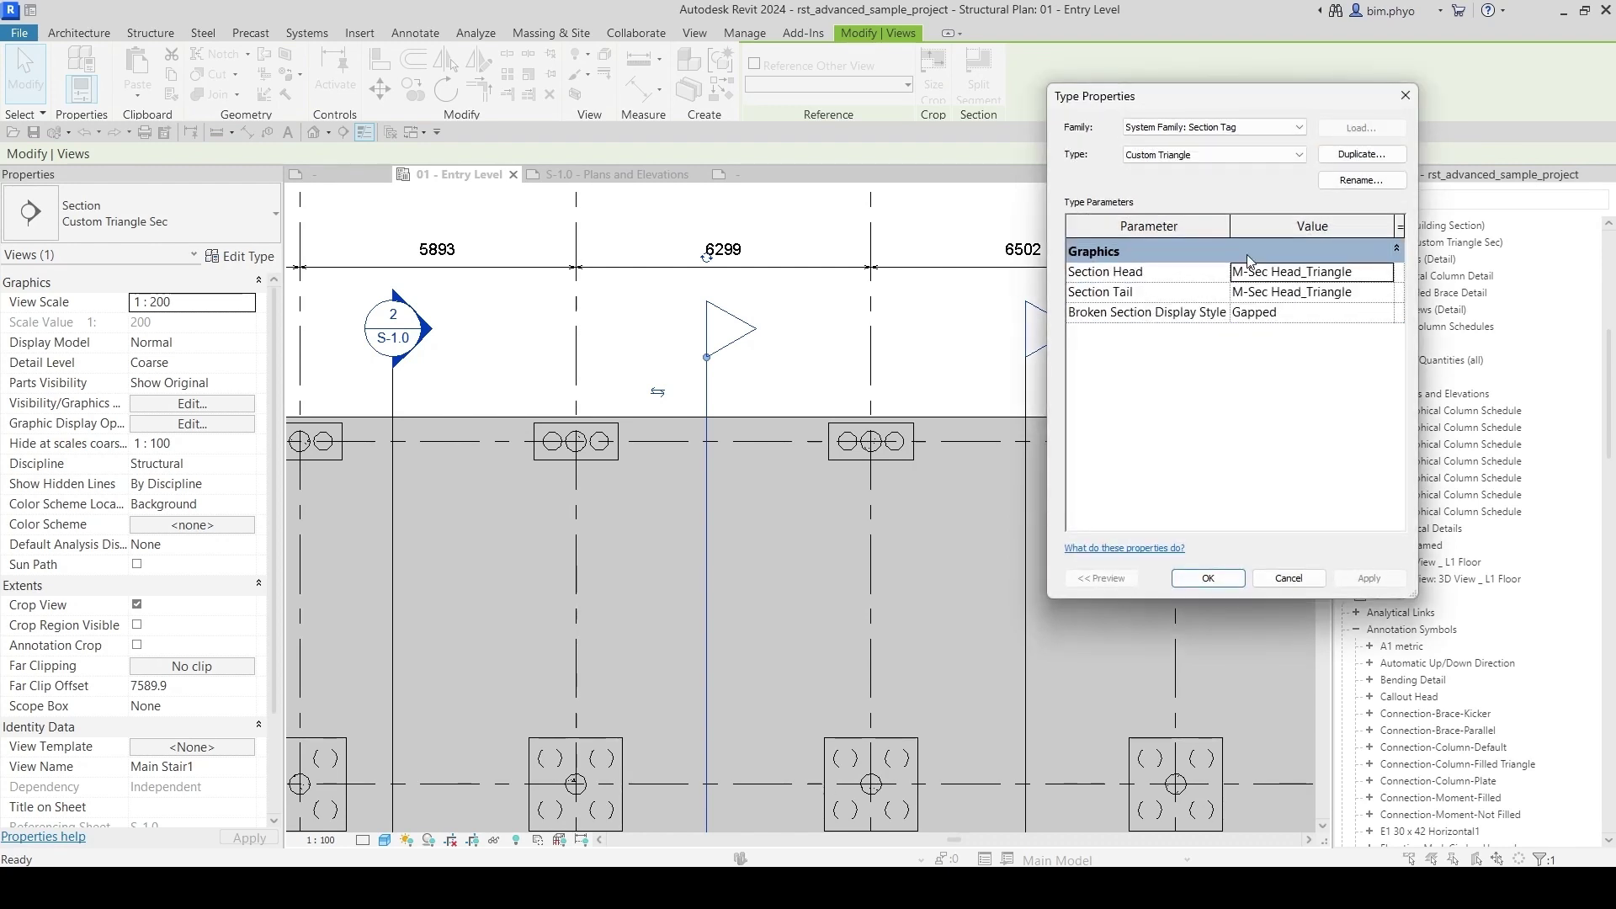
{"action": "left_click", "coordinate": [1360, 156]}
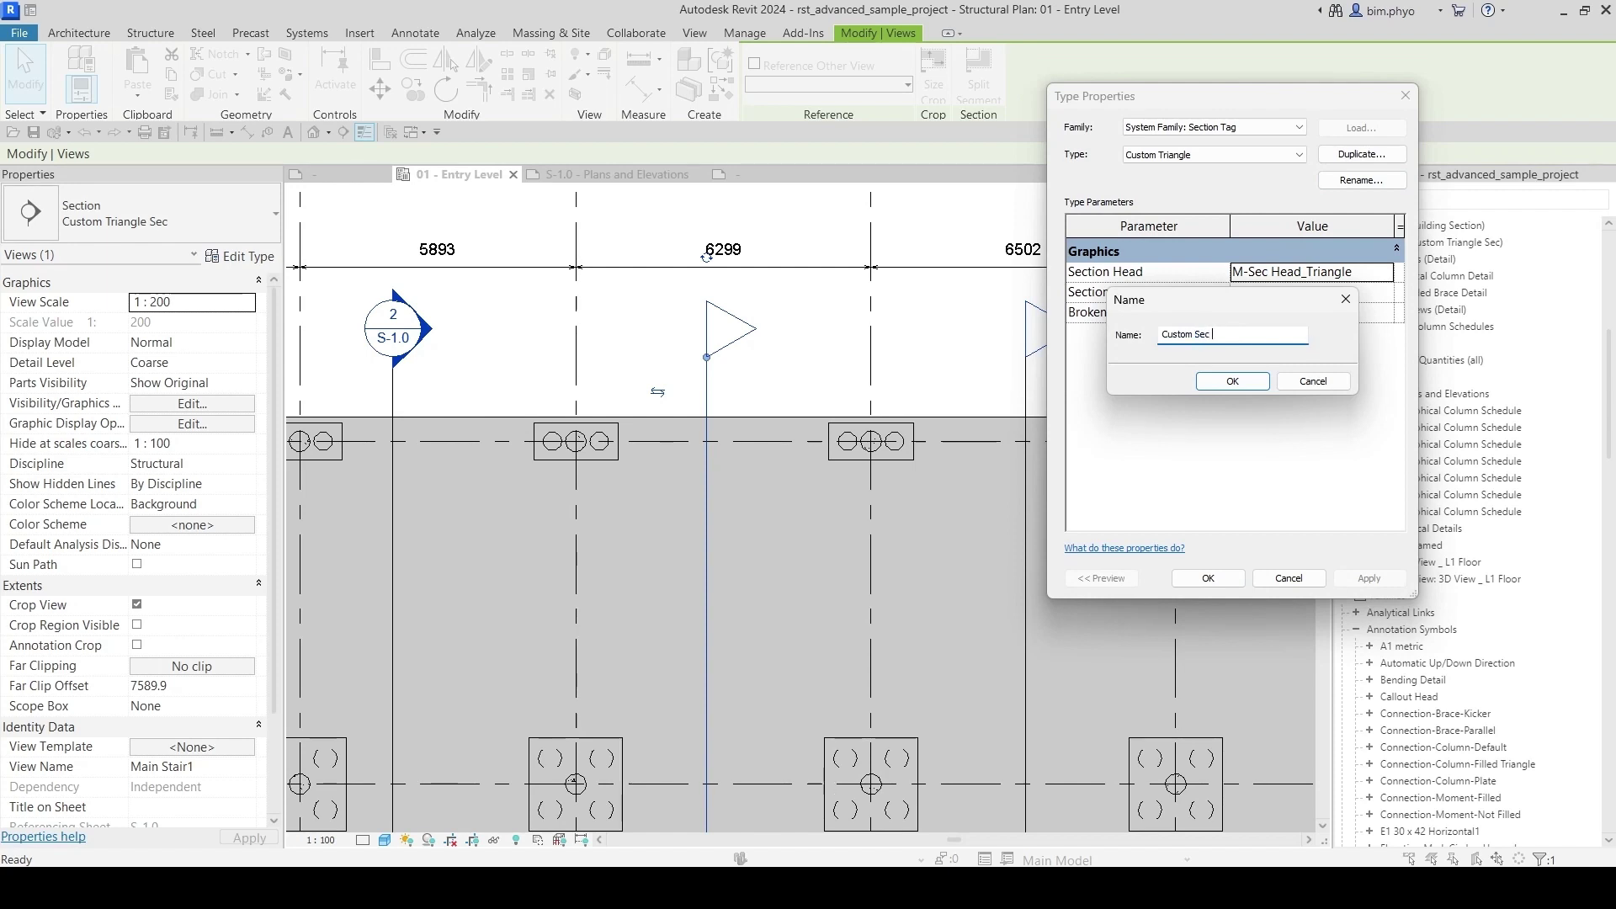
{"action": "type", "text": "1"}
{"action": "key", "text": "Return"}
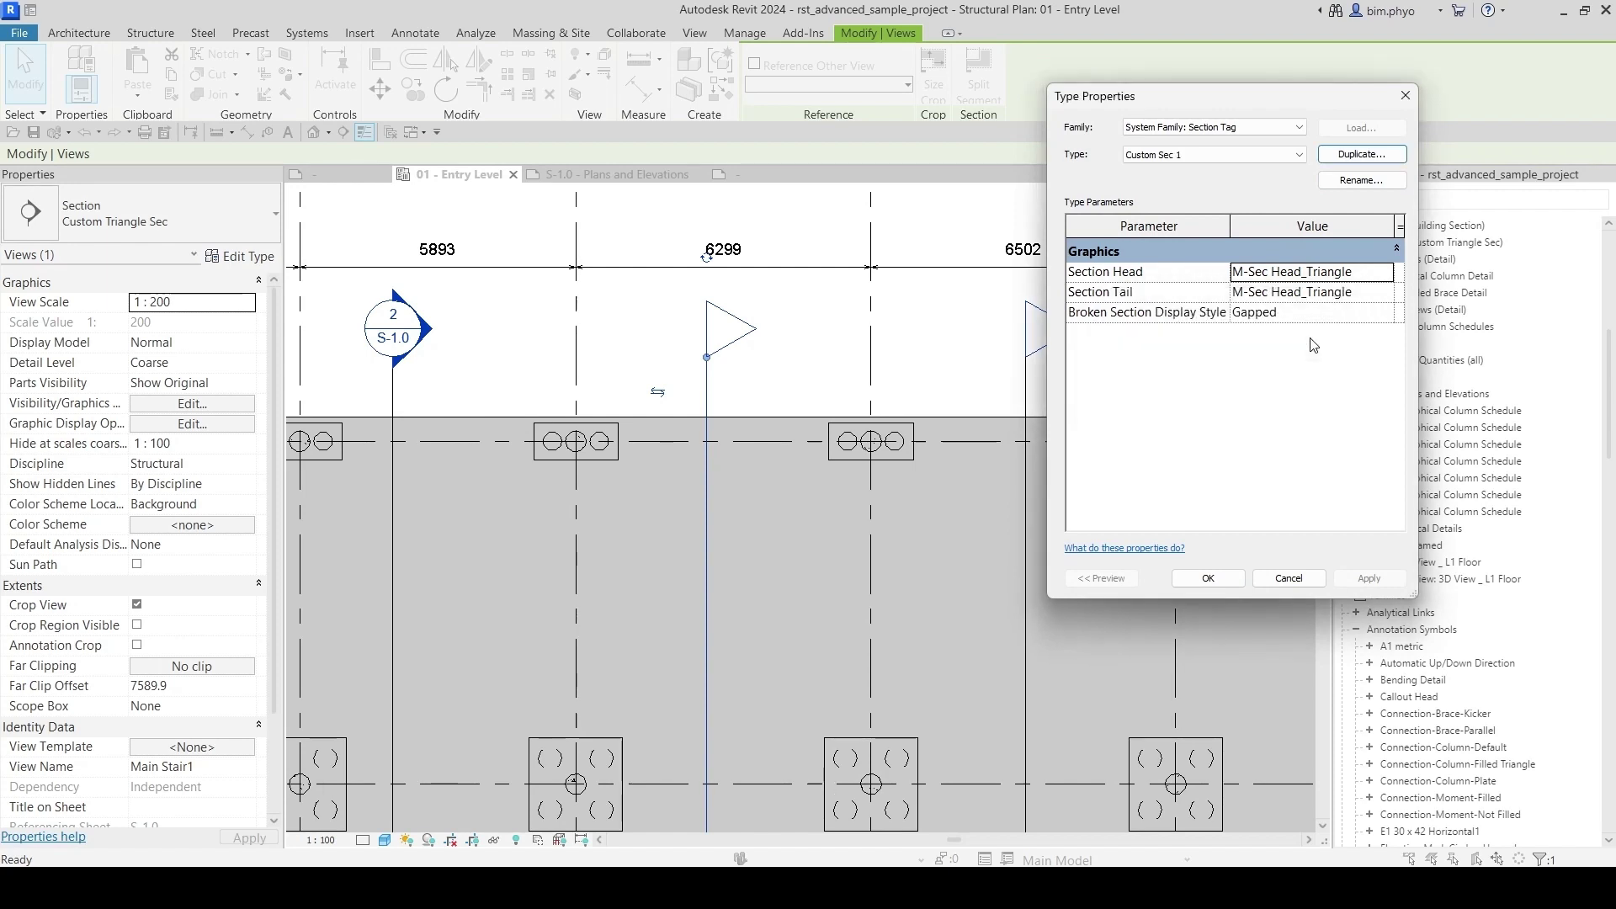
Step: Set the Custom Sec 1 tag's head to M-Sec Head_BP and tail to M_Section Tail - Filled, and apply it to the section type
{"action": "left_click", "coordinate": [1364, 272]}
{"action": "left_click", "coordinate": [1386, 272]}
{"action": "left_click", "coordinate": [1355, 313]}
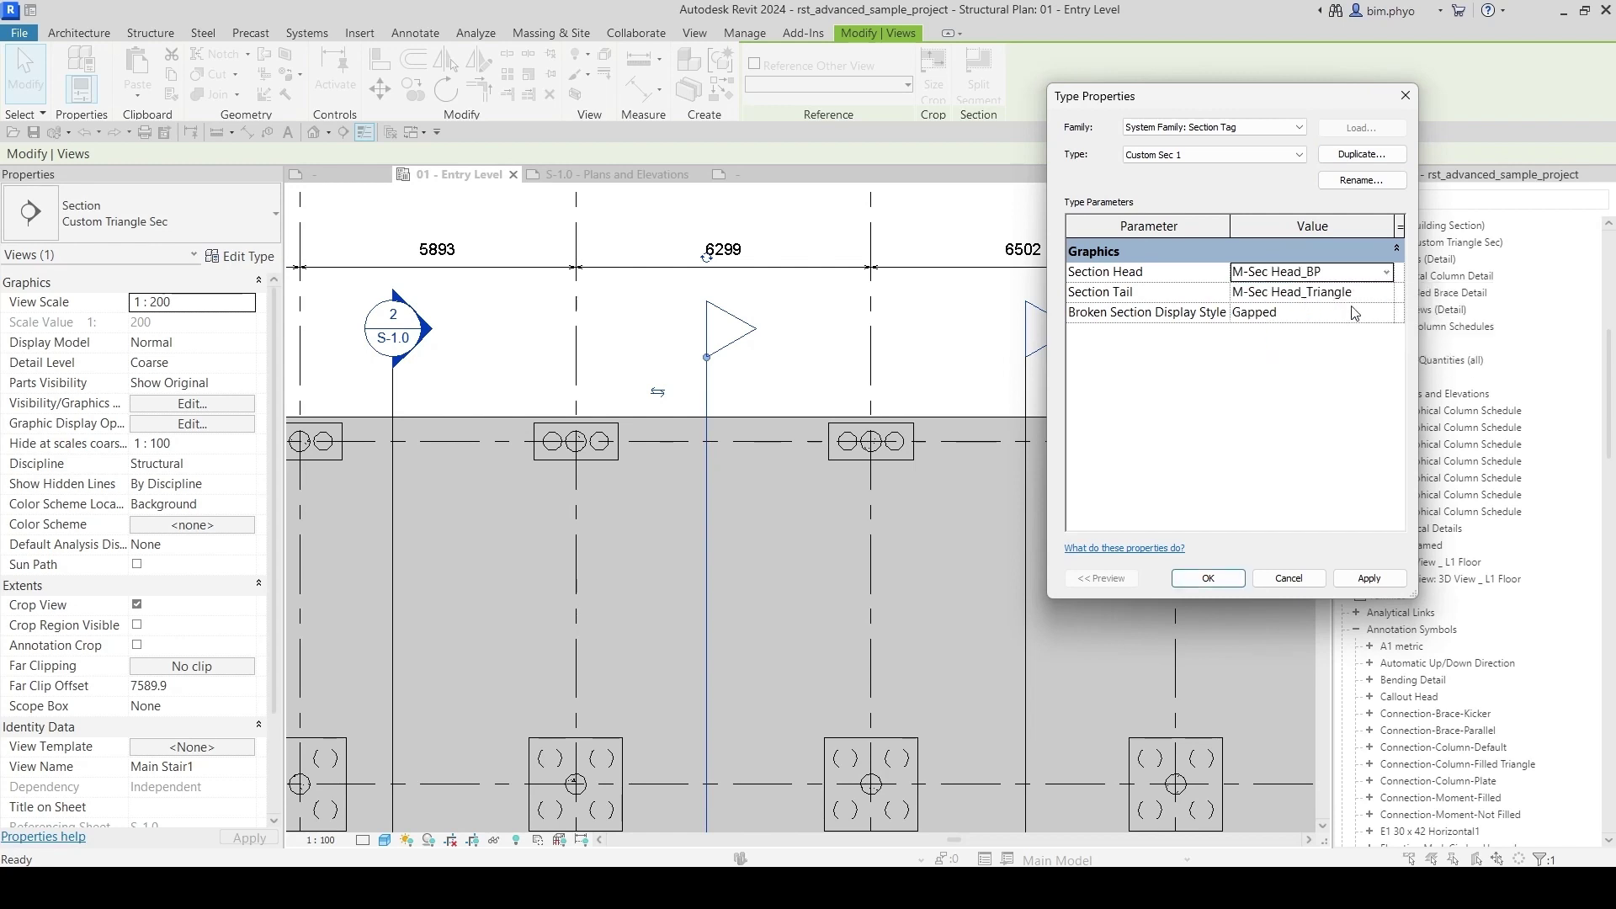
{"action": "left_click", "coordinate": [1388, 294]}
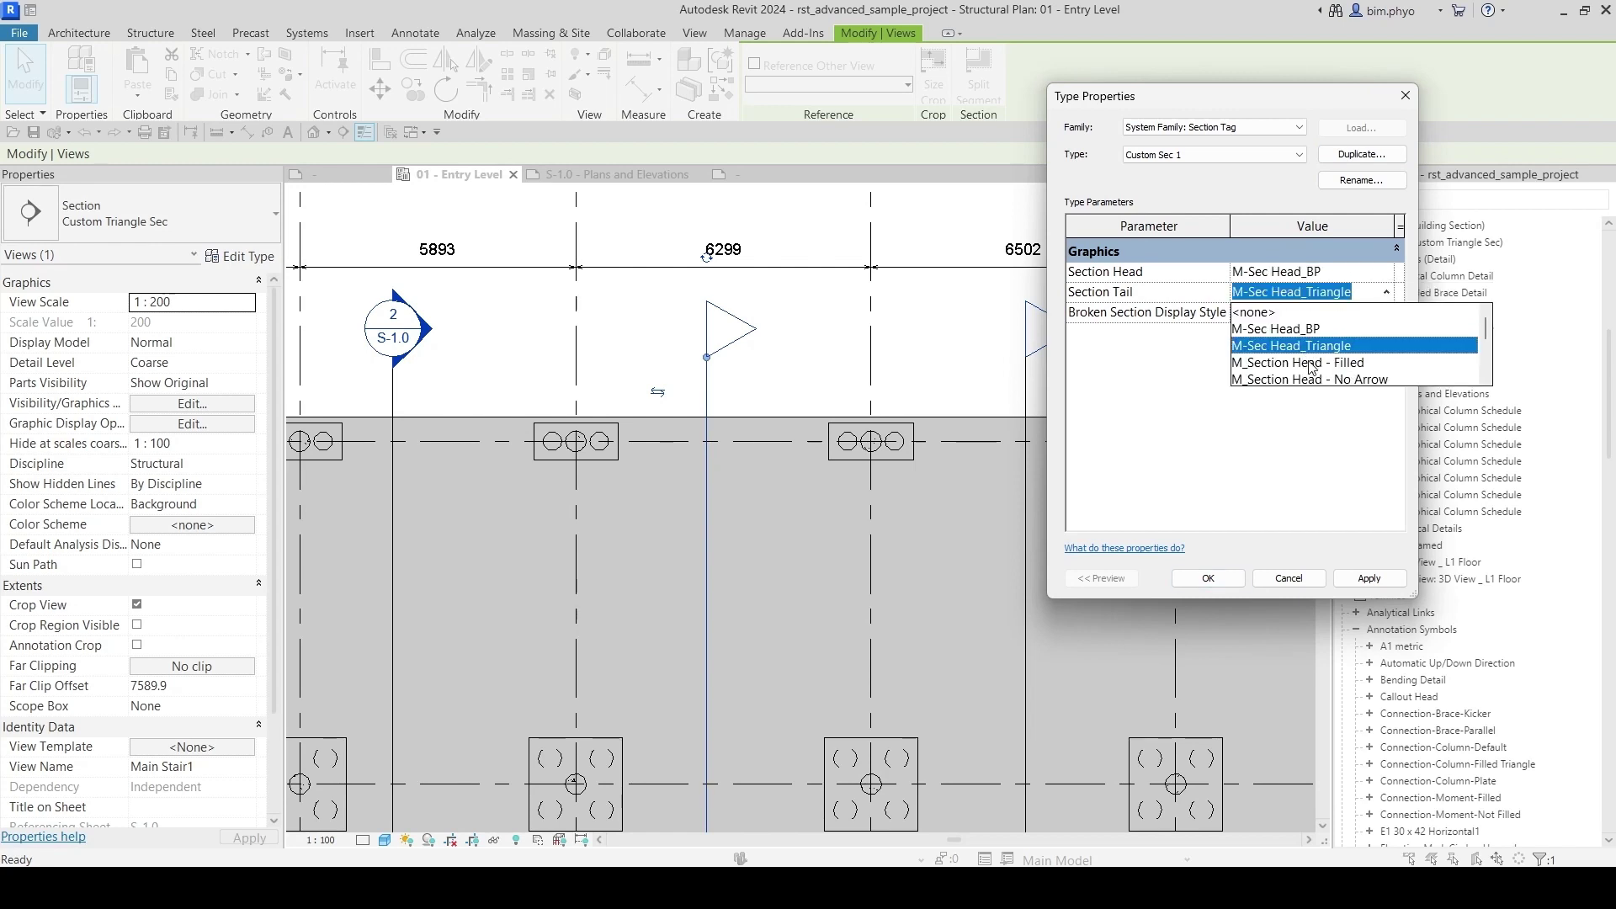
{"action": "scroll", "coordinate": [1279, 365], "scroll_direction": "down", "scroll_amount": 3}
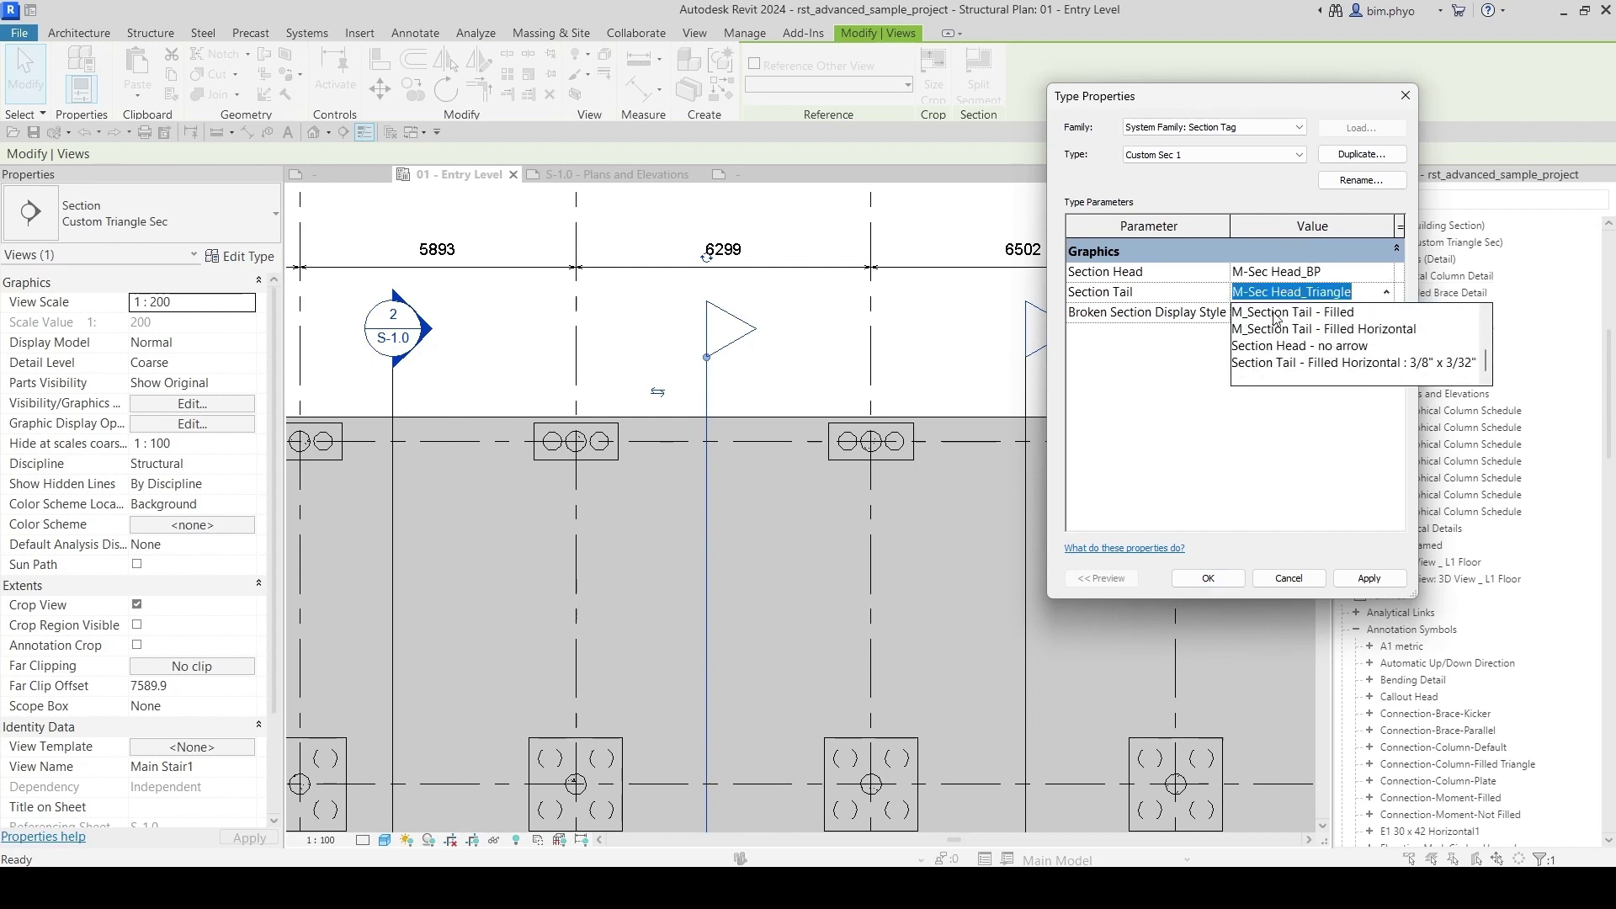
{"action": "left_click", "coordinate": [1276, 313]}
{"action": "left_click", "coordinate": [1209, 579]}
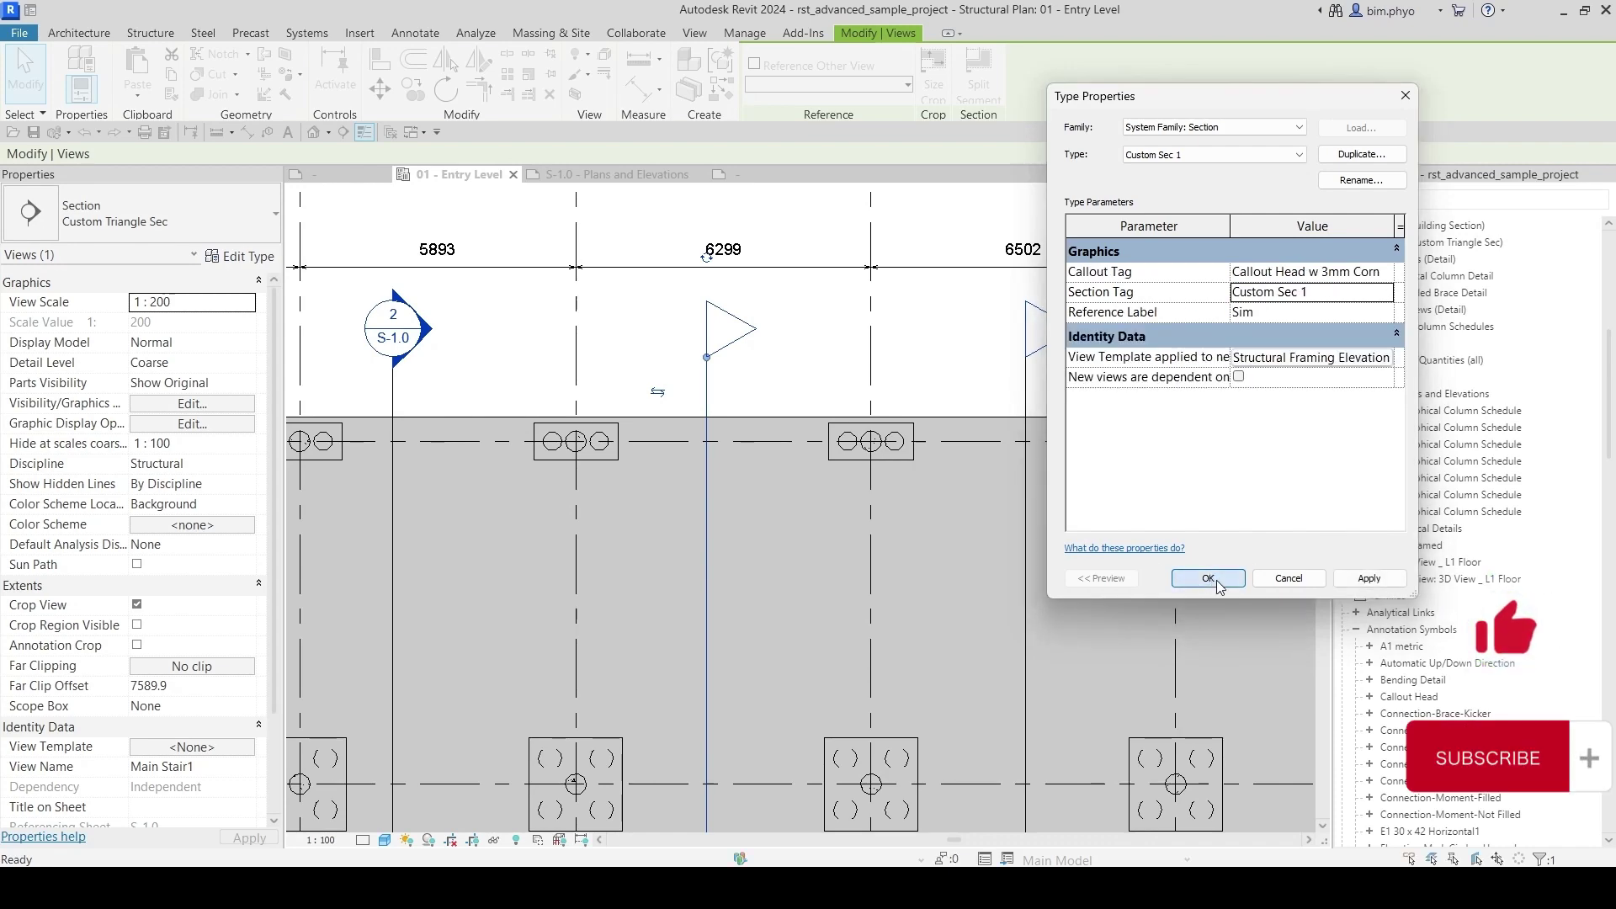
{"action": "left_click", "coordinate": [1217, 581]}
Step: Examine the head symbol of the Main Stair1 section between grids 3 and 4 and select that section
{"action": "scroll", "coordinate": [742, 360], "scroll_direction": "down", "scroll_amount": 3}
{"action": "middle_click_drag", "start_coordinate": [793, 516], "coordinate": [794, 396]}
{"action": "scroll", "coordinate": [679, 235], "scroll_direction": "up", "scroll_amount": 4}
{"action": "left_click", "coordinate": [719, 301]}
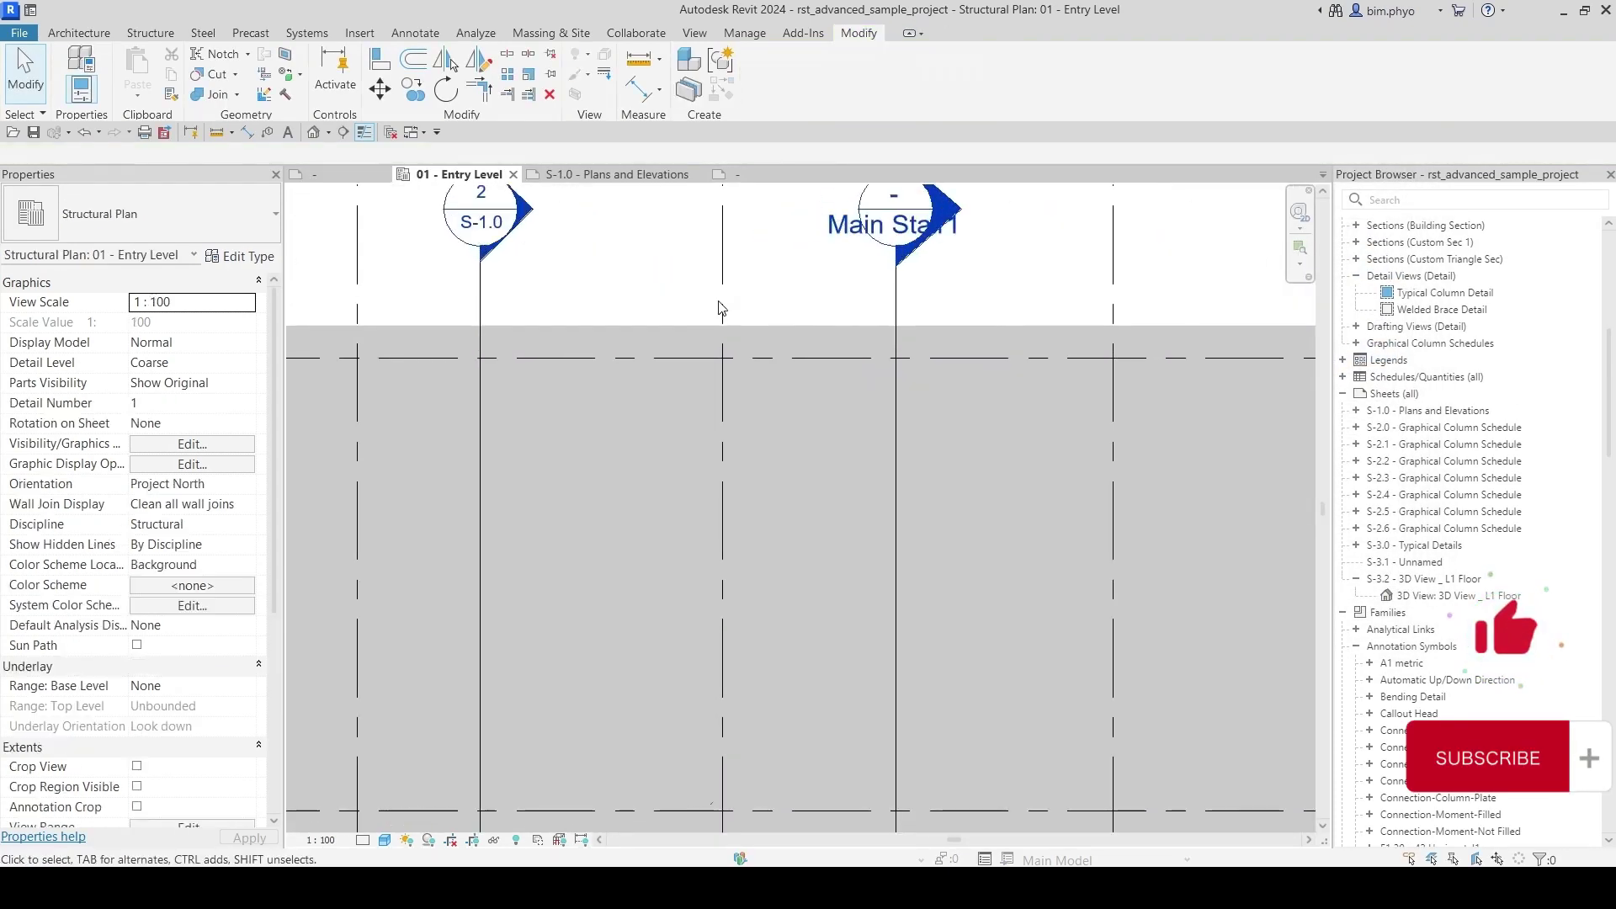
{"action": "middle_click_drag", "start_coordinate": [719, 301], "coordinate": [730, 431]}
{"action": "left_click", "coordinate": [908, 420]}
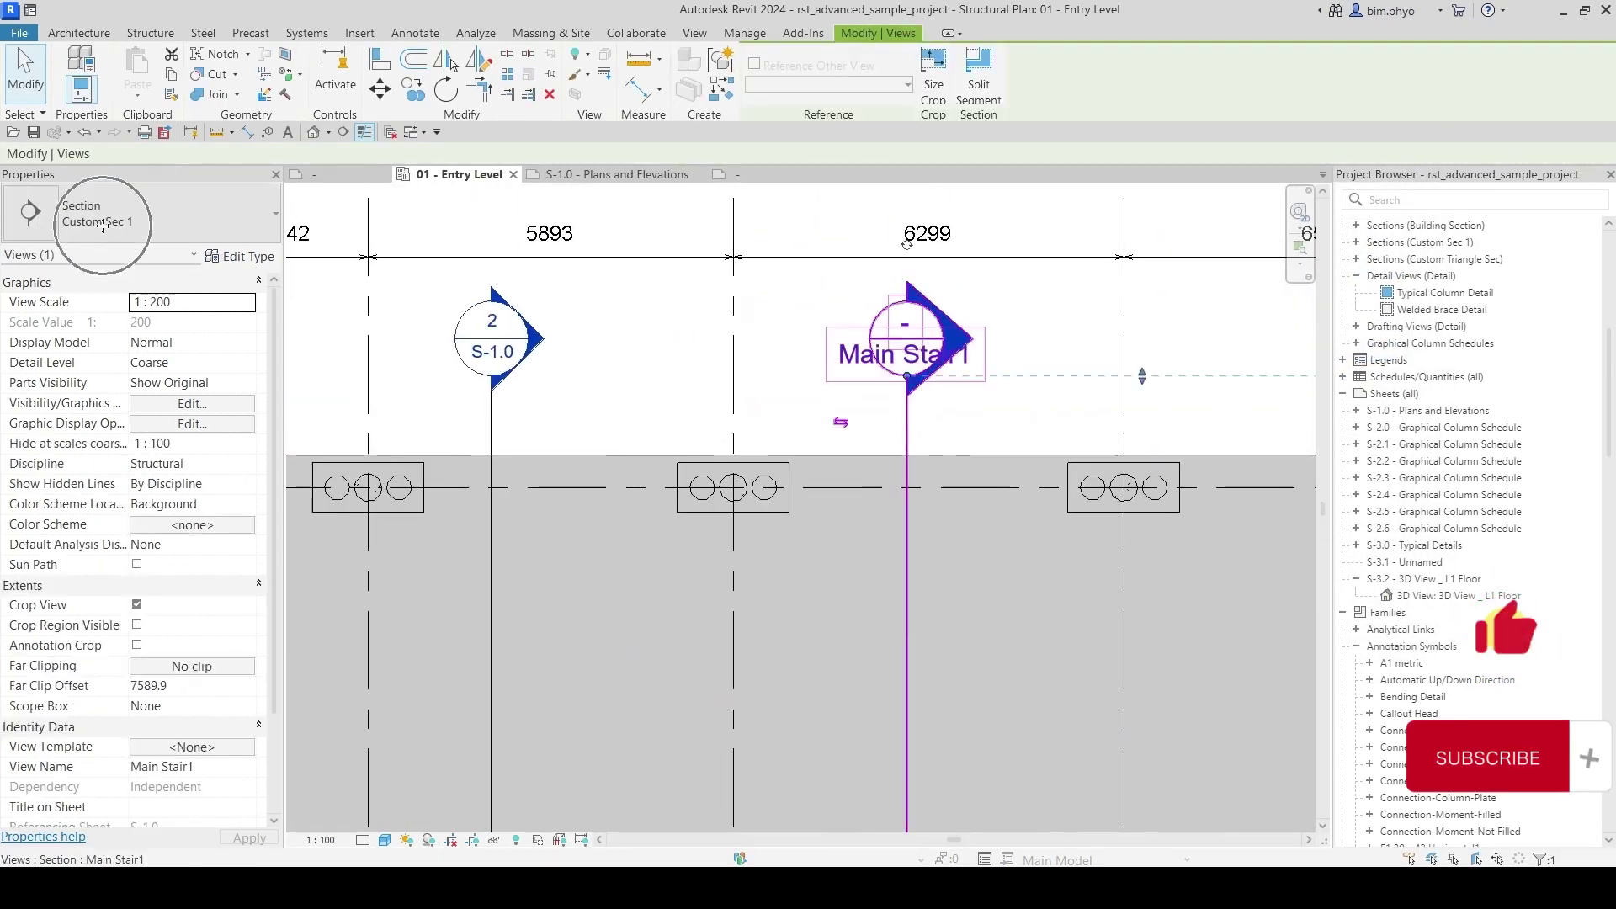
Step: Compare the section types assigned to the sections along the upper grid line, including Main Stair and Main Stair2
{"action": "scroll", "coordinate": [660, 440], "scroll_direction": "down", "scroll_amount": 4}
{"action": "left_click", "coordinate": [1043, 423]}
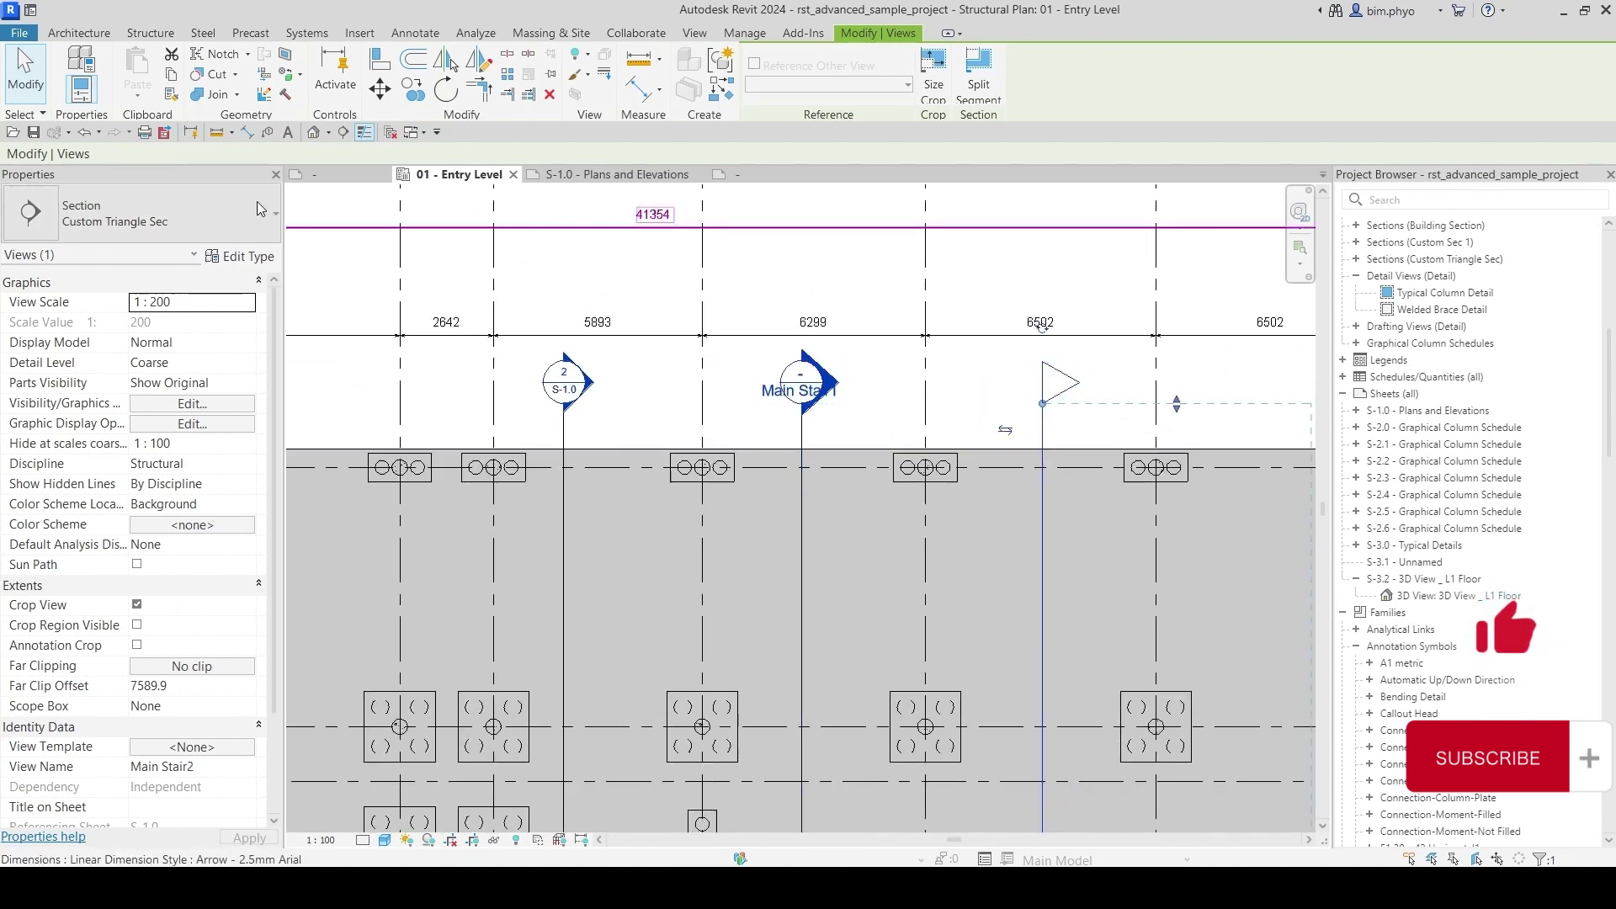
{"action": "left_click", "coordinate": [165, 202]}
{"action": "left_click", "coordinate": [565, 417]}
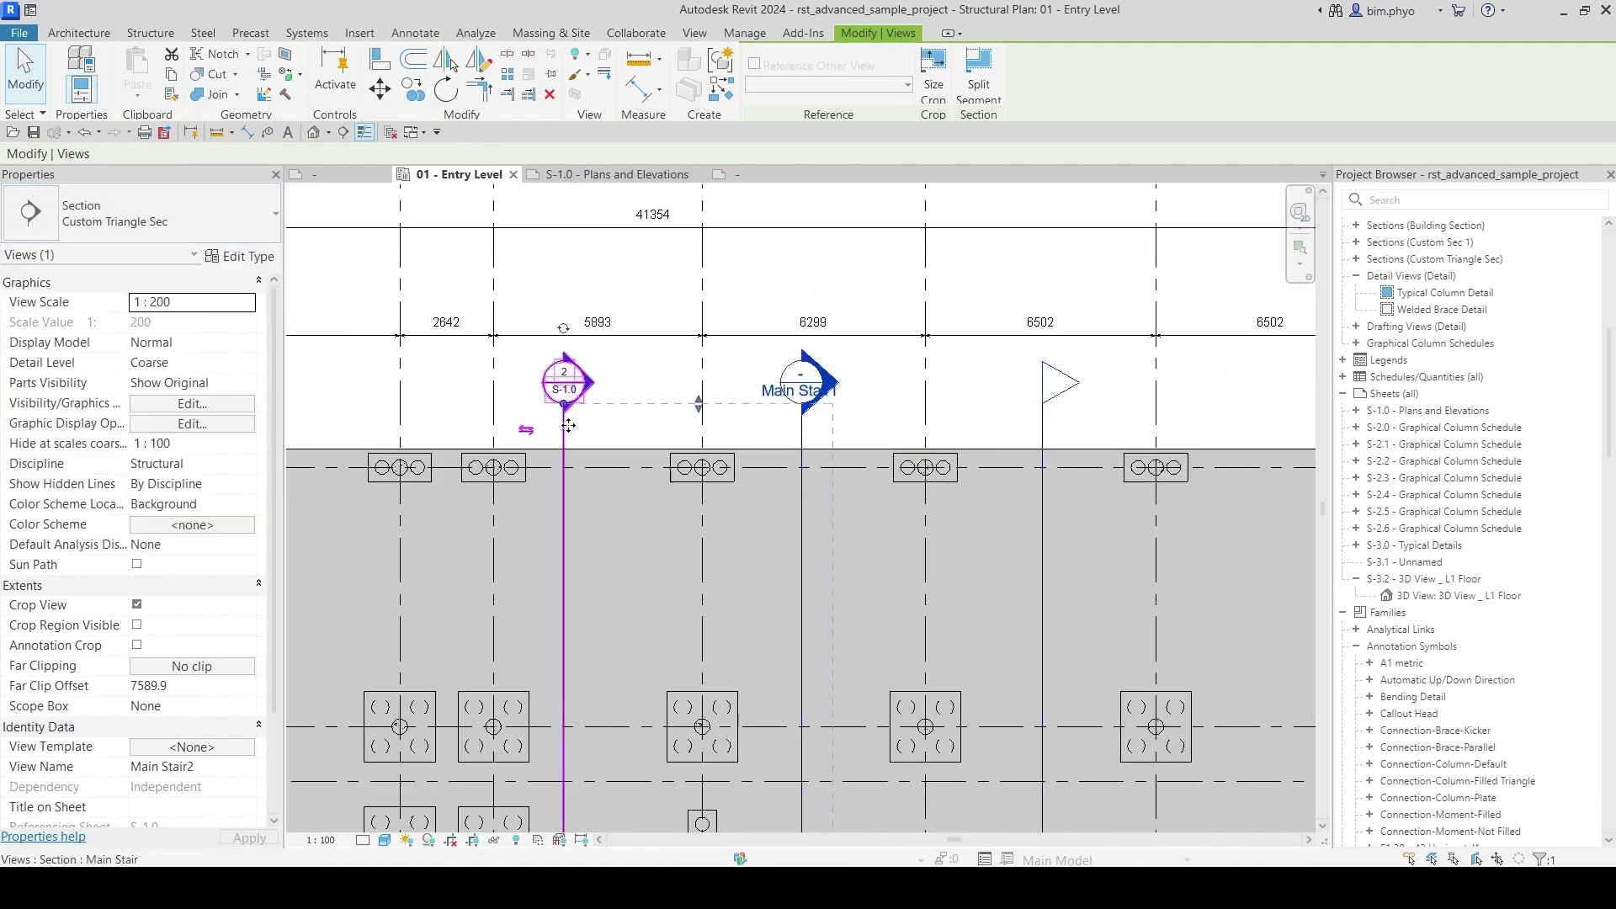
{"action": "left_click", "coordinate": [150, 236]}
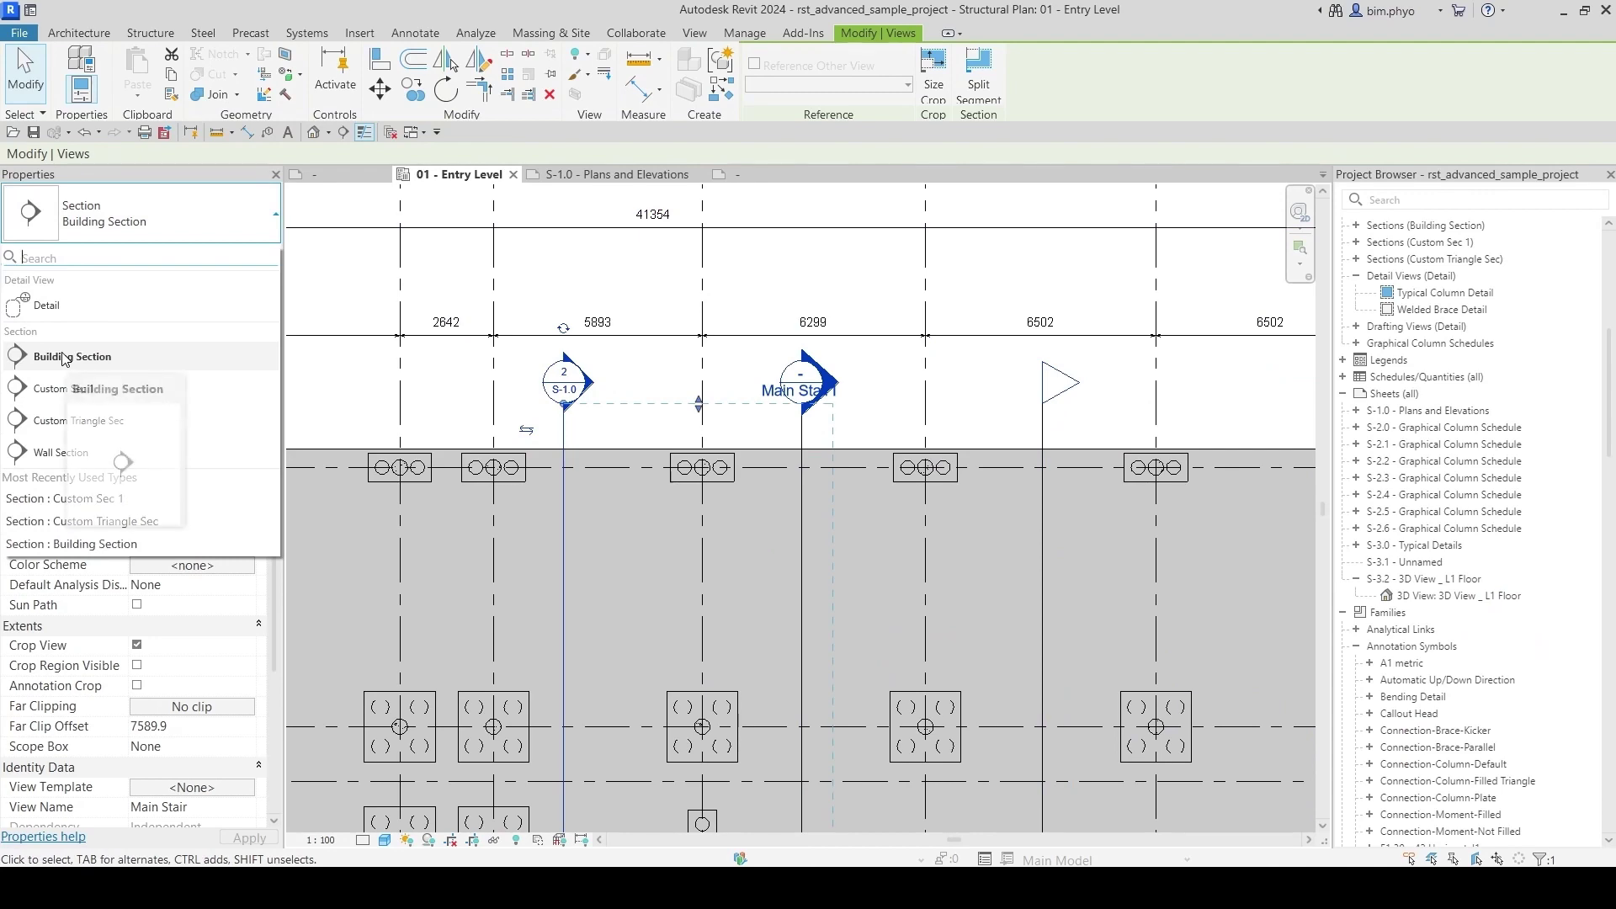
{"action": "key", "text": "Escape"}
{"action": "key", "text": "Escape"}
Step: Examine the tail symbols at the lower ends of the section lines, including the filled tail of Main Stair1
{"action": "scroll", "coordinate": [800, 379], "scroll_direction": "down", "scroll_amount": 4}
{"action": "middle_click_drag", "start_coordinate": [896, 643], "coordinate": [795, 291]}
{"action": "scroll", "coordinate": [796, 291], "scroll_direction": "down", "scroll_amount": 3}
{"action": "scroll", "coordinate": [766, 589], "scroll_direction": "up", "scroll_amount": 5}
{"action": "scroll", "coordinate": [776, 755], "scroll_direction": "down", "scroll_amount": 2}
{"action": "middle_click_drag", "start_coordinate": [841, 511], "coordinate": [837, 524]}
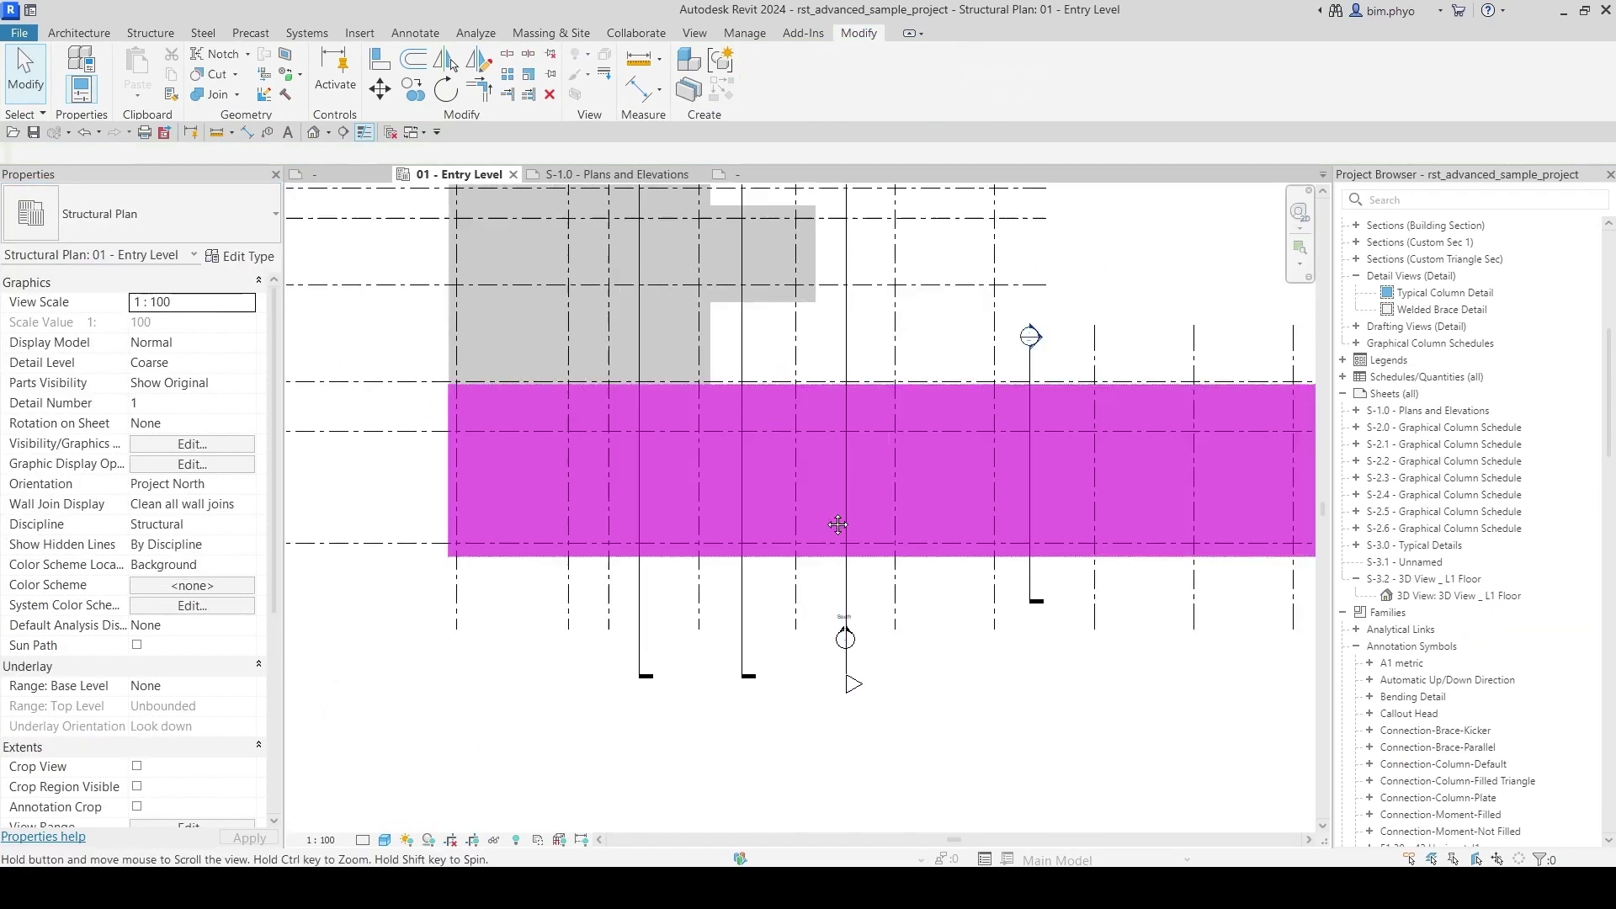
{"action": "scroll", "coordinate": [838, 525], "scroll_direction": "down", "scroll_amount": 3}
{"action": "scroll", "coordinate": [810, 530], "scroll_direction": "up", "scroll_amount": 6}
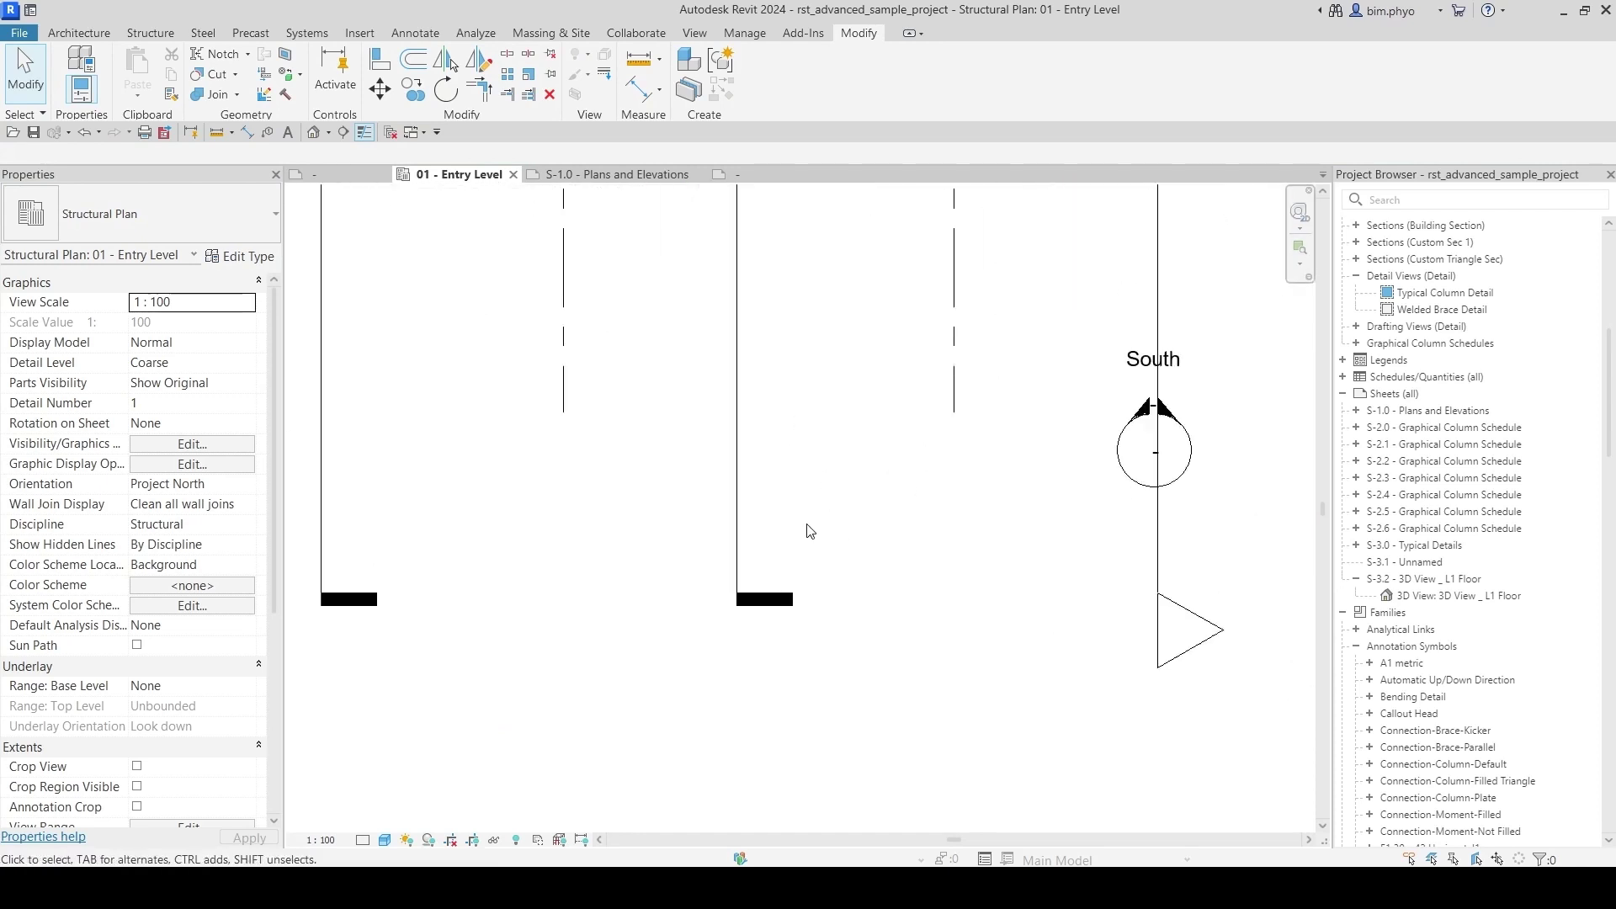
{"action": "scroll", "coordinate": [817, 526], "scroll_direction": "down", "scroll_amount": 4}
{"action": "scroll", "coordinate": [816, 674], "scroll_direction": "up", "scroll_amount": 6}
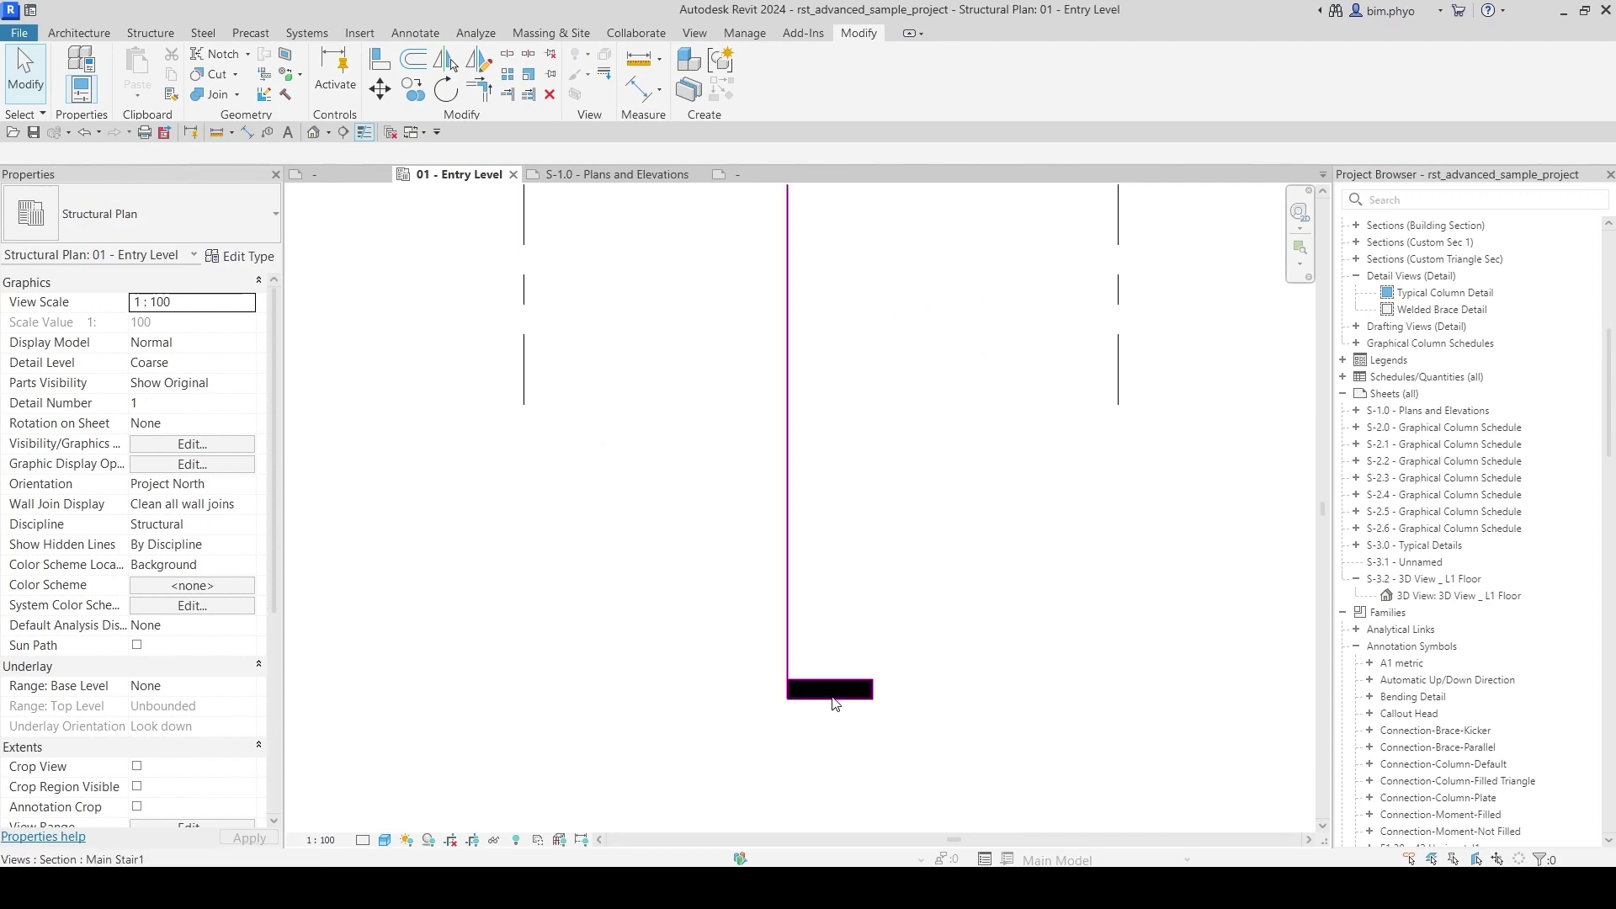
{"action": "scroll", "coordinate": [1440, 669], "scroll_direction": "down", "scroll_amount": 10}
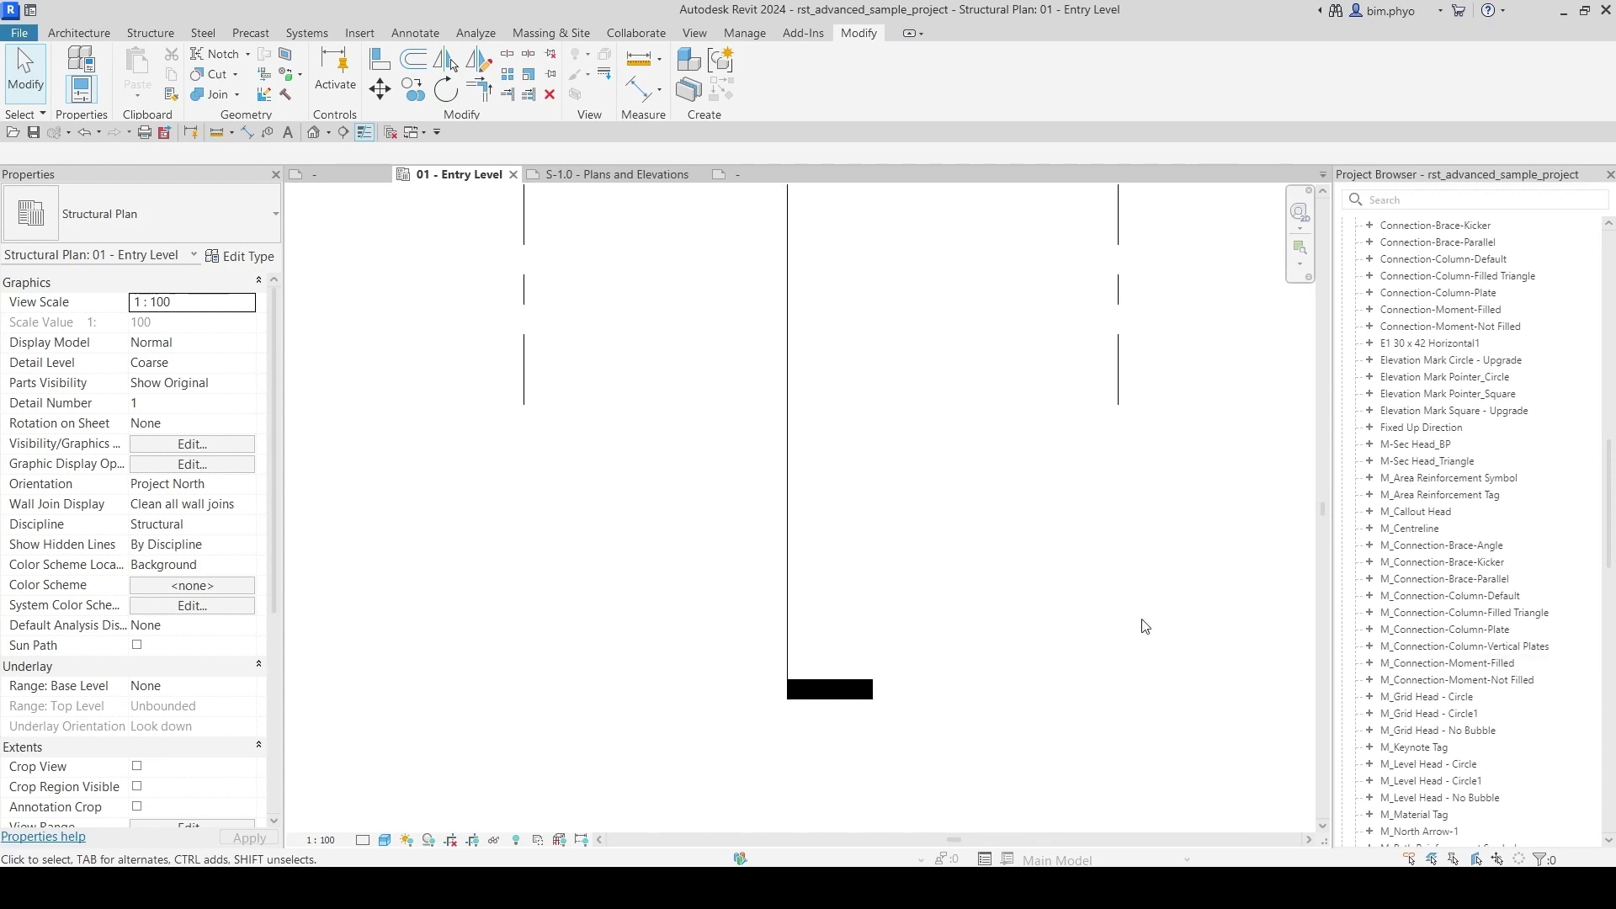
{"action": "middle_click_drag", "start_coordinate": [881, 444], "coordinate": [880, 571]}
Step: Create a new annotation symbol family from the Metric Section Head template and delete its note text and placeholder circle
{"action": "left_click", "coordinate": [23, 38]}
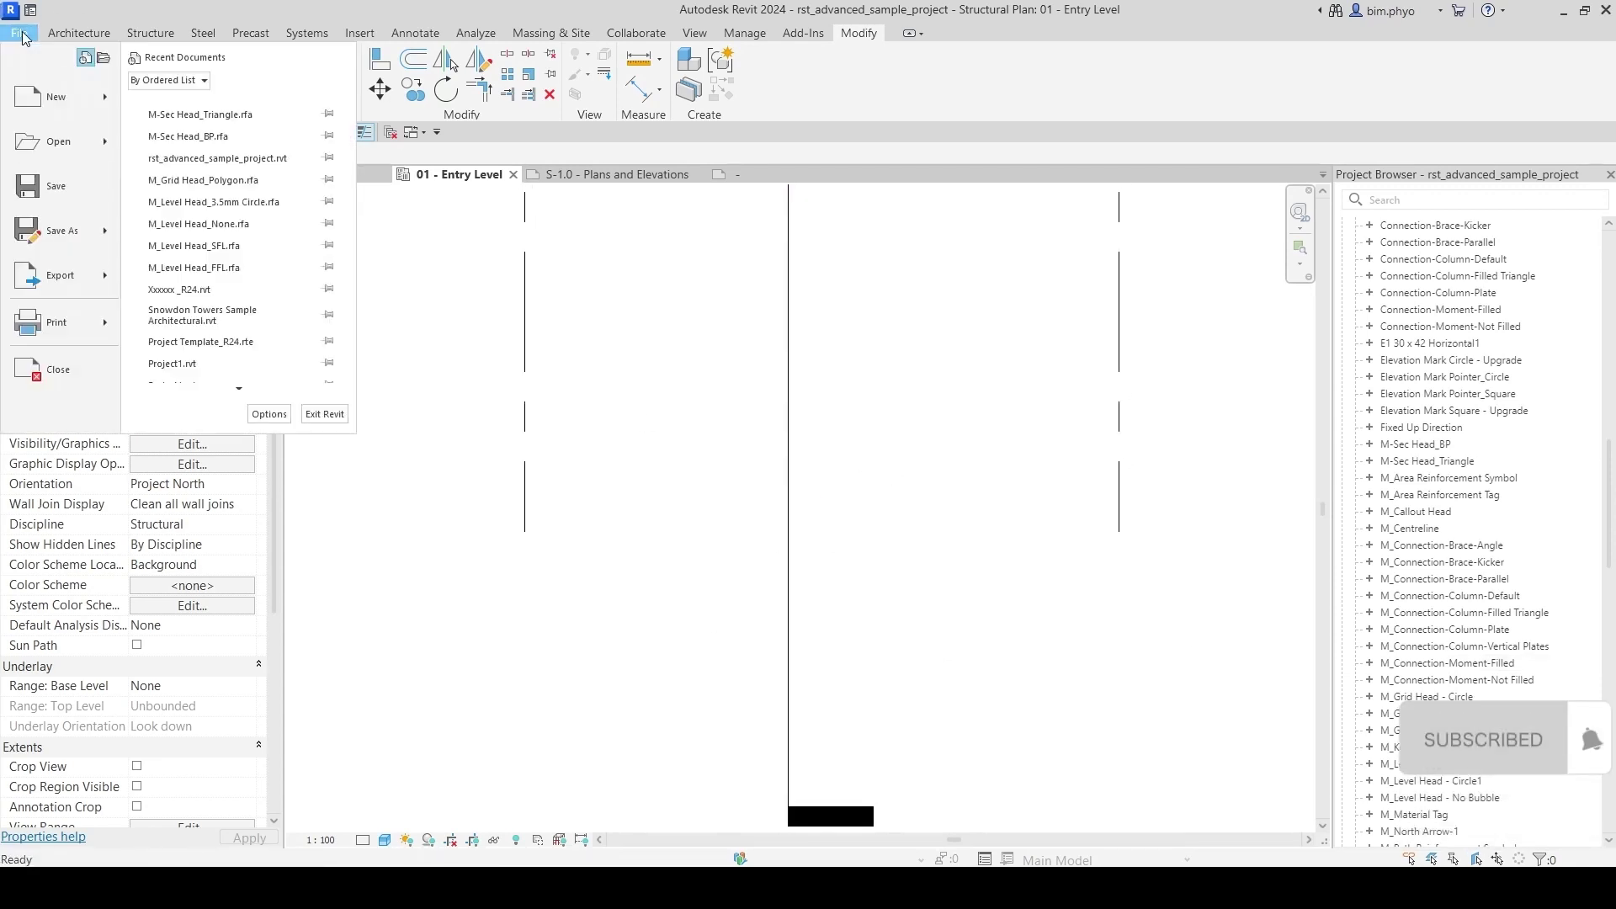
{"action": "mouse_move", "coordinate": [110, 100]}
{"action": "left_click", "coordinate": [216, 305]}
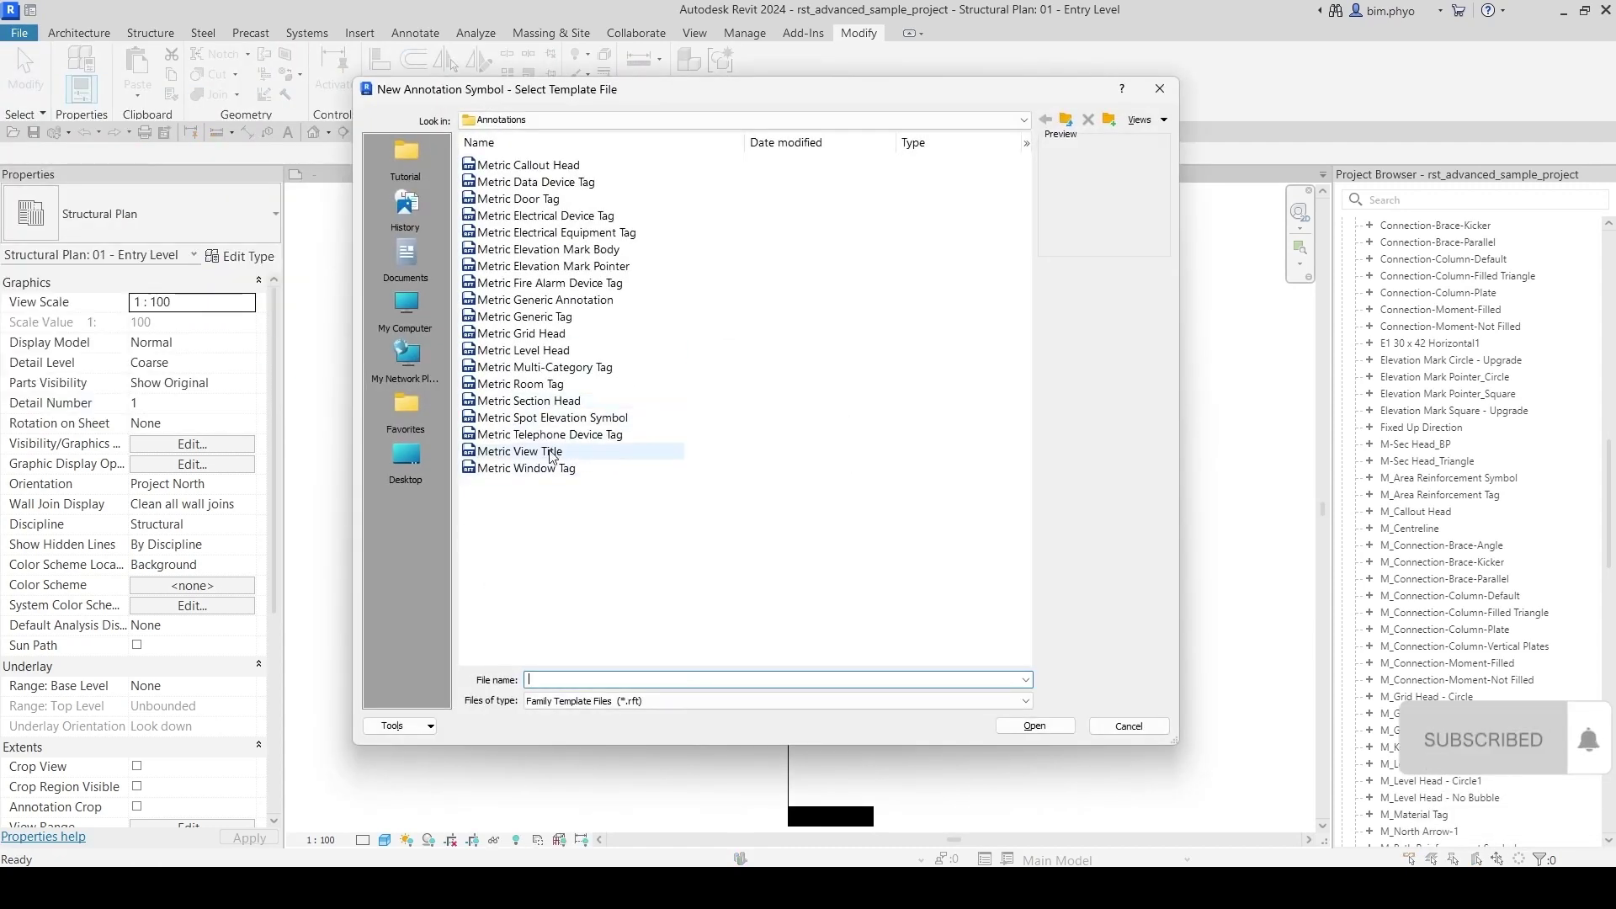
{"action": "left_click", "coordinate": [529, 402]}
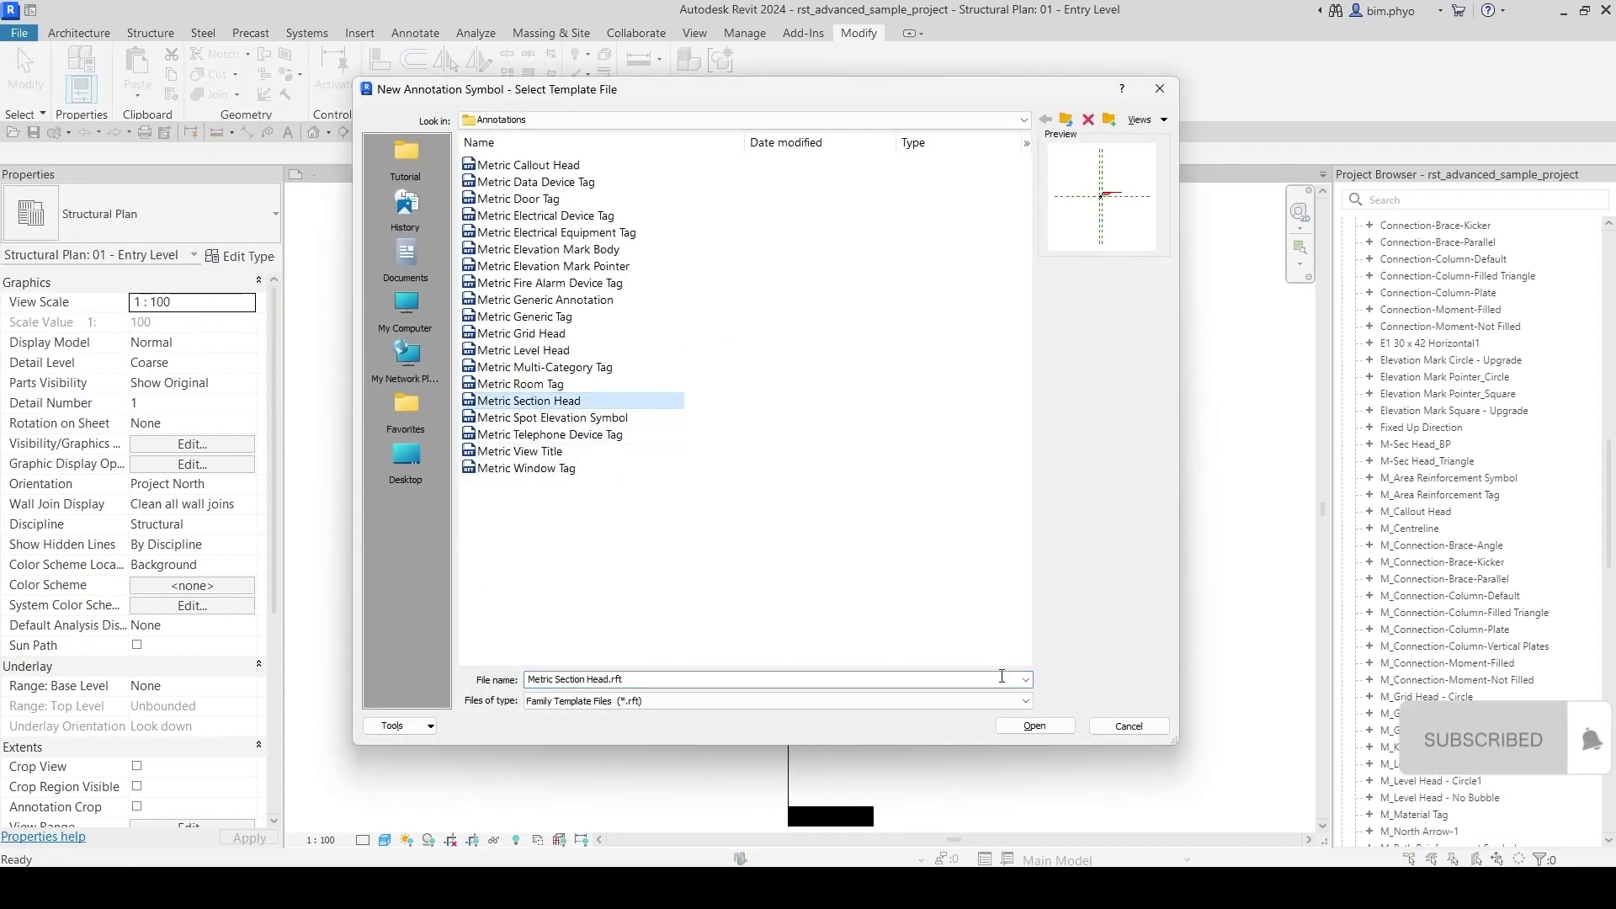
{"action": "left_click", "coordinate": [1035, 726]}
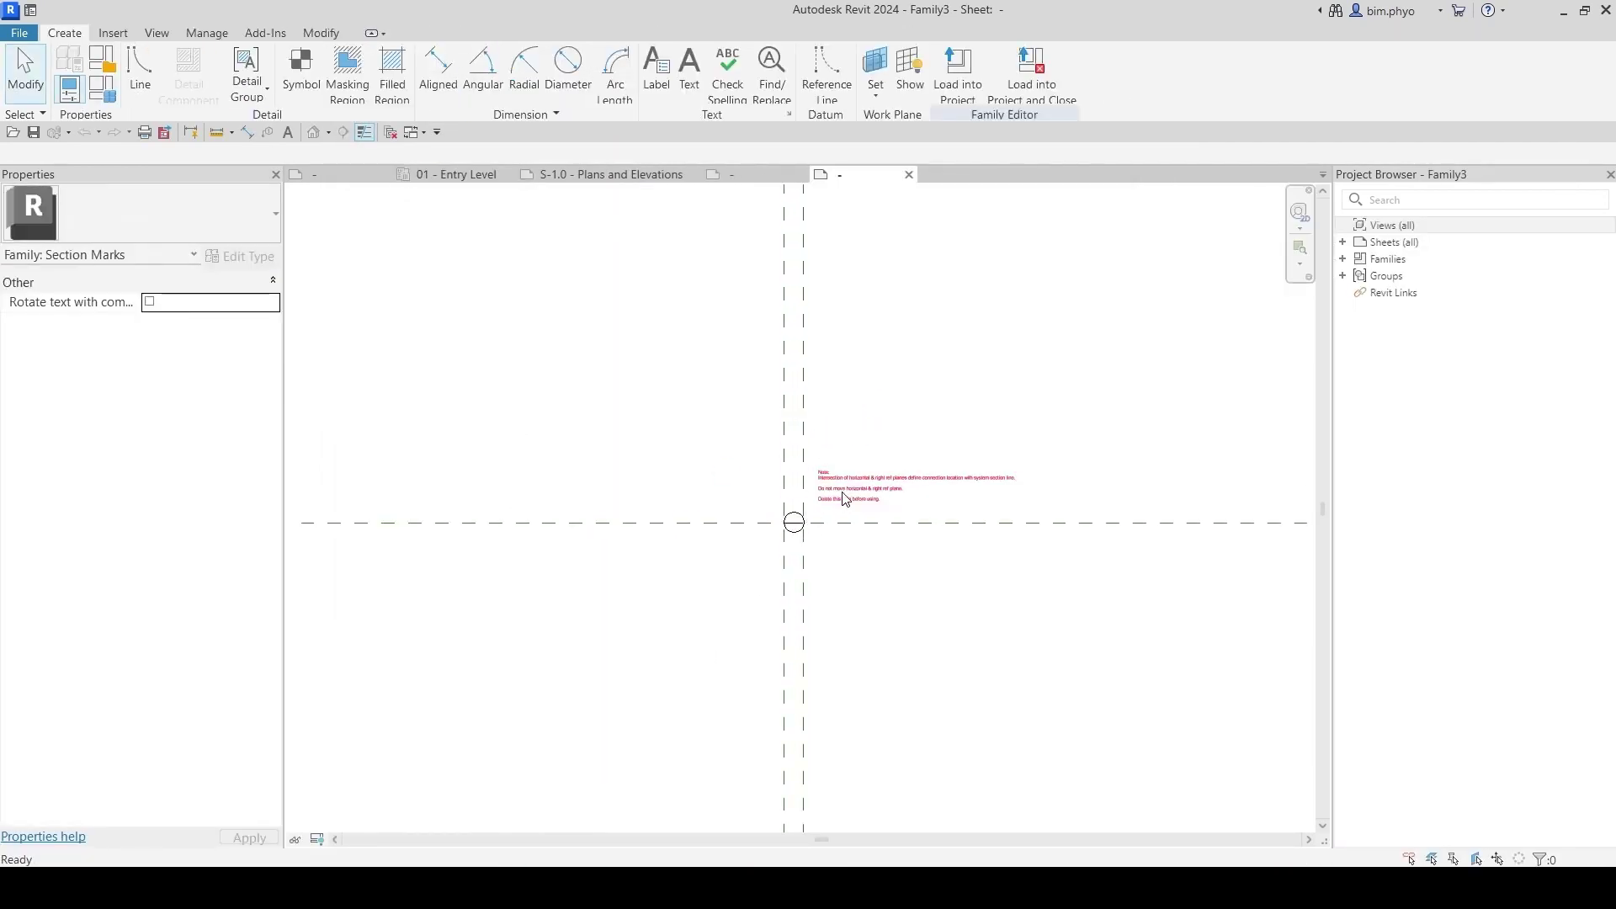
{"action": "left_click", "coordinate": [846, 499]}
{"action": "key", "text": "Delete"}
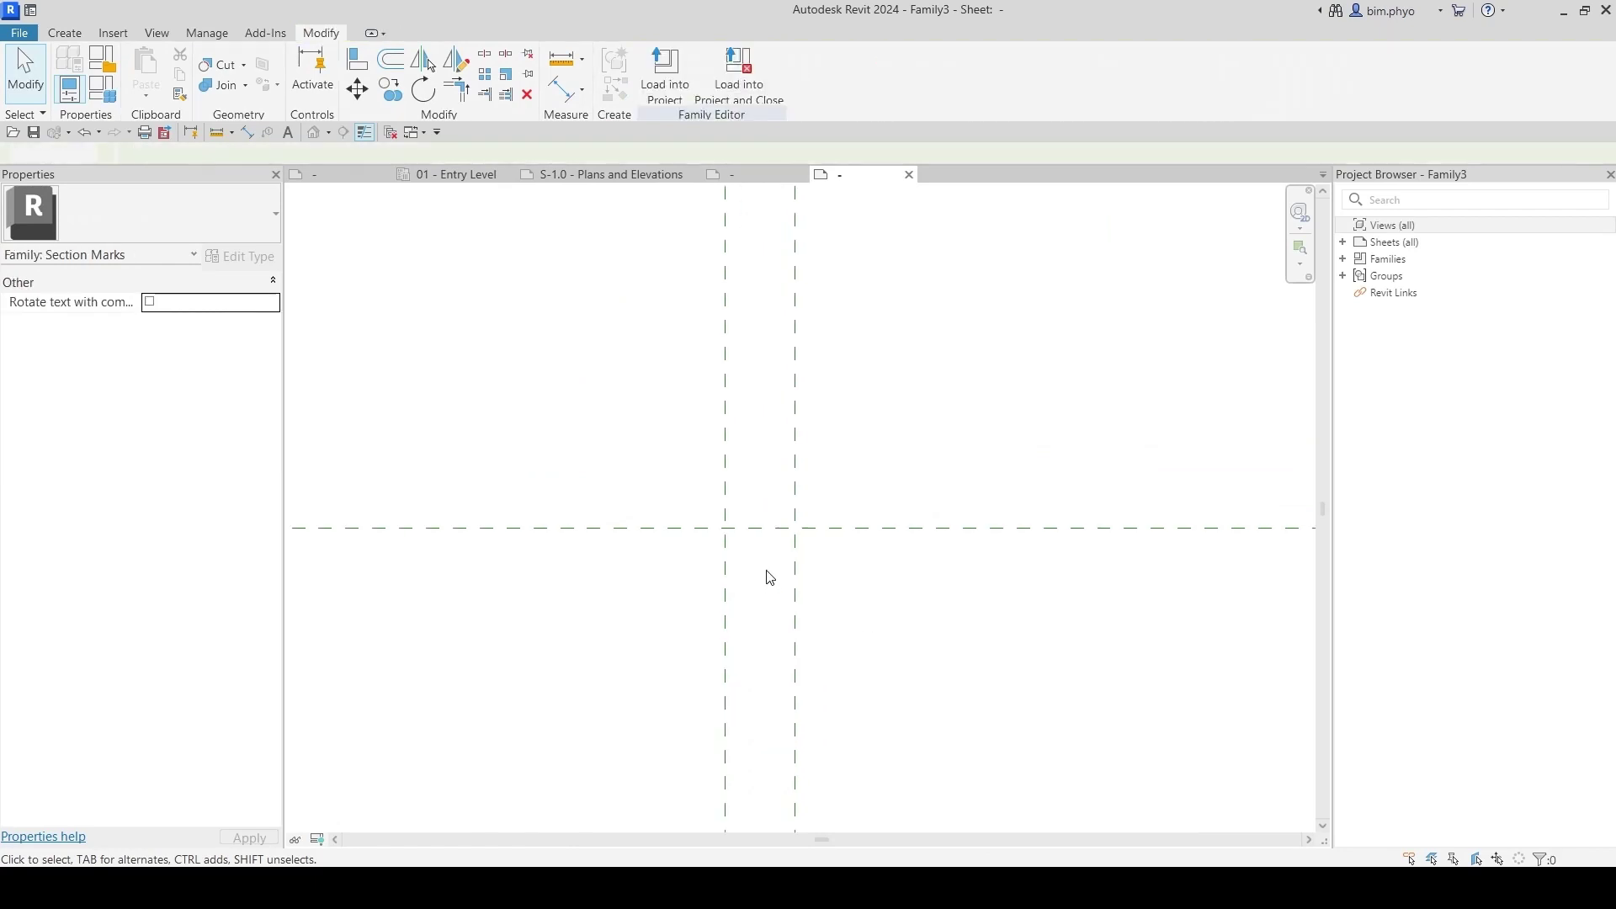
Step: Draw a horizontal reference line across both vertical reference planes, about 37.6 mm above the horizontal reference plane
{"action": "middle_click_drag", "start_coordinate": [780, 621], "coordinate": [797, 678]}
{"action": "scroll", "coordinate": [637, 599], "scroll_direction": "down", "scroll_amount": 2}
{"action": "left_click", "coordinate": [55, 32]}
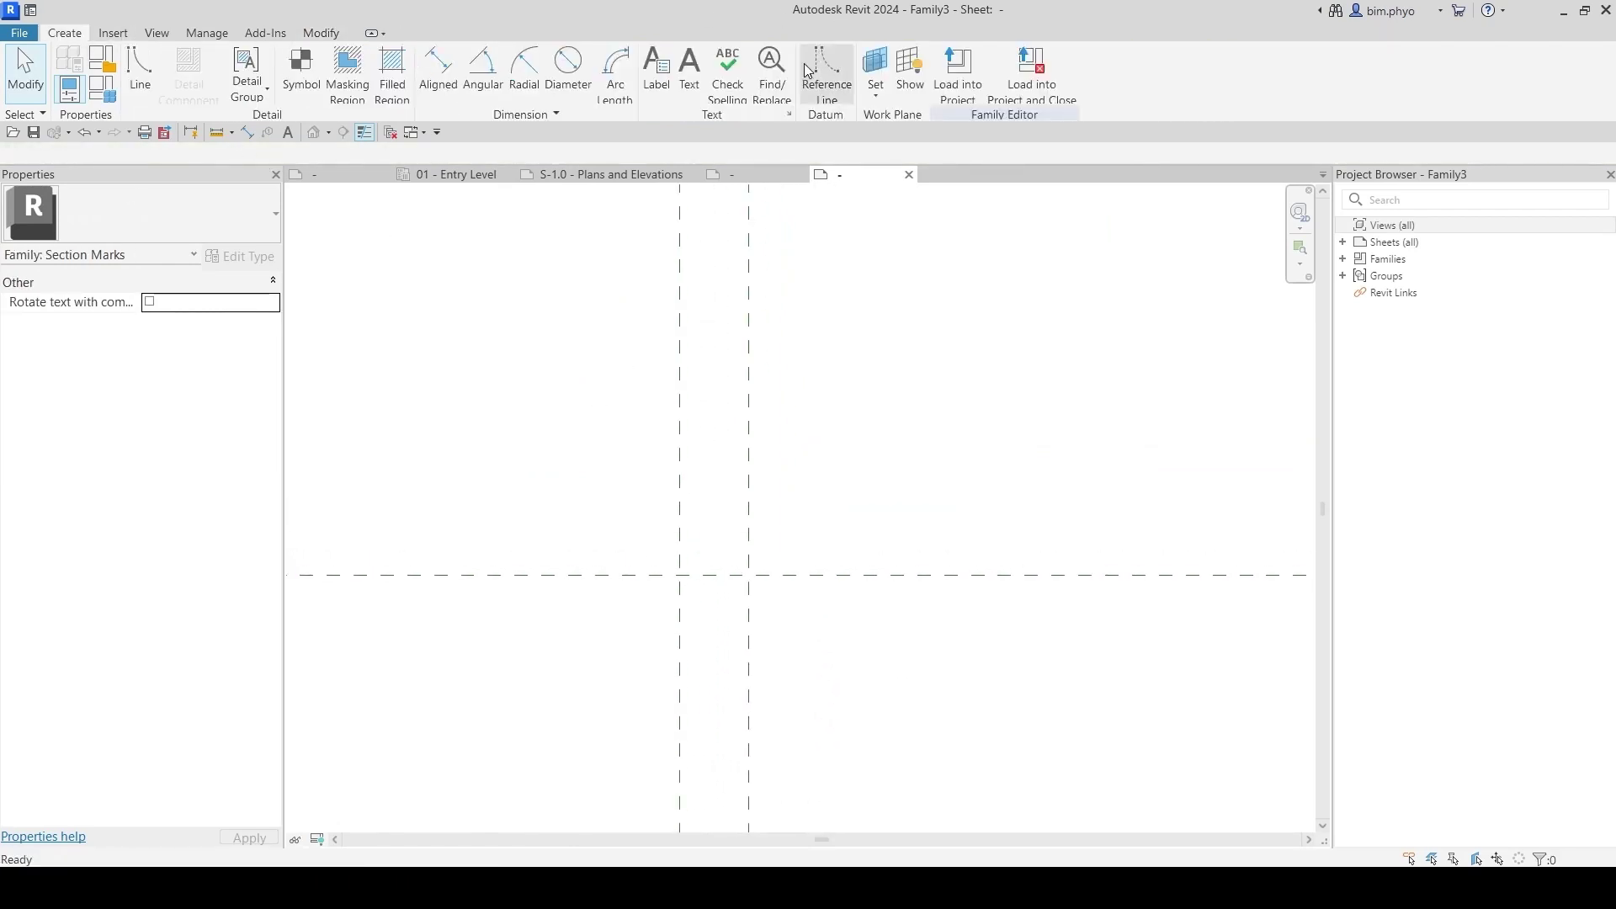
{"action": "scroll", "coordinate": [791, 454], "scroll_direction": "down", "scroll_amount": 2}
{"action": "left_click", "coordinate": [643, 404]}
{"action": "left_click", "coordinate": [859, 401]}
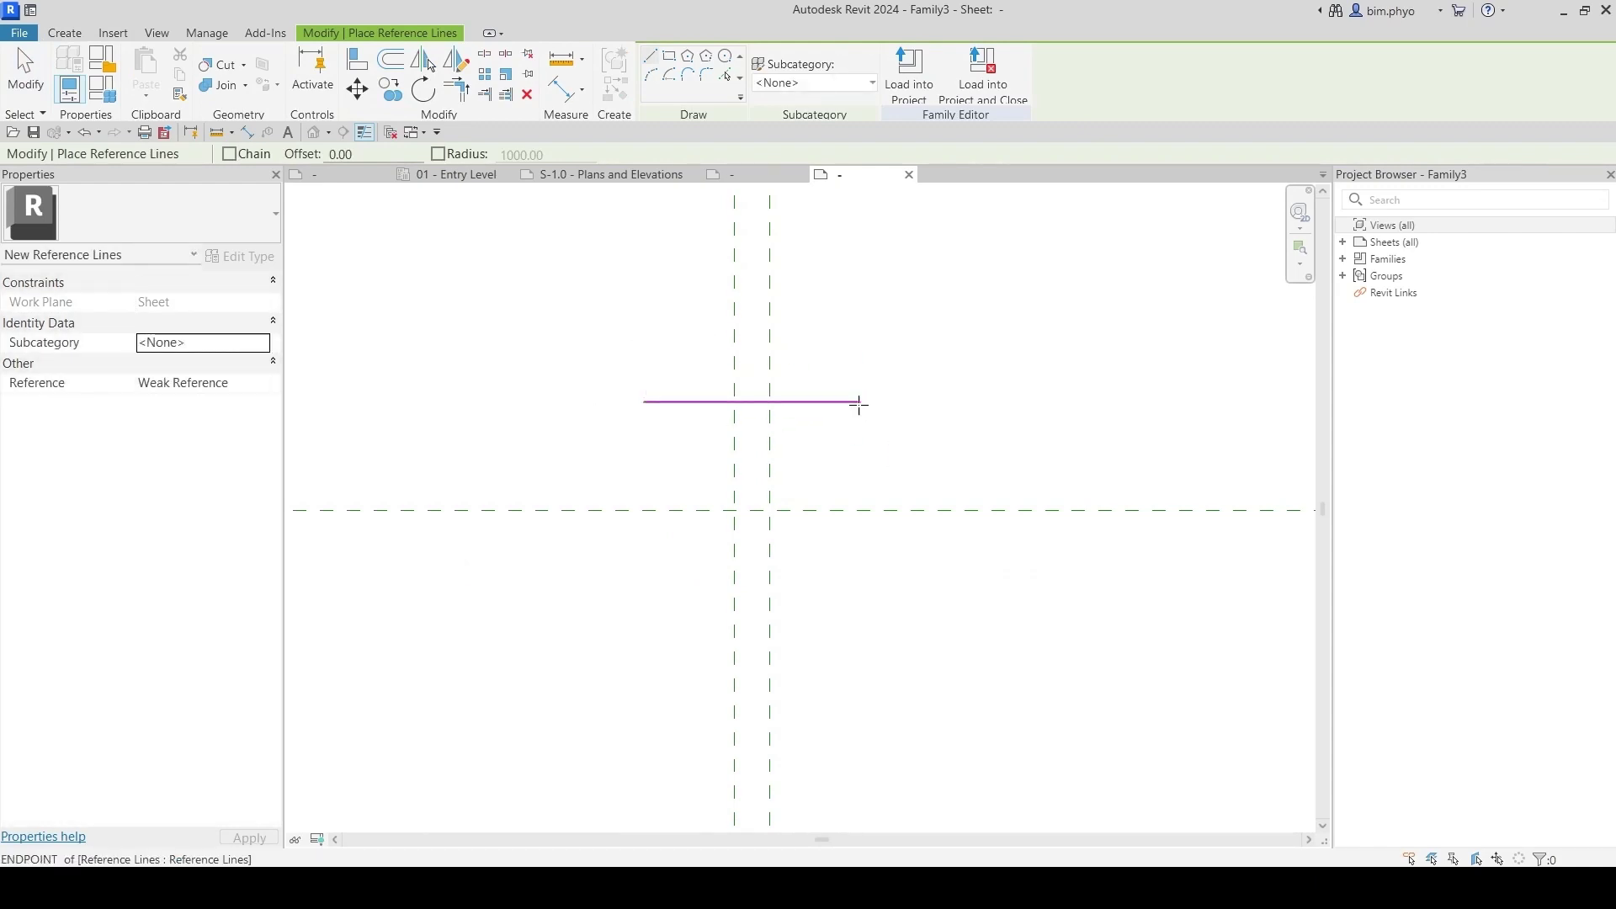
{"action": "key", "text": "Escape"}
{"action": "key", "text": "Escape"}
Step: Dimension the reference line from the horizontal plane and label that dimension with a new type parameter named Height
{"action": "key", "text": "i"}
{"action": "left_click", "coordinate": [795, 509]}
{"action": "left_click", "coordinate": [803, 402]}
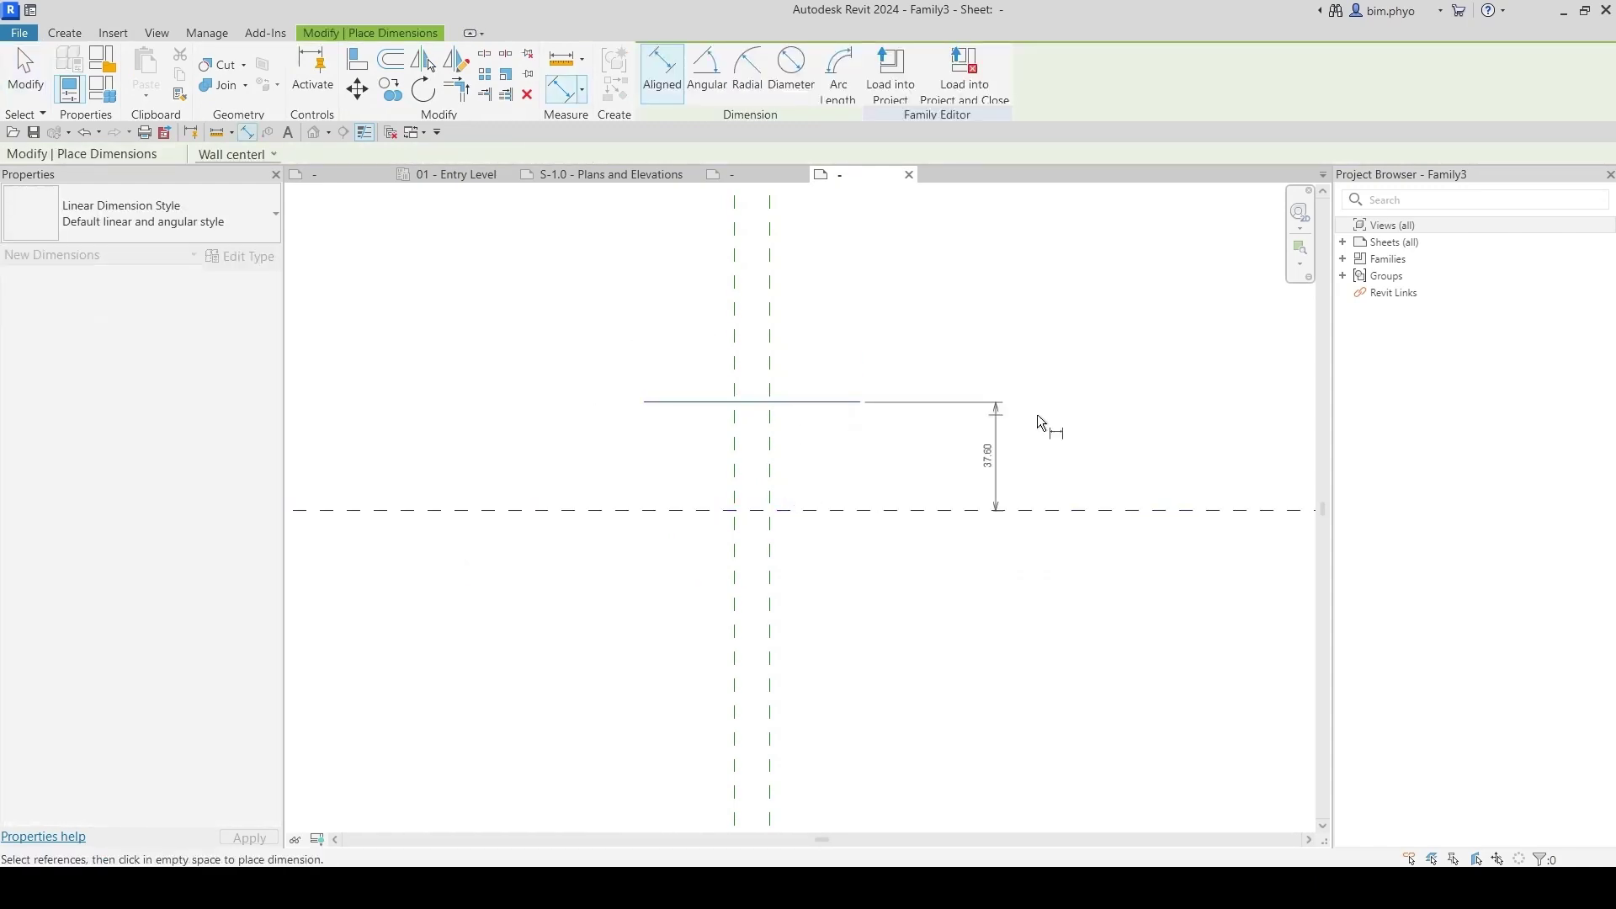
{"action": "left_click", "coordinate": [1048, 442]}
{"action": "key", "text": "Escape"}
{"action": "left_click", "coordinate": [1047, 464]}
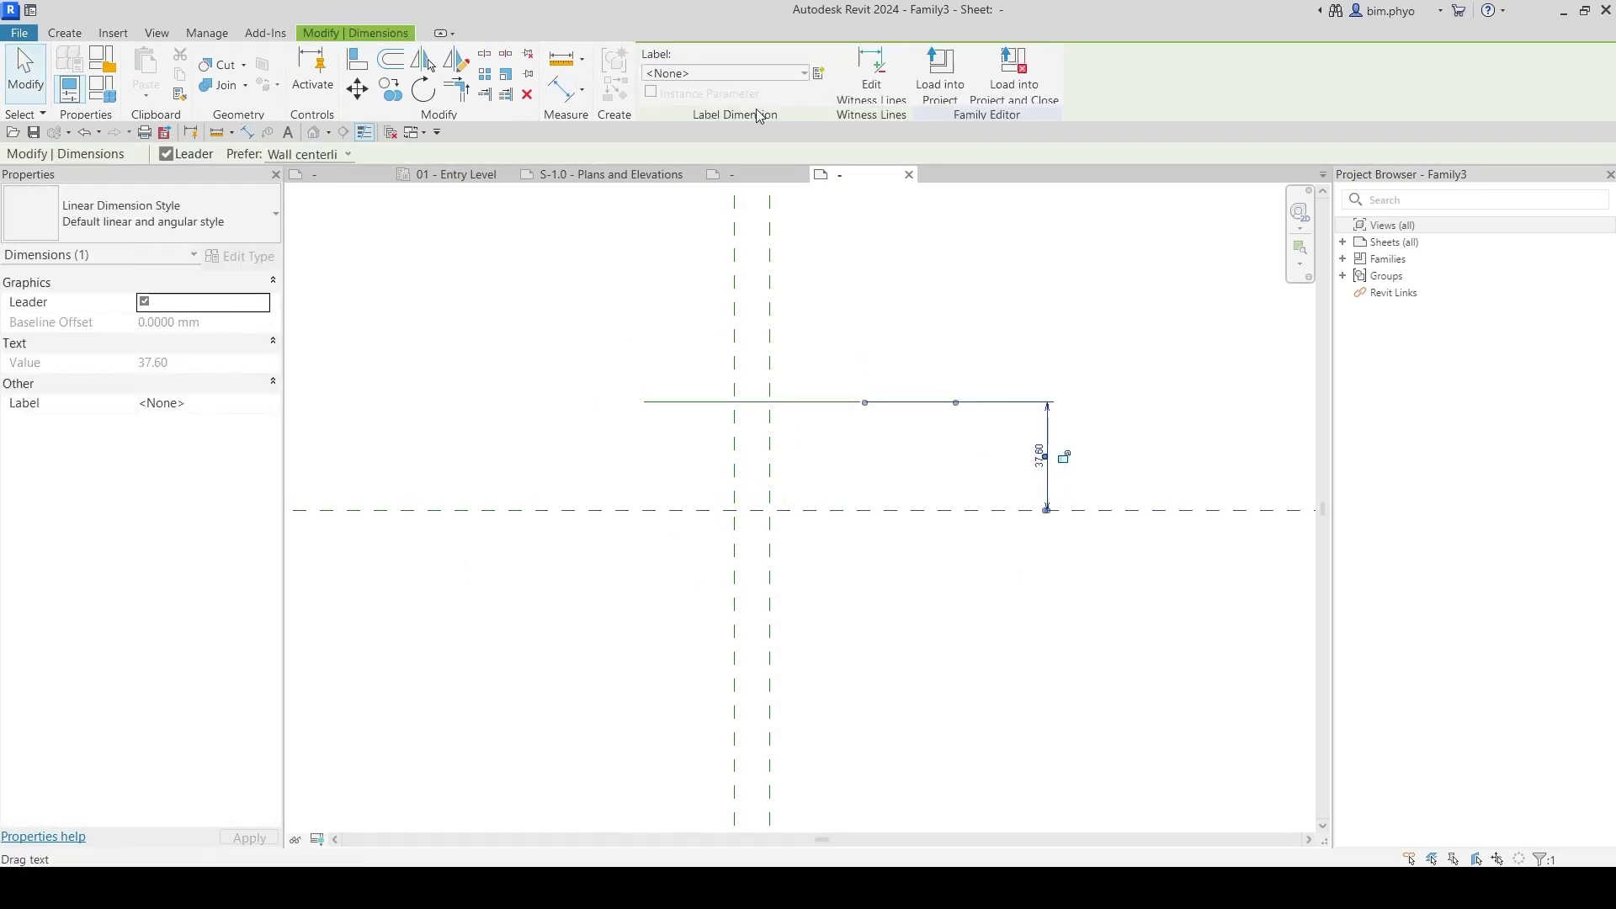
{"action": "left_click", "coordinate": [821, 74]}
{"action": "type", "text": "Height"}
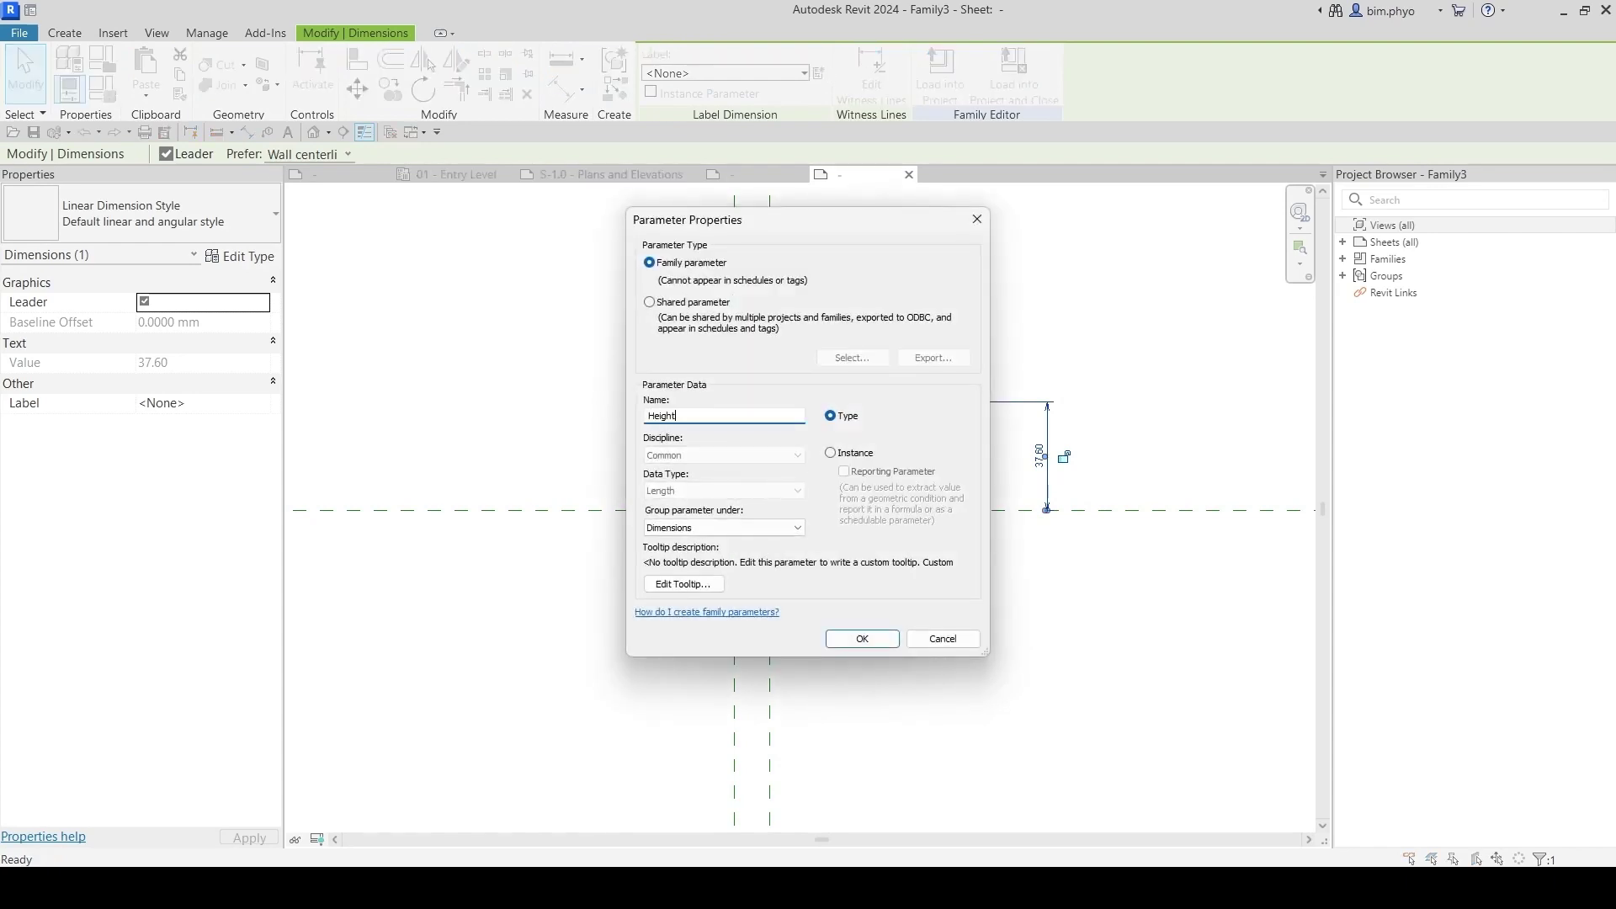
{"action": "key", "text": "Return"}
{"action": "left_click", "coordinate": [873, 458]}
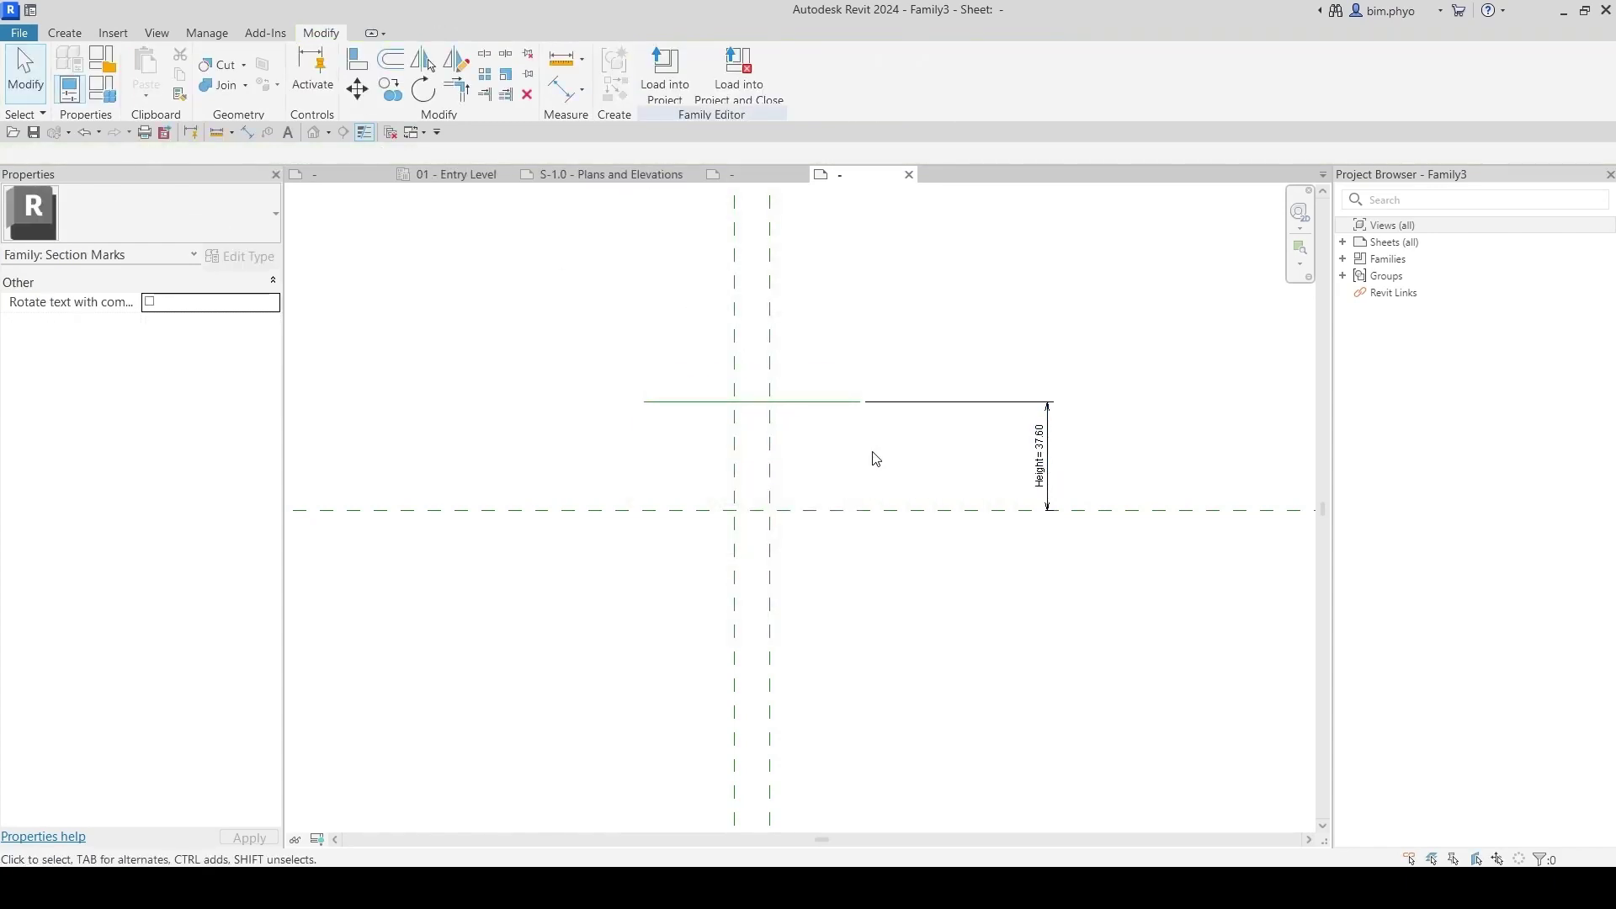
Step: Dimension the gap between the two vertical reference planes and label it with a new type parameter named Width
{"action": "key", "text": "d"}
{"action": "key", "text": "i"}
{"action": "left_click", "coordinate": [735, 576]}
{"action": "left_click", "coordinate": [770, 576]}
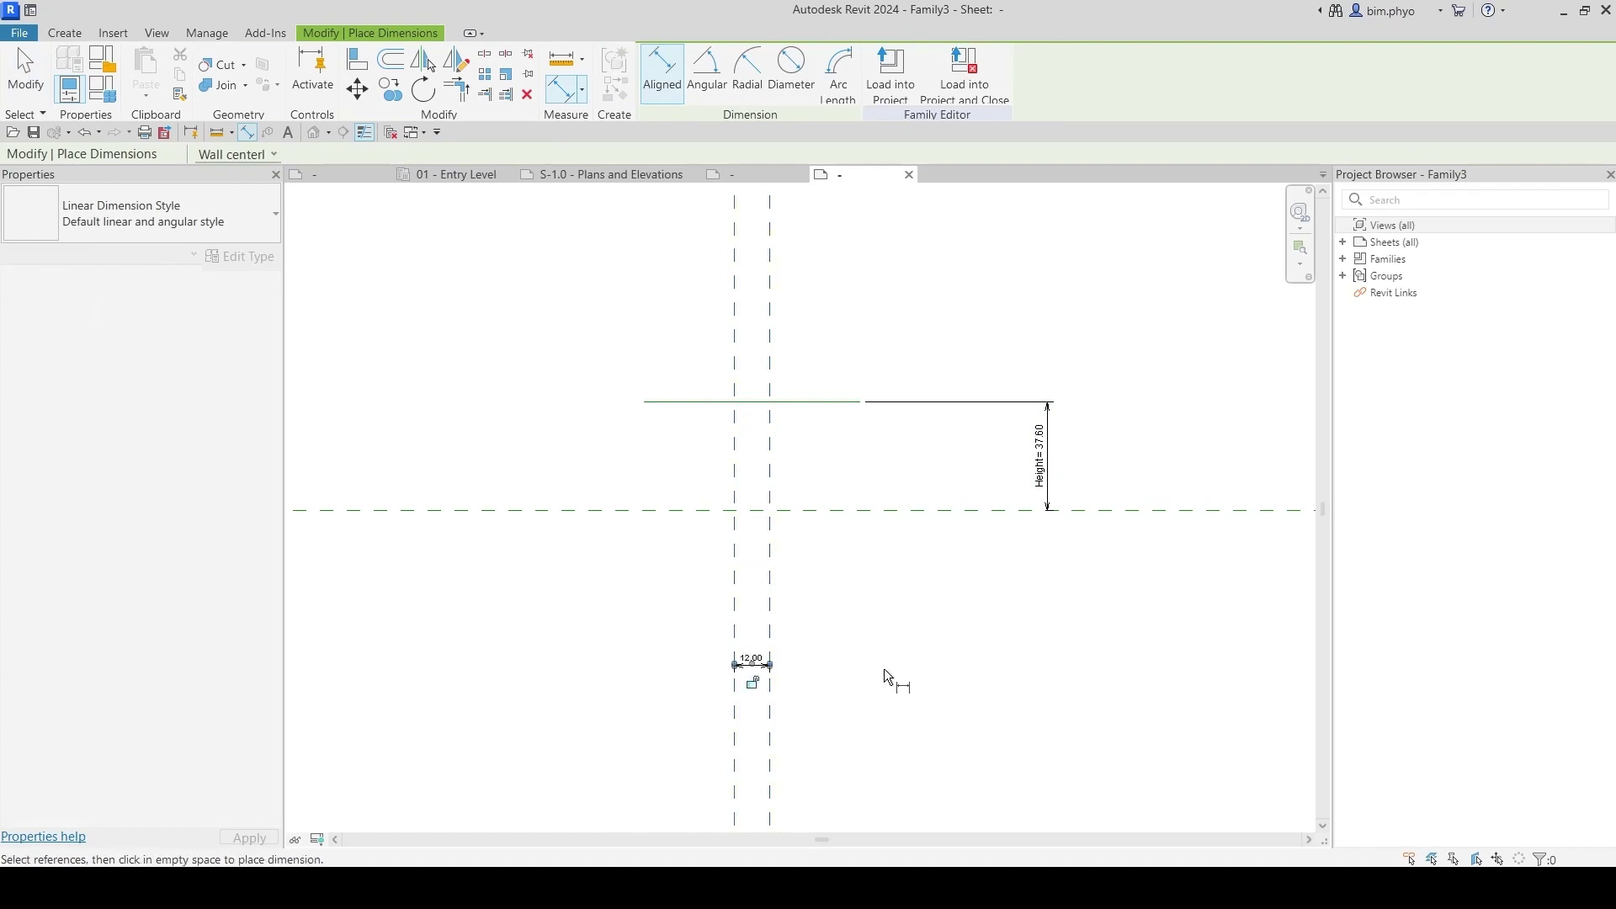
{"action": "left_click", "coordinate": [741, 682]}
{"action": "key", "text": "Escape"}
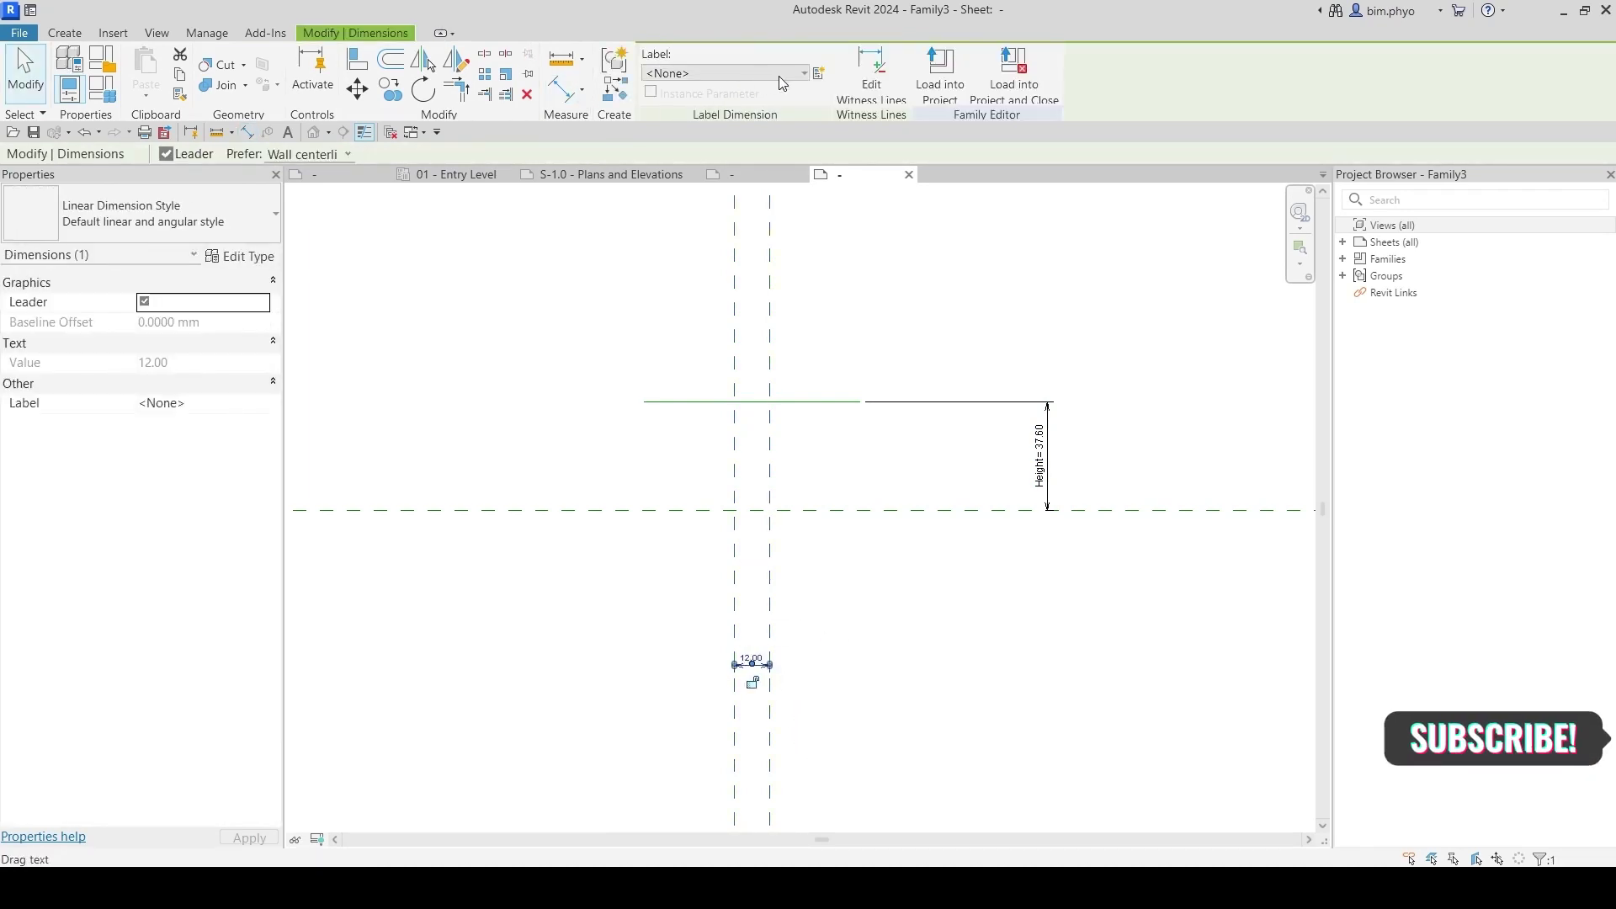
{"action": "left_click", "coordinate": [819, 73]}
{"action": "type", "text": "Wid"}
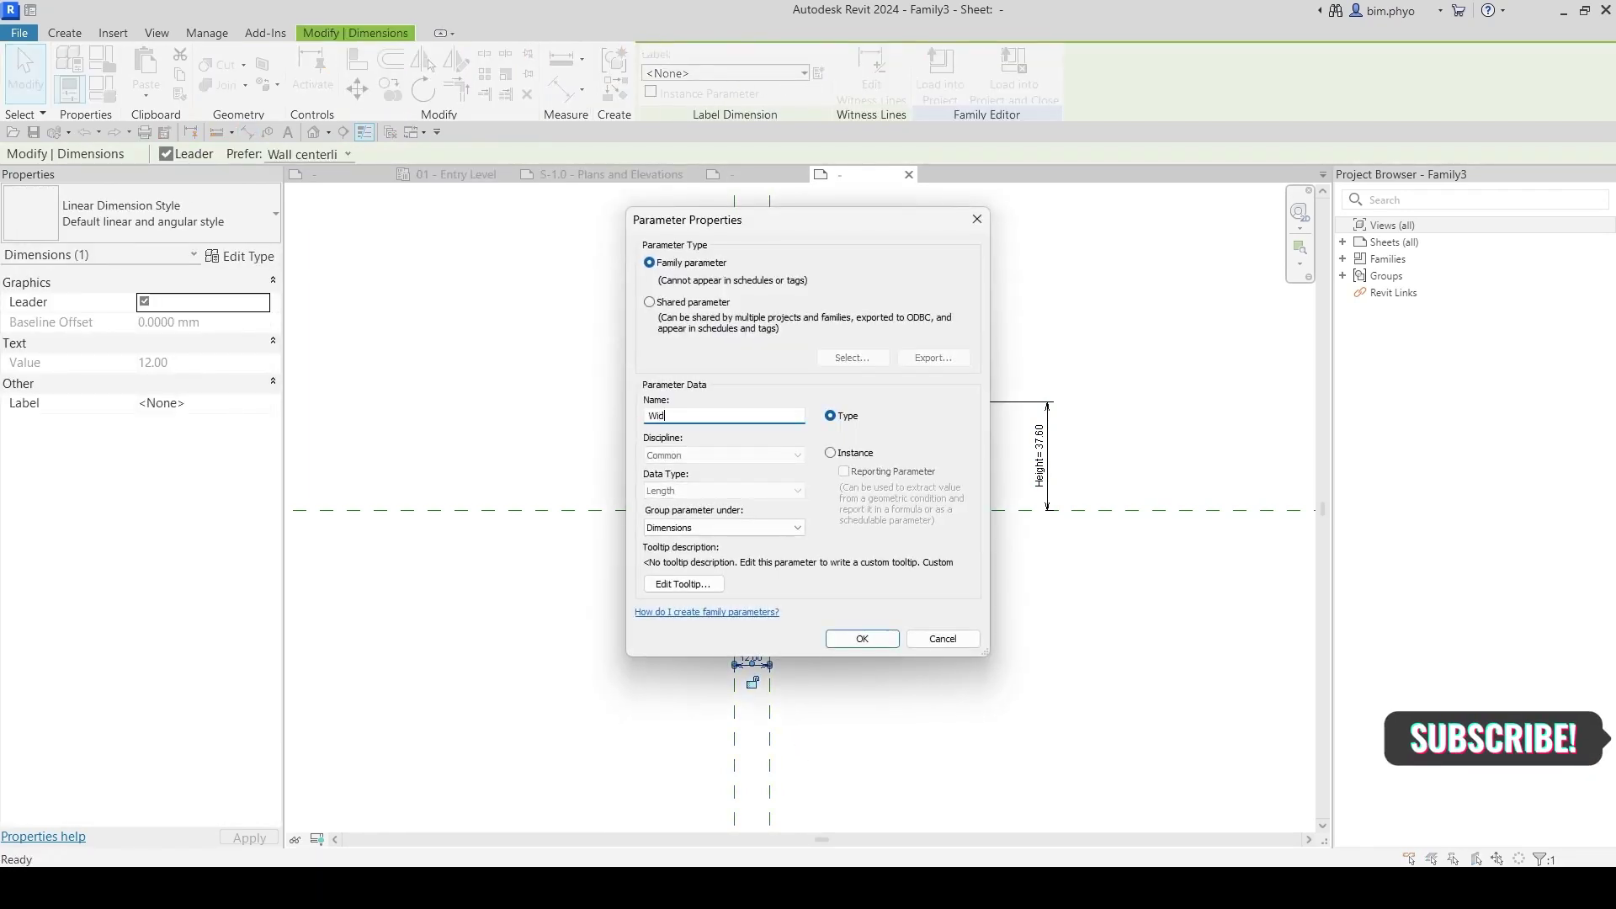
{"action": "type", "text": "th"}
{"action": "key", "text": "Return"}
{"action": "left_click", "coordinate": [815, 251]}
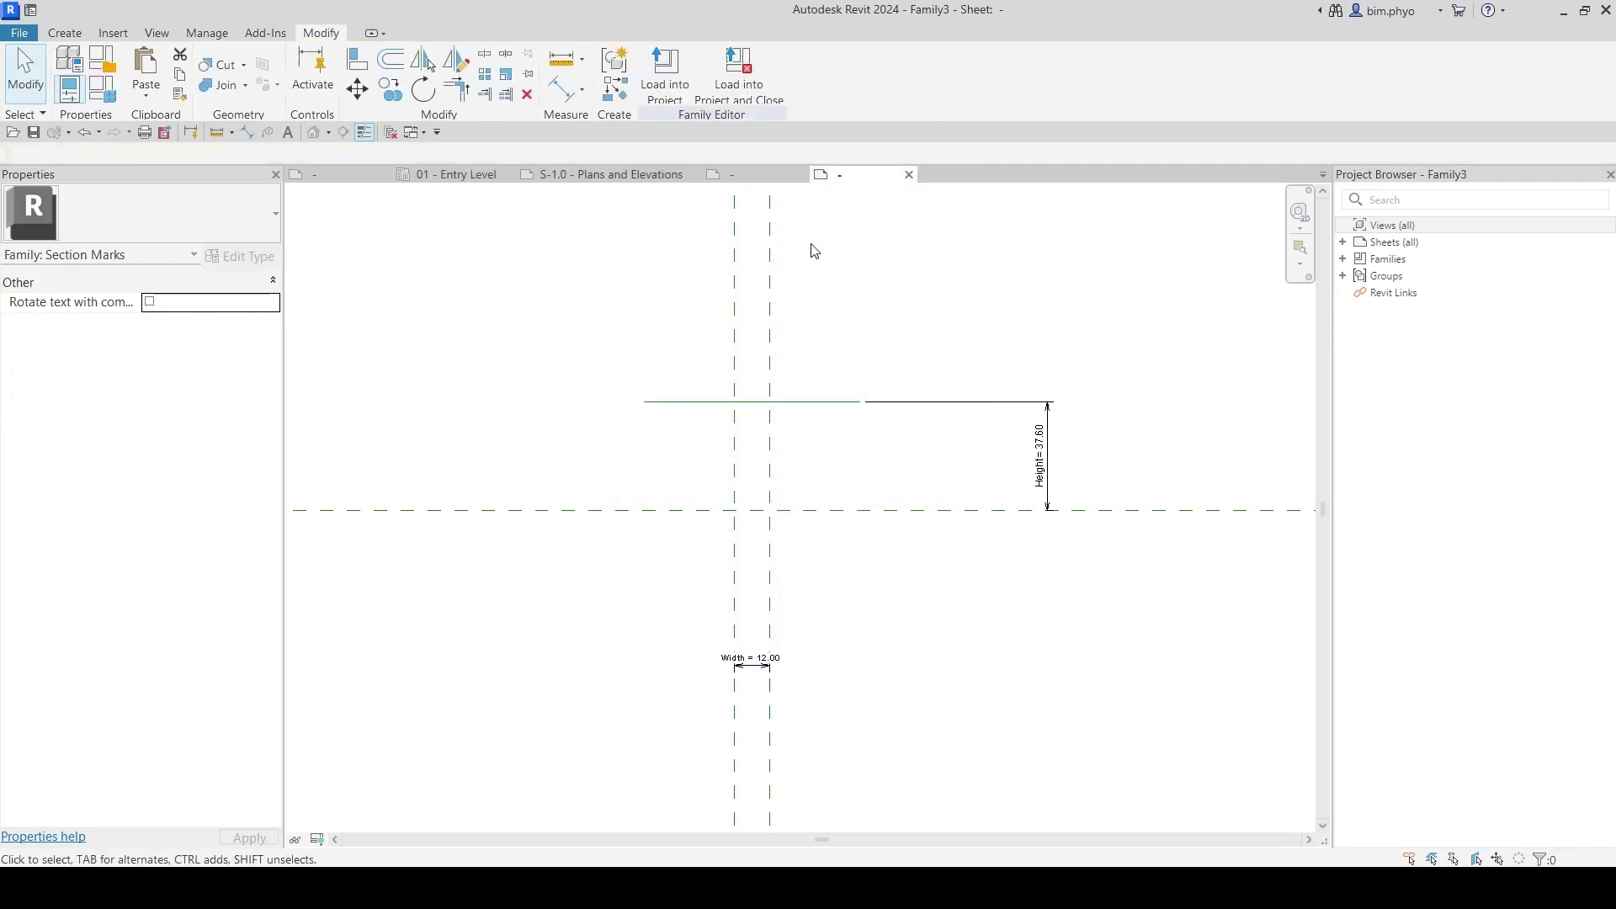
Step: Create a rectangular filled region between the vertical planes, from the horizontal plane to the reference line, with its edges locked to them
{"action": "left_click", "coordinate": [65, 33]}
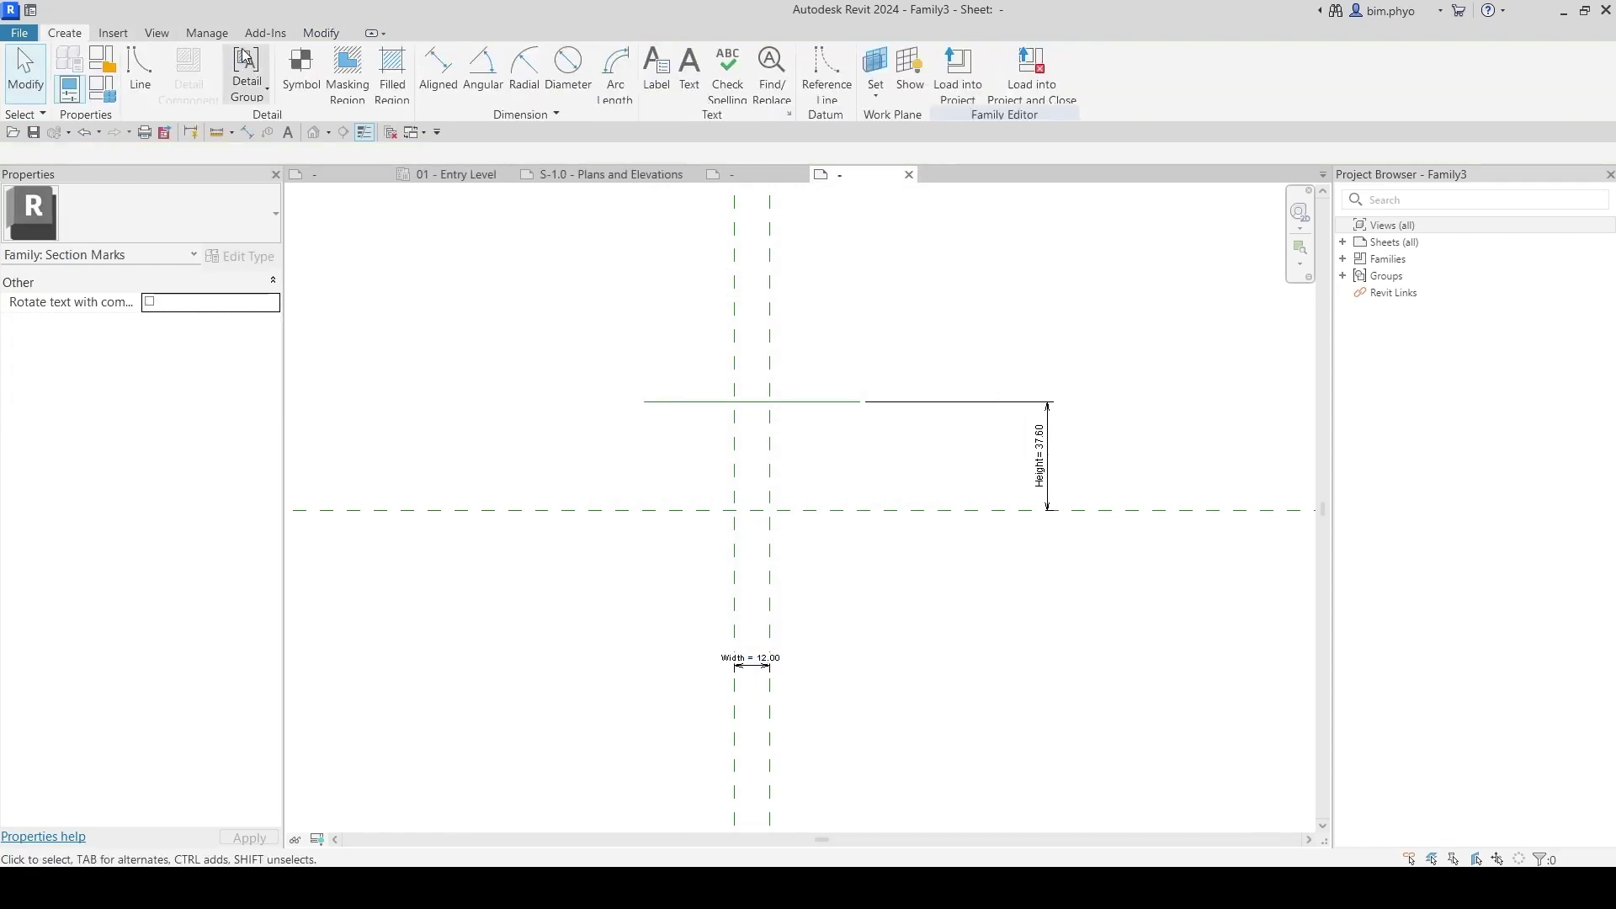
{"action": "left_click", "coordinate": [394, 80]}
{"action": "left_click", "coordinate": [709, 58]}
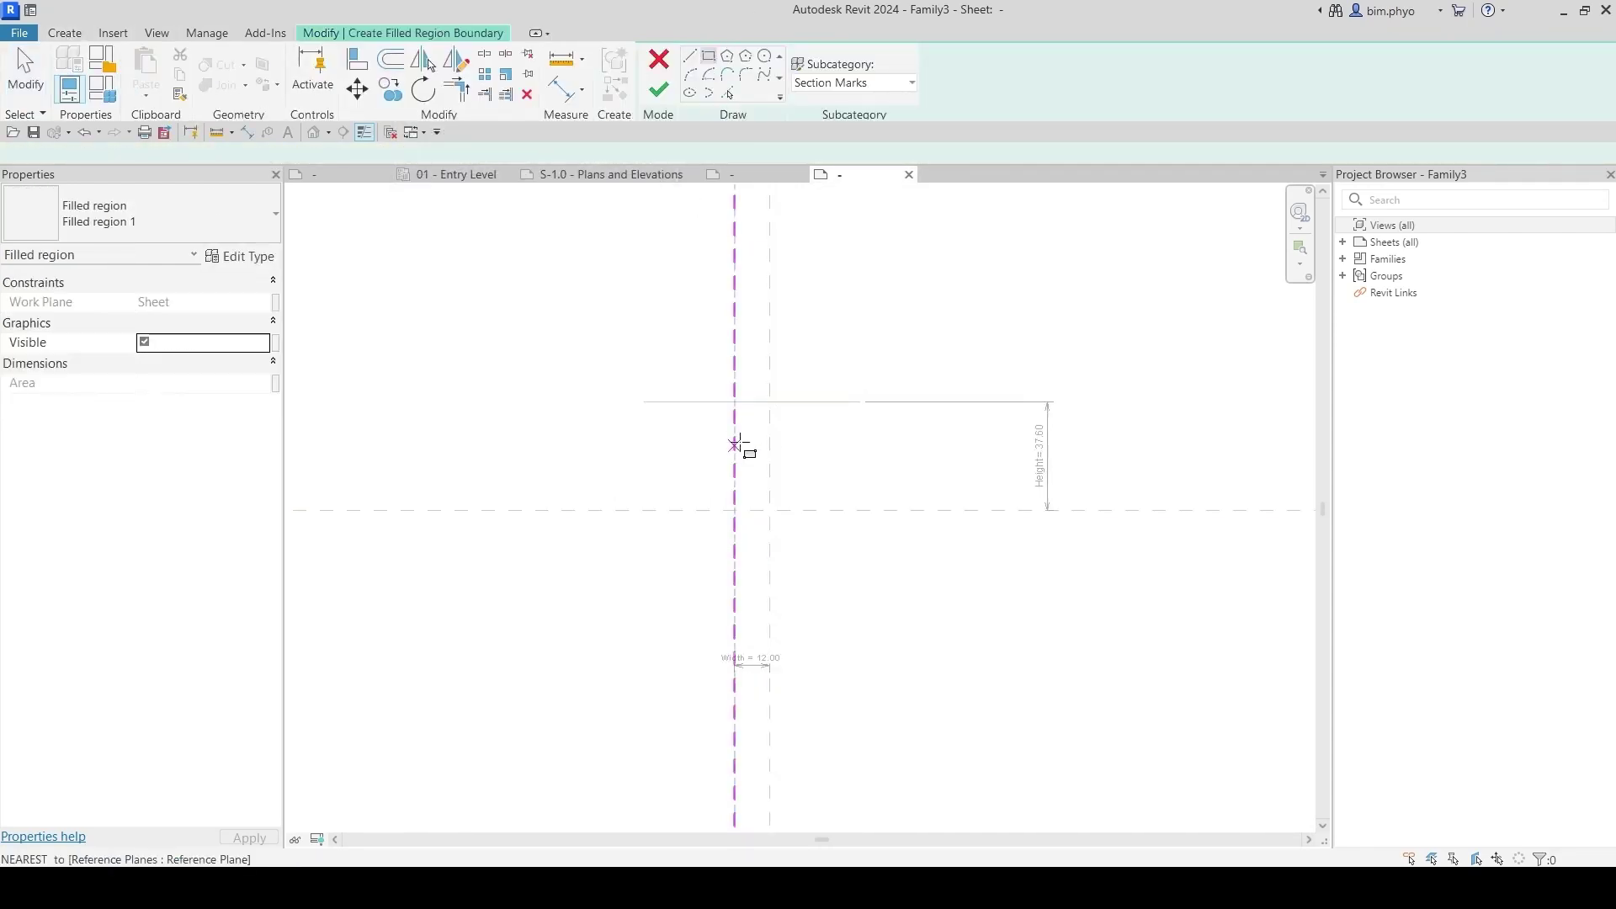
{"action": "left_click", "coordinate": [735, 401]}
{"action": "left_click", "coordinate": [770, 510]}
{"action": "left_click", "coordinate": [723, 432]}
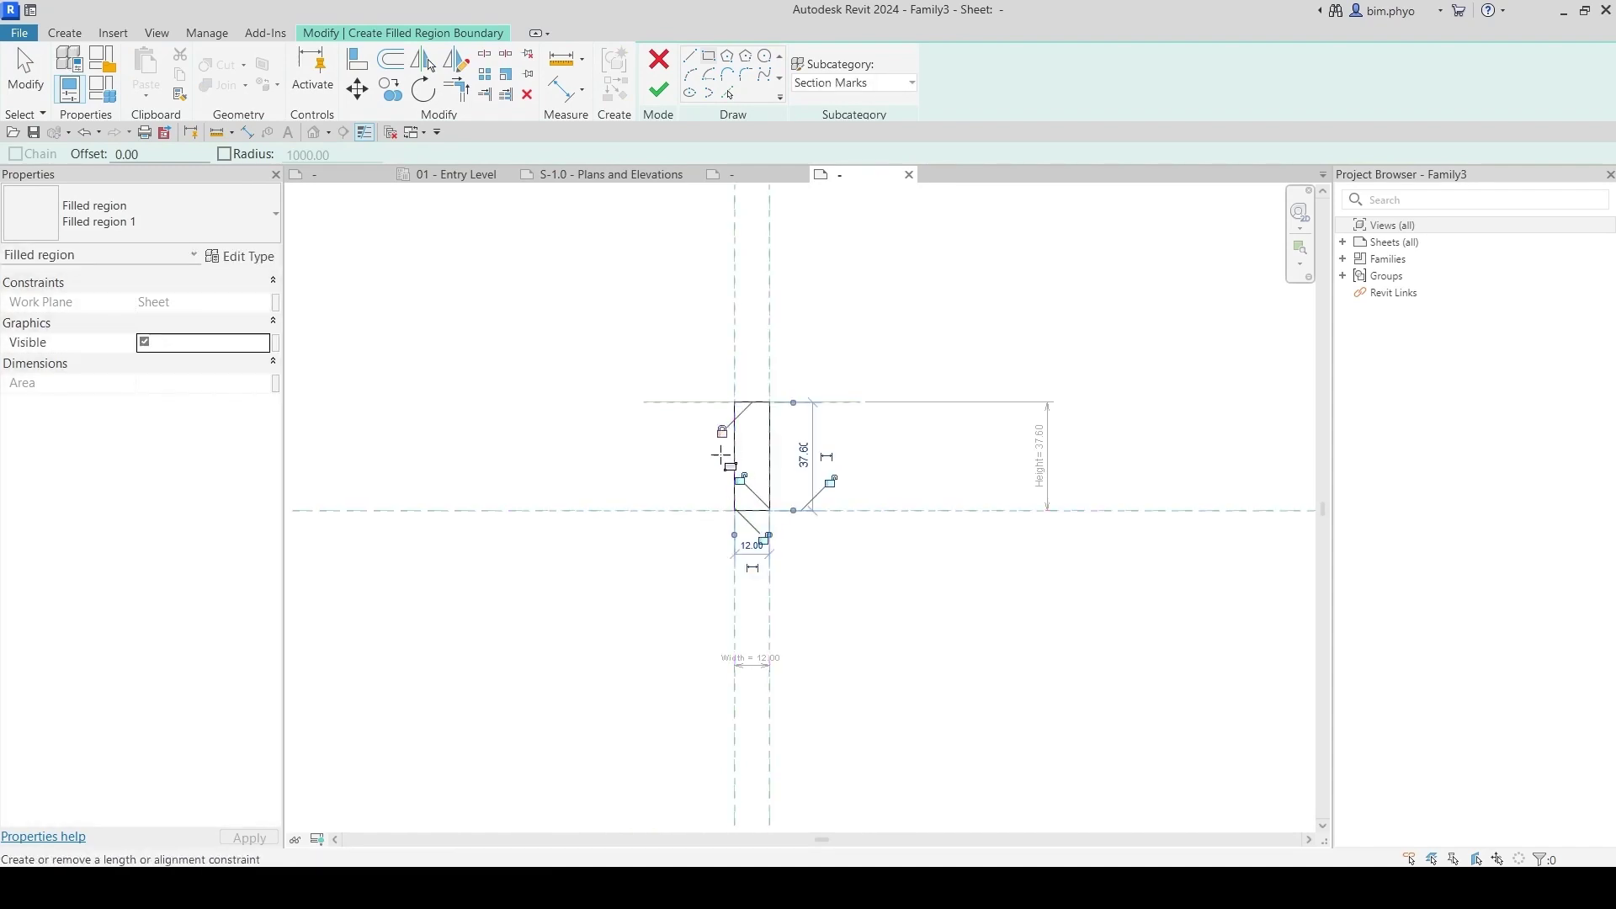
{"action": "left_click", "coordinate": [741, 478]}
{"action": "left_click", "coordinate": [765, 538]}
{"action": "scroll", "coordinate": [778, 529], "scroll_direction": "up", "scroll_amount": 3}
{"action": "left_click", "coordinate": [657, 92]}
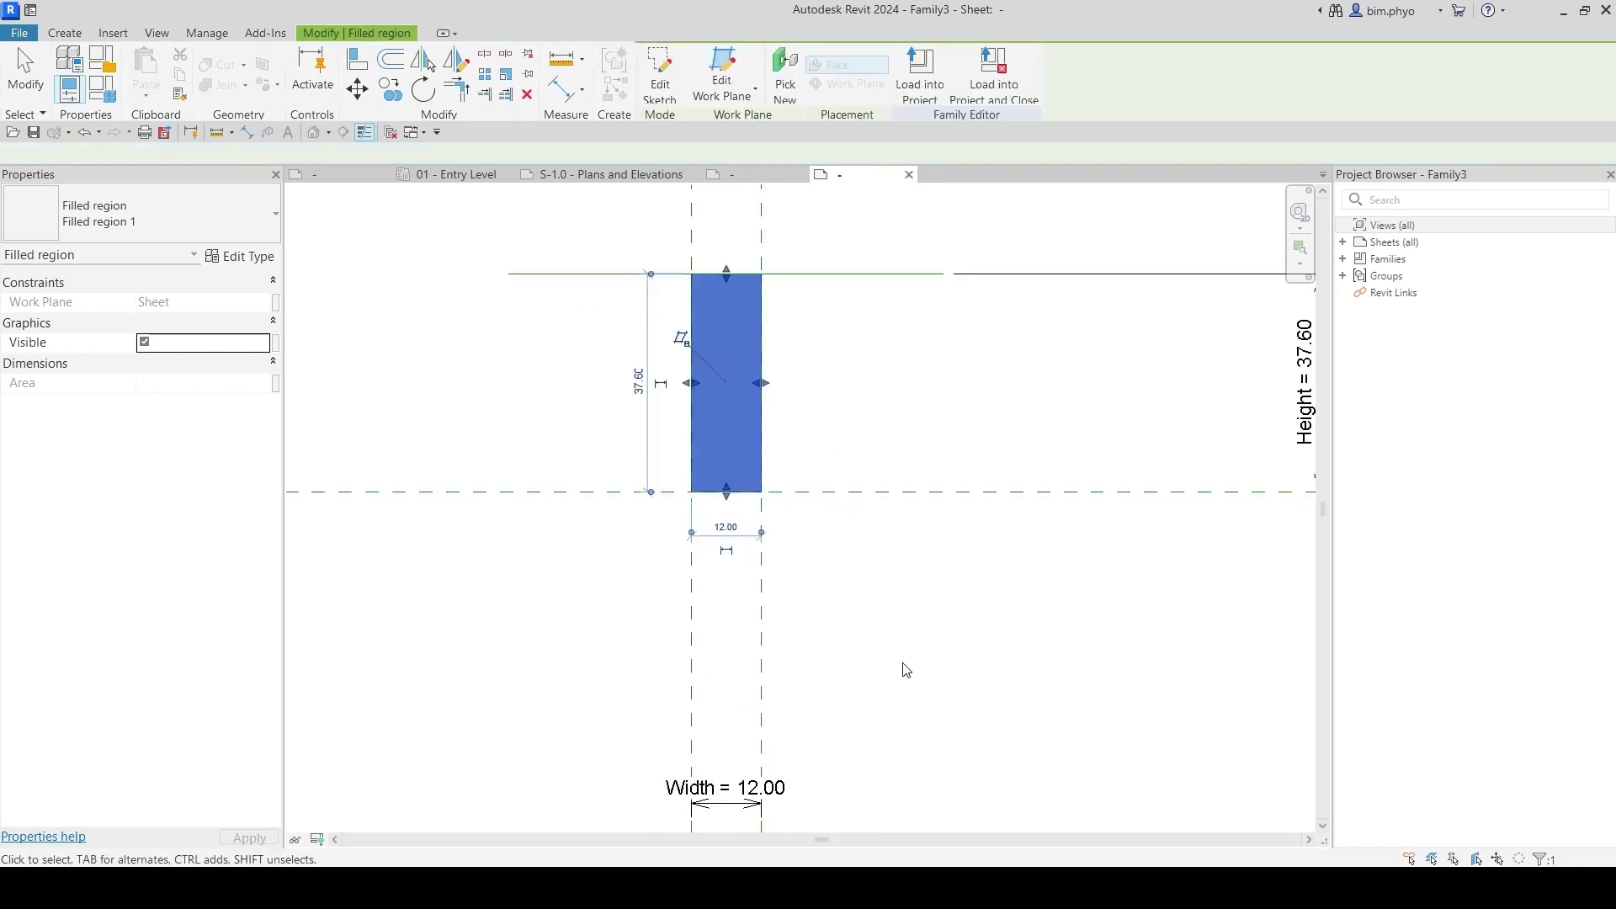
{"action": "scroll", "coordinate": [884, 559], "scroll_direction": "down", "scroll_amount": 3}
{"action": "key", "text": "Escape"}
Step: Set the family's Height parameter to 20 and its Width parameter to 5
{"action": "scroll", "coordinate": [1070, 649], "scroll_direction": "down", "scroll_amount": 2}
{"action": "scroll", "coordinate": [1069, 649], "scroll_direction": "up", "scroll_amount": 2}
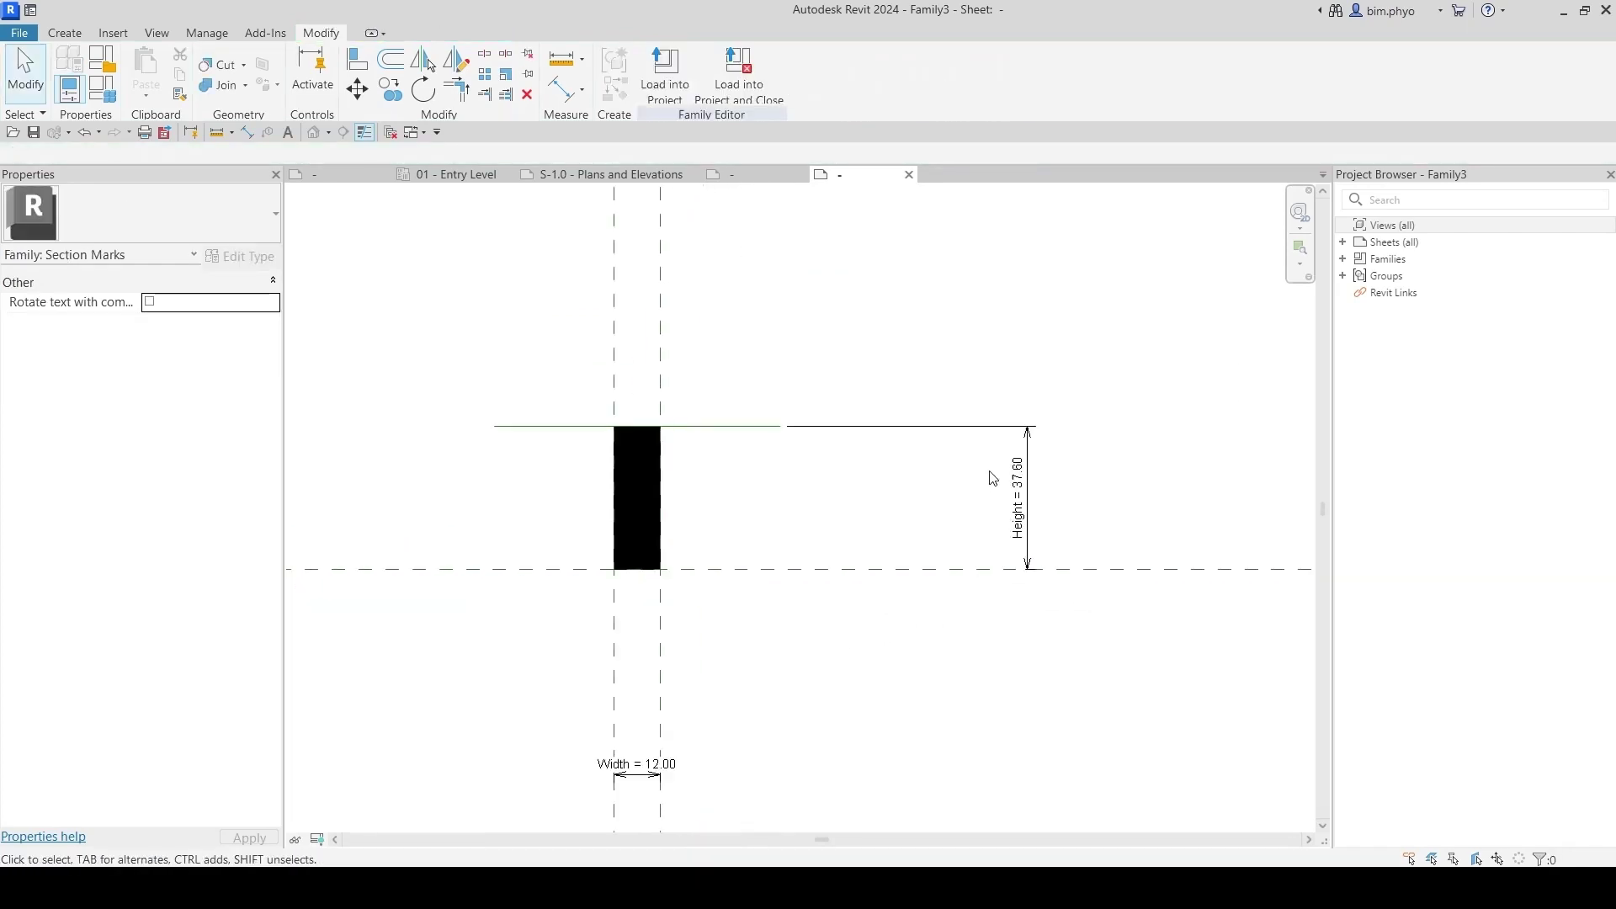
{"action": "left_click", "coordinate": [111, 93]}
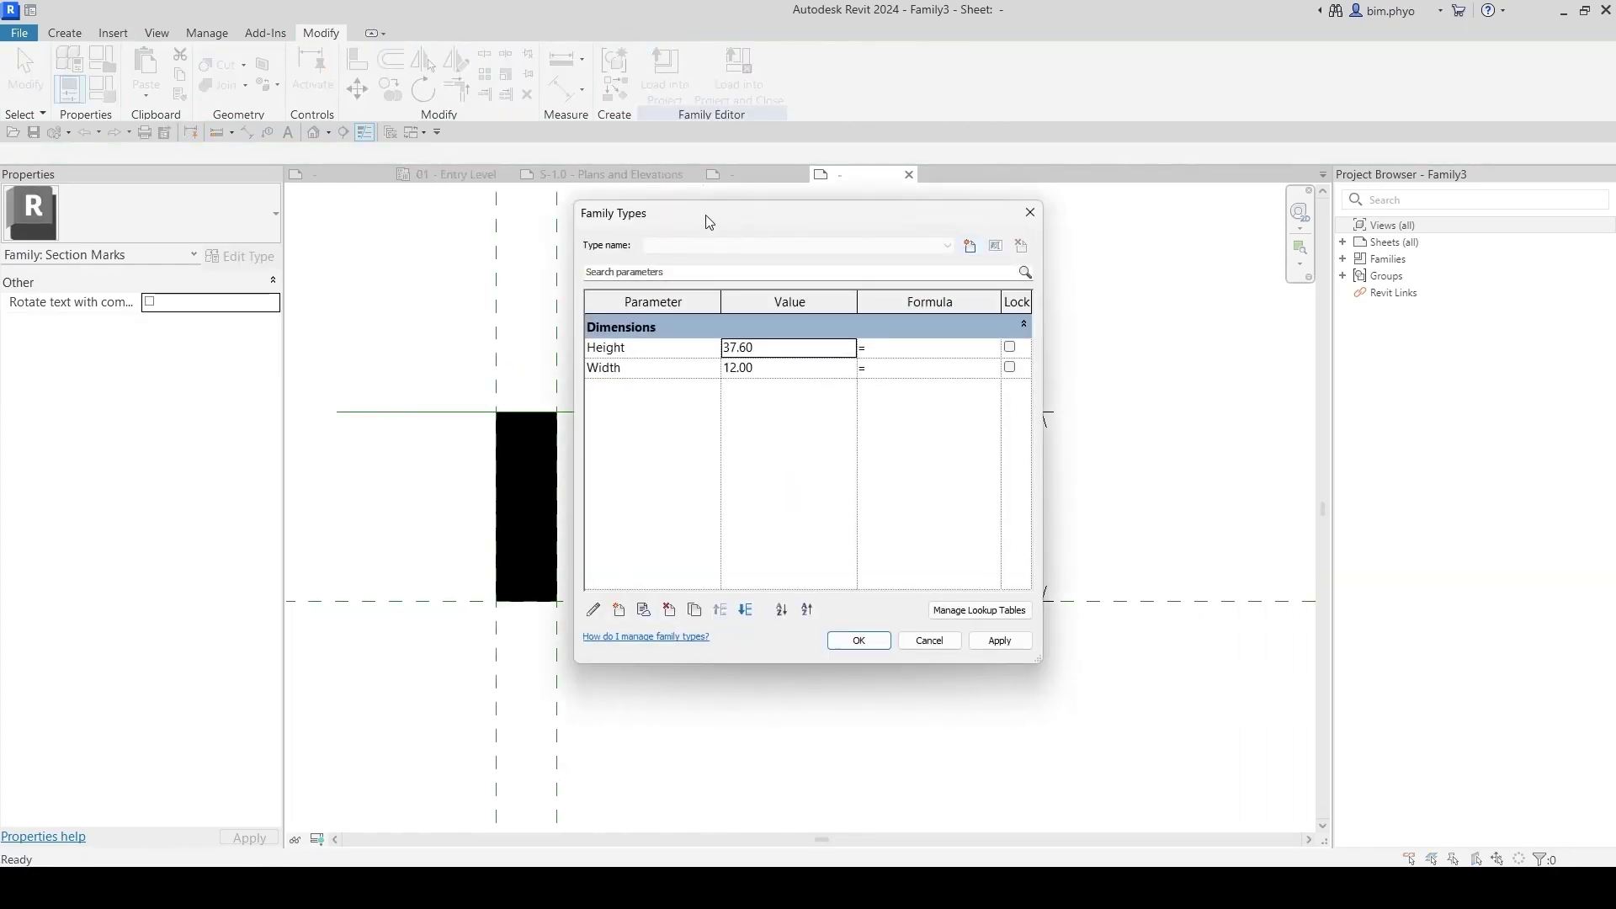
{"action": "left_click_drag", "start_coordinate": [745, 224], "coordinate": [1036, 219]}
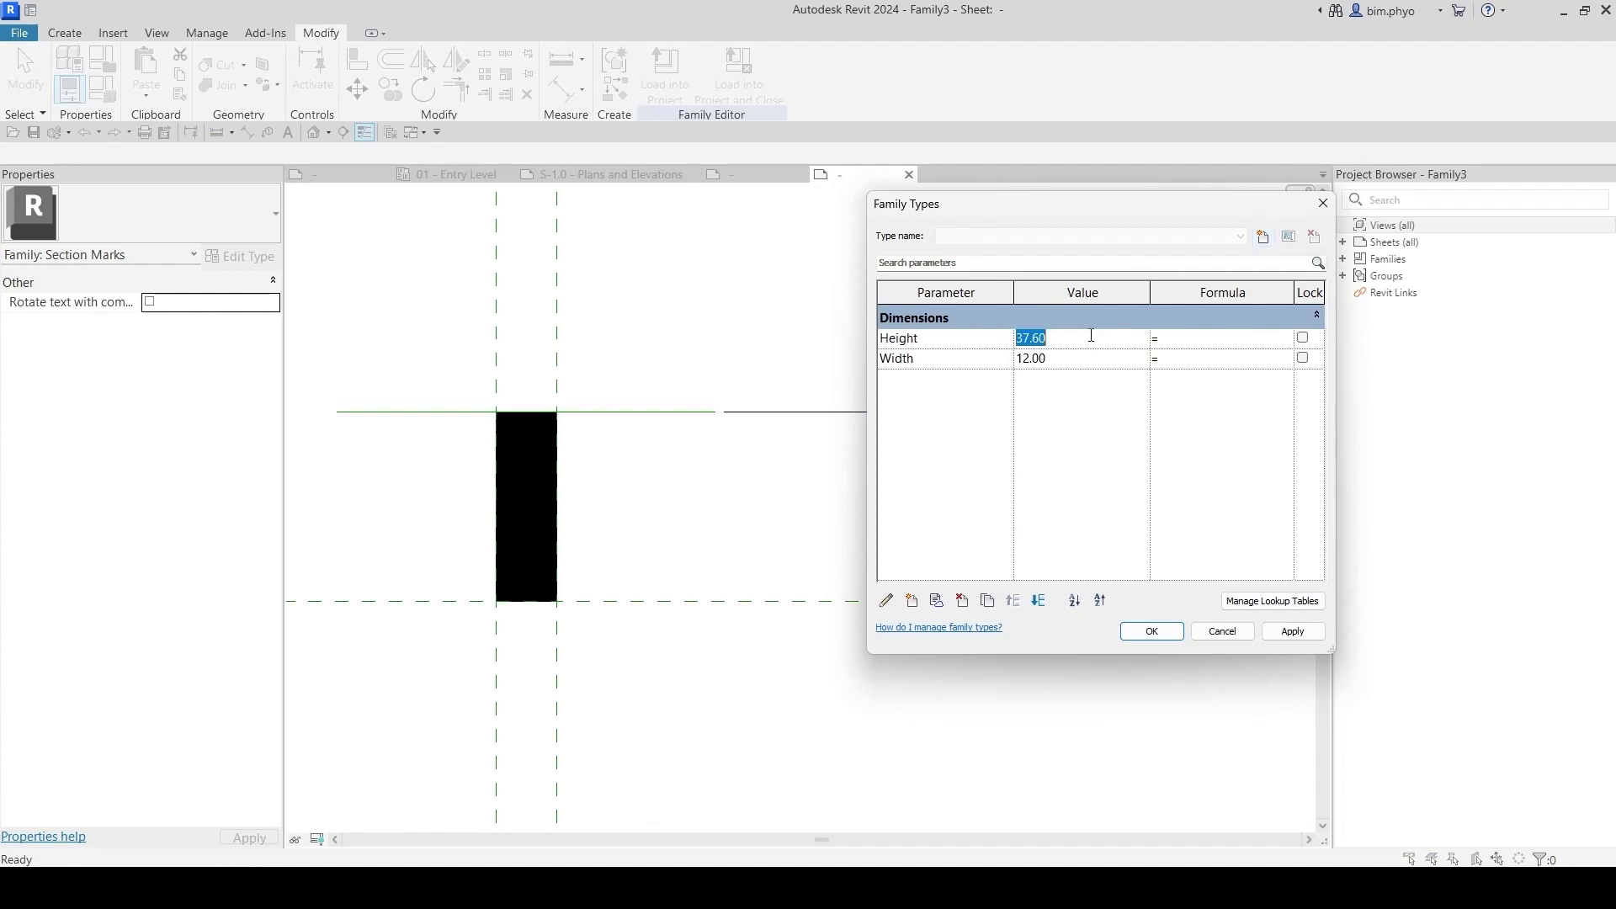
{"action": "left_click", "coordinate": [1069, 362]}
{"action": "left_click", "coordinate": [1152, 632]}
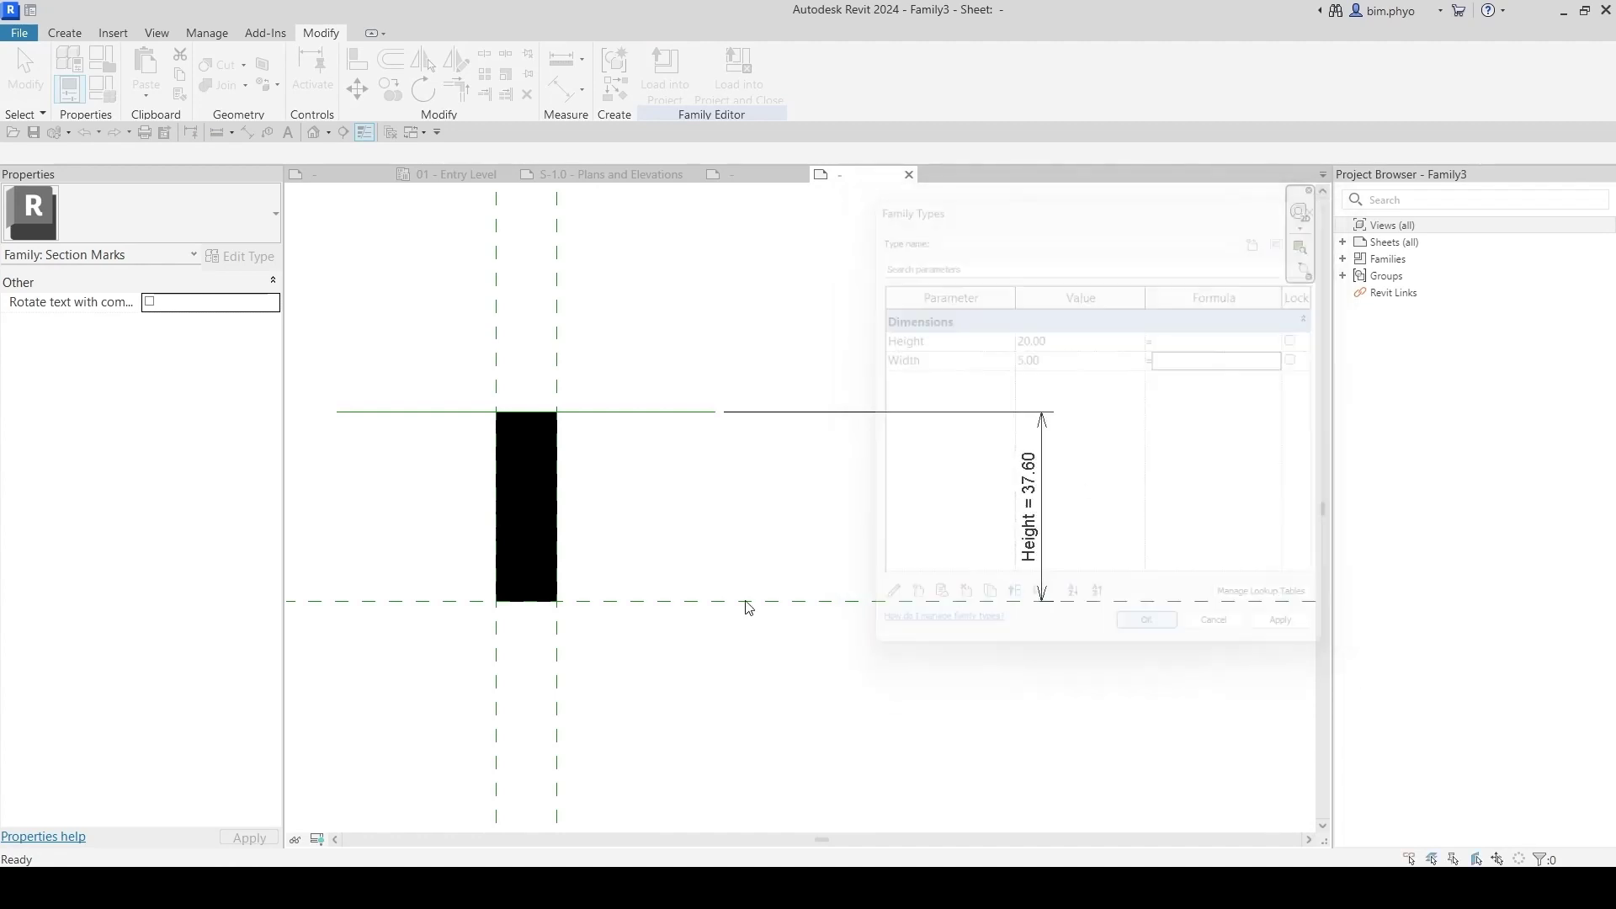
Step: Start loading the section tail family into the project and save it as M_Sec Tail_Rec
{"action": "scroll", "coordinate": [653, 636], "scroll_direction": "down", "scroll_amount": 3}
{"action": "middle_click_drag", "start_coordinate": [653, 636], "coordinate": [646, 480]}
{"action": "scroll", "coordinate": [646, 480], "scroll_direction": "up", "scroll_amount": 2}
{"action": "middle_click_drag", "start_coordinate": [773, 209], "coordinate": [772, 328]}
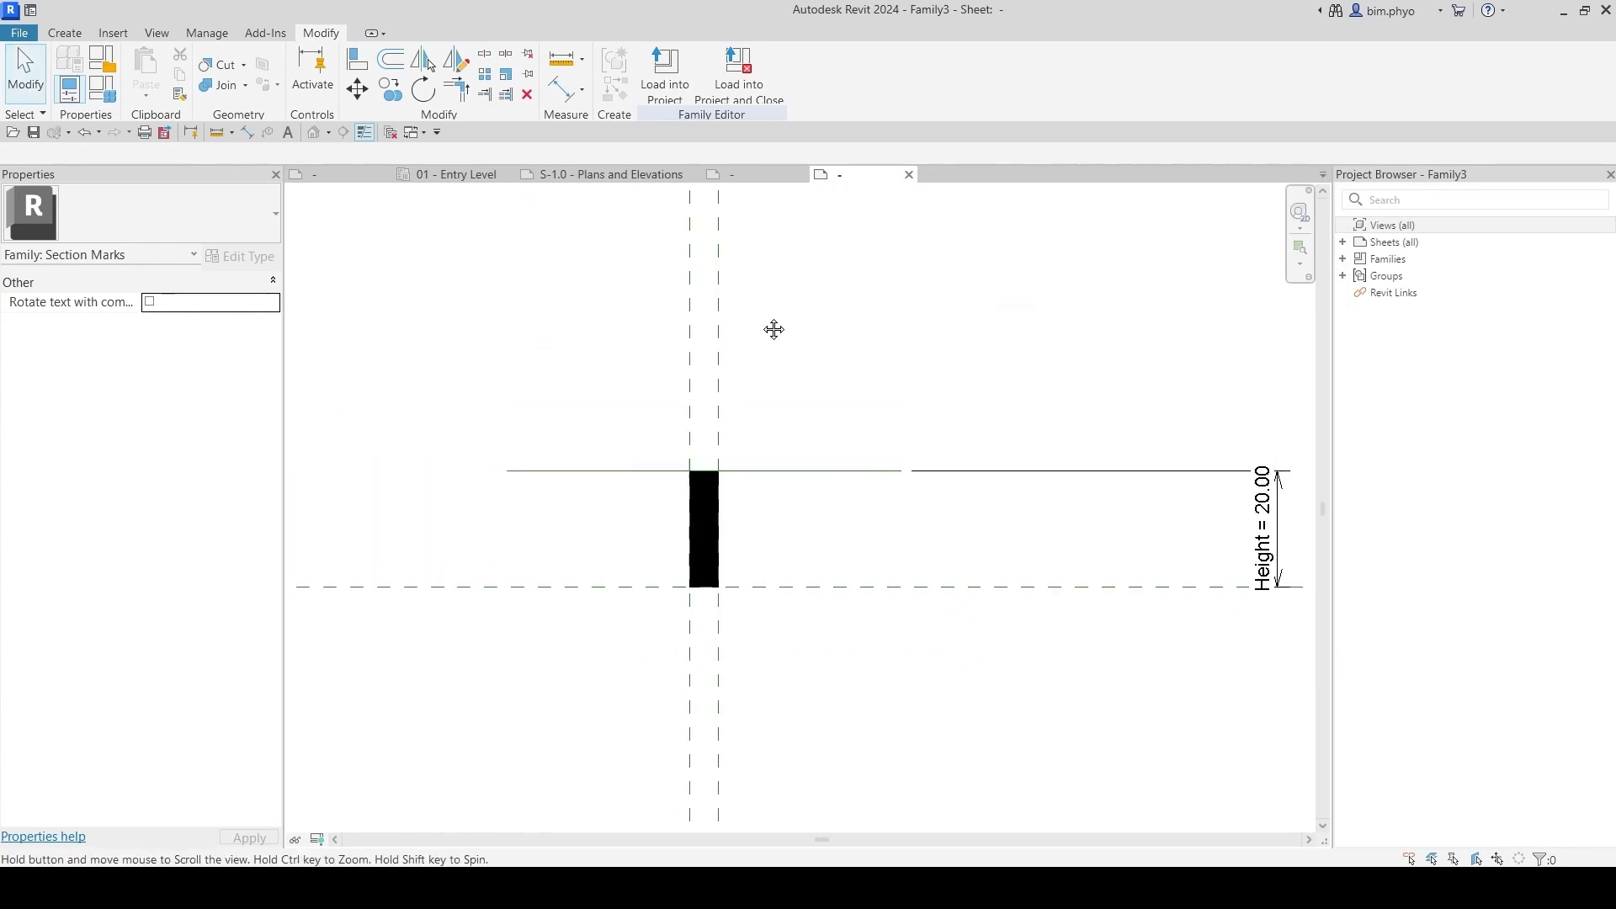
{"action": "left_click", "coordinate": [729, 90]}
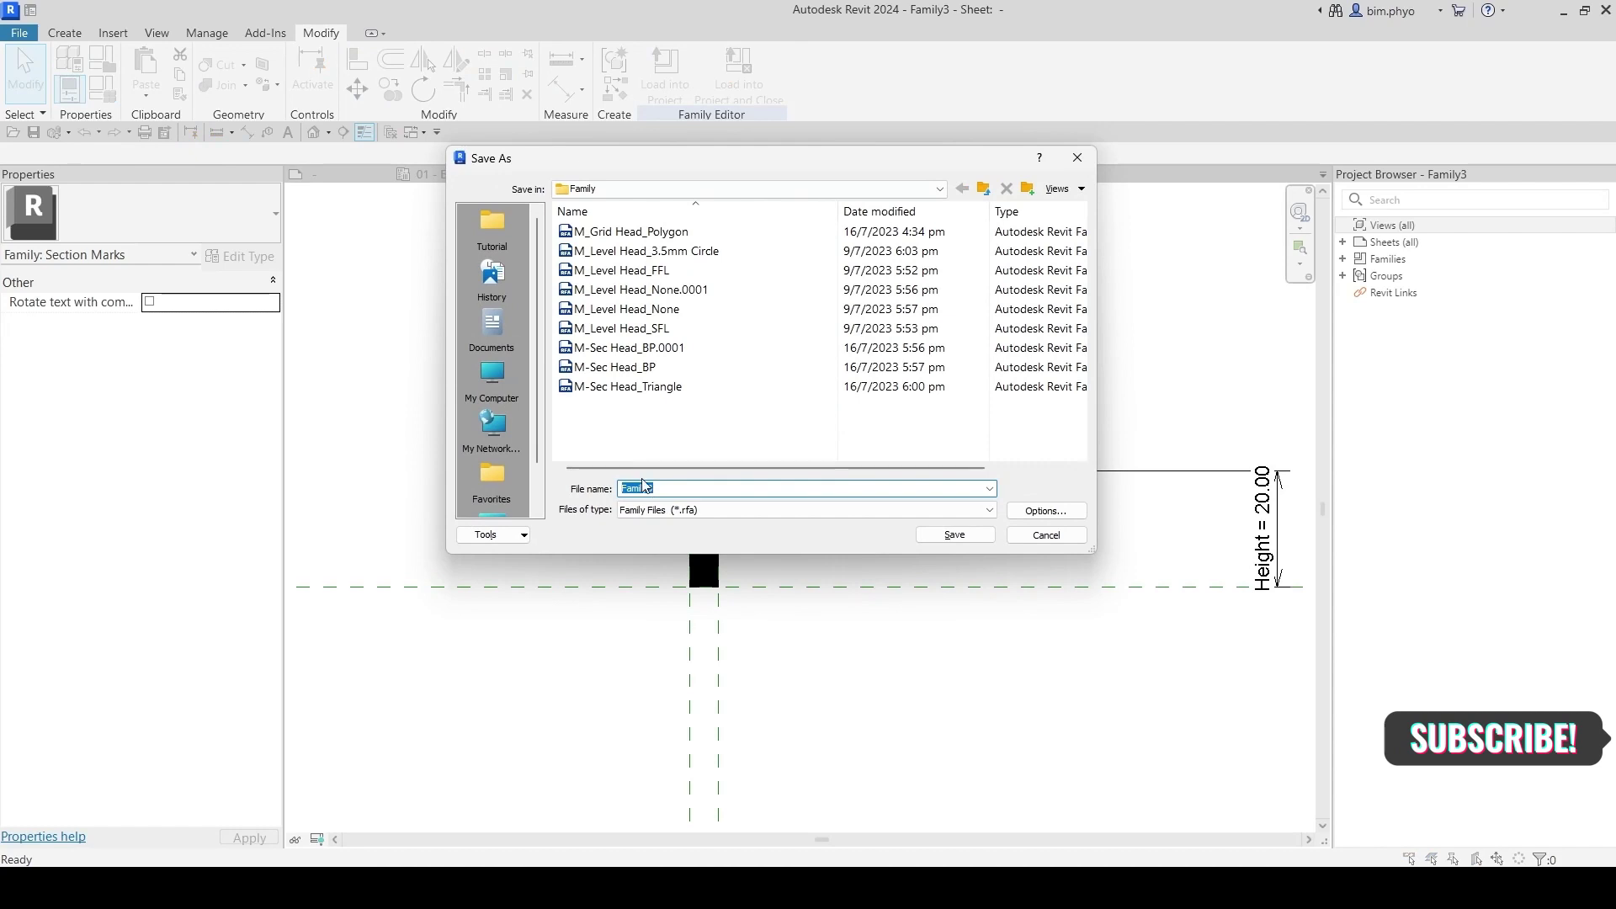
{"action": "type", "text": "M_"}
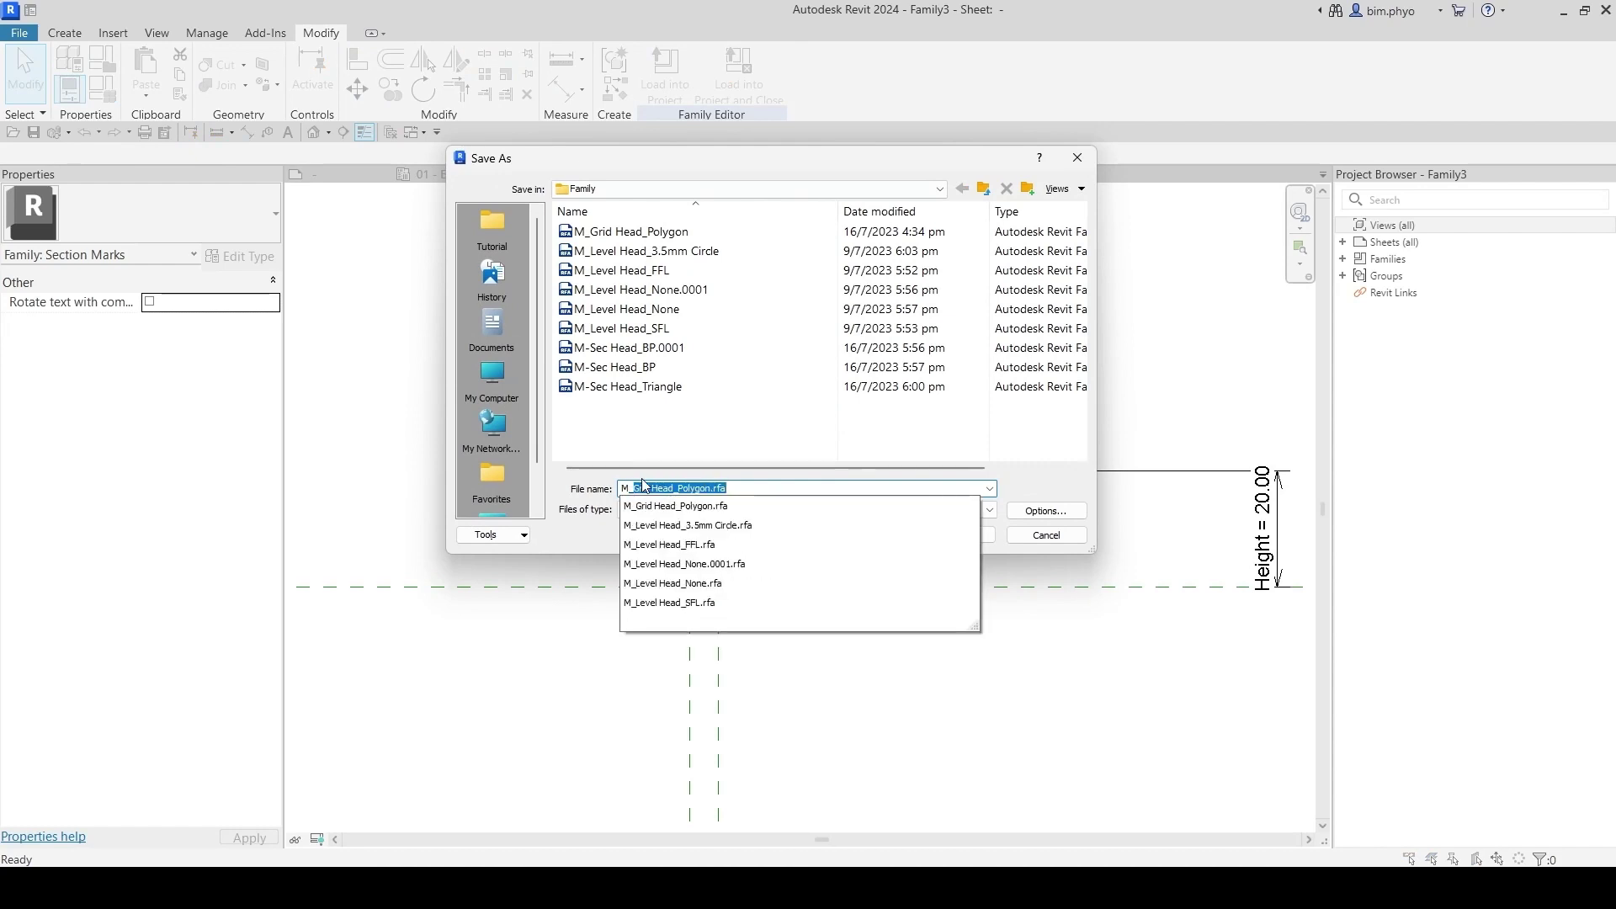
{"action": "type", "text": "Sec Tail_Rec"}
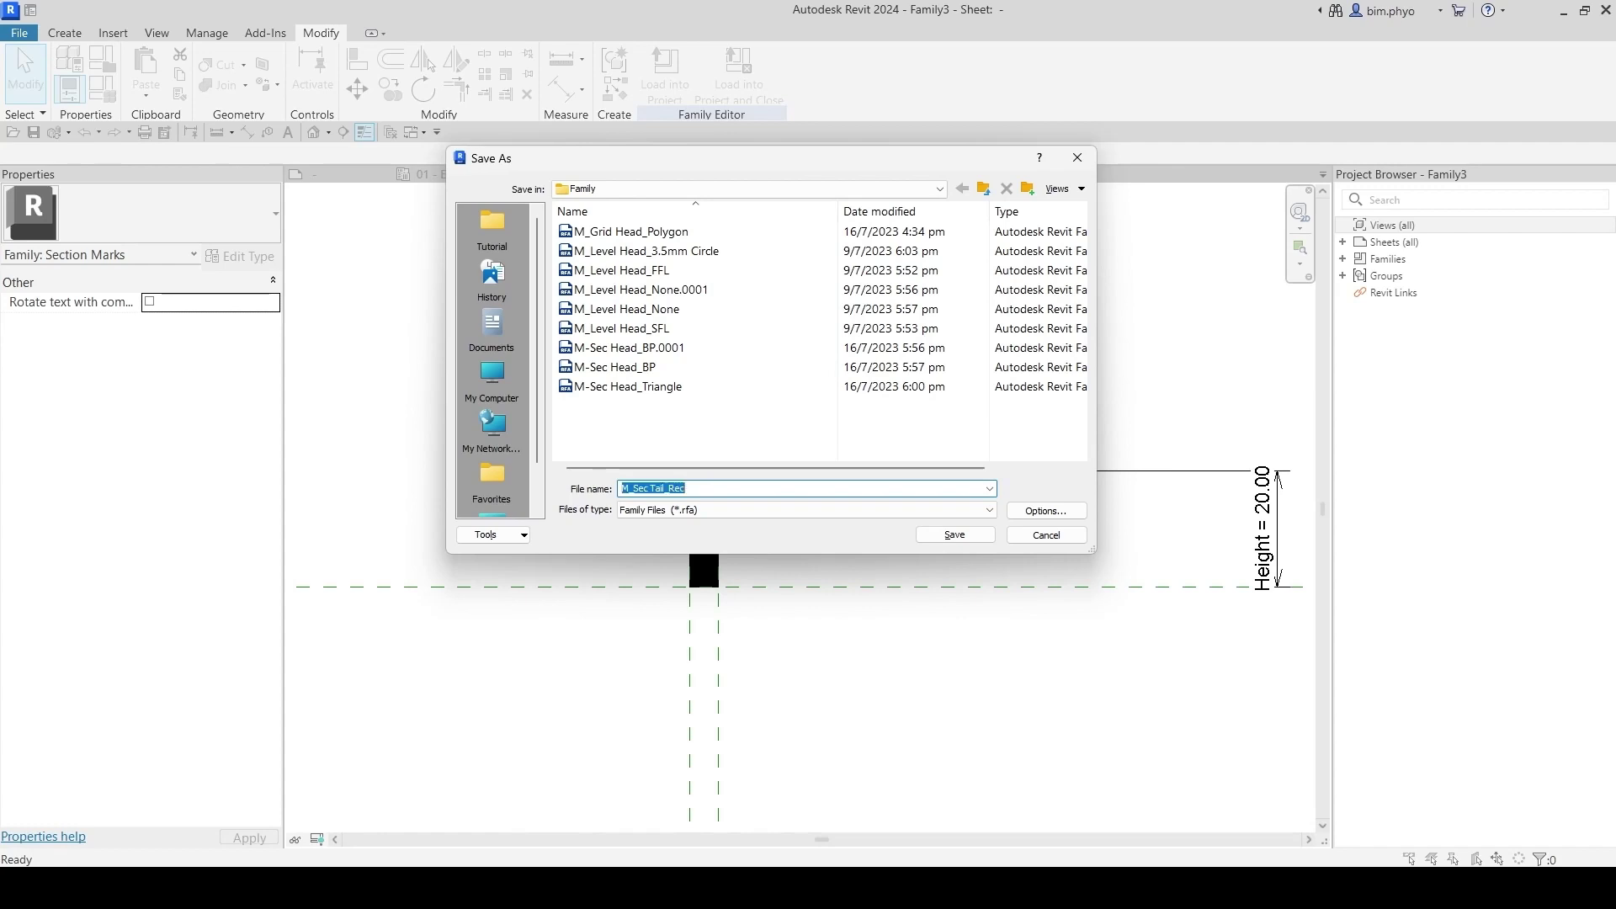
{"action": "key", "text": "Return"}
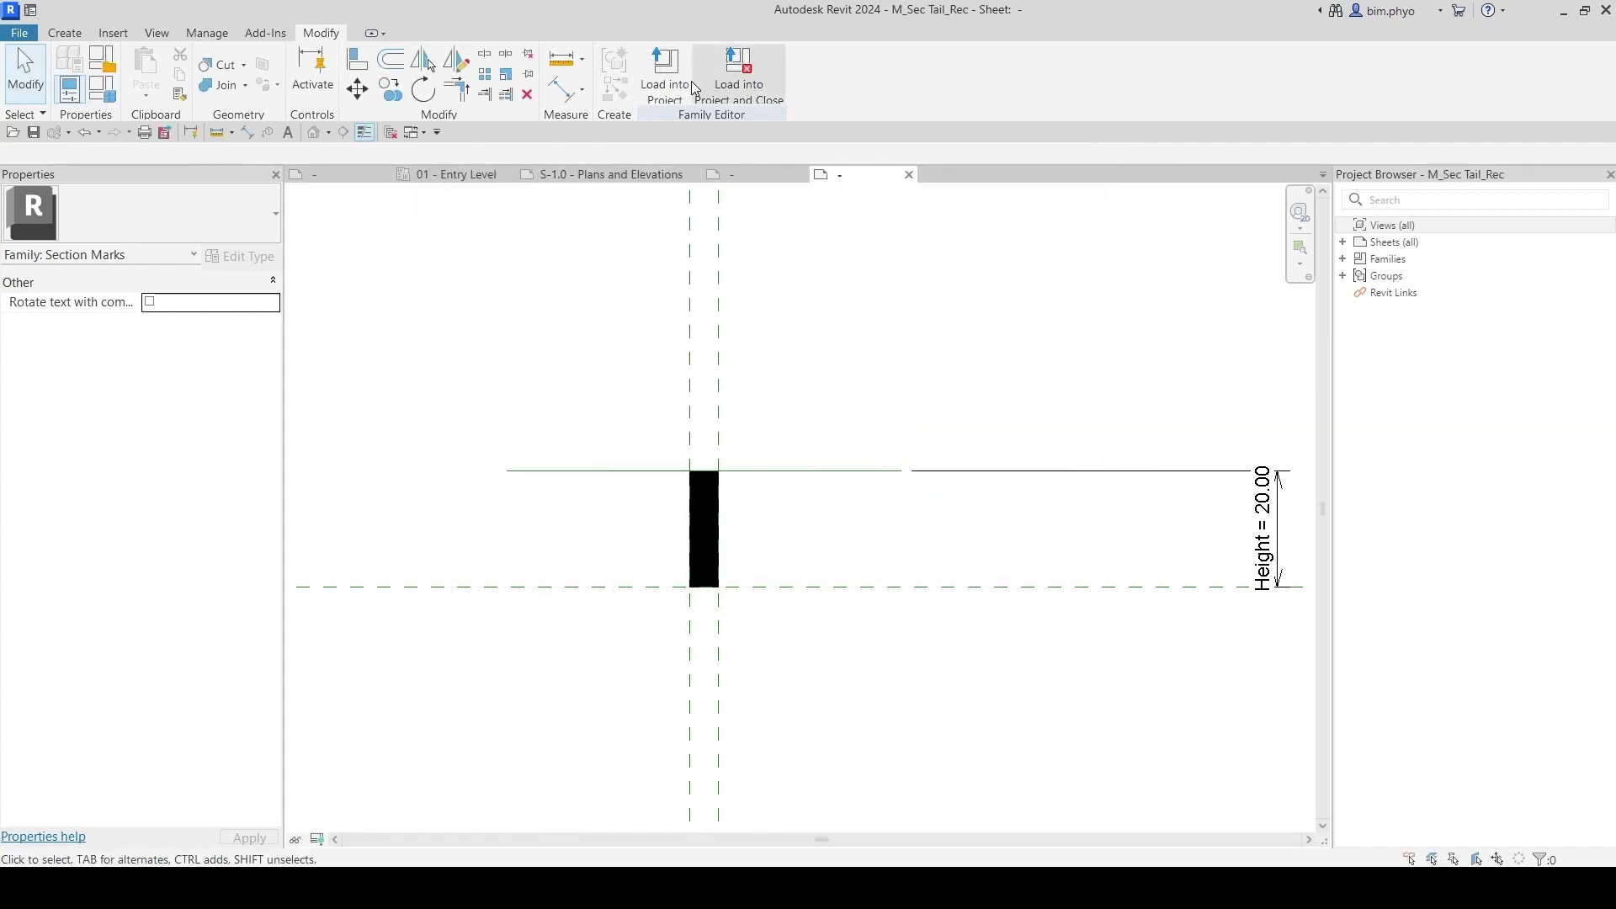
Step: Load the M_Sec Tail_Rec family into the rst_advanced_sample_project.rvt project only
{"action": "left_click", "coordinate": [675, 87]}
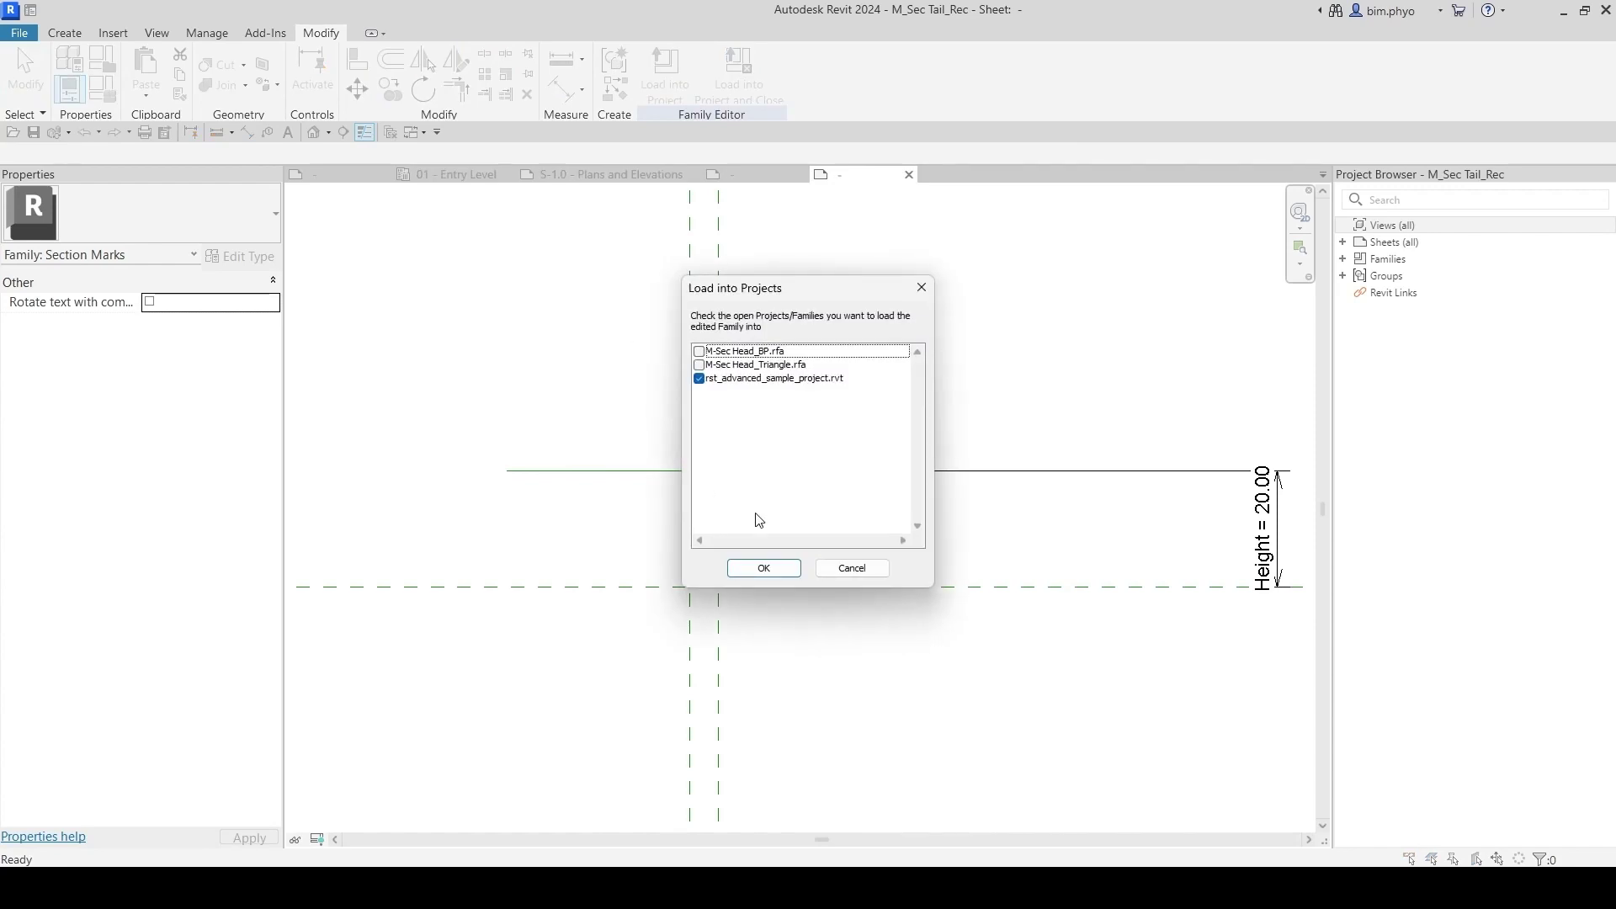
{"action": "key", "text": "ctrl"}
{"action": "left_click", "coordinate": [757, 567]}
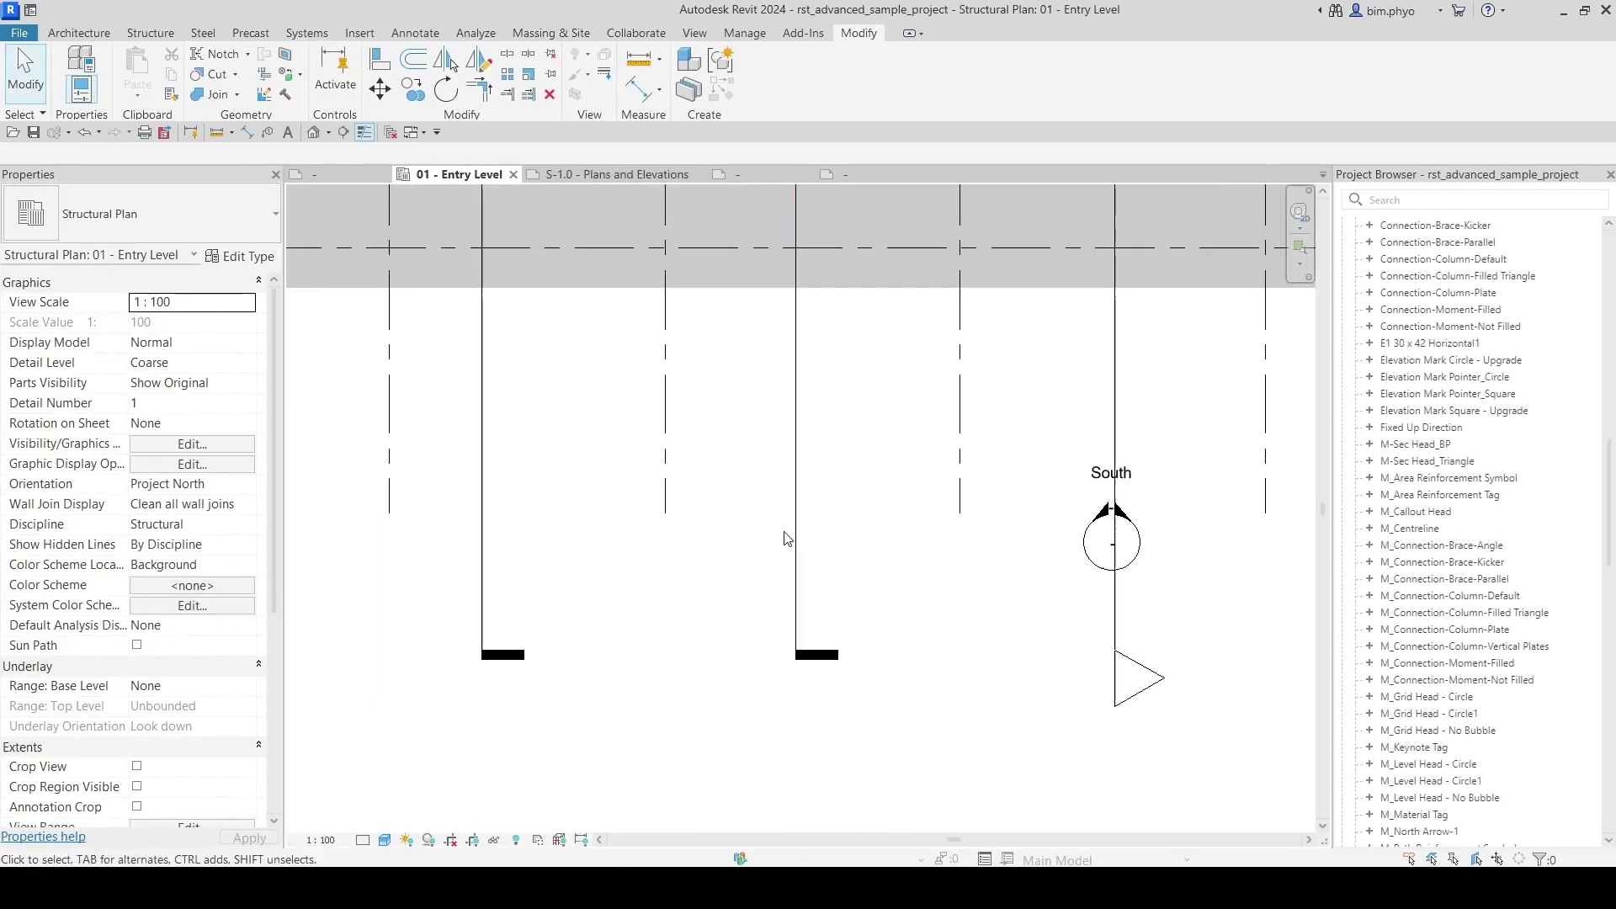
Step: Assign M_Sec Tail_Rec as the section tail in the Custom Sec 1 section tag used by the Main Stair1 section
{"action": "scroll", "coordinate": [784, 539], "scroll_direction": "down", "scroll_amount": 4}
{"action": "middle_click_drag", "start_coordinate": [869, 460], "coordinate": [848, 498]}
{"action": "scroll", "coordinate": [797, 632], "scroll_direction": "down", "scroll_amount": 3}
{"action": "scroll", "coordinate": [848, 498], "scroll_direction": "up", "scroll_amount": 3}
{"action": "scroll", "coordinate": [802, 589], "scroll_direction": "up", "scroll_amount": 2}
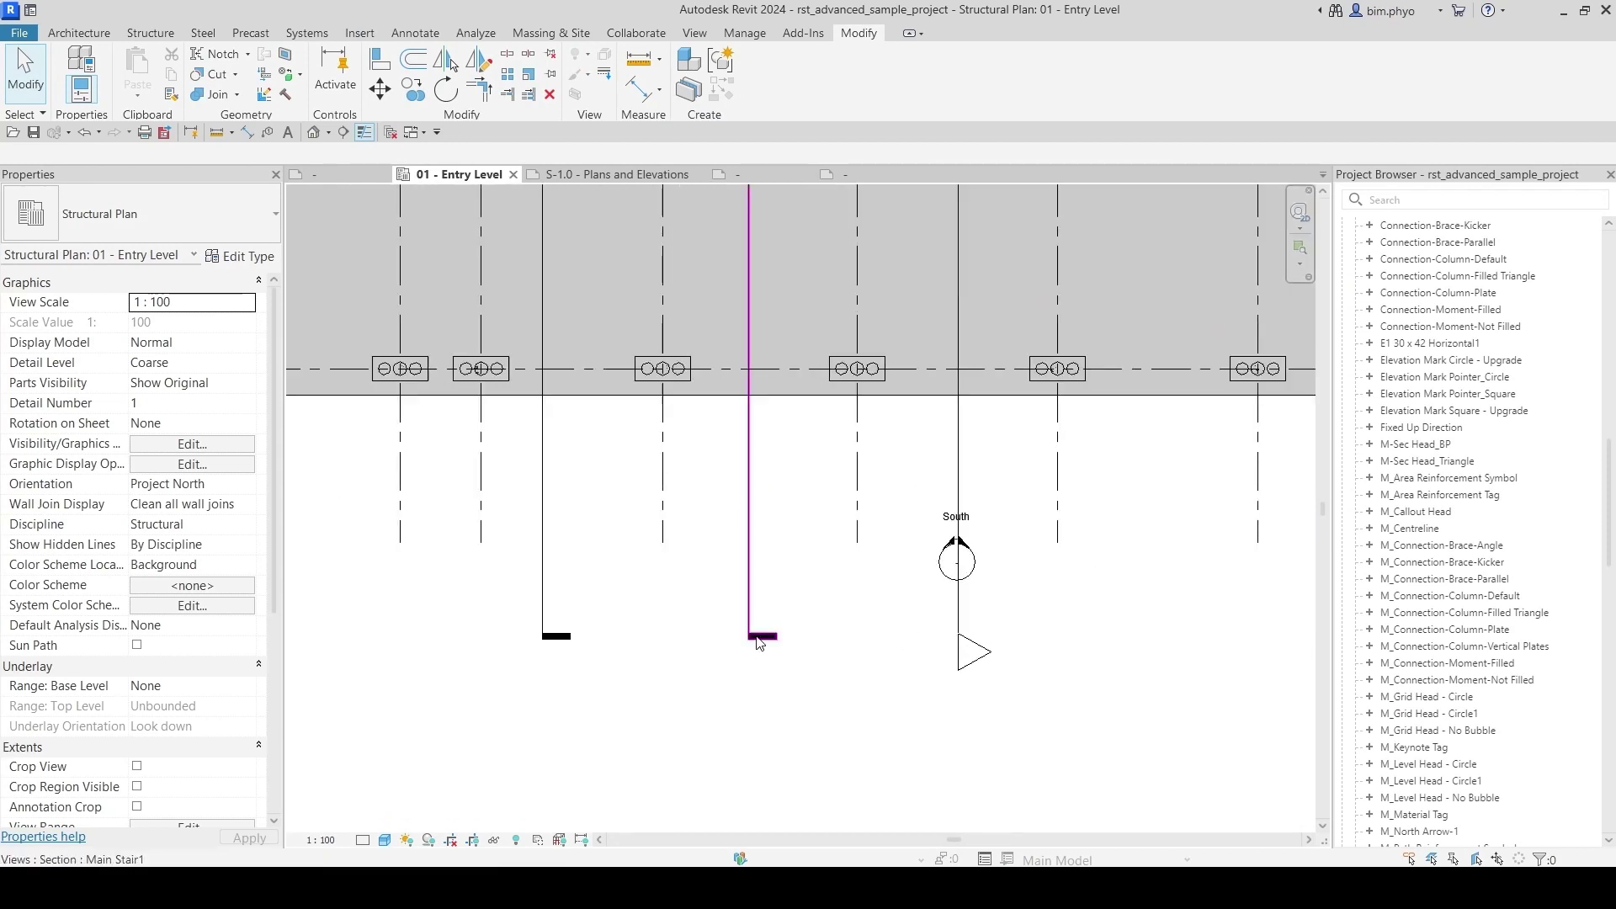
{"action": "left_click", "coordinate": [759, 640]}
{"action": "left_click", "coordinate": [241, 257]}
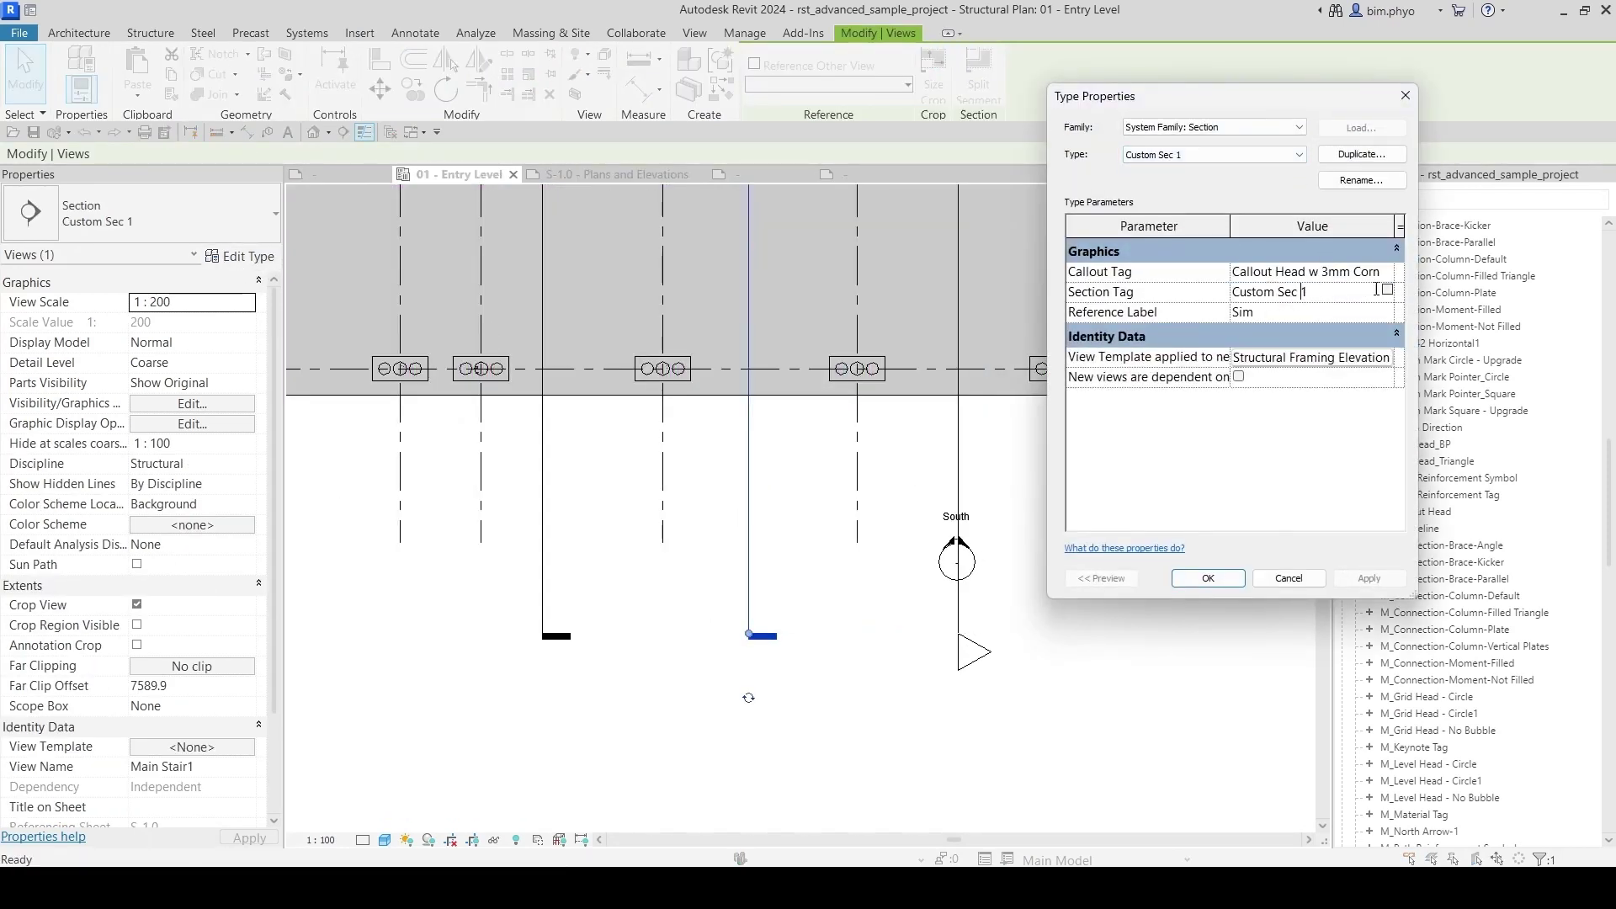
{"action": "left_click", "coordinate": [1388, 292]}
{"action": "left_click", "coordinate": [1357, 294]}
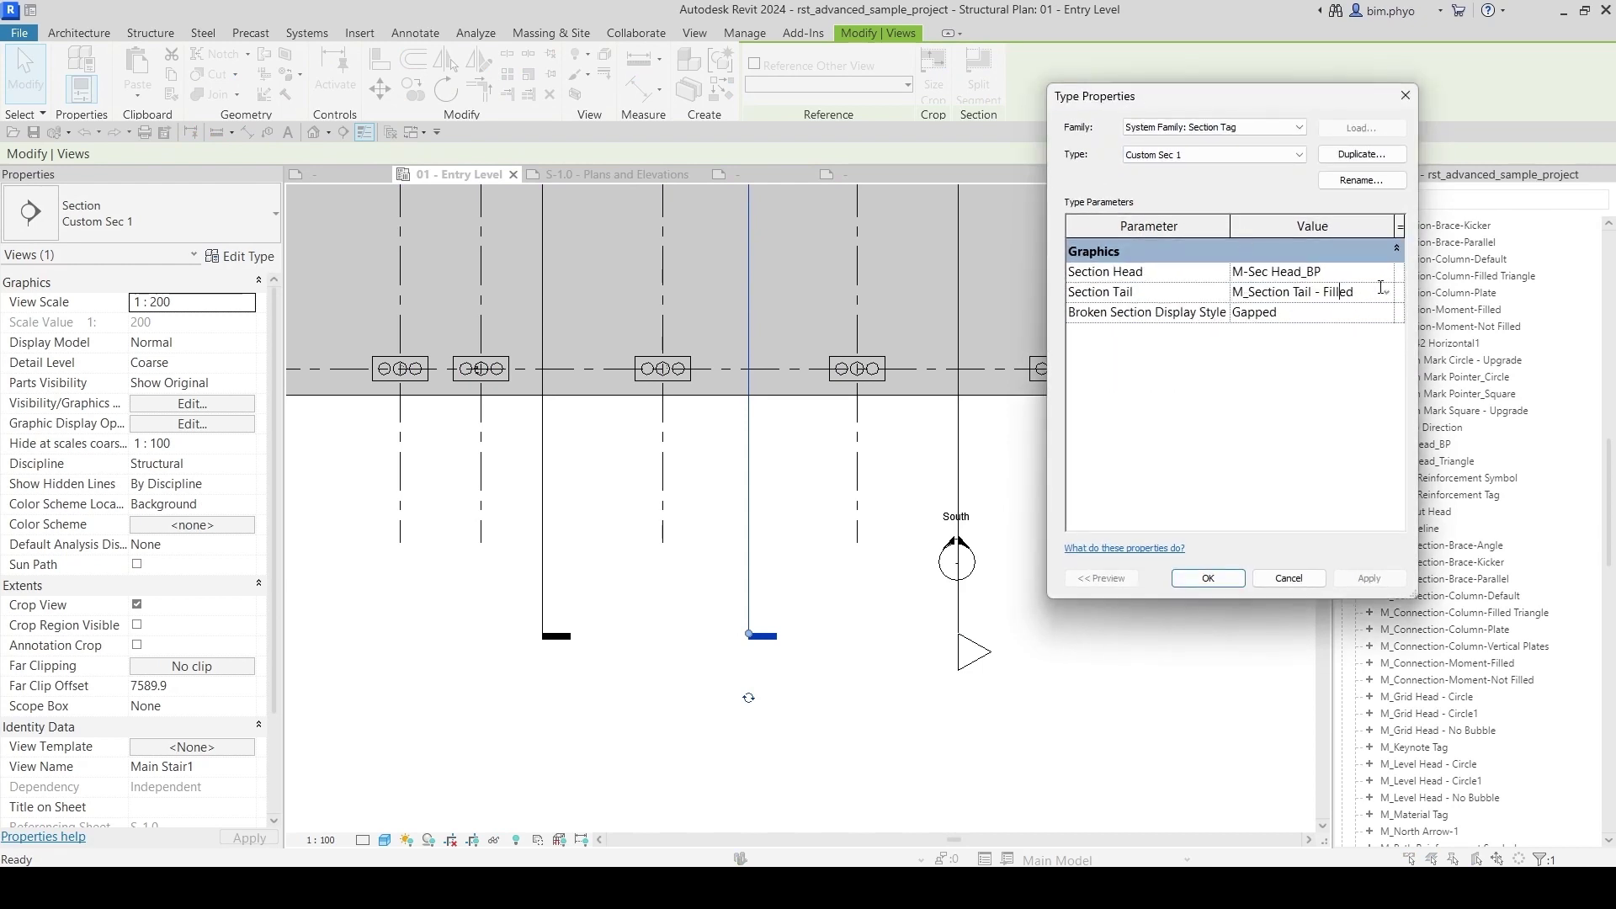
{"action": "left_click", "coordinate": [1387, 295]}
{"action": "scroll", "coordinate": [1294, 364], "scroll_direction": "up", "scroll_amount": 3}
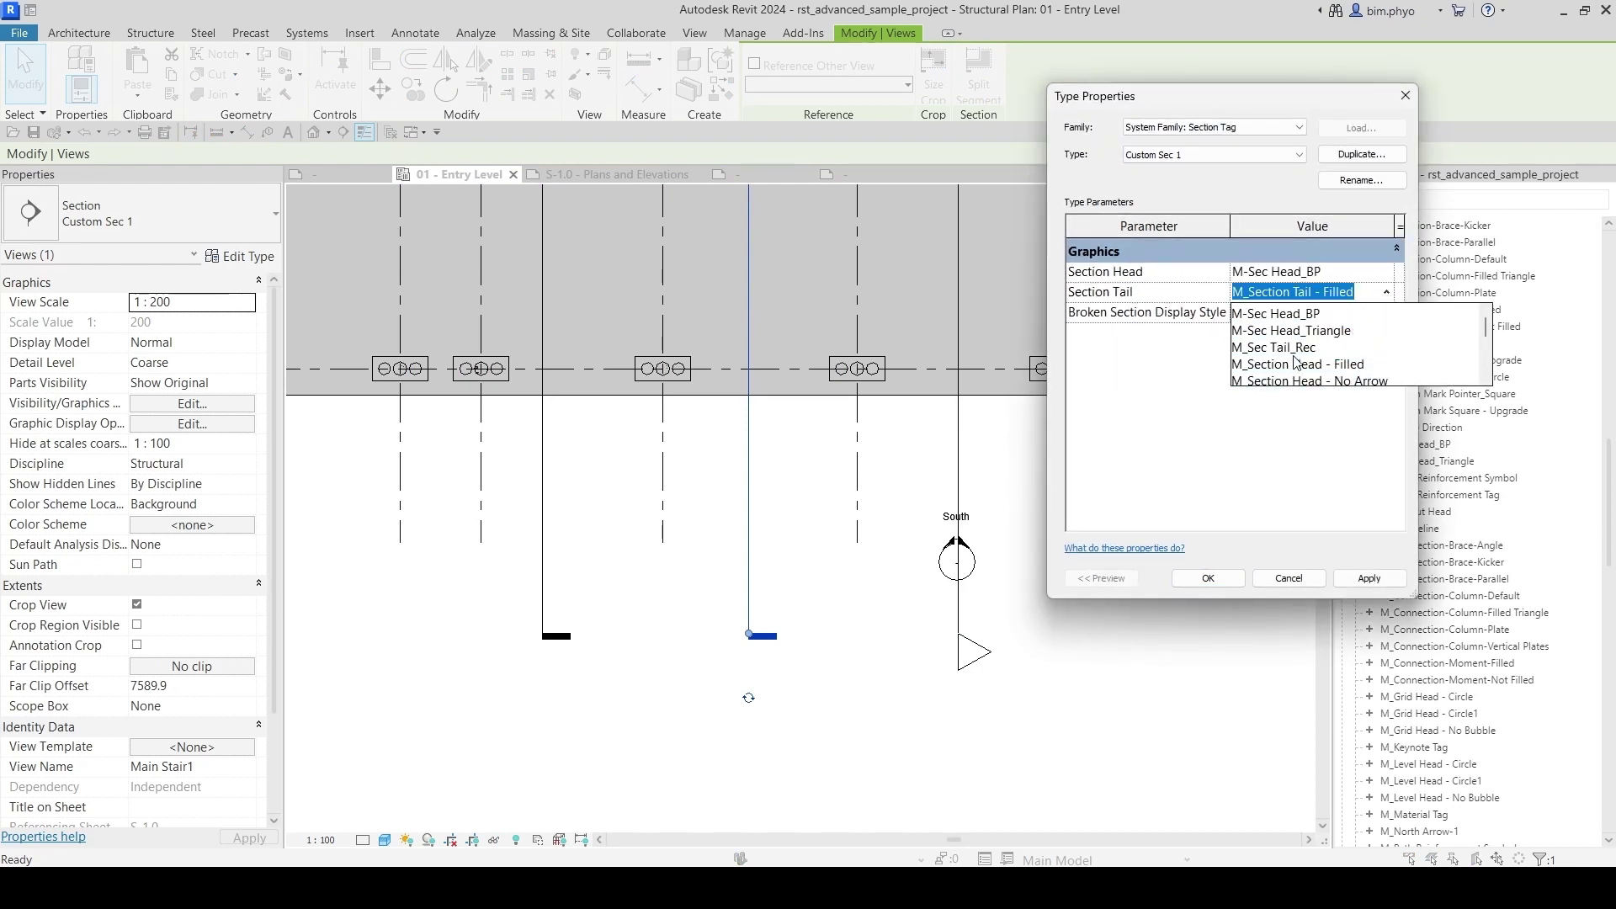
{"action": "left_click", "coordinate": [1289, 364]}
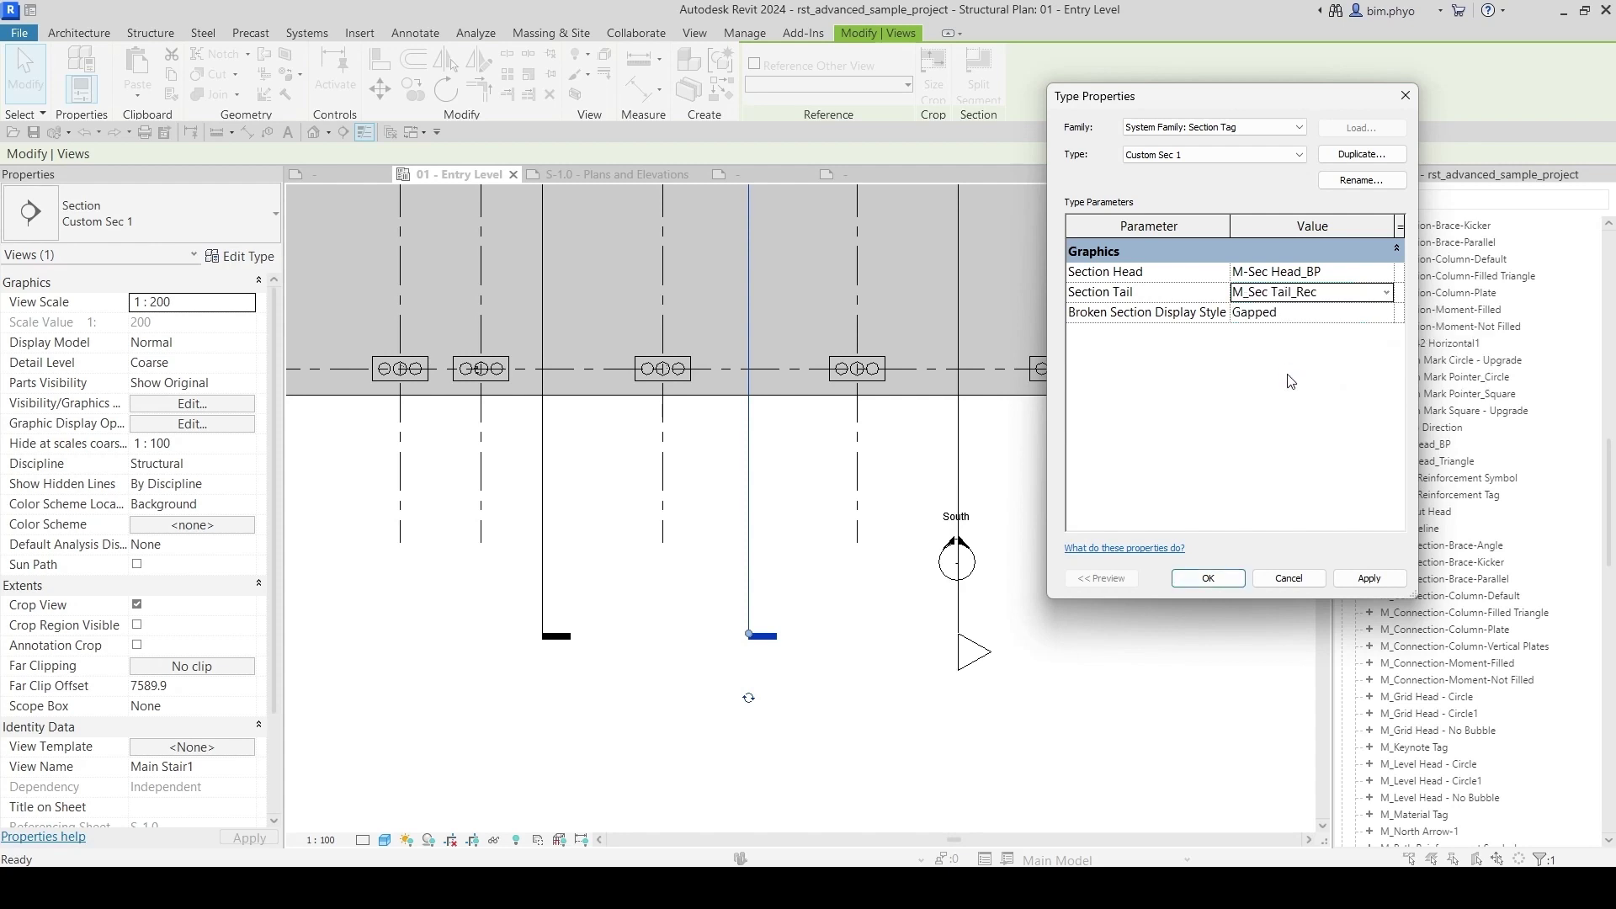
{"action": "left_click", "coordinate": [1235, 582]}
{"action": "left_click", "coordinate": [1199, 581]}
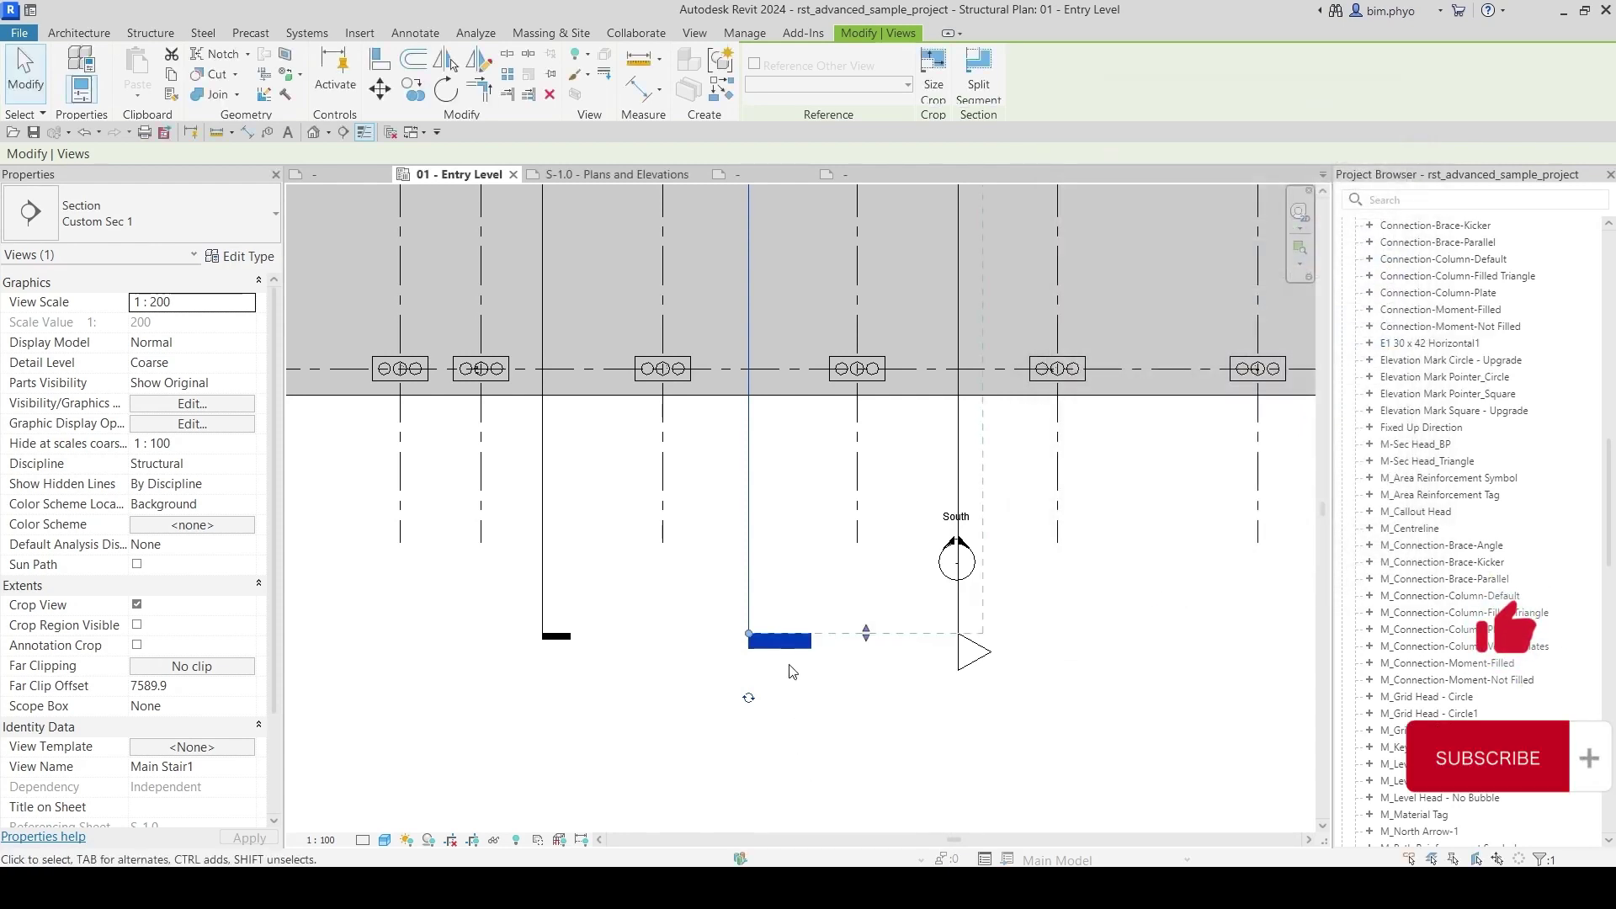
Step: Set the M_Sec Tail_Rec family type's Height to 10 and Width to 3 in the project
{"action": "scroll", "coordinate": [783, 670], "scroll_direction": "up", "scroll_amount": 5}
{"action": "scroll", "coordinate": [755, 514], "scroll_direction": "down", "scroll_amount": 3}
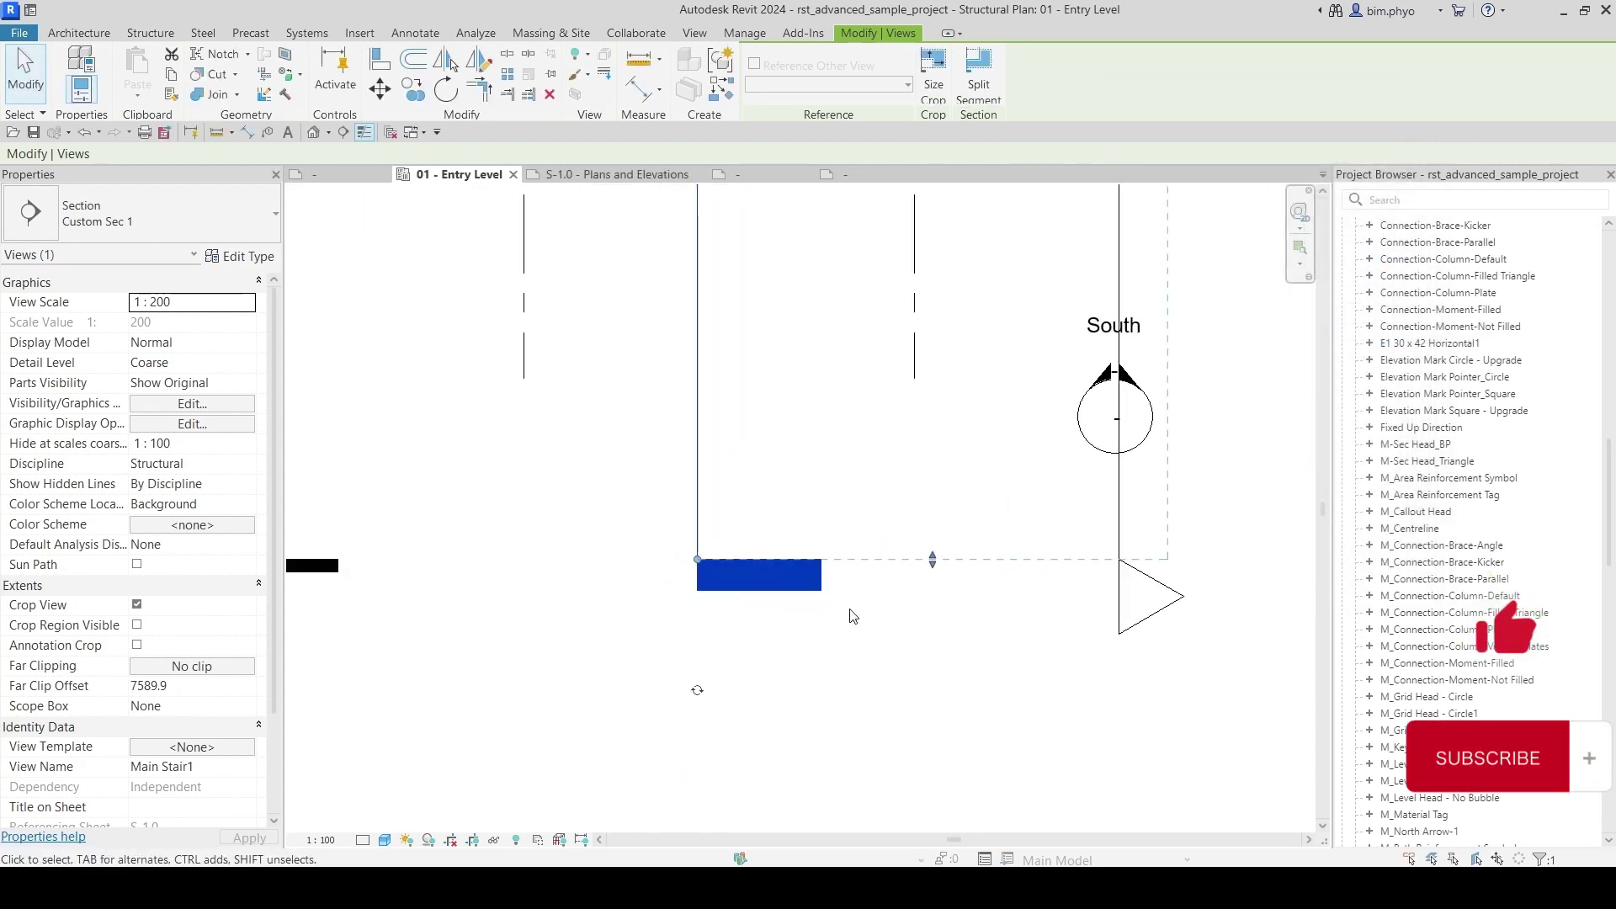
{"action": "scroll", "coordinate": [1412, 480], "scroll_direction": "down", "scroll_amount": 7}
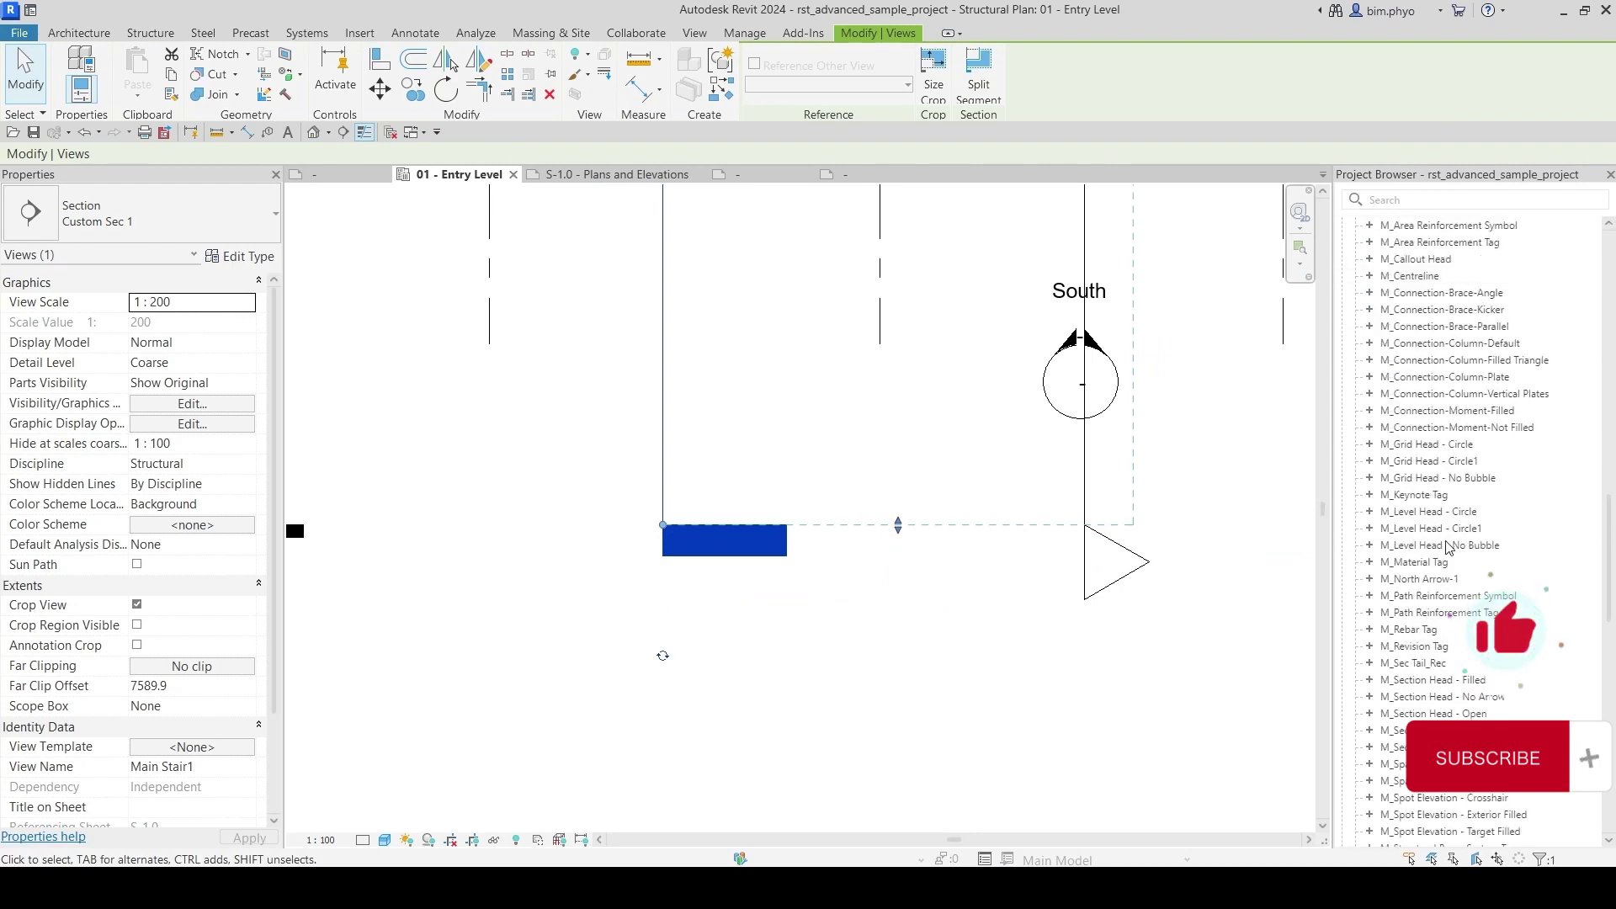
{"action": "scroll", "coordinate": [1414, 488], "scroll_direction": "up", "scroll_amount": 8}
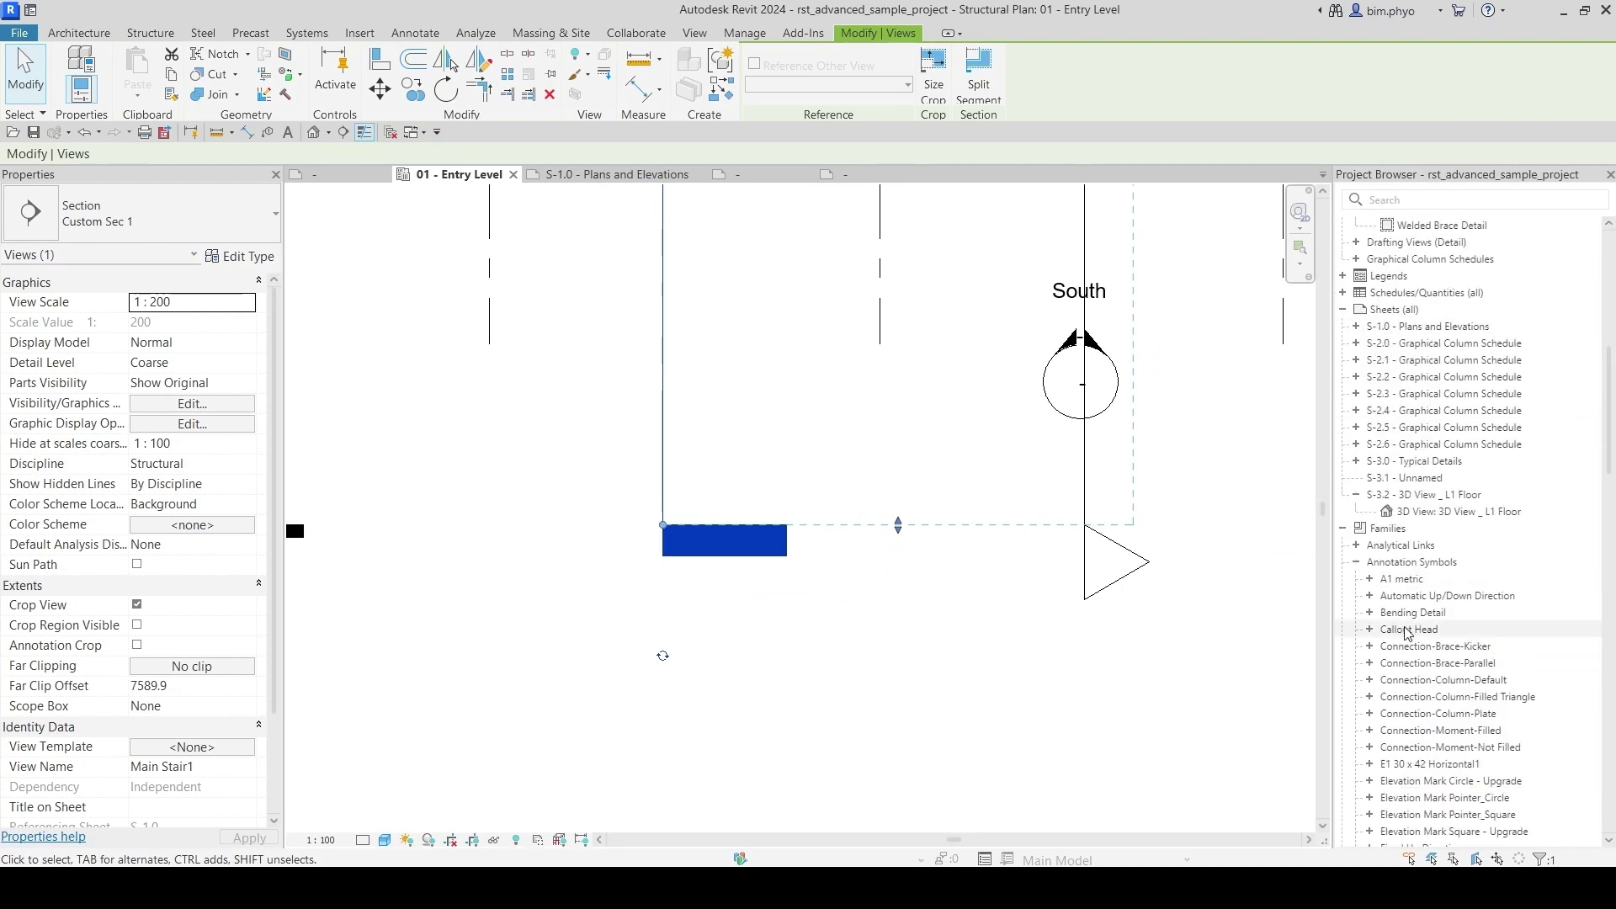
{"action": "scroll", "coordinate": [1398, 573], "scroll_direction": "down", "scroll_amount": 5}
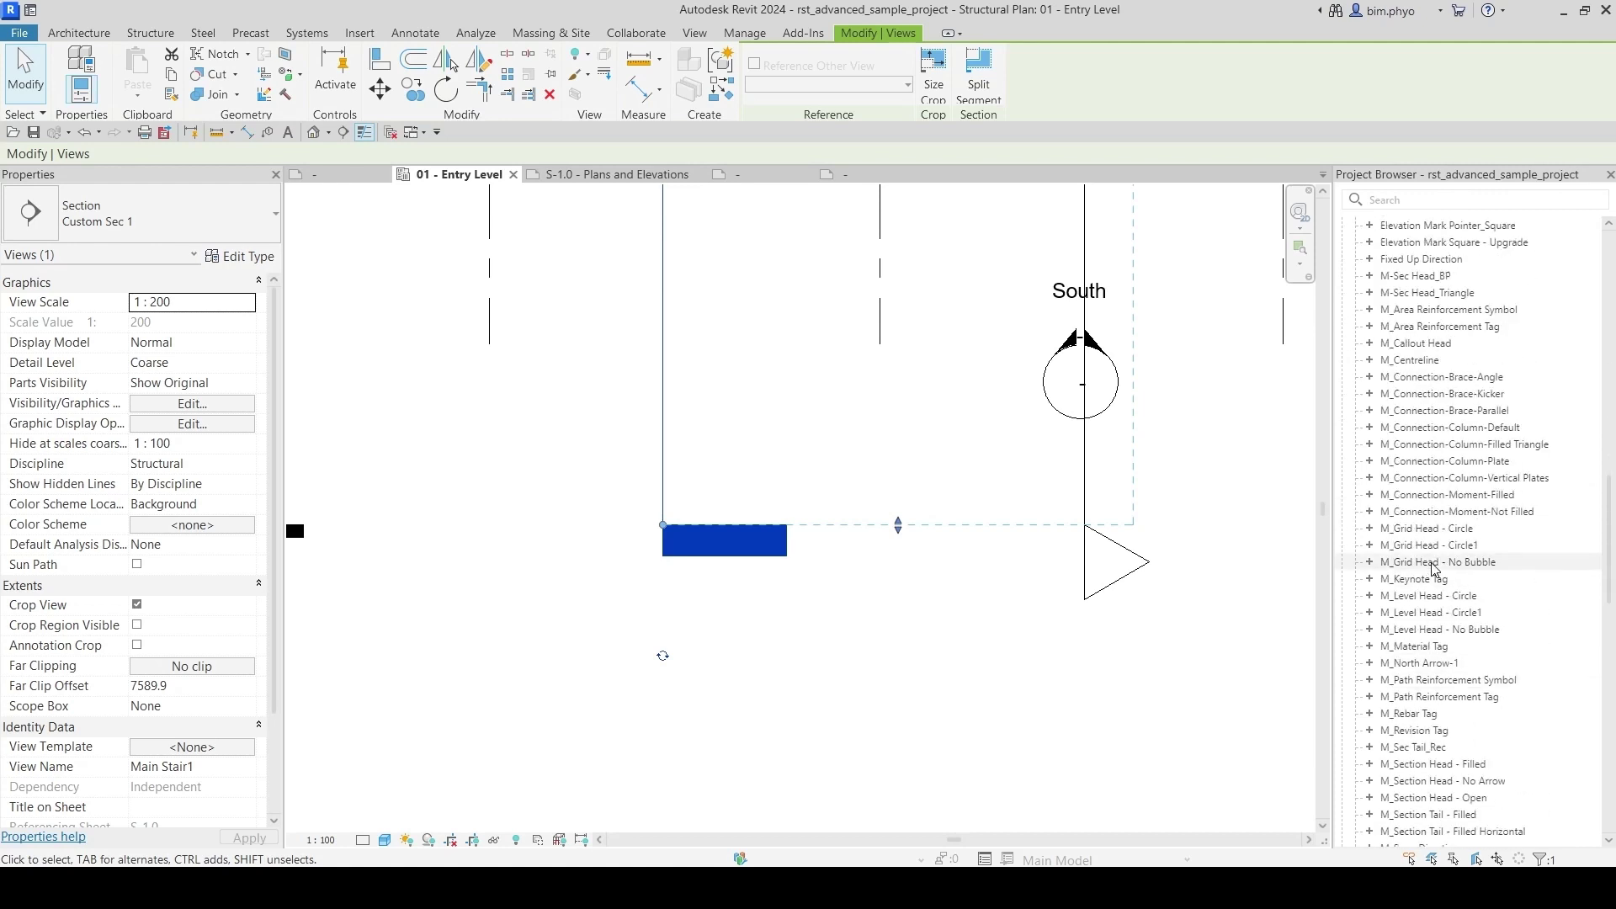
{"action": "left_click", "coordinate": [1420, 748]}
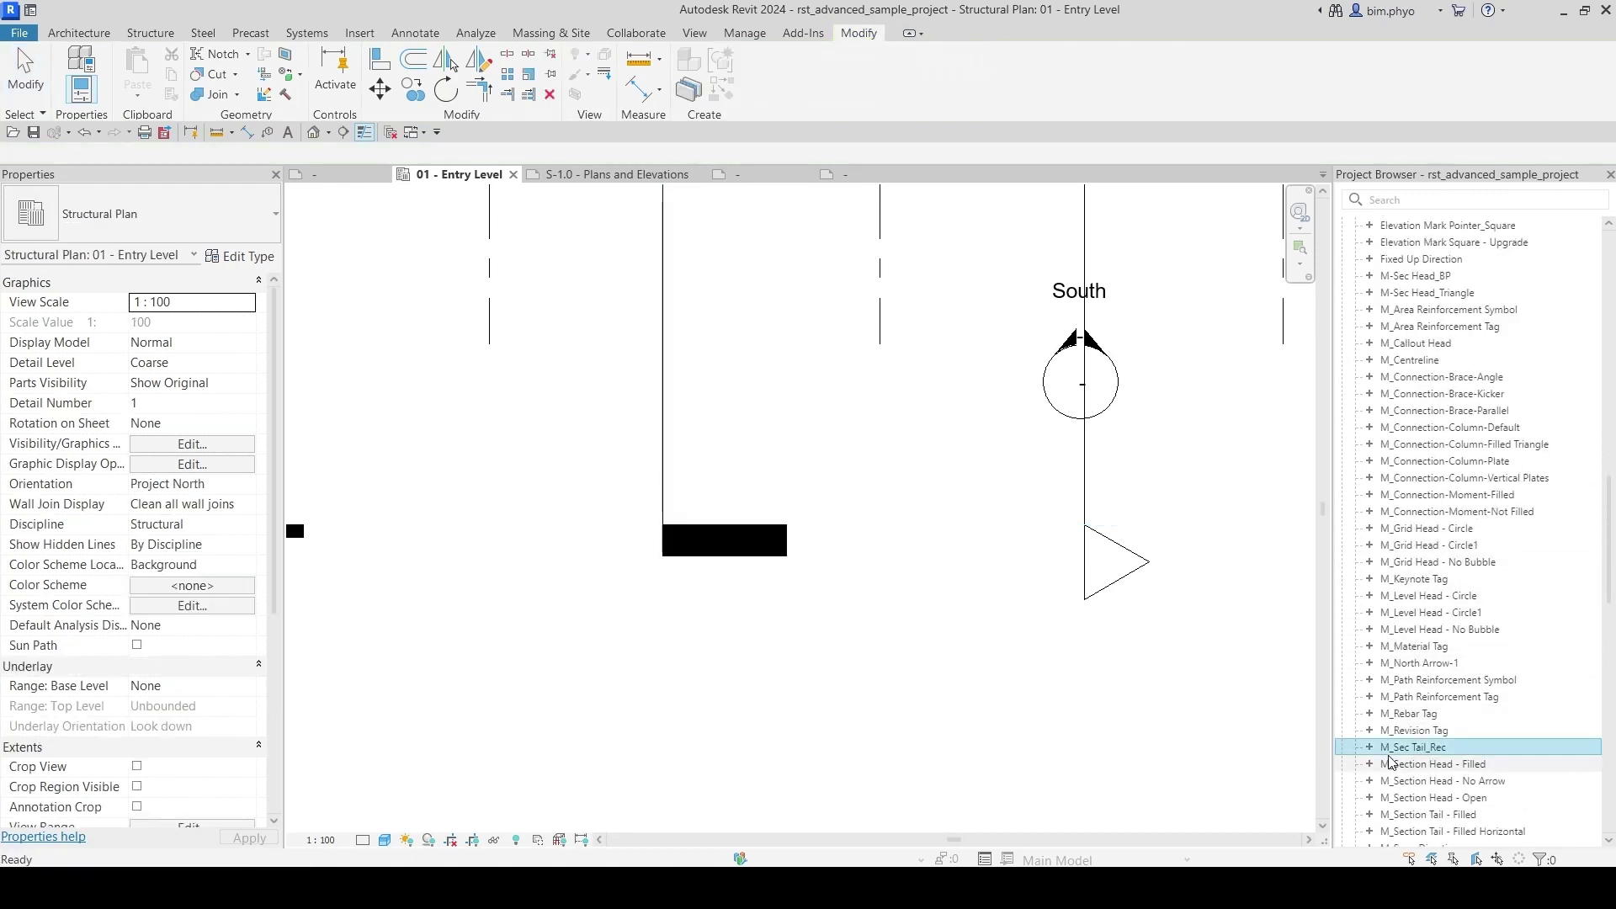
{"action": "left_click", "coordinate": [1371, 748]}
{"action": "scroll", "coordinate": [1419, 699], "scroll_direction": "down", "scroll_amount": 7}
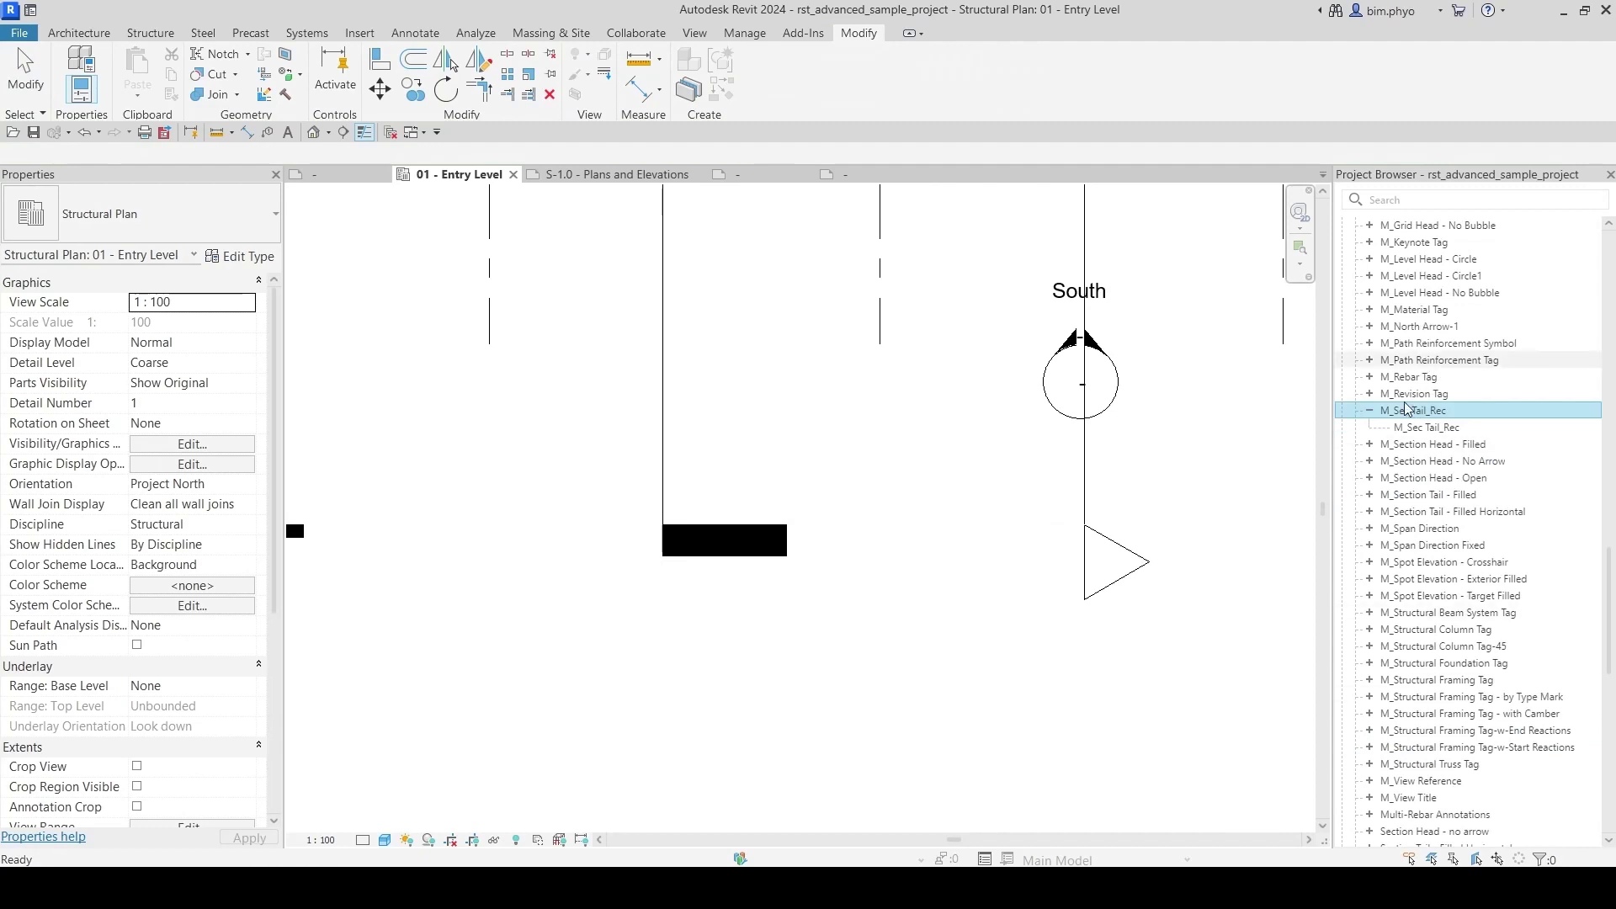
{"action": "double_click", "coordinate": [1427, 426]}
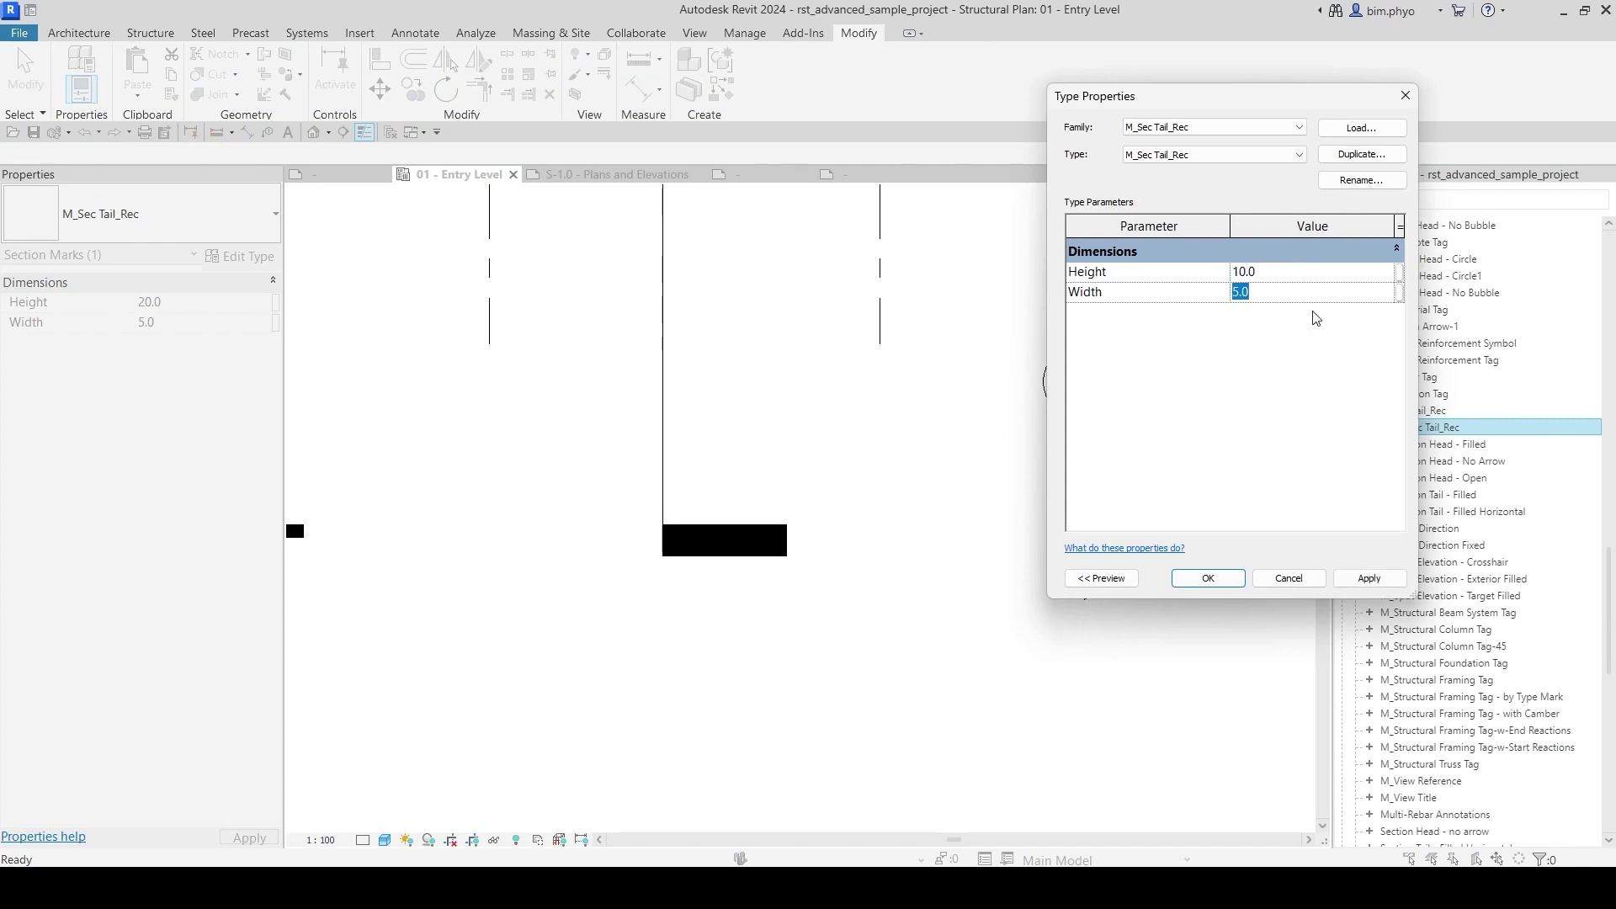
{"action": "left_click", "coordinate": [1209, 578]}
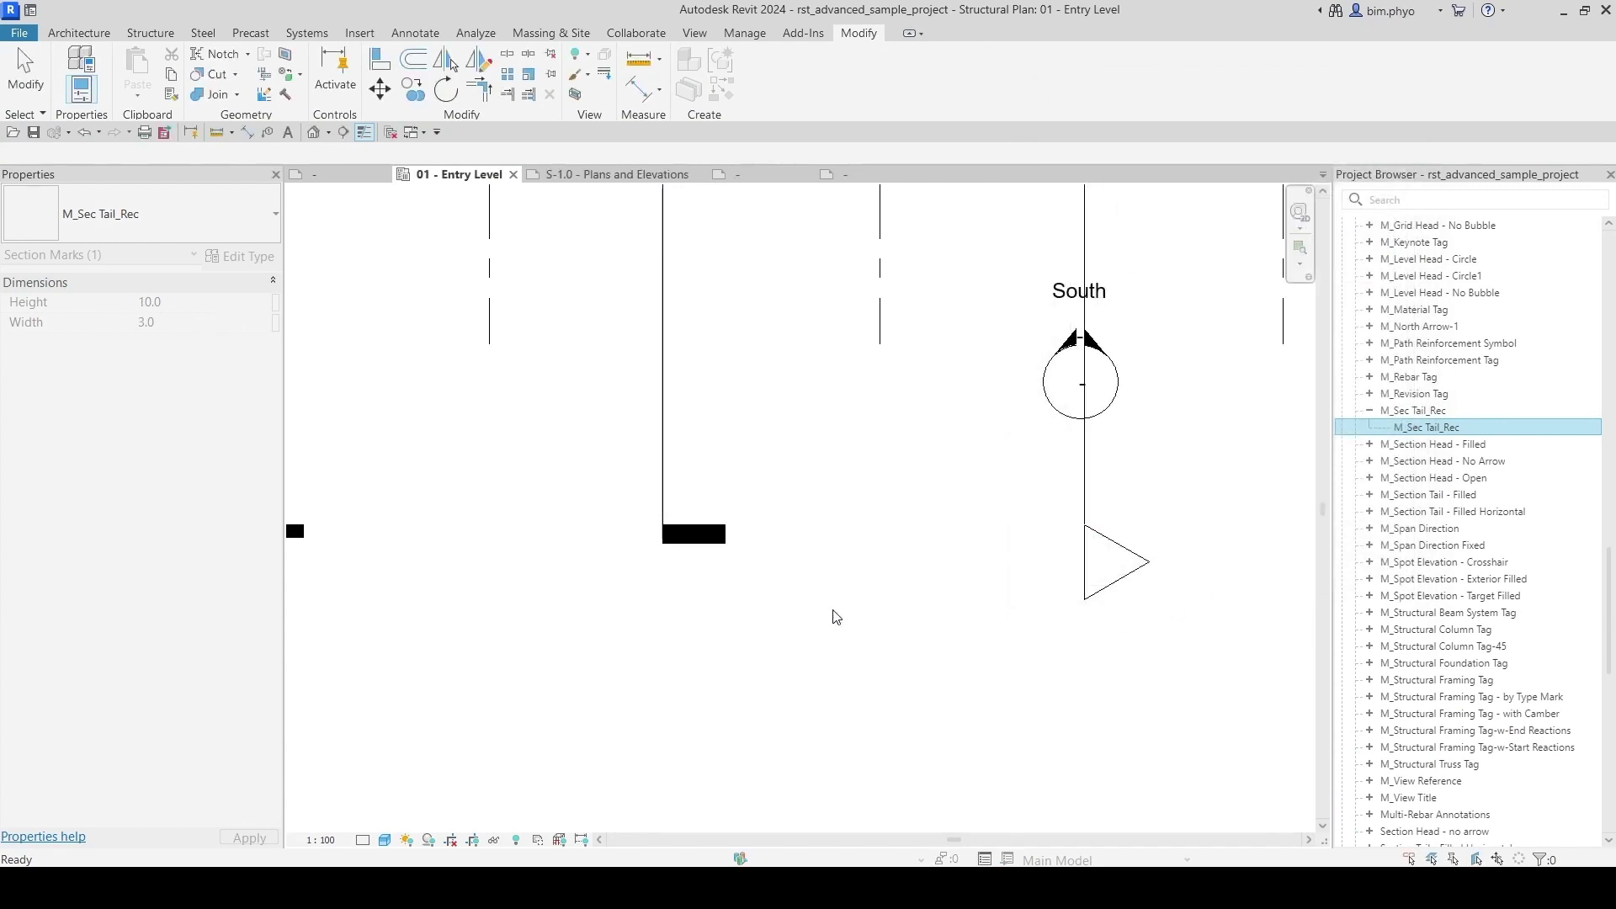
Step: Examine the resized section tail and the section marks across the 01 - Entry Level plan
{"action": "scroll", "coordinate": [830, 614], "scroll_direction": "down", "scroll_amount": 3}
{"action": "left_click", "coordinate": [905, 479]}
{"action": "scroll", "coordinate": [768, 598], "scroll_direction": "up", "scroll_amount": 5}
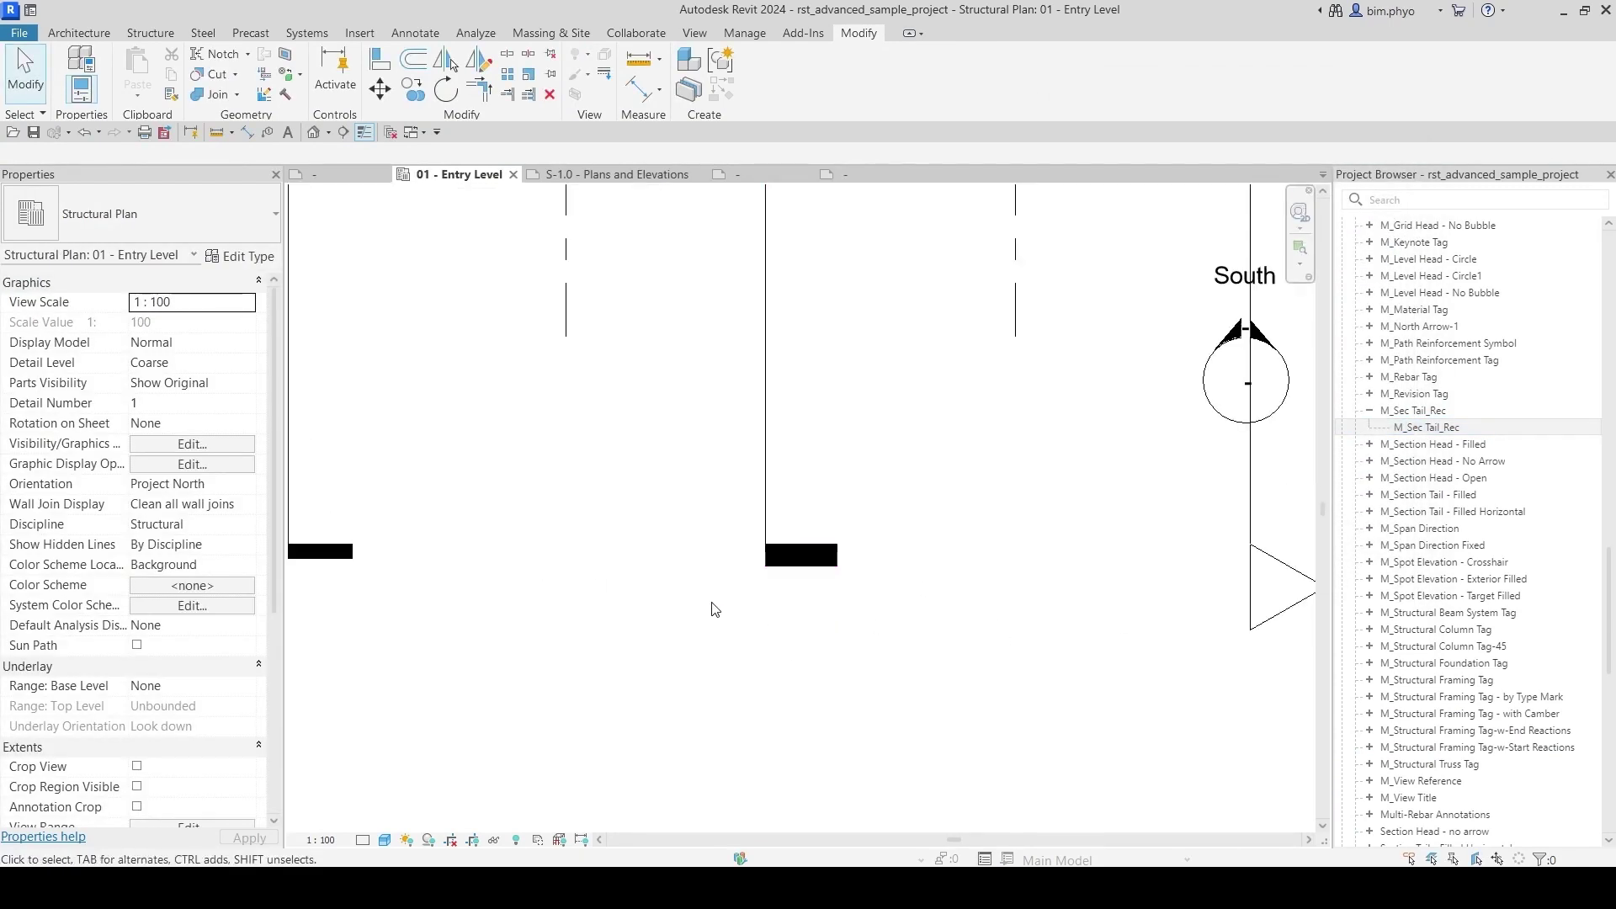
{"action": "middle_click_drag", "start_coordinate": [714, 610], "coordinate": [923, 610]}
{"action": "scroll", "coordinate": [911, 620], "scroll_direction": "down", "scroll_amount": 5}
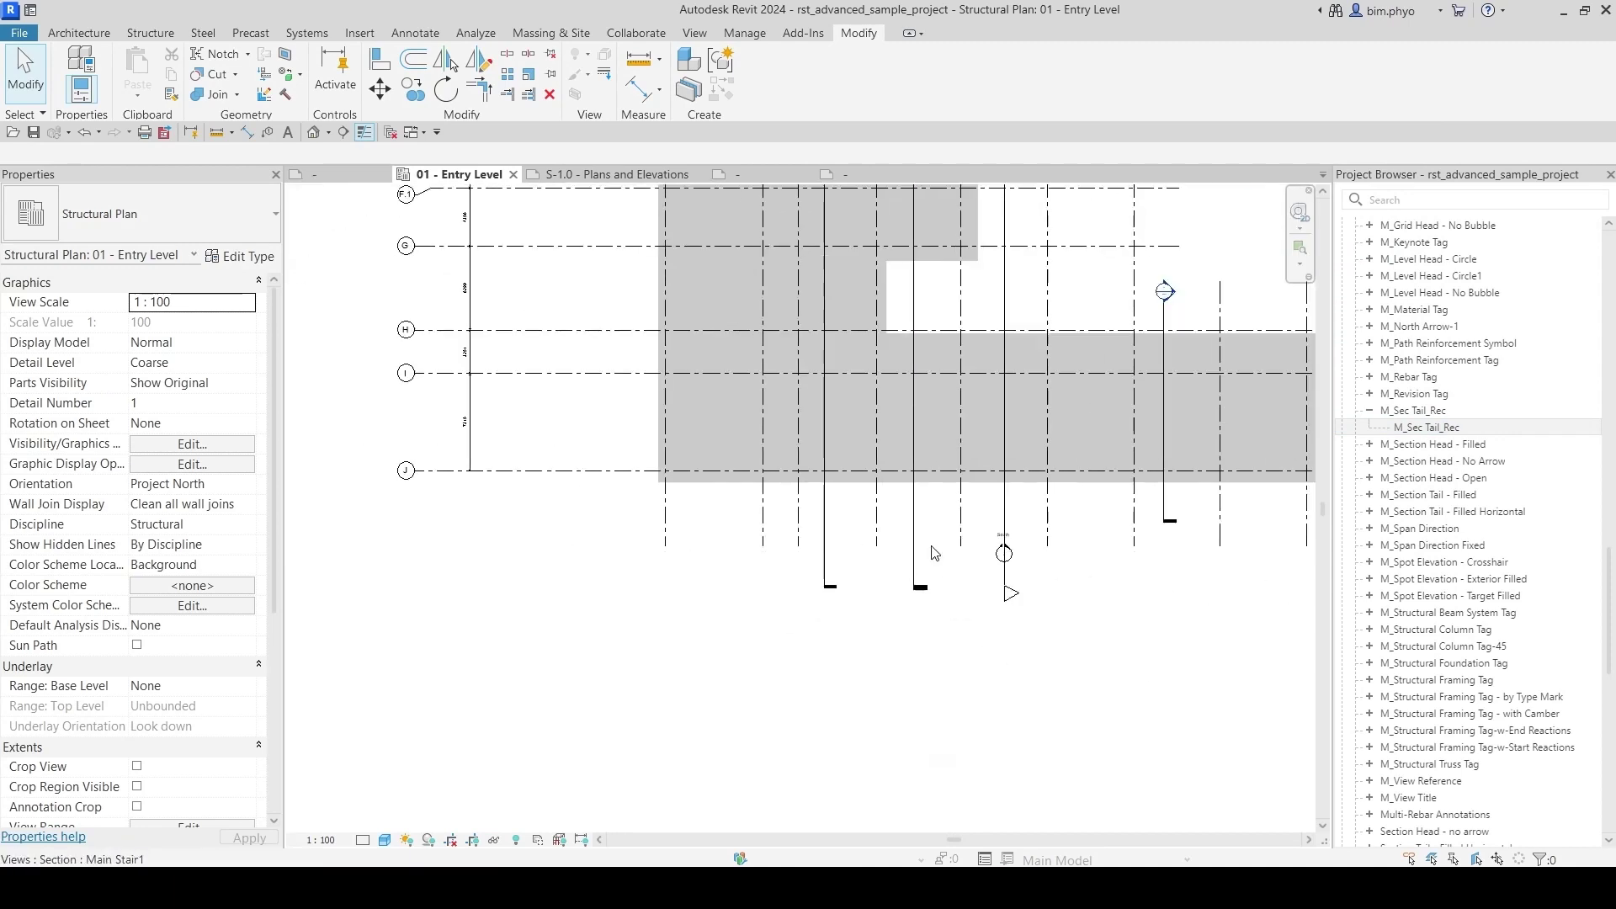
{"action": "middle_click_drag", "start_coordinate": [975, 404], "coordinate": [901, 545]}
{"action": "scroll", "coordinate": [892, 552], "scroll_direction": "down", "scroll_amount": 3}
{"action": "middle_click_drag", "start_coordinate": [998, 550], "coordinate": [929, 619]}
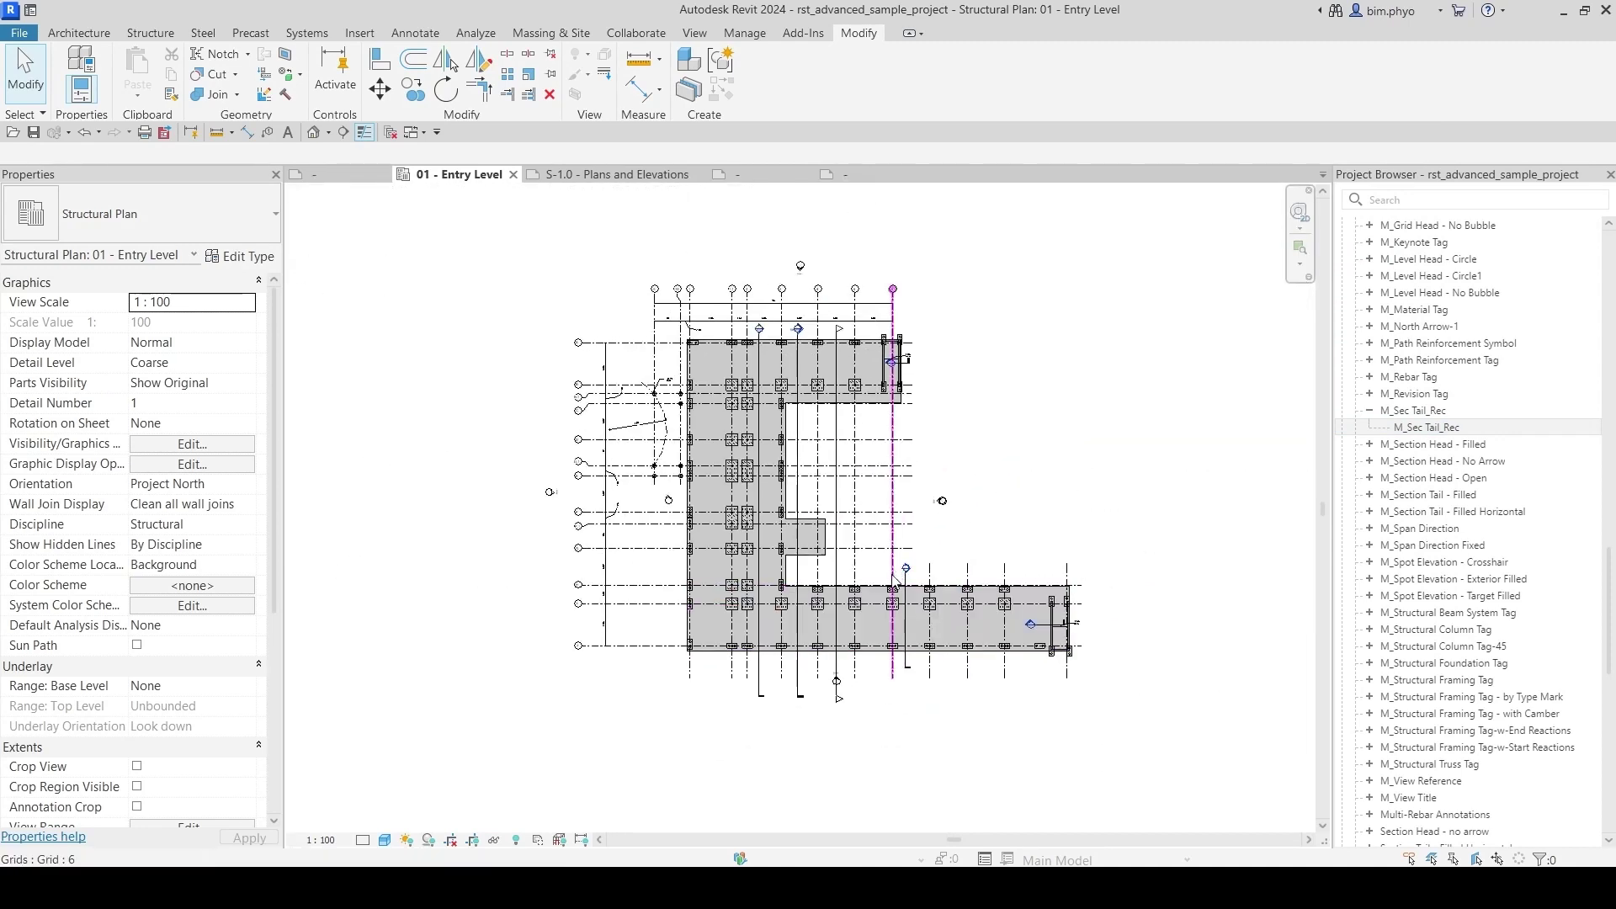
{"action": "scroll", "coordinate": [719, 360], "scroll_direction": "up", "scroll_amount": 2}
{"action": "middle_click_drag", "start_coordinate": [1091, 527], "coordinate": [948, 441]}
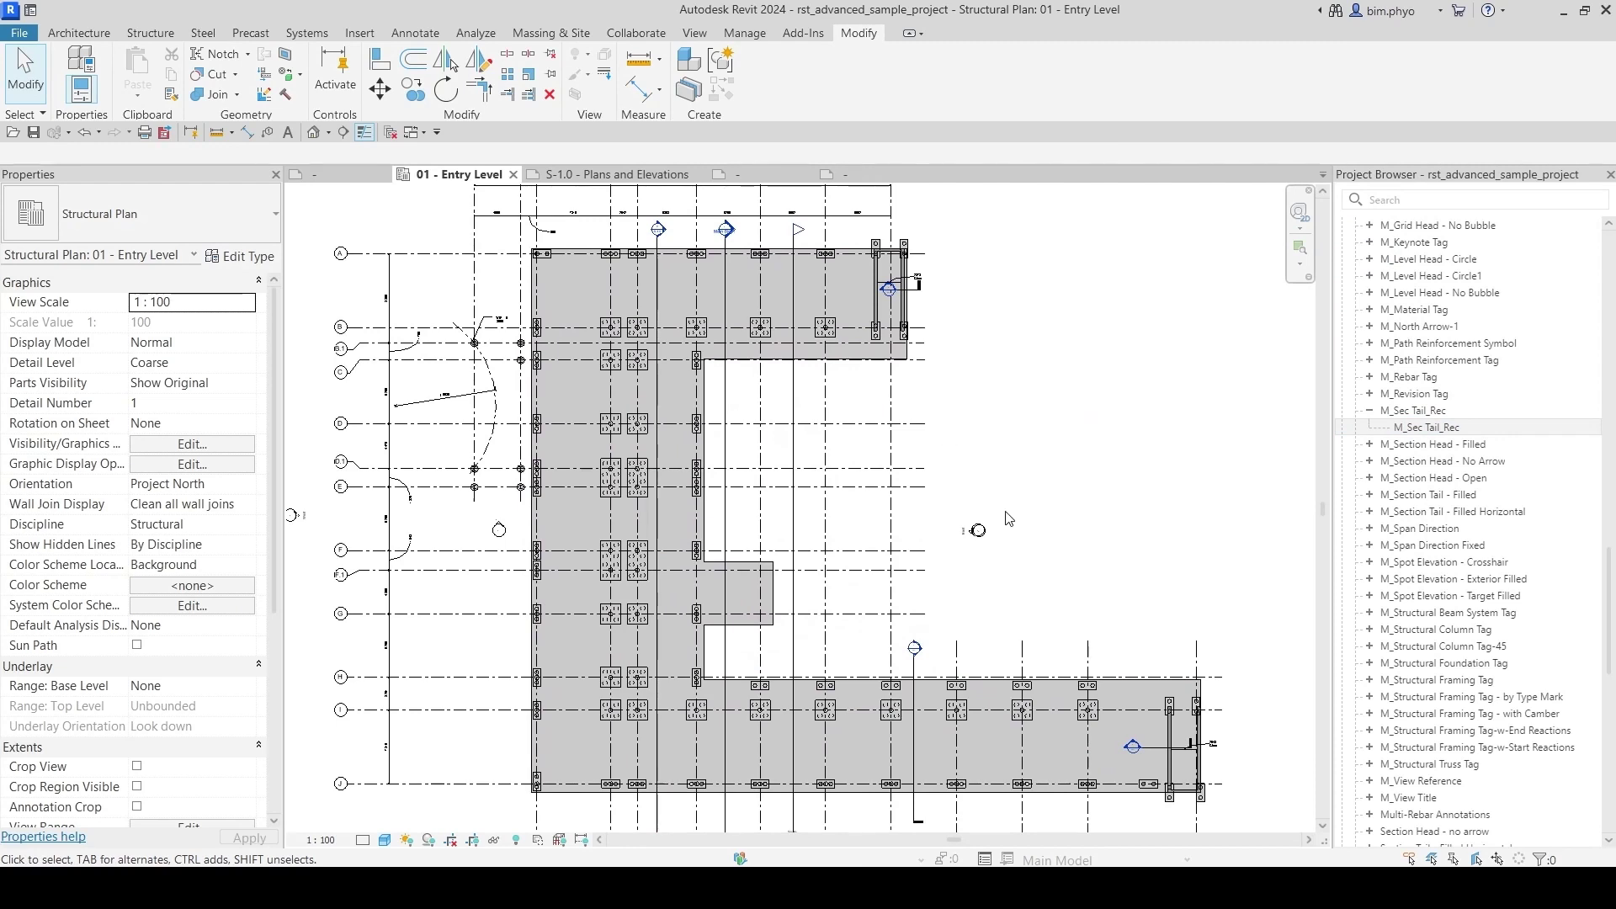
{"action": "scroll", "coordinate": [818, 416], "scroll_direction": "down", "scroll_amount": 3}
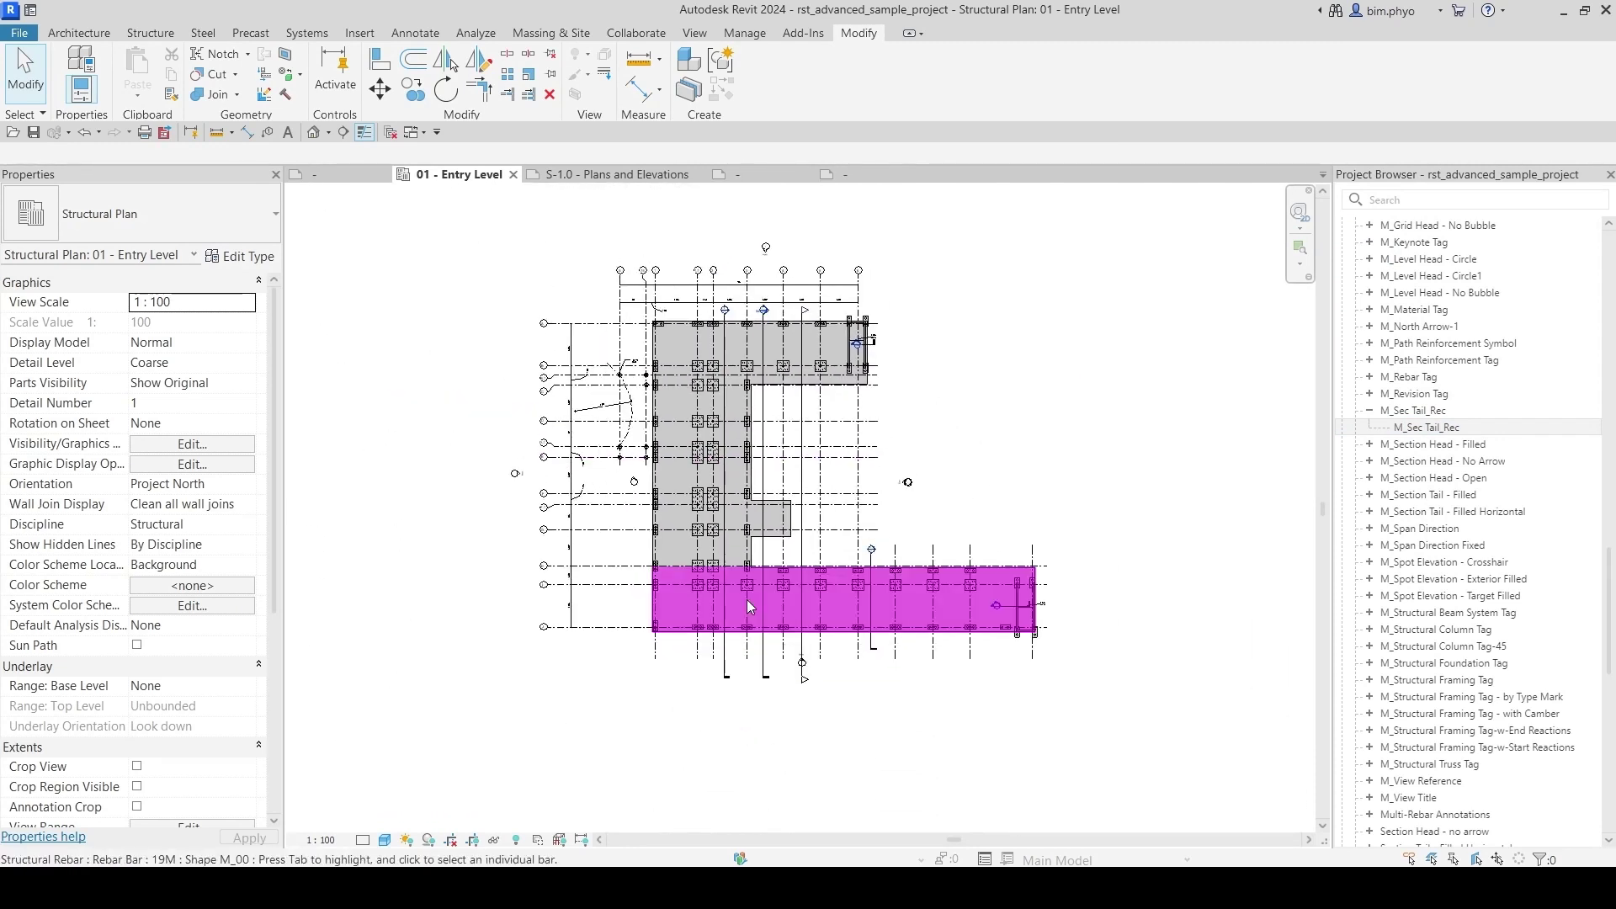